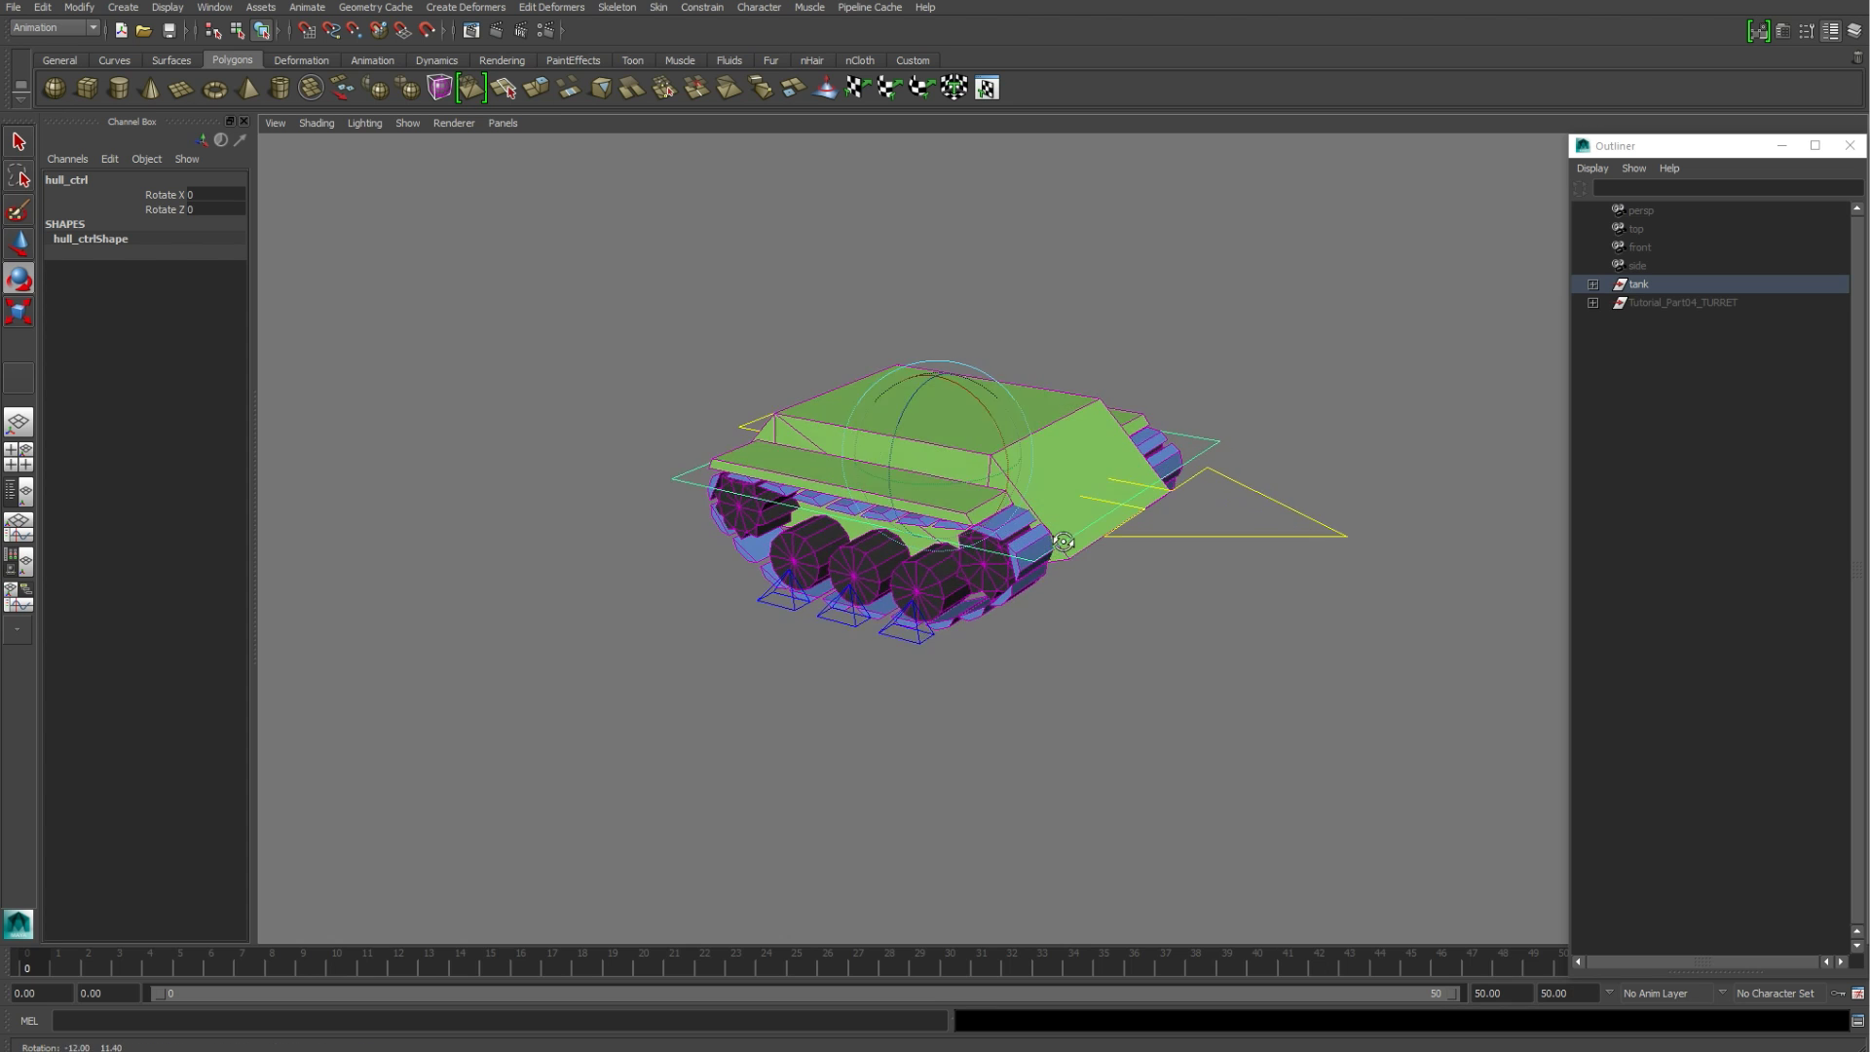
Step: Try out the l_wheel_03_ctrl control on the tank rig, undo the change and deselect it
click(916, 644)
alt+drag(915, 644, 956, 573)
key(w)
key(ctrl+z)
alt+drag(1147, 692, 748, 611)
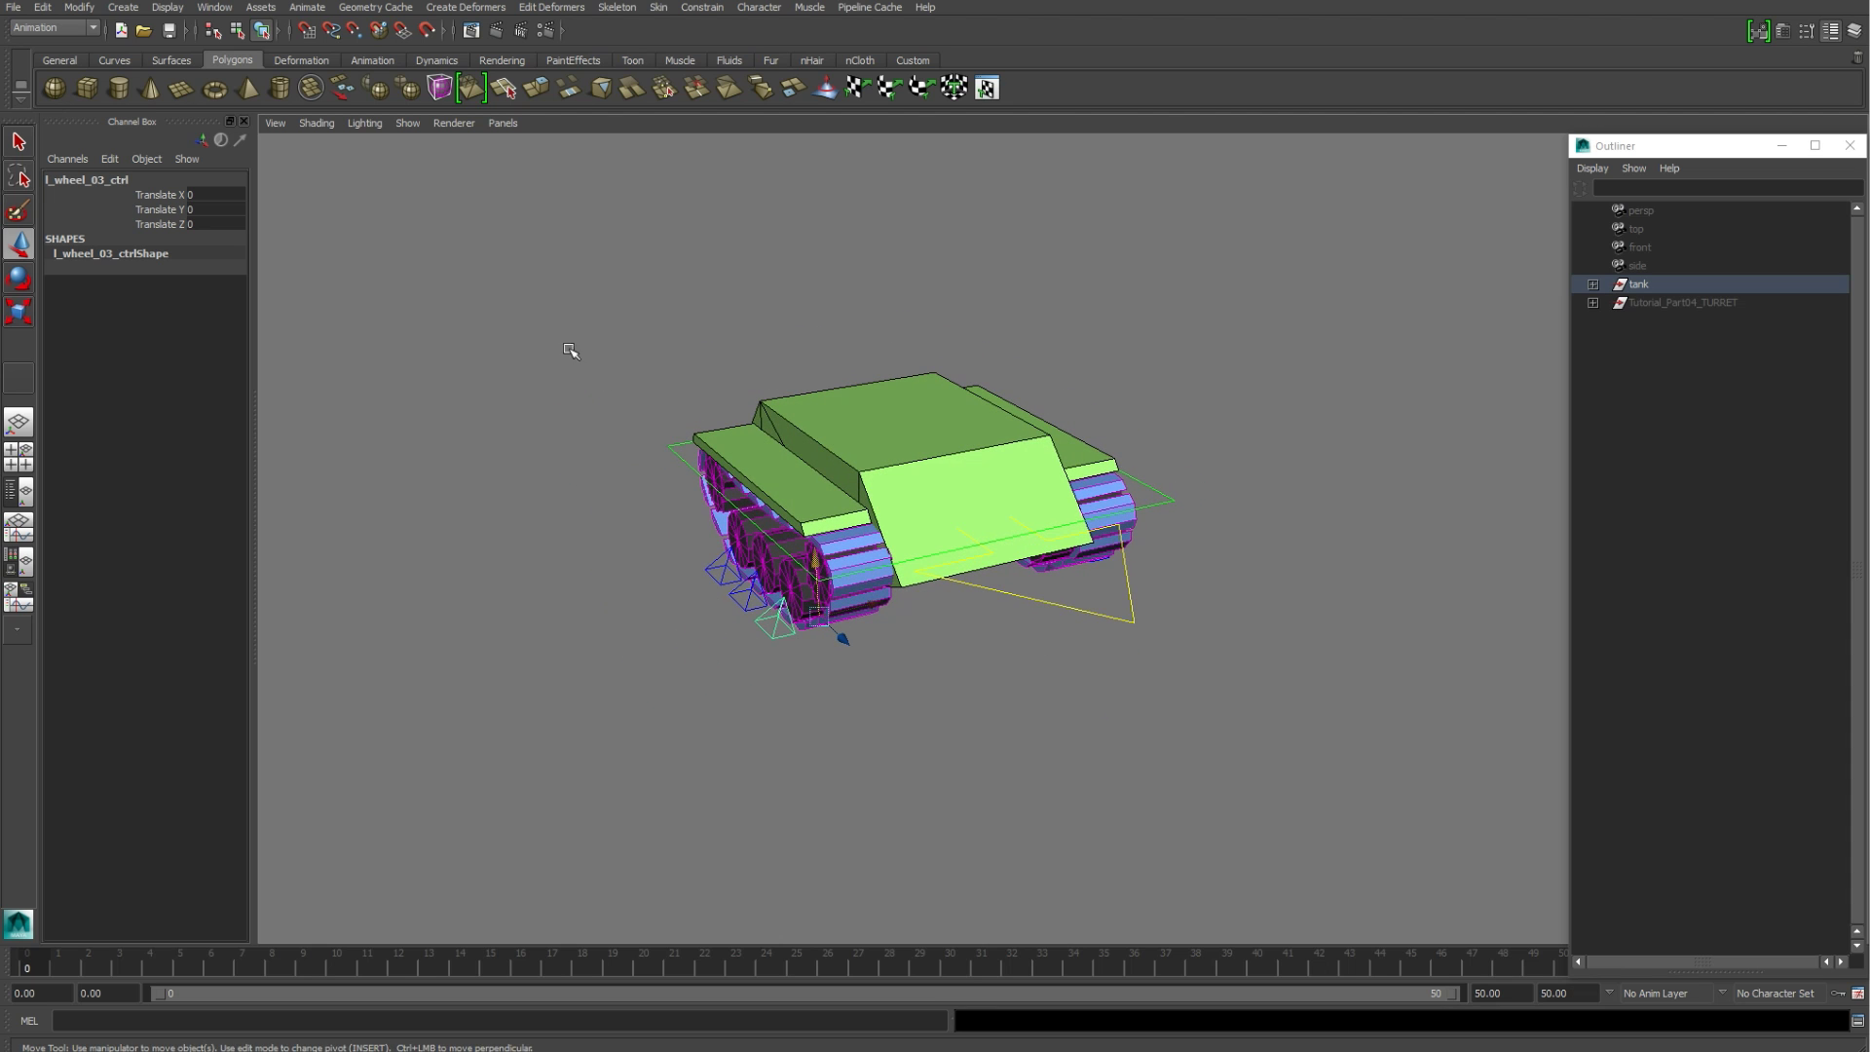
alt+drag(1081, 635, 1157, 633)
click(1279, 382)
alt+drag(1193, 431, 1226, 413)
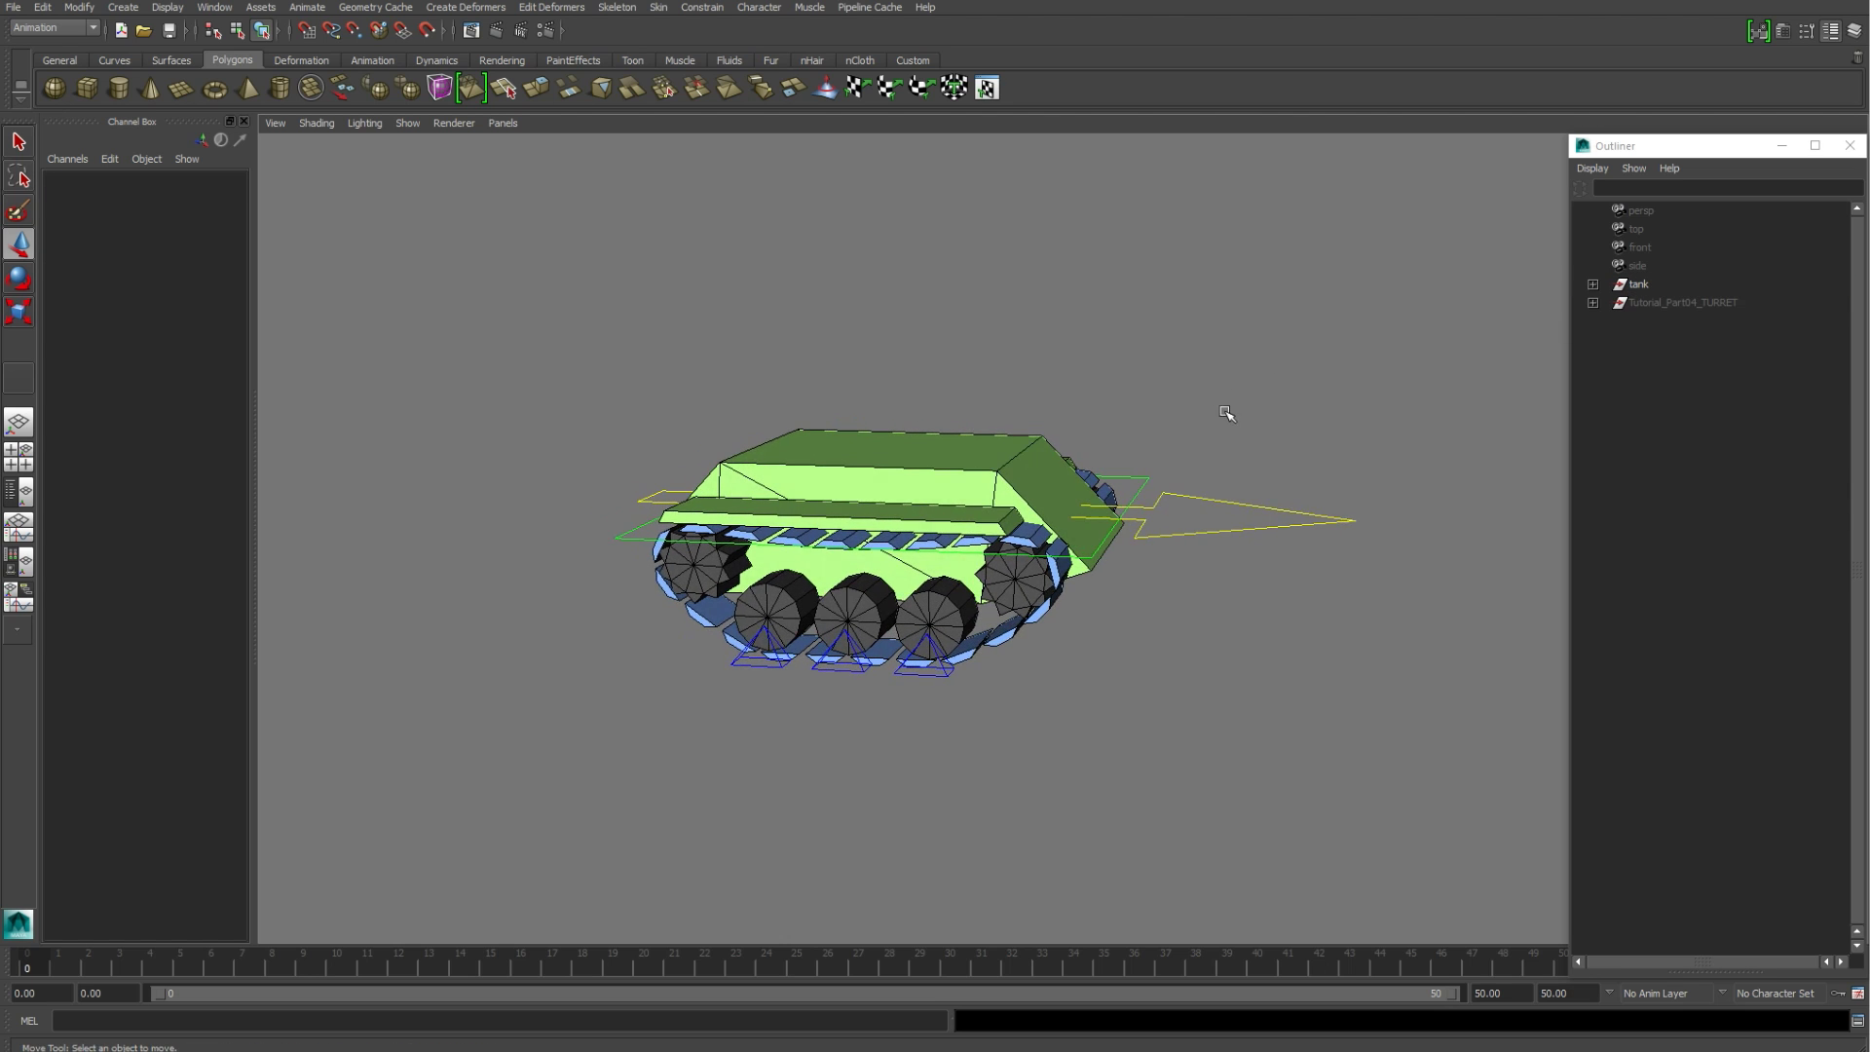
Step: Unhide the Tutorial_Part04_TURRET group and expand it to list its joints, control and locators
key(a)
click(1651, 304)
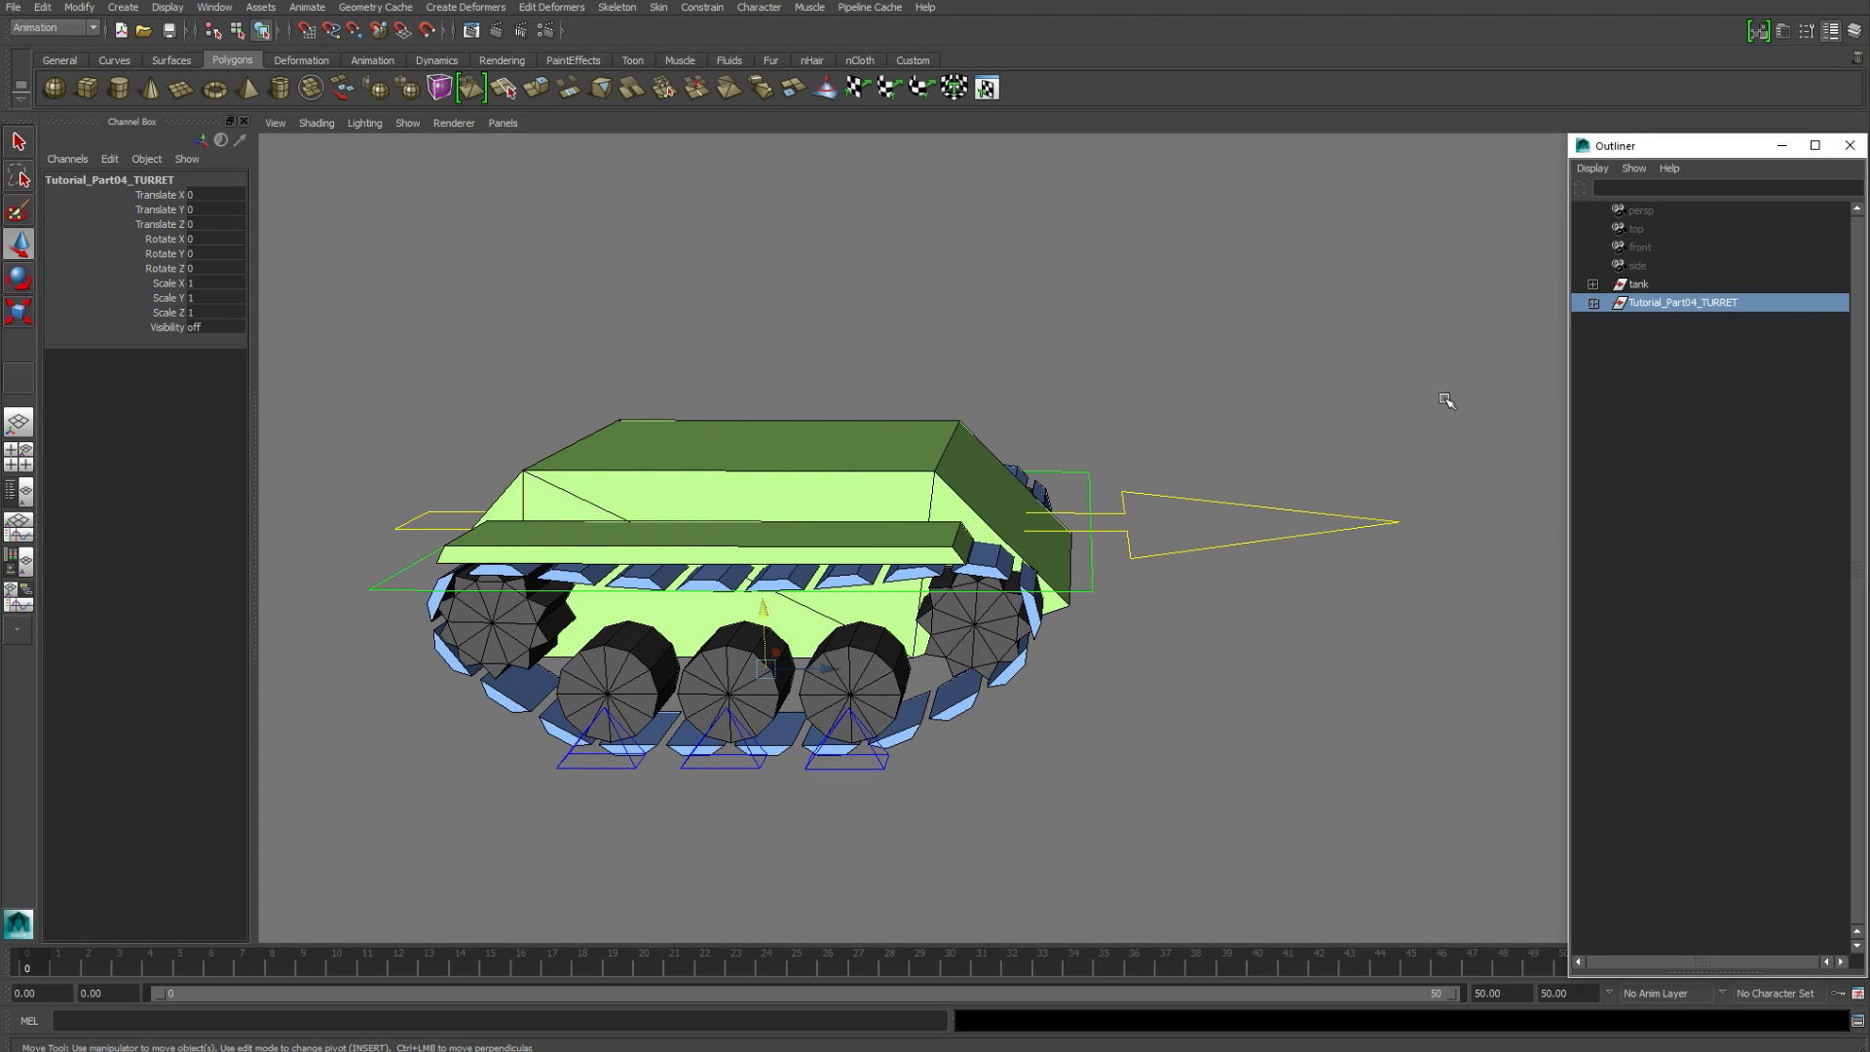
key(shift+h)
click(1593, 303)
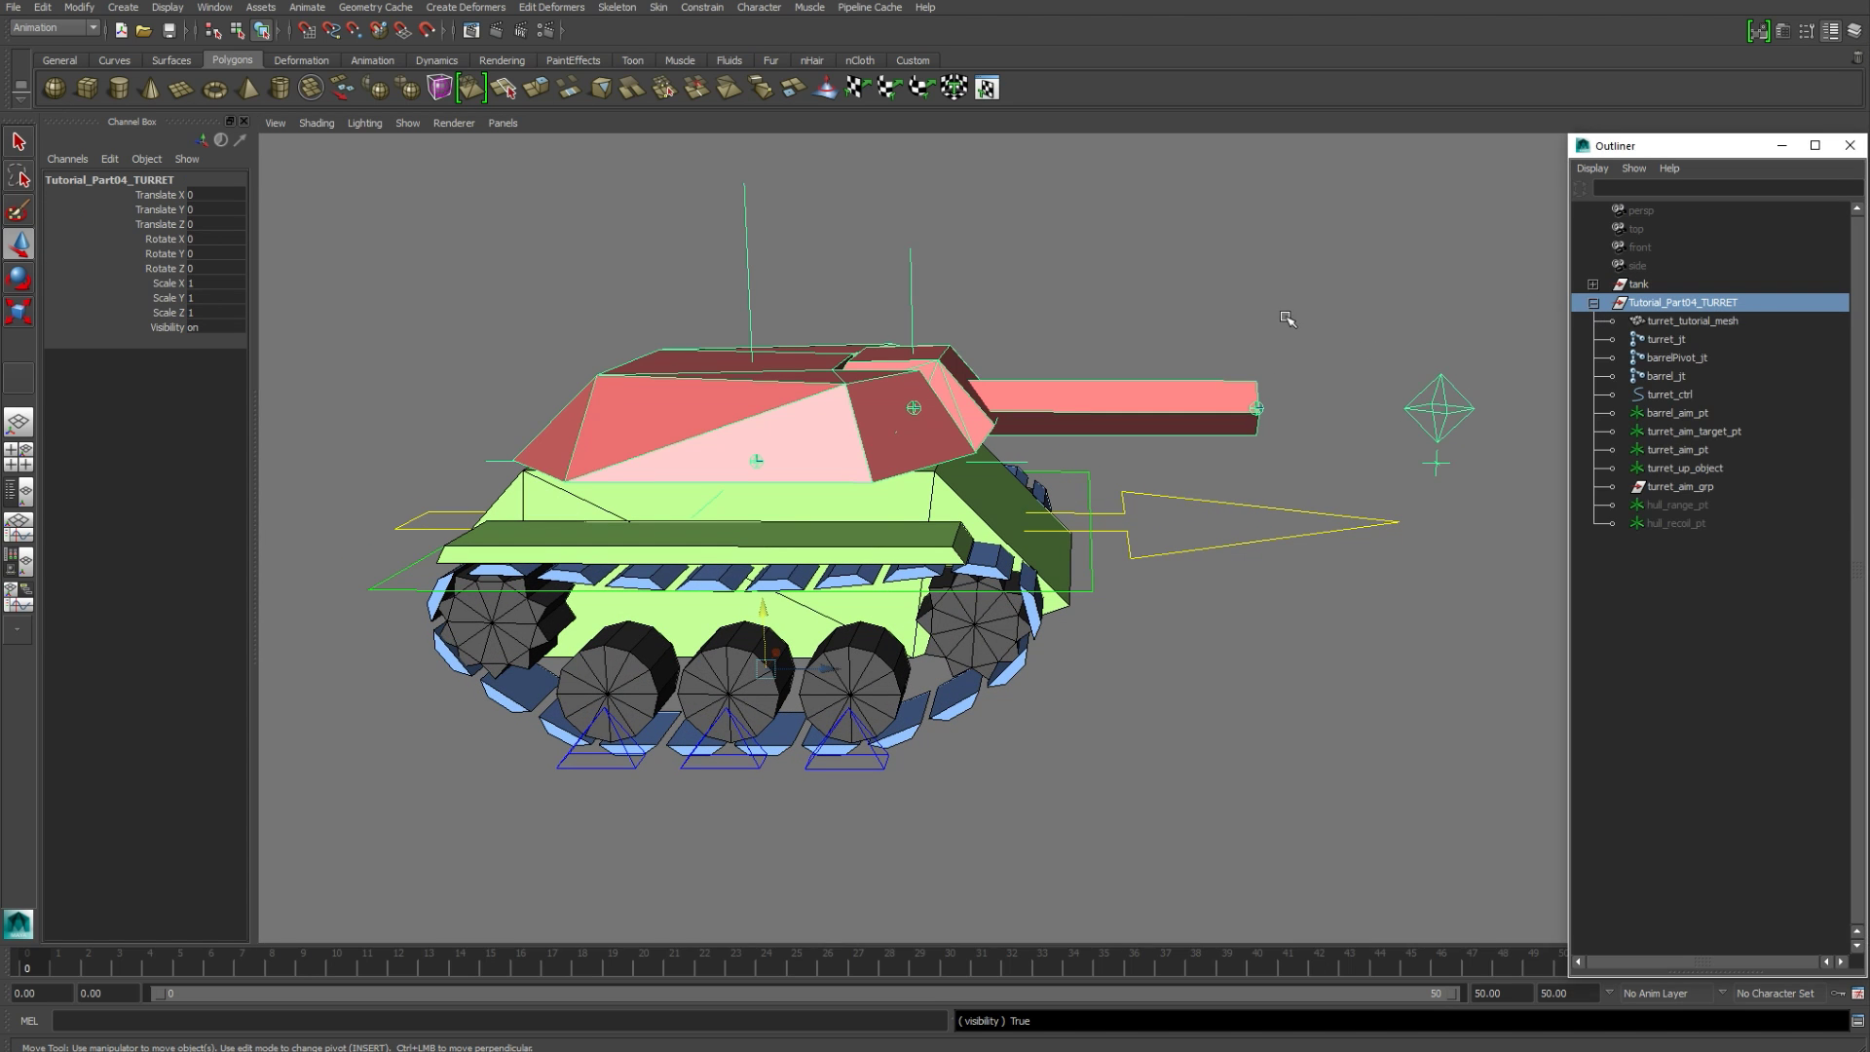
click(1285, 313)
alt+middle_drag(1218, 305, 1213, 335)
alt+middle_drag(1079, 740, 1052, 824)
alt+drag(1052, 823, 1055, 801)
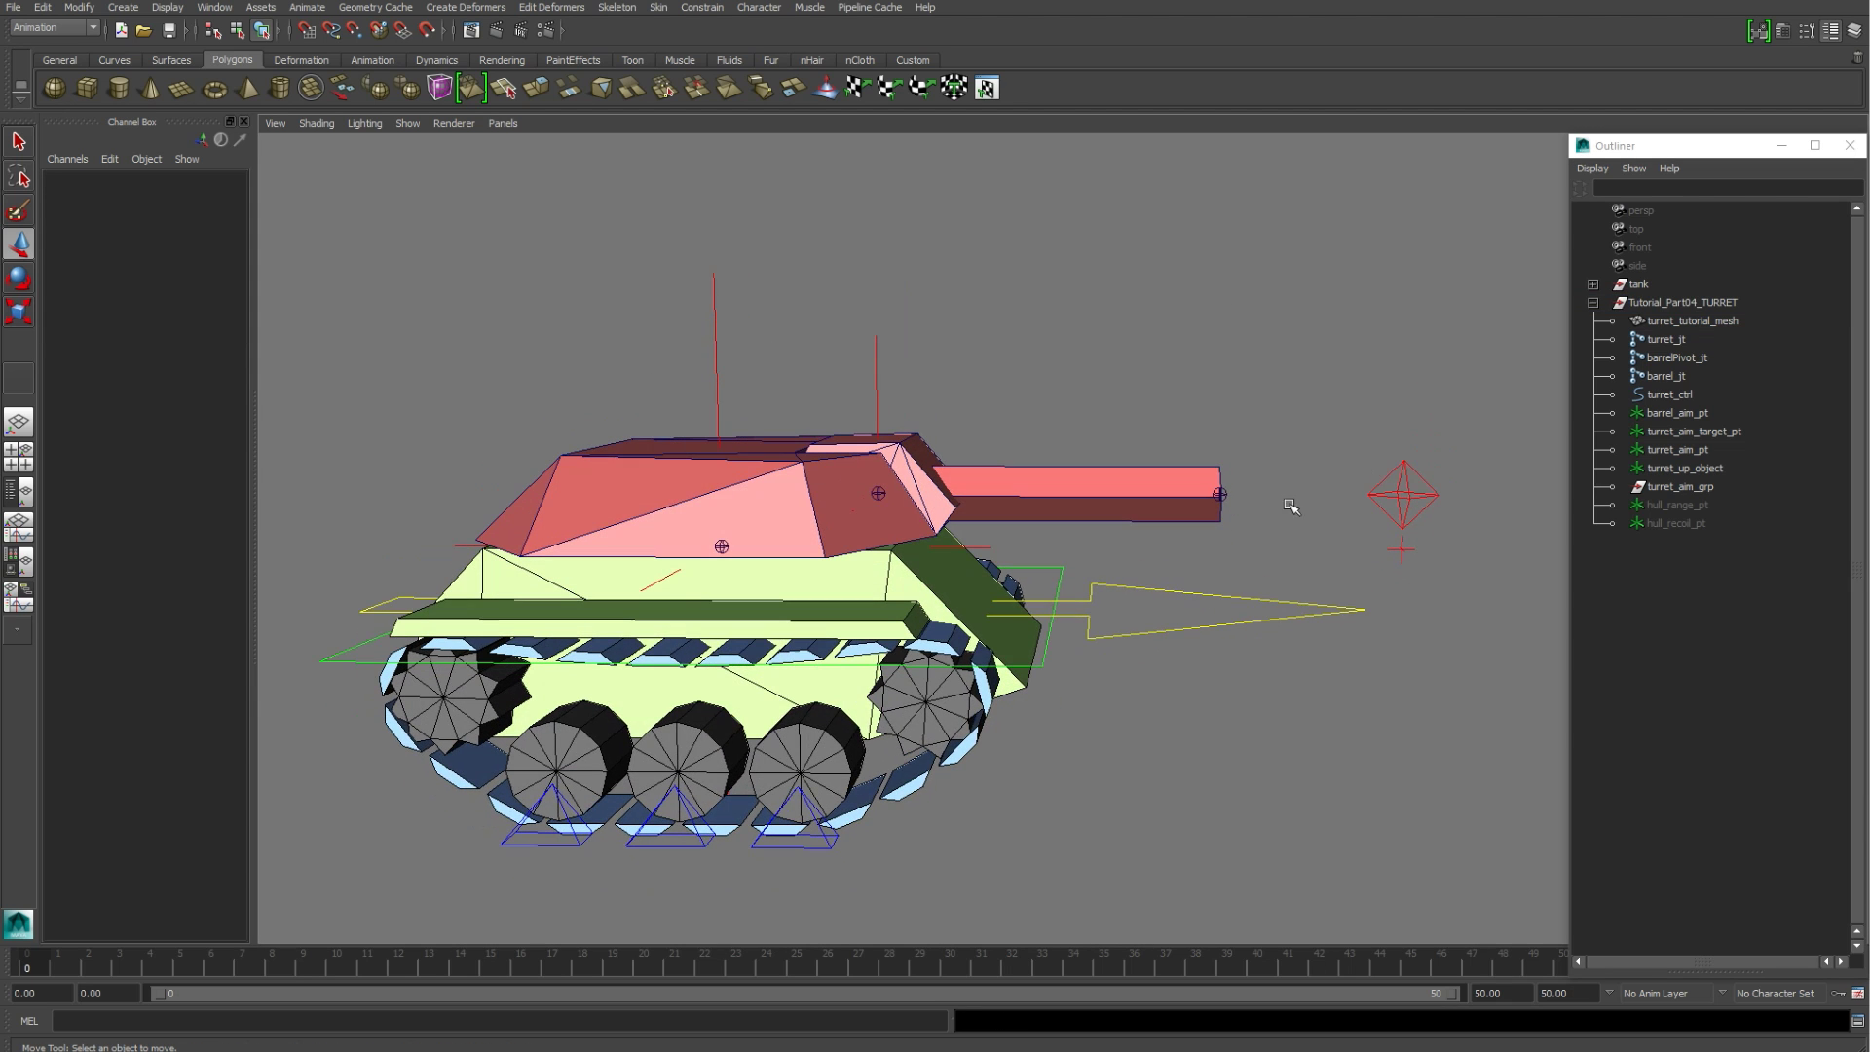
Step: Inspect the placement of barrel_jt at the end of the tank's barrel
click(1665, 375)
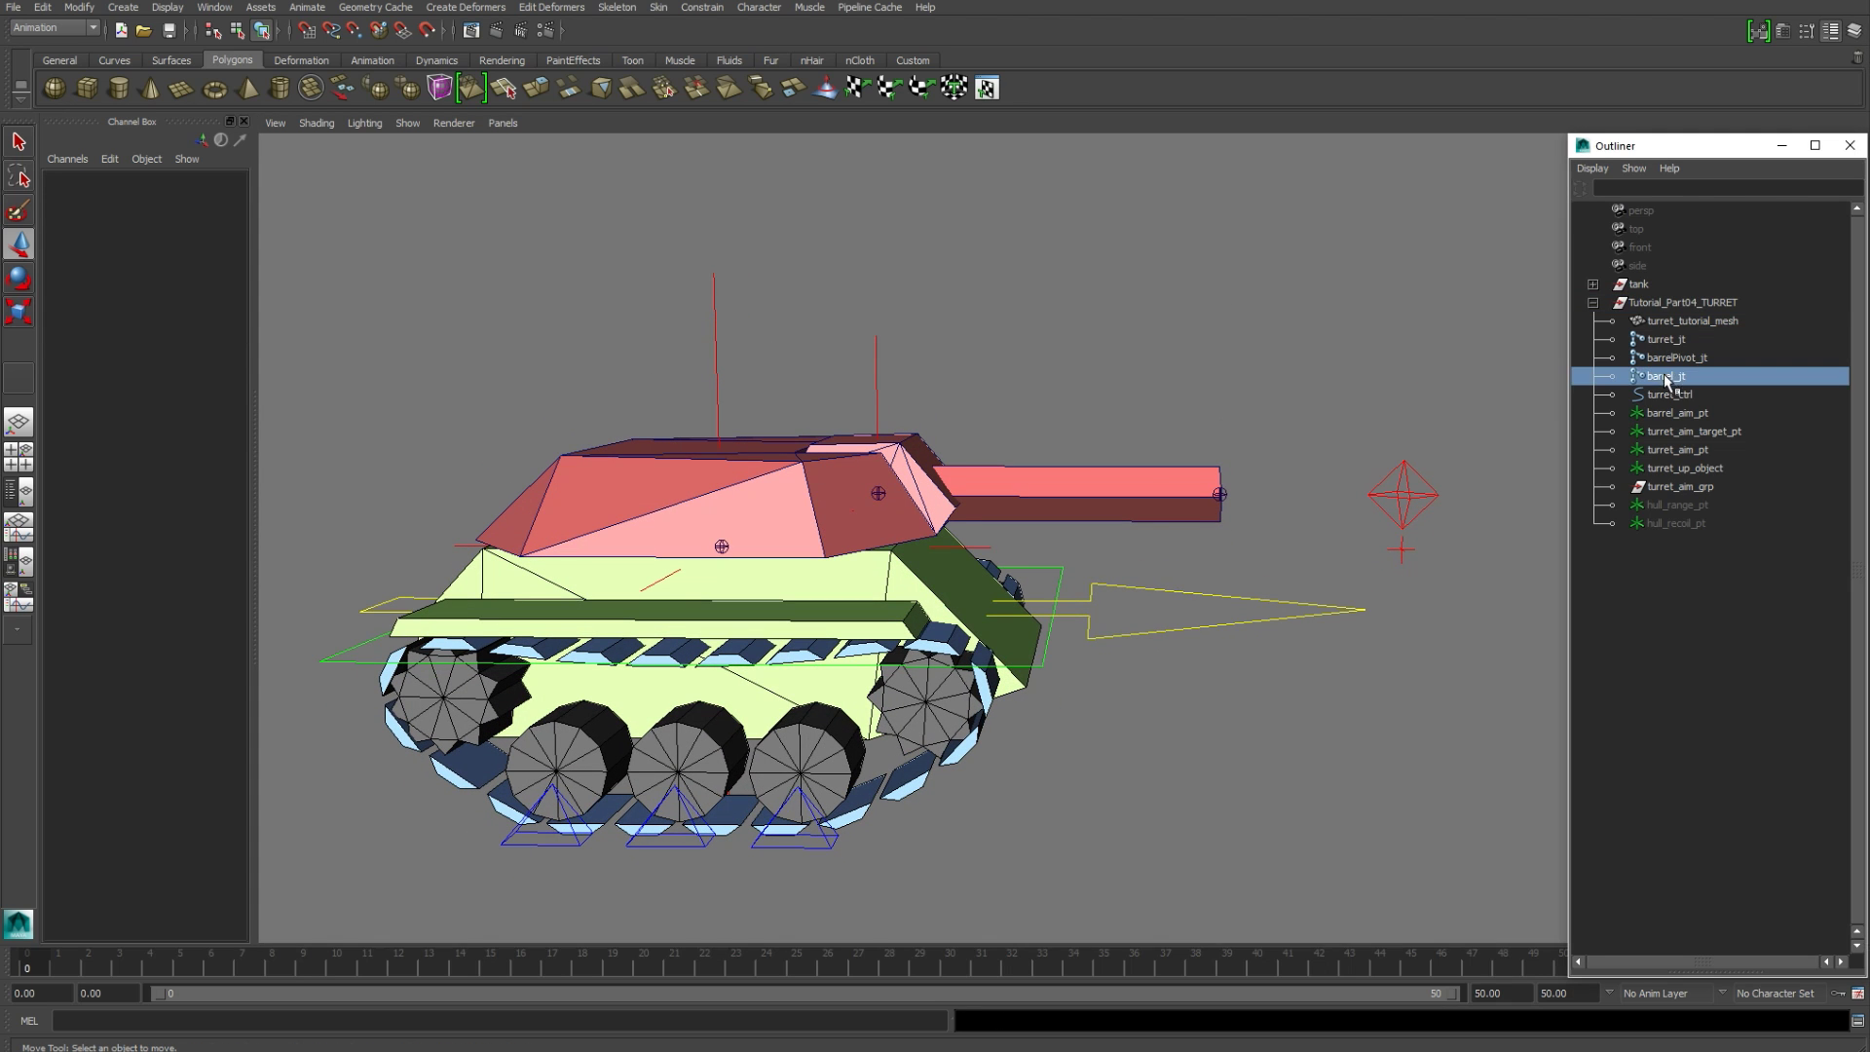
key(ctrl+z)
alt+middle_drag(1349, 539, 1249, 477)
alt+middle_drag(1100, 562, 1015, 654)
alt+right_drag(1015, 654, 1092, 588)
alt+middle_drag(1091, 588, 1109, 576)
alt+drag(1108, 577, 1196, 621)
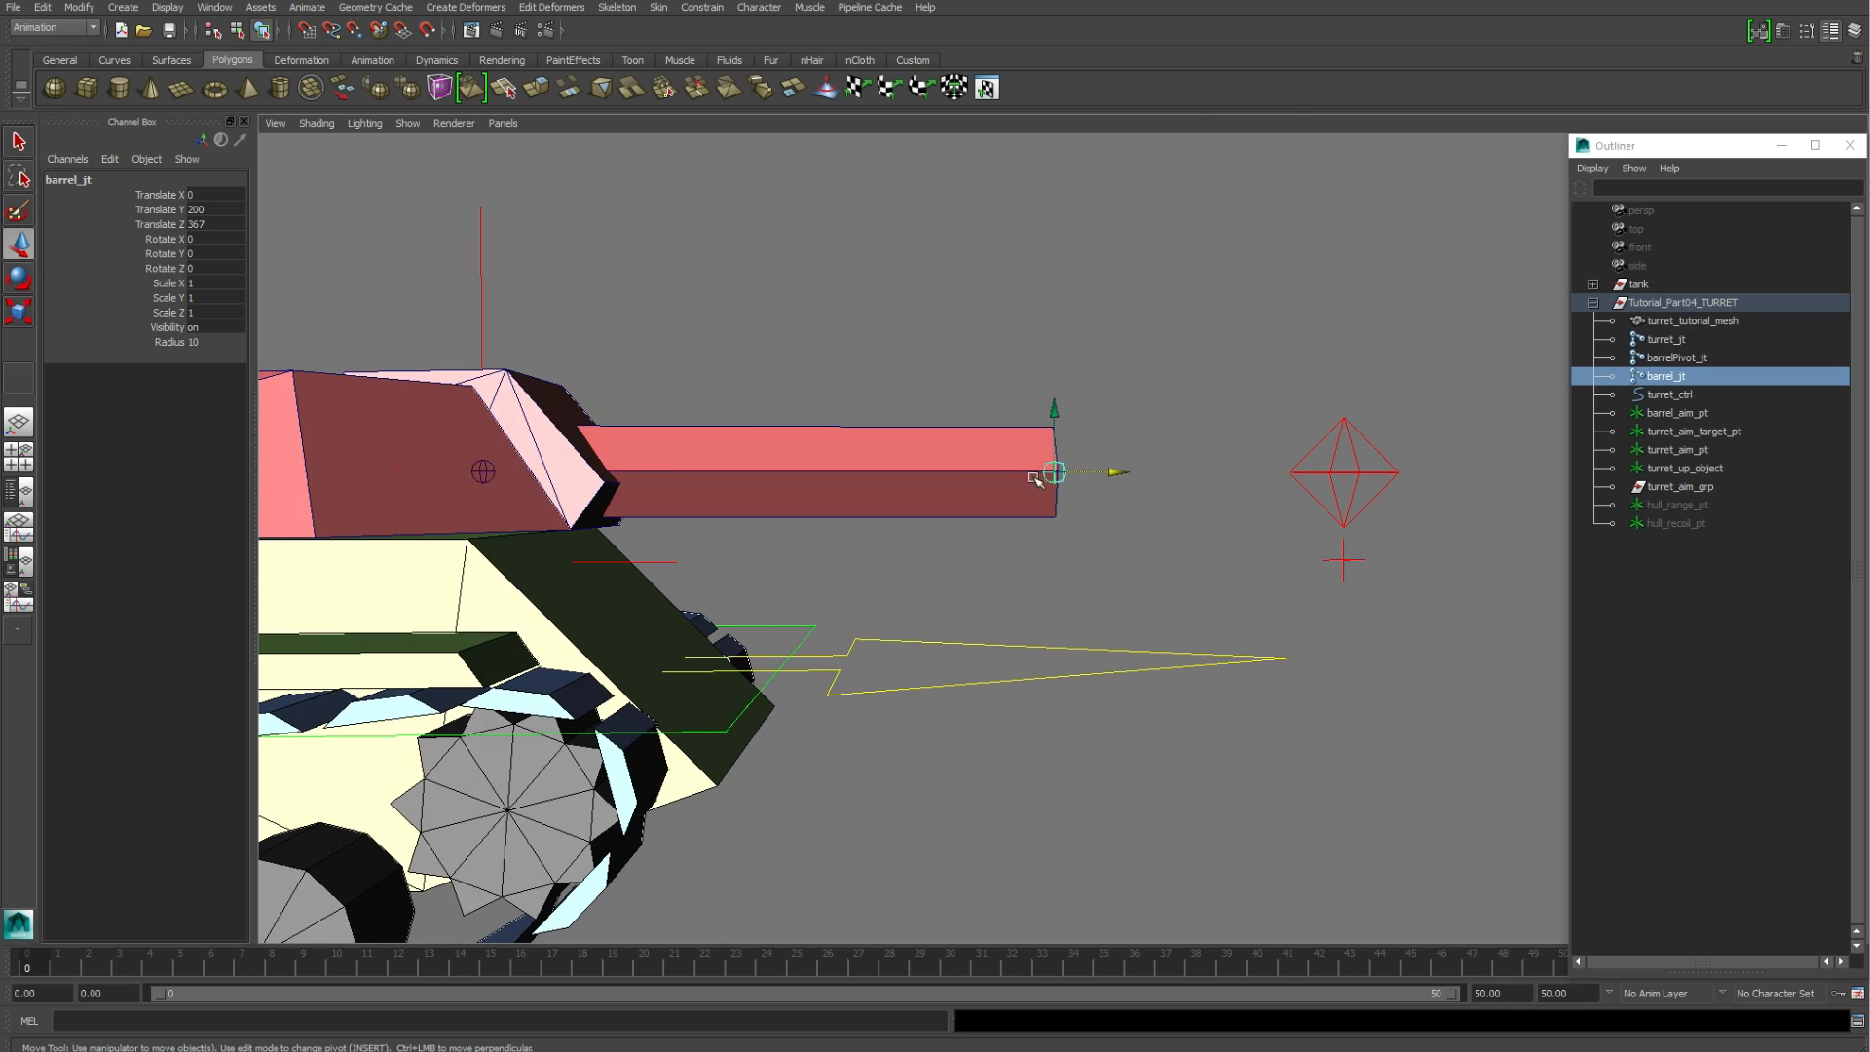
scroll(1135, 674, down, 3)
alt+middle_drag(1139, 674, 1161, 614)
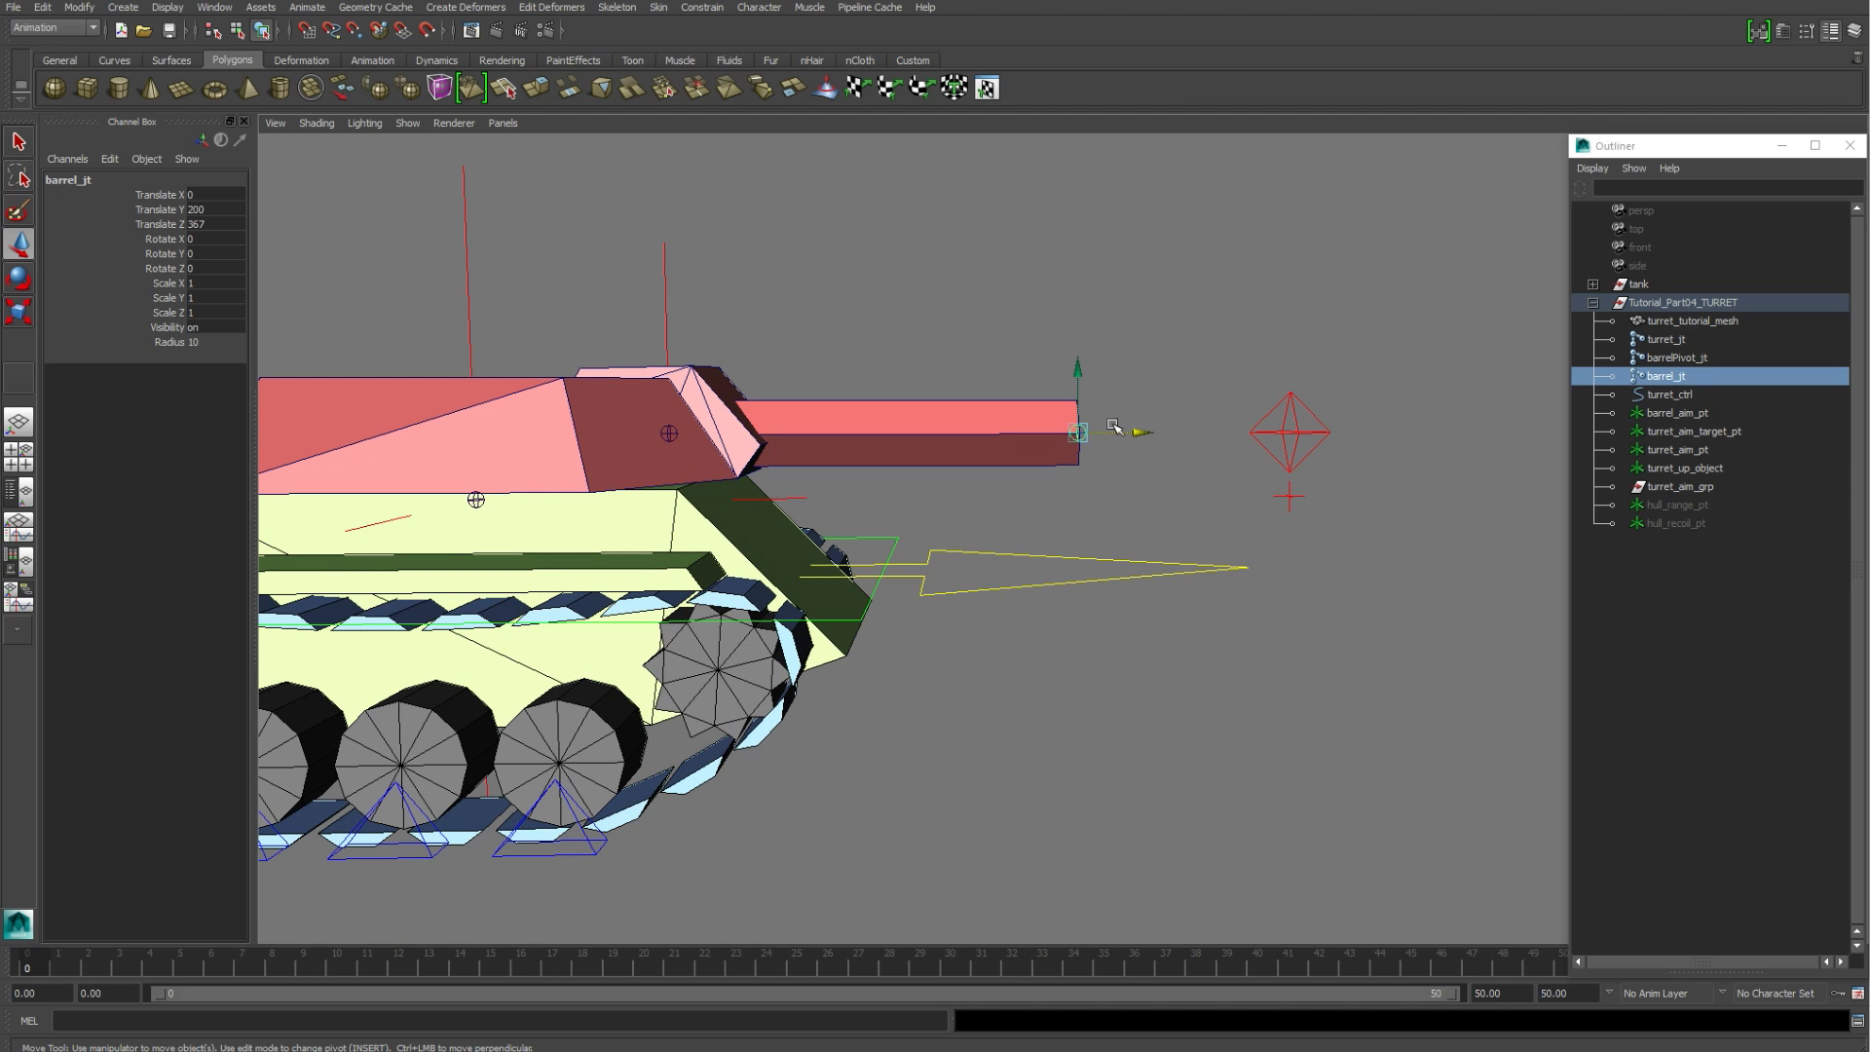
alt+middle_drag(1024, 549, 1247, 536)
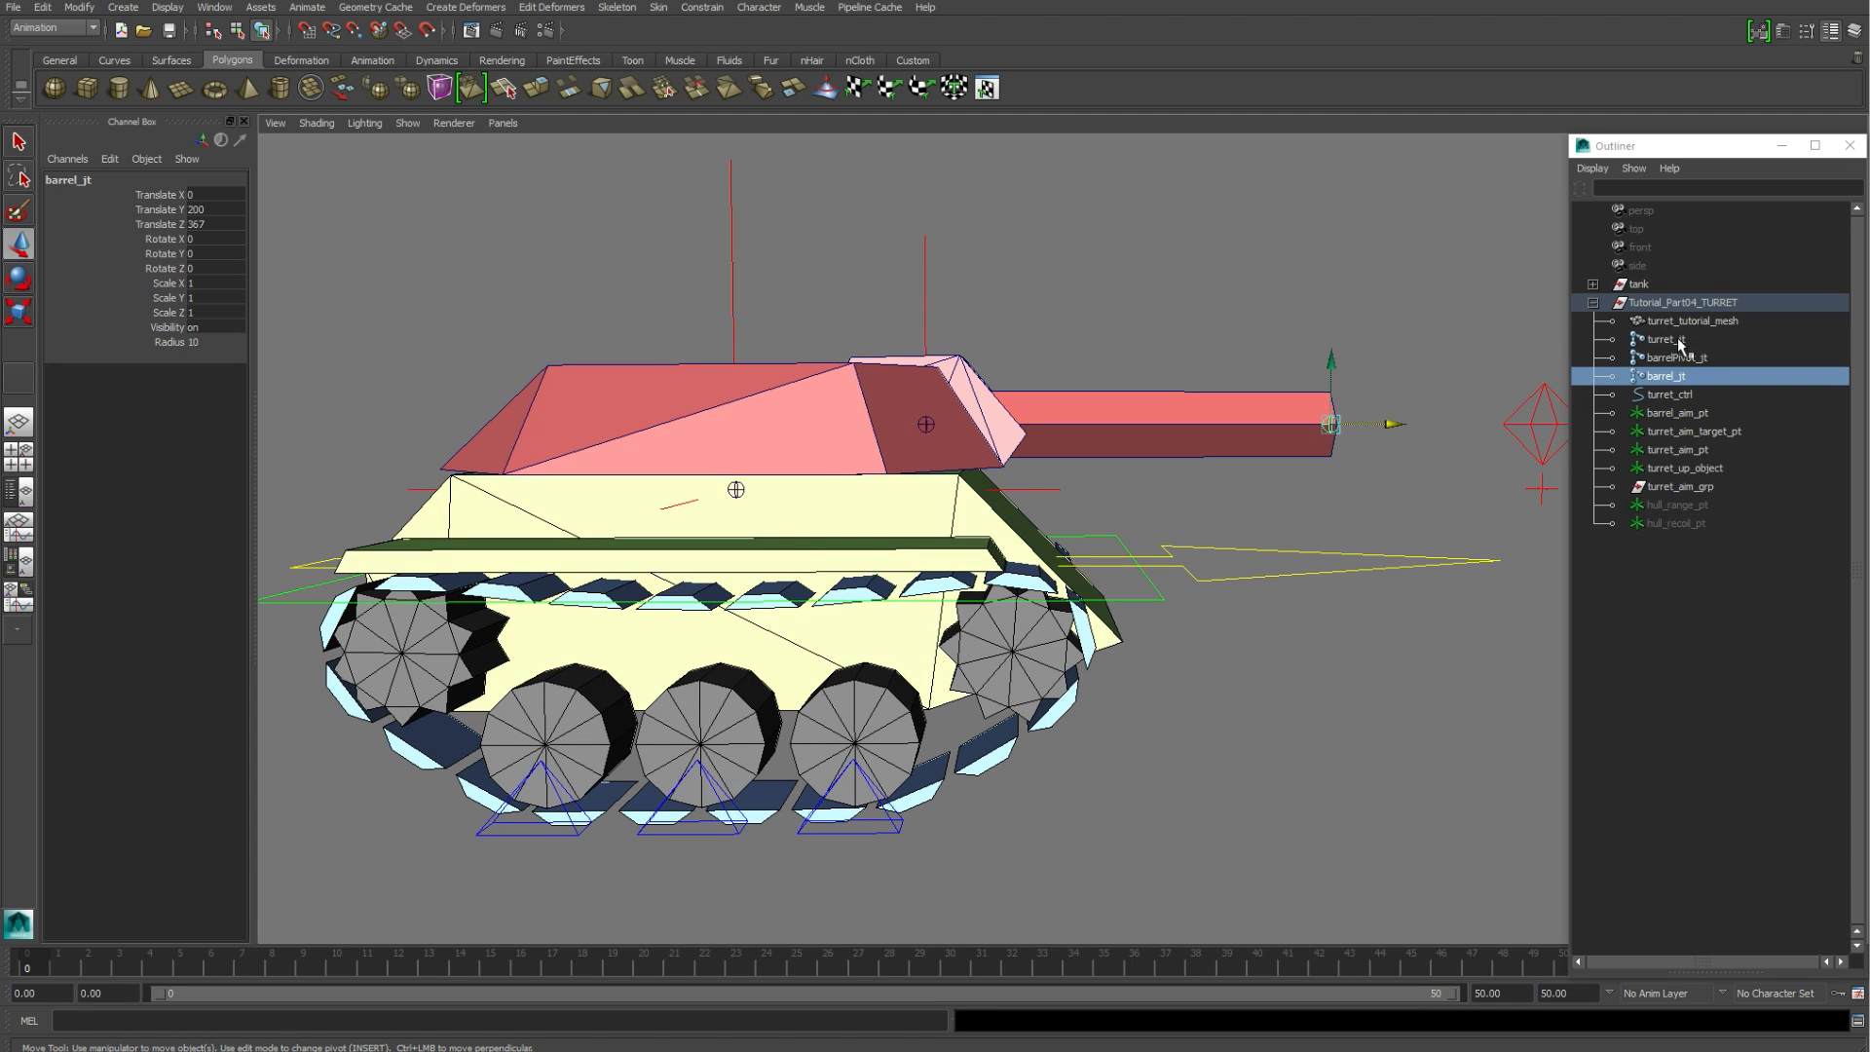
Step: Select barrelPivot_jt, inspect its placement at the barrel's base and try rotating it, undoing the change
click(1675, 358)
alt+middle_drag(1130, 534, 1077, 581)
alt+drag(1077, 581, 1060, 571)
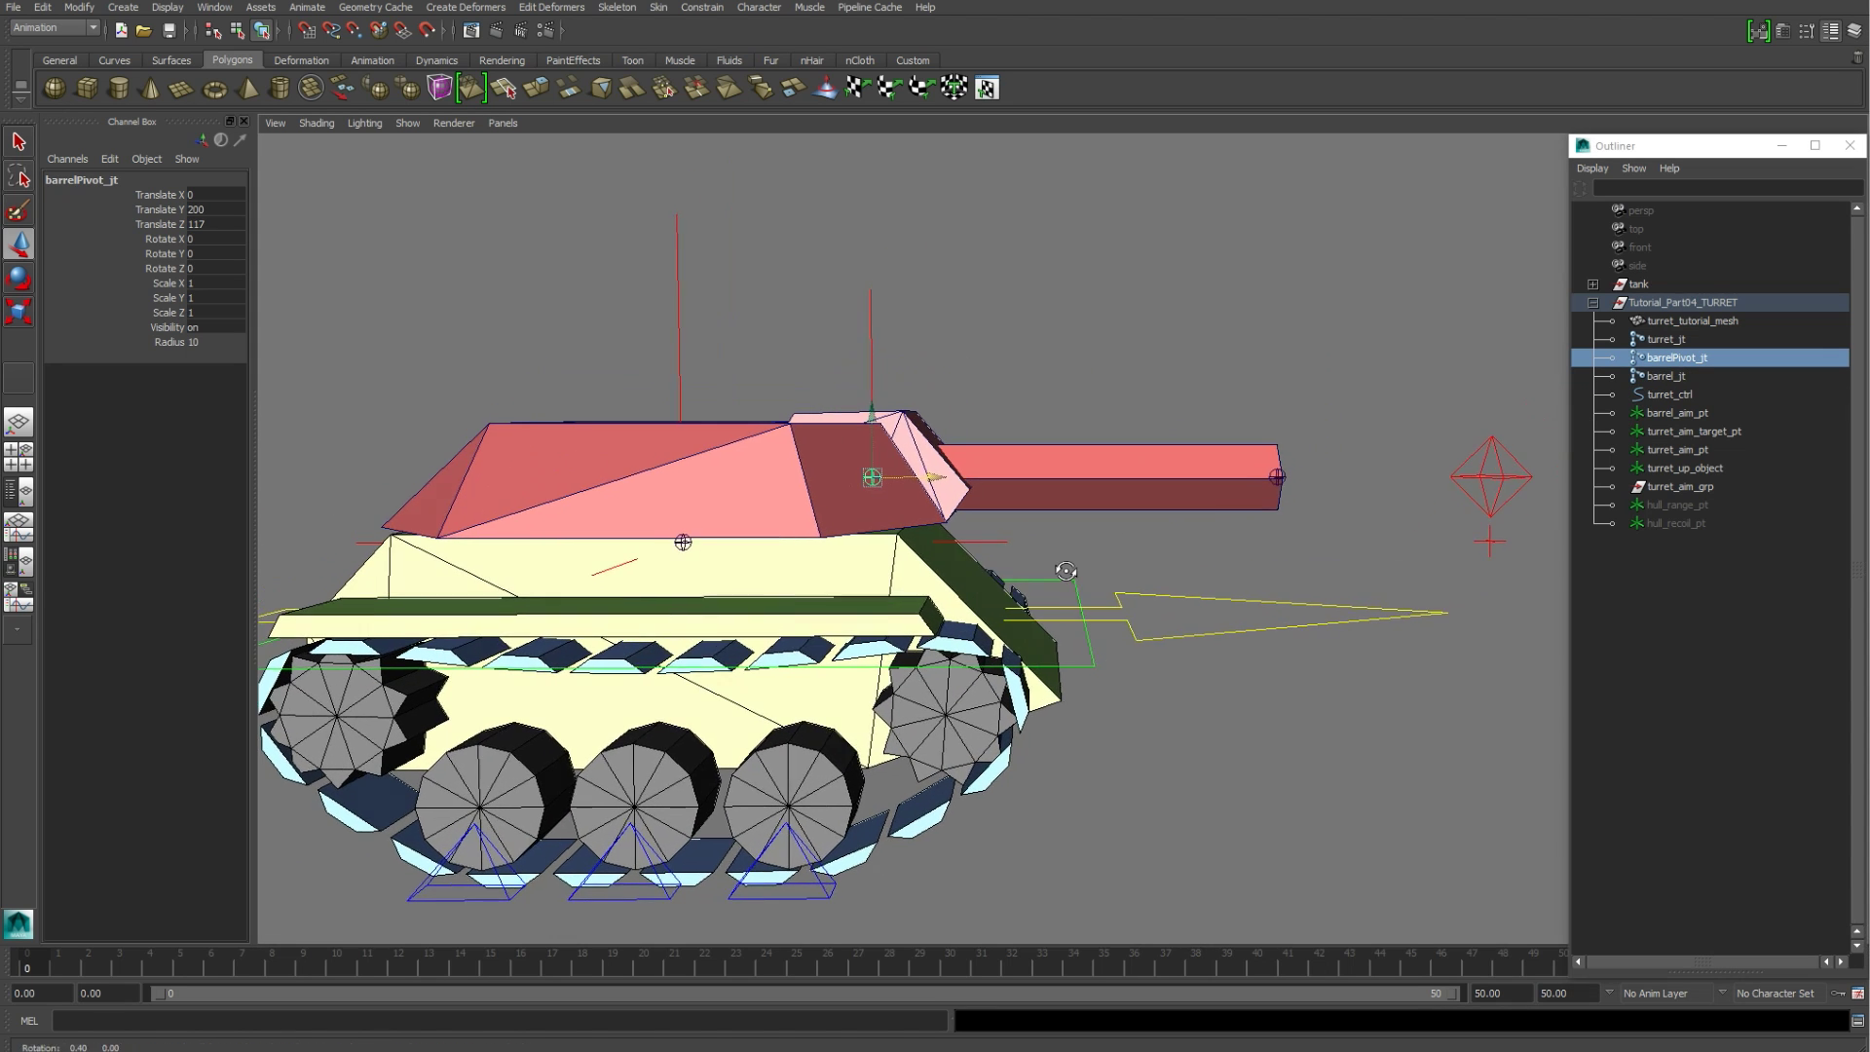
alt+middle_drag(1060, 572, 1056, 563)
alt+drag(1005, 494, 913, 440)
key(e)
key(ctrl+z)
alt+middle_drag(1117, 485, 1165, 442)
alt+drag(1165, 442, 1167, 446)
Step: Try sliding barrel_jt along the barrel's axis and deselect the joint
click(1312, 457)
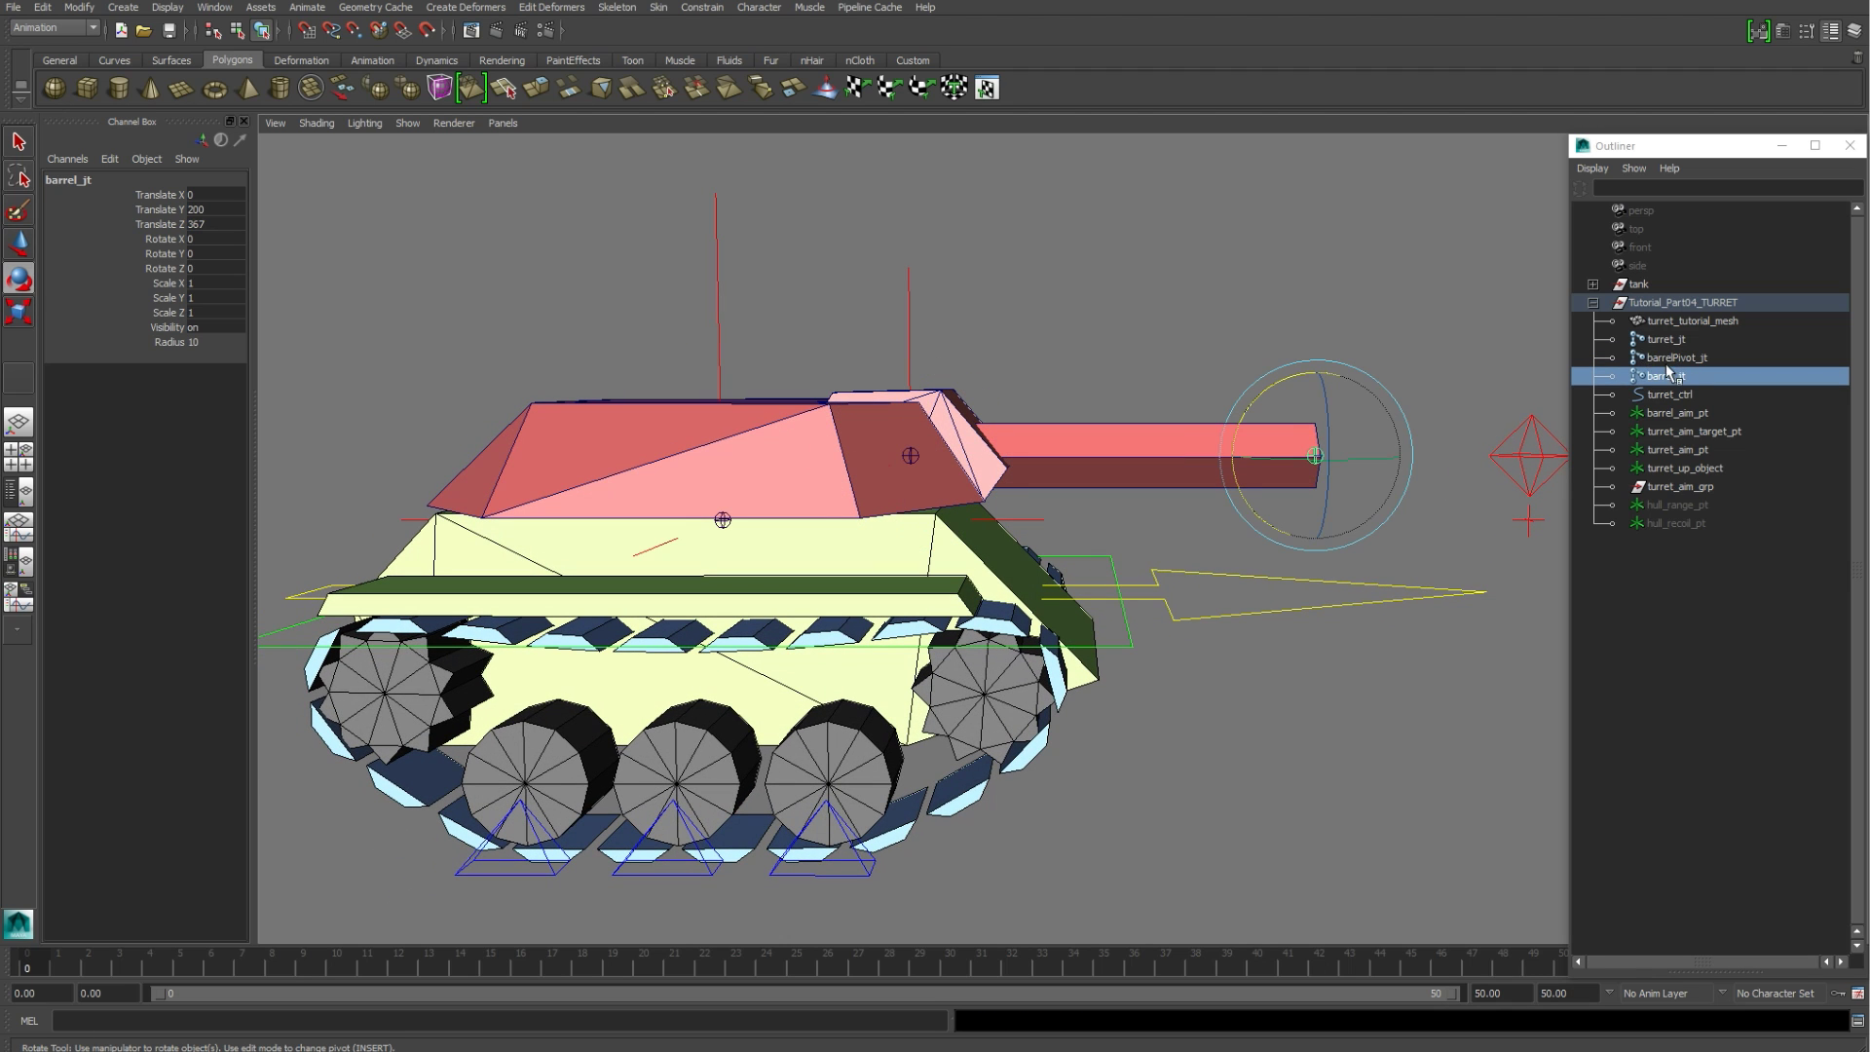
key(w)
mouse_move(1383, 455)
mouse_down()
mouse_move(959, 462)
mouse_move(1376, 484)
mouse_up()
click(1148, 301)
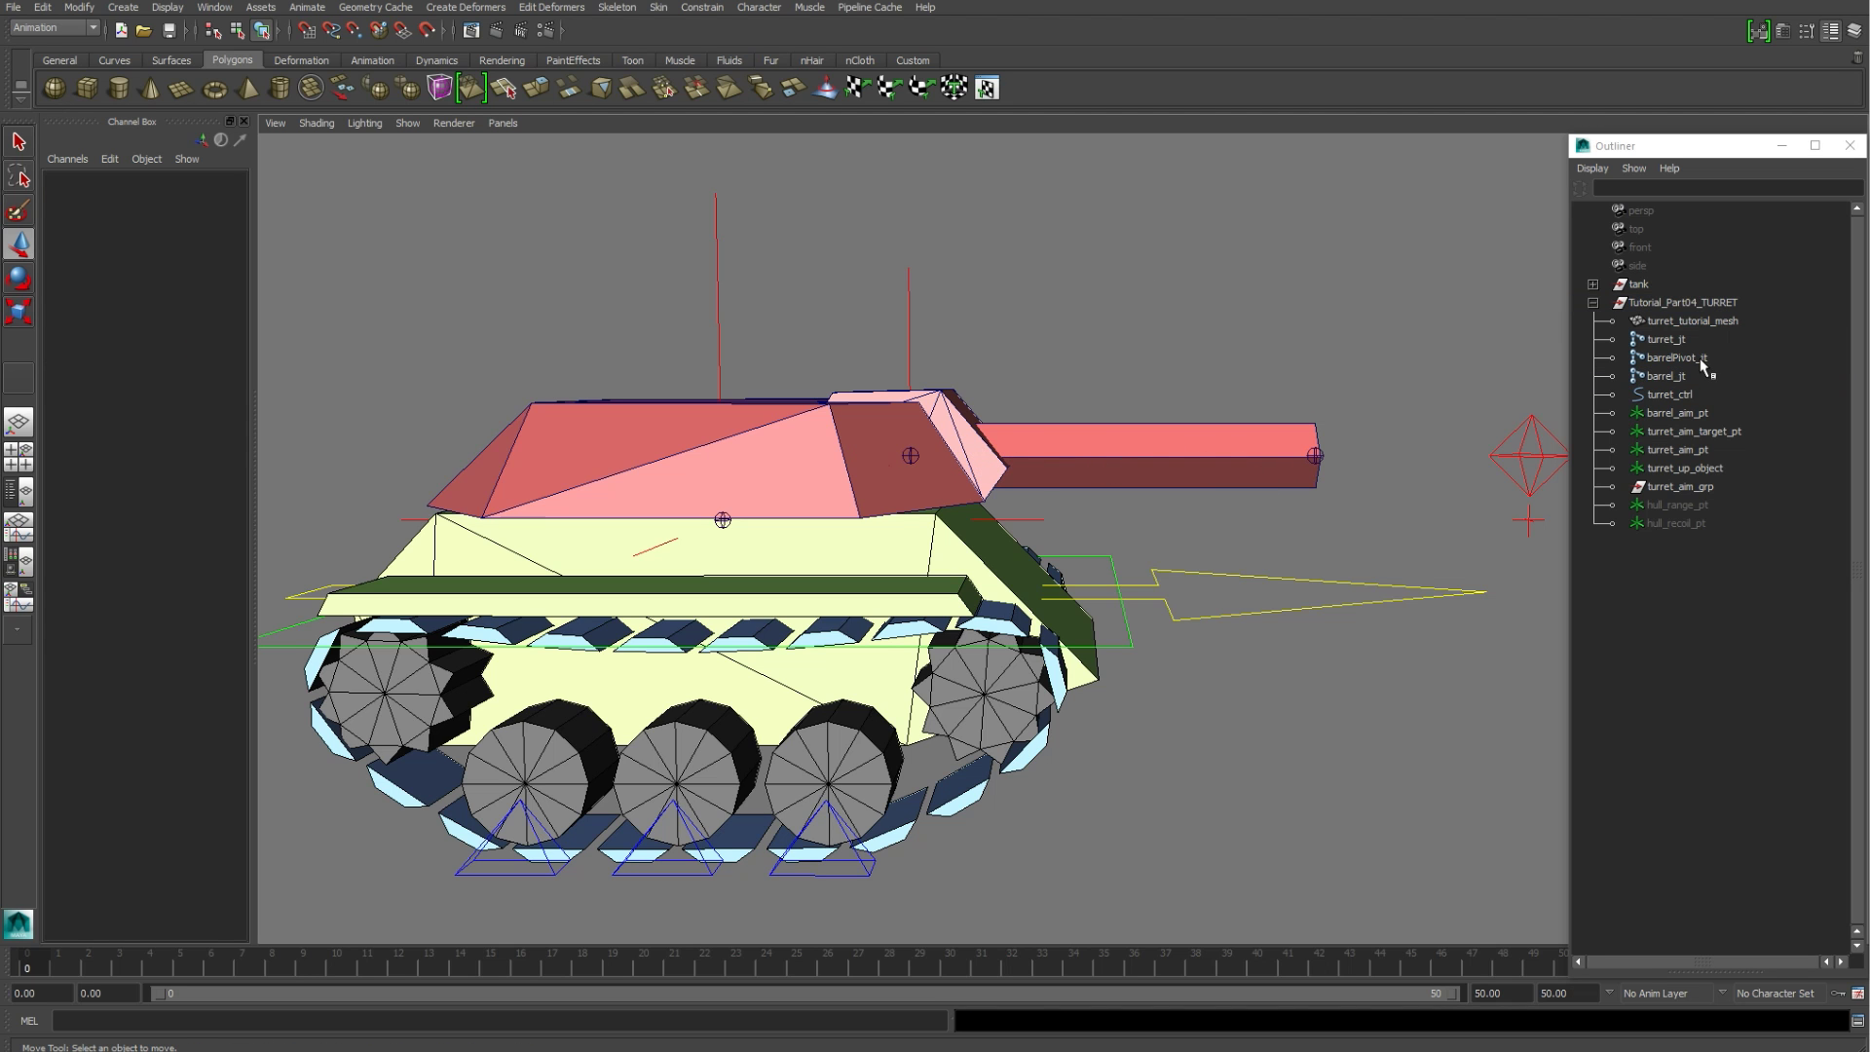
Step: Inspect the placement of turret_jt at the turret's center from above and from the side
click(1670, 339)
alt+drag(1148, 451, 862, 450)
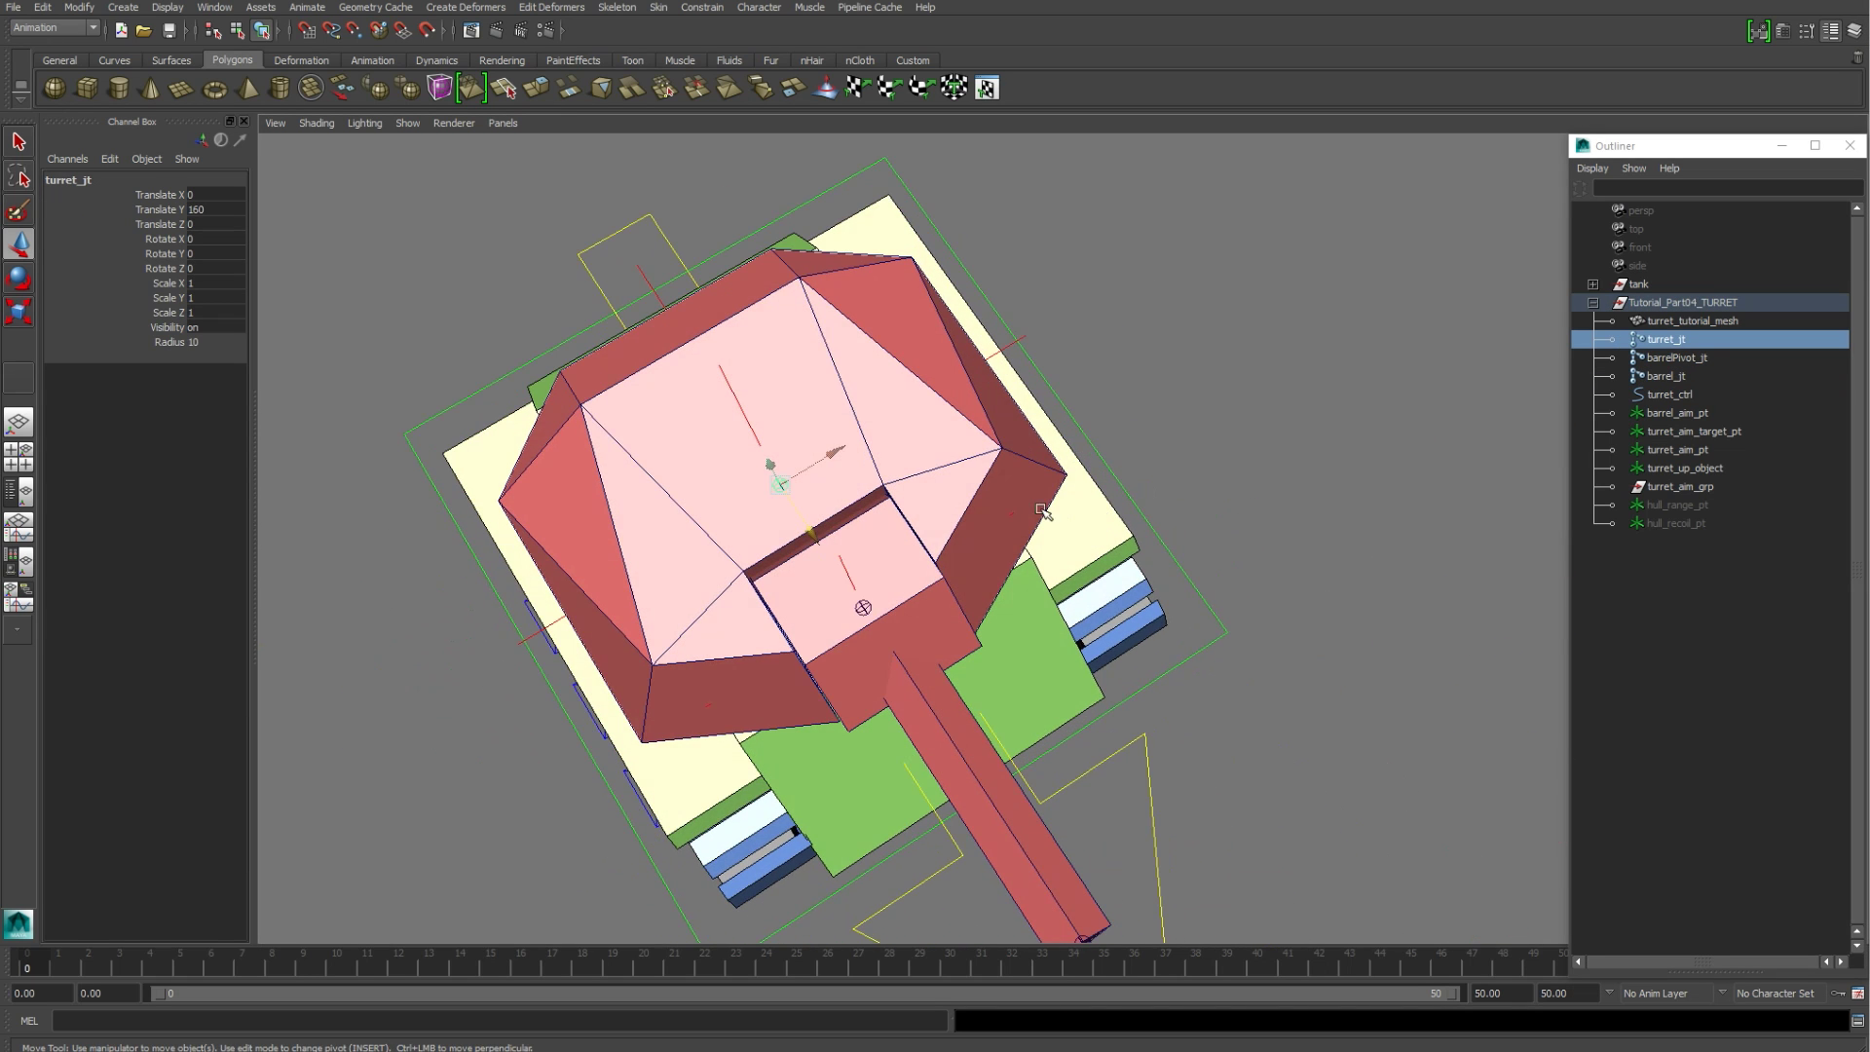
alt+drag(1040, 692, 1307, 556)
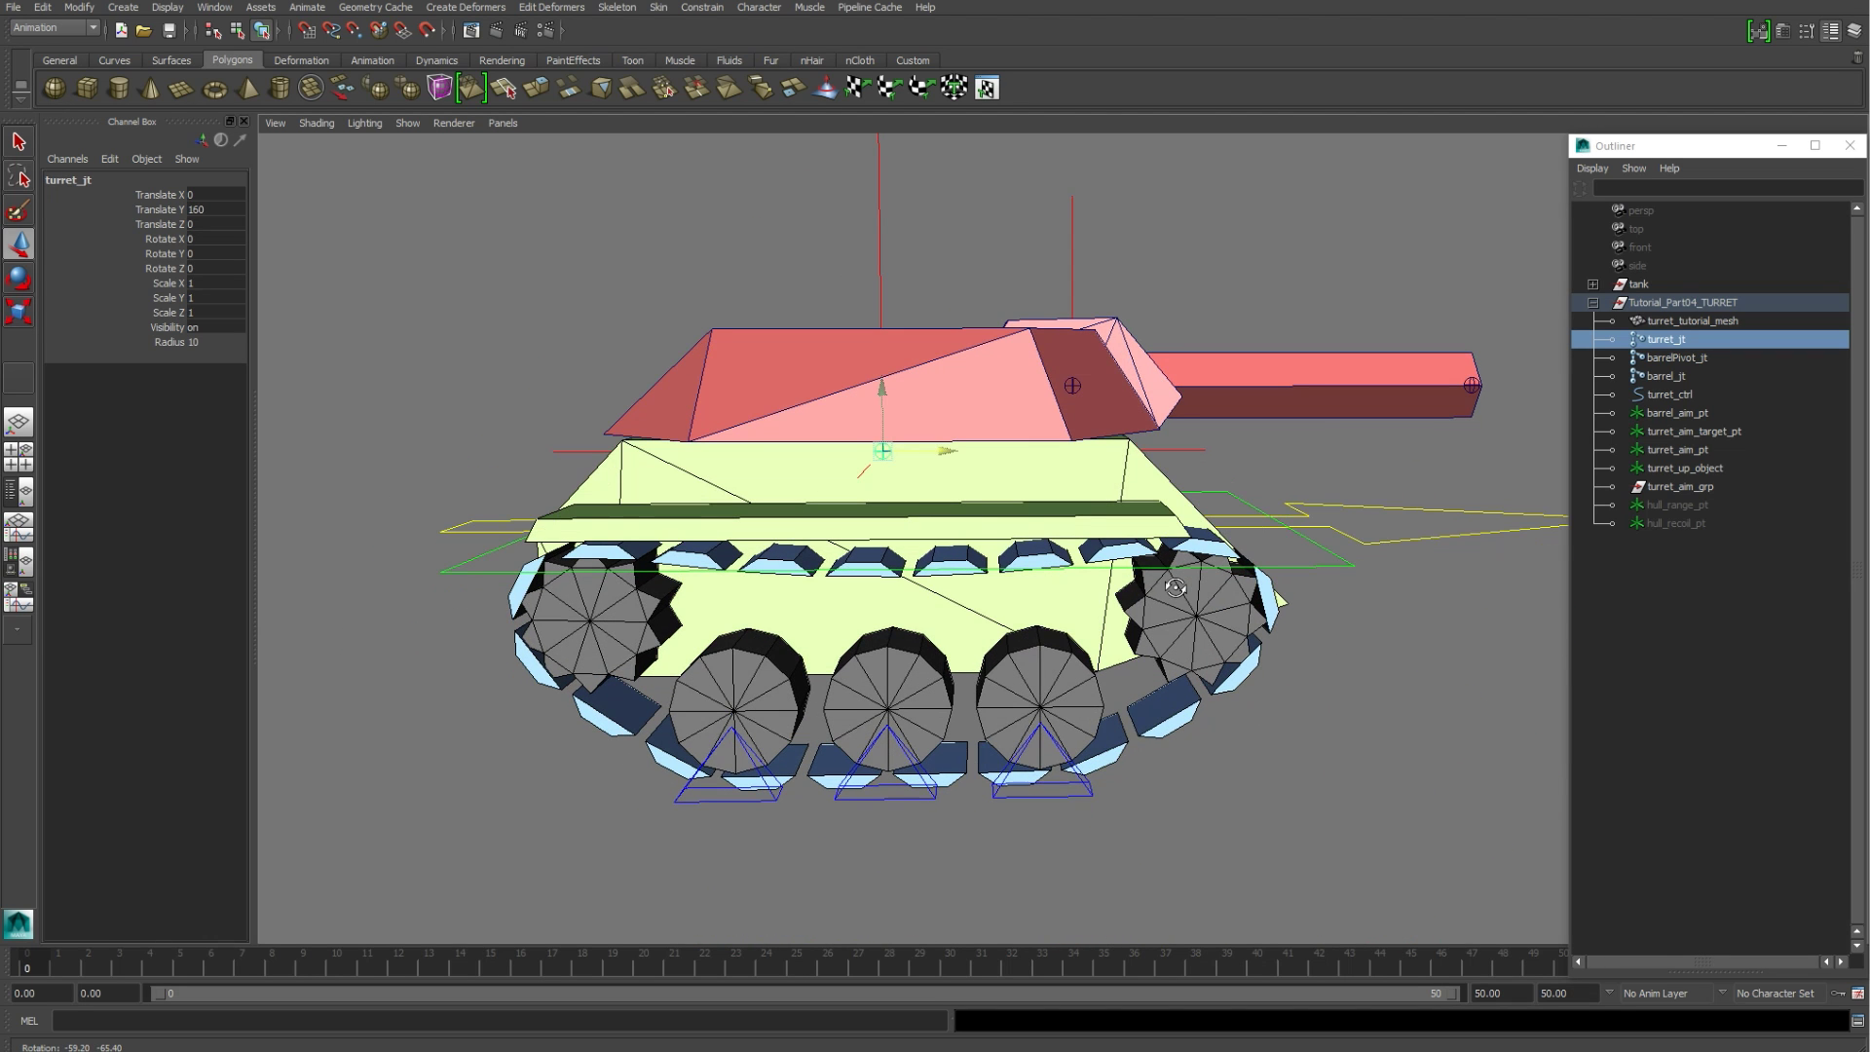
click(1378, 453)
scroll(1524, 414, down, 2)
Step: Parent barrel_jt under barrelPivot_jt and barrelPivot_jt under turret_jt to form the turret's joint chain
click(1661, 378)
middle_drag(1661, 377, 1668, 341)
click(1675, 359)
alt+drag(1386, 384, 1280, 397)
click(1215, 434)
alt+middle_drag(1377, 398, 1329, 425)
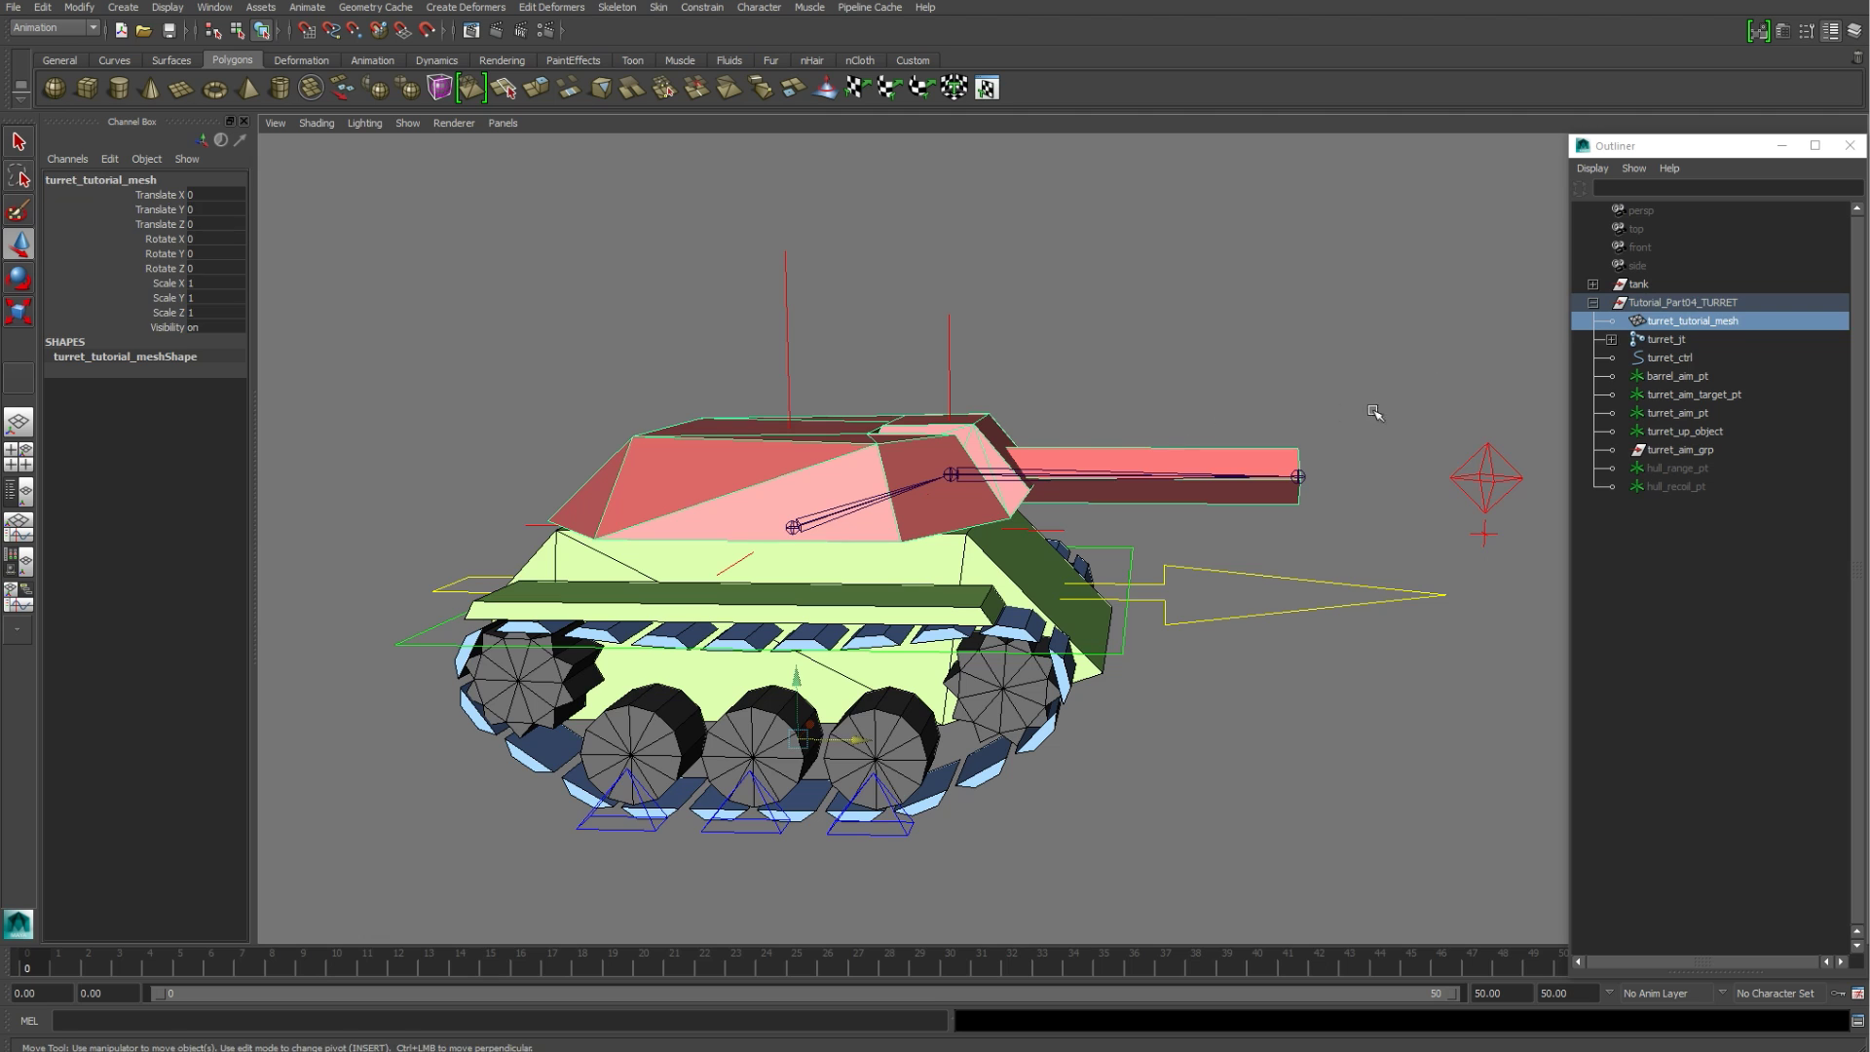
Step: Smooth bind turret_tutorial_mesh to the turret_jt joint chain with max influences set to 3
click(1379, 414)
click(1297, 479)
key(Up)
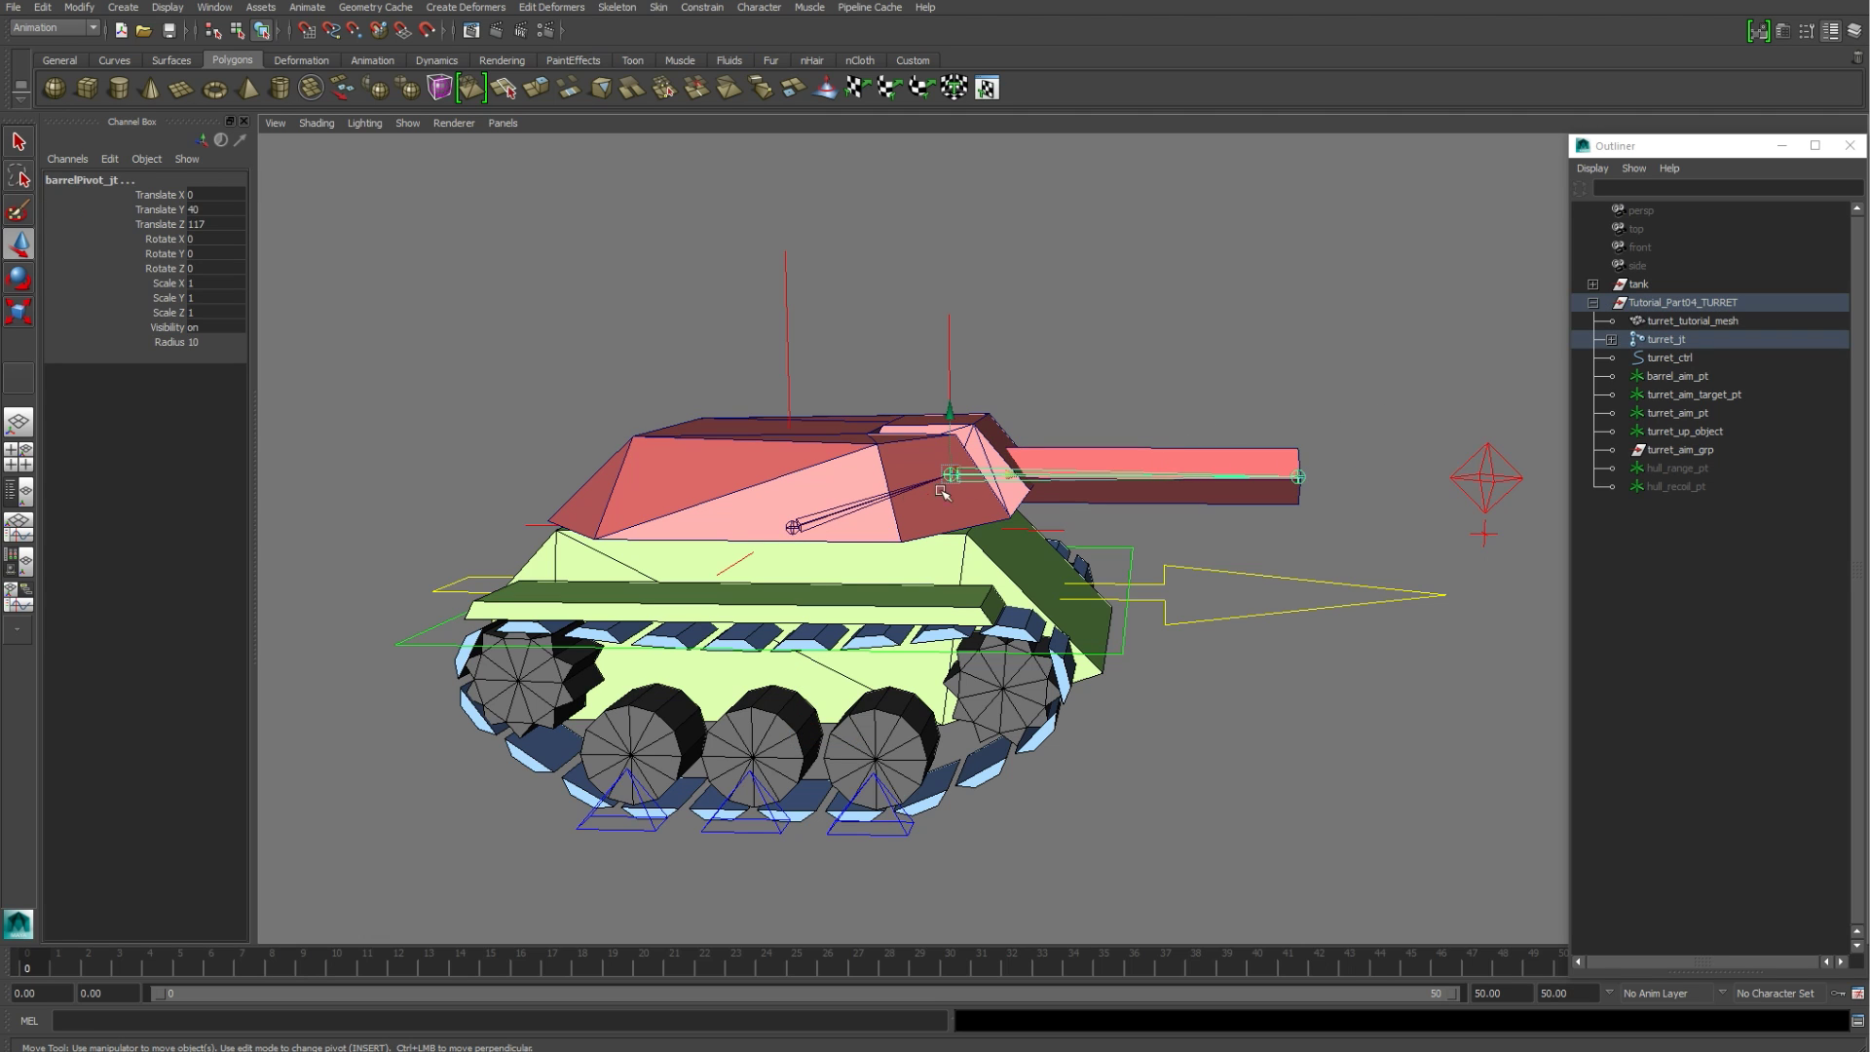
key(Up)
shift+click(1095, 457)
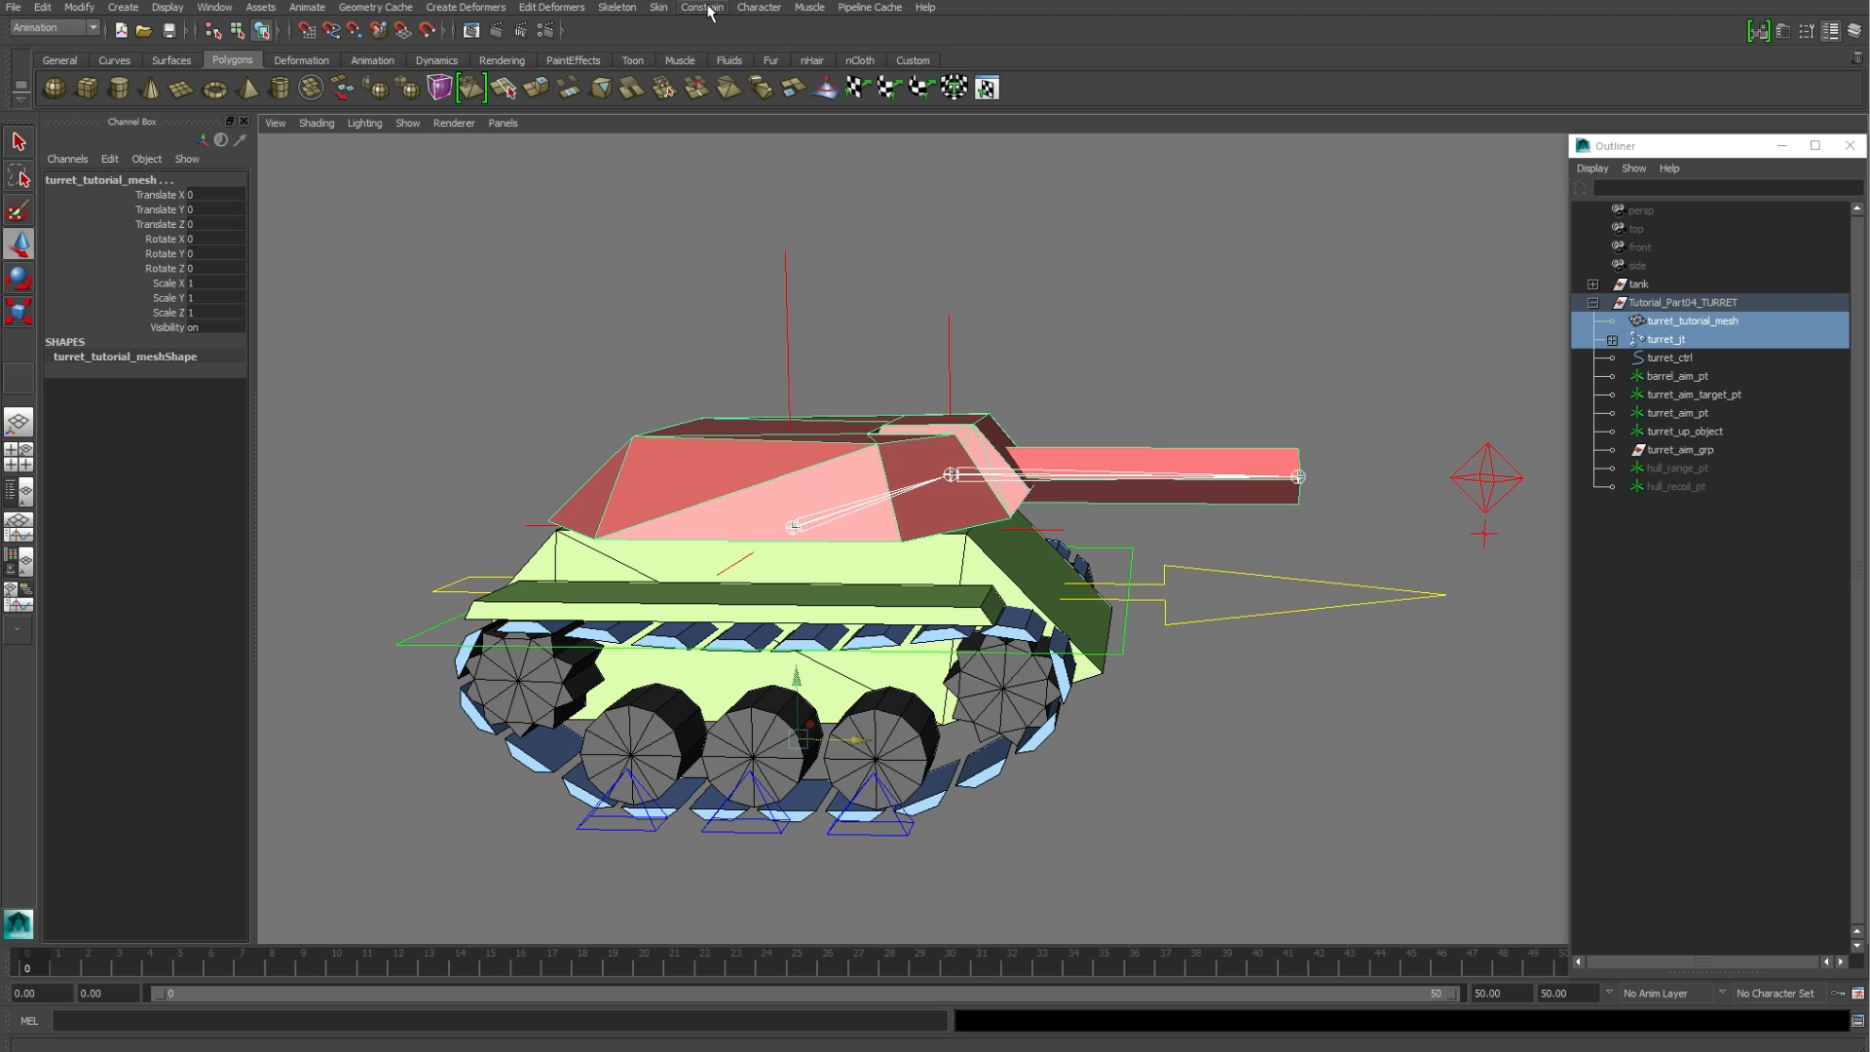
click(659, 10)
mouse_move(701, 34)
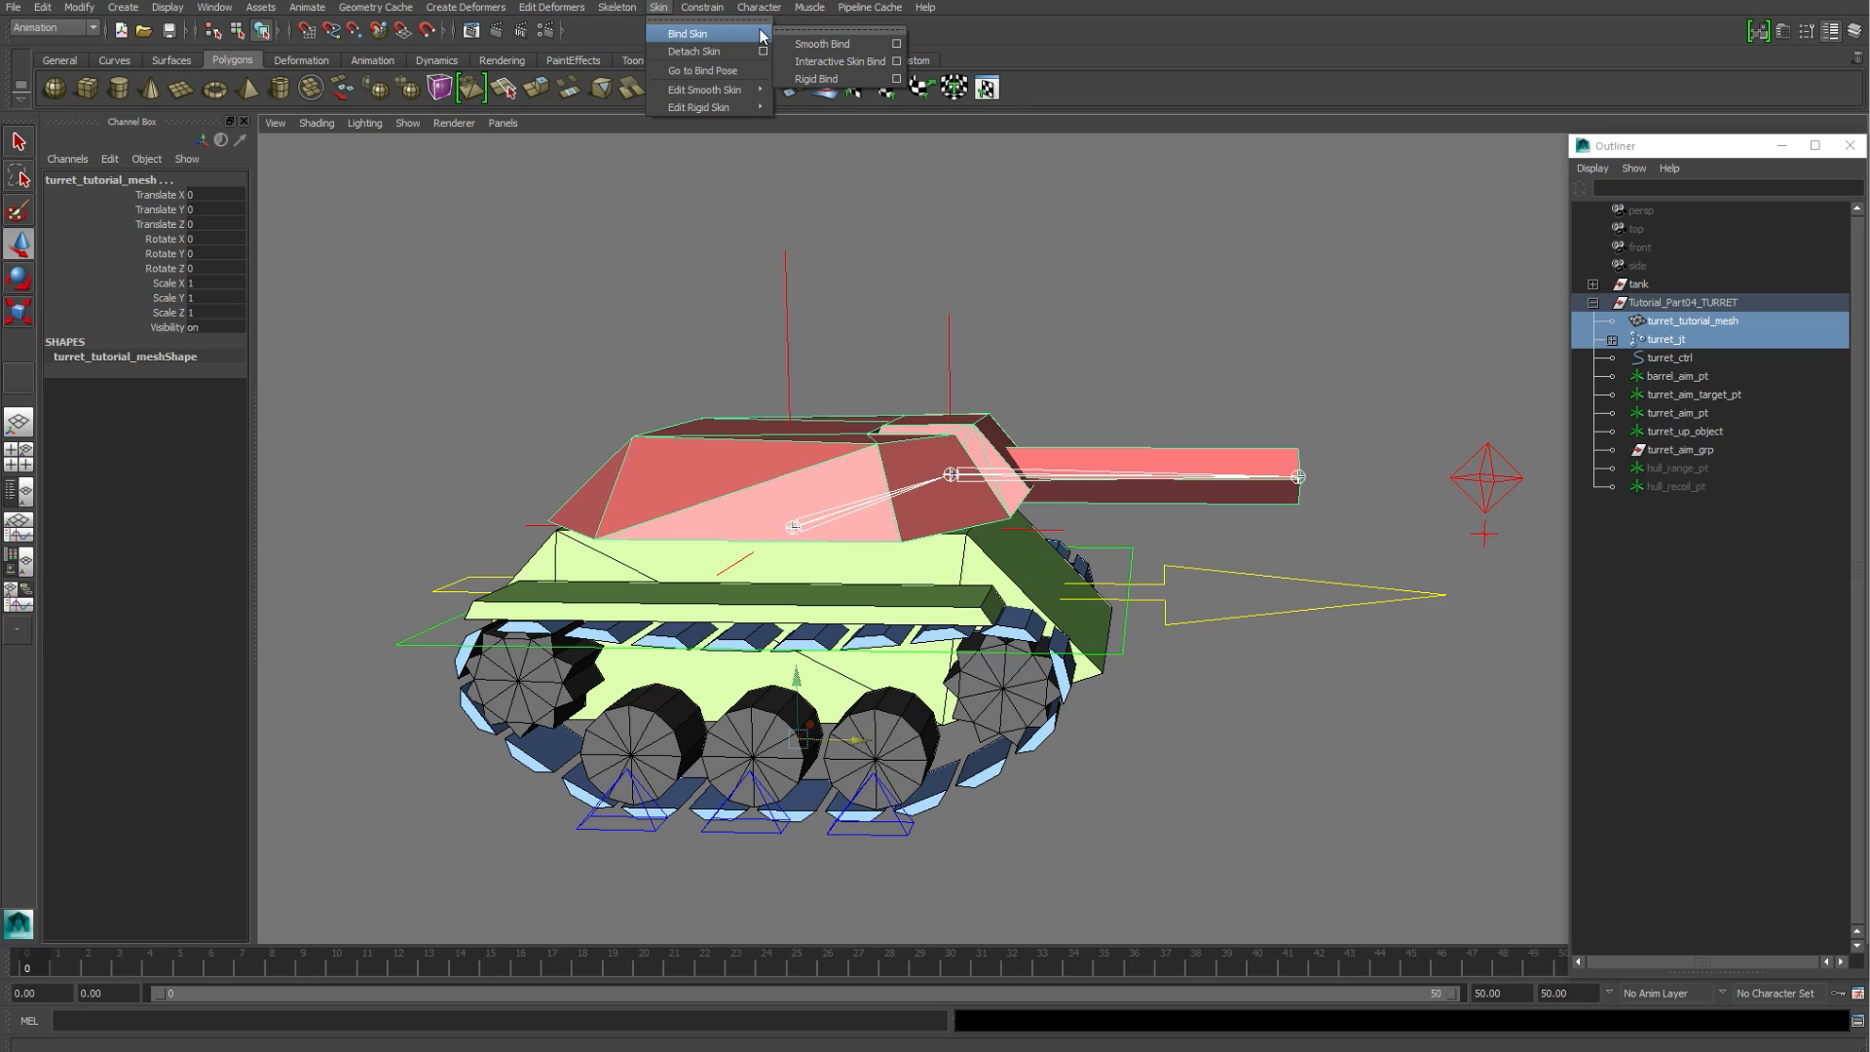
click(896, 45)
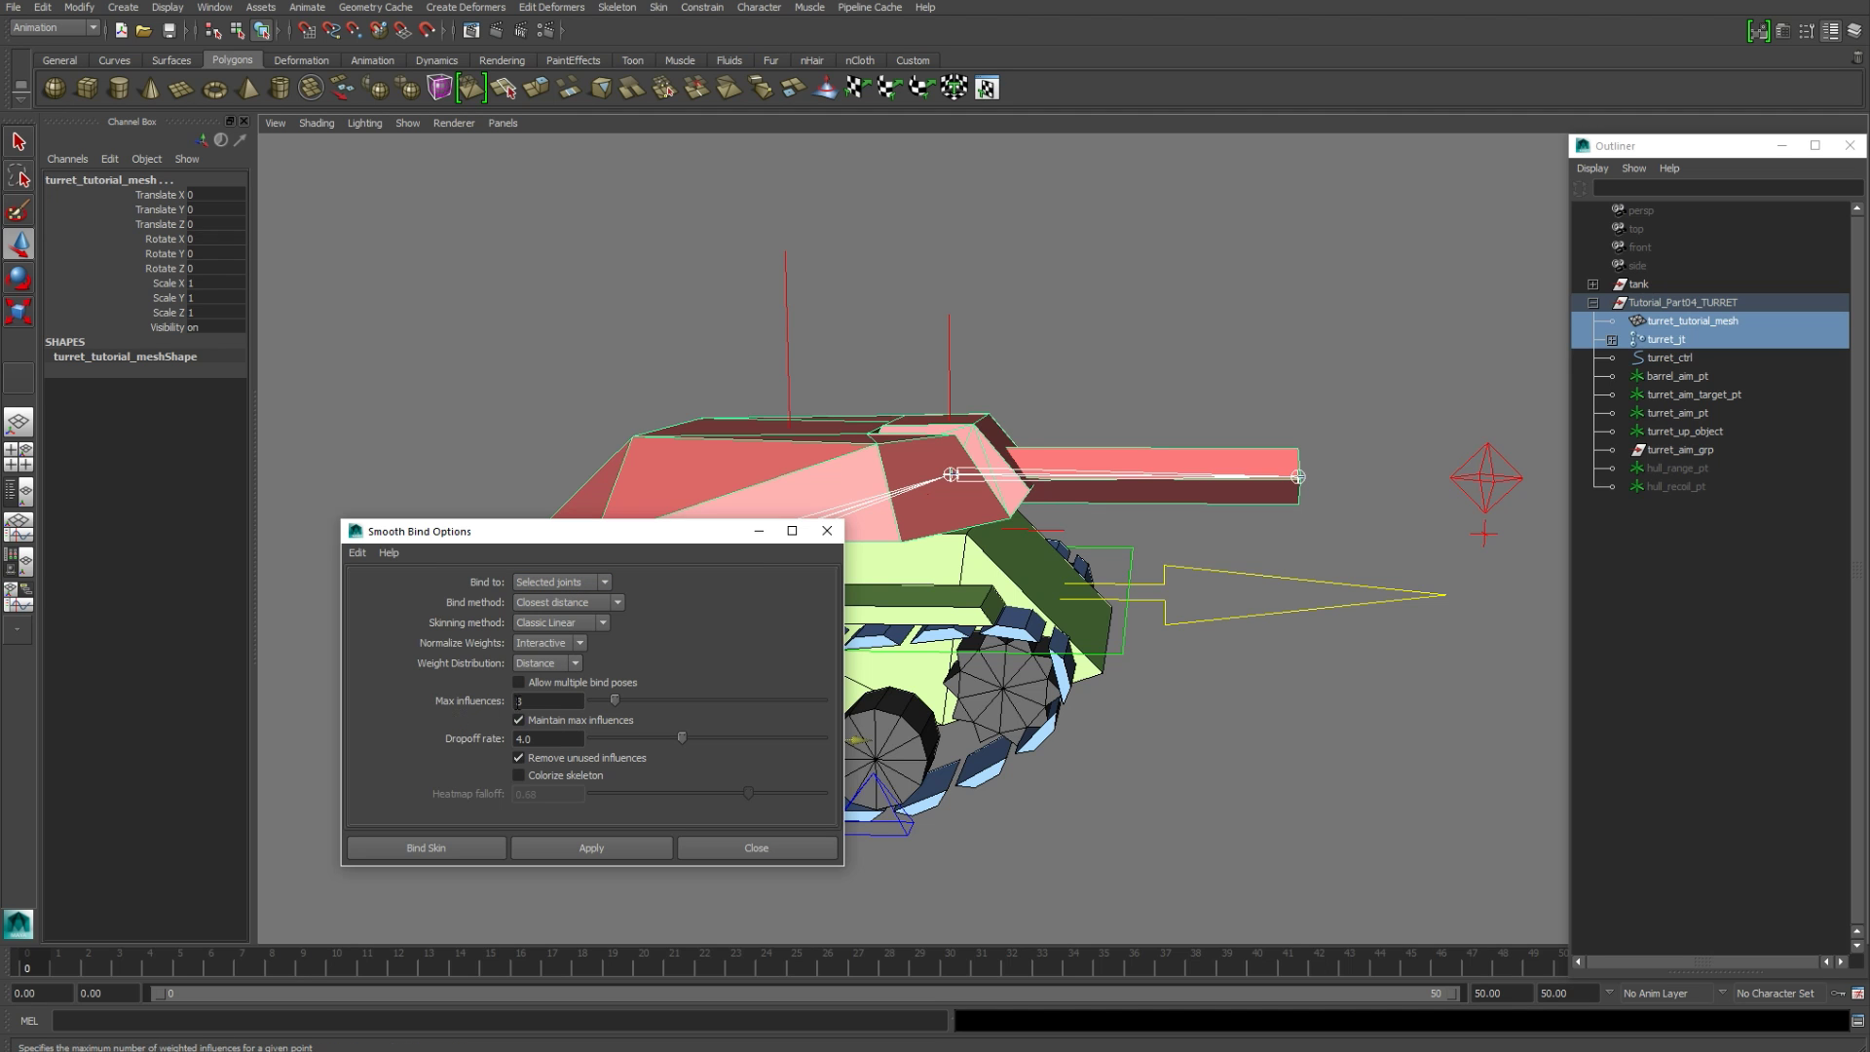
click(614, 852)
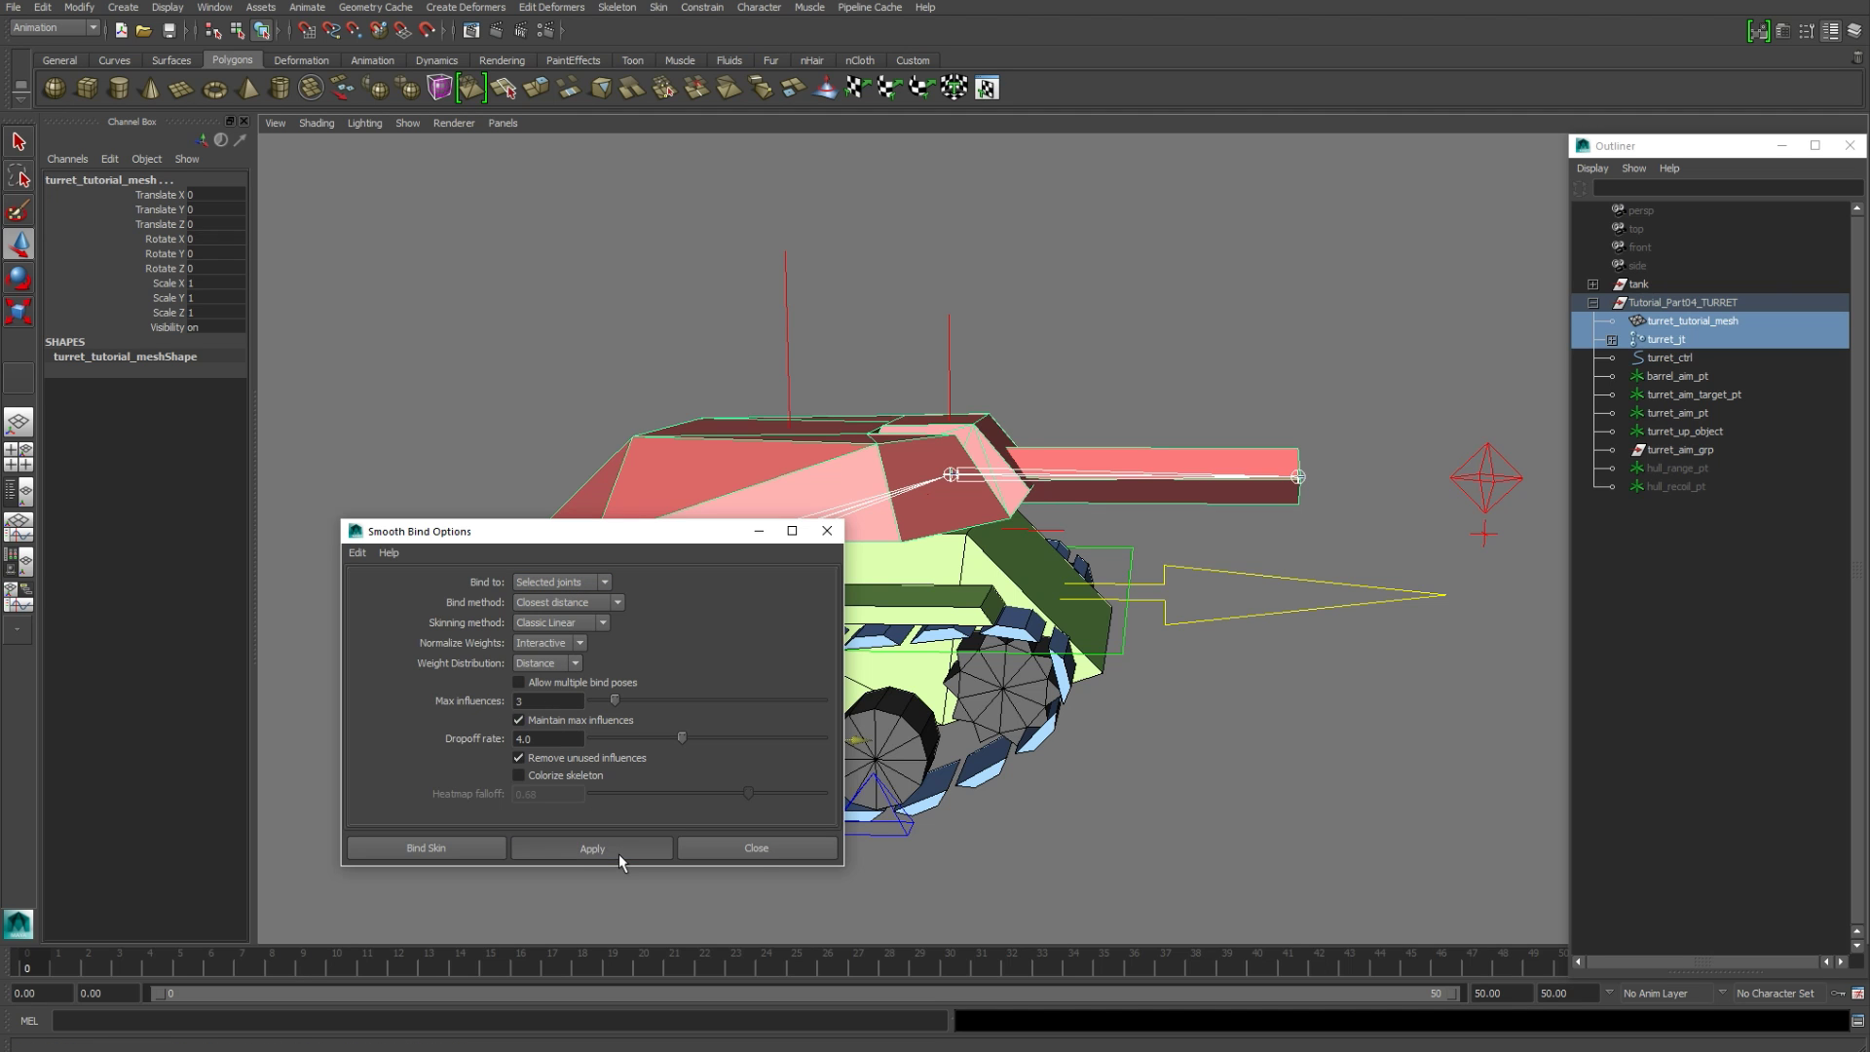
click(750, 847)
Step: Try moving barrel_jt to test the skin binding and undo the move
click(1190, 313)
alt+drag(1190, 312, 1262, 381)
click(1273, 387)
key(ctrl+z)
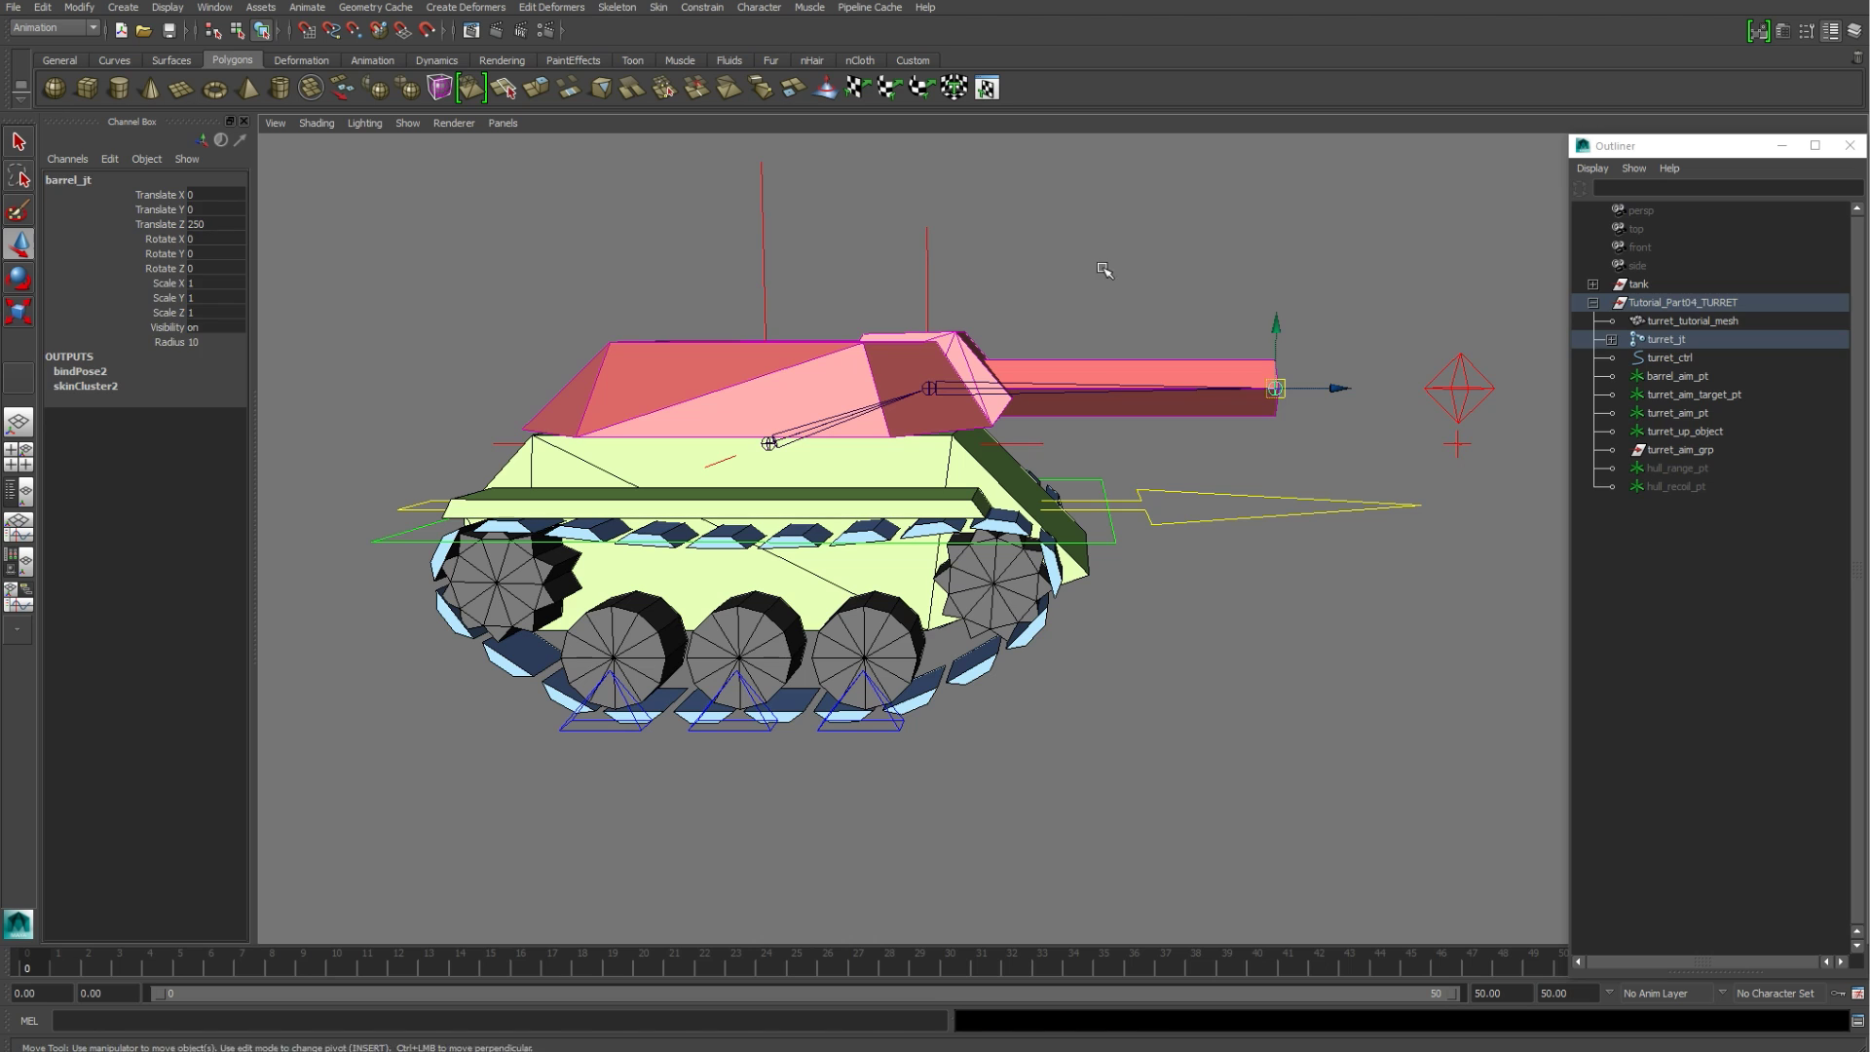
click(1107, 271)
Step: In the Component Editor, set the barrel vertices' smooth skin weight to 1 on barrel_jt
click(218, 8)
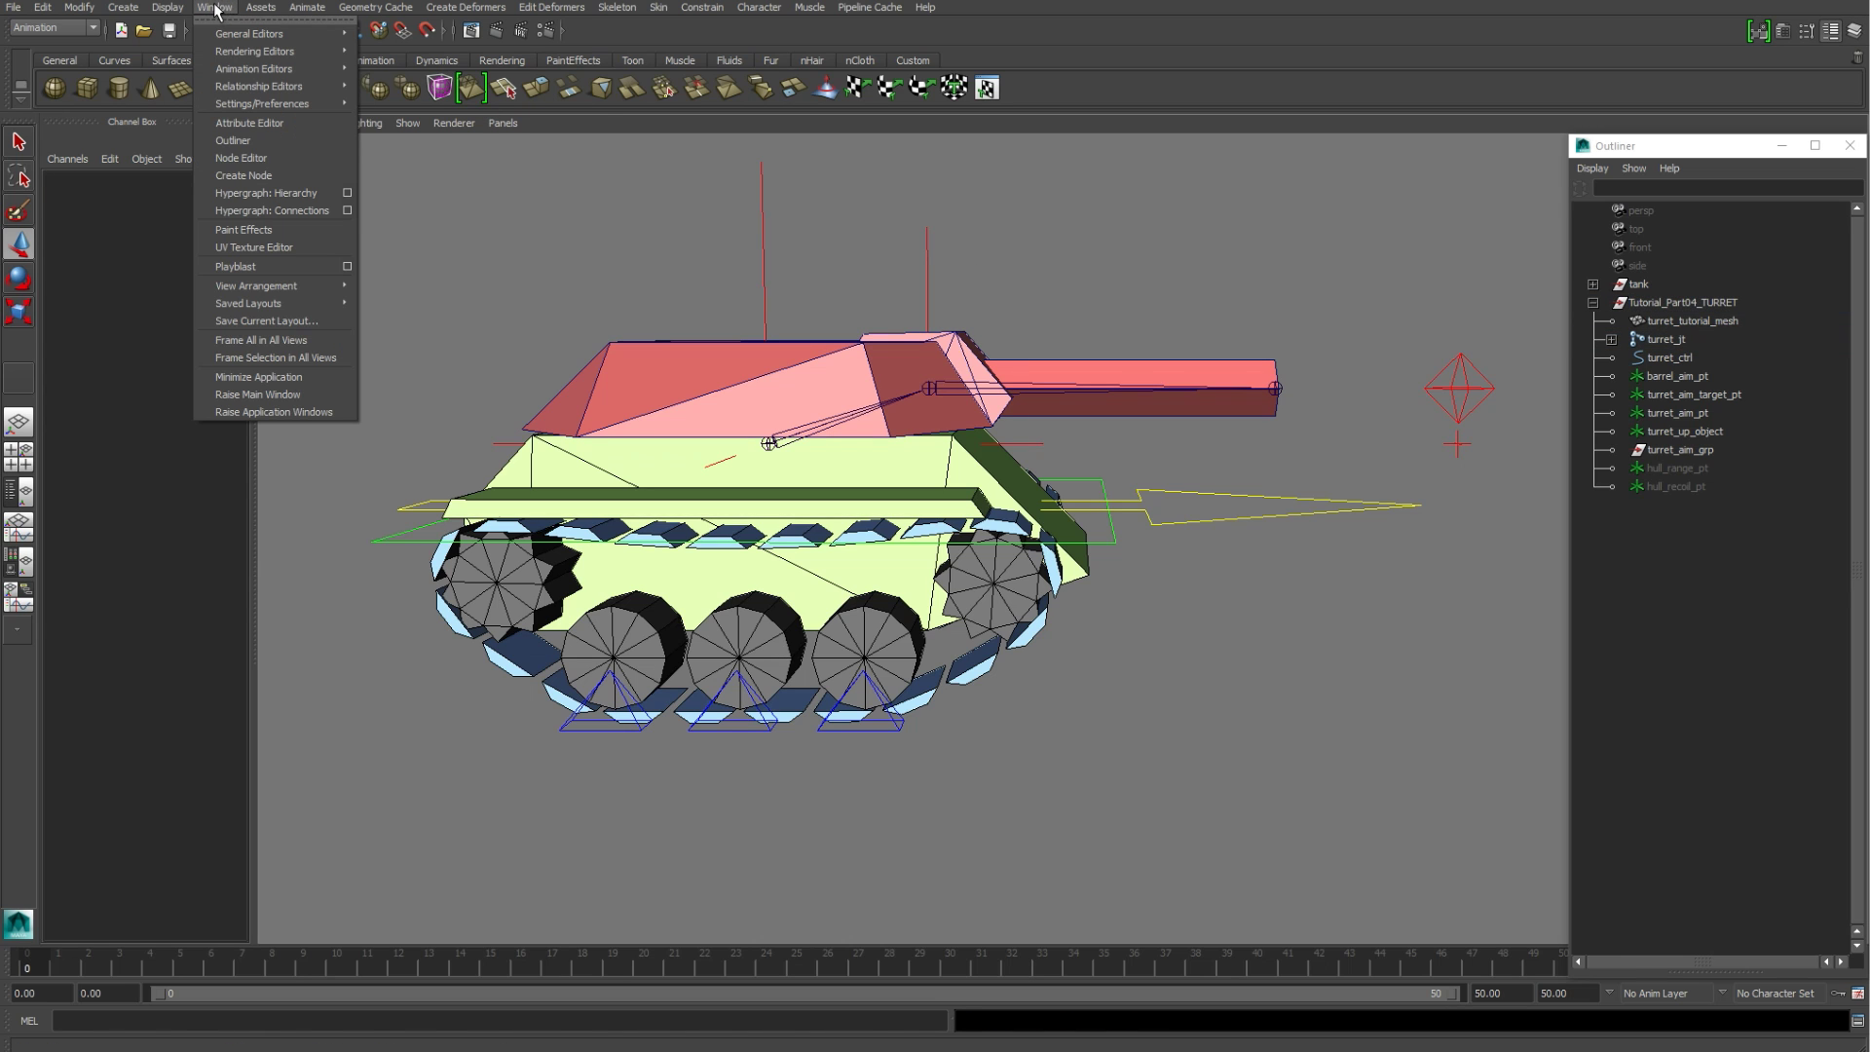
mouse_move(247, 37)
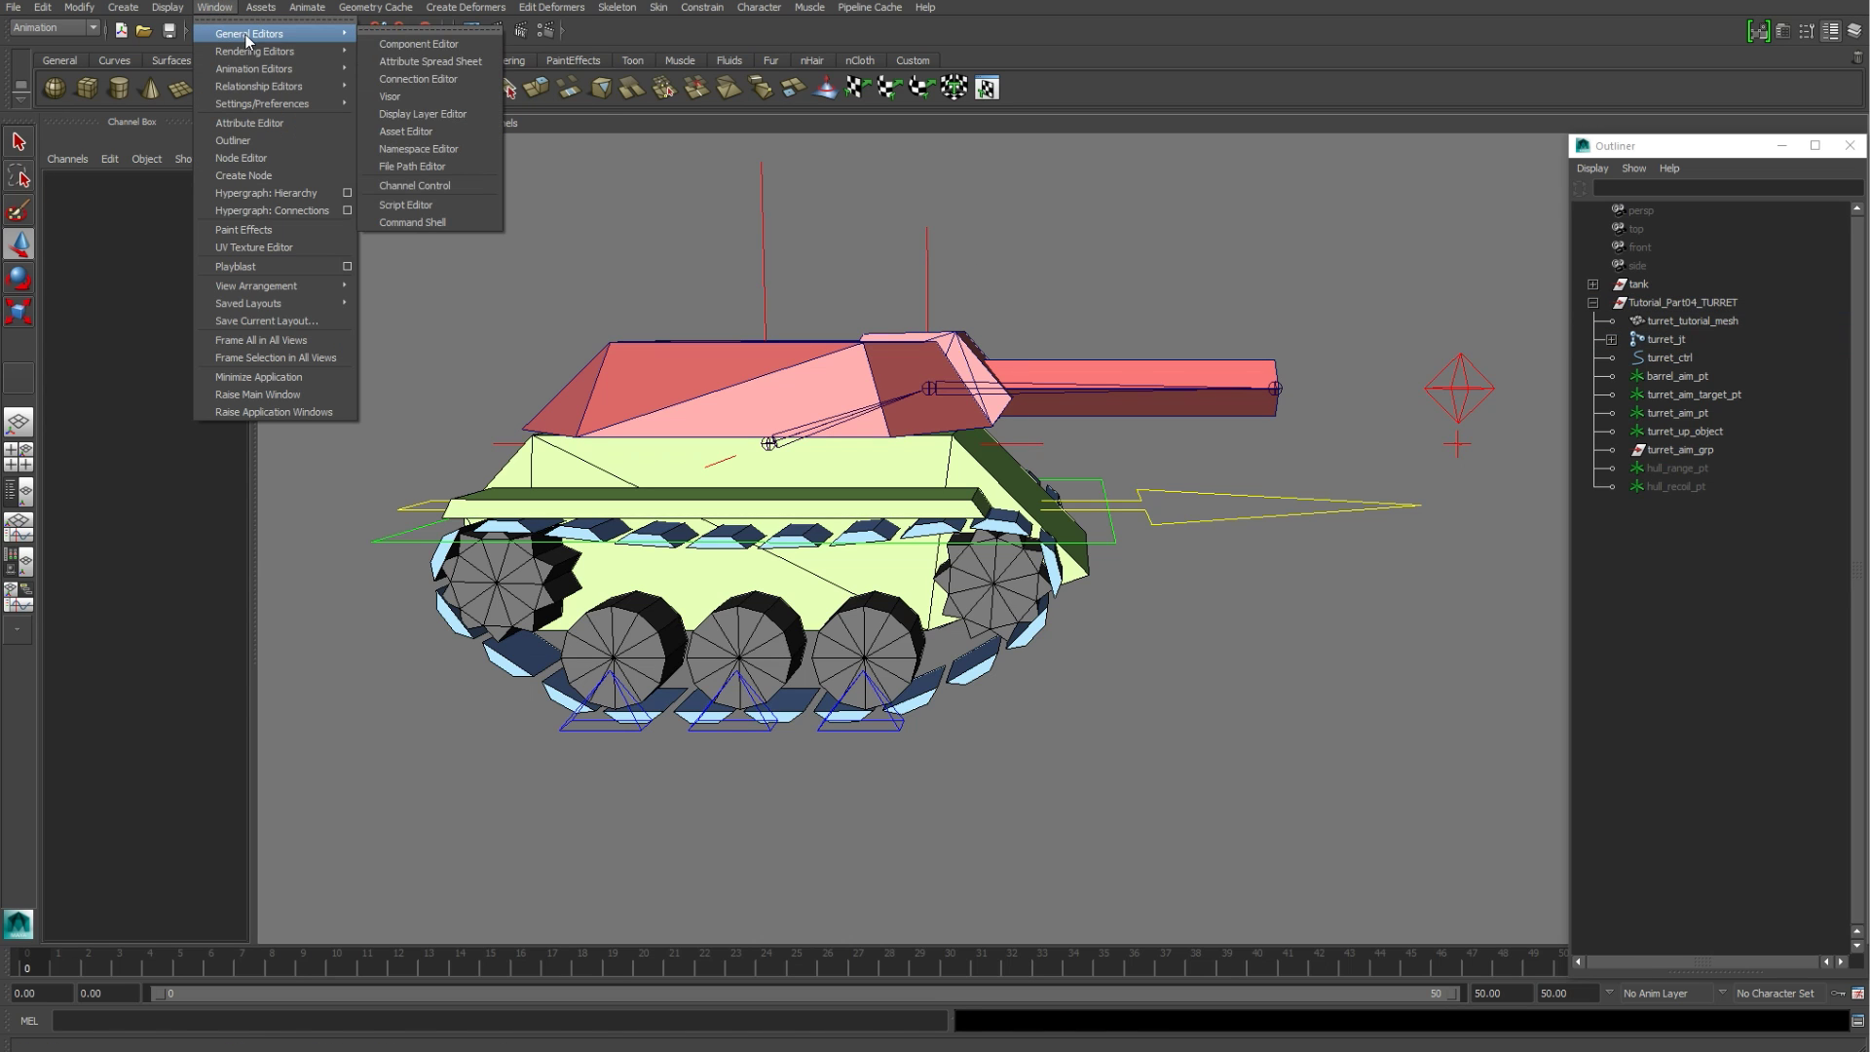
click(420, 45)
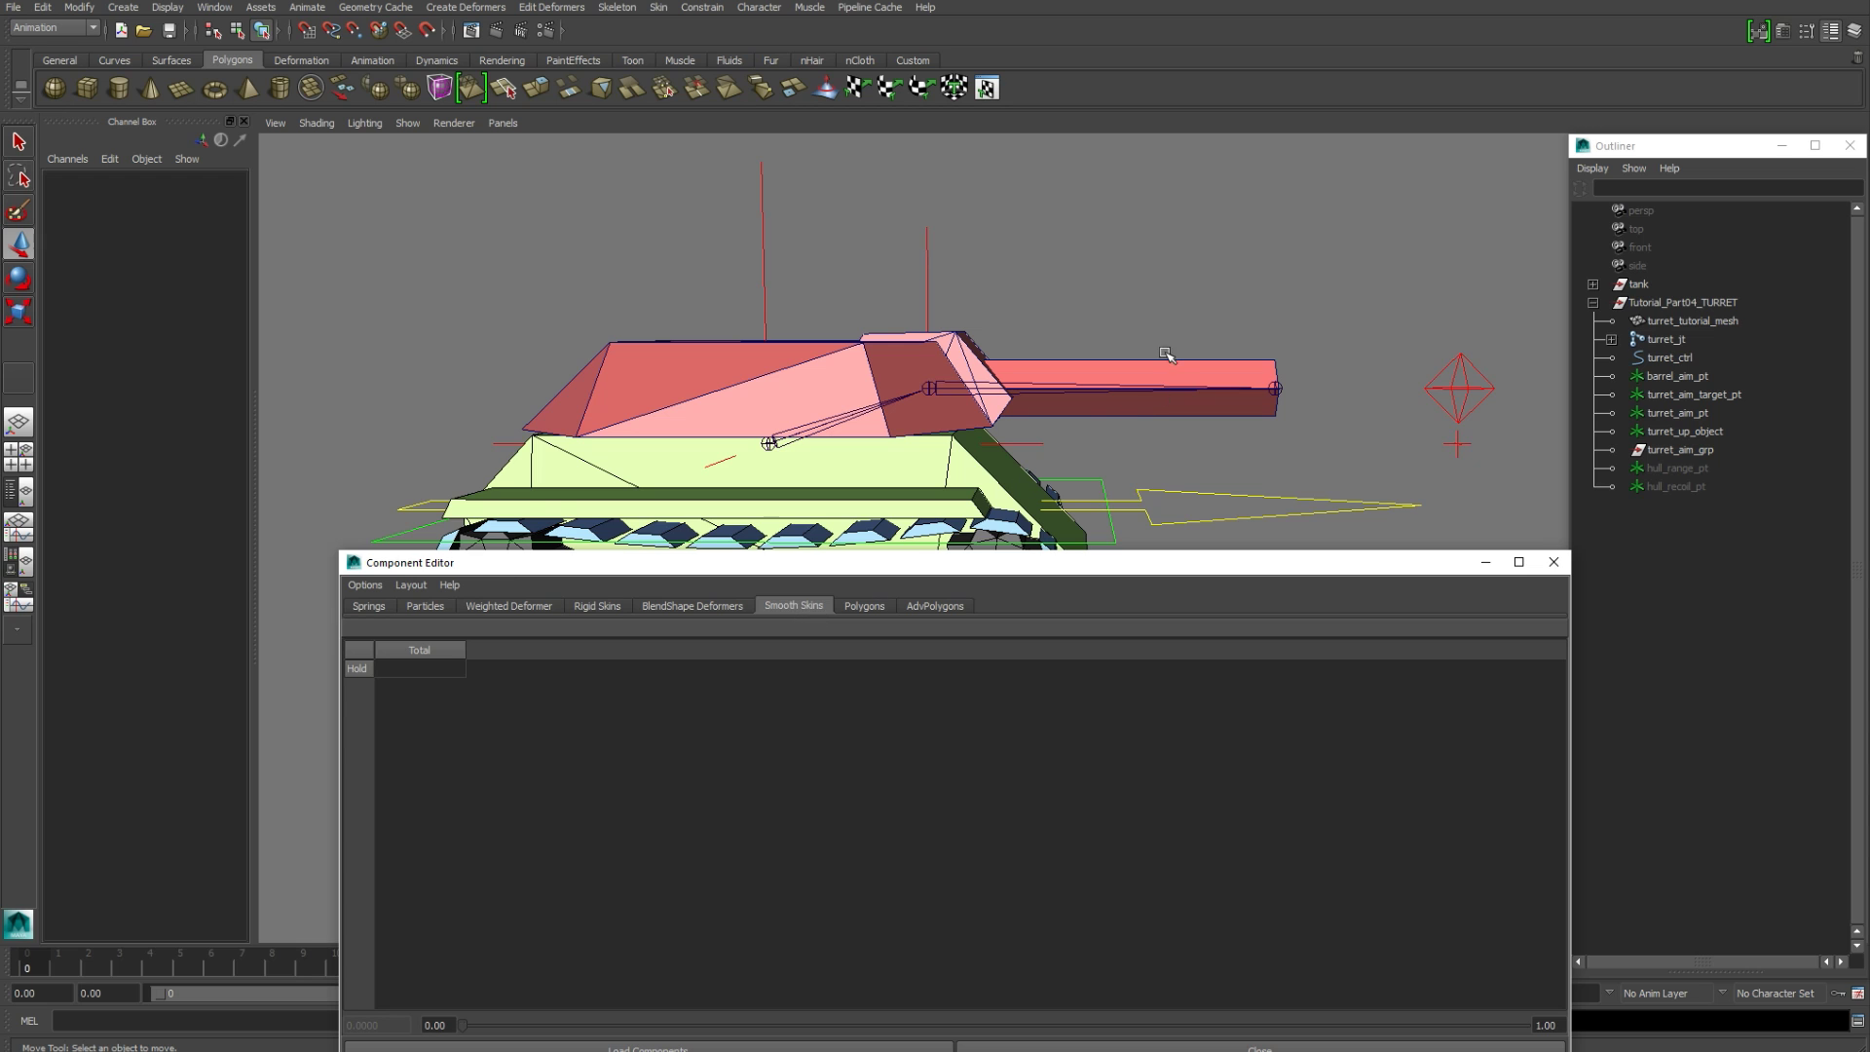
click(1169, 365)
alt+middle_drag(1174, 377, 1118, 343)
key(F11)
double_click(1117, 342)
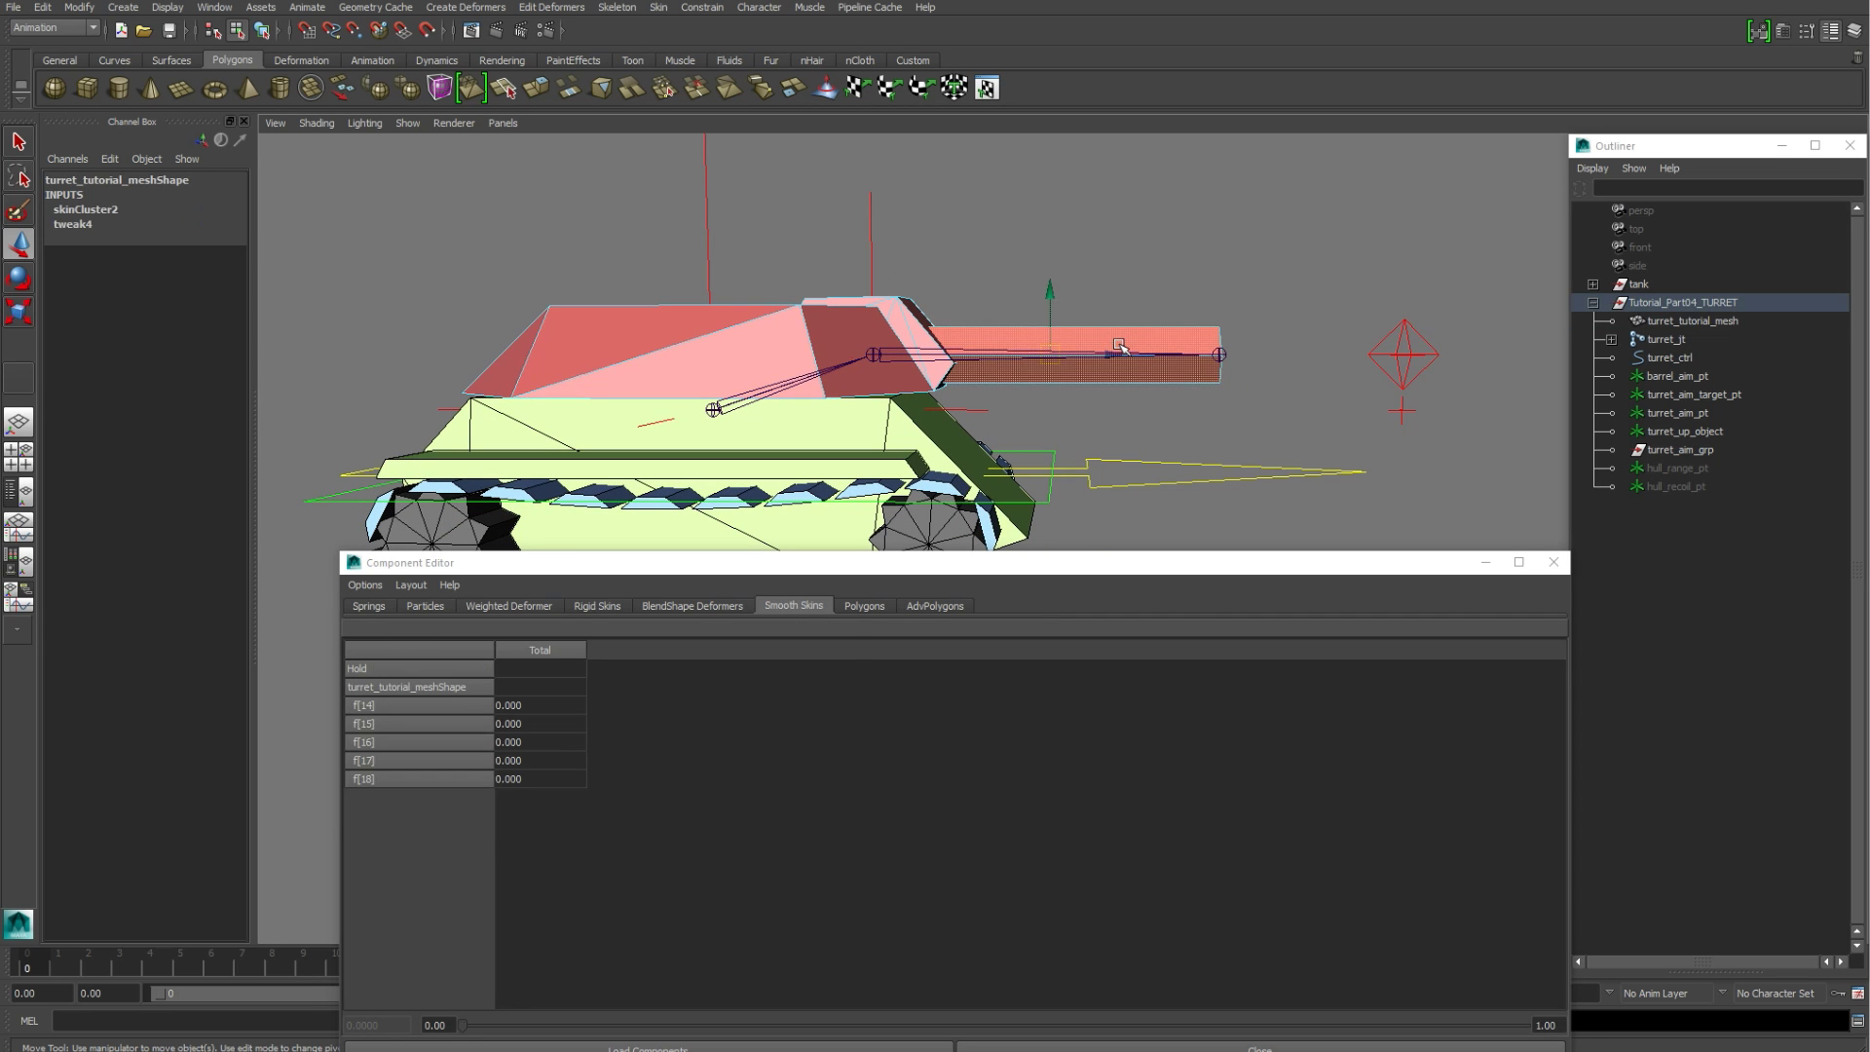
ctrl+right_drag(1118, 344, 1076, 345)
click(1055, 355)
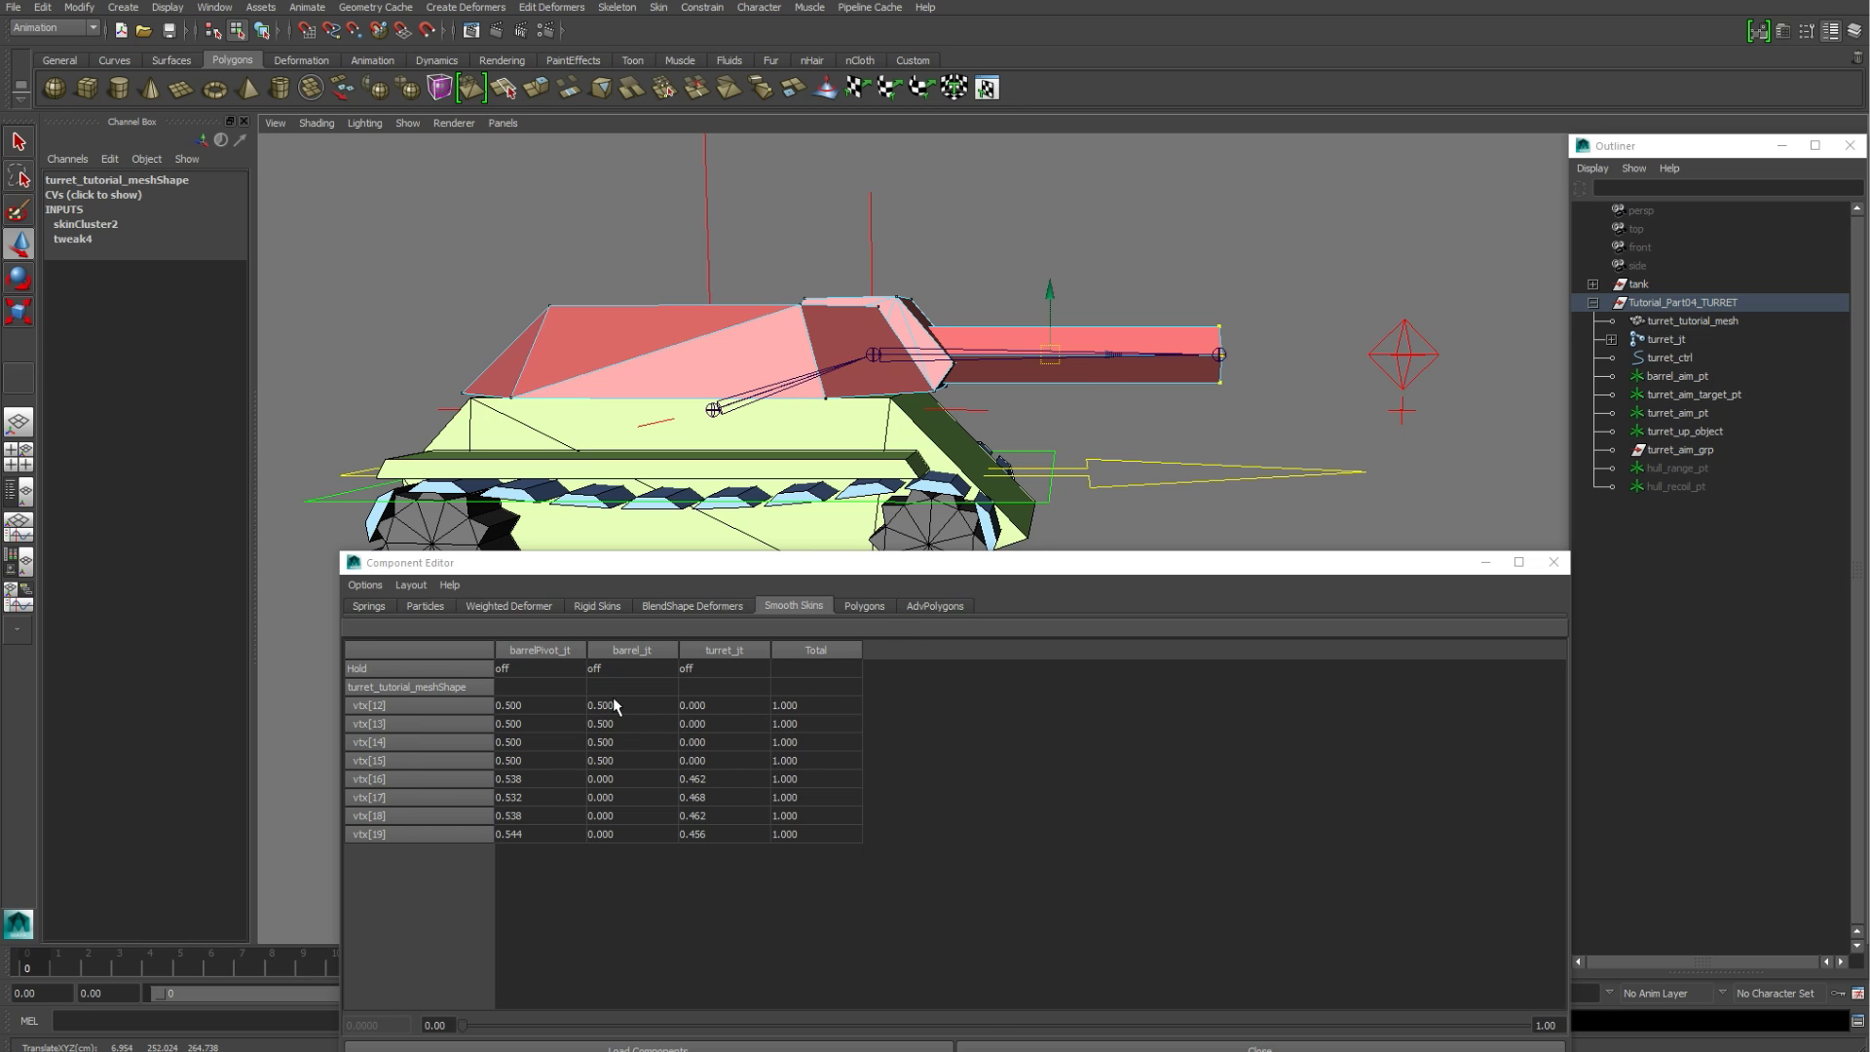
drag(614, 705, 615, 835)
text(1)
key(Return)
Step: Set the smooth skin weight of the barrel pivot block's vertices to 1 on barrelPivot_jt
mouse_move(908, 333)
right_down()
mouse_move(908, 370)
mouse_move(864, 320)
right_up()
double_click(907, 319)
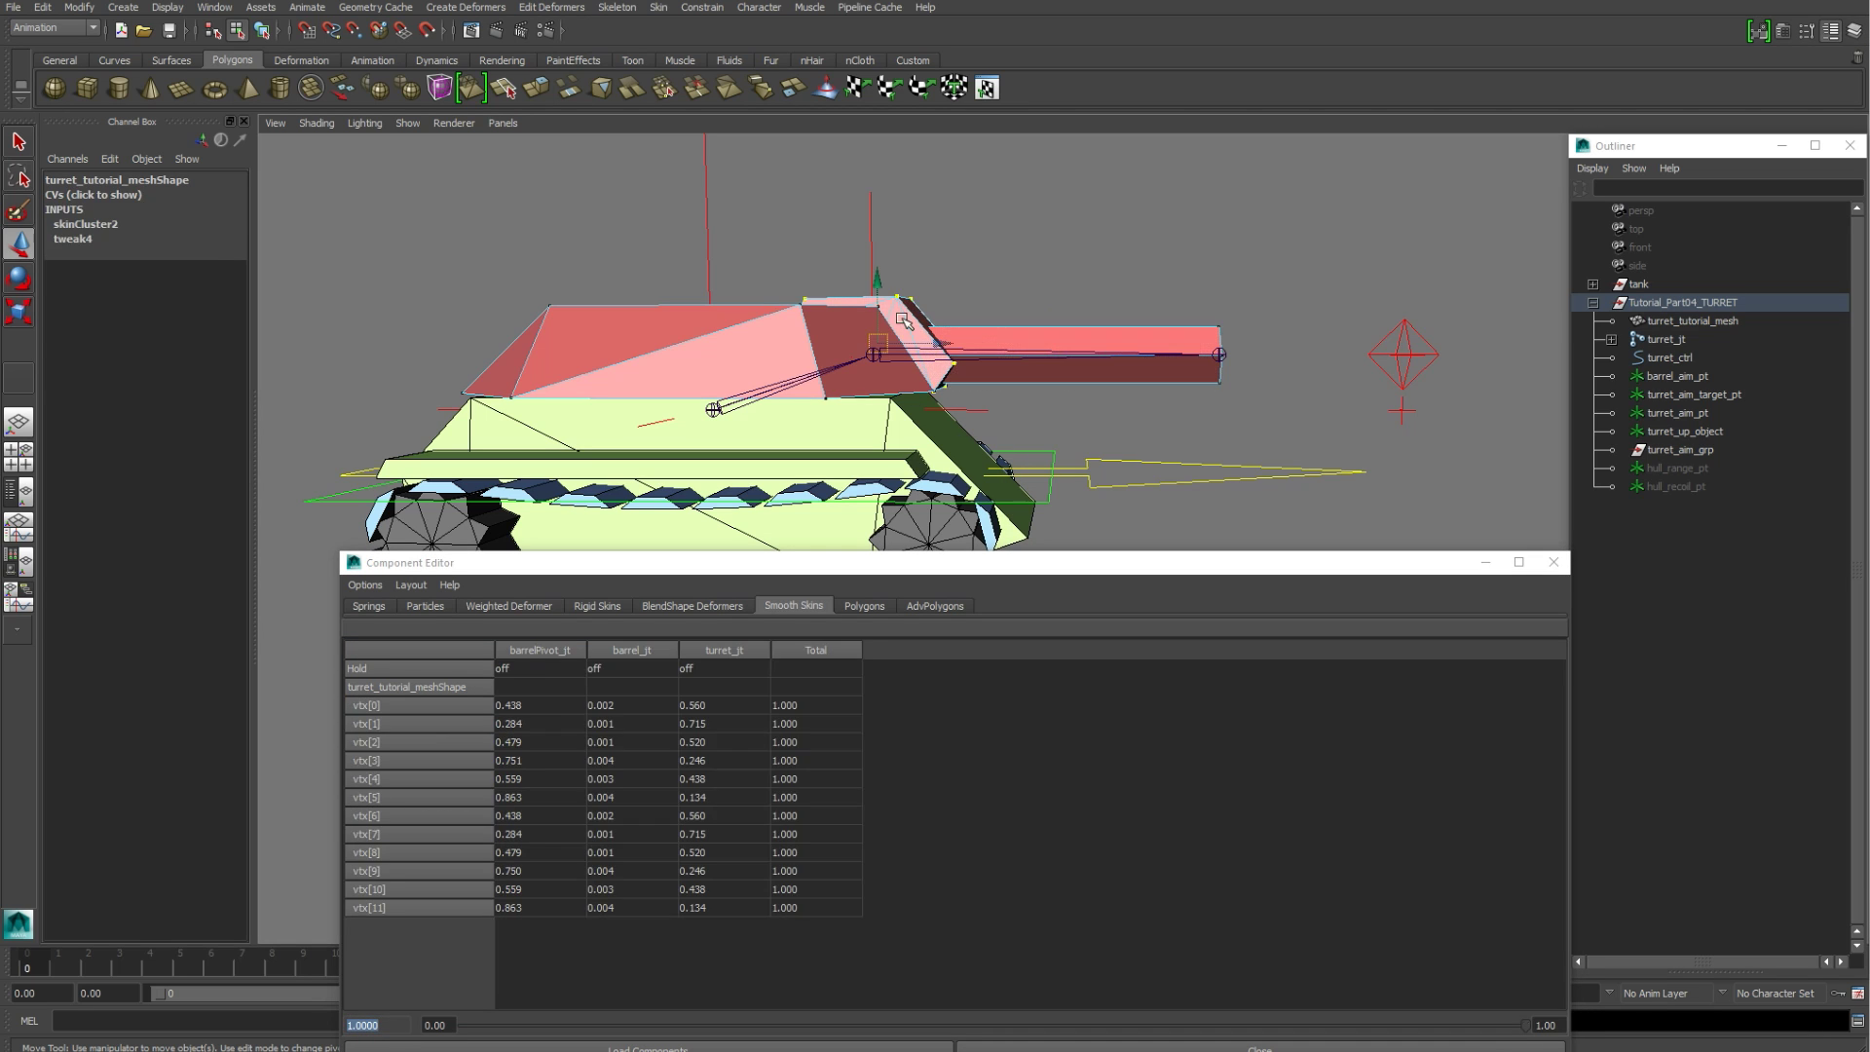
drag(525, 709, 521, 909)
text(1)
key(Return)
Step: Set the main turret body vertices' smooth skin weight to 1 on turret_jt and close the Component Editor
drag(745, 357, 611, 263)
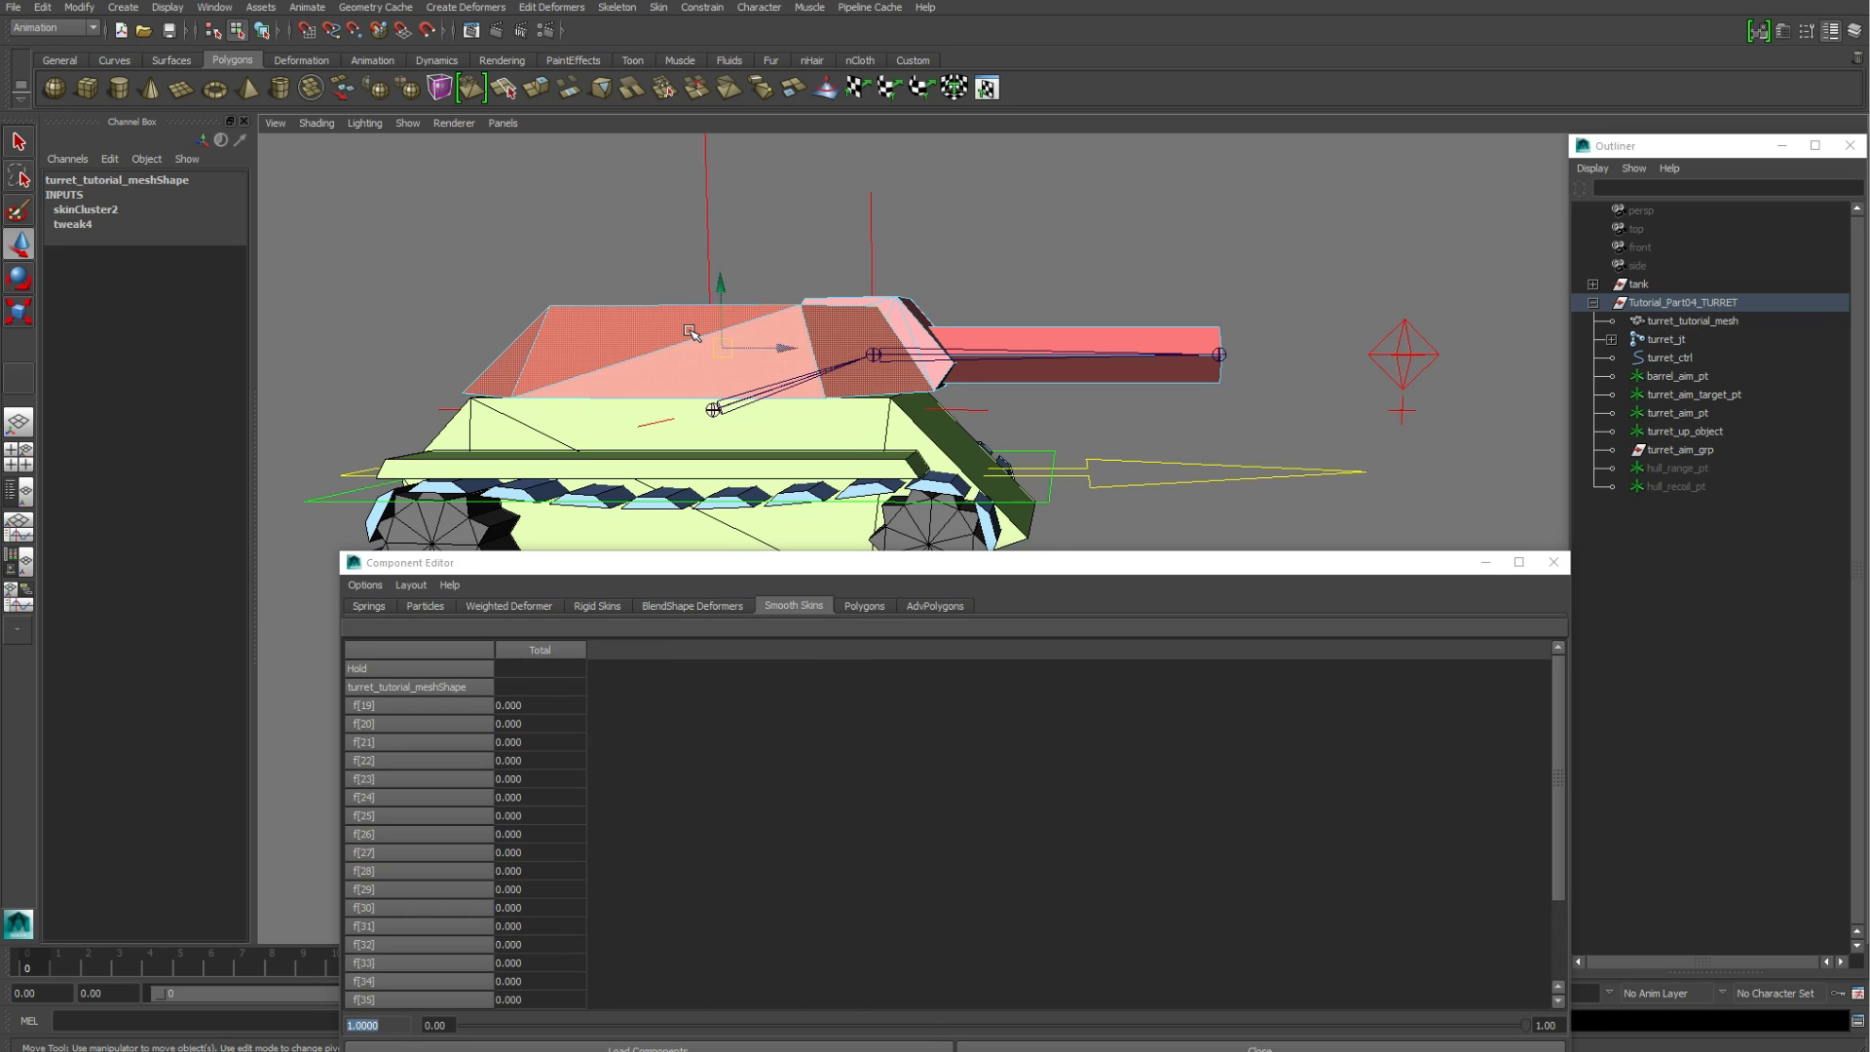
drag(709, 709, 688, 1020)
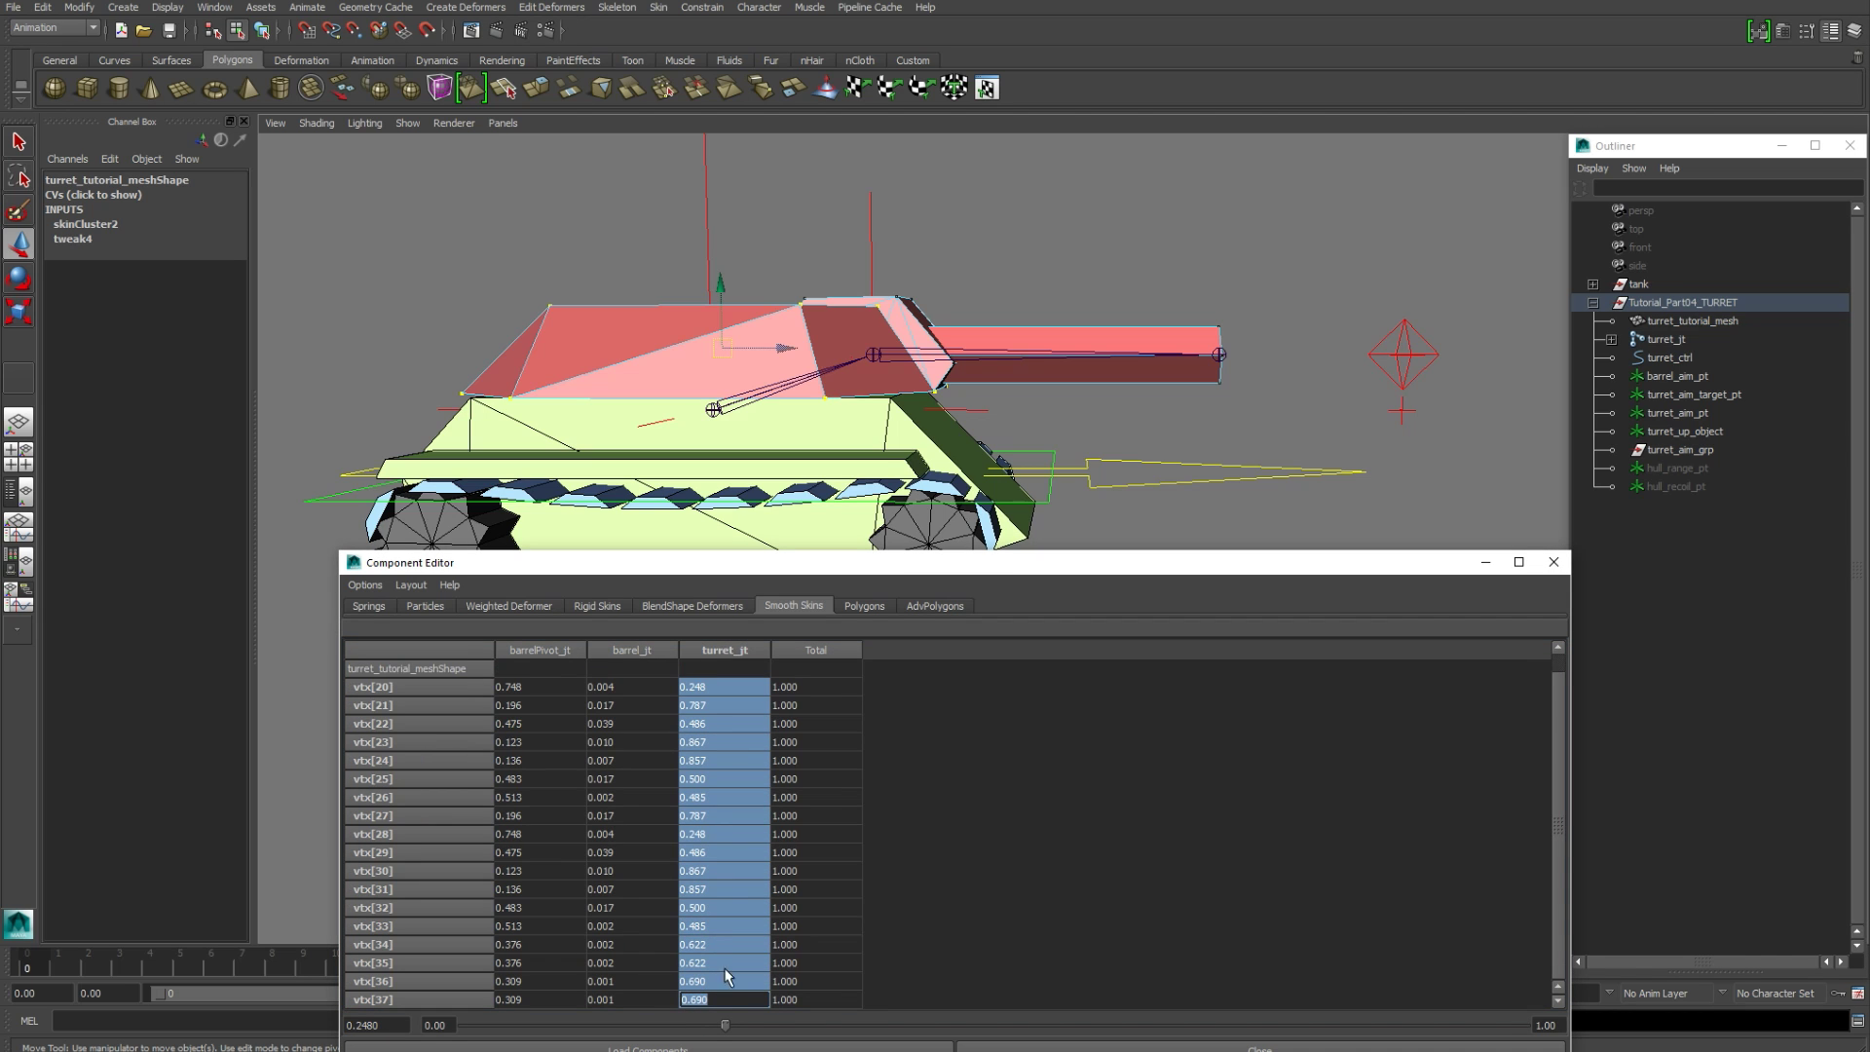
key(Return)
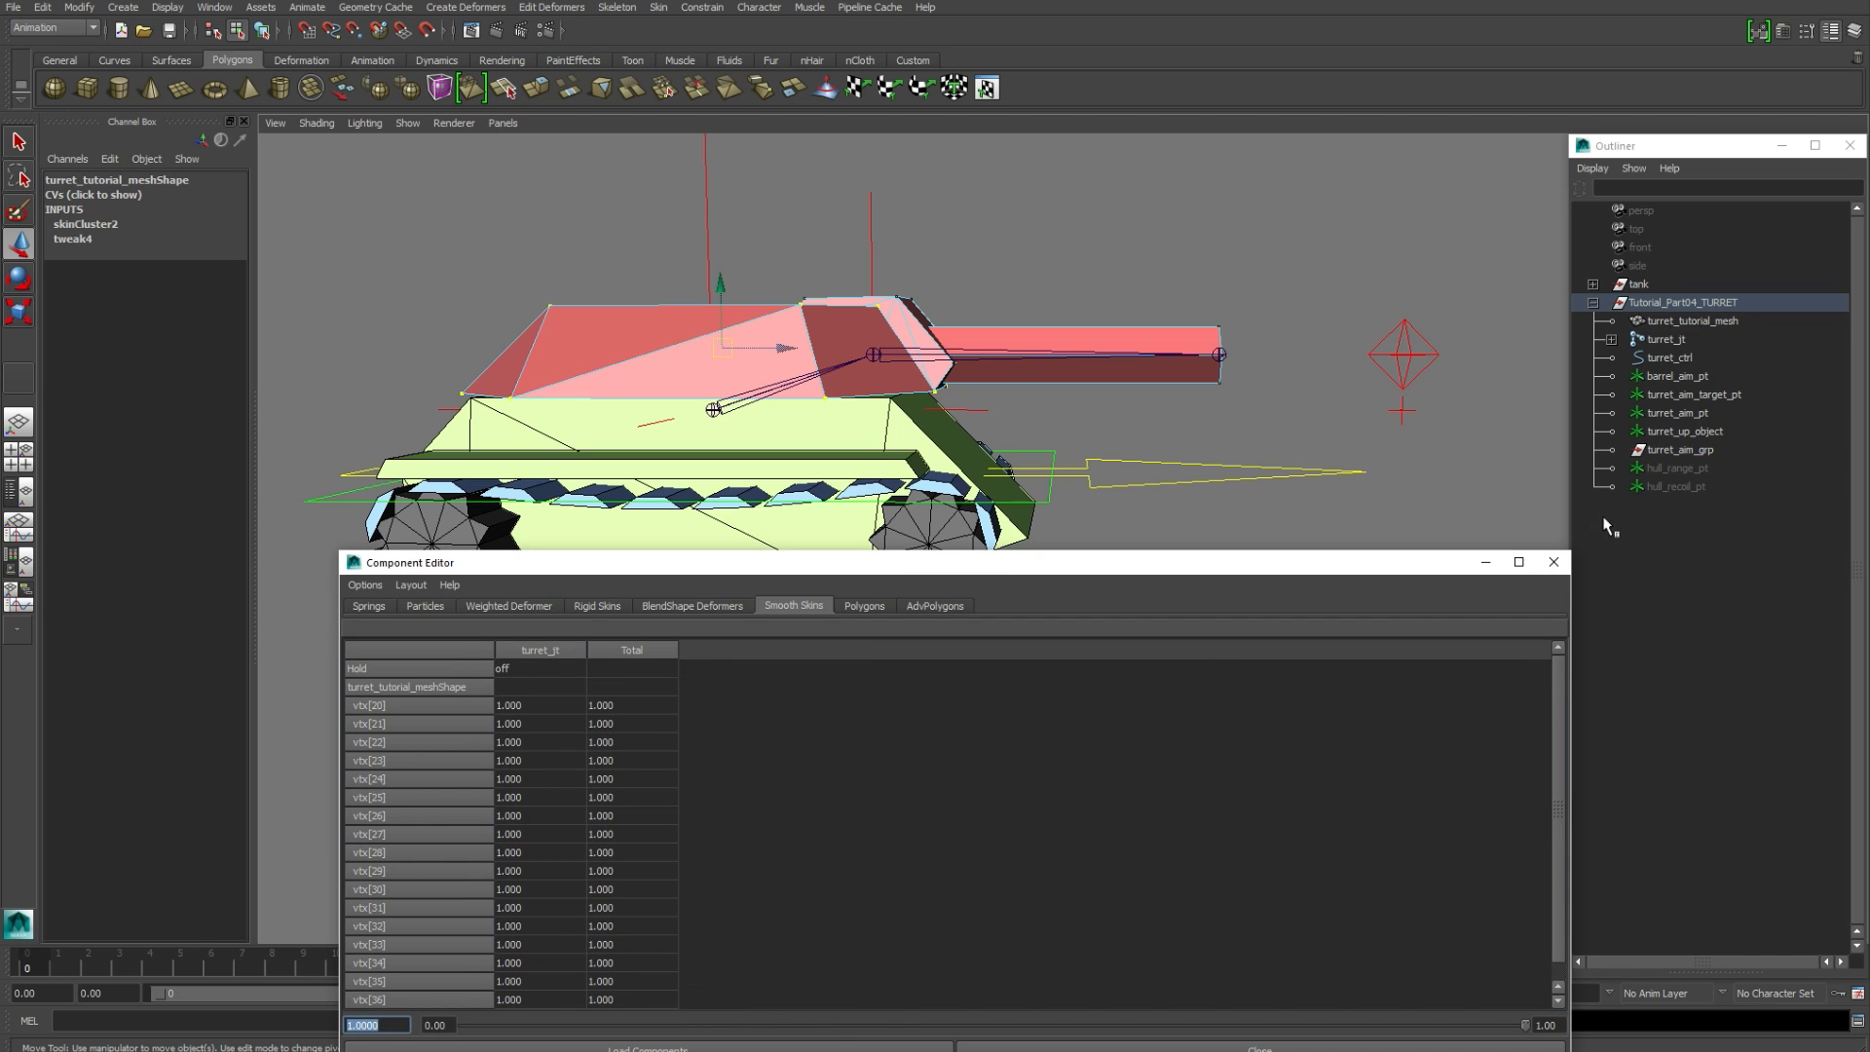
click(1553, 562)
Step: Test the skin weights by moving barrel_jt and rotating barrelPivot_jt, undoing each change
click(1219, 353)
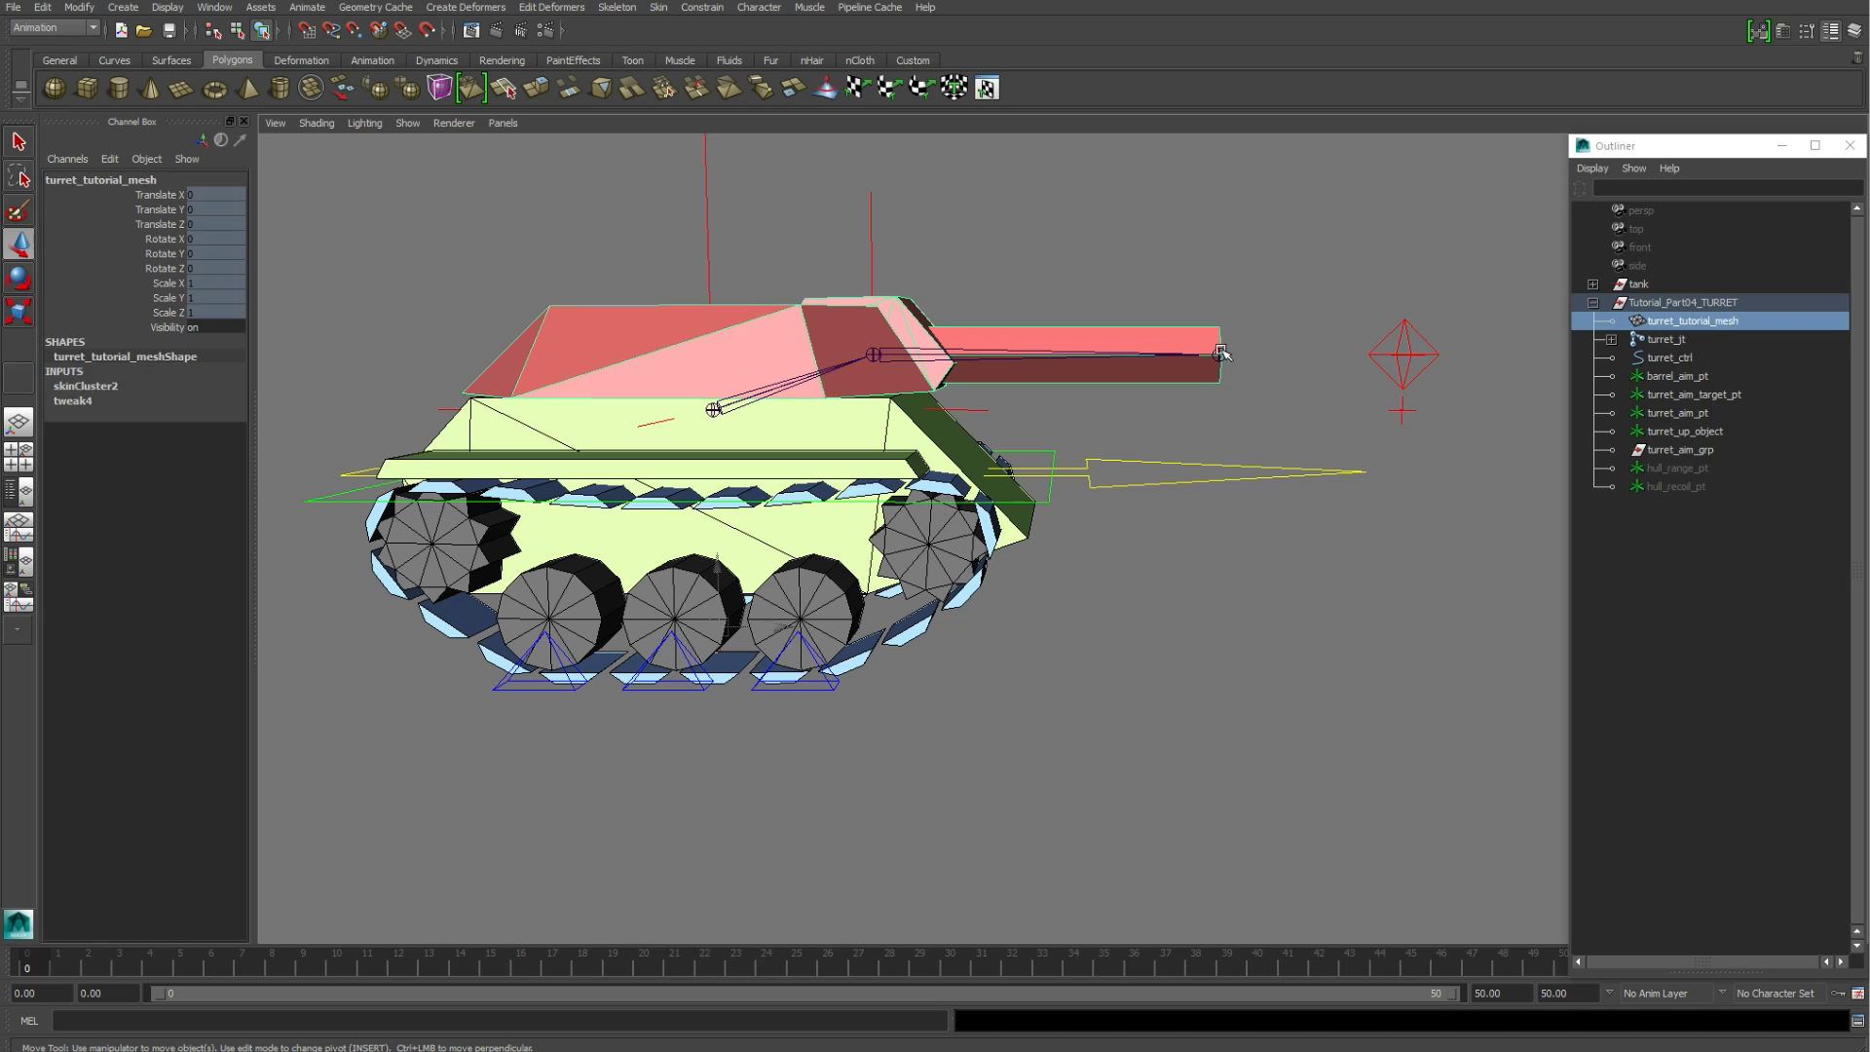
click(1219, 354)
drag(1219, 353, 1237, 257)
key(ctrl+z)
click(877, 354)
key(e)
drag(928, 295, 913, 284)
key(ctrl+z)
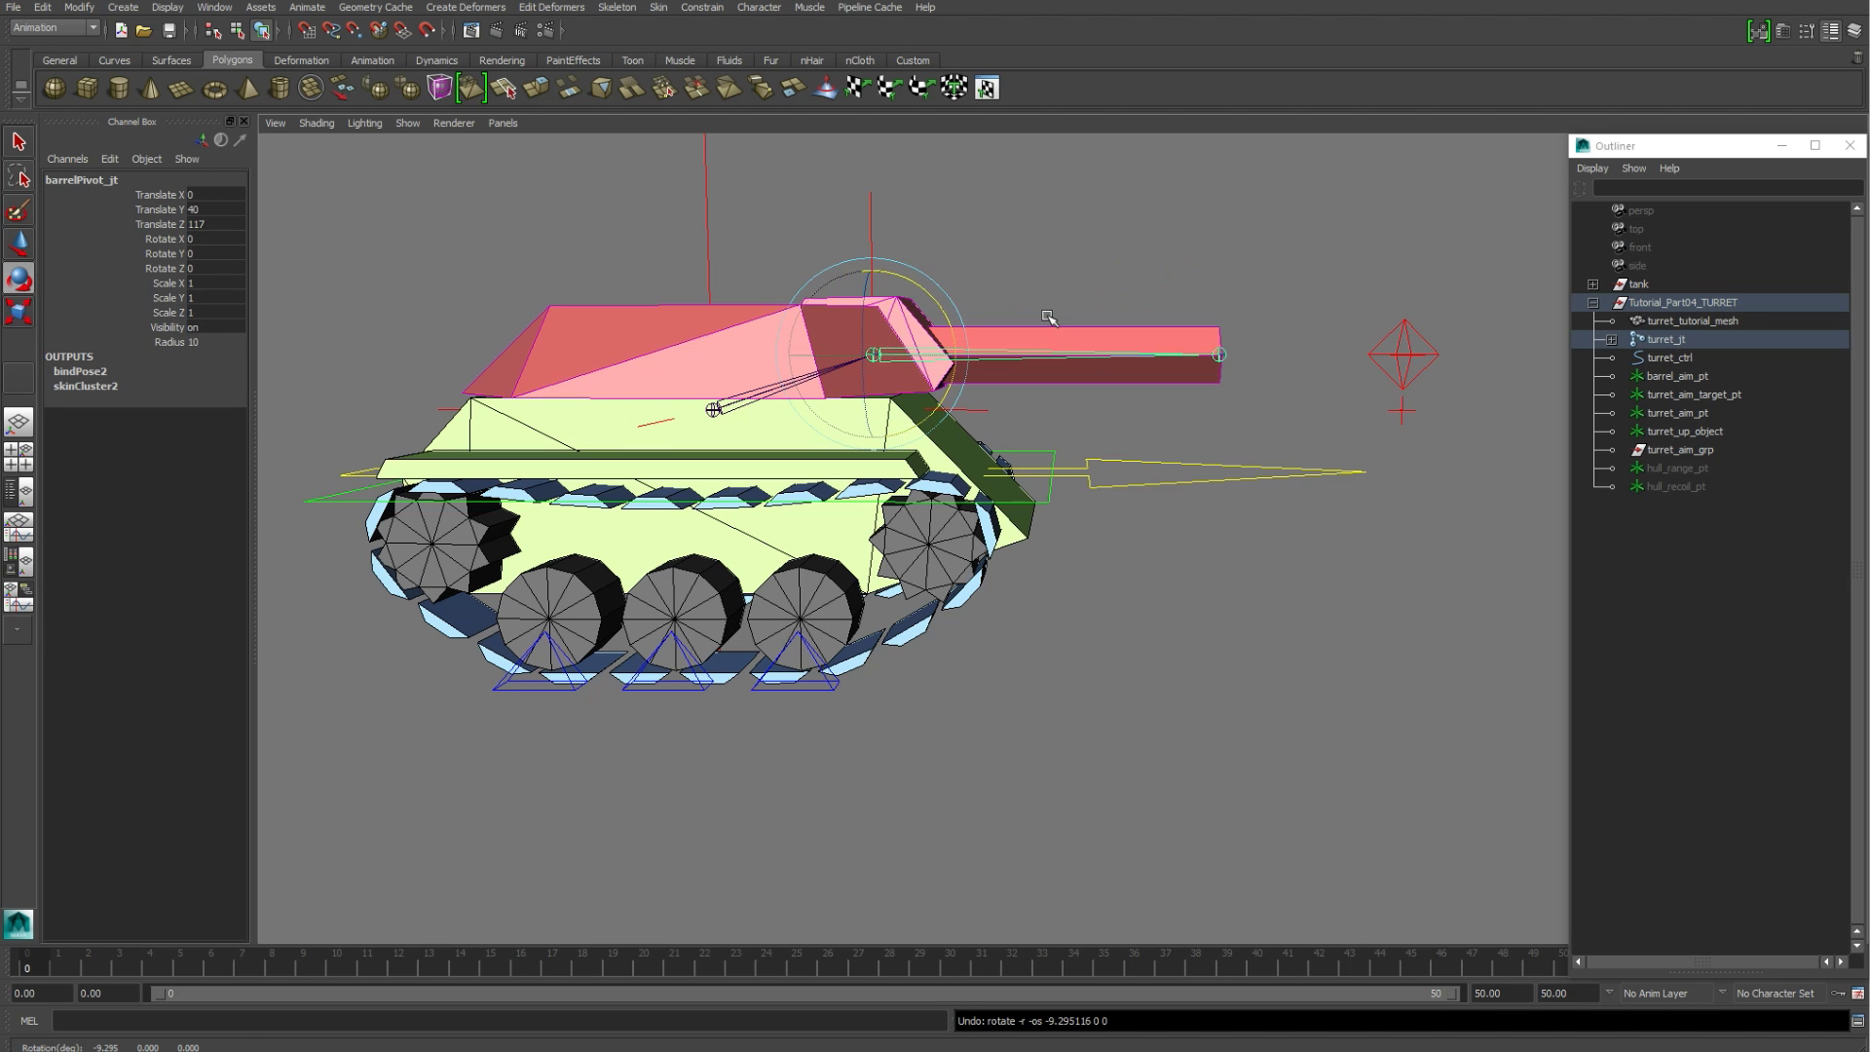
click(1049, 318)
Step: Expand the tank group and parent turret_tutorial_mesh under its geometry group
alt+middle_drag(1061, 382, 1138, 481)
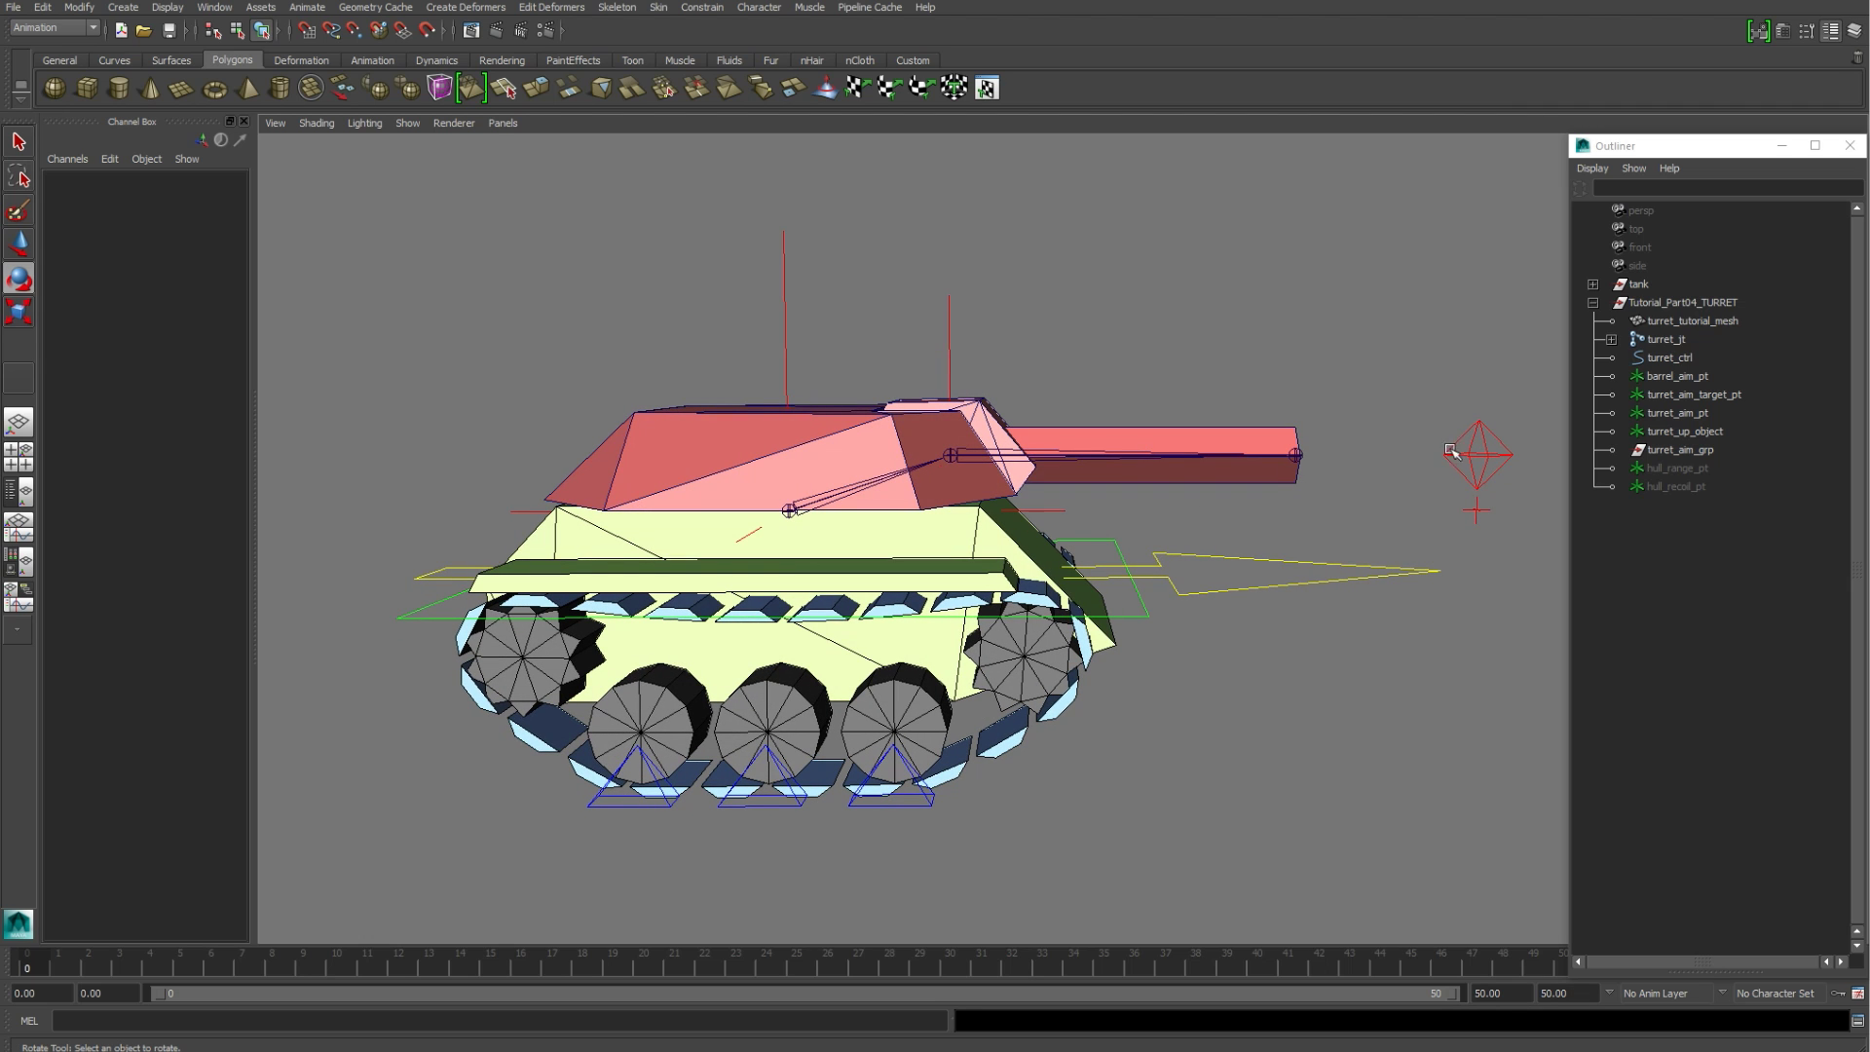
click(1593, 284)
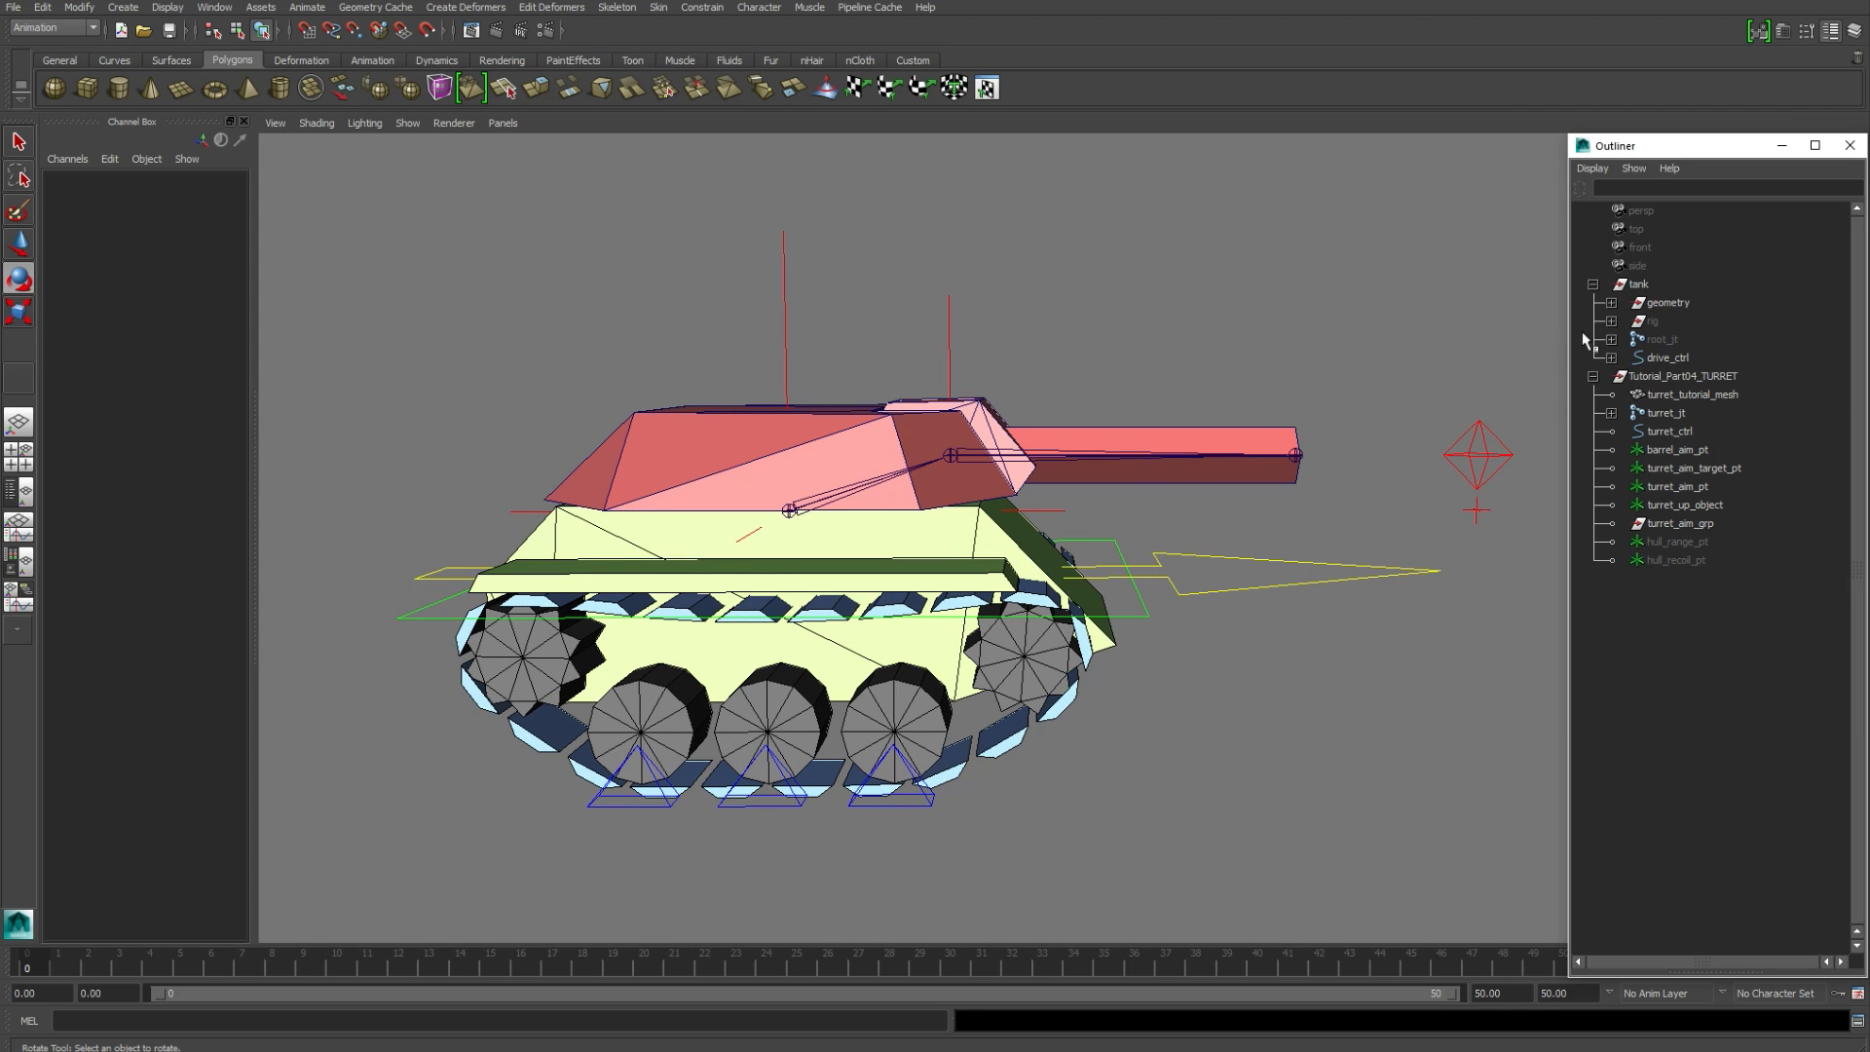
click(1691, 395)
middle_drag(1692, 395, 1714, 303)
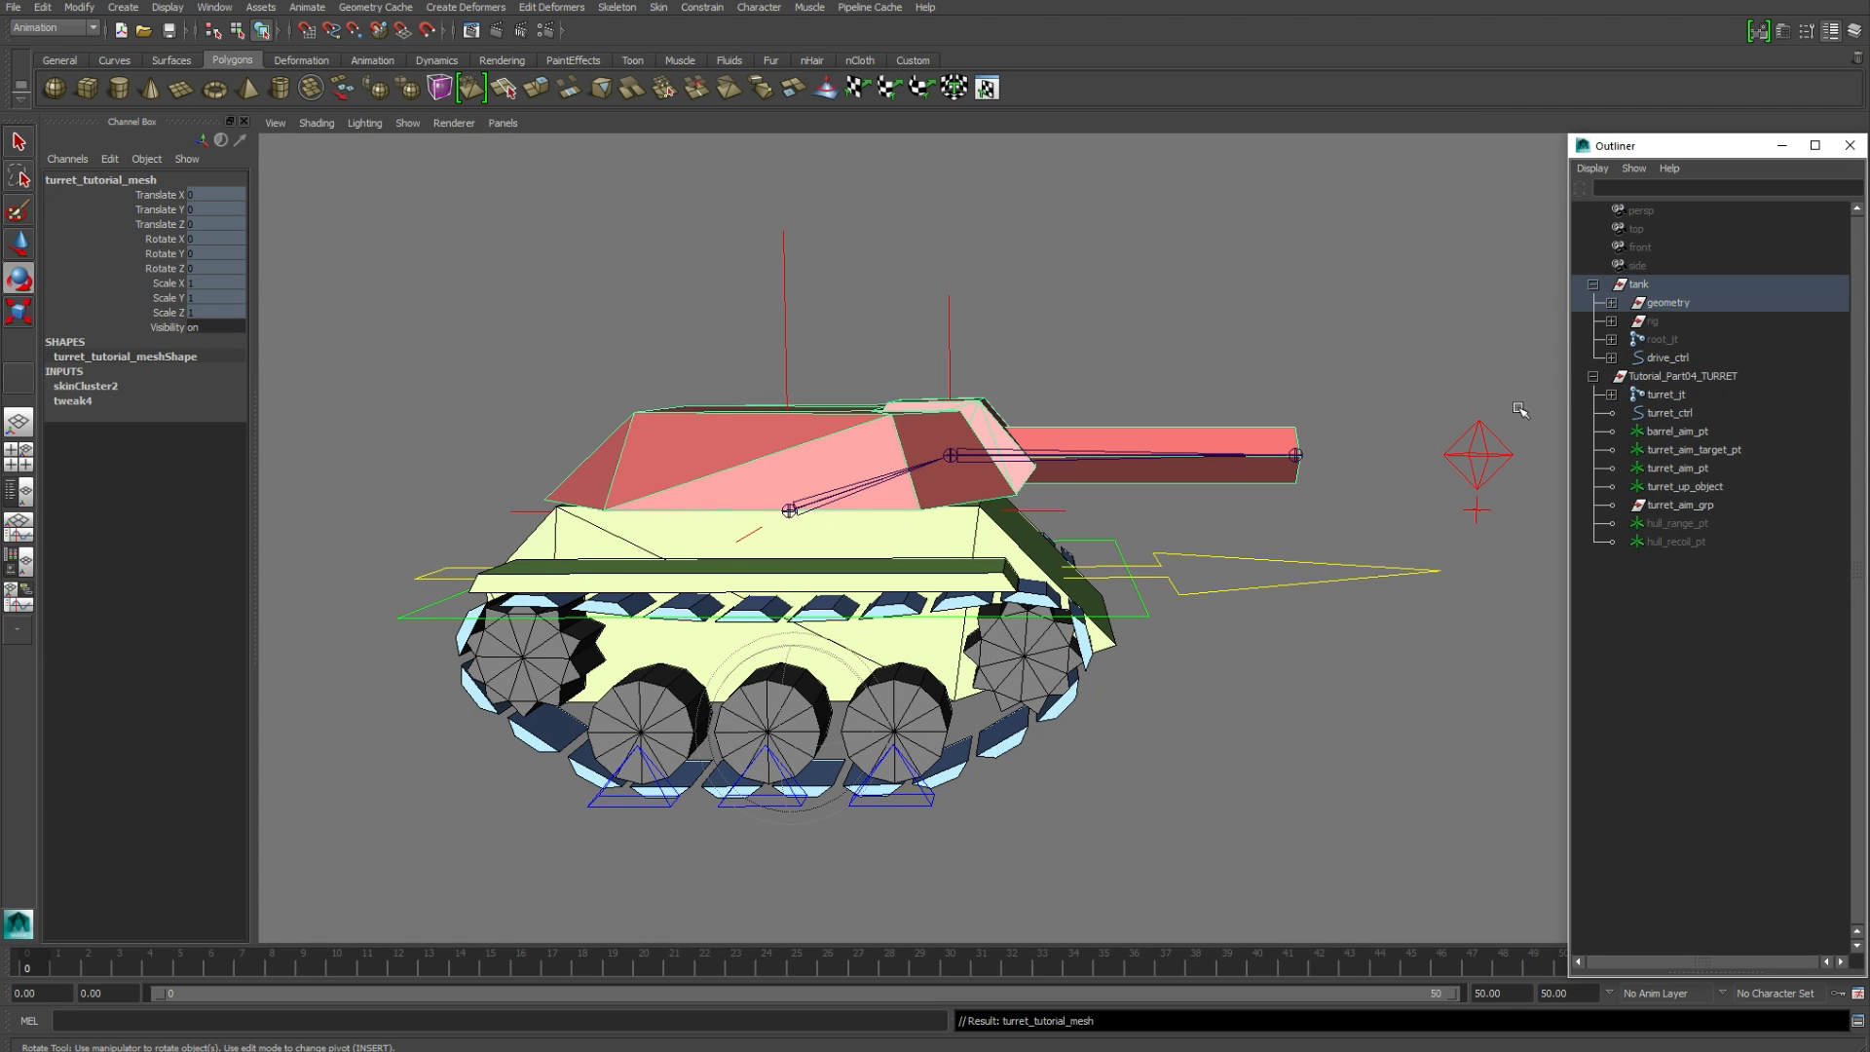
Step: Parent turret_jt under hull_jt in the root_jt hierarchy, check its placement, and collapse the hierarchy
click(1663, 396)
click(1611, 339)
click(1629, 358)
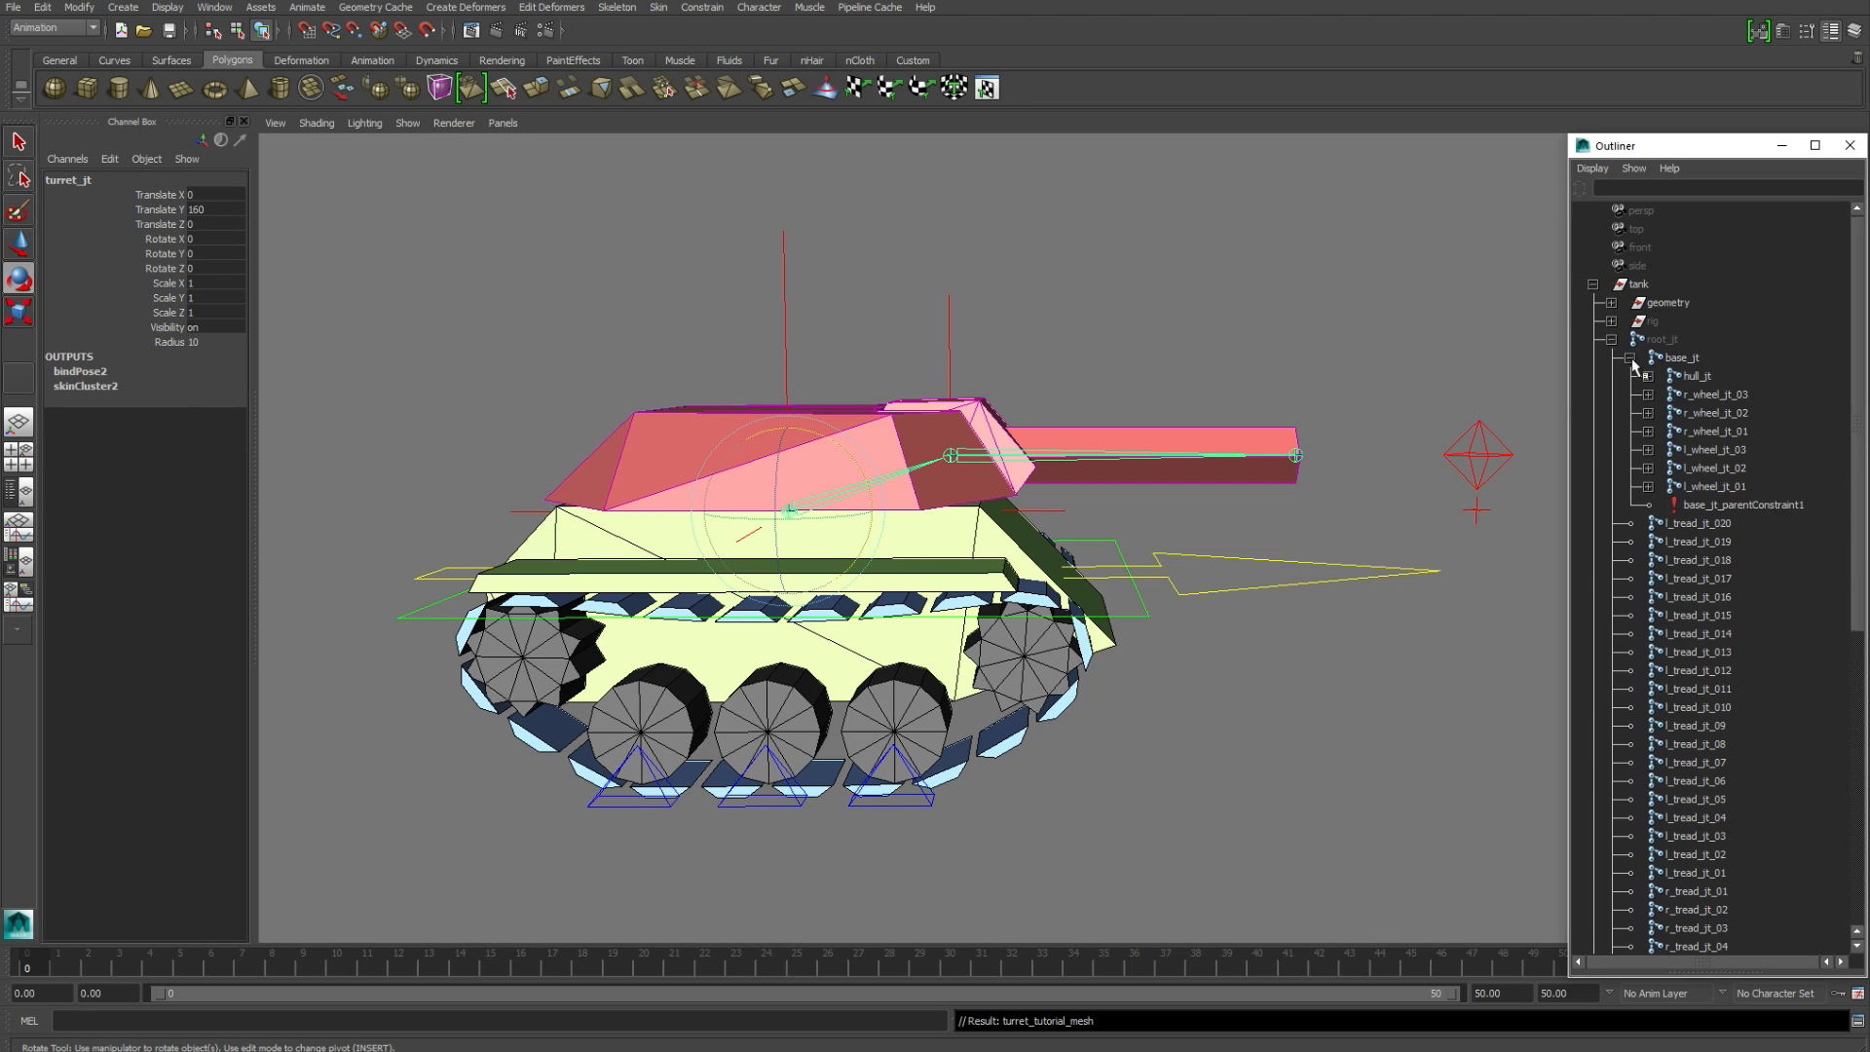
click(1698, 376)
click(1649, 376)
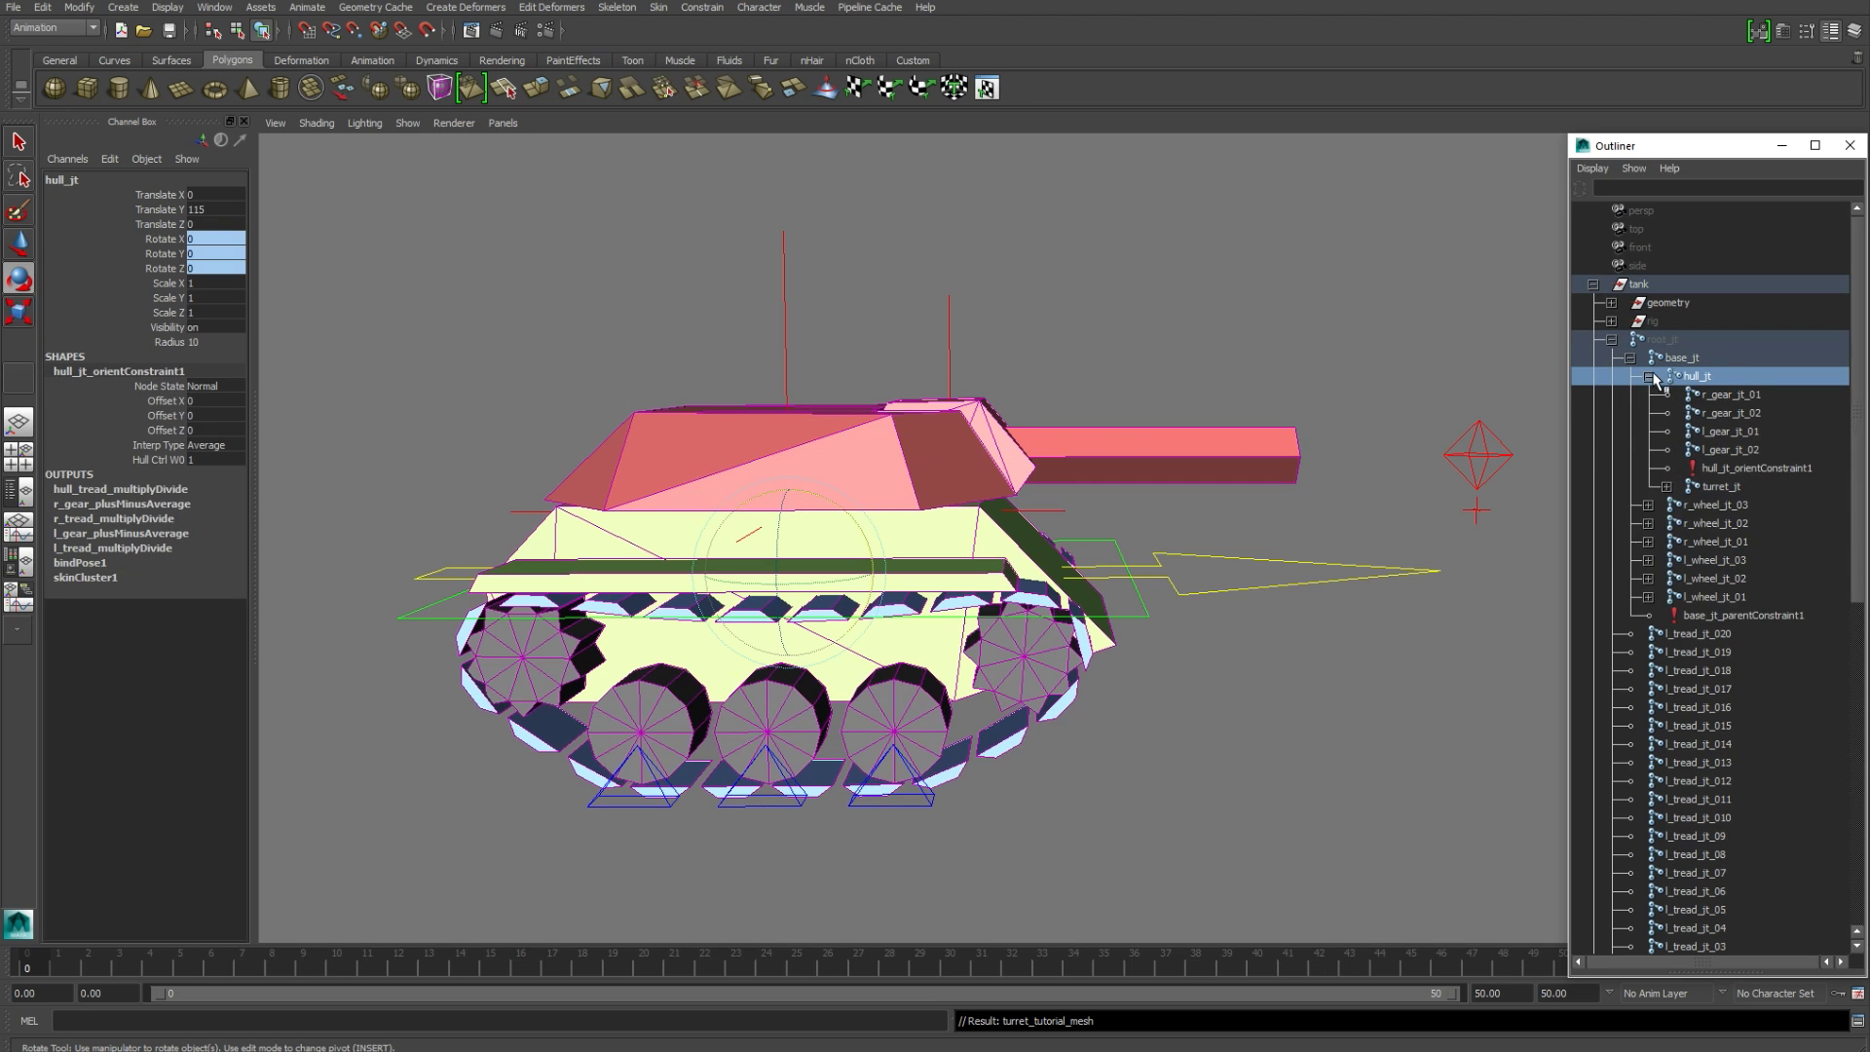
click(1751, 488)
click(1612, 339)
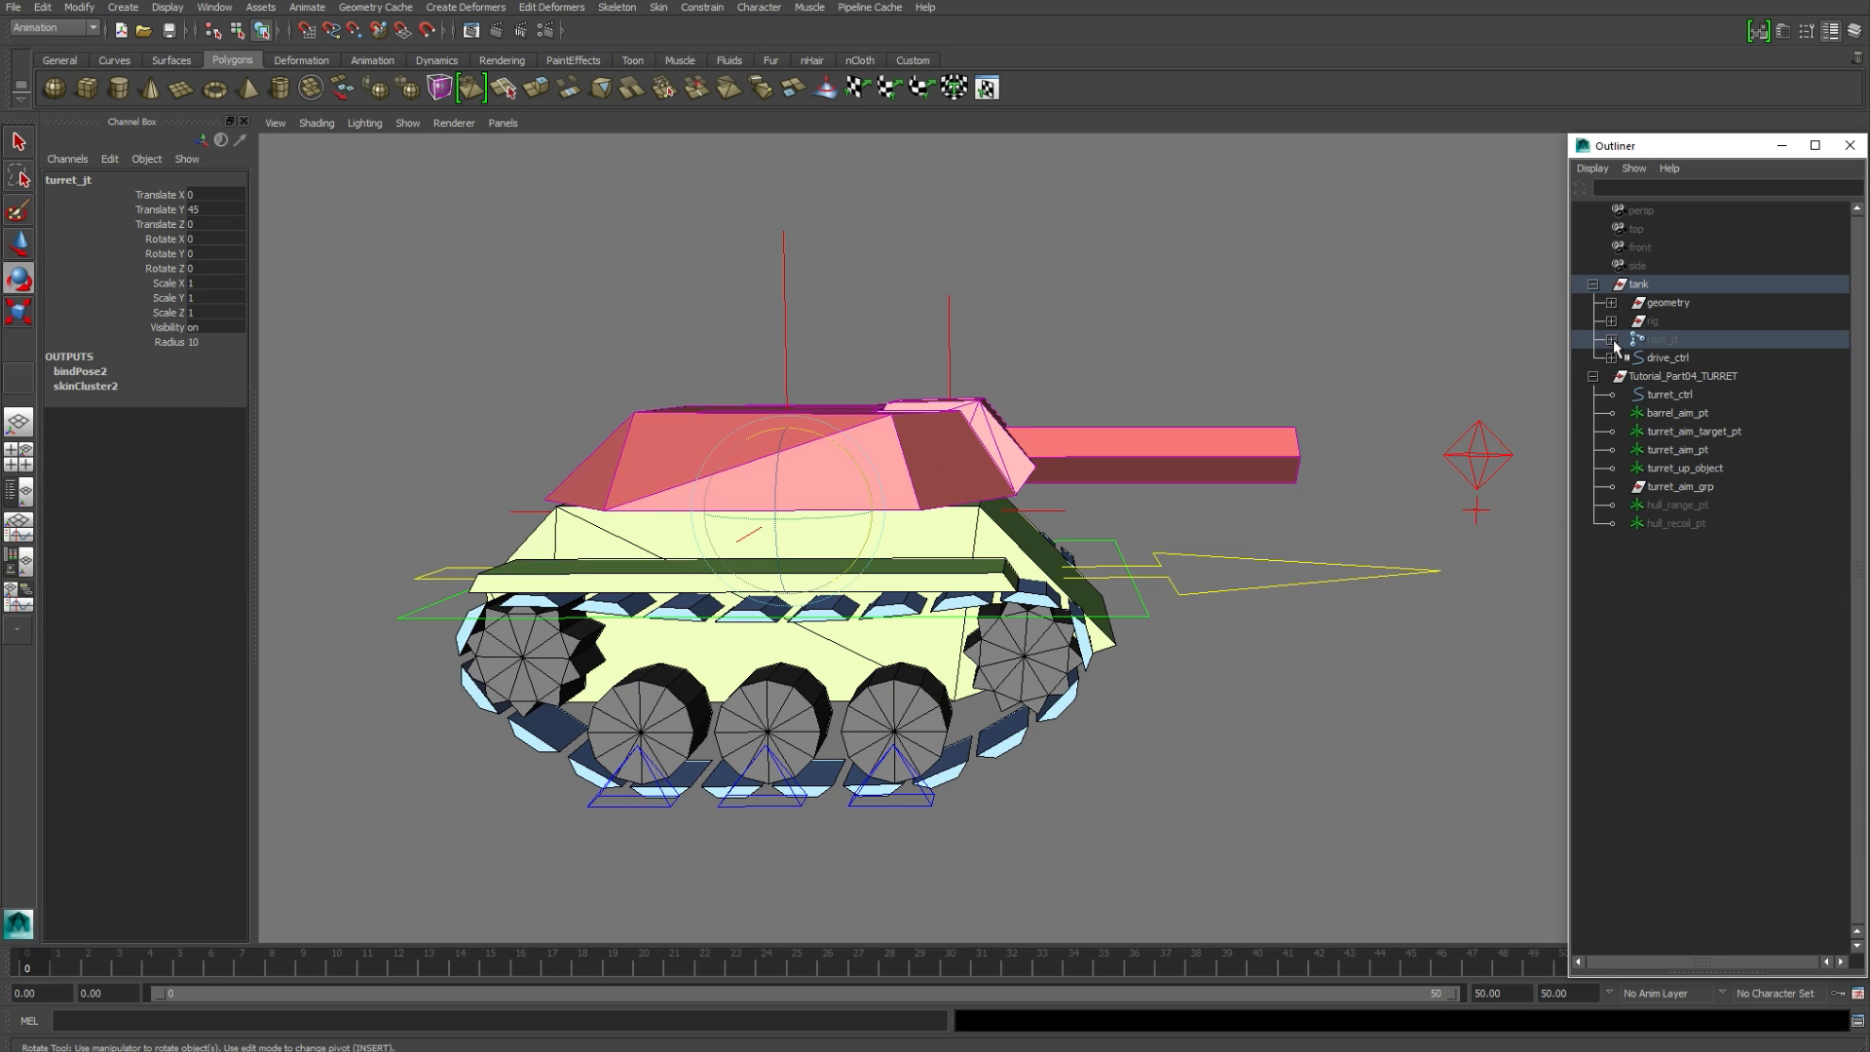
Step: Show the hidden root_jt joint hierarchy together with the turret joints
click(1335, 389)
alt+drag(1335, 388, 1252, 393)
drag(1392, 444, 1392, 446)
alt+drag(1365, 487, 1306, 517)
alt+right_drag(1306, 517, 1374, 517)
alt+drag(1373, 517, 1412, 546)
key(w)
click(1690, 343)
key(shift+h)
Step: Test moving turret_ctrl along its Z axis toward the barrel joints, undoing each change
drag(1378, 356, 1409, 429)
alt+drag(1408, 428, 769, 389)
key(ctrl+z)
key(ctrl+z)
key(ctrl+z)
key(ctrl+z)
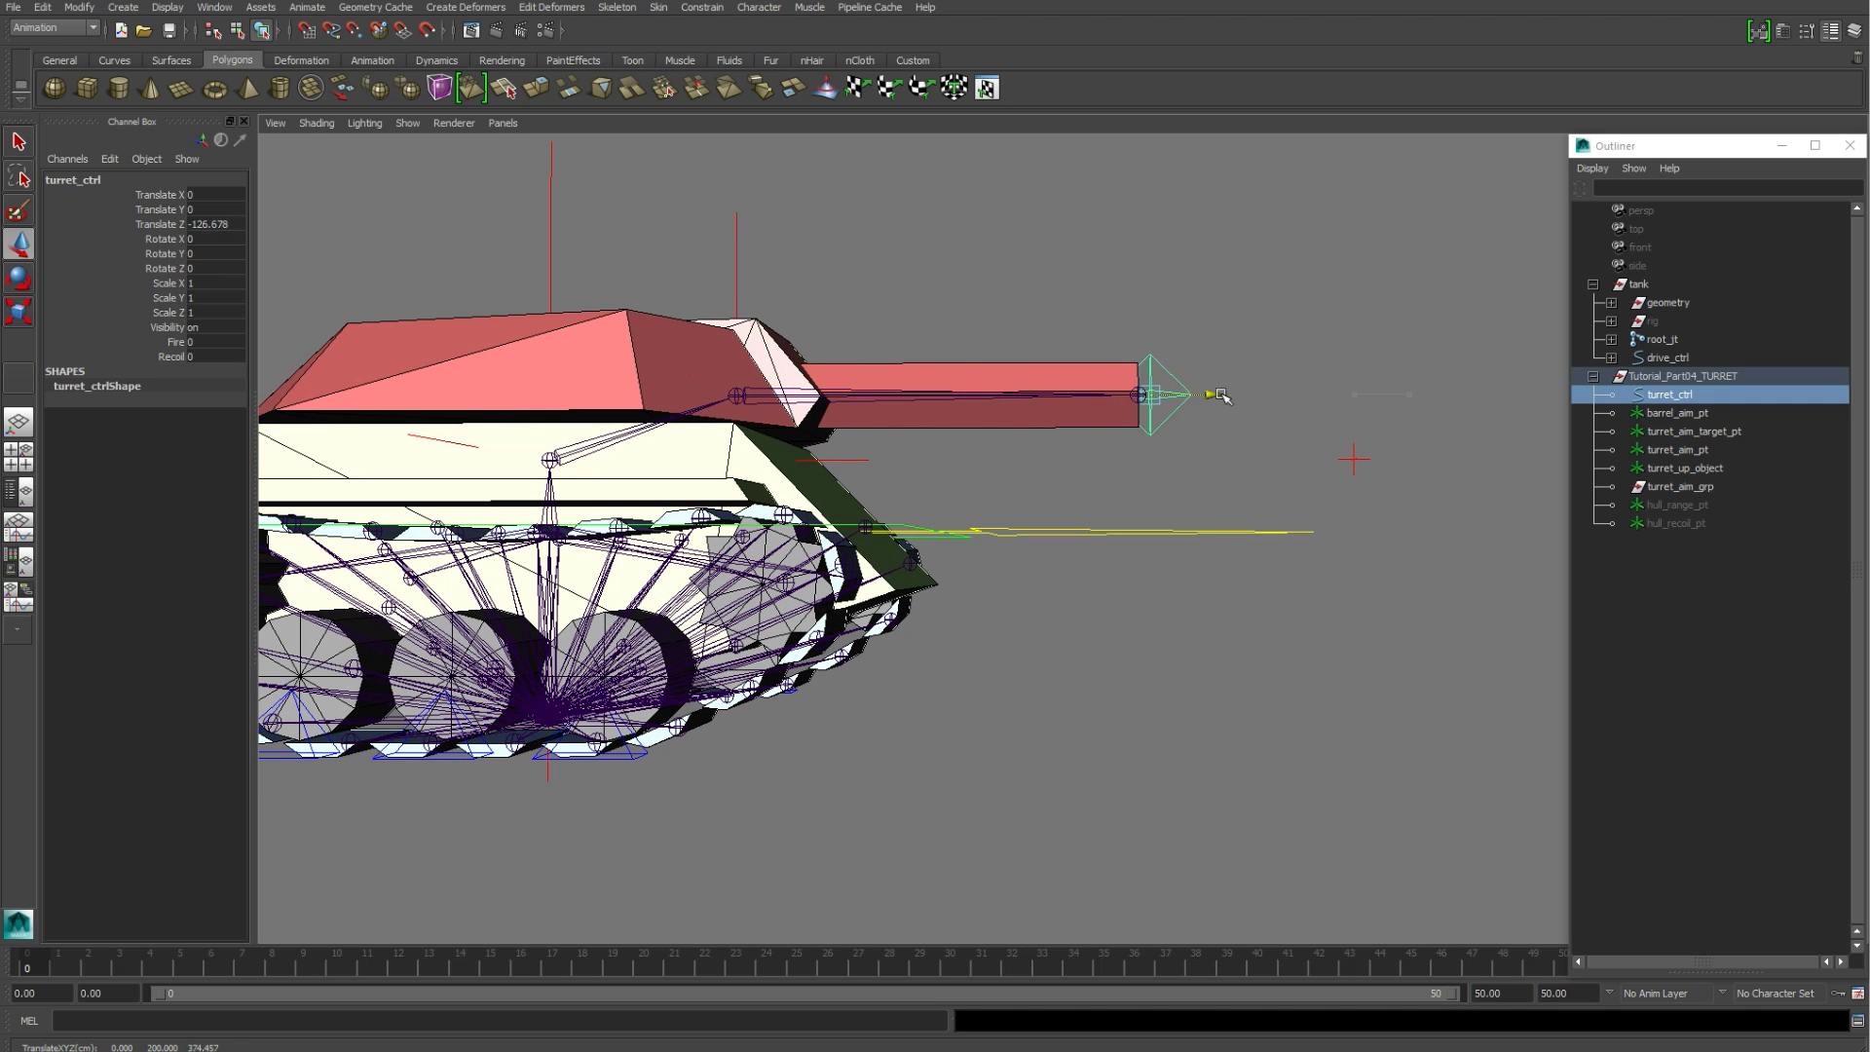
alt+drag(1234, 376, 1162, 526)
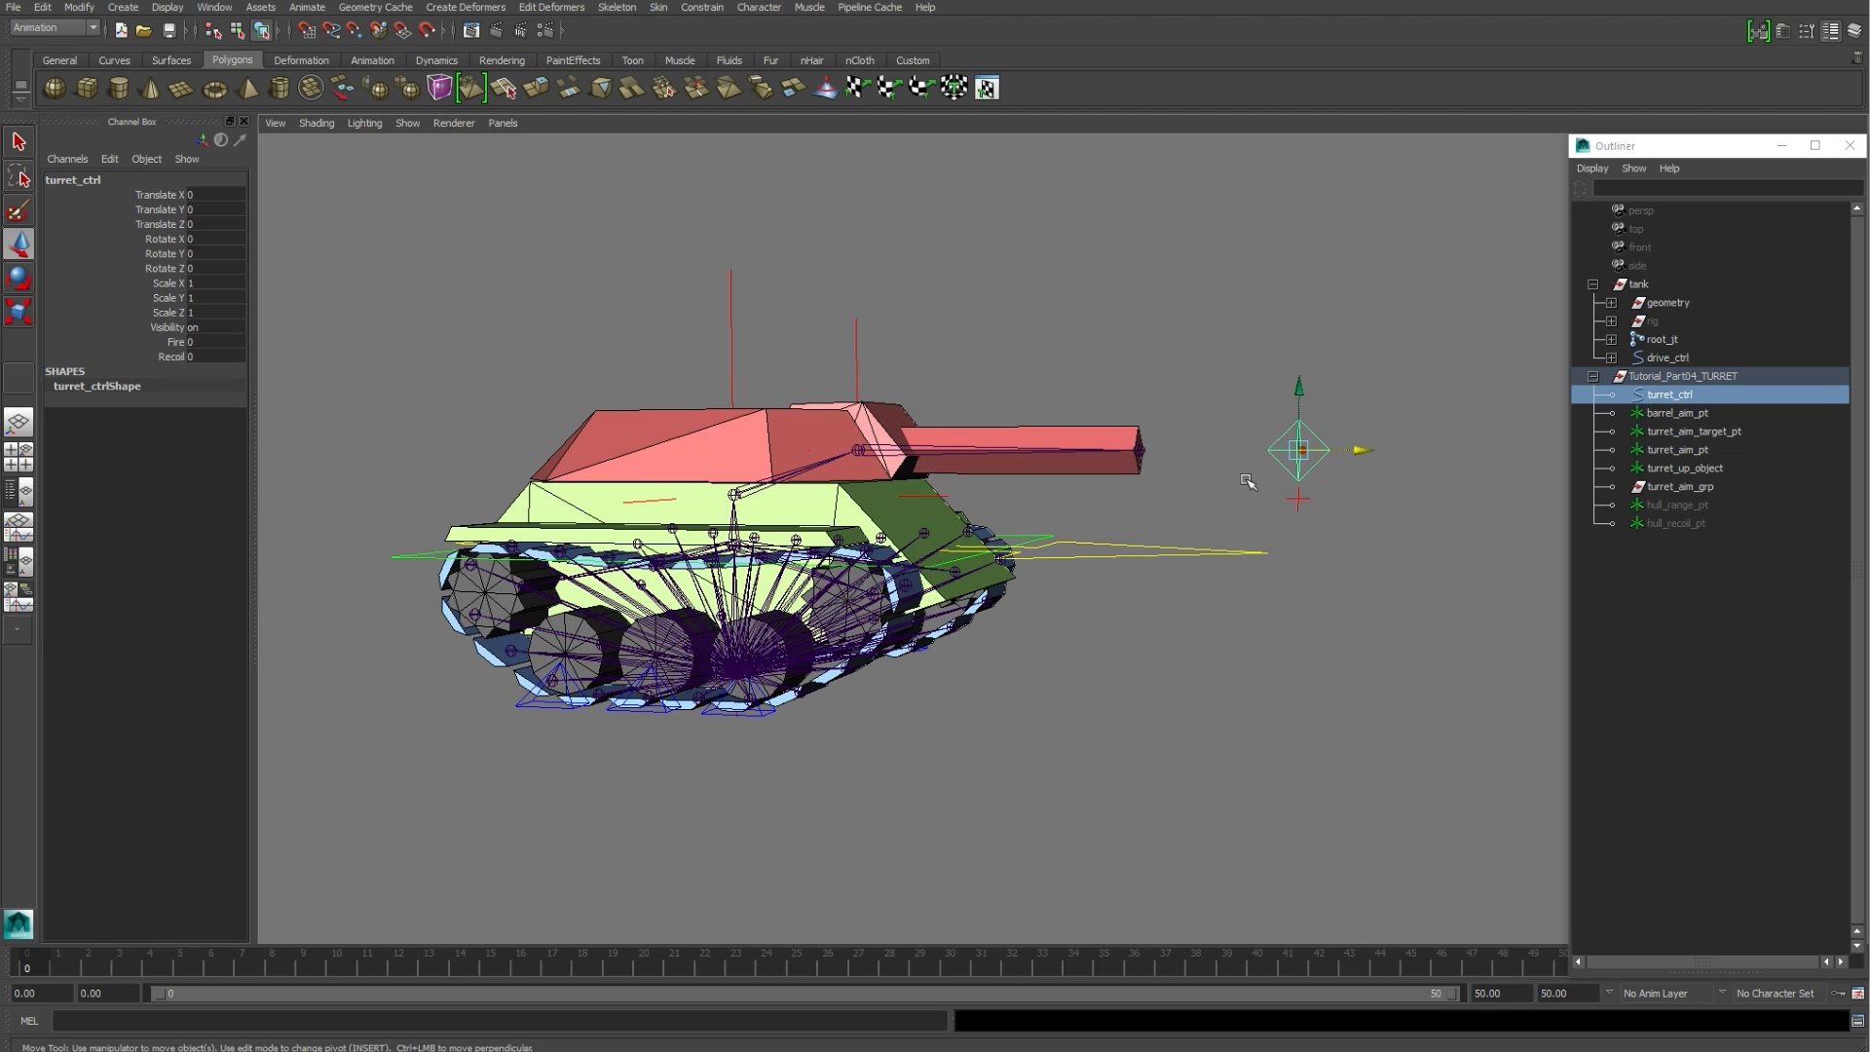
Step: Lock and hide the Rotate, Scale and Visibility channels of turret_ctrl
drag(172, 241, 172, 329)
right_click(166, 264)
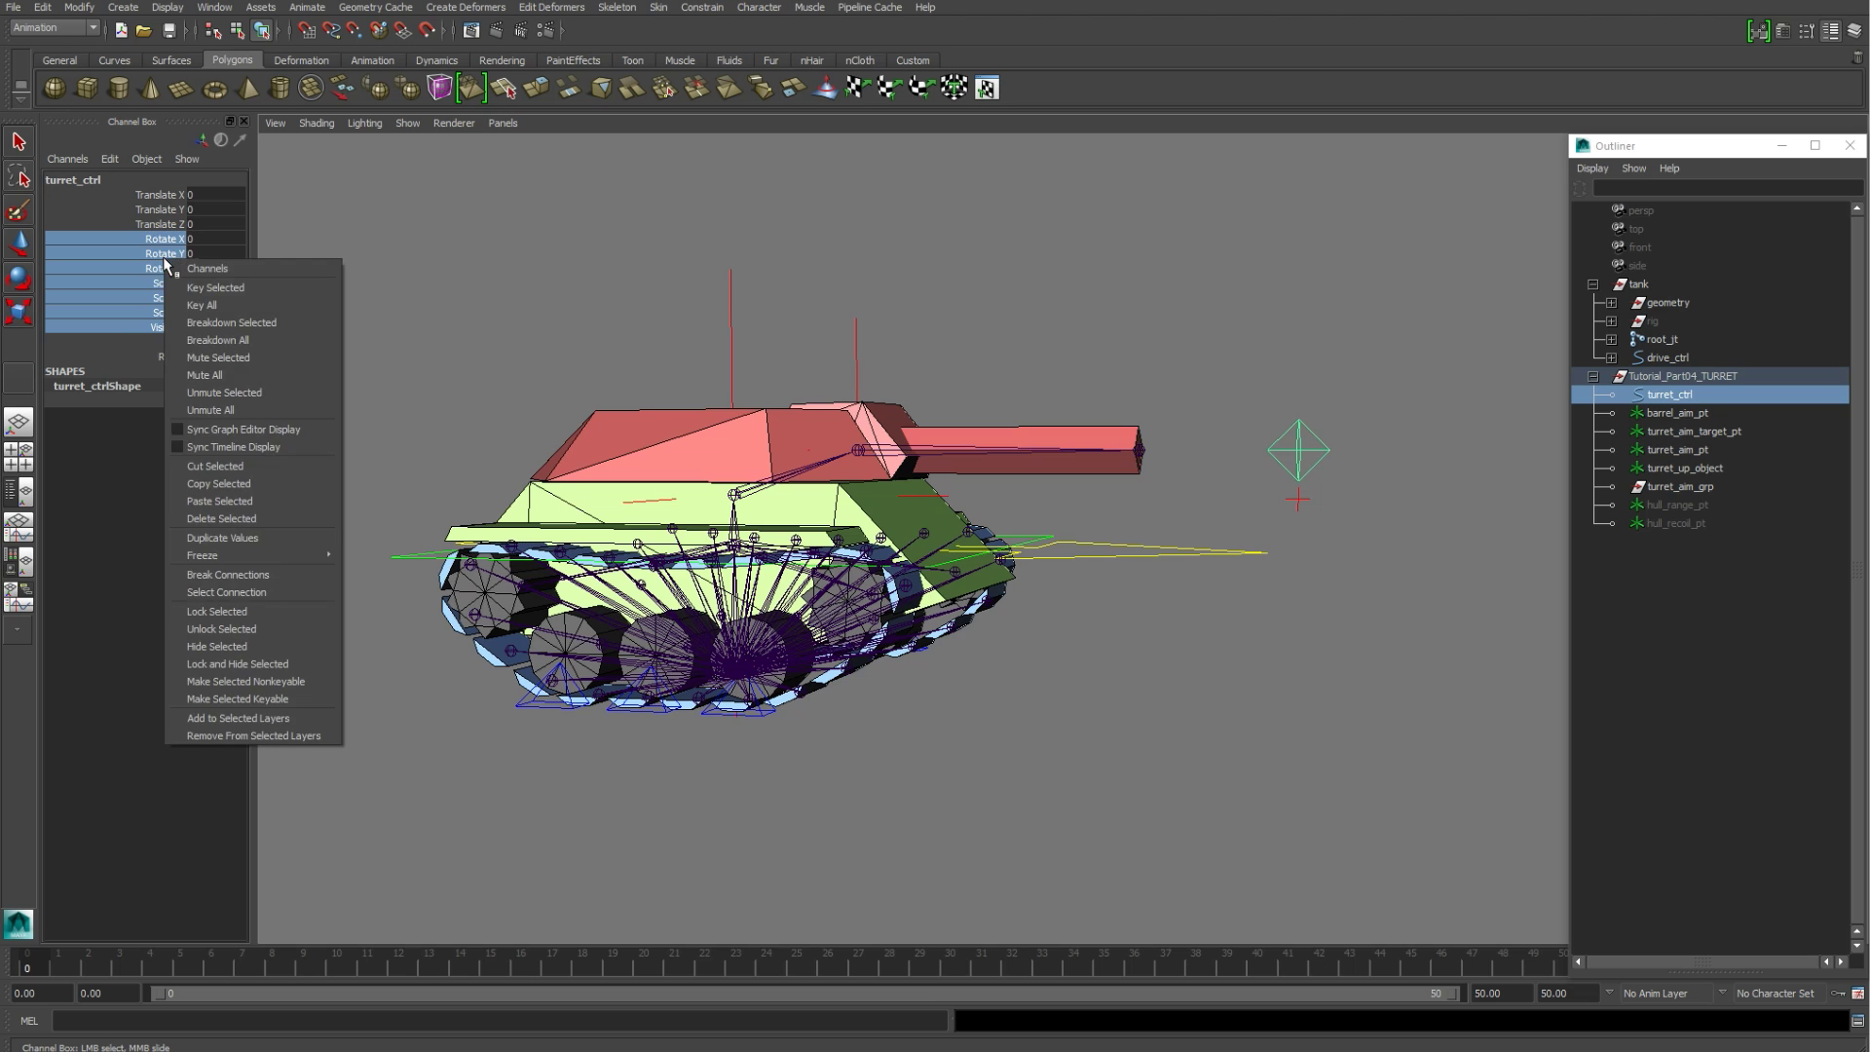
click(257, 667)
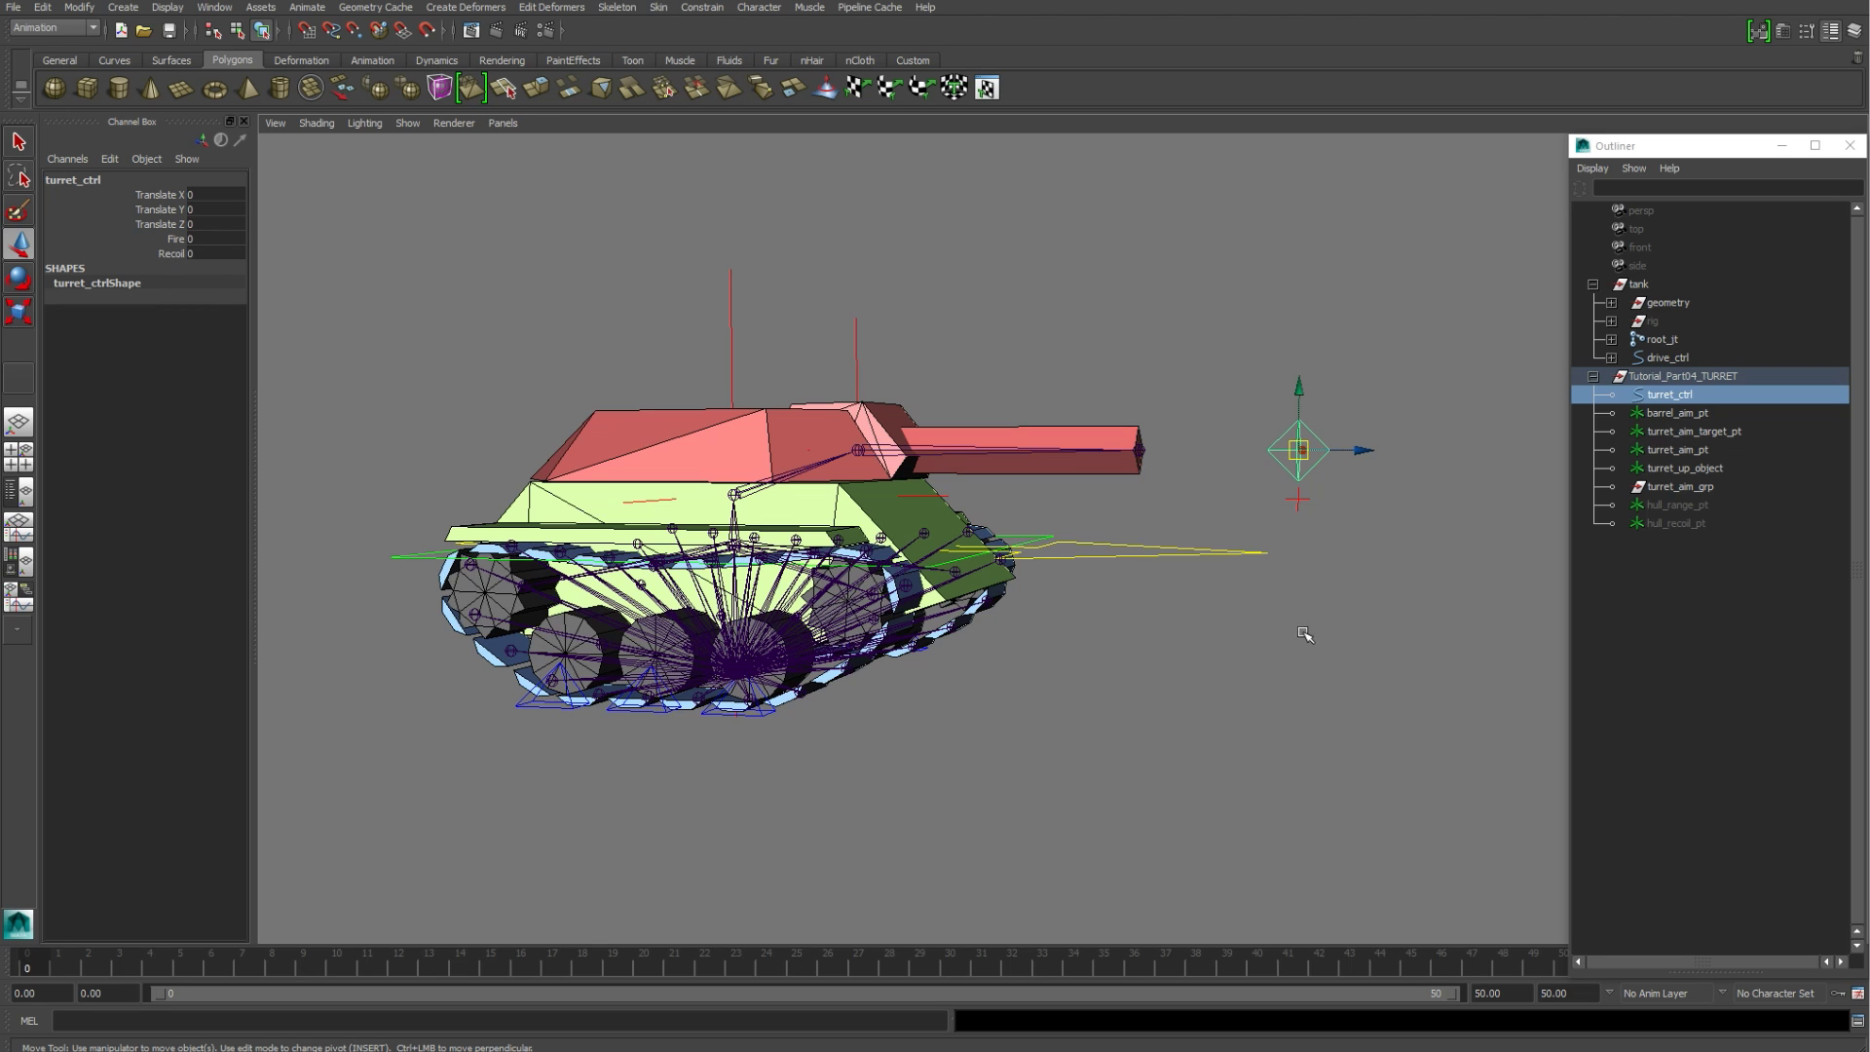
Step: Expand the drive_ctrl hierarchy and parent turret_ctrl under hull_ctrl
click(1612, 357)
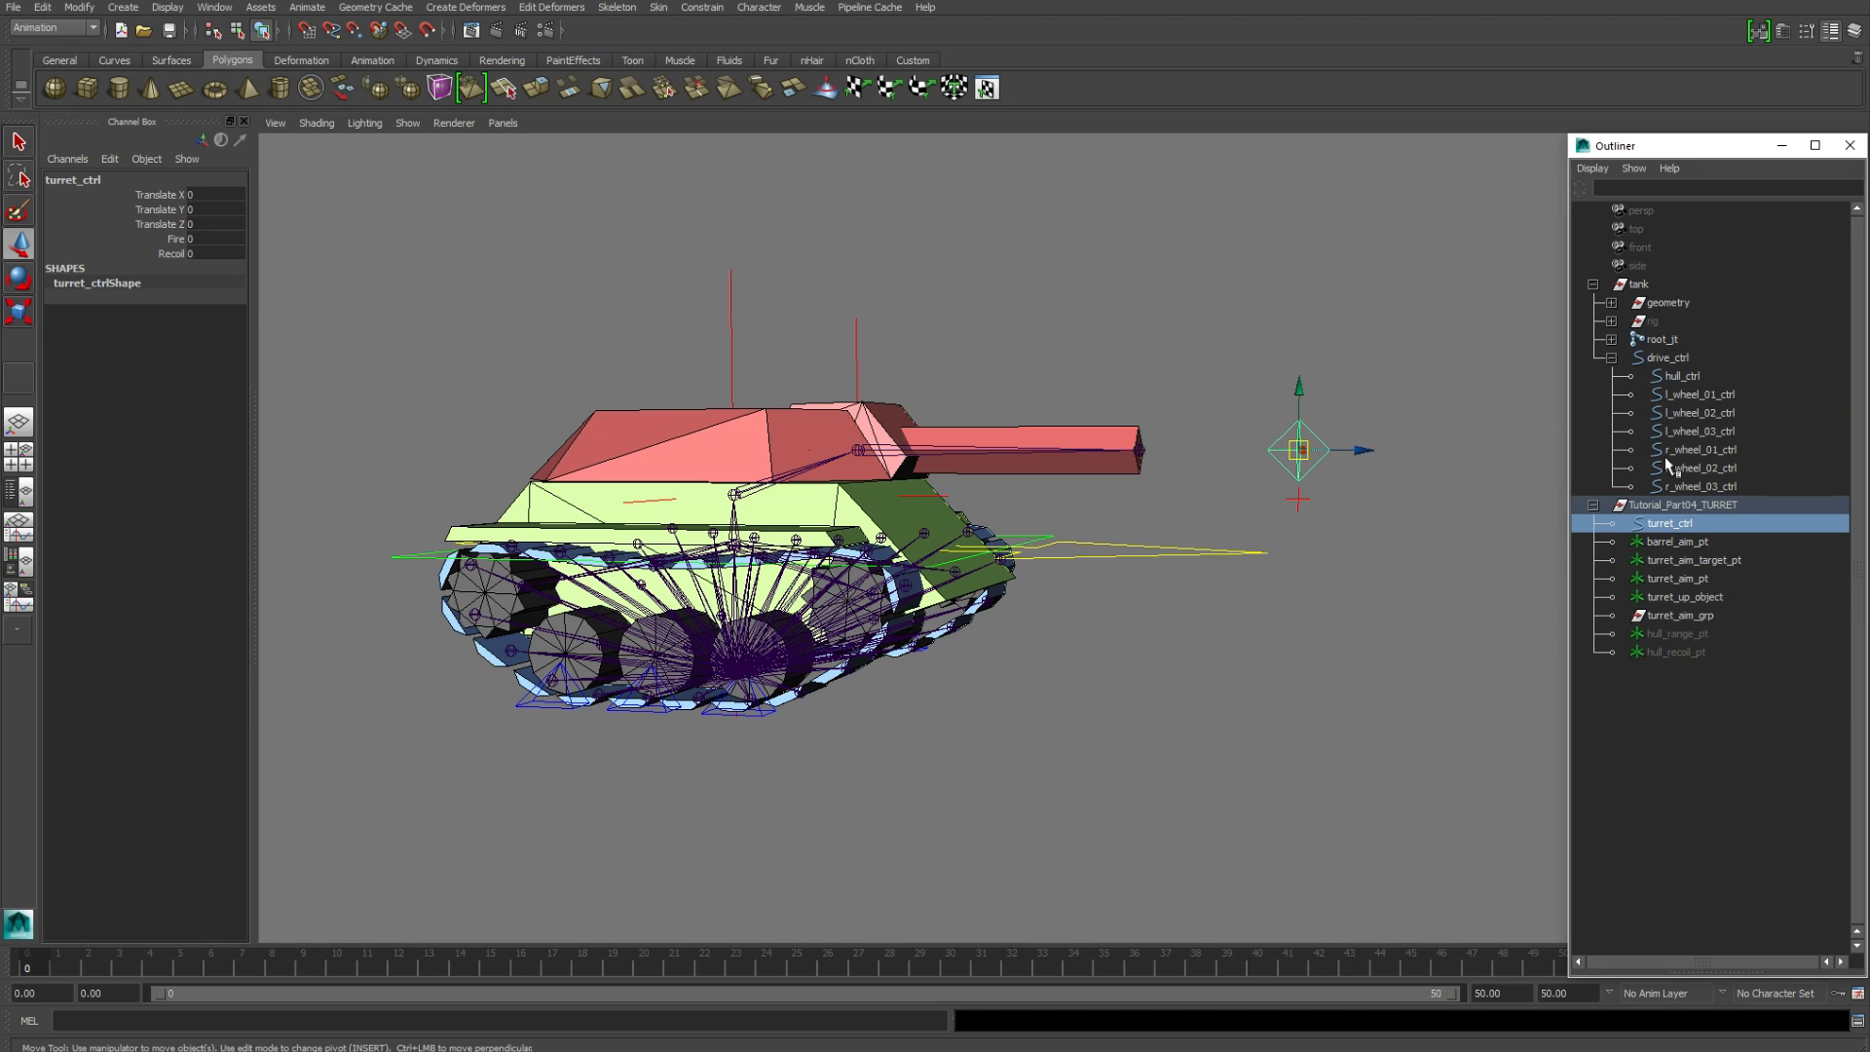
middle_drag(1653, 533, 1683, 376)
click(1275, 577)
Step: Hide the tank's geometry group so only the joints, controls and locators show
mouse_move(1161, 643)
alt+mouse_down()
mouse_move(1185, 647)
mouse_move(1163, 617)
alt+mouse_up()
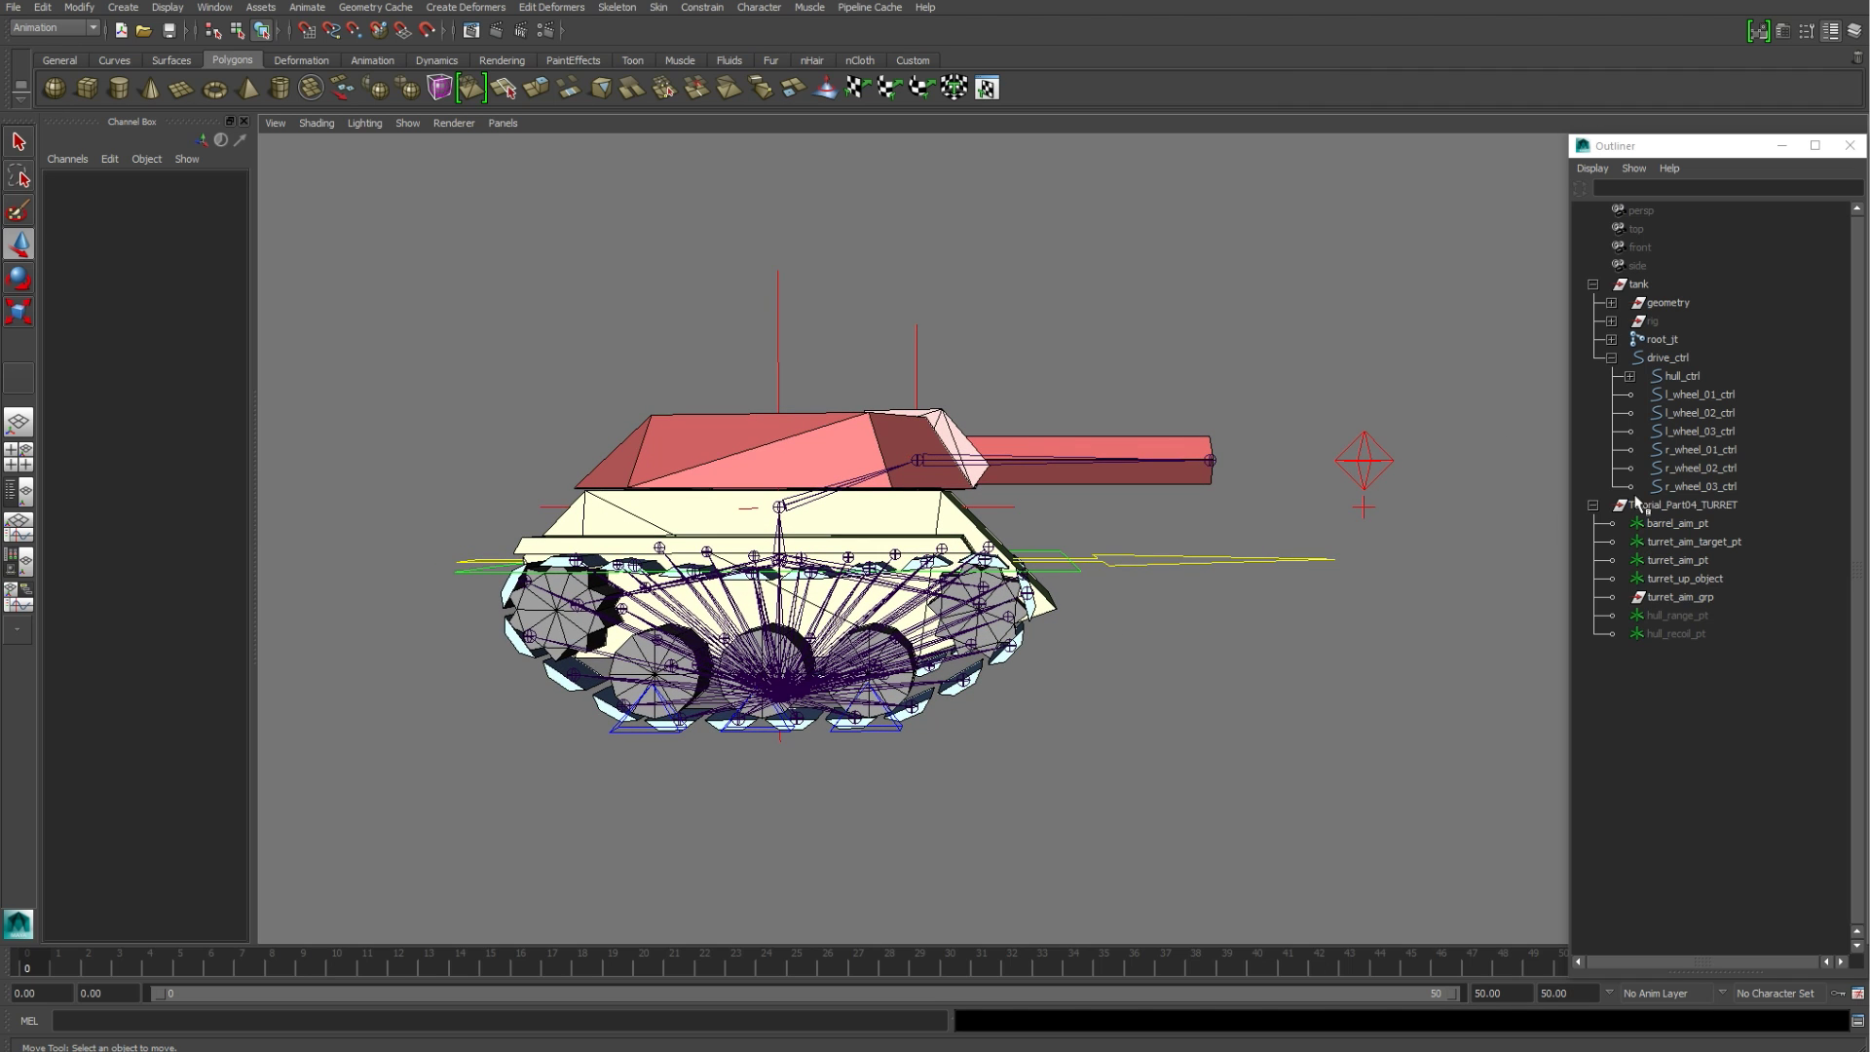
click(1670, 303)
key(ctrl+h)
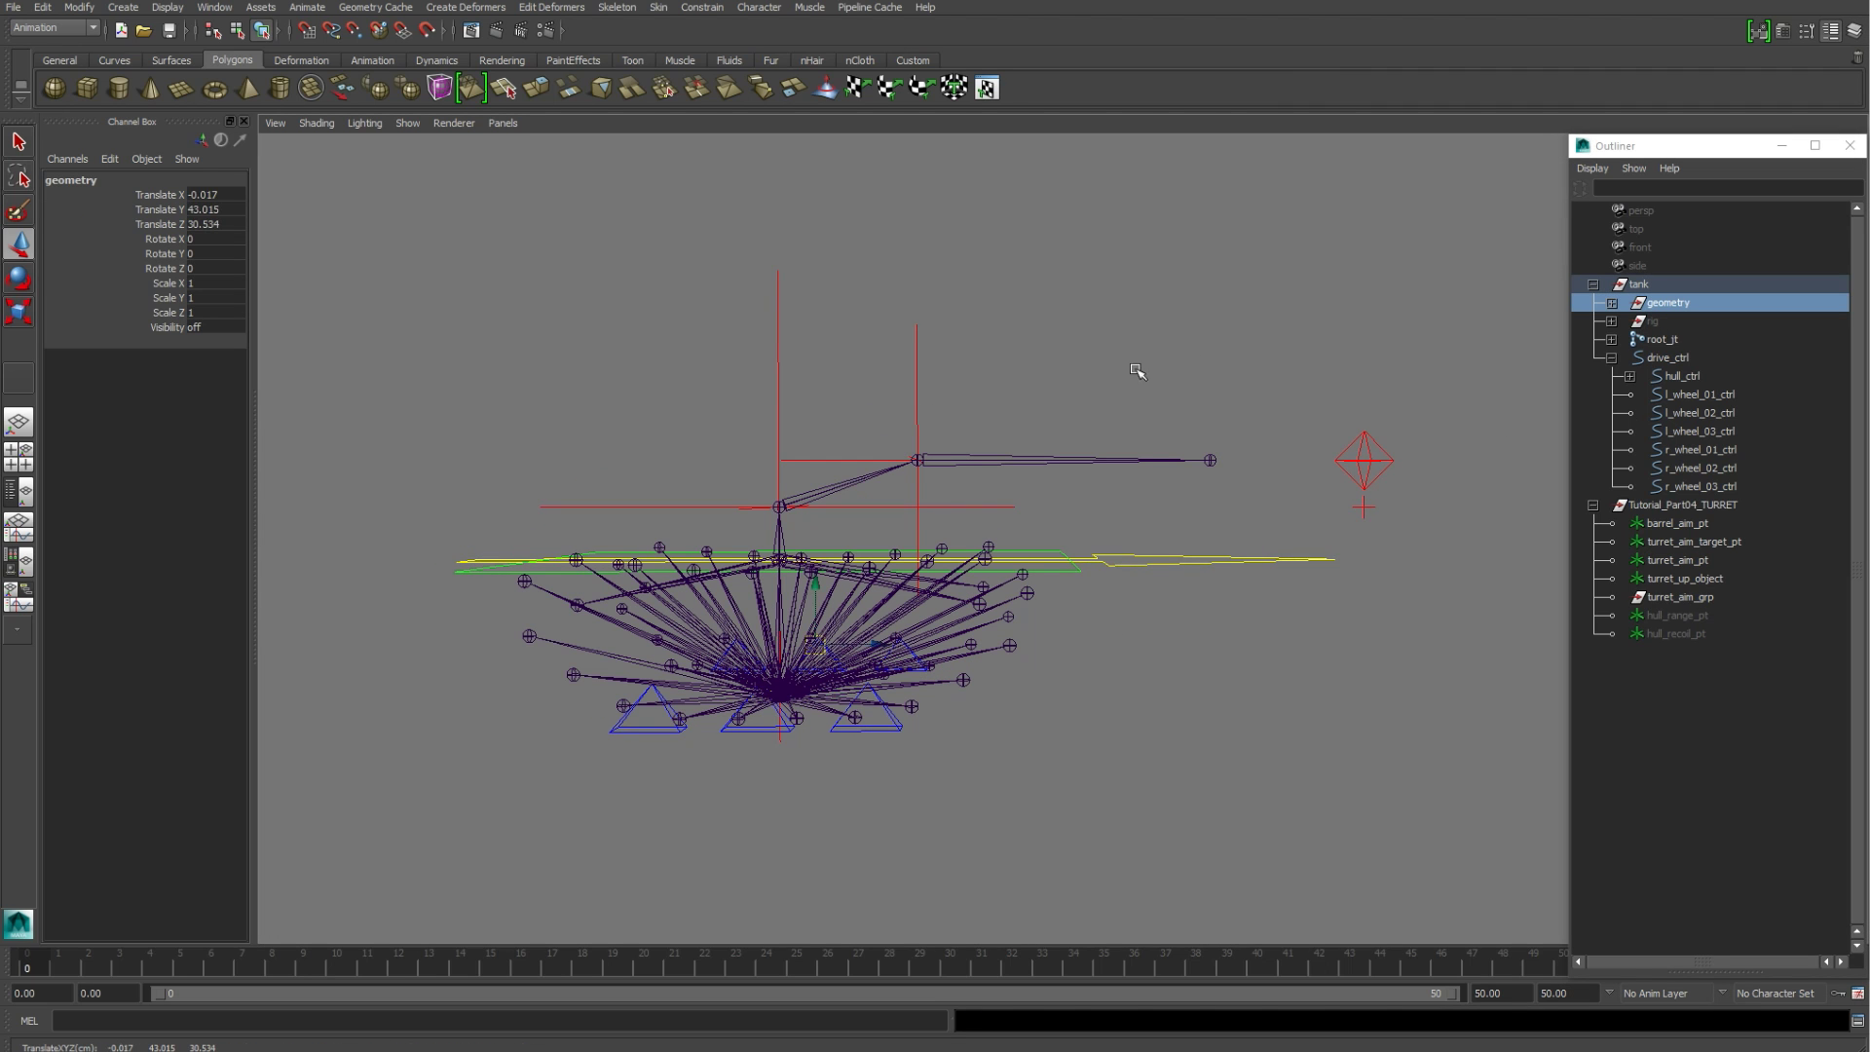
alt+middle_drag(1127, 409, 1105, 364)
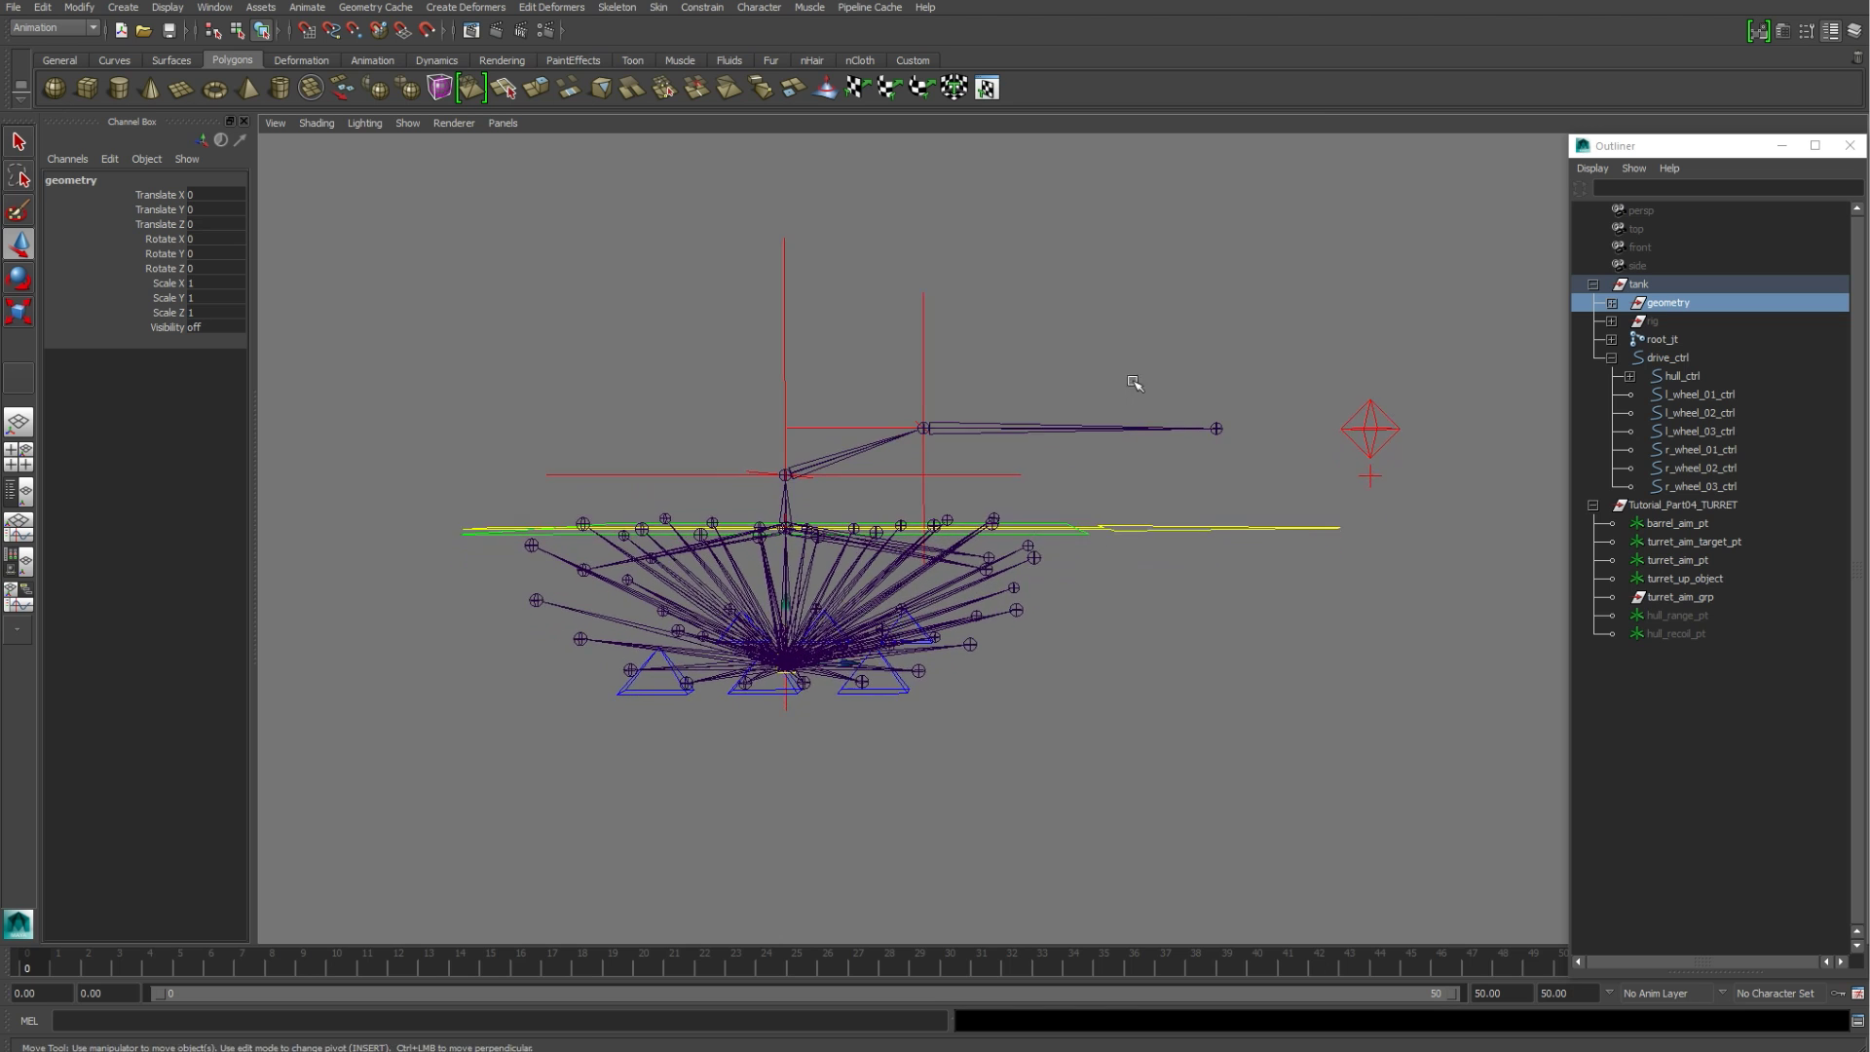
Step: Examine the placement of barrel_aim_pt against barrelPivot_jt, and of turret_aim_target_pt against turret_ctrl and turret_jt
click(1671, 527)
scroll(1000, 487, up, 5)
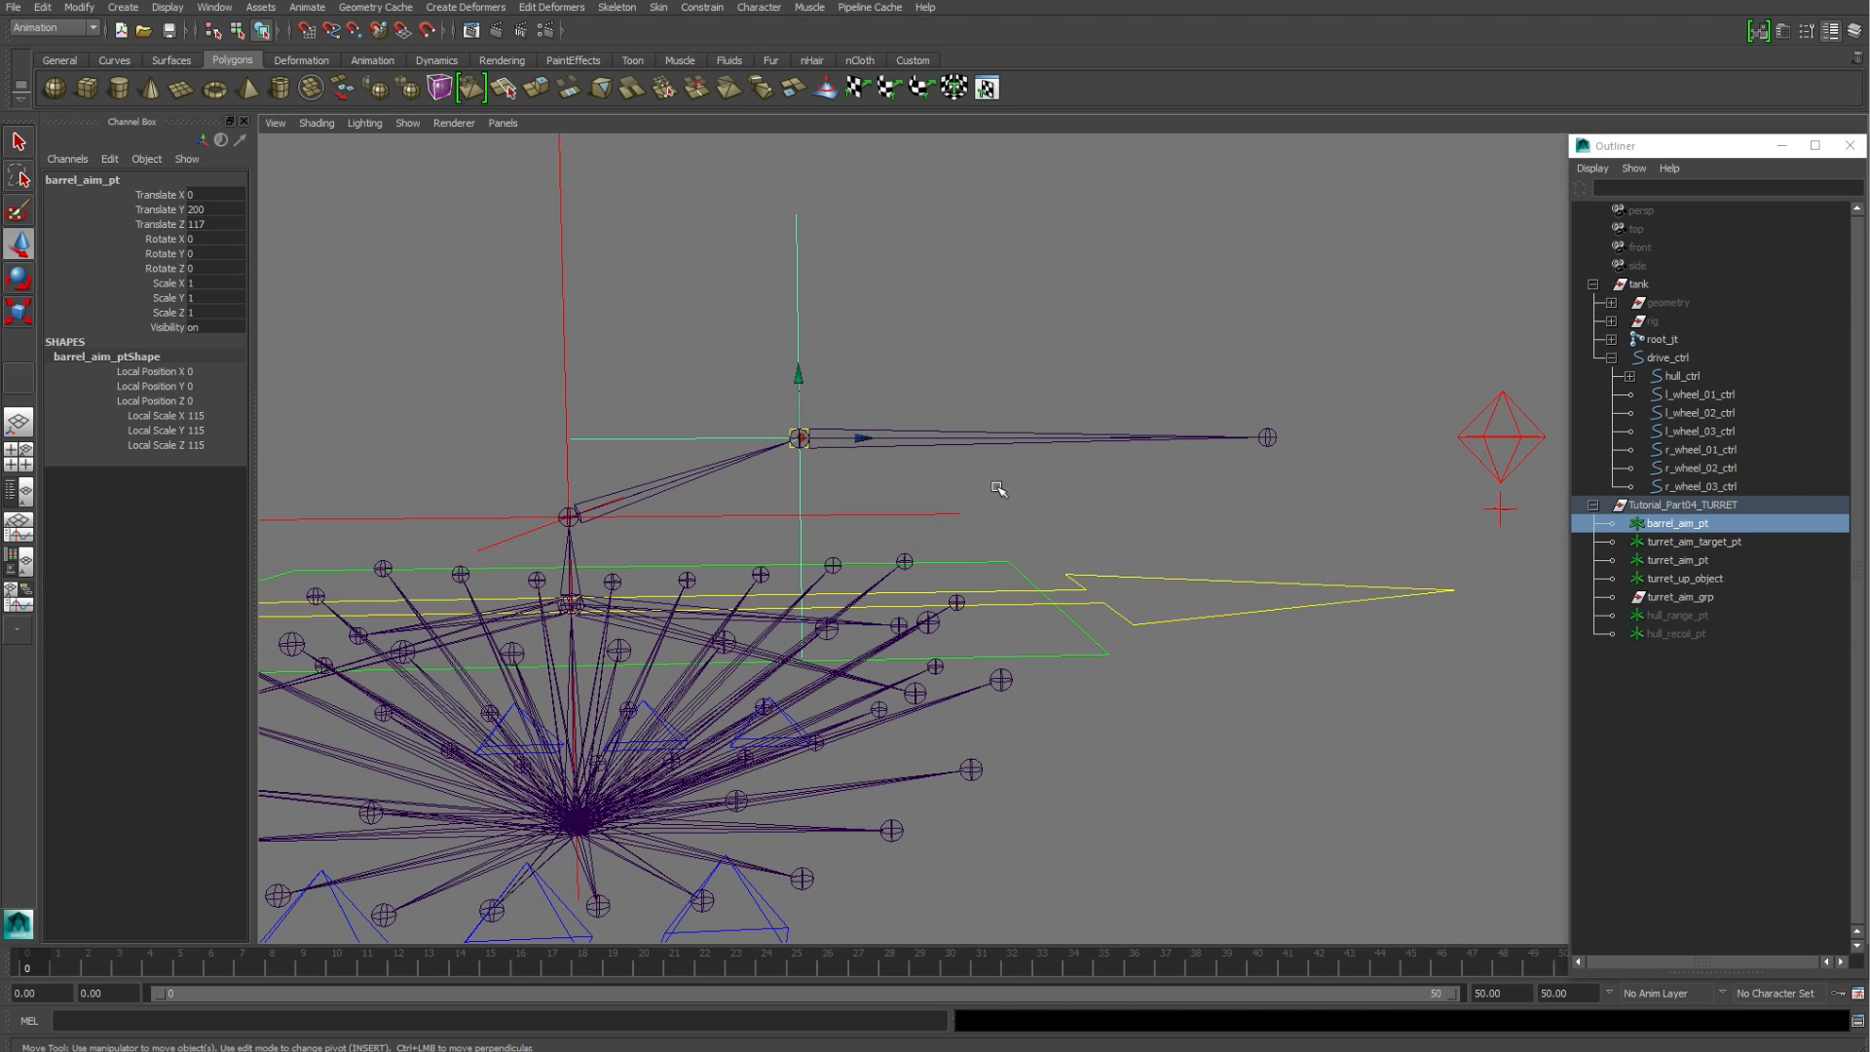
scroll(1000, 487, down, 1)
click(940, 438)
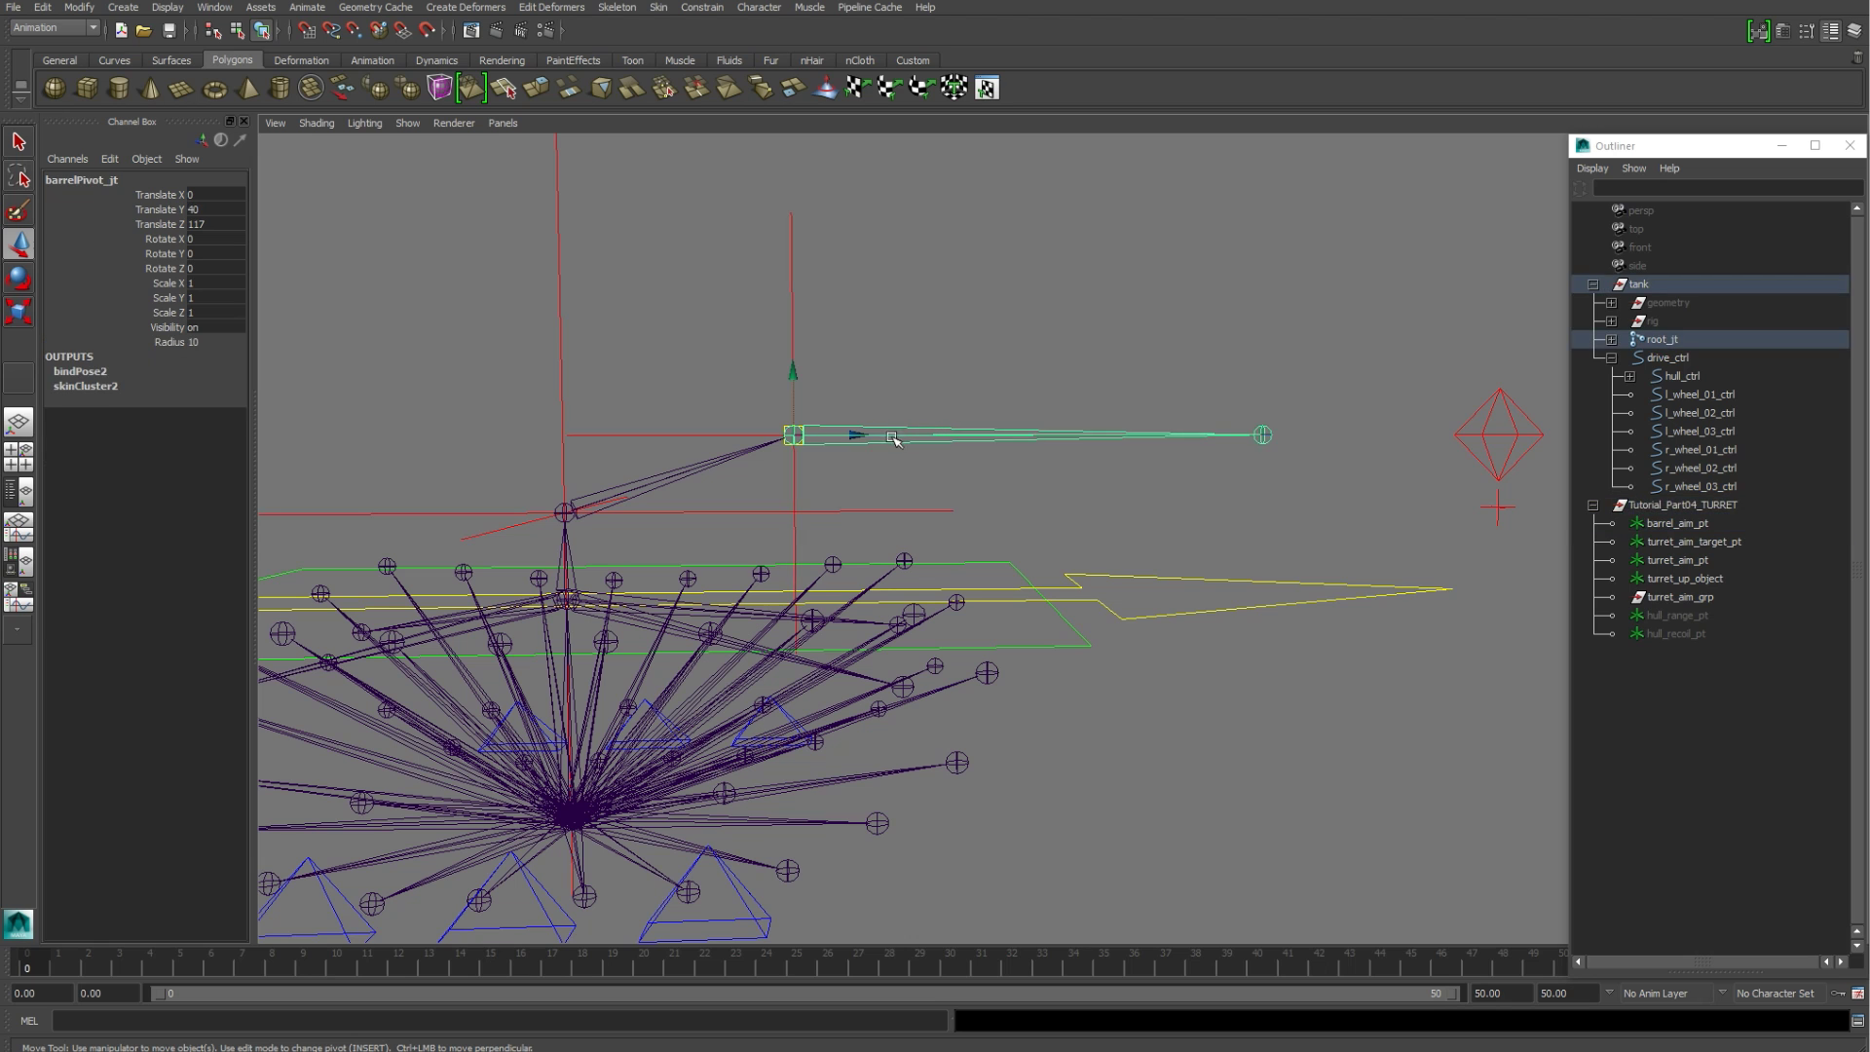
click(902, 370)
scroll(909, 378, down, 2)
alt+middle_drag(1064, 508, 1093, 512)
scroll(1095, 513, down, 1)
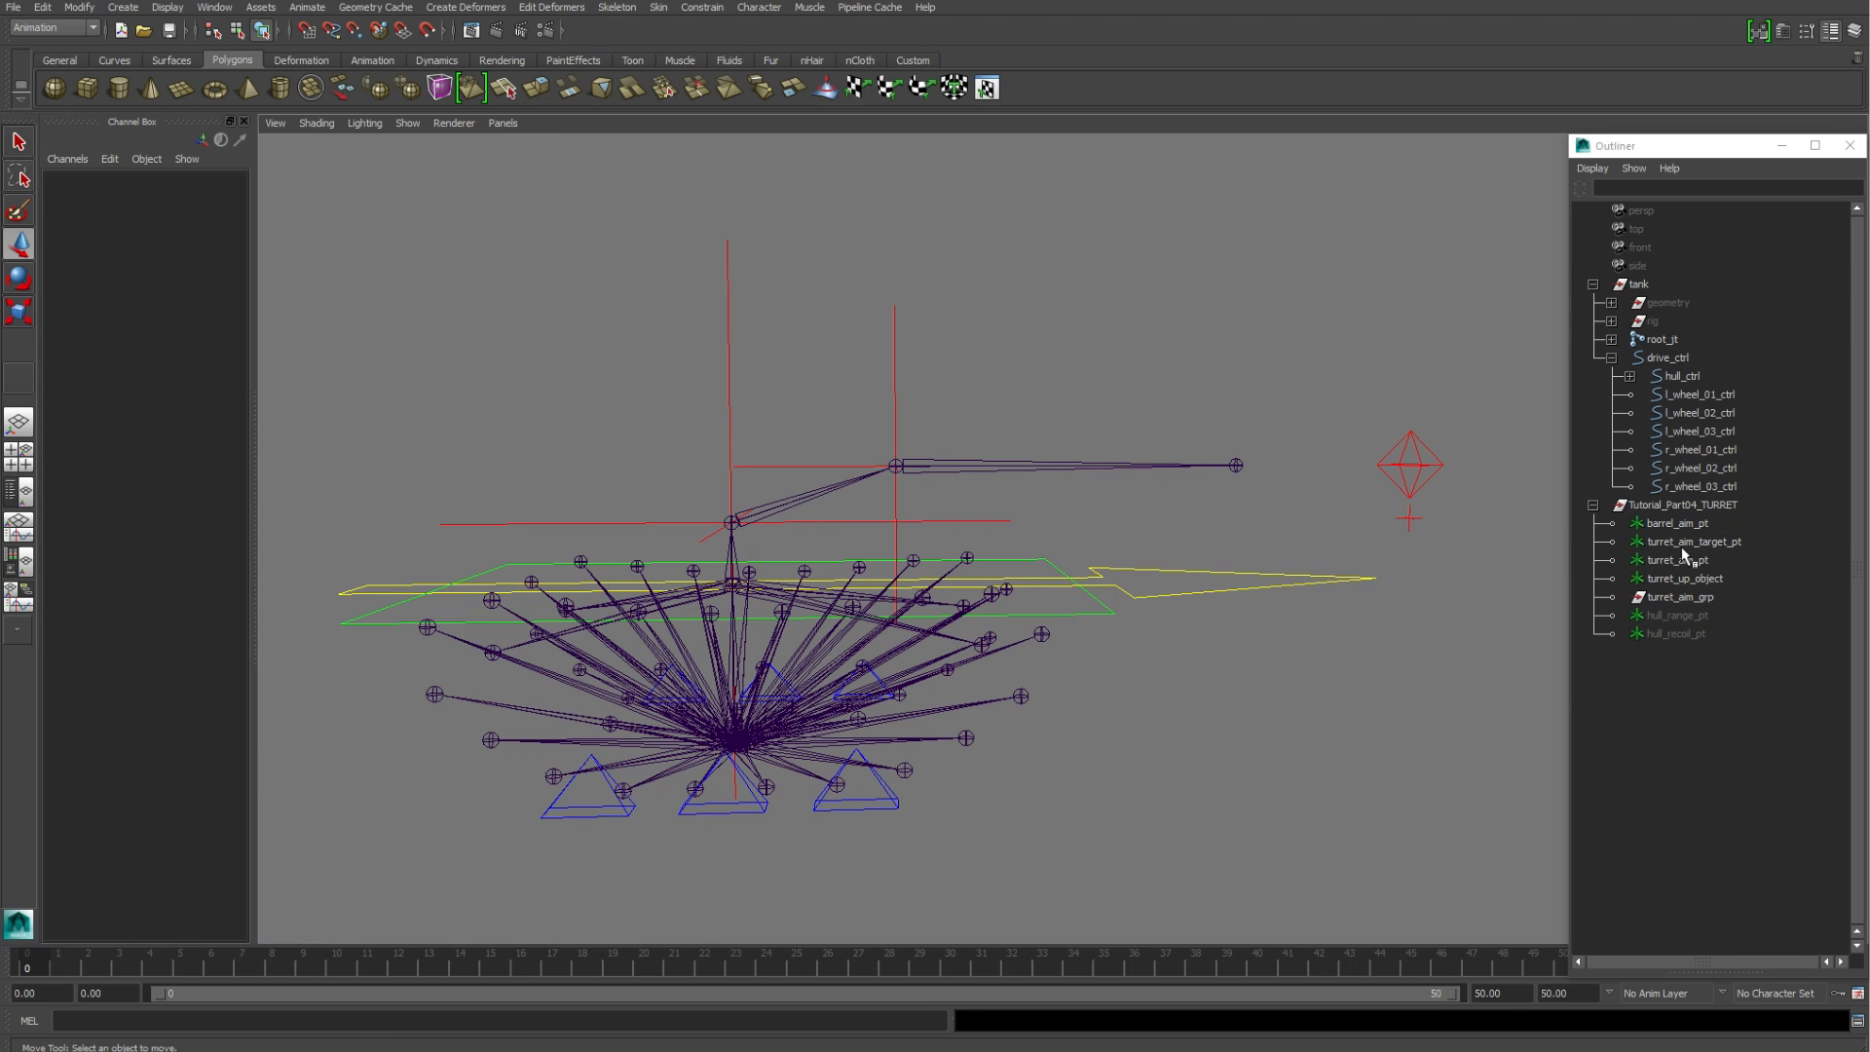
click(1683, 542)
alt+middle_drag(1256, 606, 1130, 585)
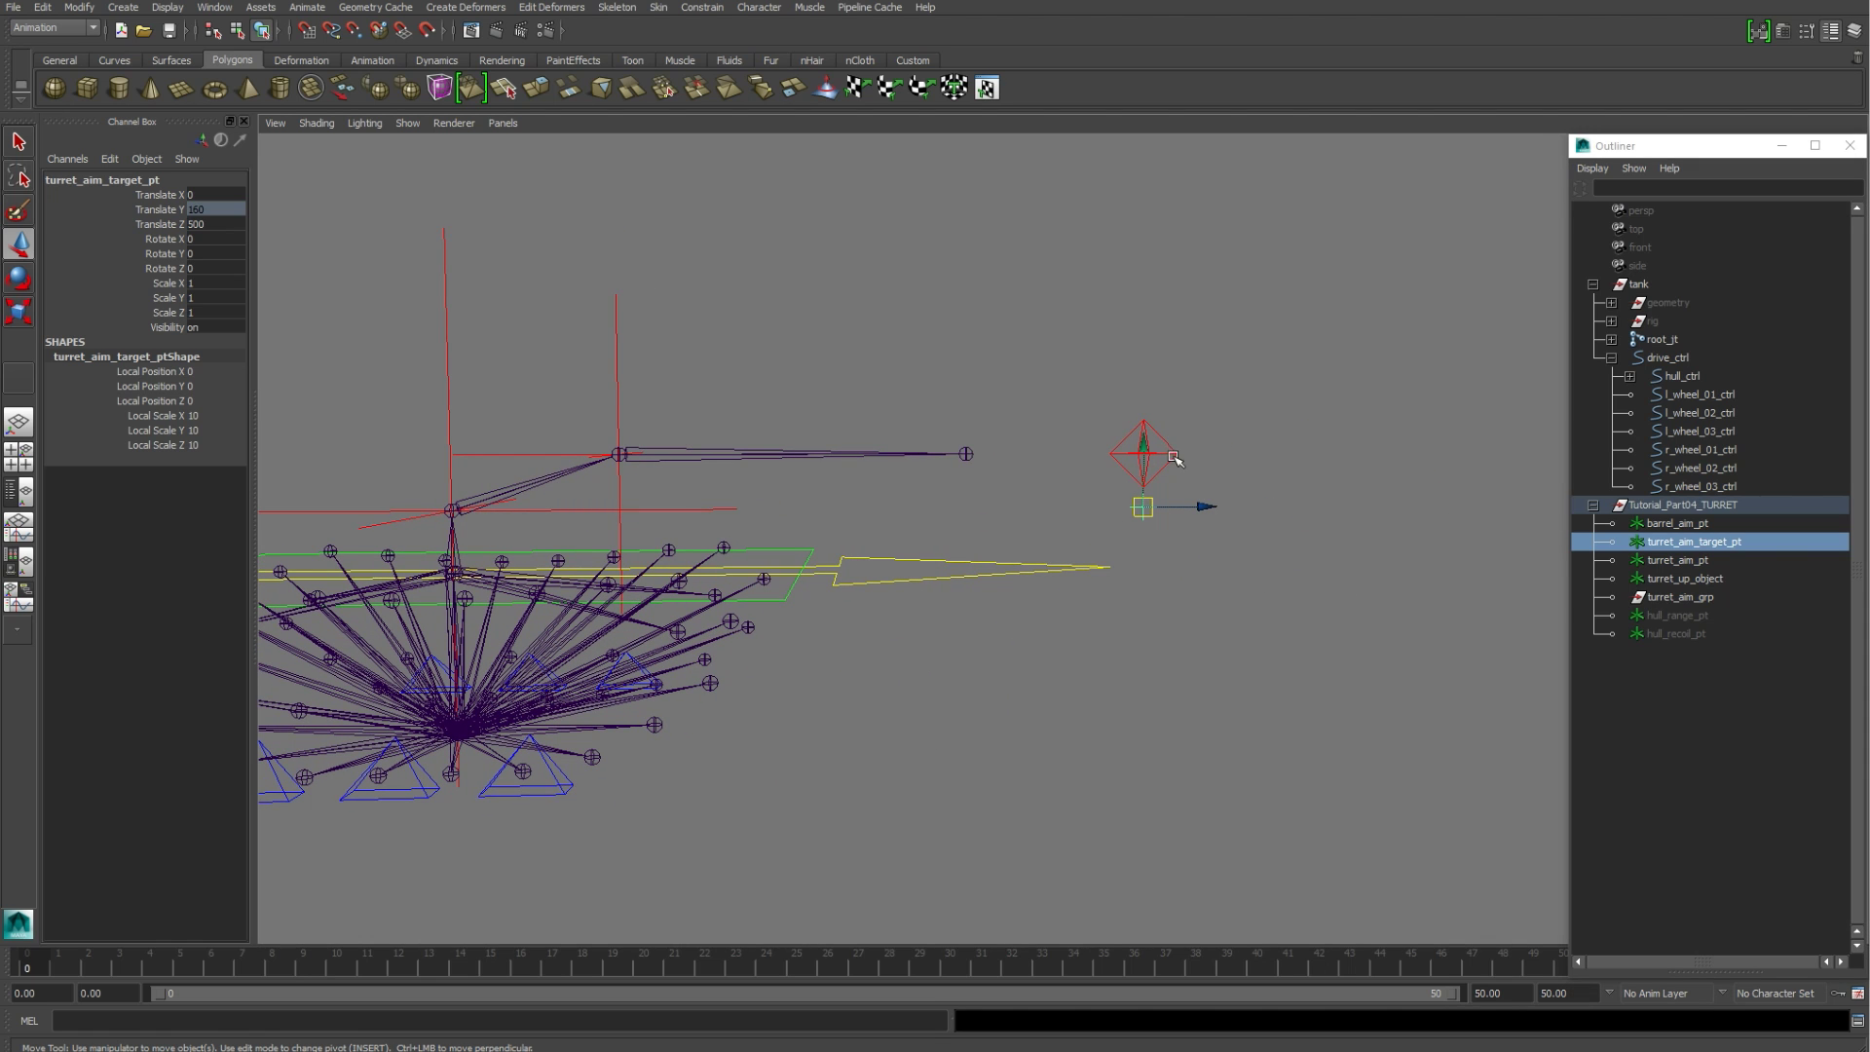
alt+middle_drag(1110, 542, 1364, 484)
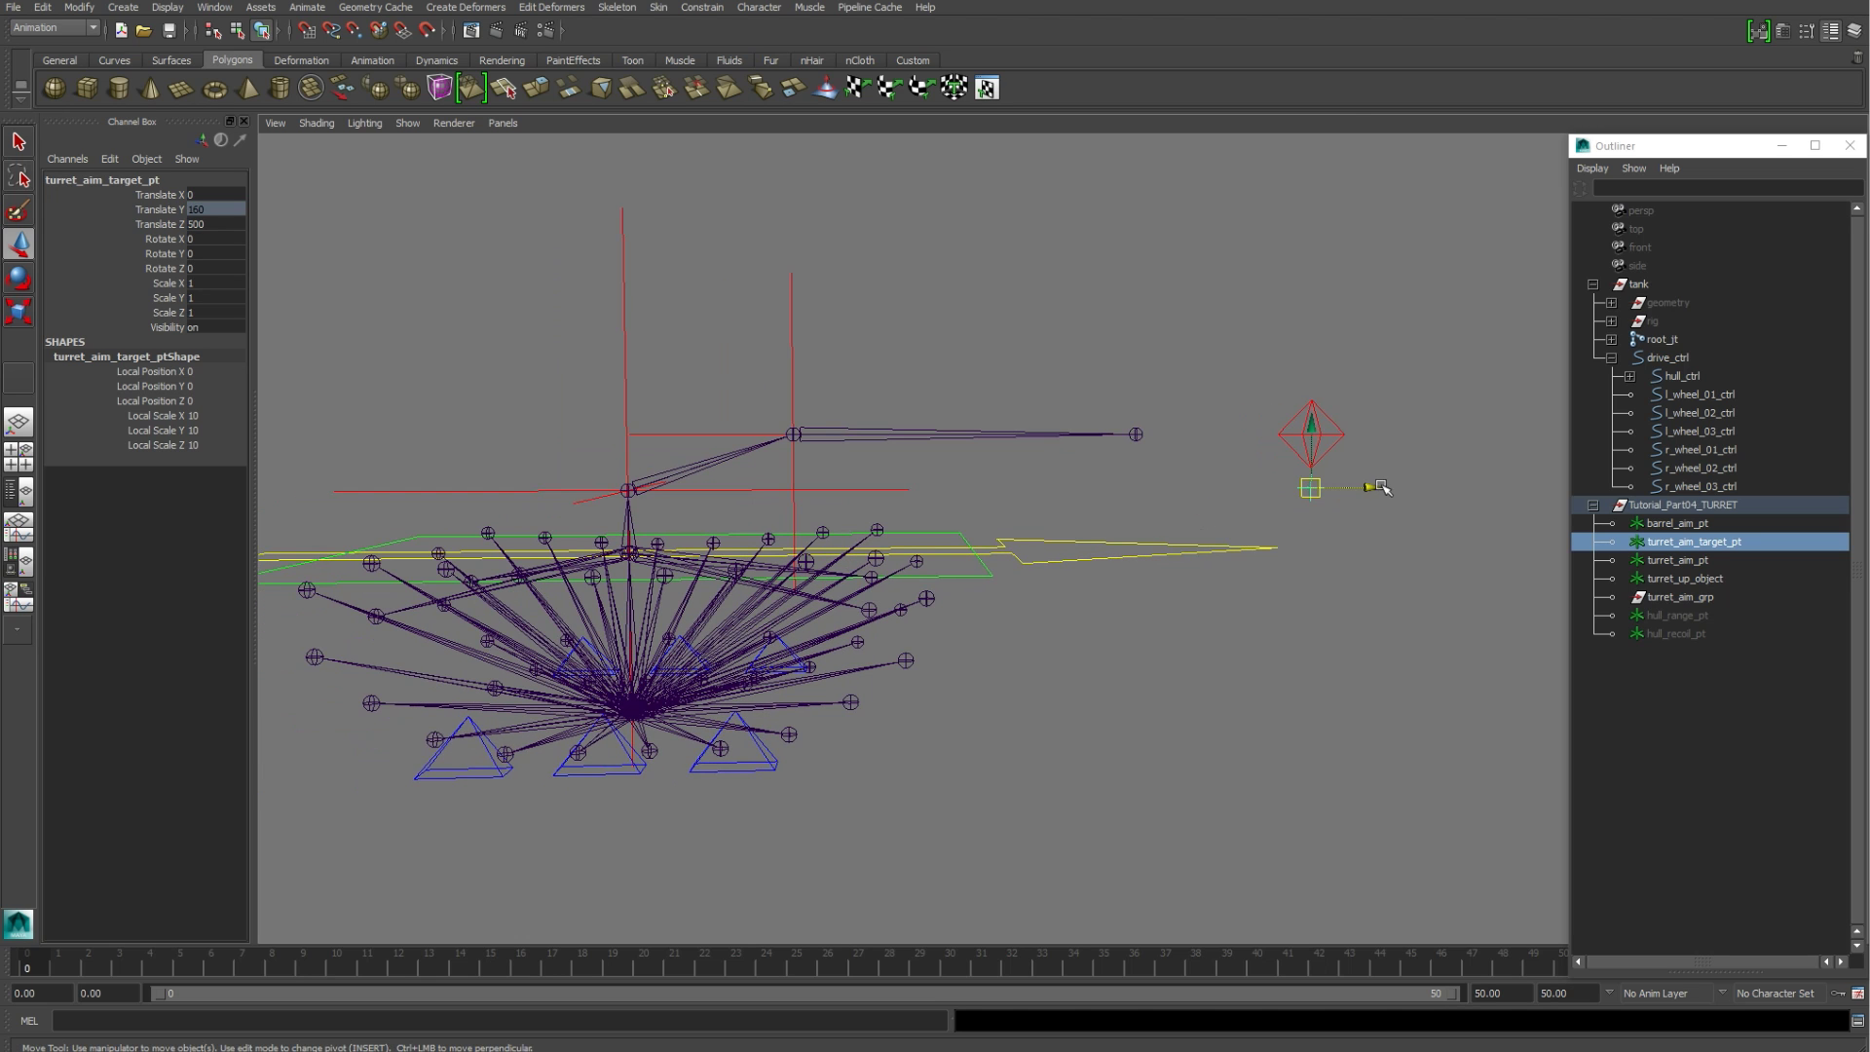
drag(1379, 487, 712, 494)
Step: Examine the placement of turret_aim_pt on turret_jt and of turret_up_object above the tank
click(1673, 560)
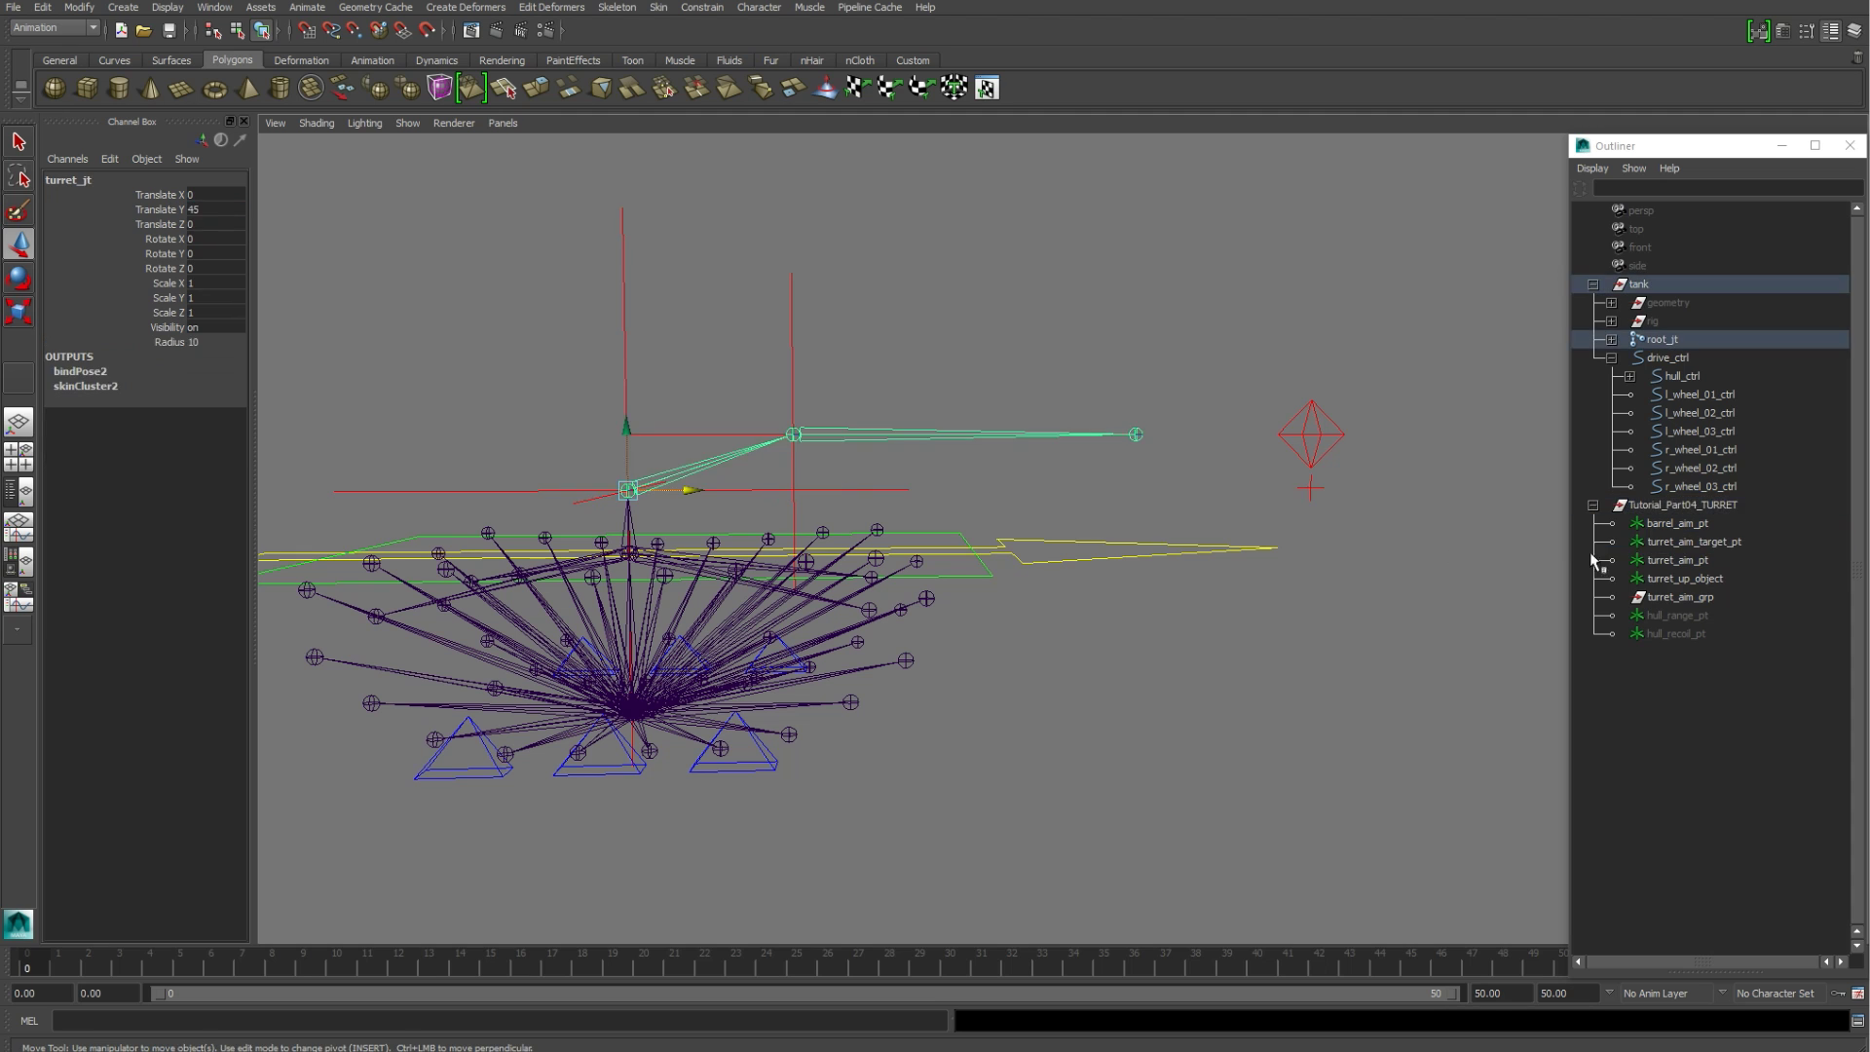
alt+middle_drag(830, 517, 1074, 482)
scroll(1074, 482, up, 3)
alt+drag(1079, 487, 1042, 492)
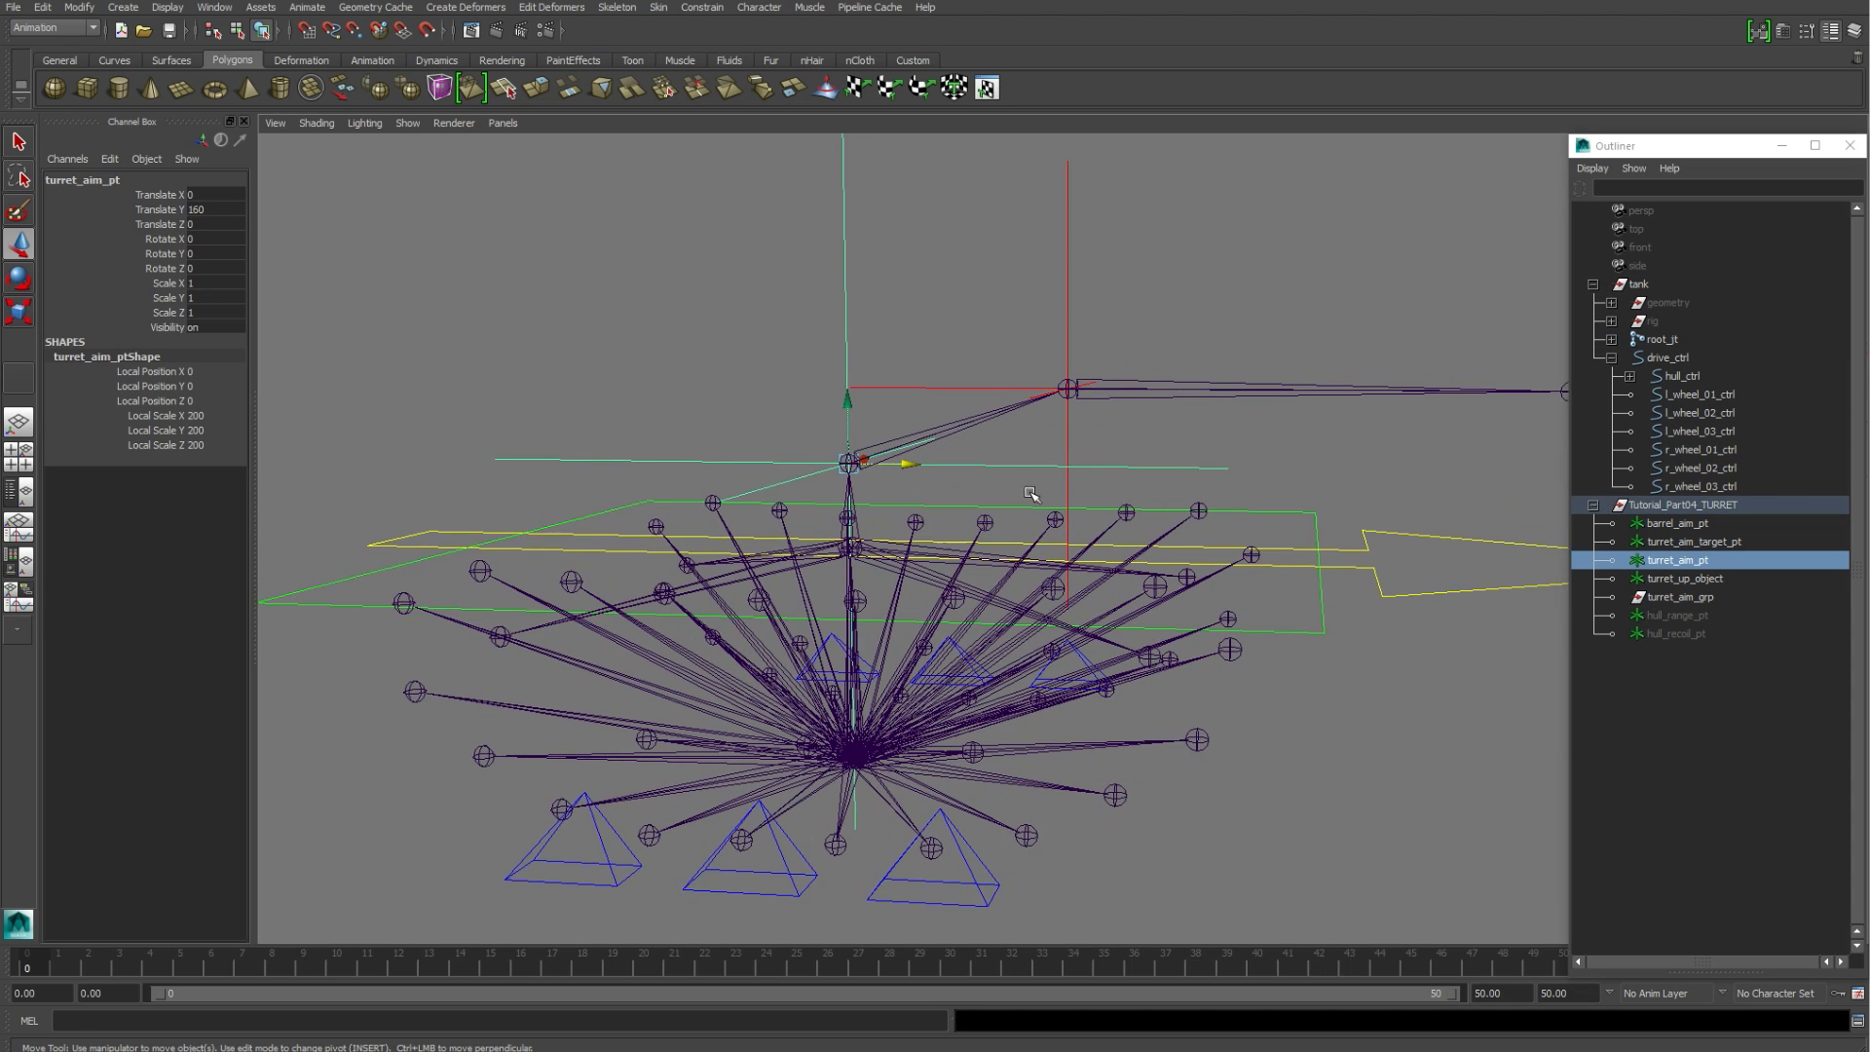
alt+drag(959, 435, 954, 428)
click(878, 434)
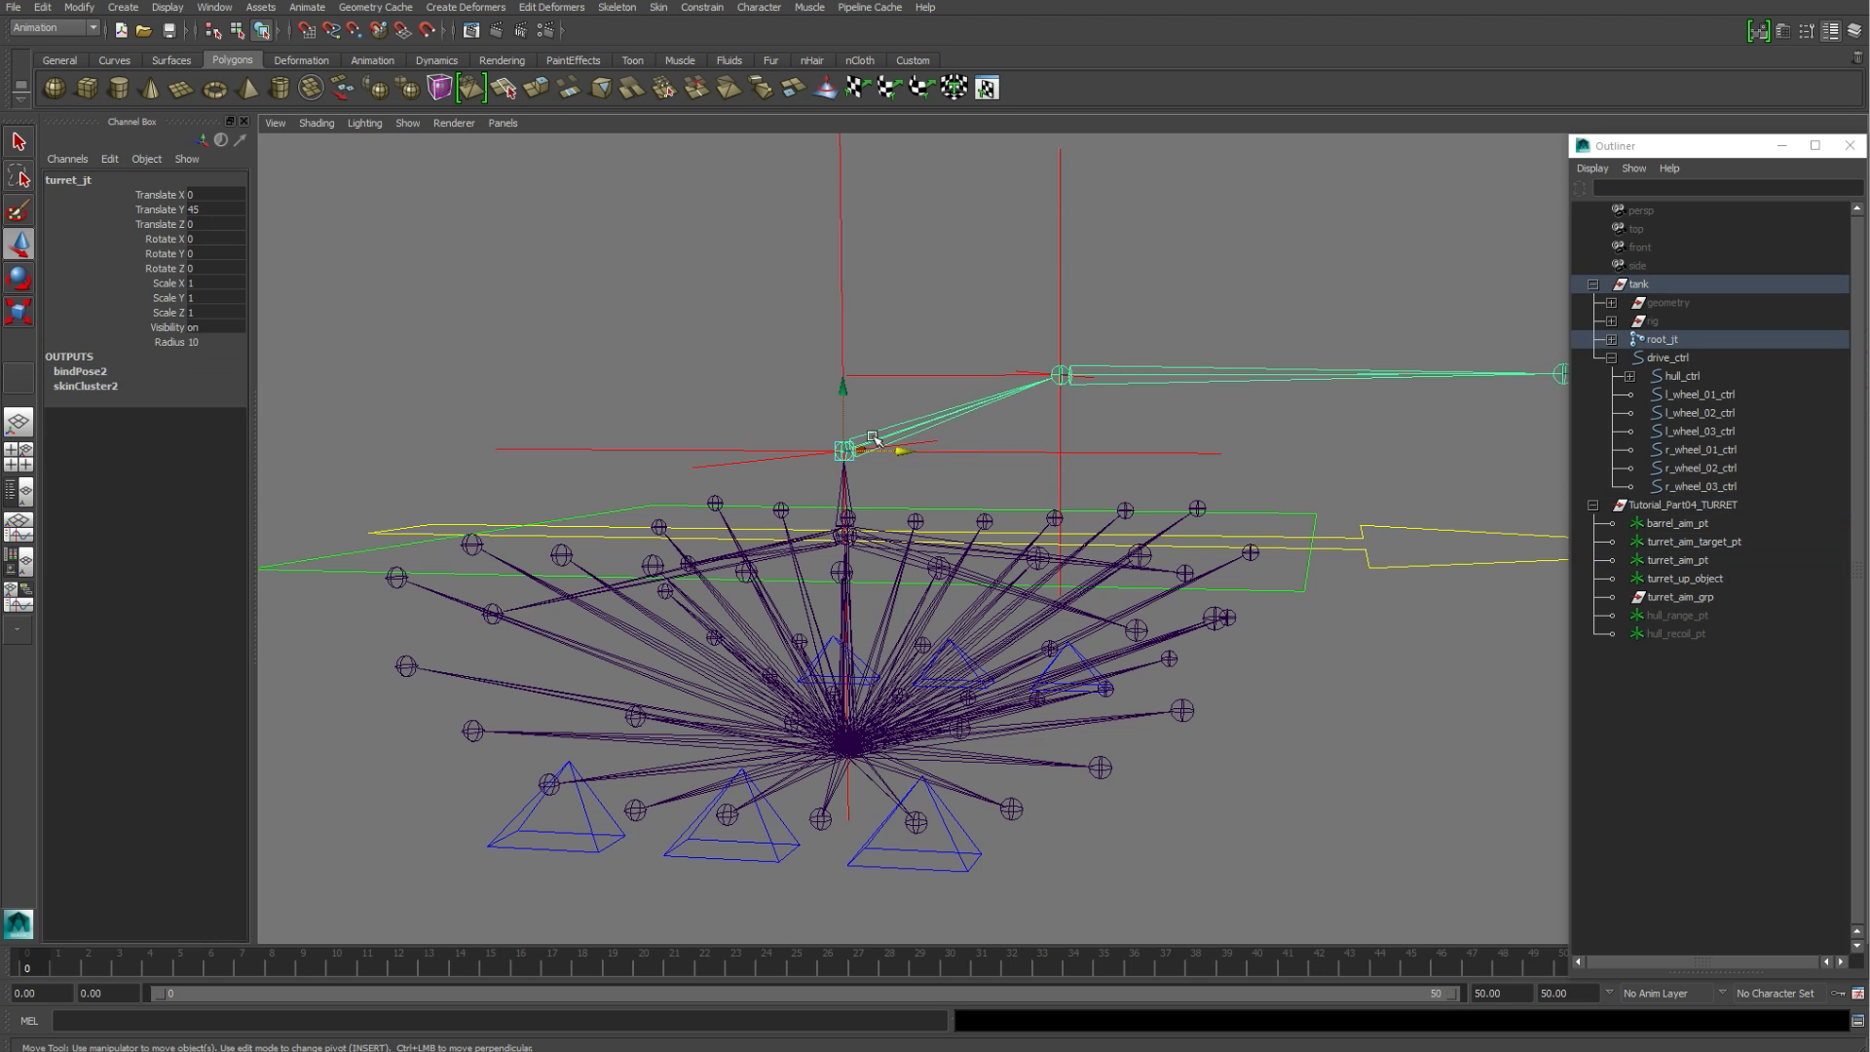
scroll(954, 451, down, 4)
alt+middle_drag(956, 452, 919, 493)
alt+drag(919, 492, 969, 493)
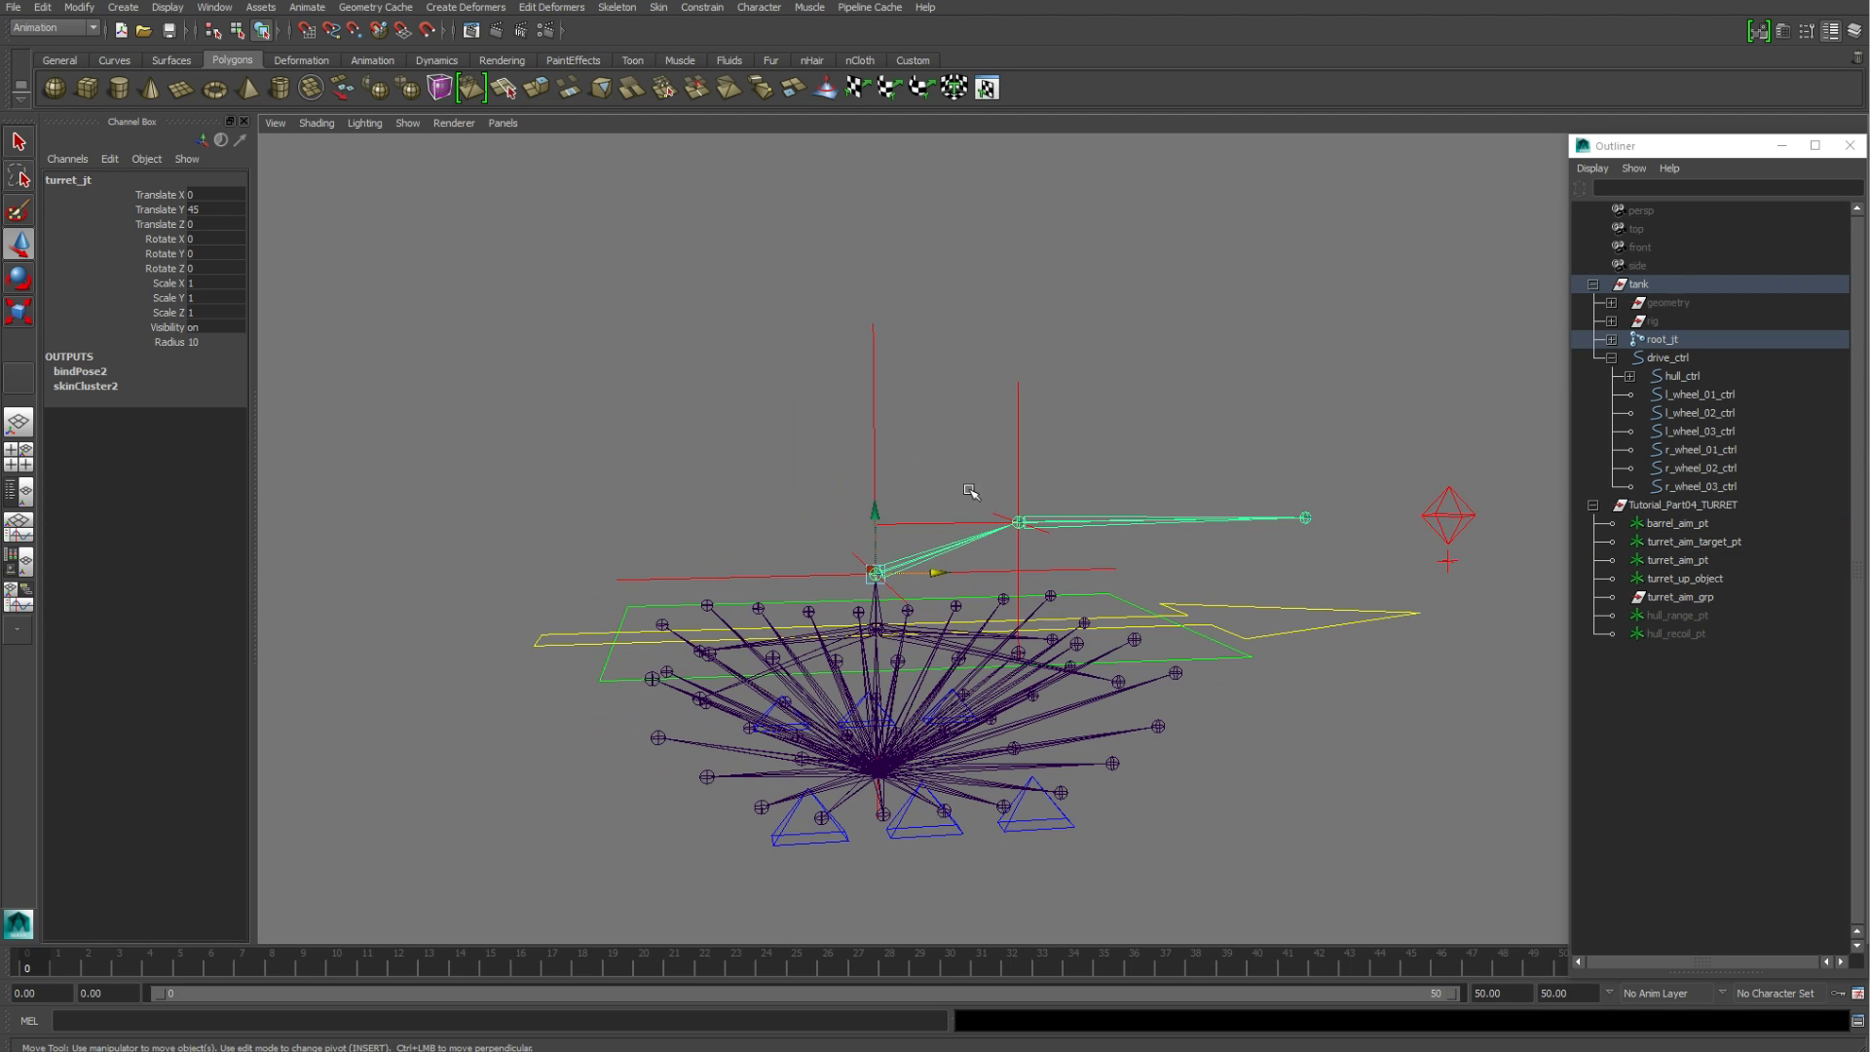
click(1683, 578)
alt+drag(1018, 417, 976, 493)
scroll(976, 493, down, 2)
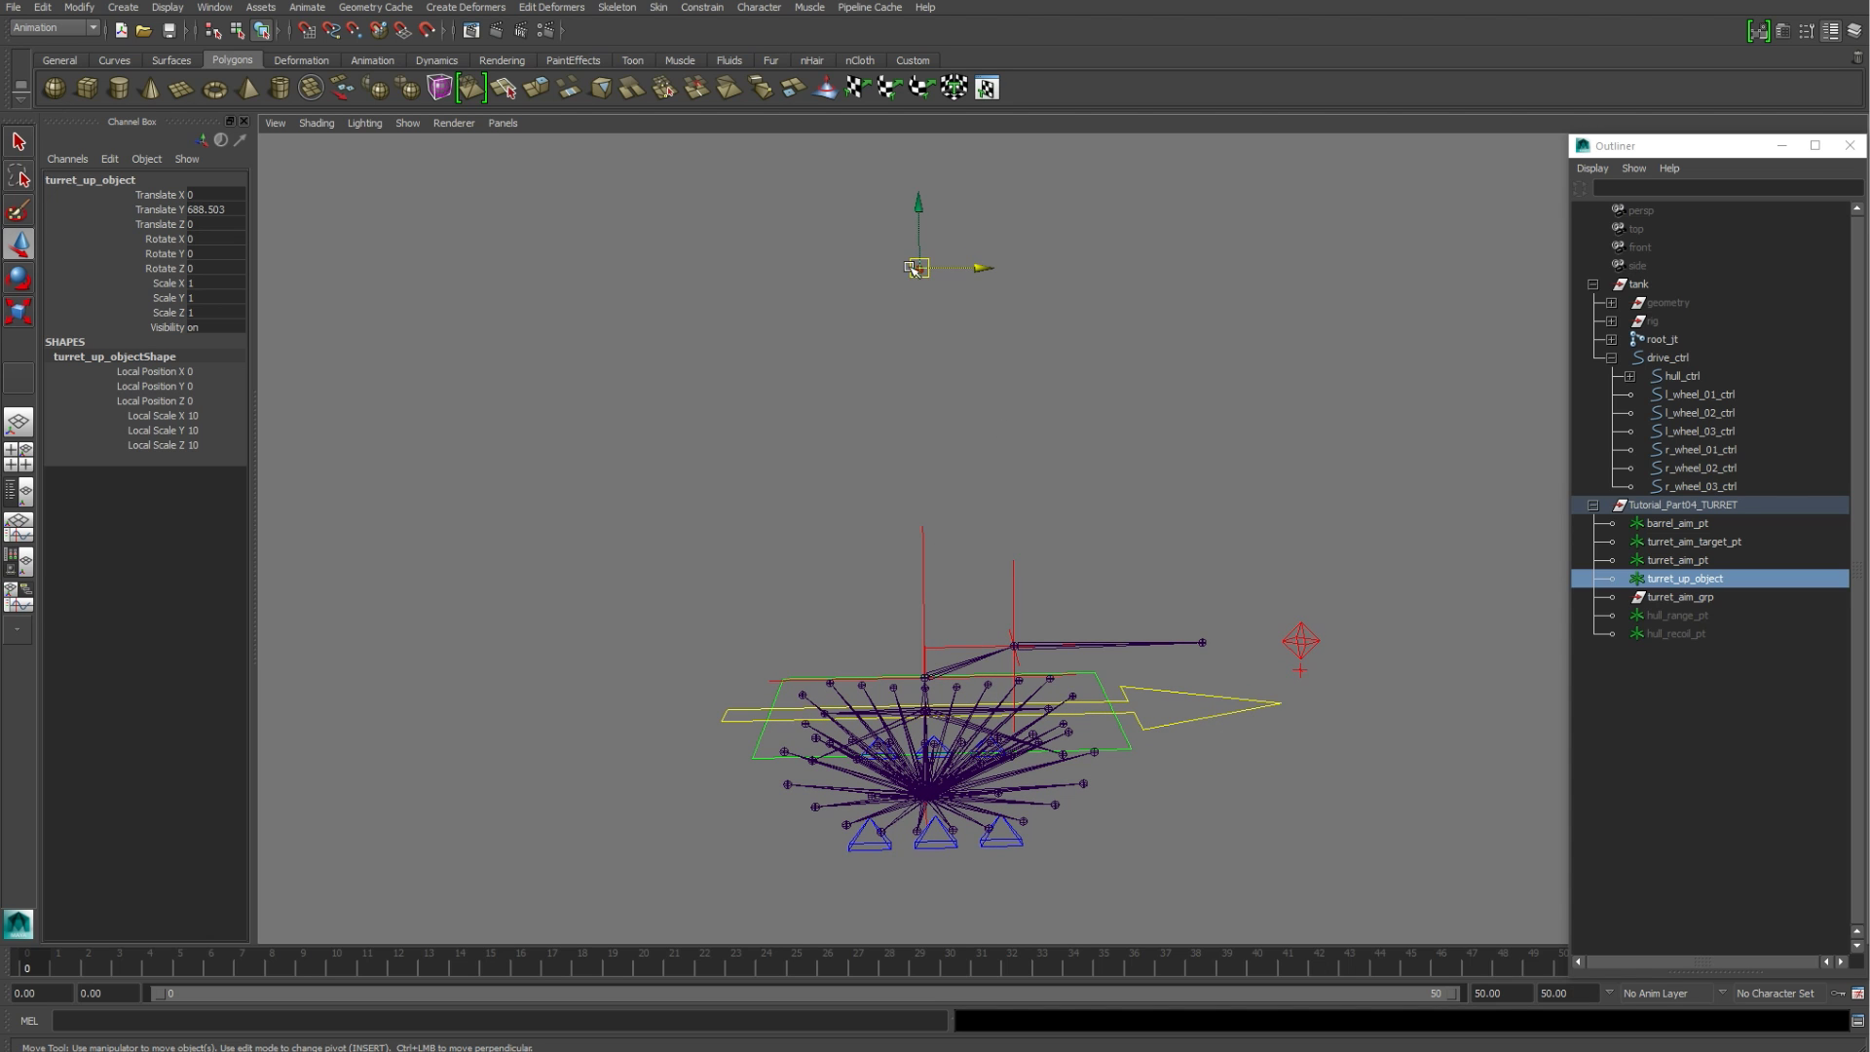
alt+drag(1008, 377, 925, 410)
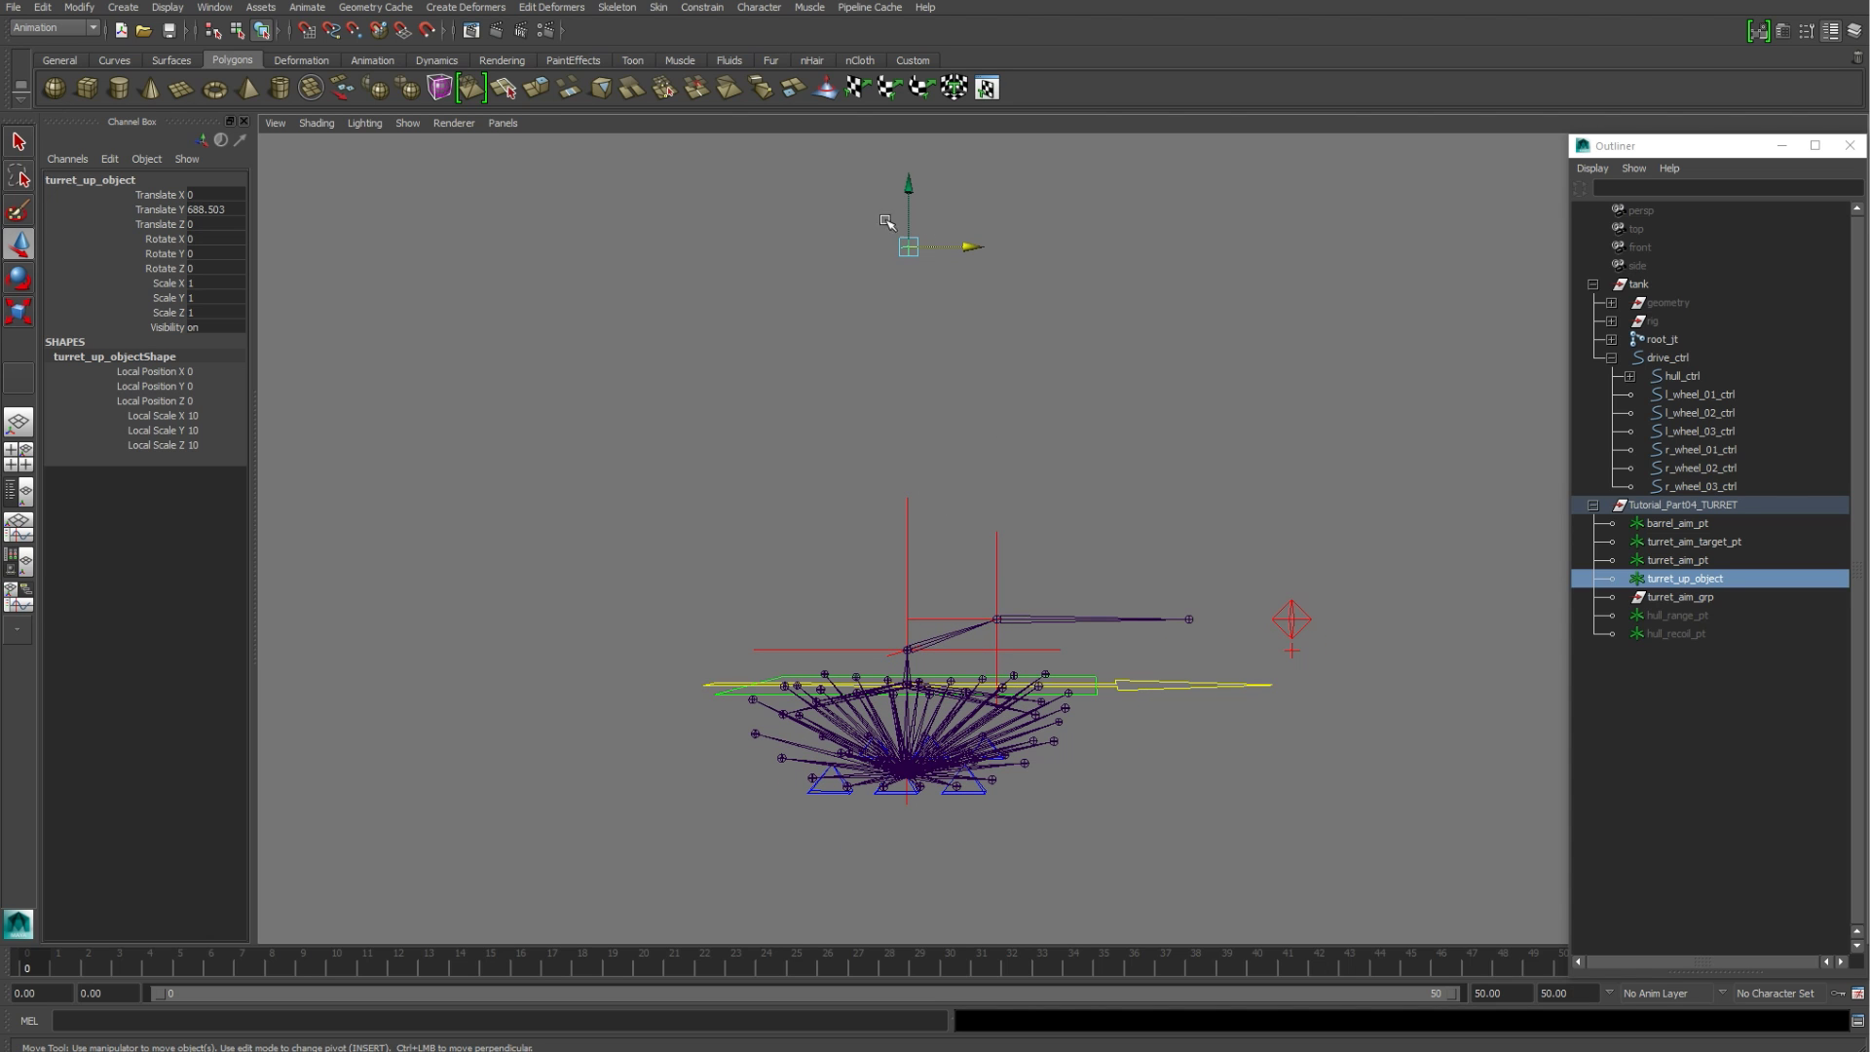
Step: Parent the barrel_aim_pt locator under turret_aim_pt and clear the selection
alt+middle_drag(1052, 592, 996, 455)
scroll(1064, 444, up, 4)
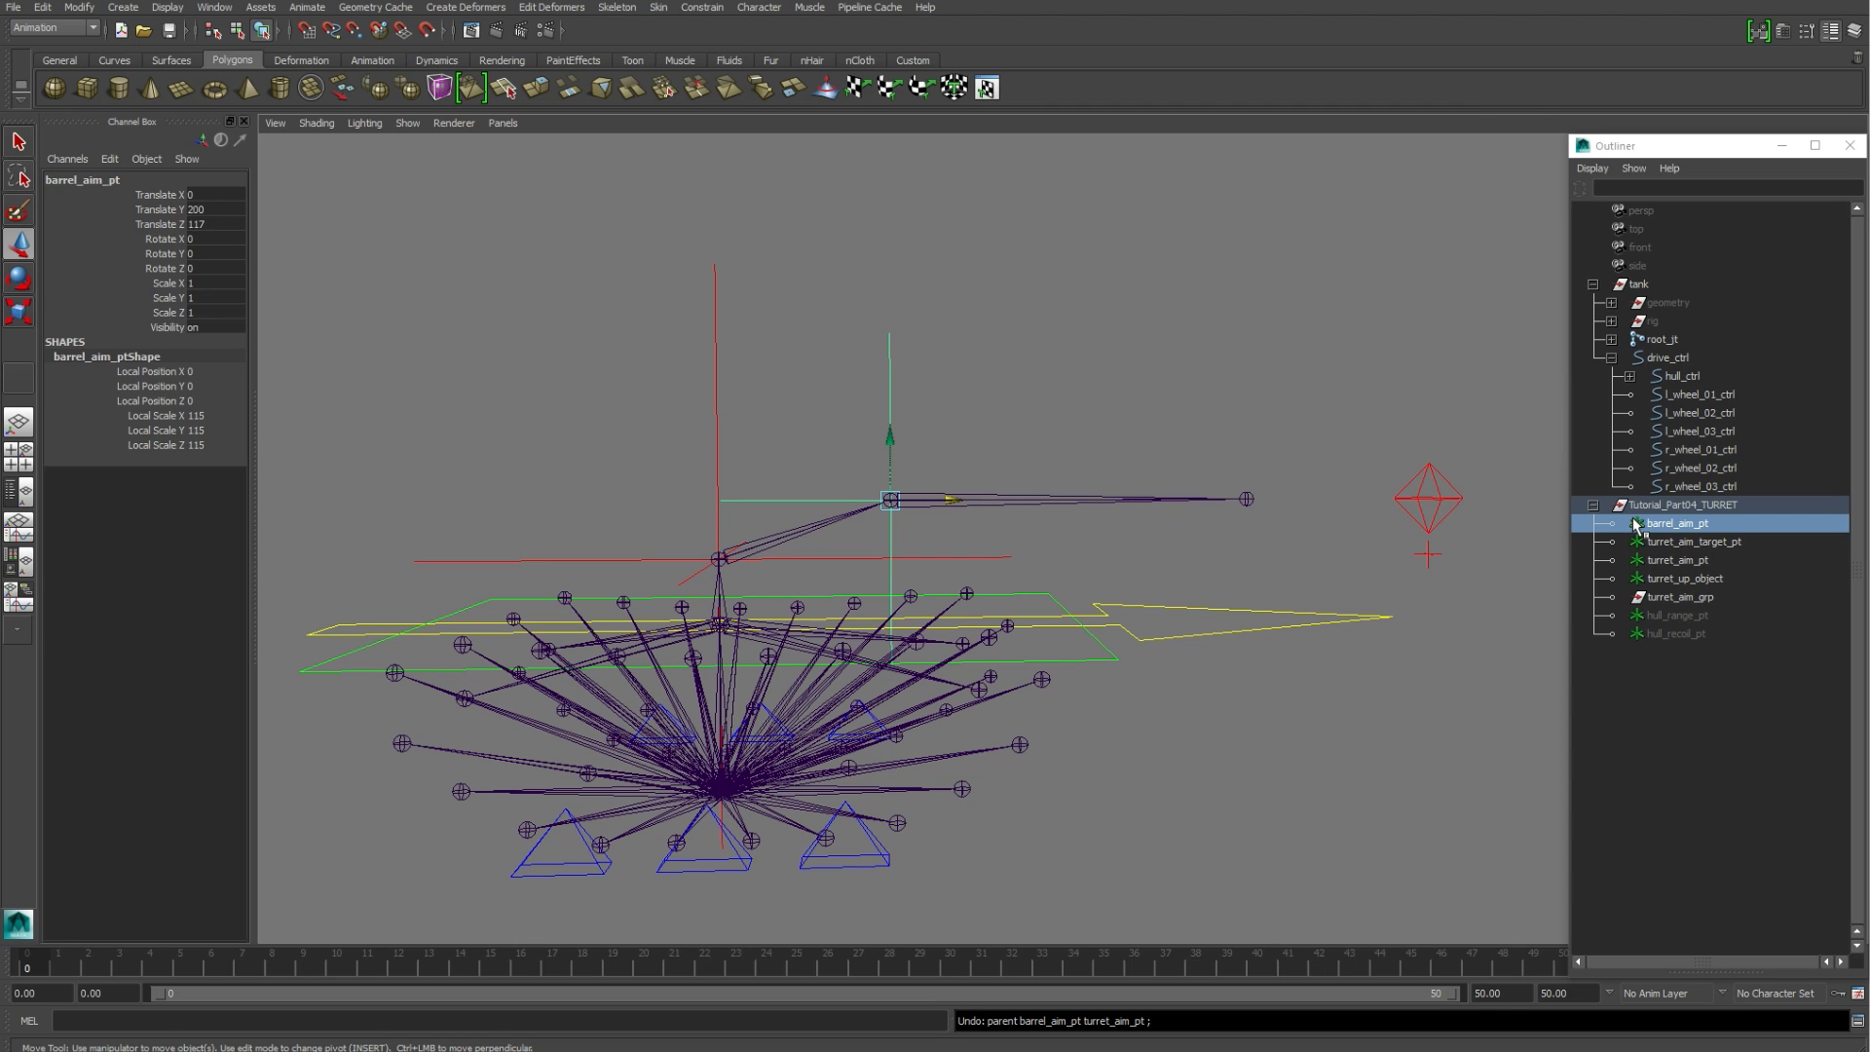
middle_drag(1639, 529, 1651, 574)
click(1273, 376)
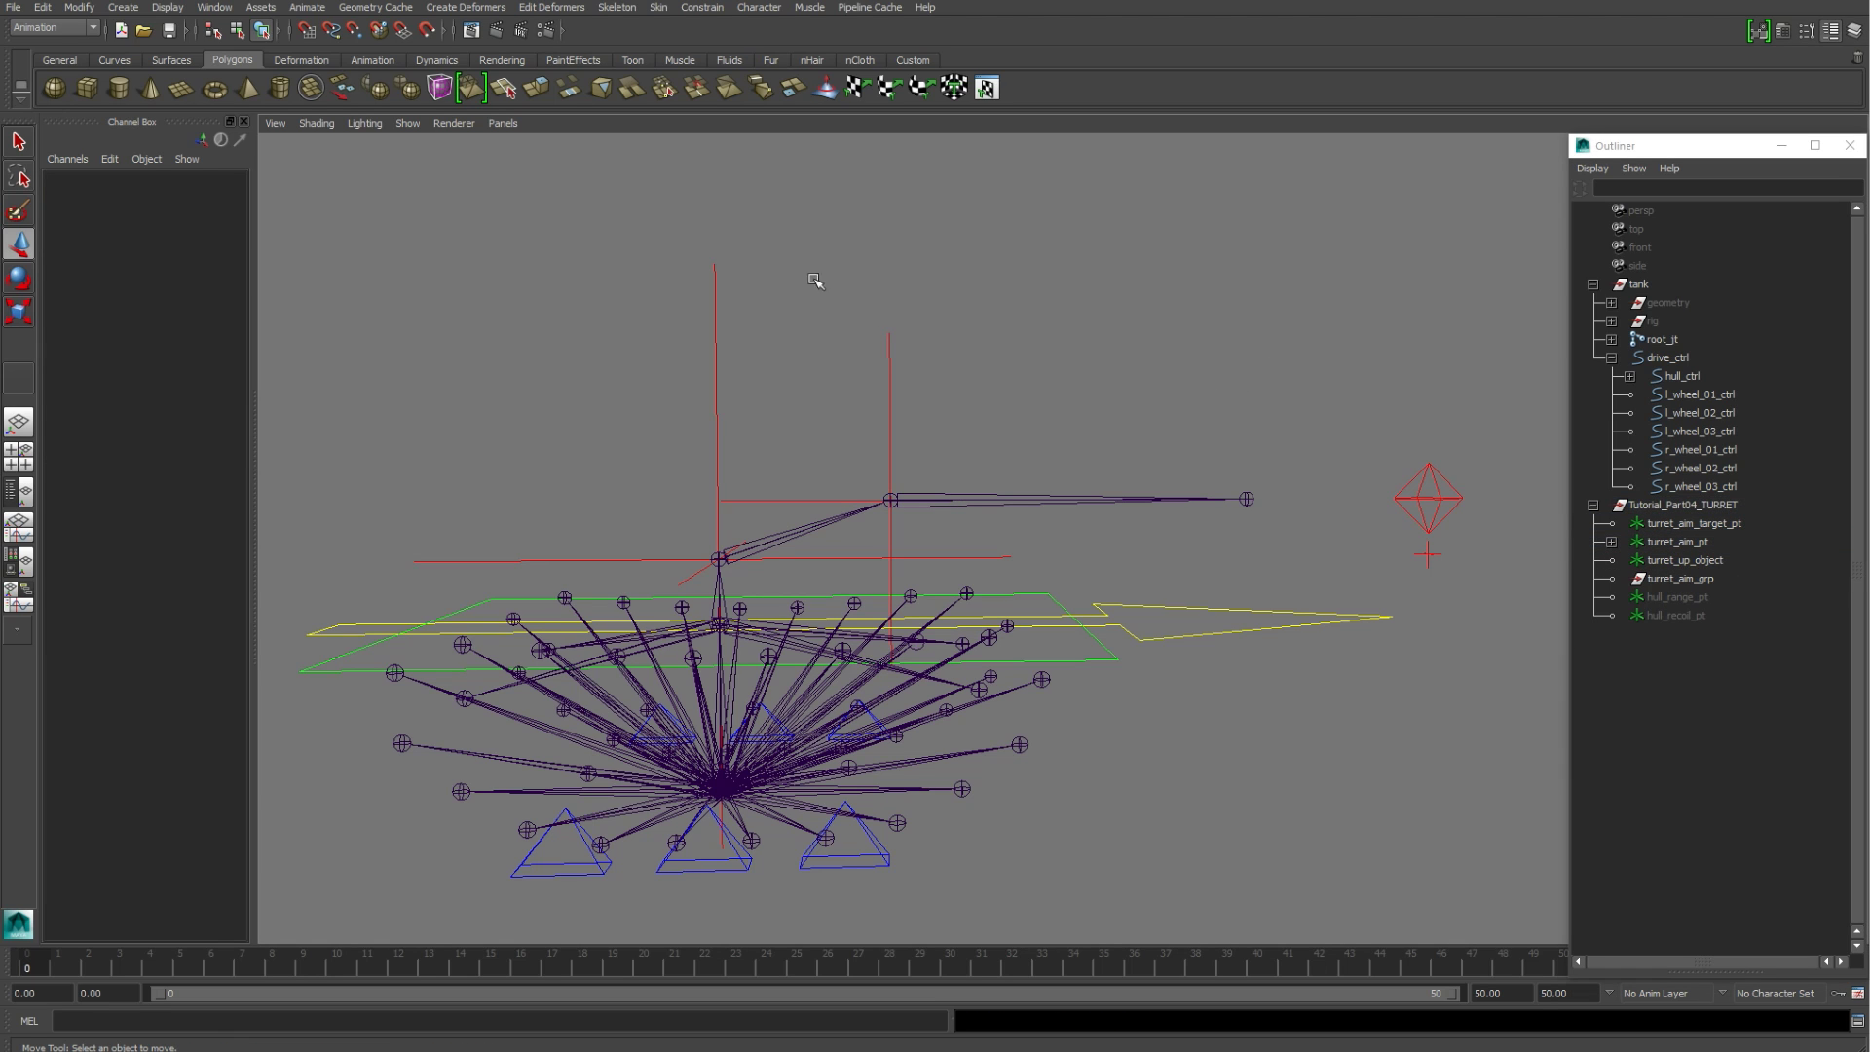
Step: Open the Aim Constraint options, check the axes of barrel_aim_pt, and set the aim vector to 0, 0, 1
click(712, 8)
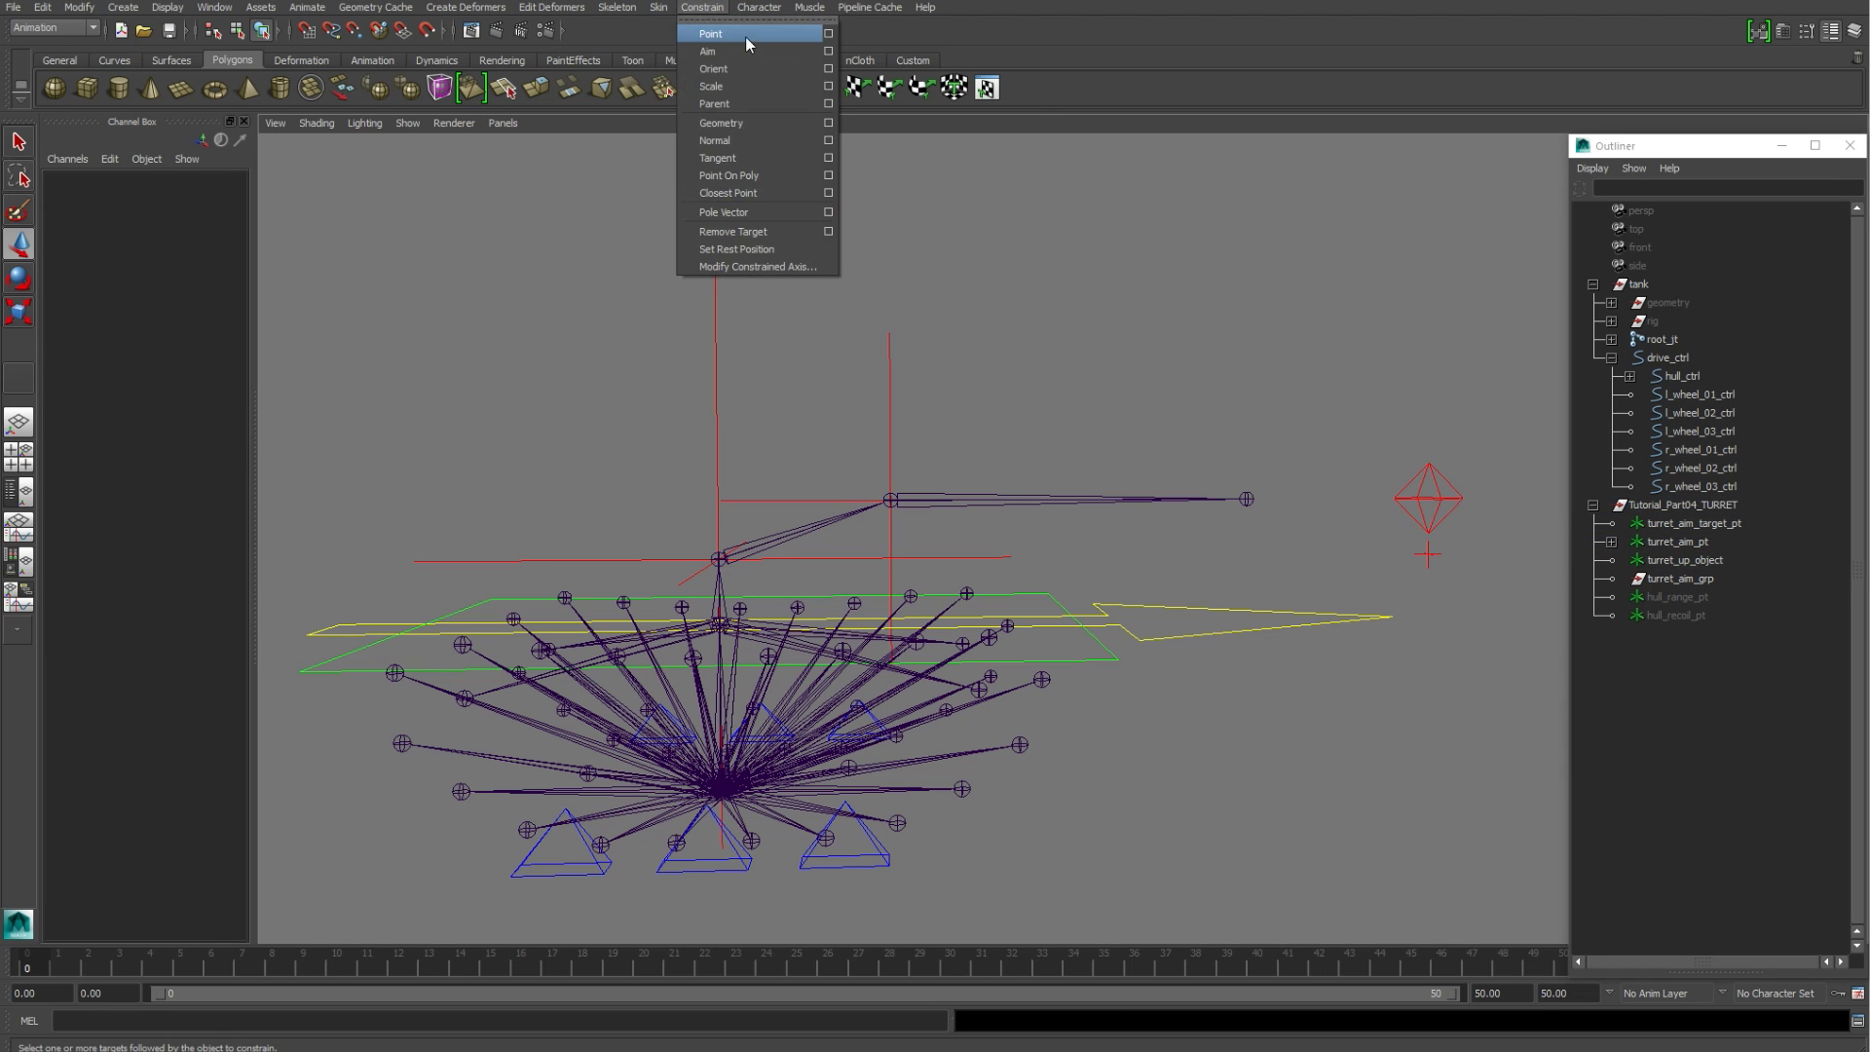
click(829, 54)
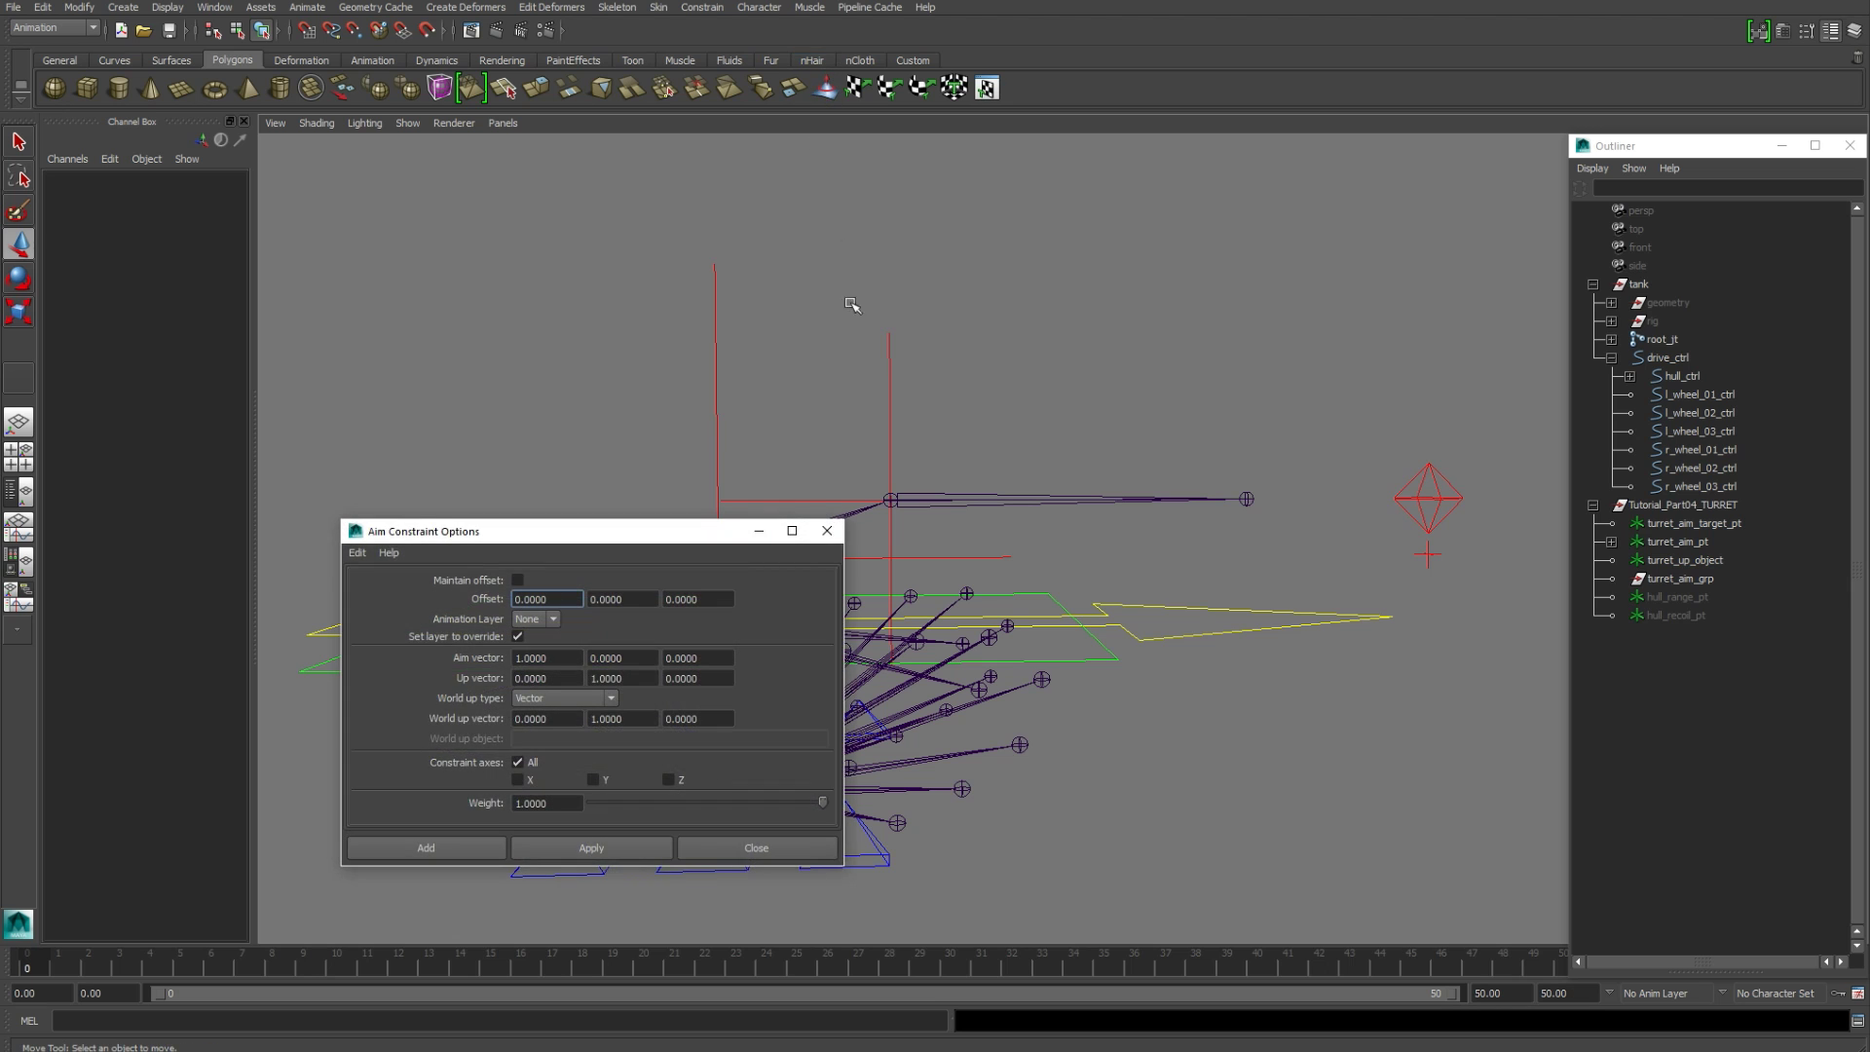
alt+middle_drag(1000, 473, 899, 366)
click(800, 324)
mouse_move(1090, 470)
alt+middle_down()
mouse_move(1007, 464)
mouse_move(1088, 452)
alt+middle_up()
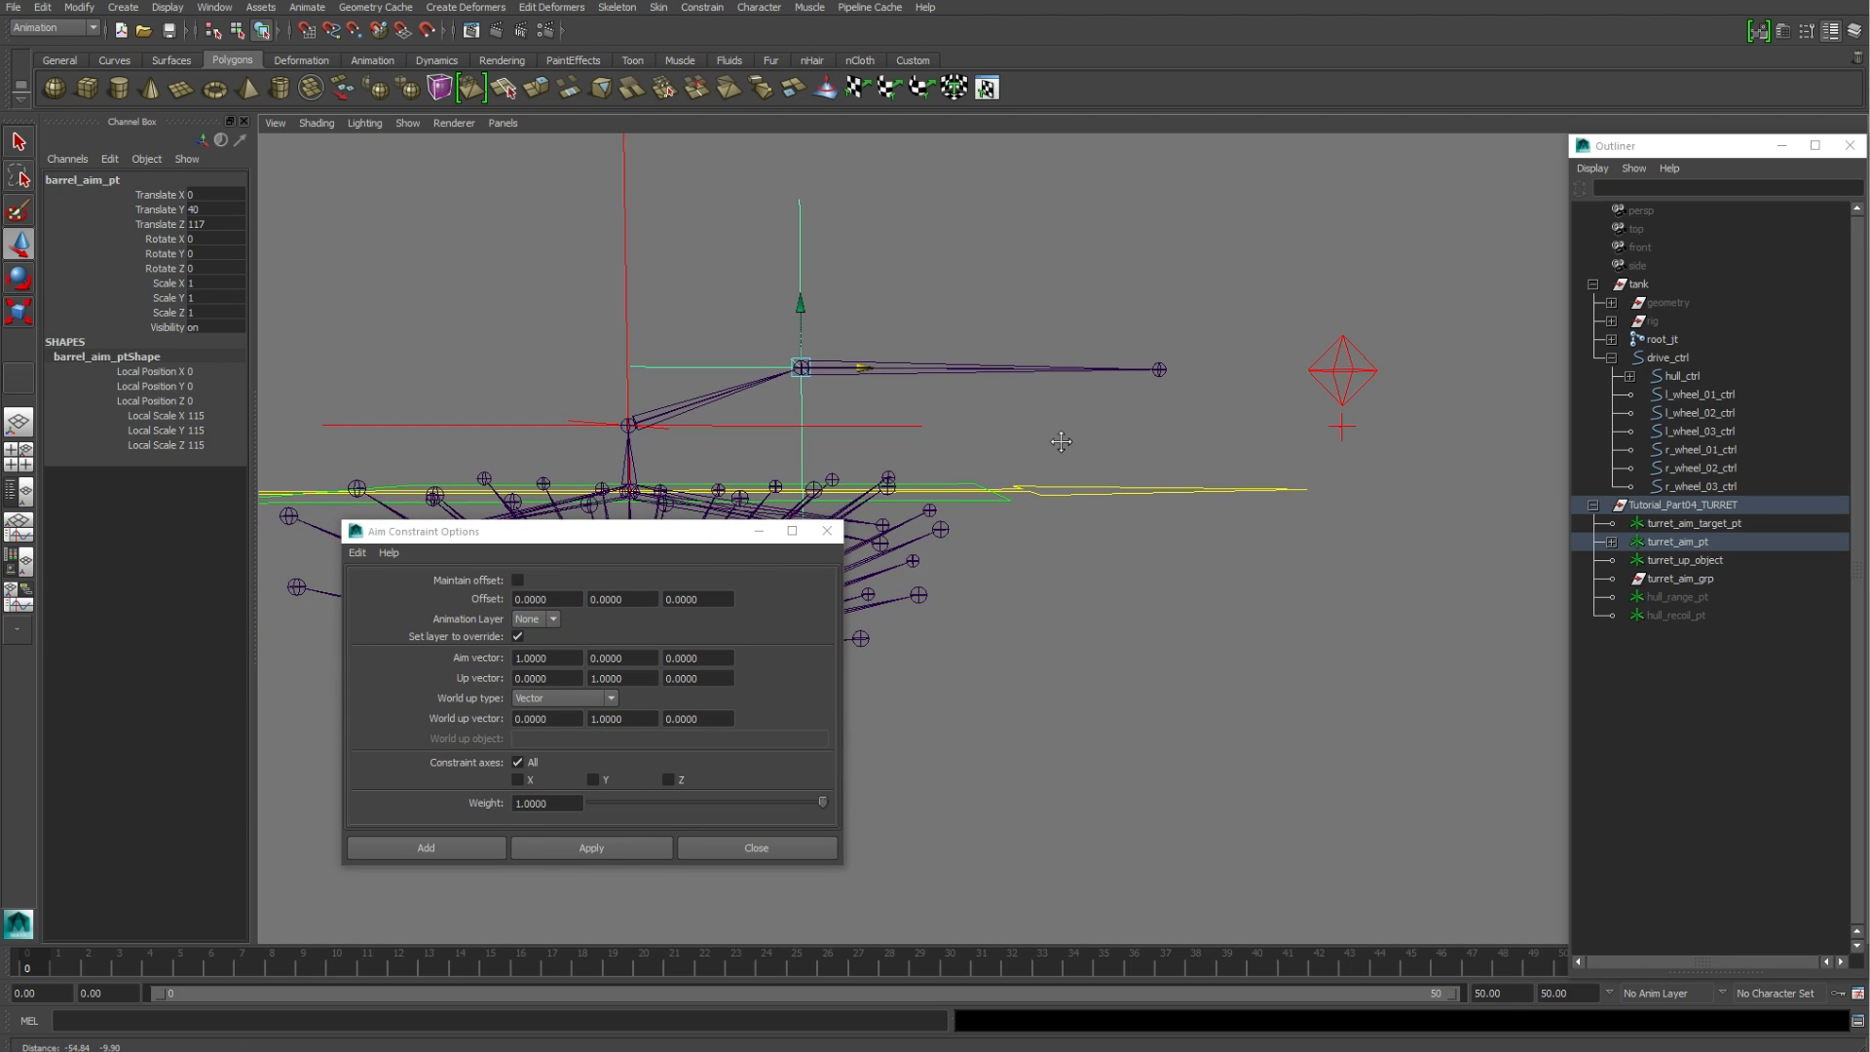
click(1367, 348)
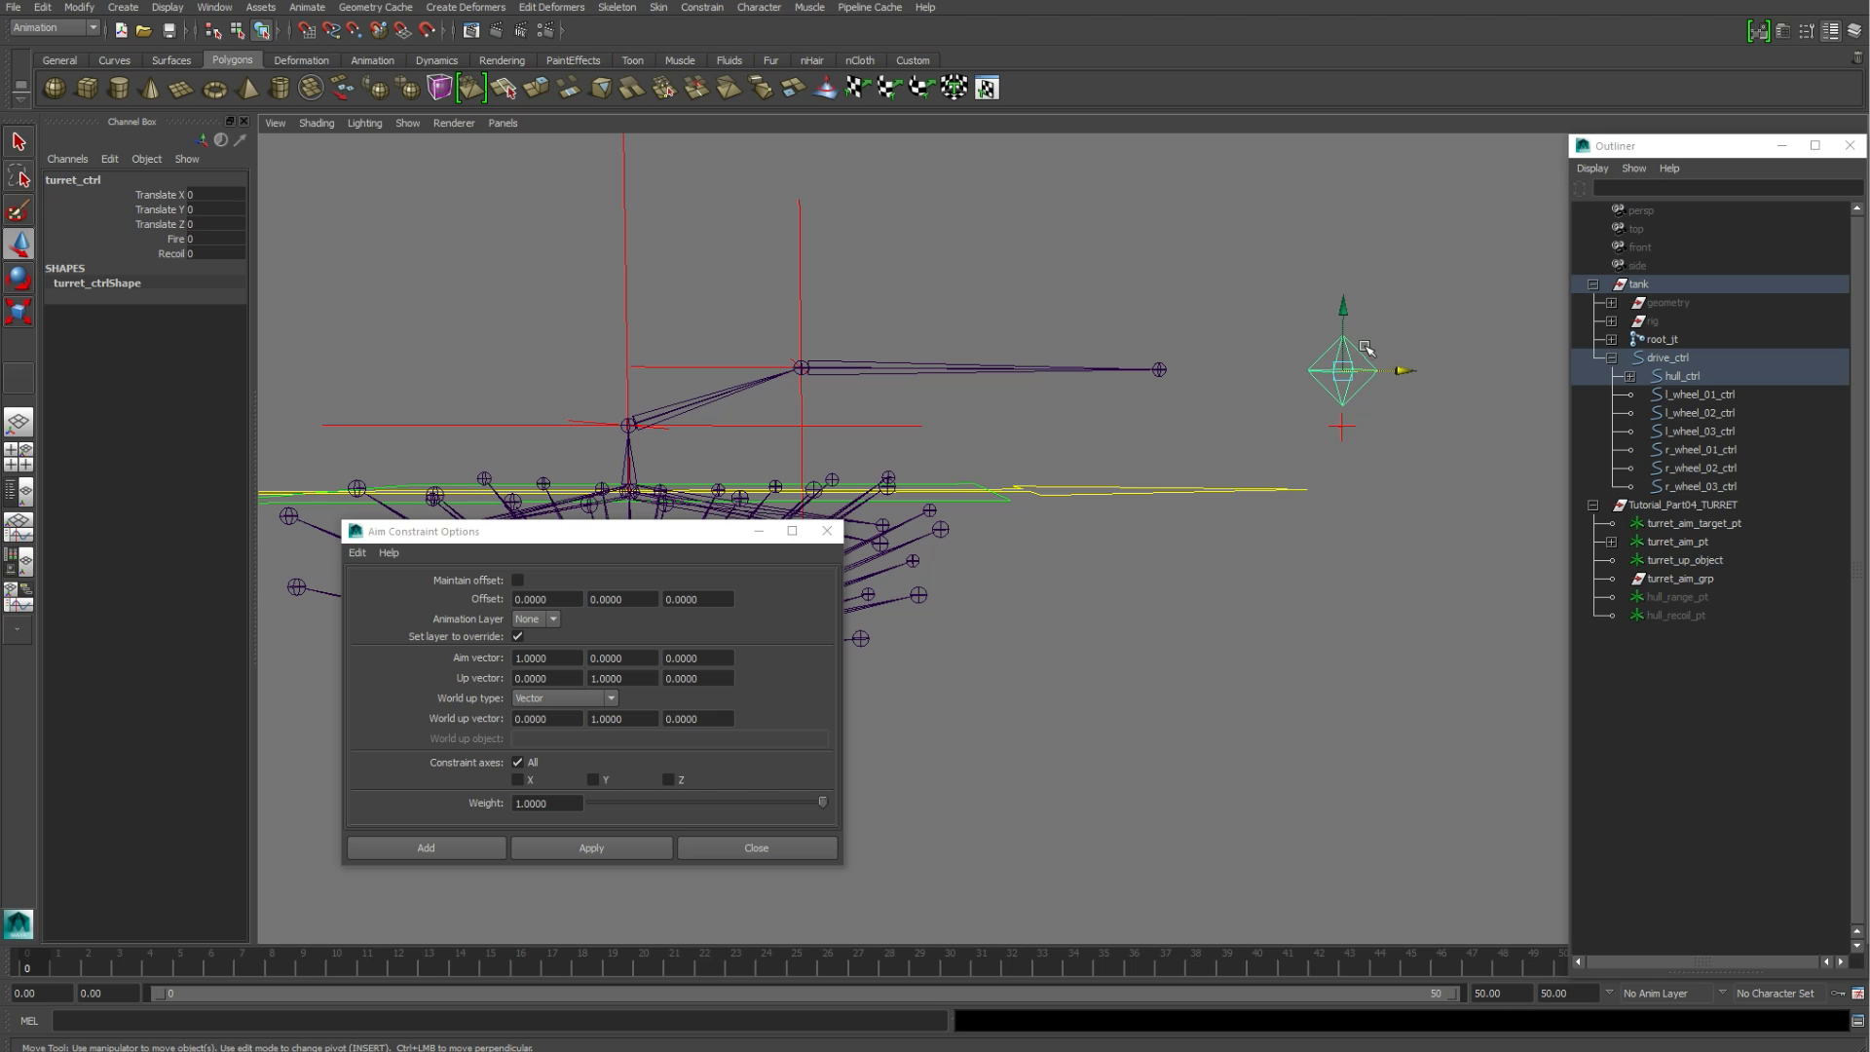
click(799, 263)
alt+drag(853, 366, 887, 401)
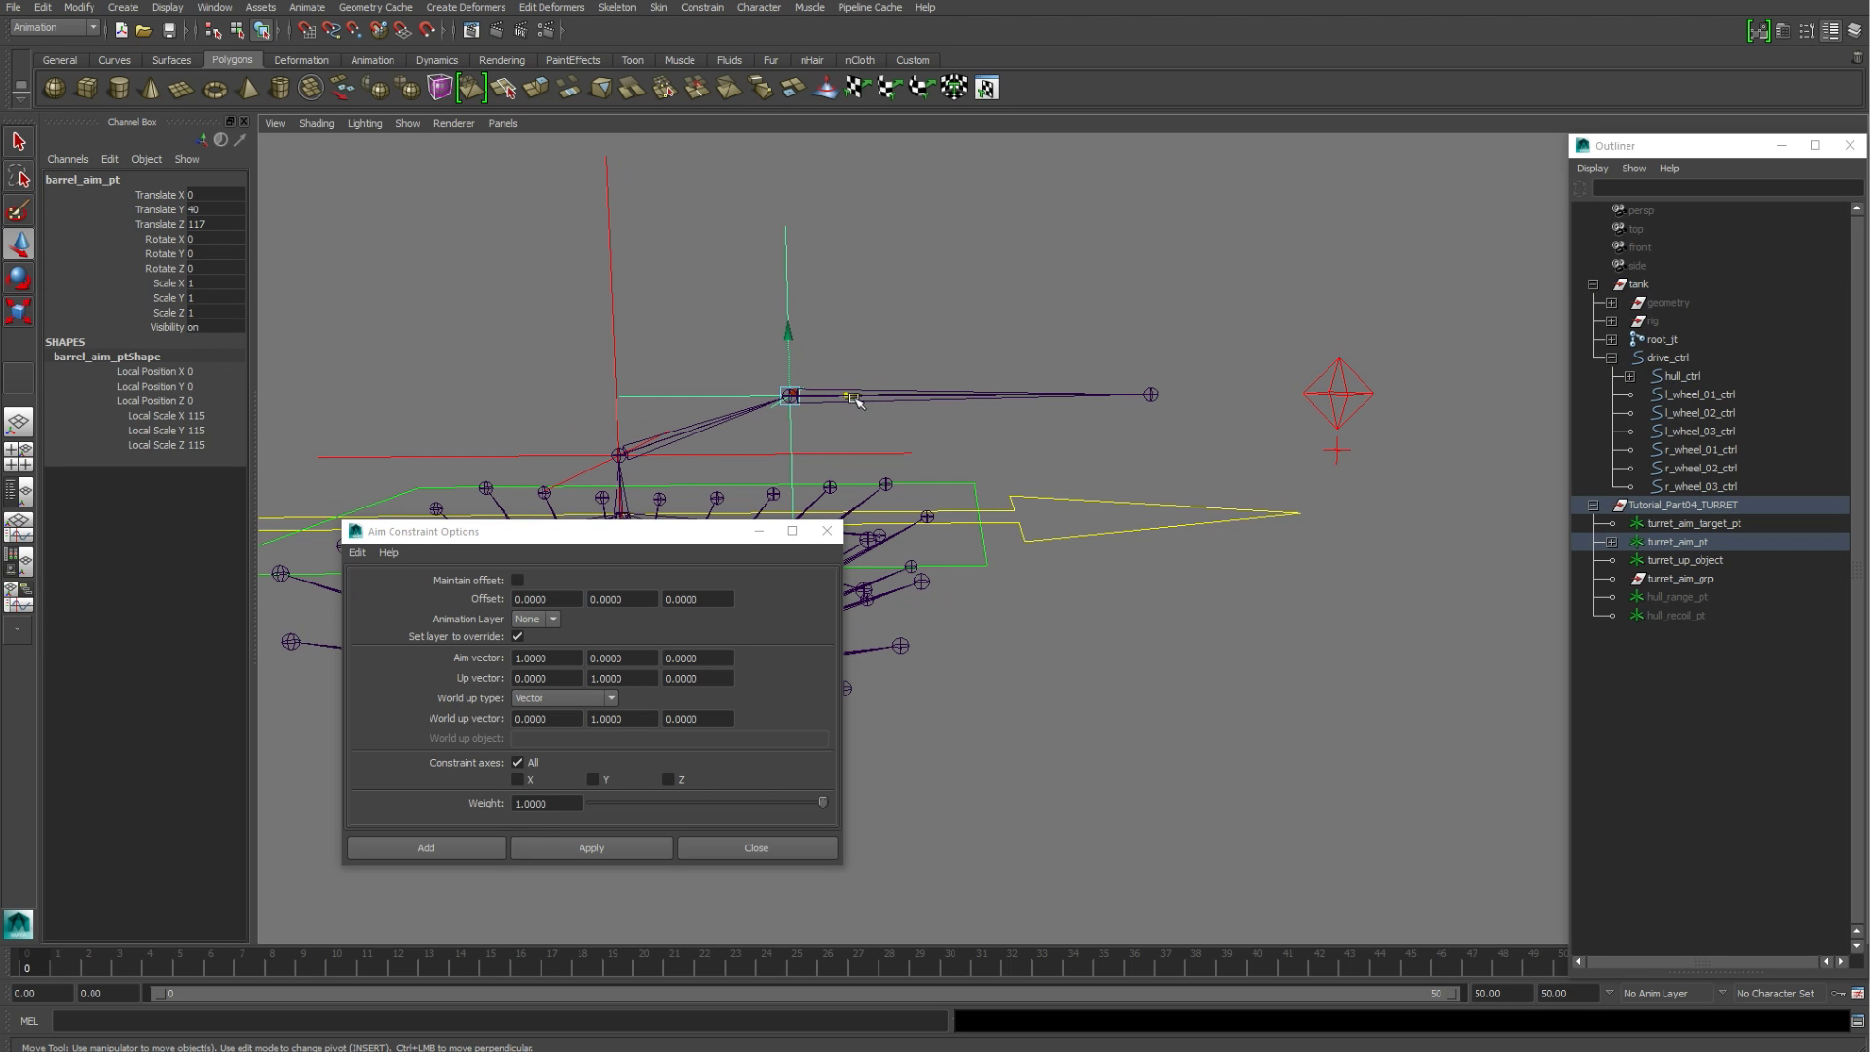
drag(562, 660, 507, 660)
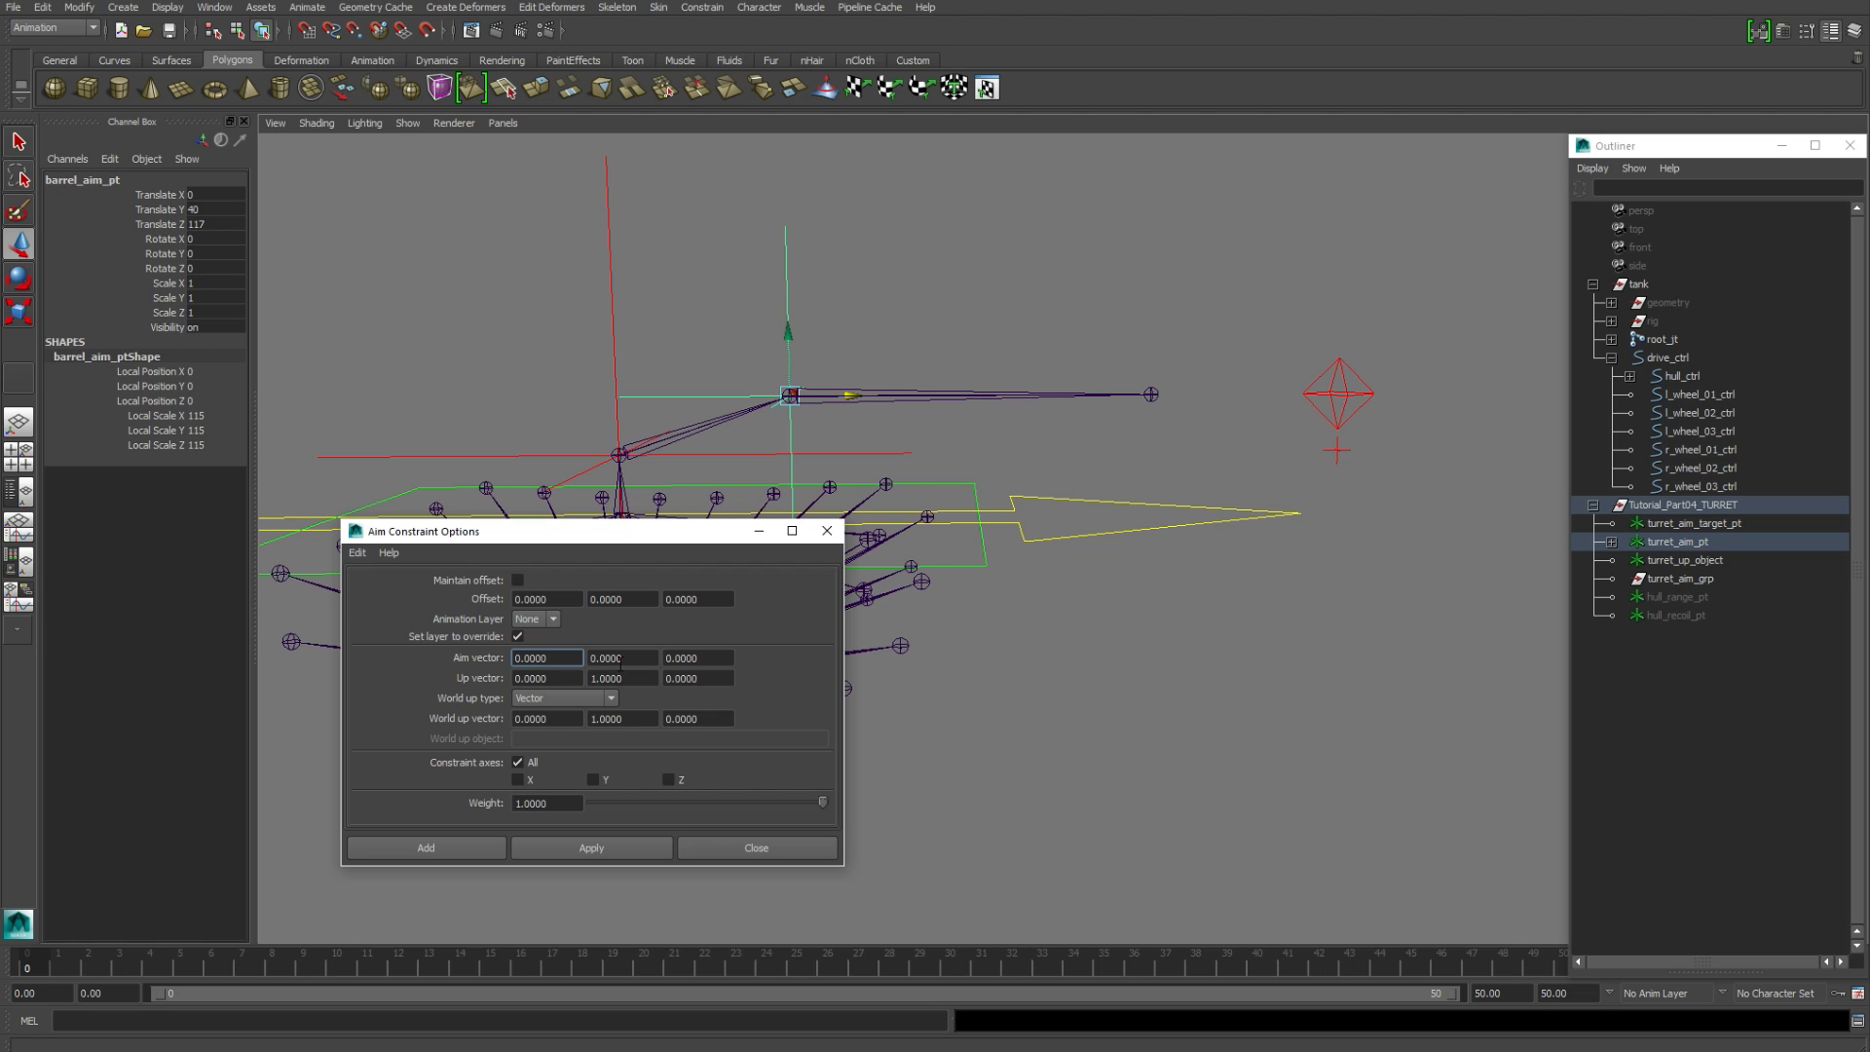
drag(712, 659, 604, 679)
text(1)
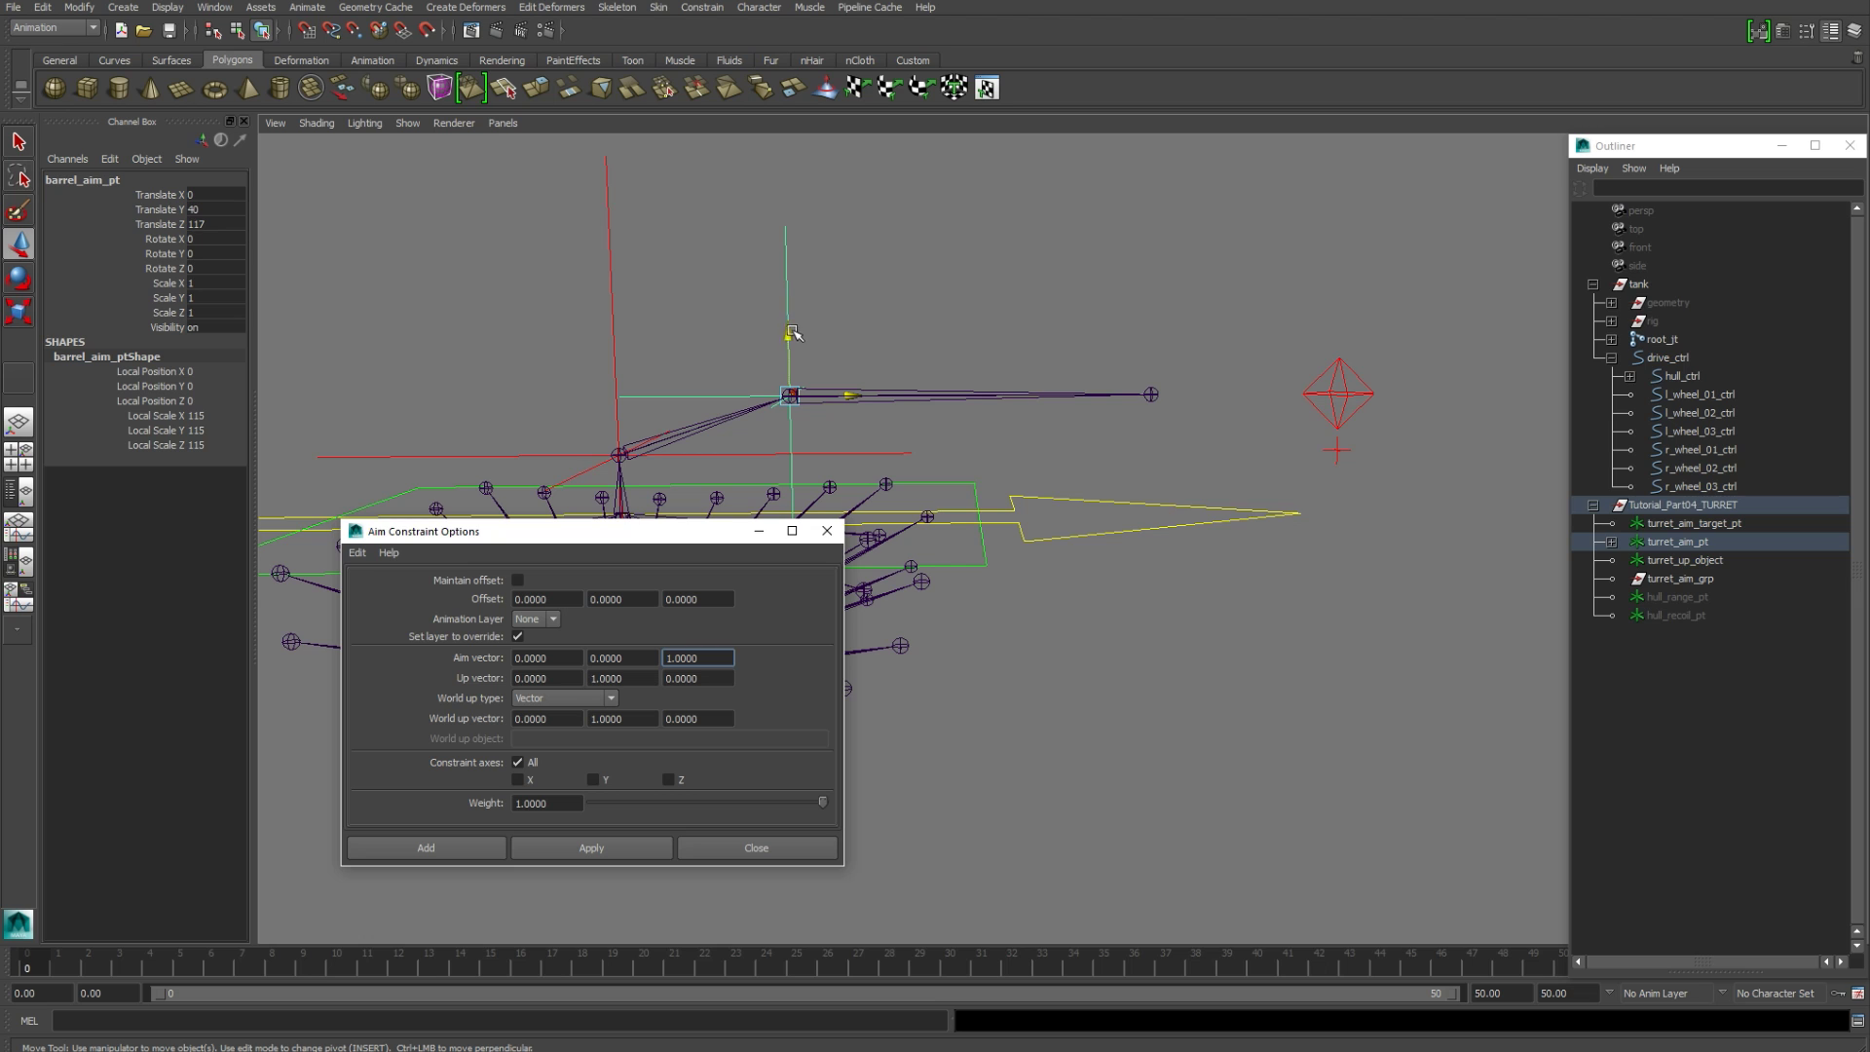
Step: Set the aim constraint's world up type to Object up
scroll(918, 345, down, 5)
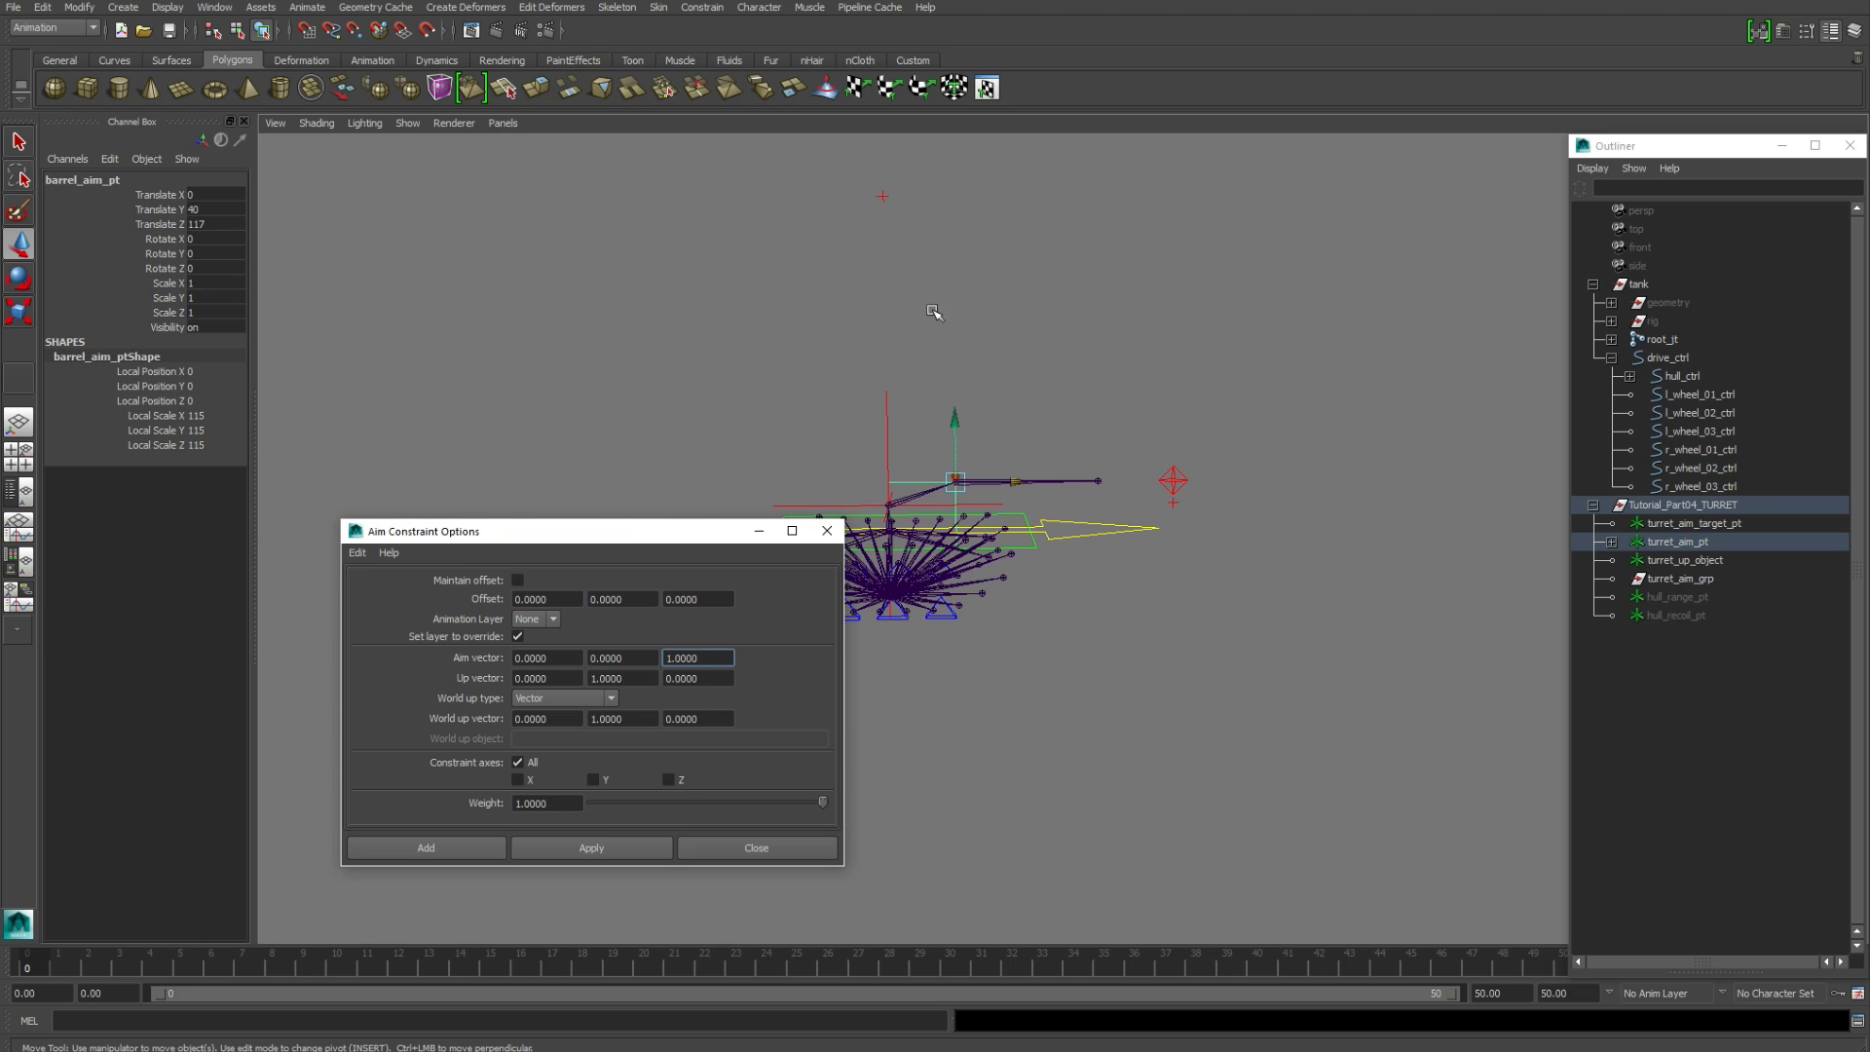
scroll(915, 284, up, 5)
click(592, 699)
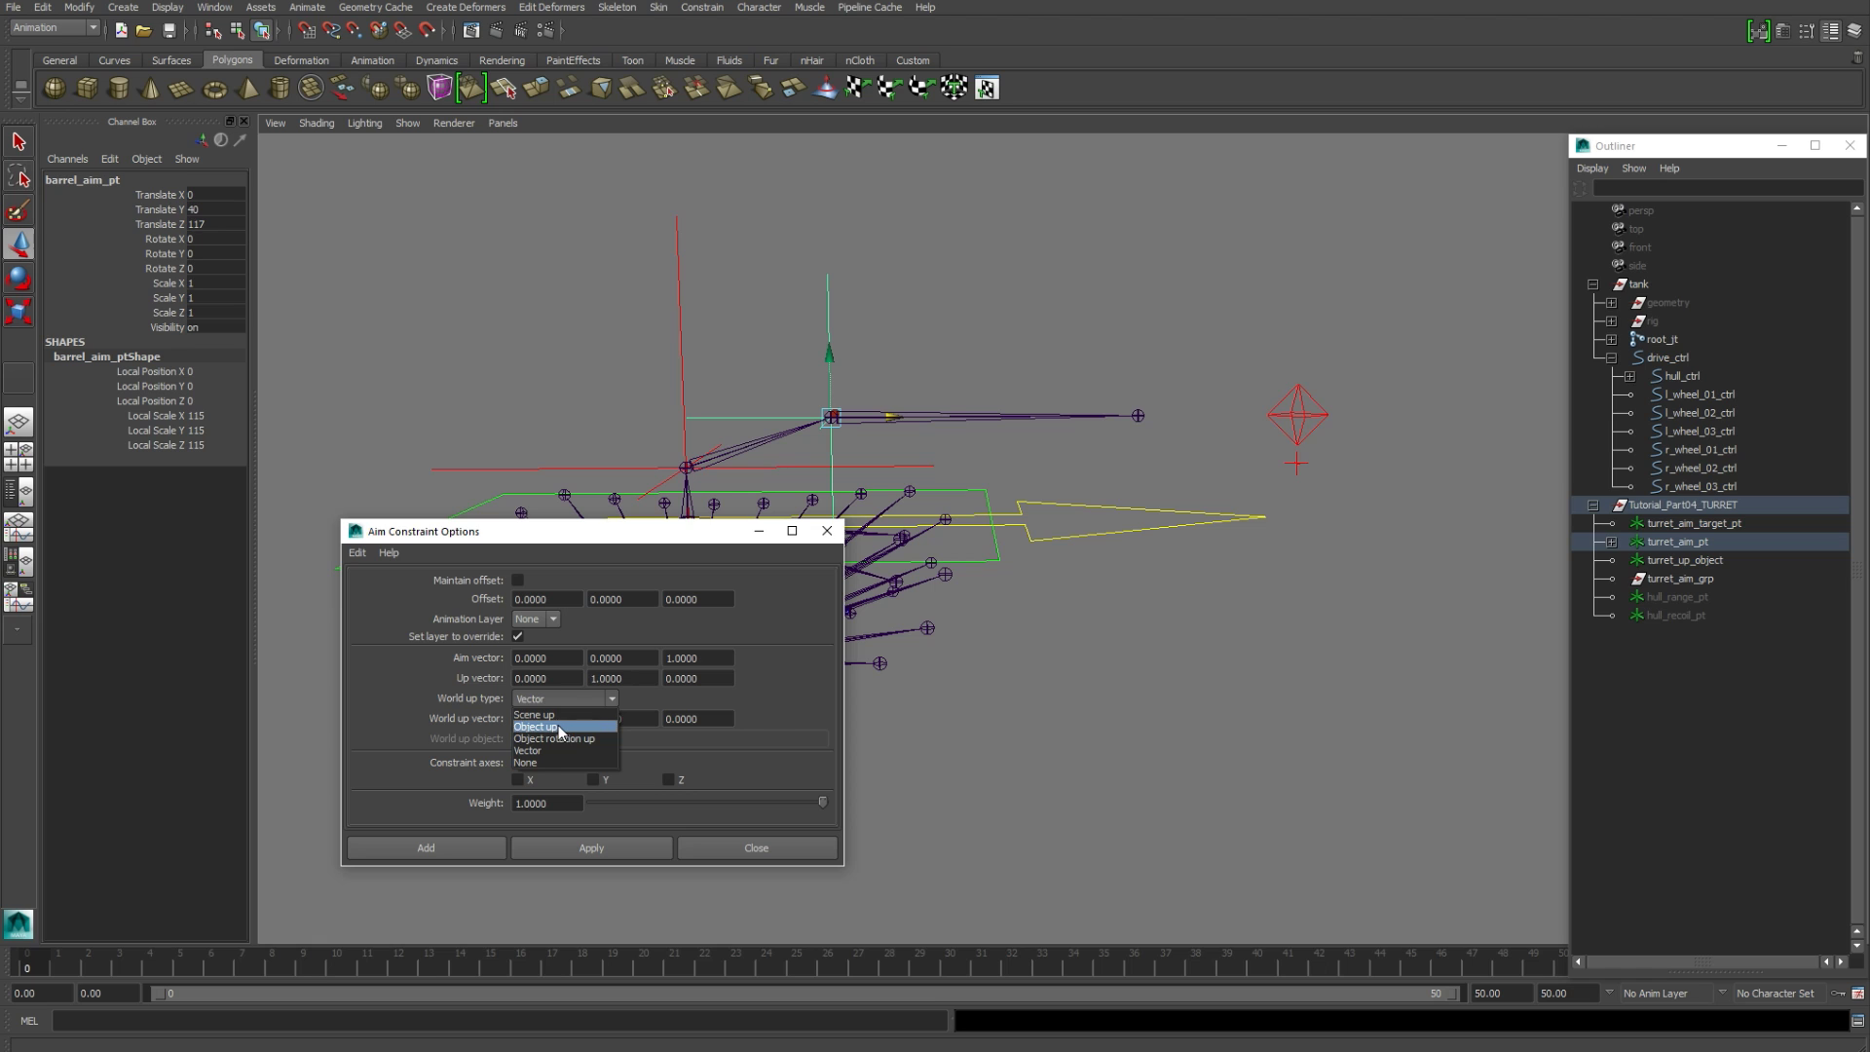
click(559, 726)
Step: Set the aim constraint's world up object to turret_up_object, copying the name from the locator above the tank
scroll(896, 292, down, 5)
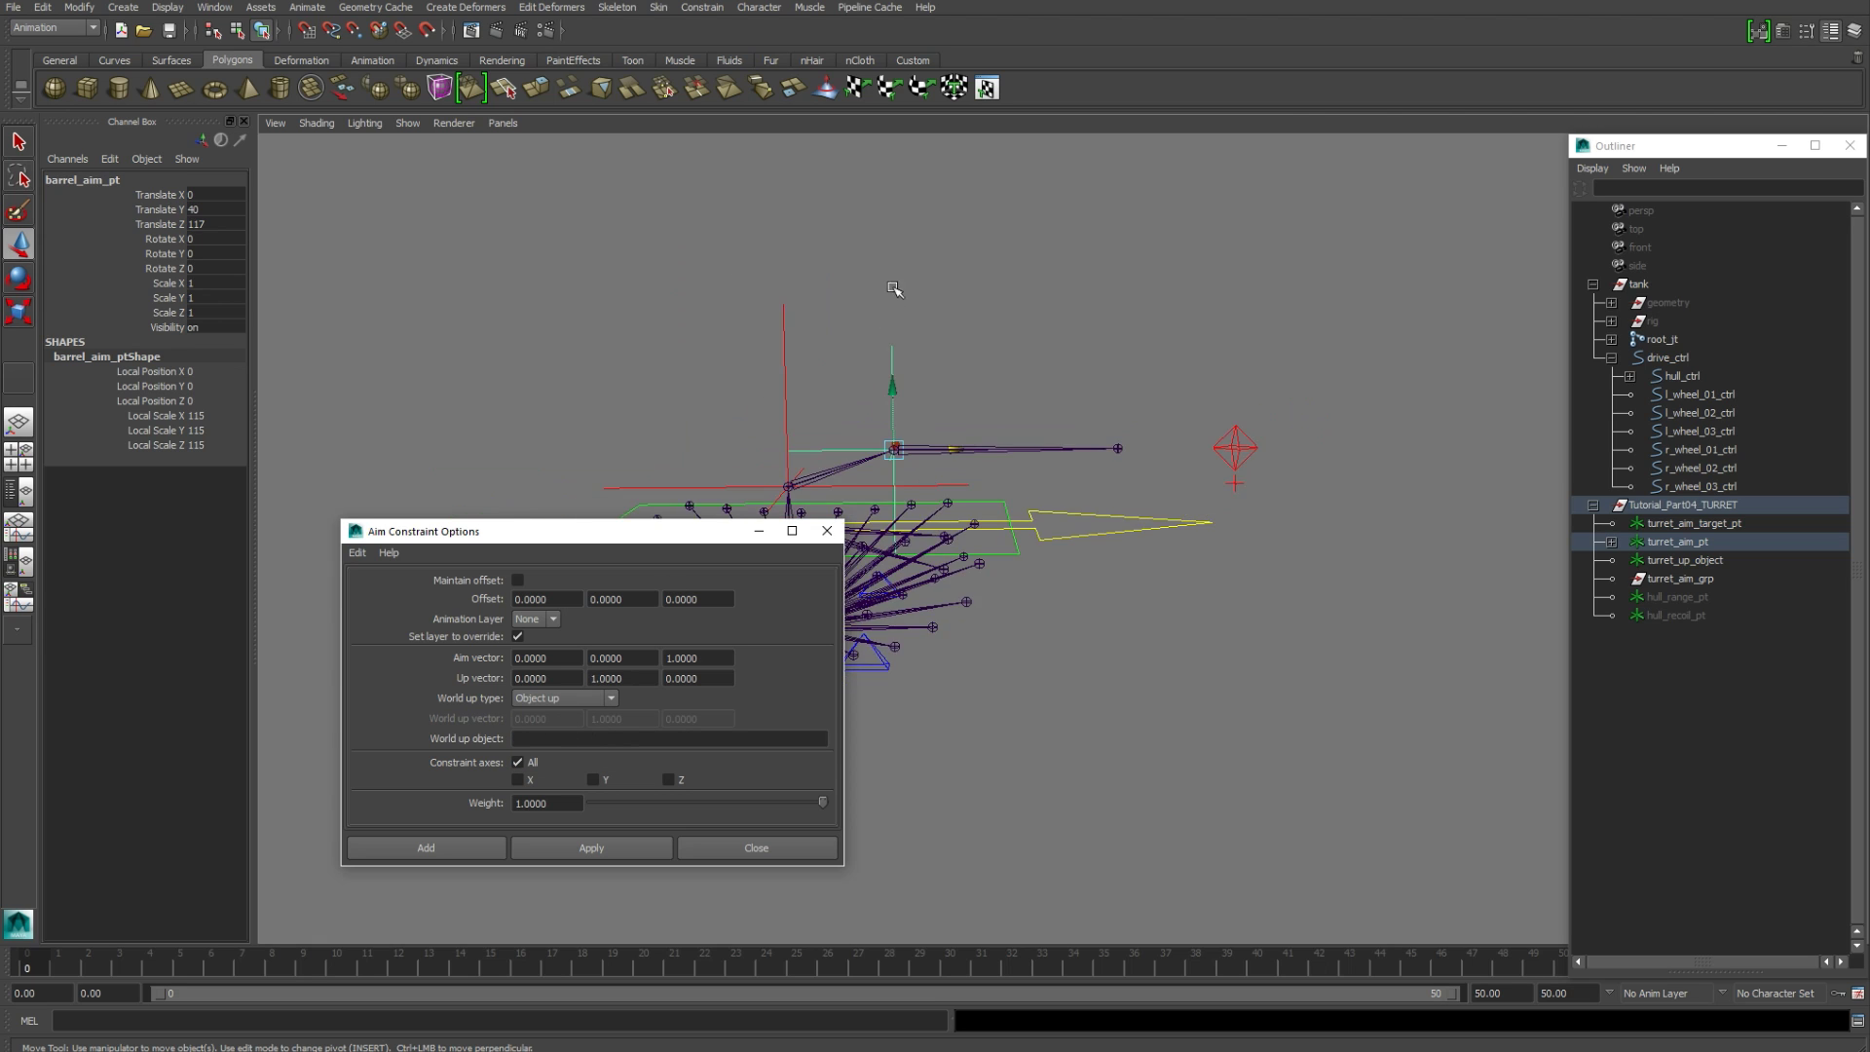
drag(822, 166, 925, 234)
double_click(103, 181)
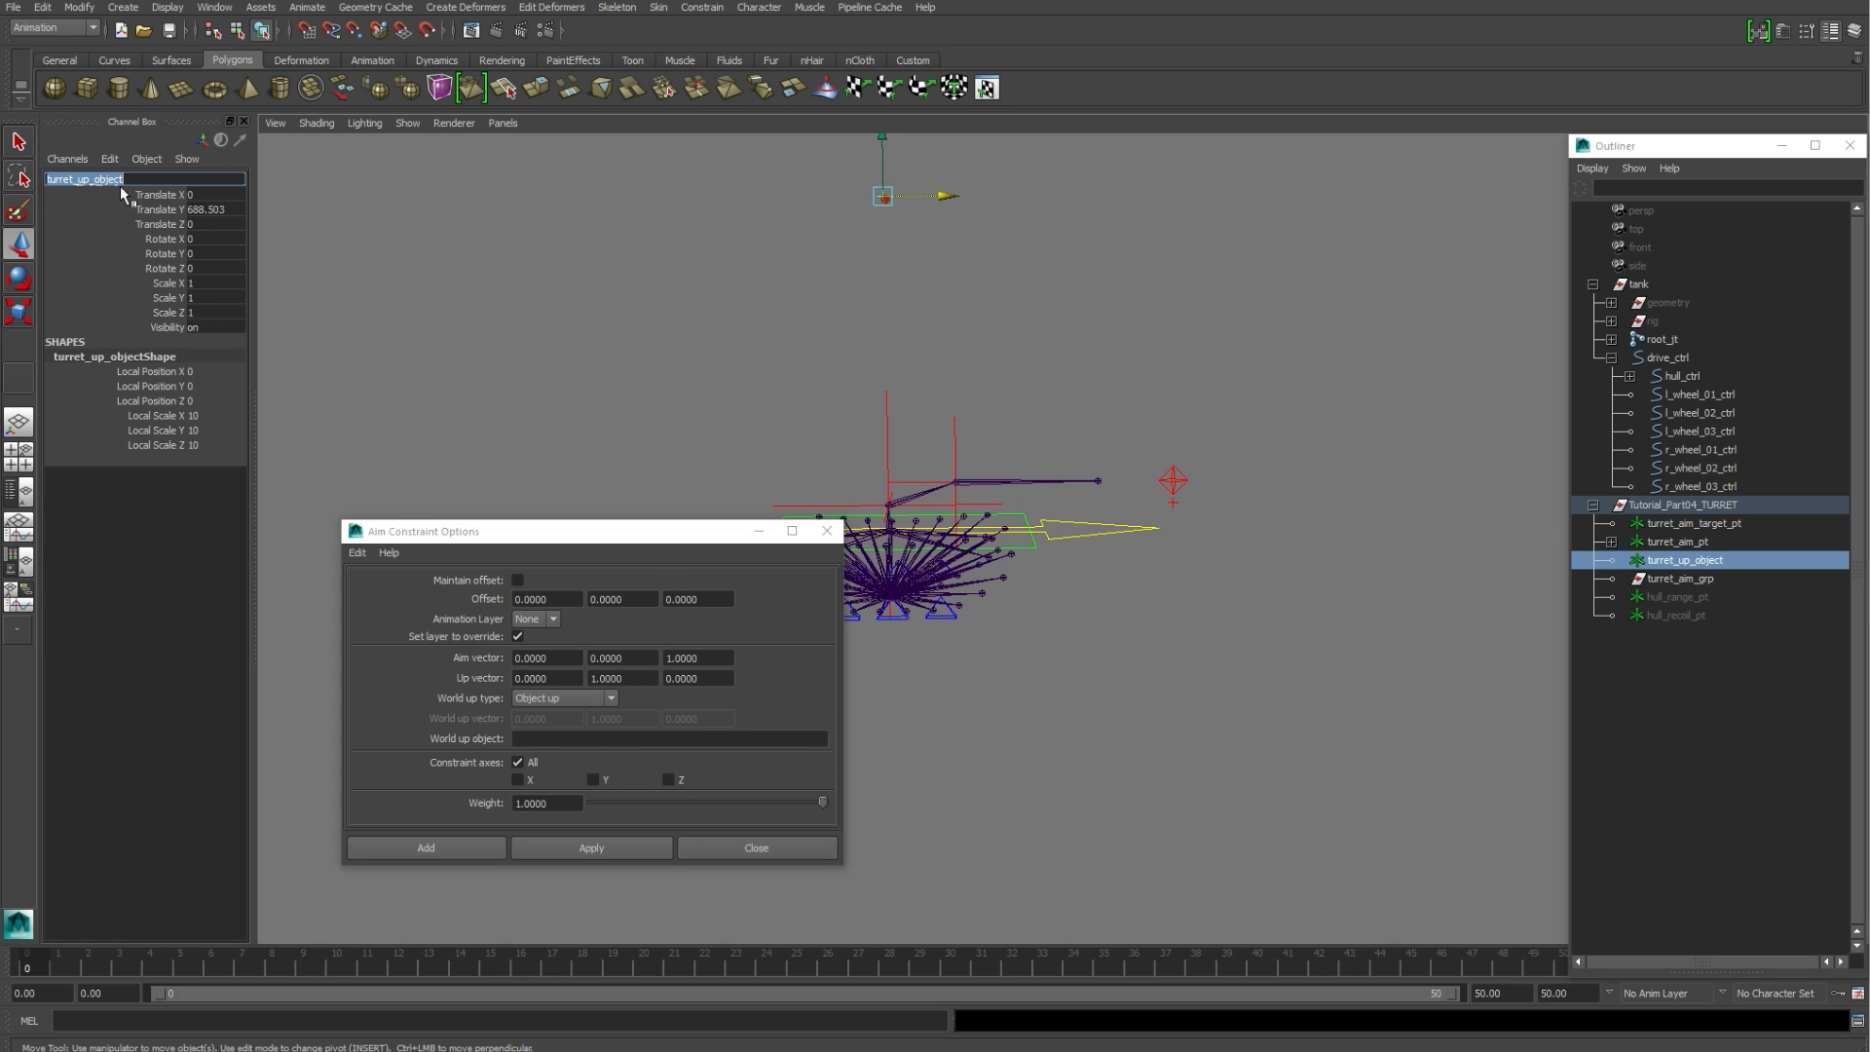
key(ctrl+c)
click(574, 738)
key(ctrl+v)
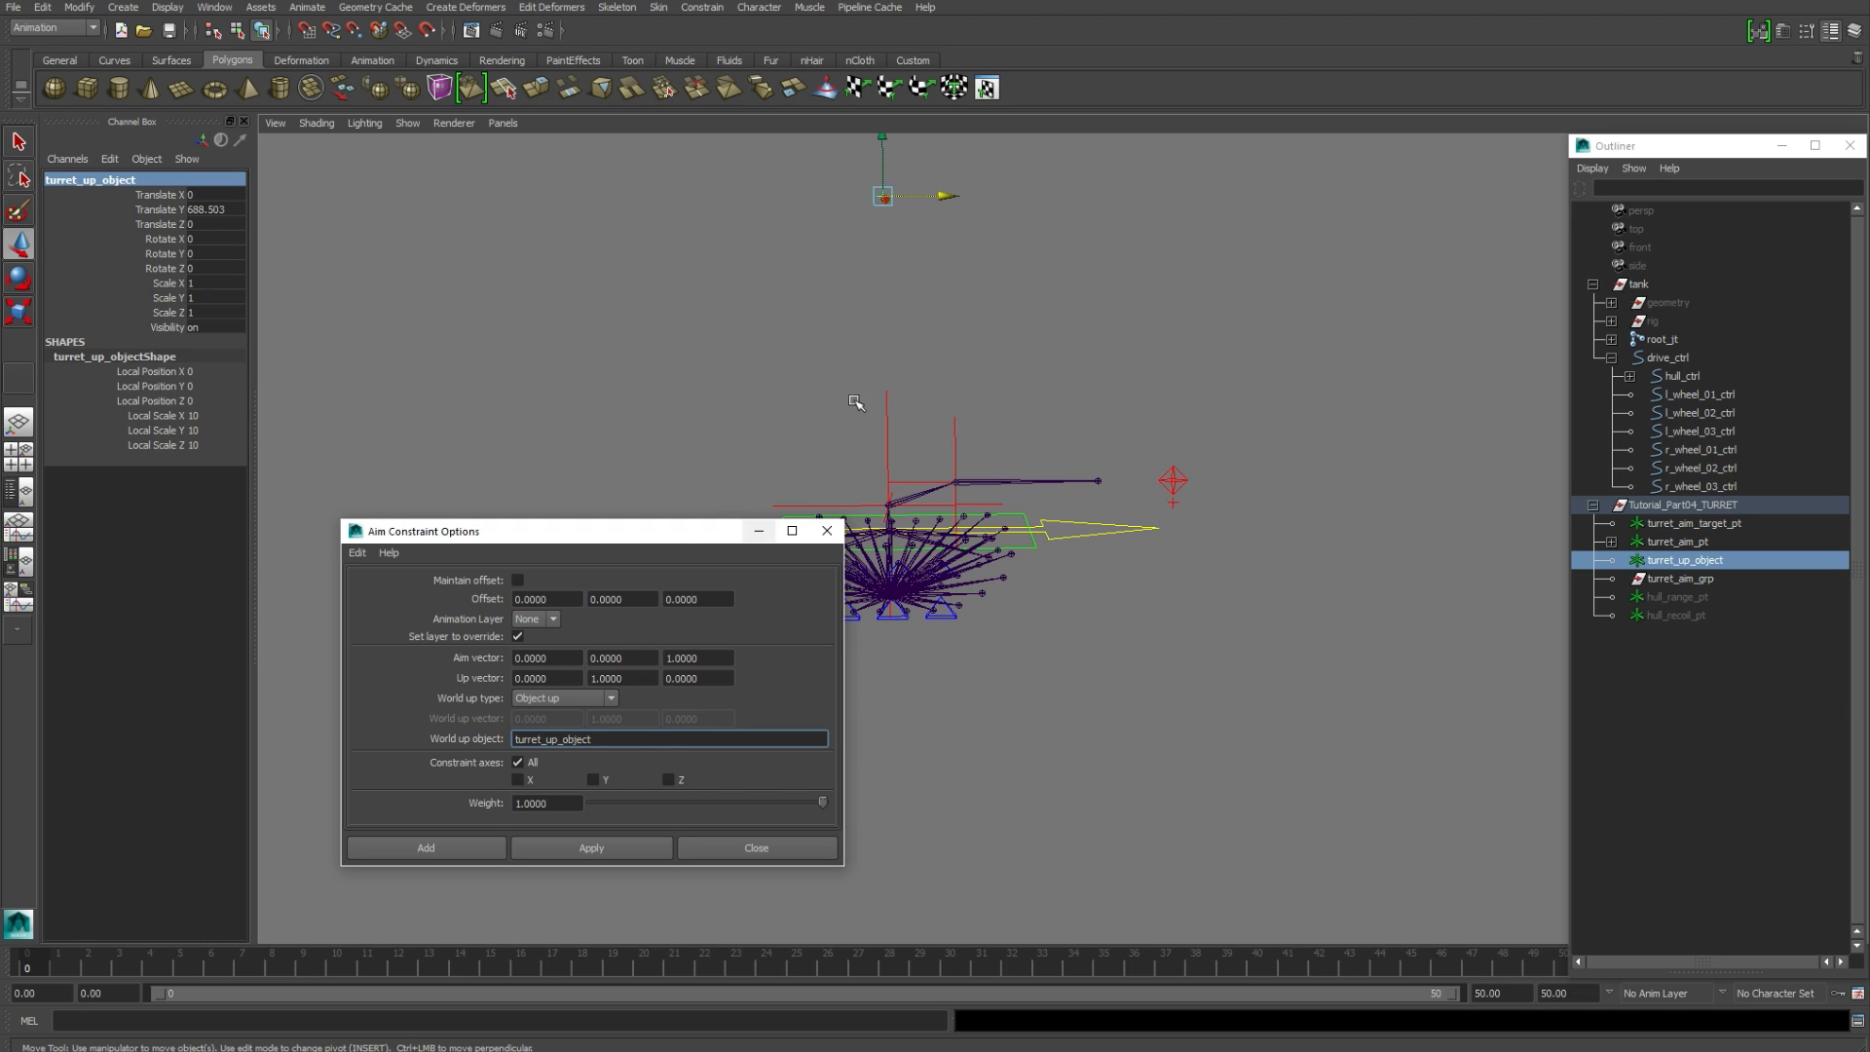
Step: Aim-constrain the barrel_aim_pt locator to turret_ctrl with the current aim settings
click(894, 370)
scroll(910, 354, up, 4)
click(1242, 416)
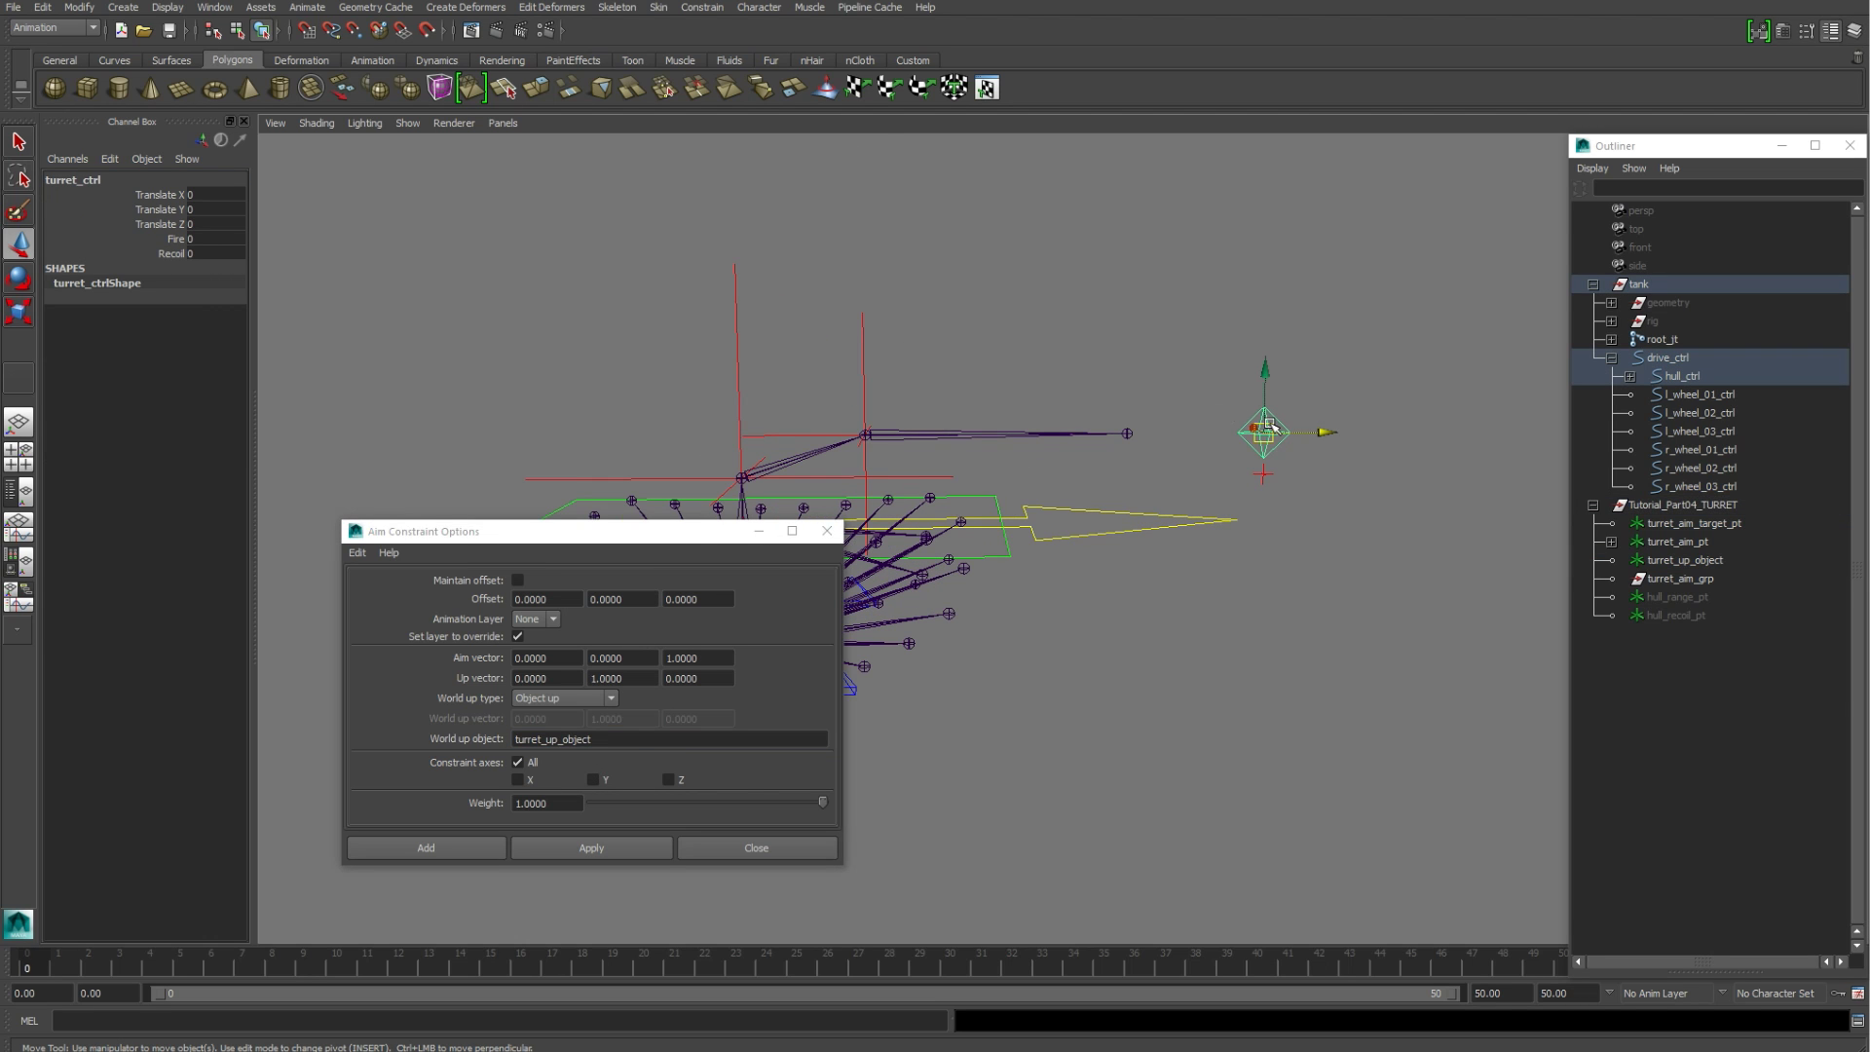
drag(934, 364, 937, 364)
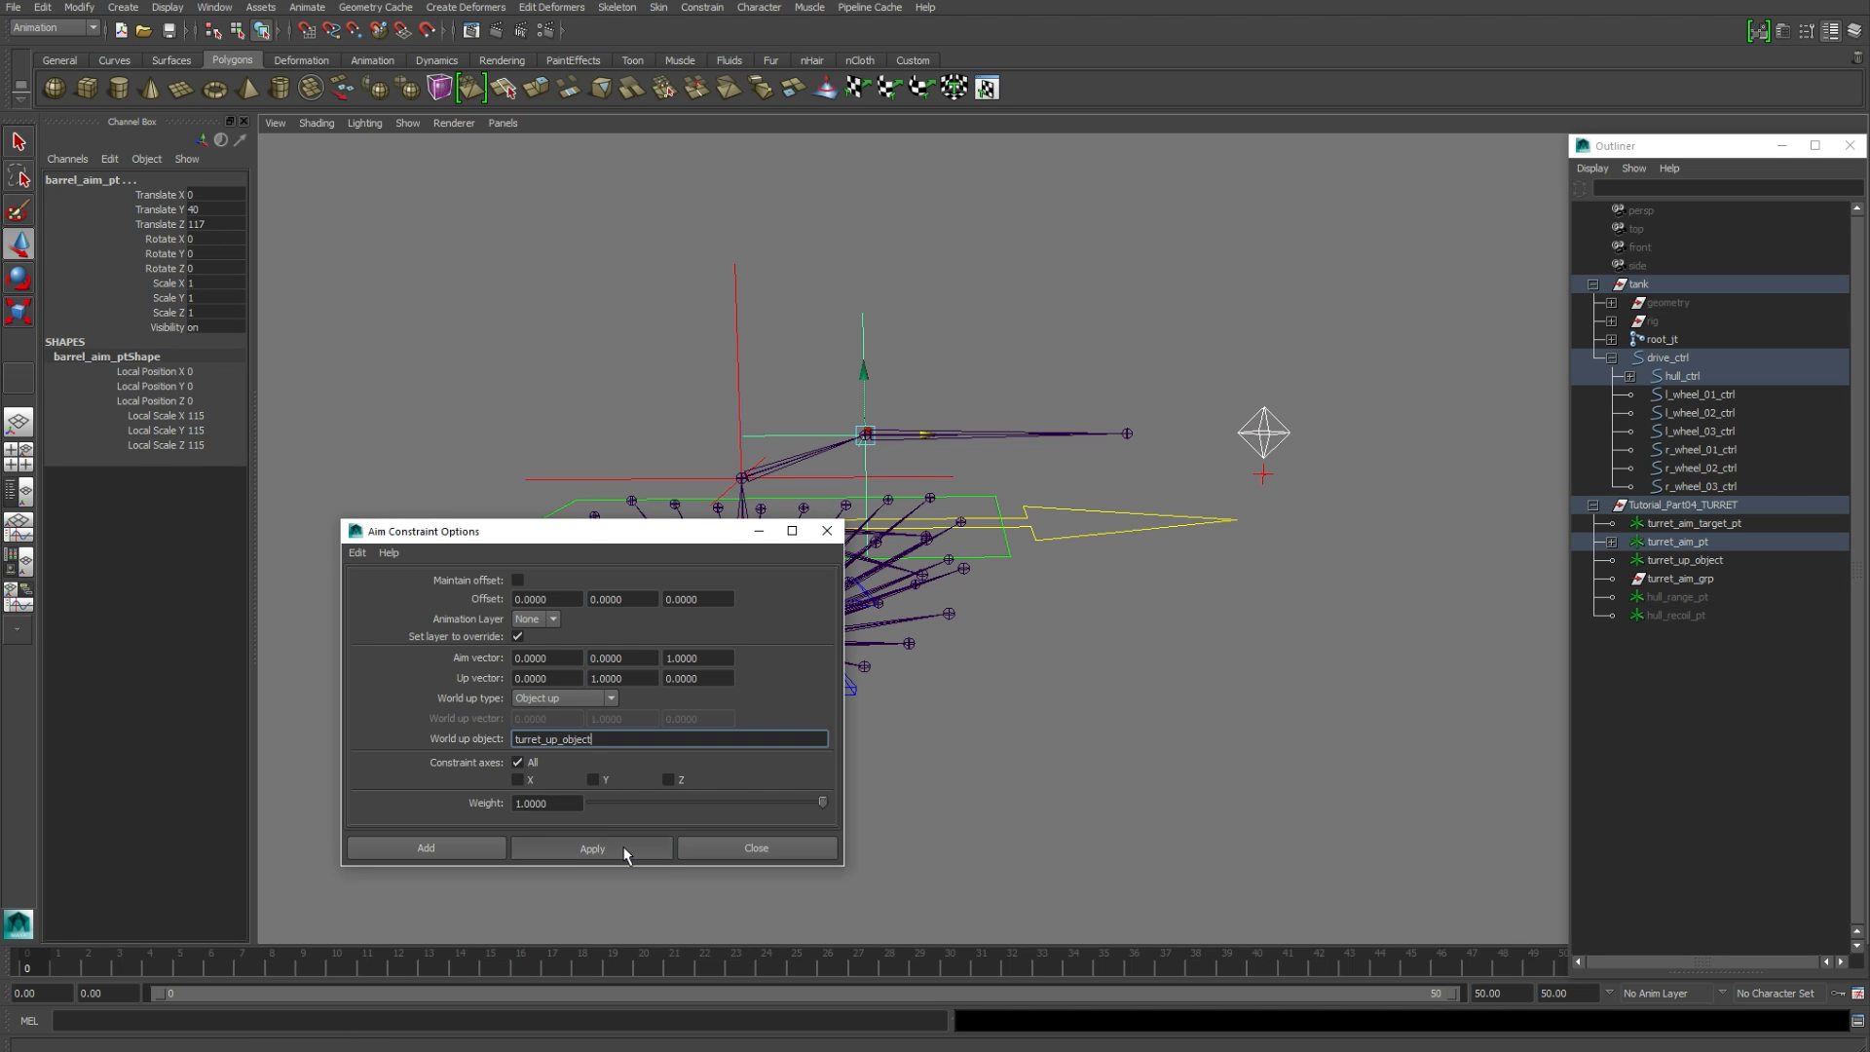
click(621, 849)
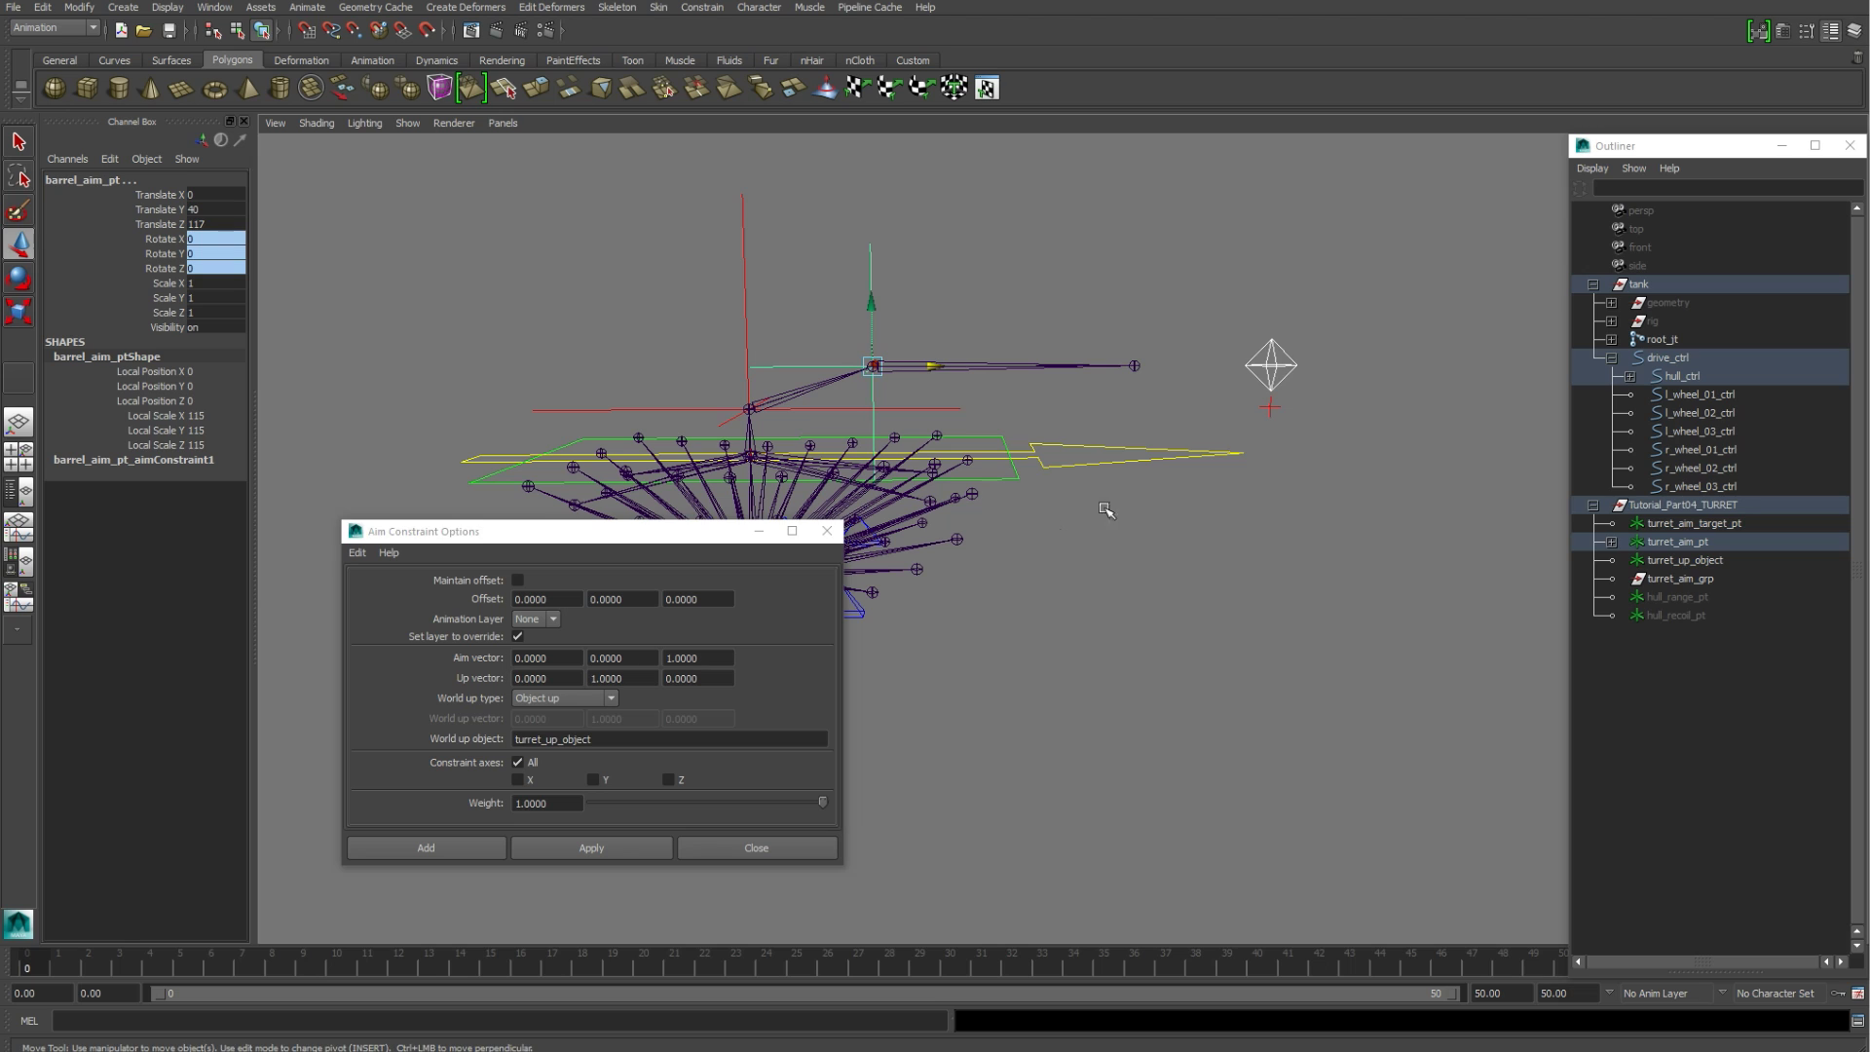
Step: Aim-constrain turret_aim_pt to turret_aim_target_pt with the same settings and close the options
drag(1311, 419, 1310, 417)
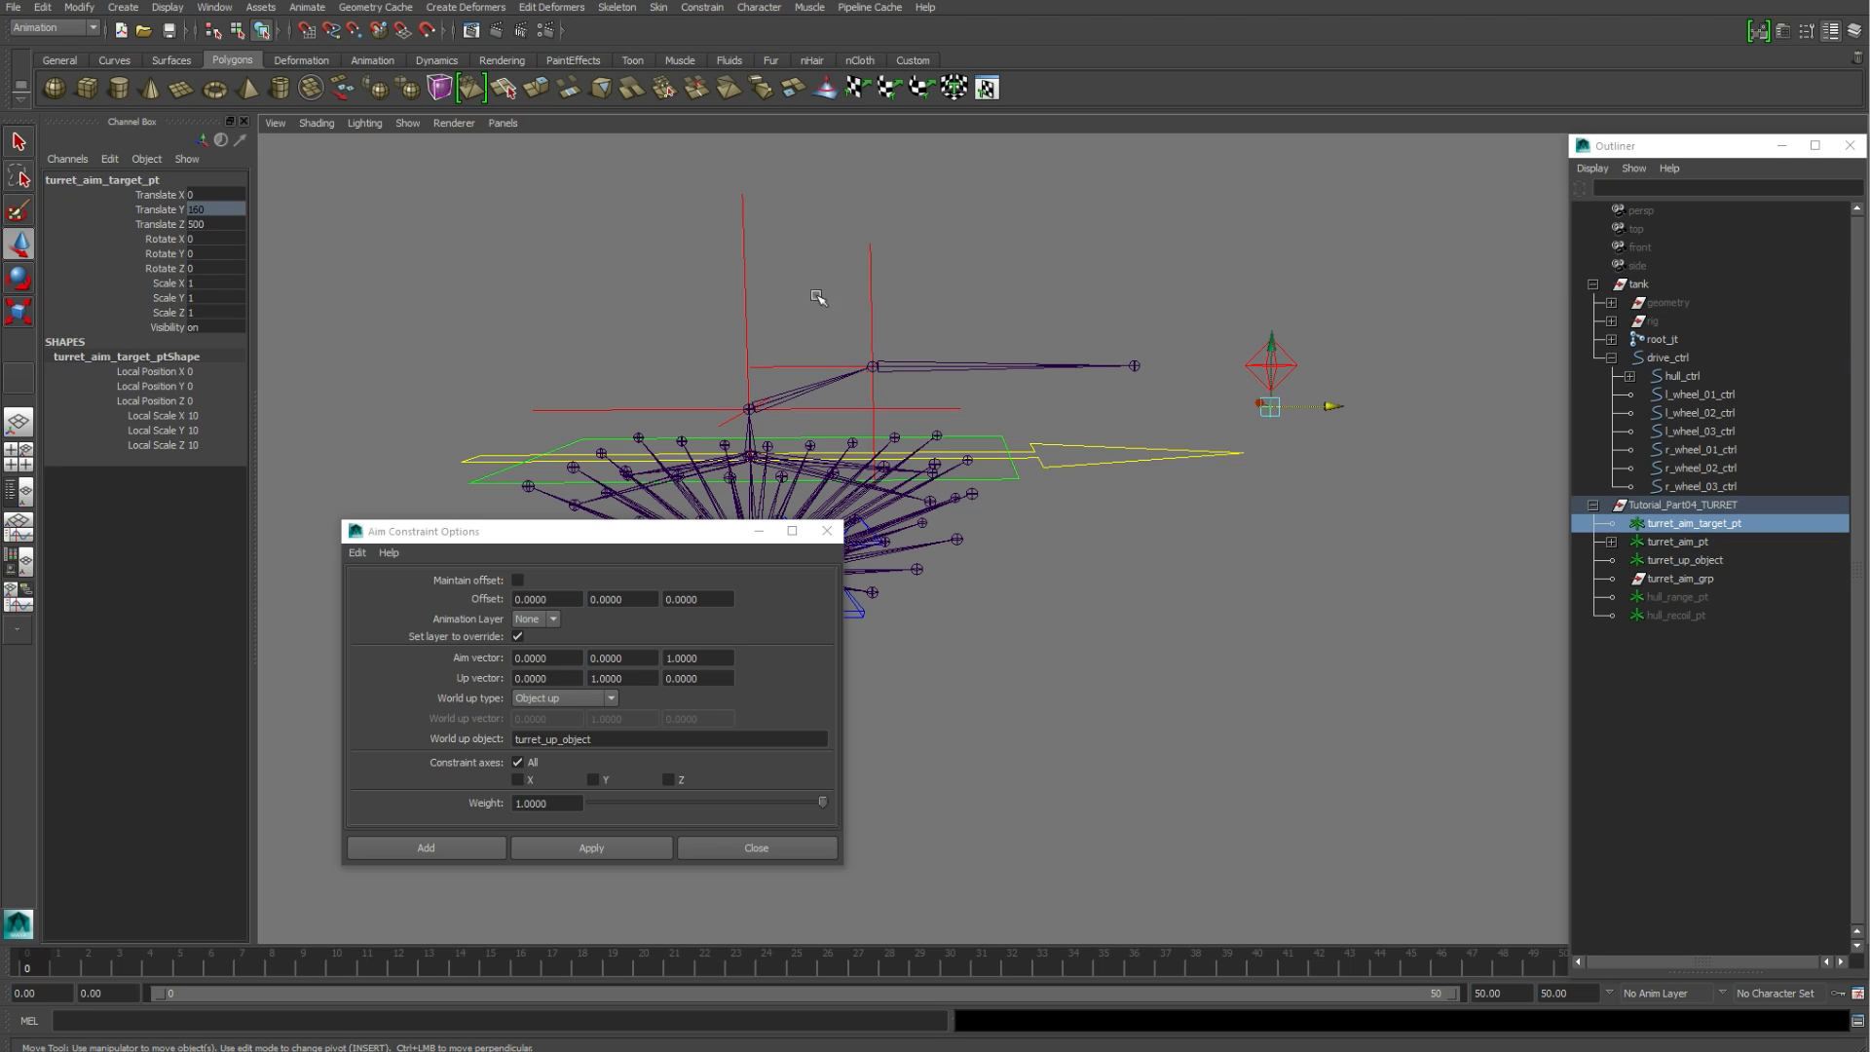
shift+click(751, 271)
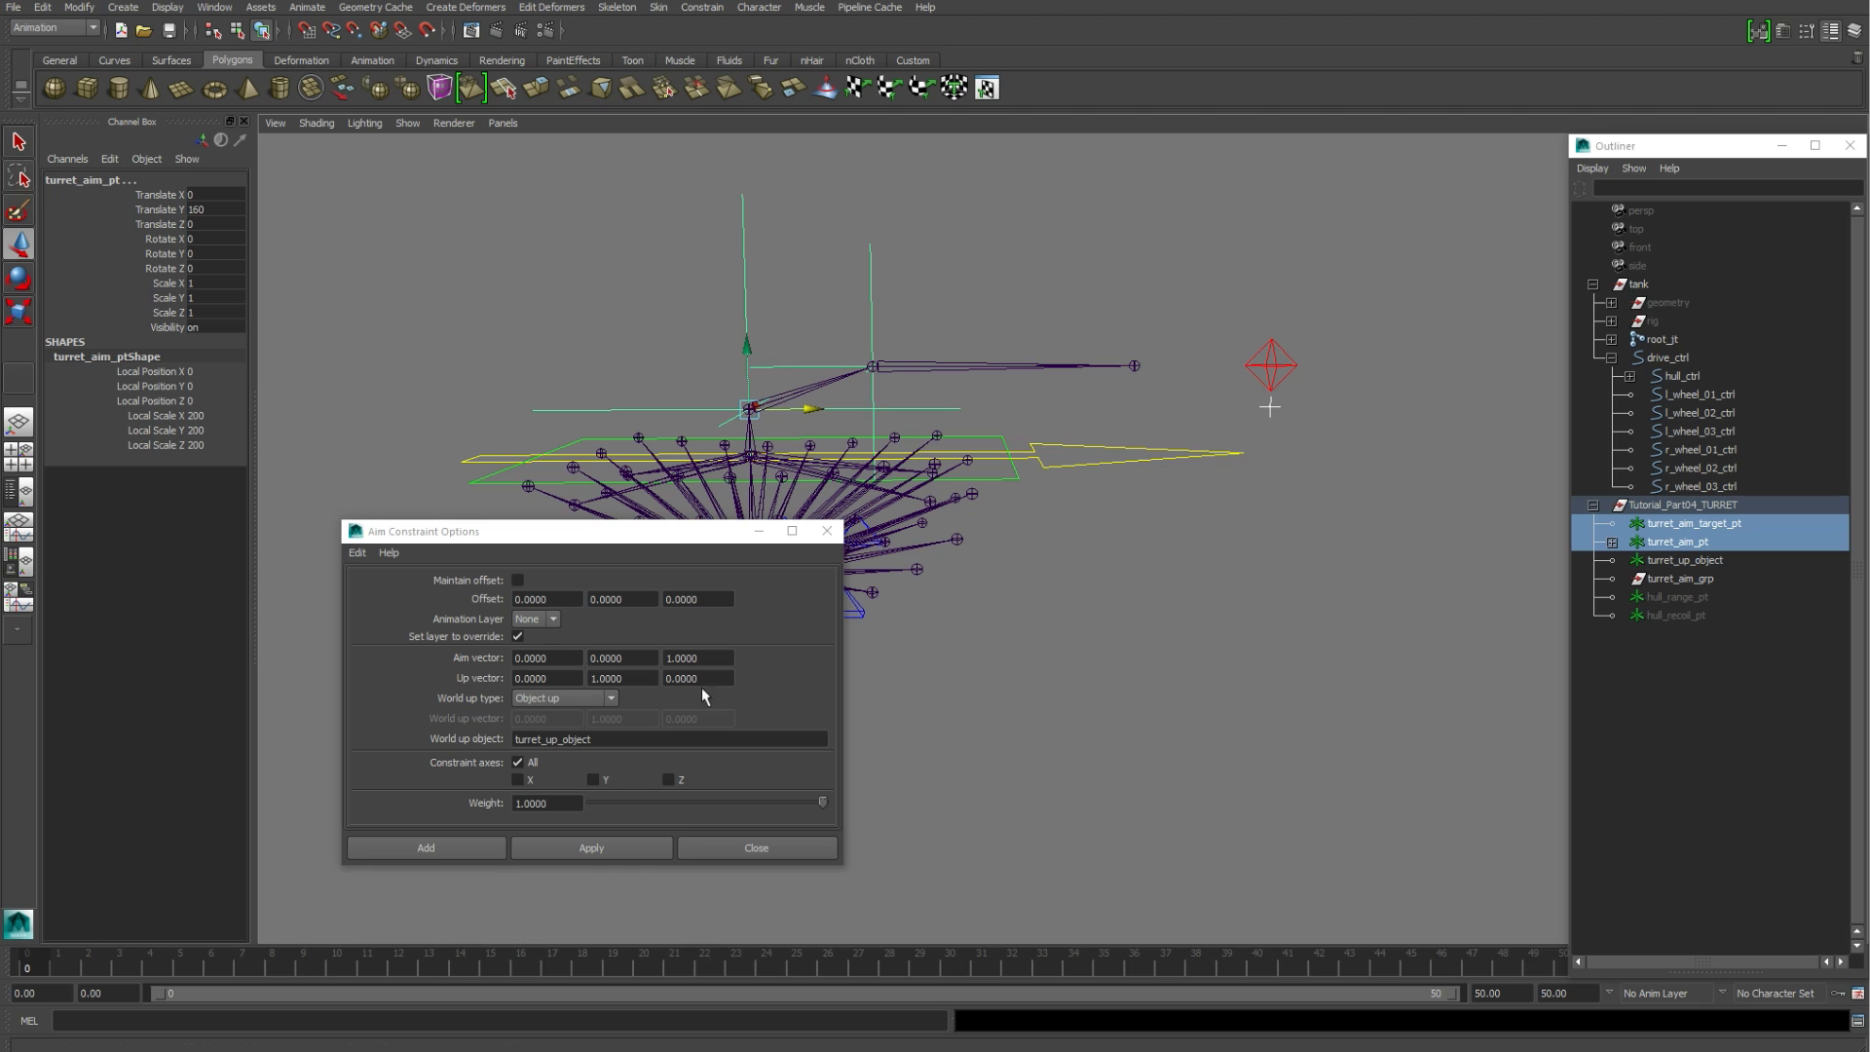
click(597, 855)
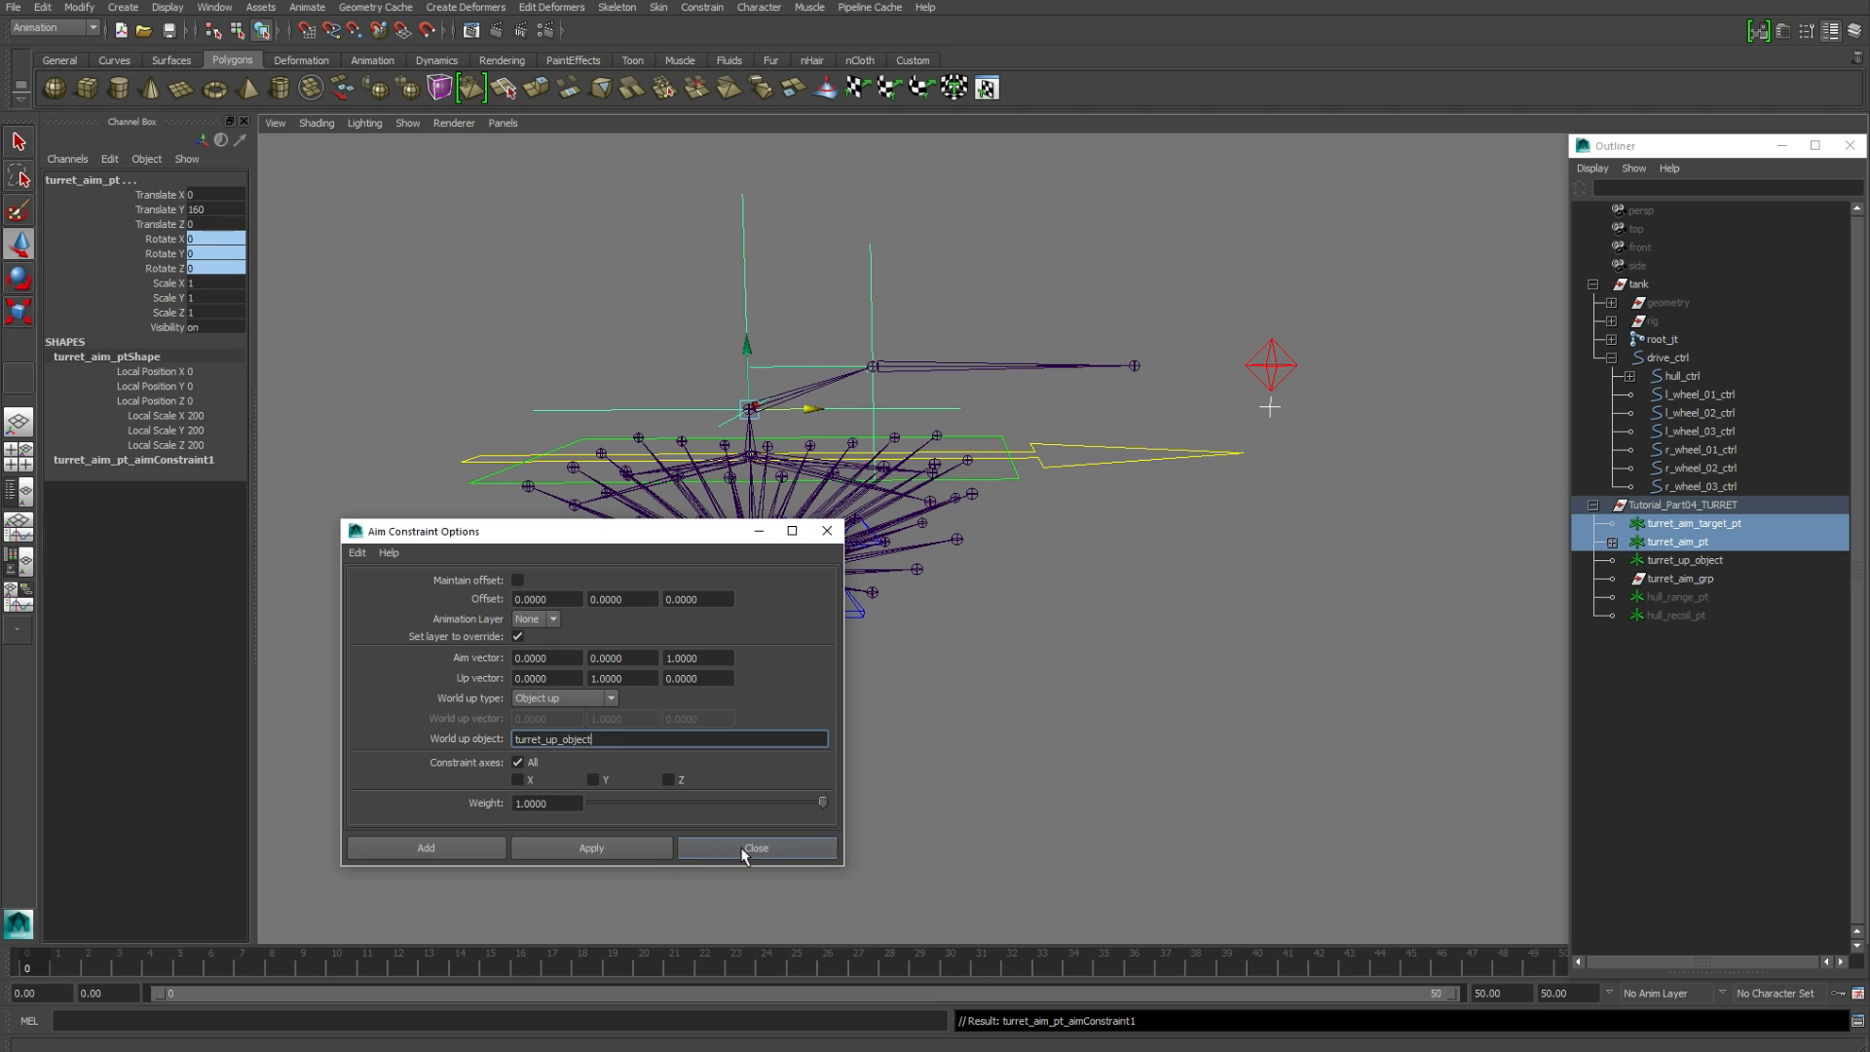
click(745, 847)
Step: Point-constrain turret_aim_target_pt to turret_ctrl on the X and Z axes only, with maintain offset on
click(1265, 487)
drag(1286, 417, 1289, 420)
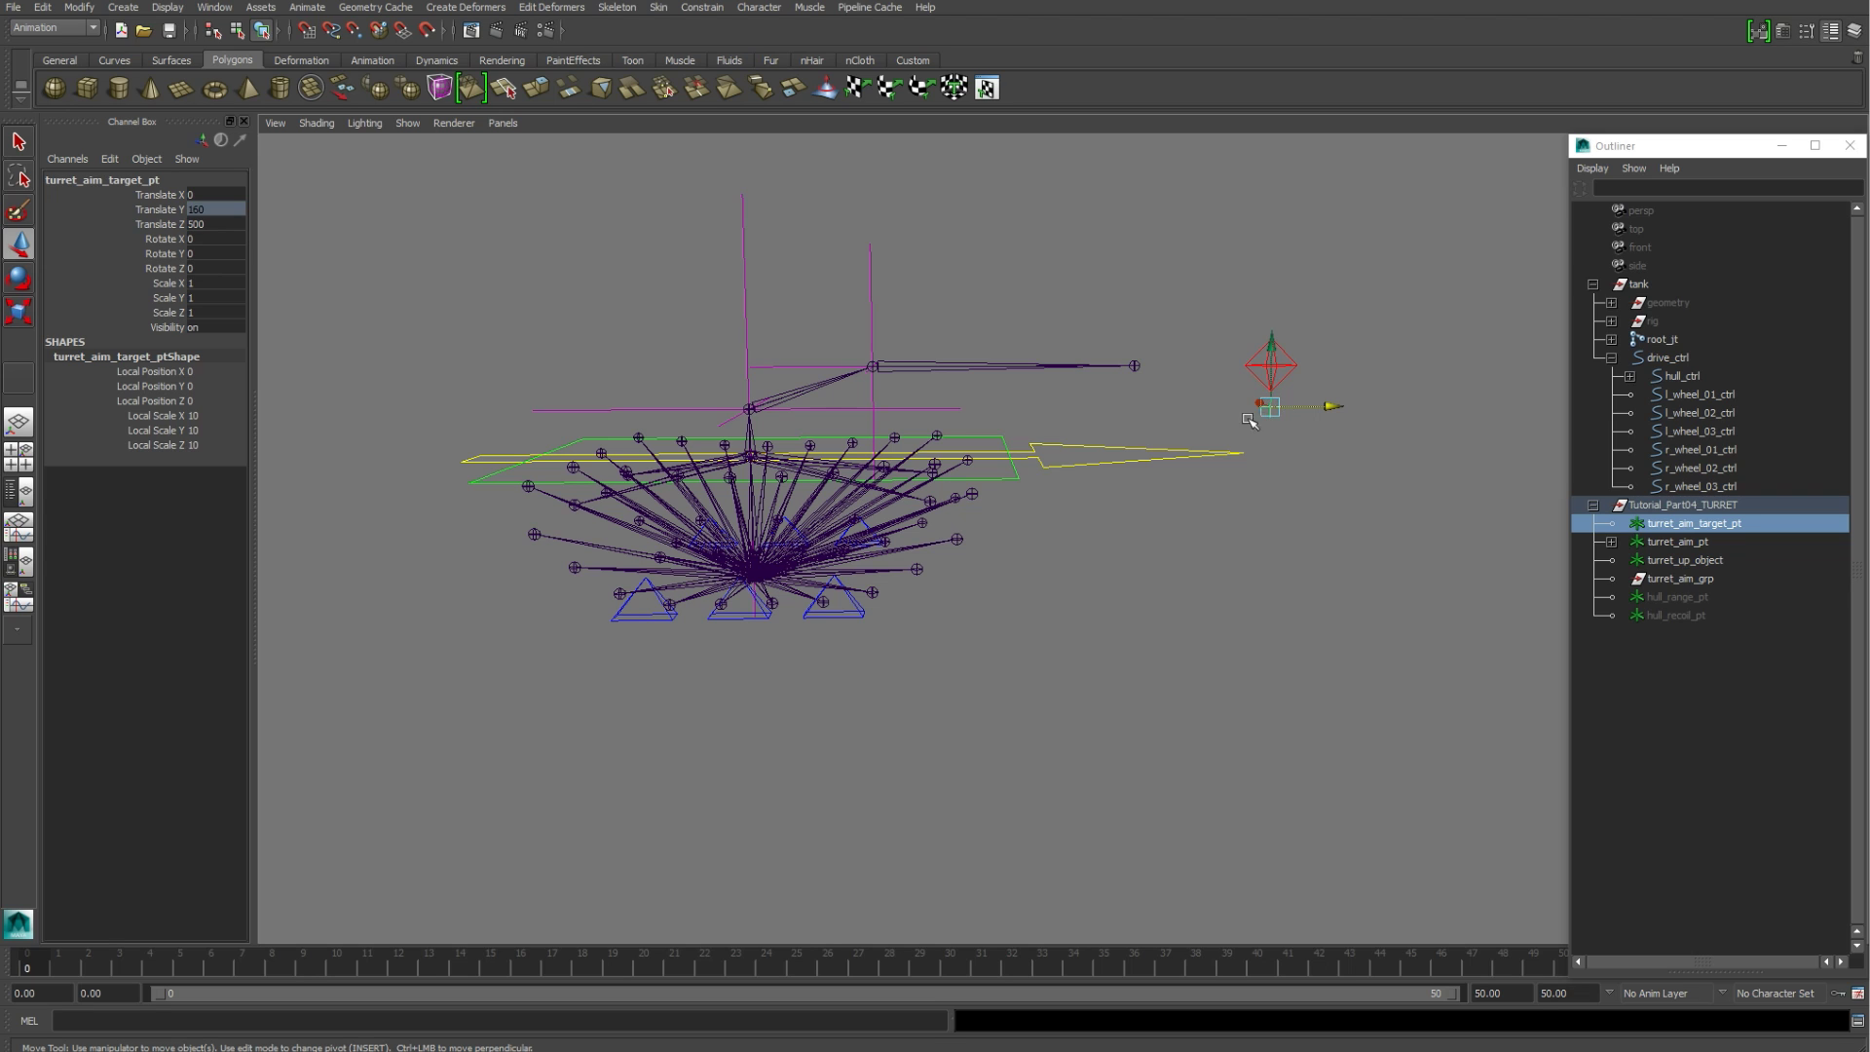
click(1287, 378)
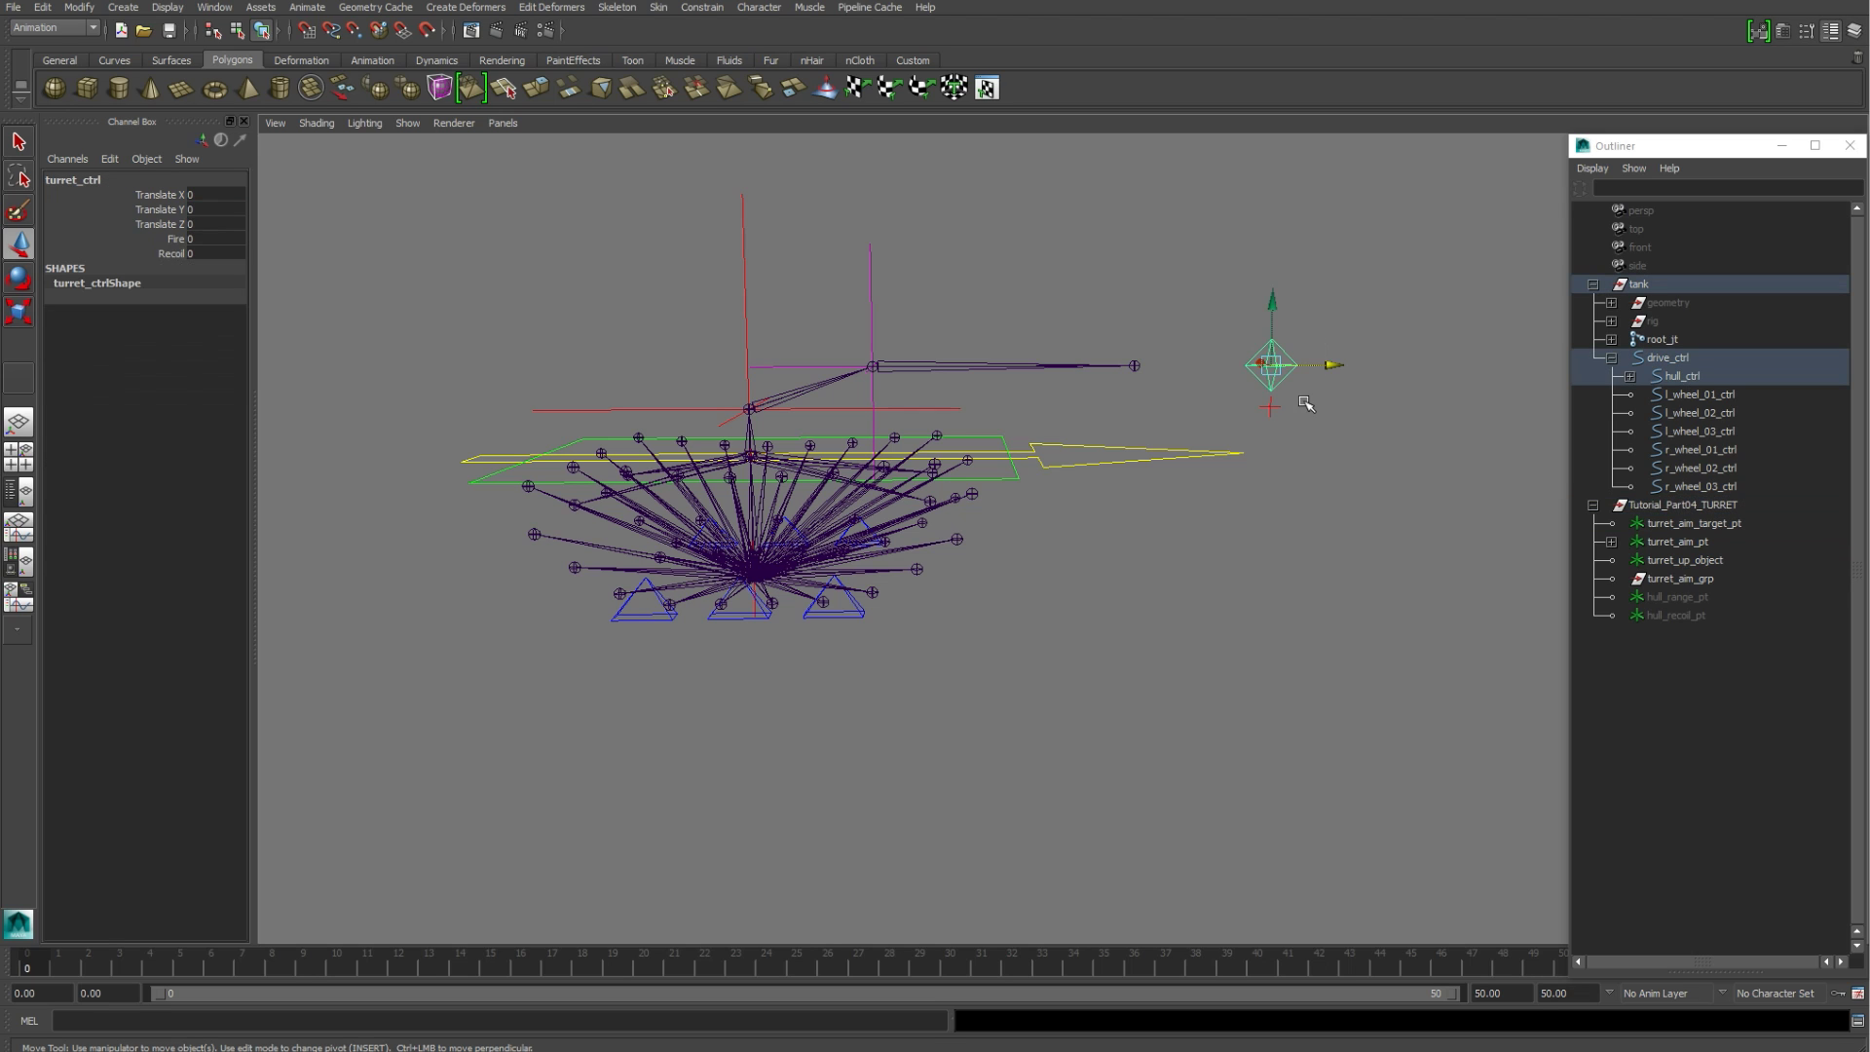
click(1305, 403)
click(701, 7)
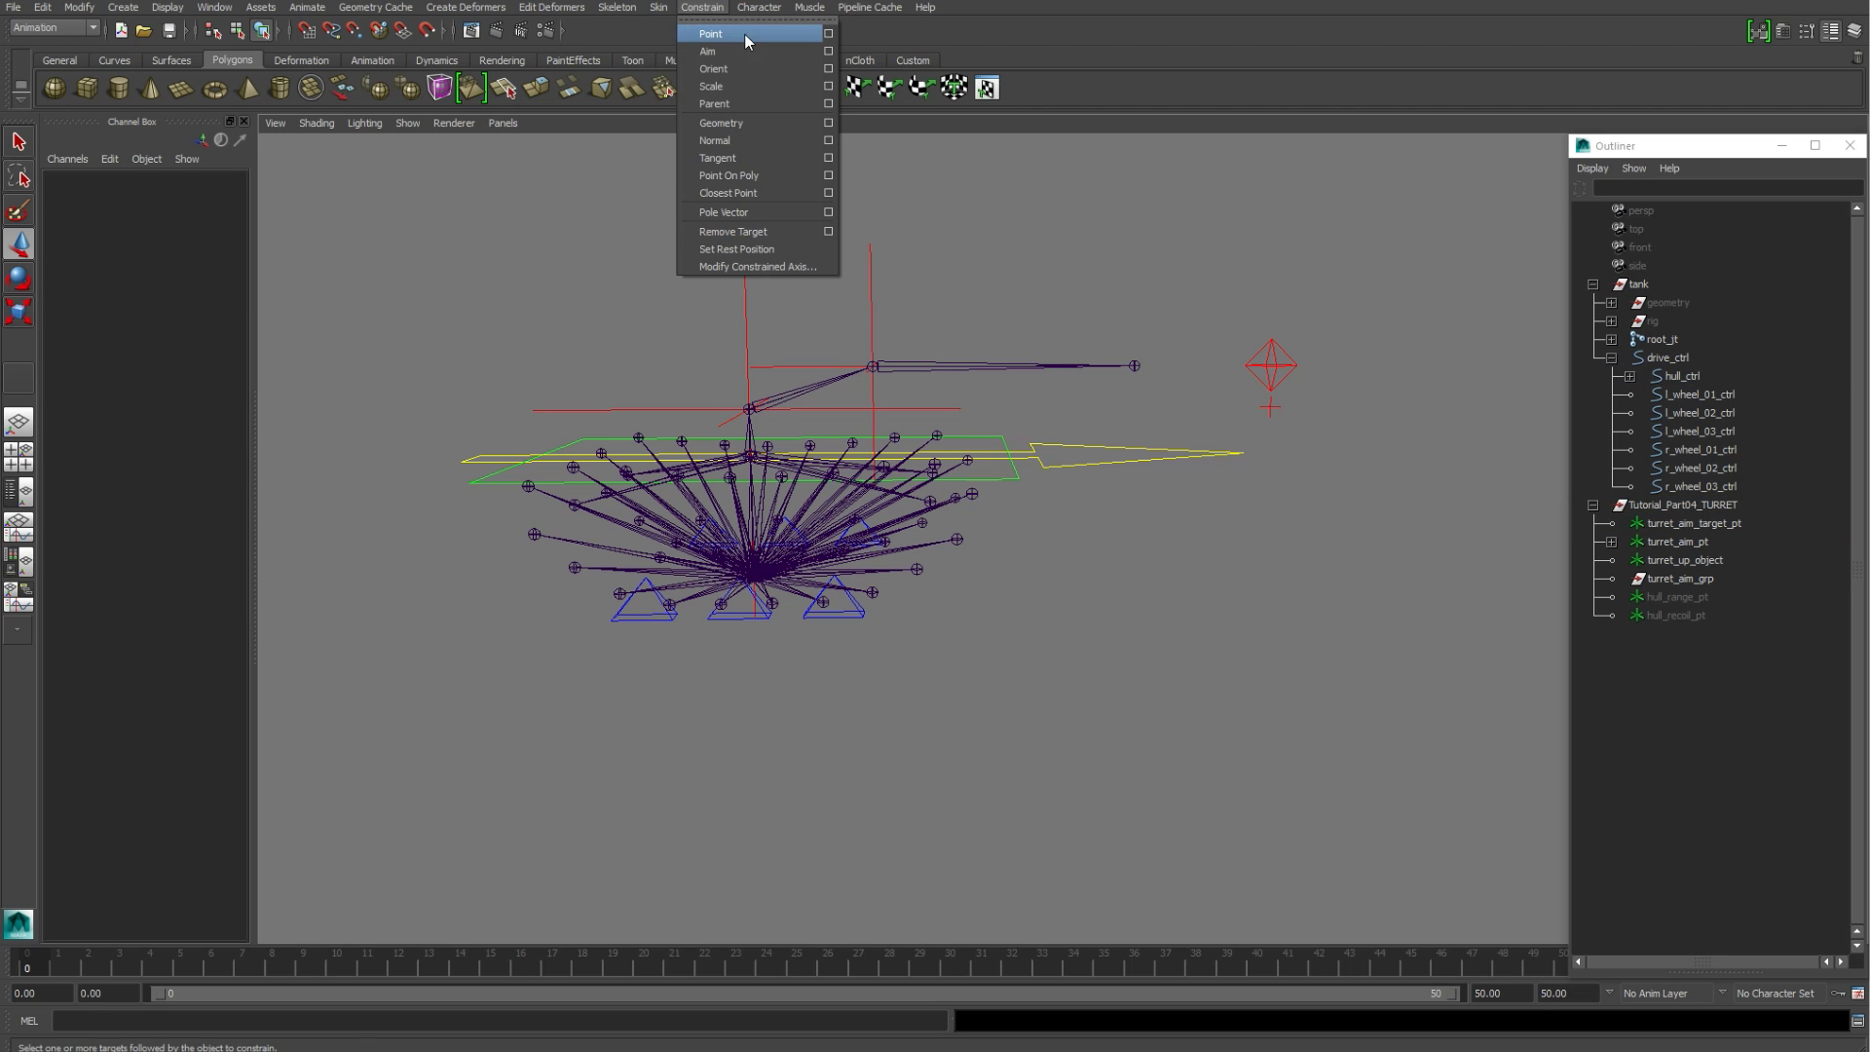
click(829, 35)
drag(625, 525, 698, 491)
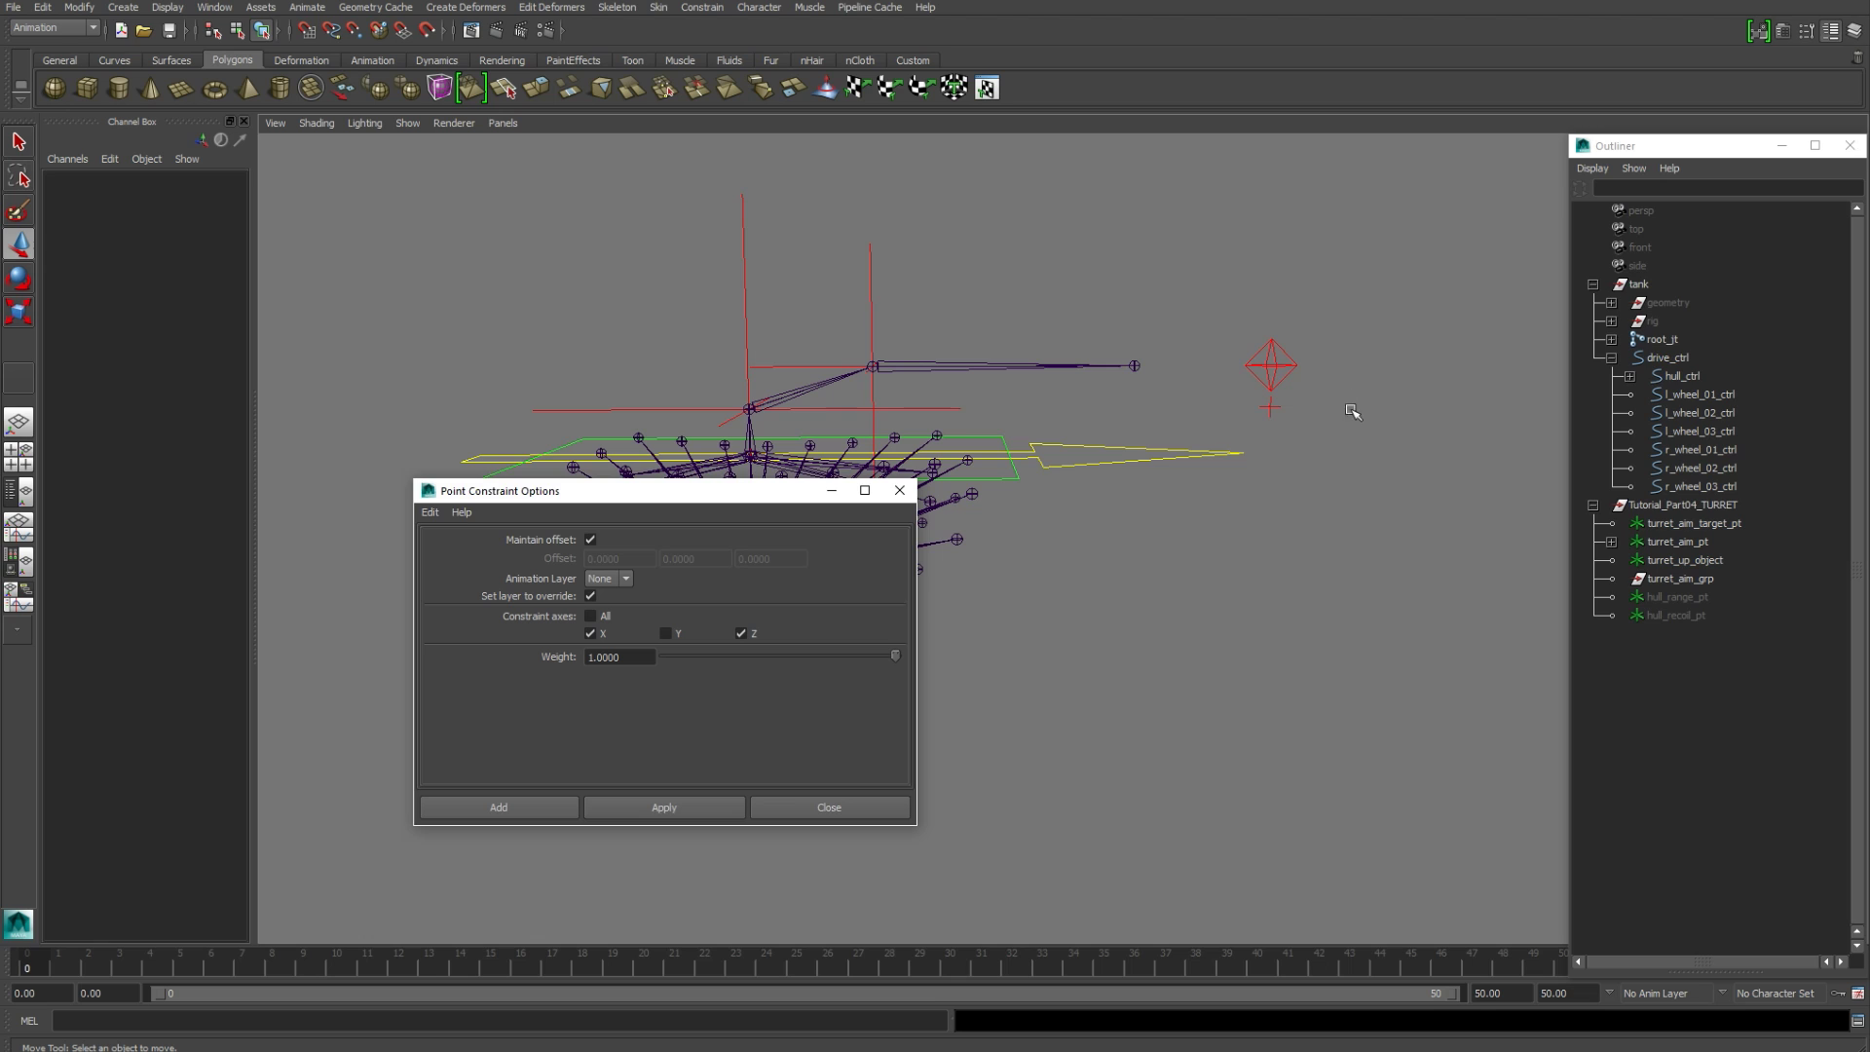
click(1285, 382)
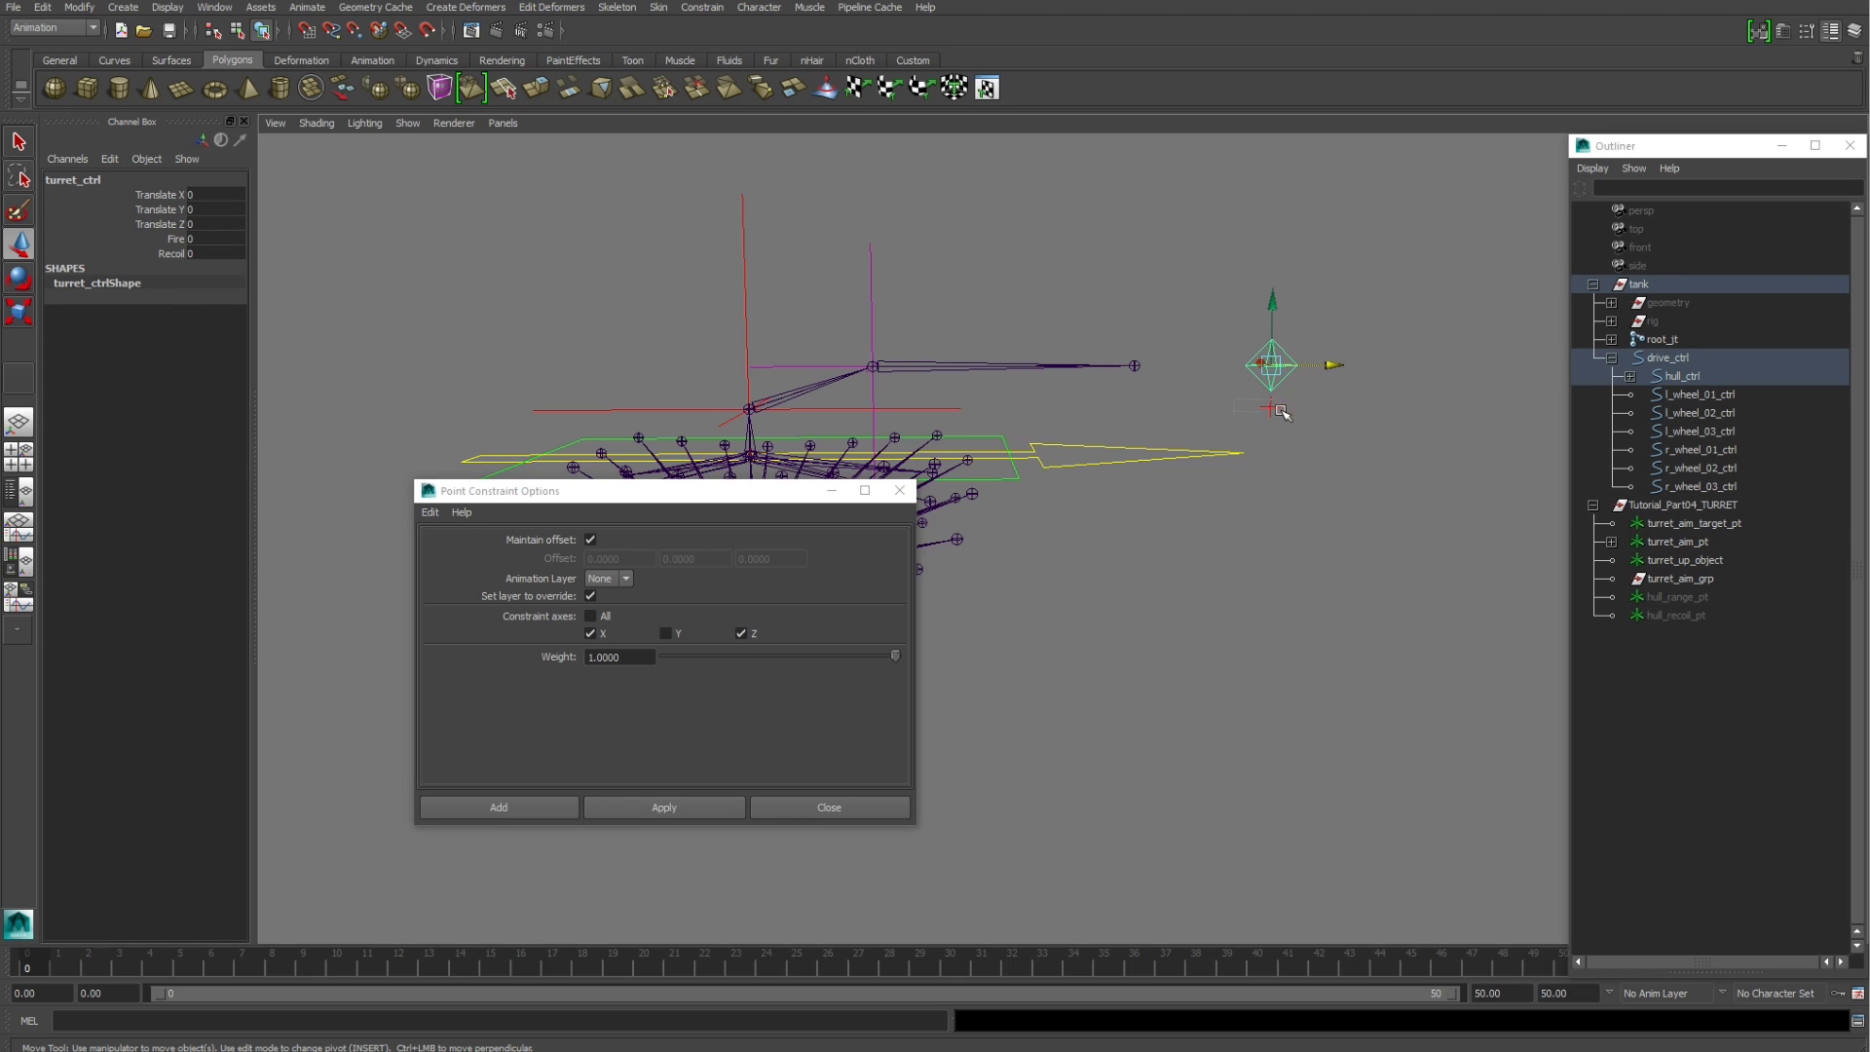
shift+drag(1277, 408, 1303, 421)
click(659, 810)
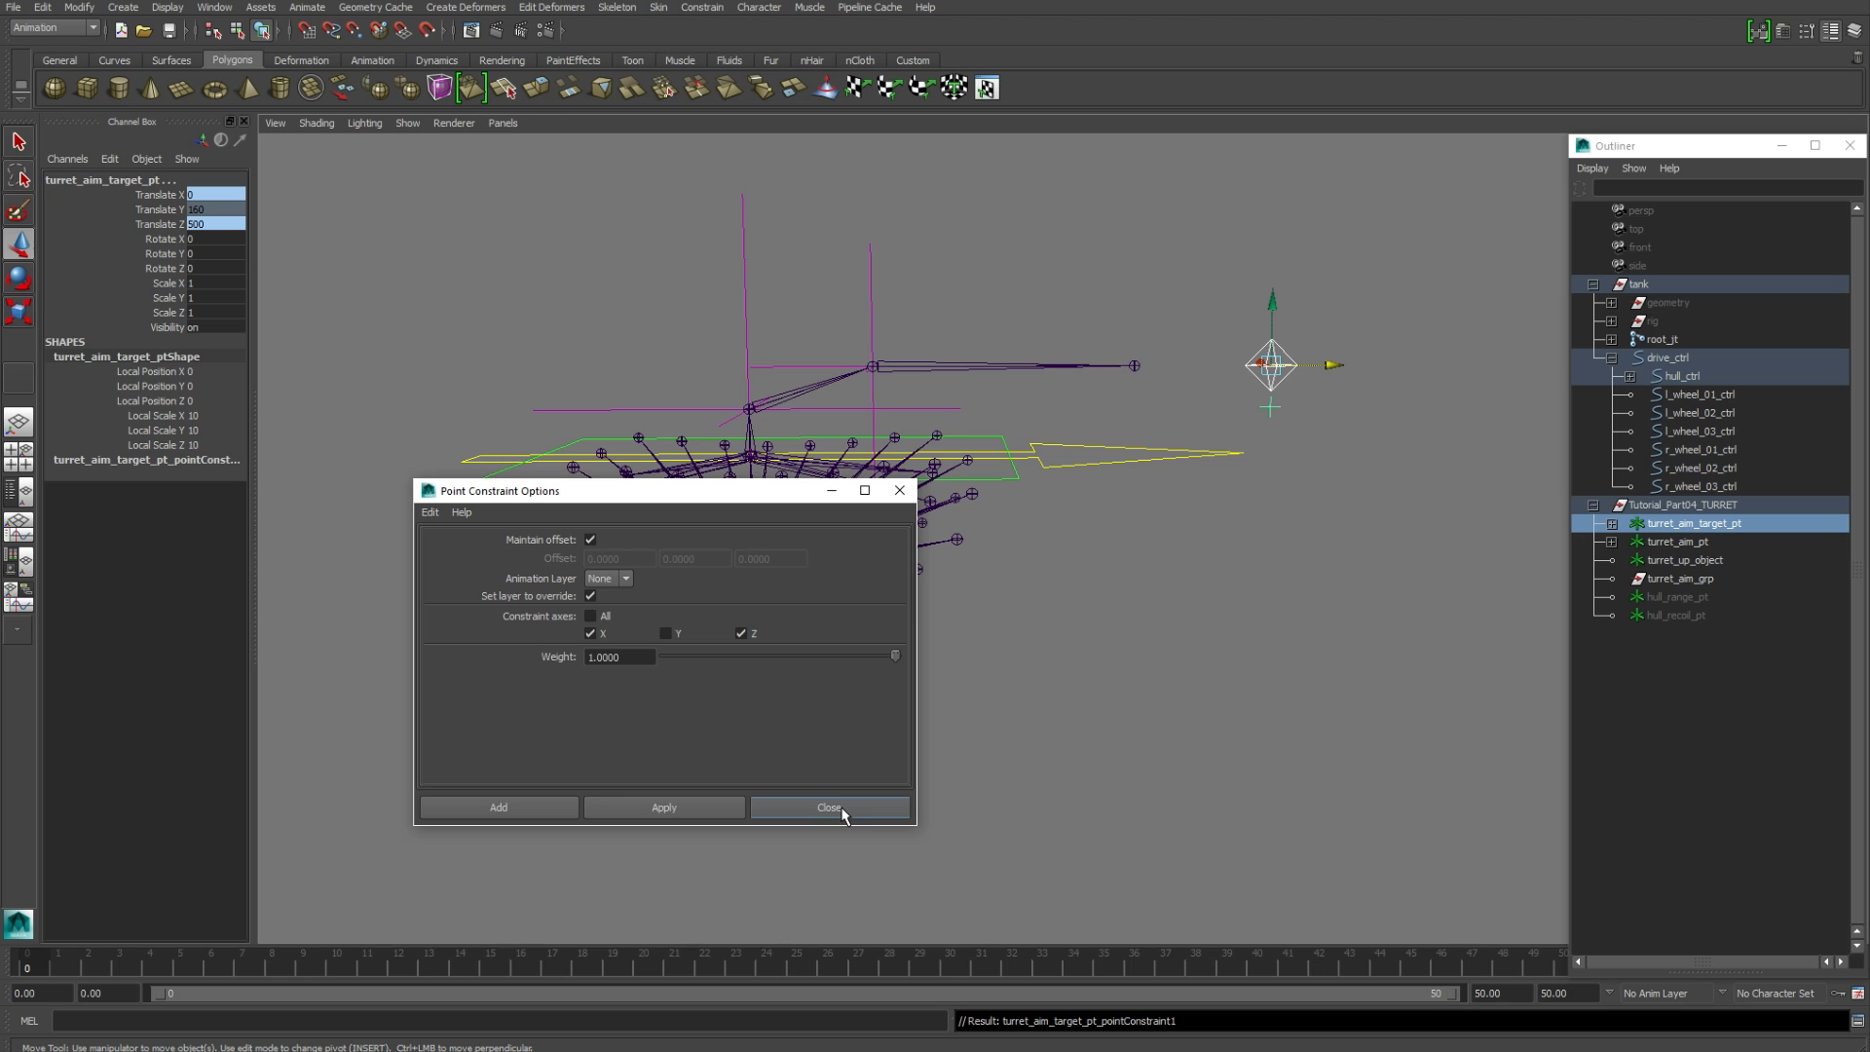
click(841, 809)
click(1022, 772)
Step: Load turret_jt, barrelPivot_jt, turret_aim_pt and barrel_aim_pt into the Node Editor
alt+drag(1022, 772, 1085, 422)
scroll(1106, 500, up, 1)
alt+middle_drag(1085, 422, 1084, 453)
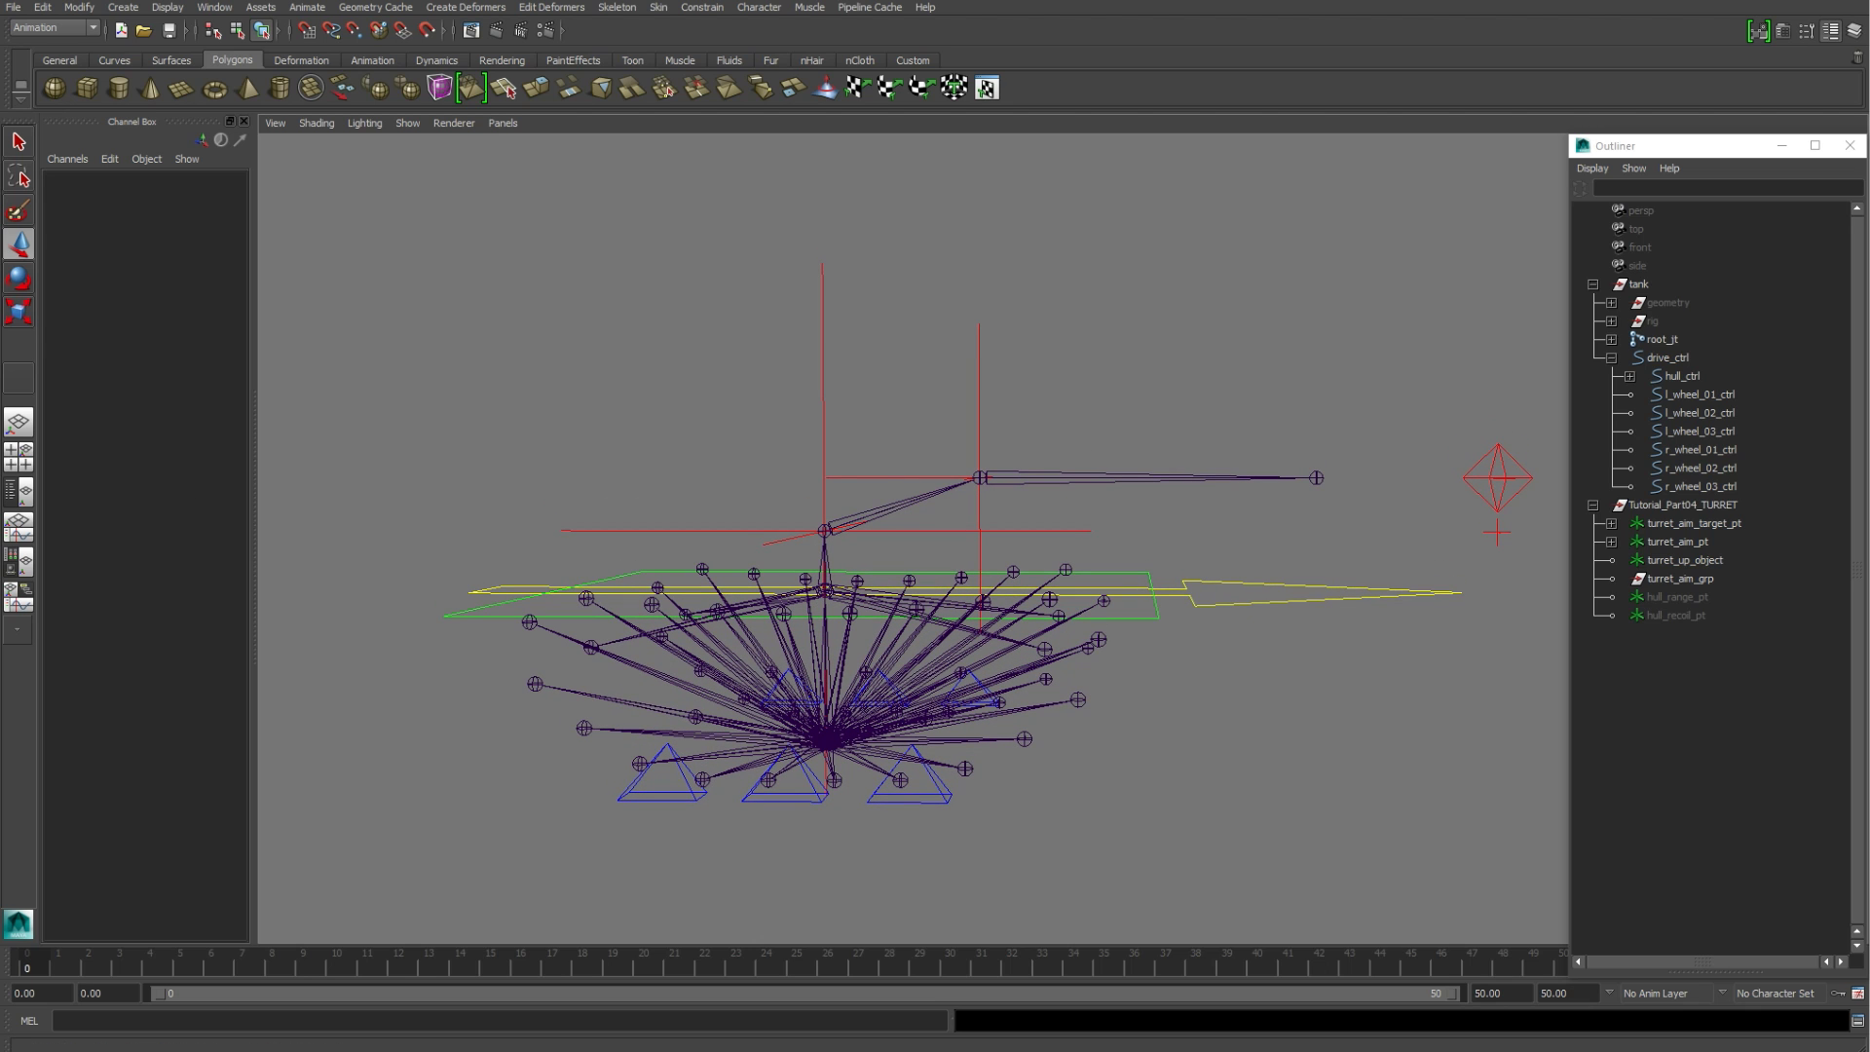
alt+middle_drag(1007, 479, 1145, 465)
click(1156, 471)
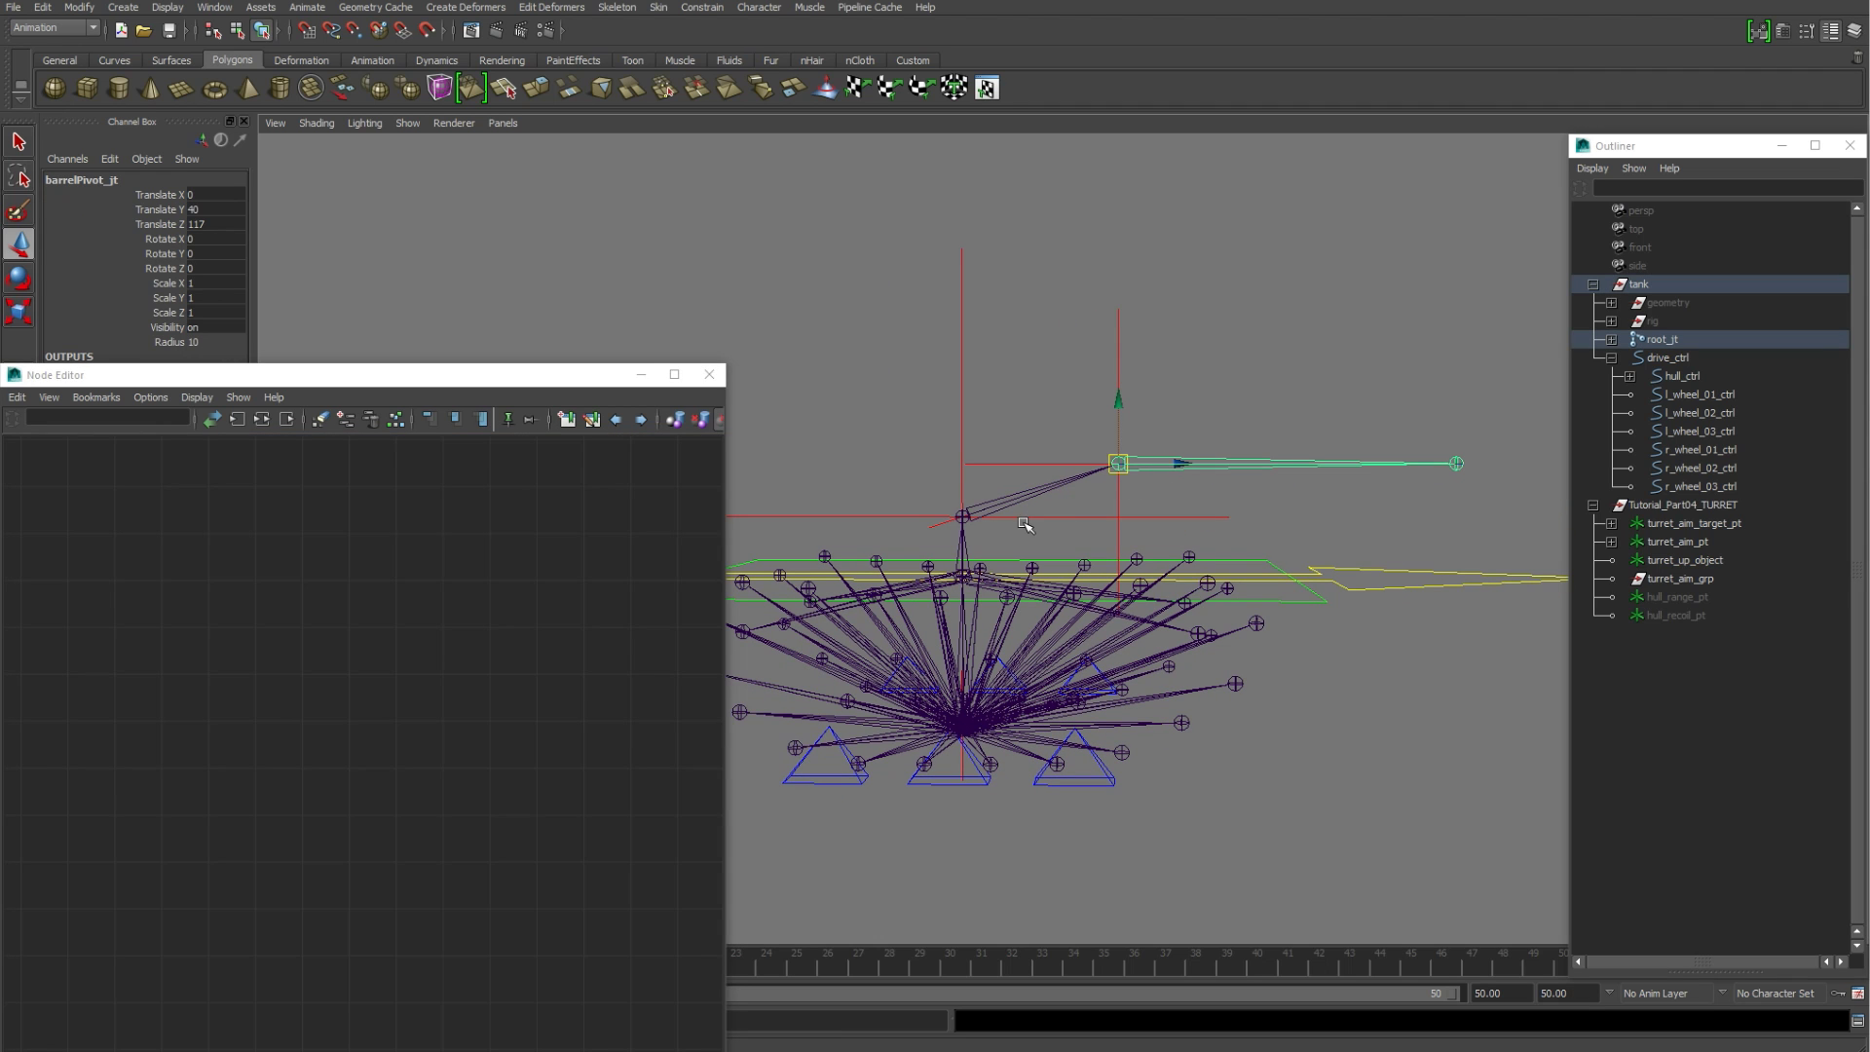
click(1023, 495)
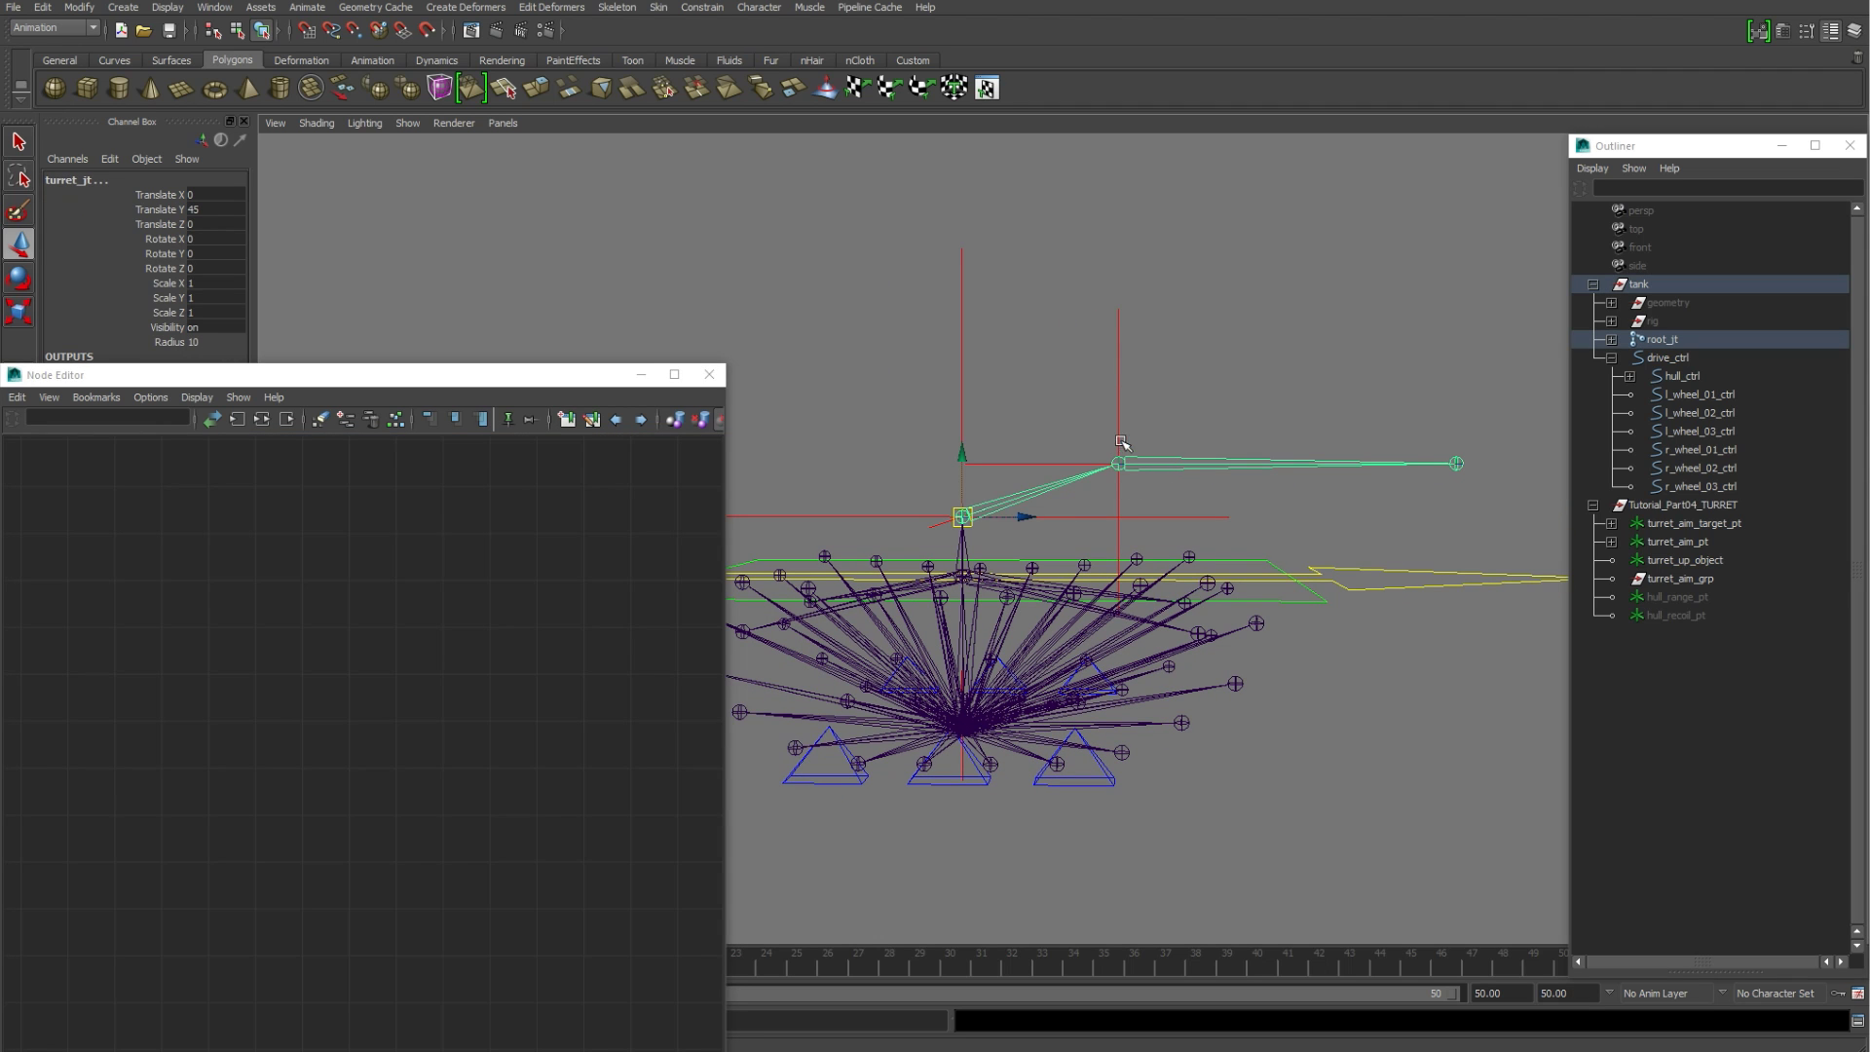
shift+click(1117, 341)
key(Up)
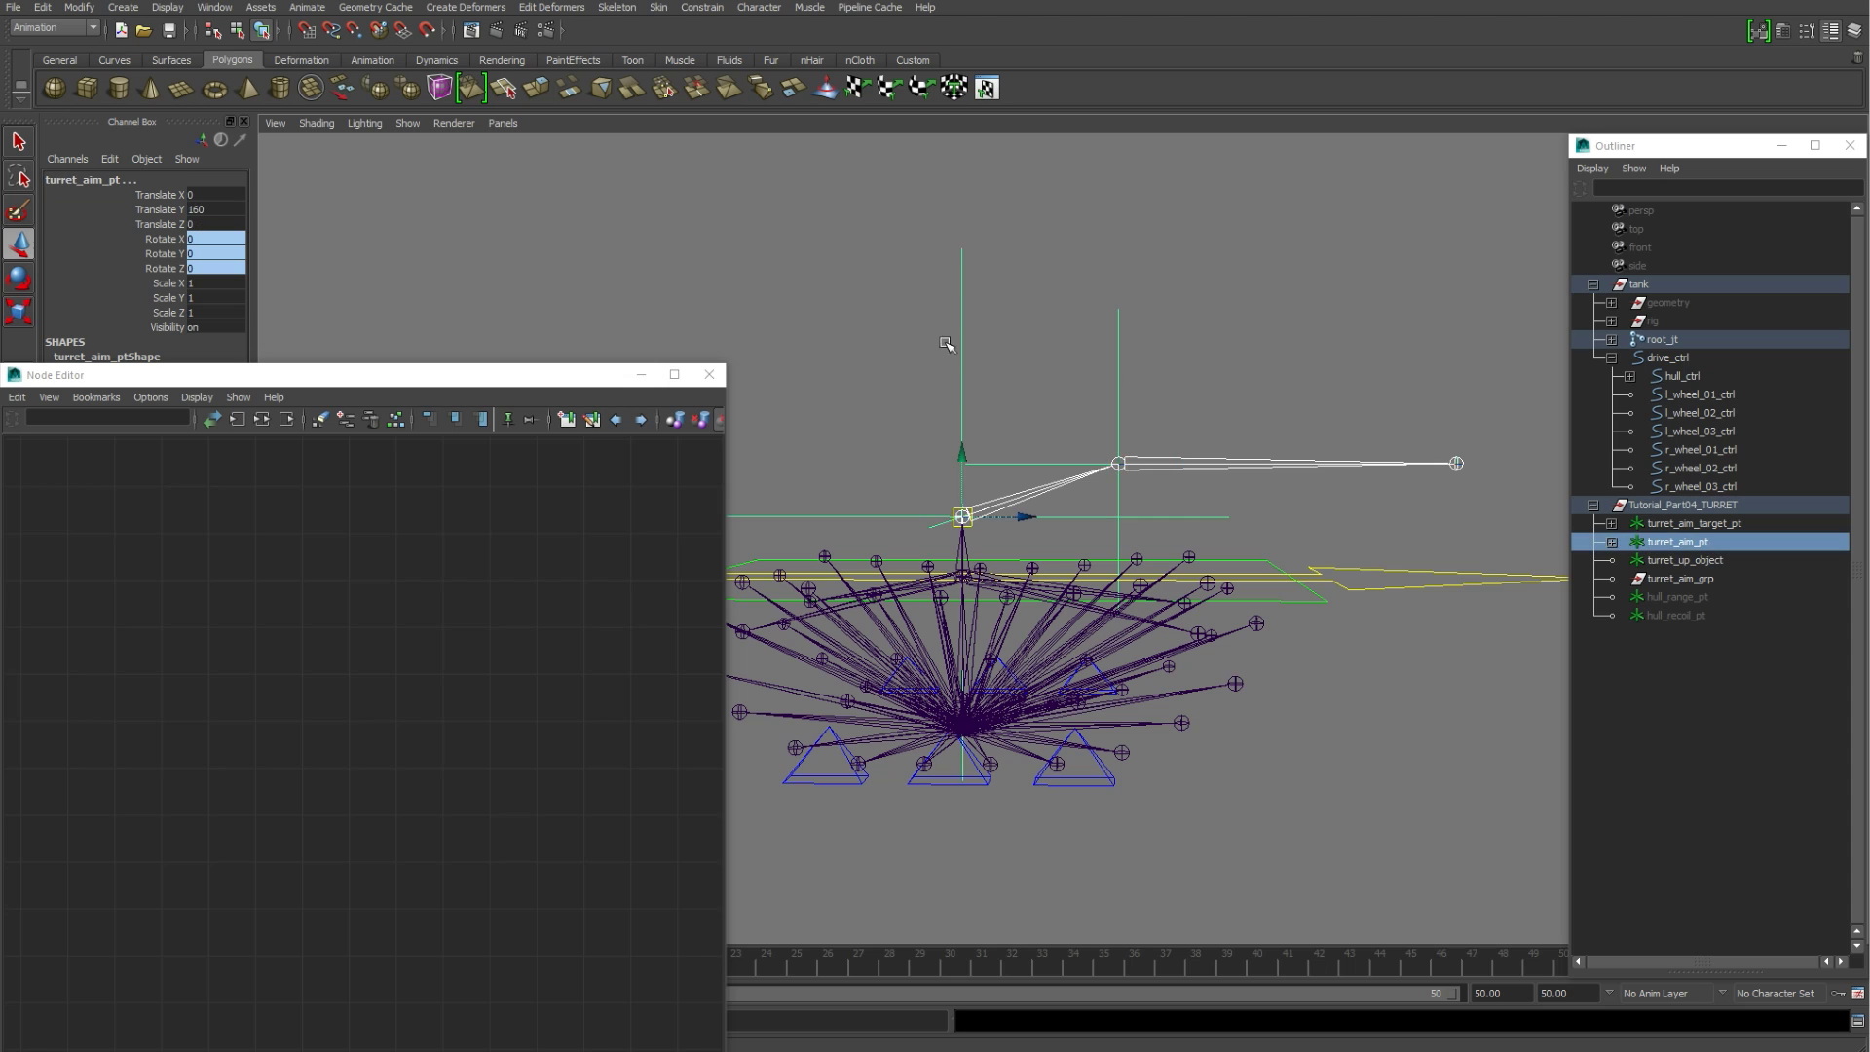
click(344, 423)
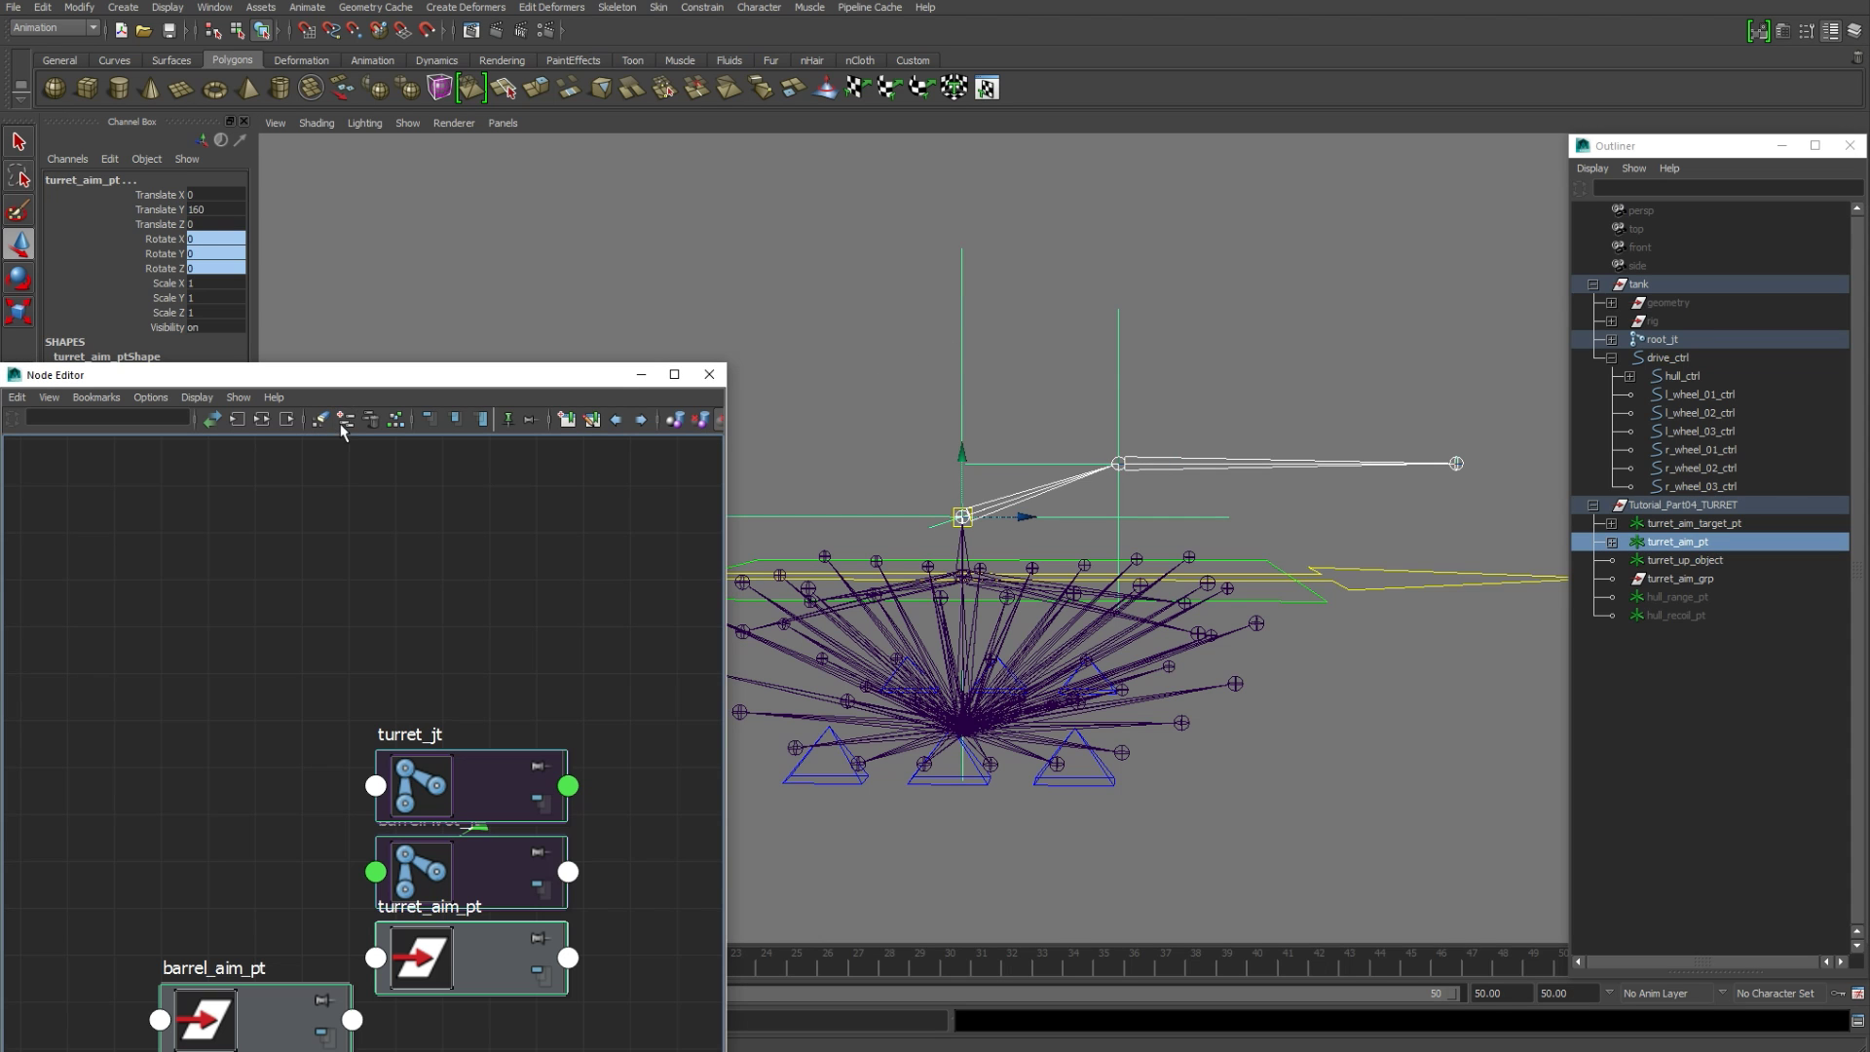
Step: Arrange the nodes so that turret_aim_pt sits beside turret_jt and barrel_aim_pt beside barrelPivot_jt
drag(440, 740, 479, 588)
drag(457, 960, 233, 617)
drag(230, 1019, 158, 841)
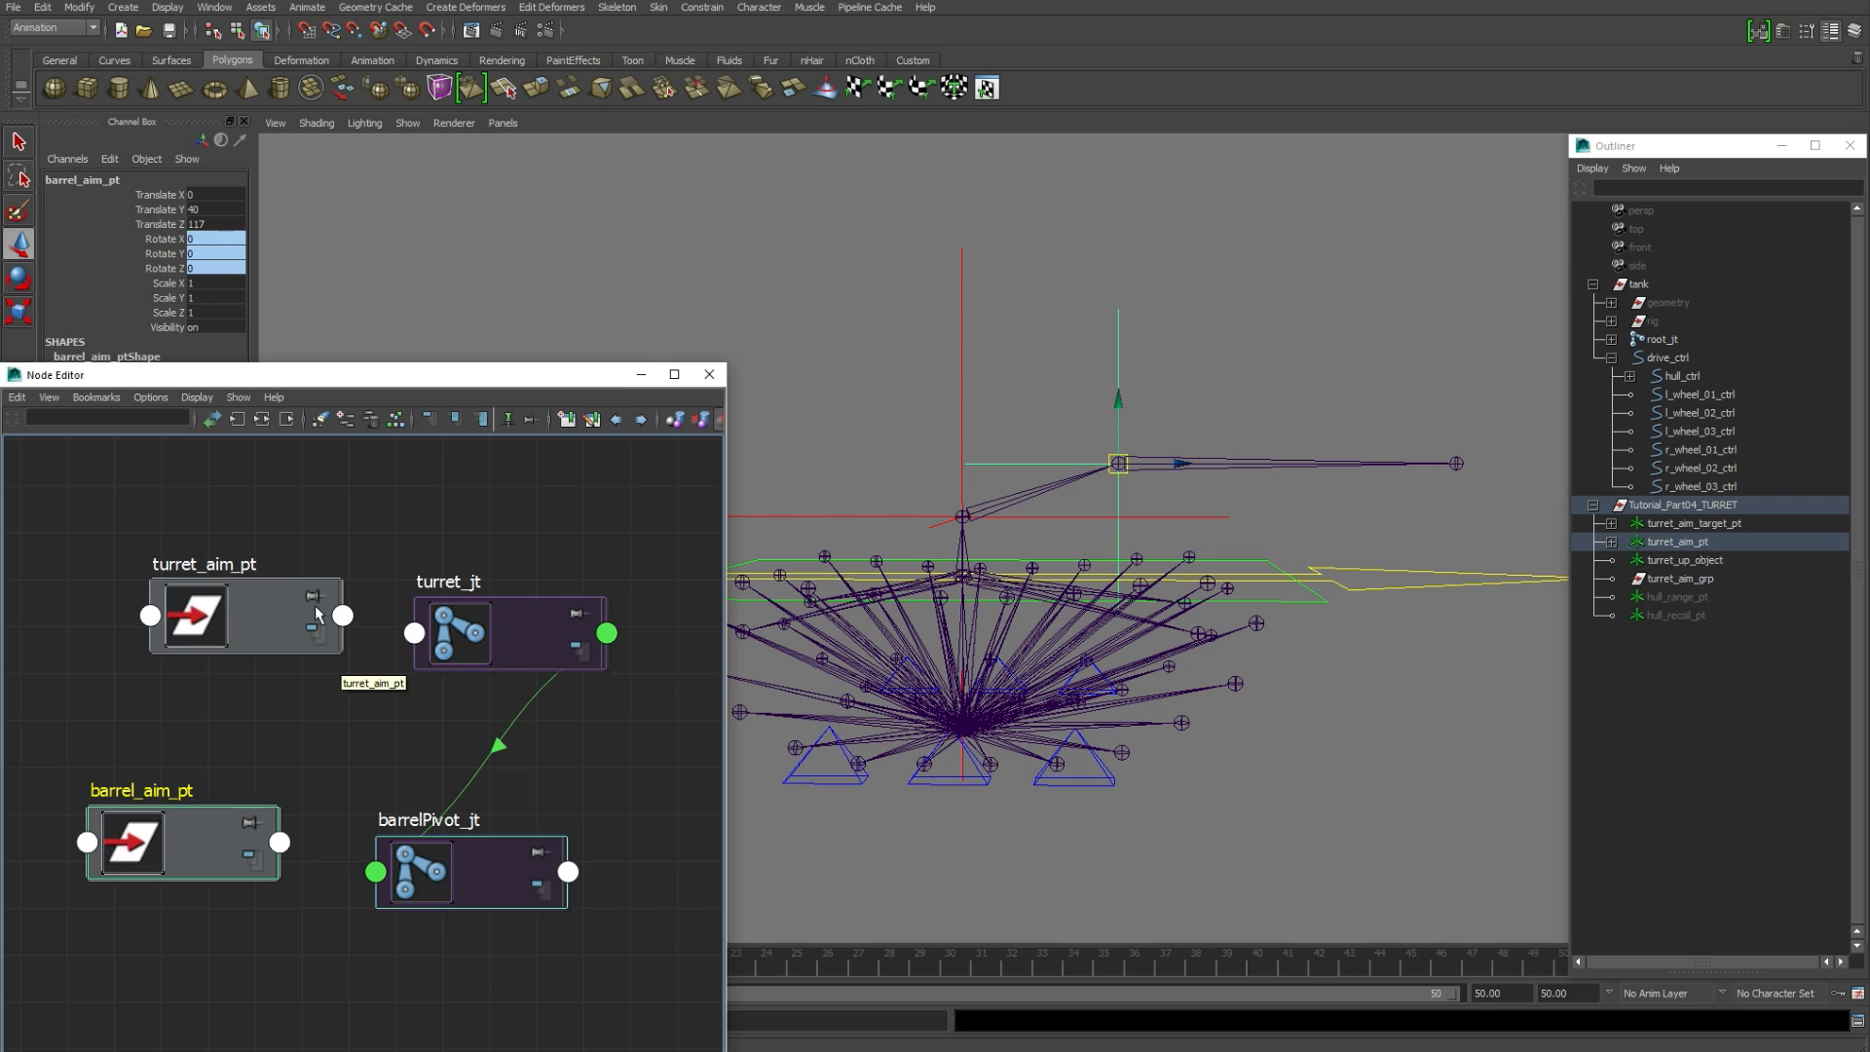
Step: Connect turret_aim_pt's Rotate Y to turret_jt's Rotate Y
click(343, 615)
mouse_move(458, 713)
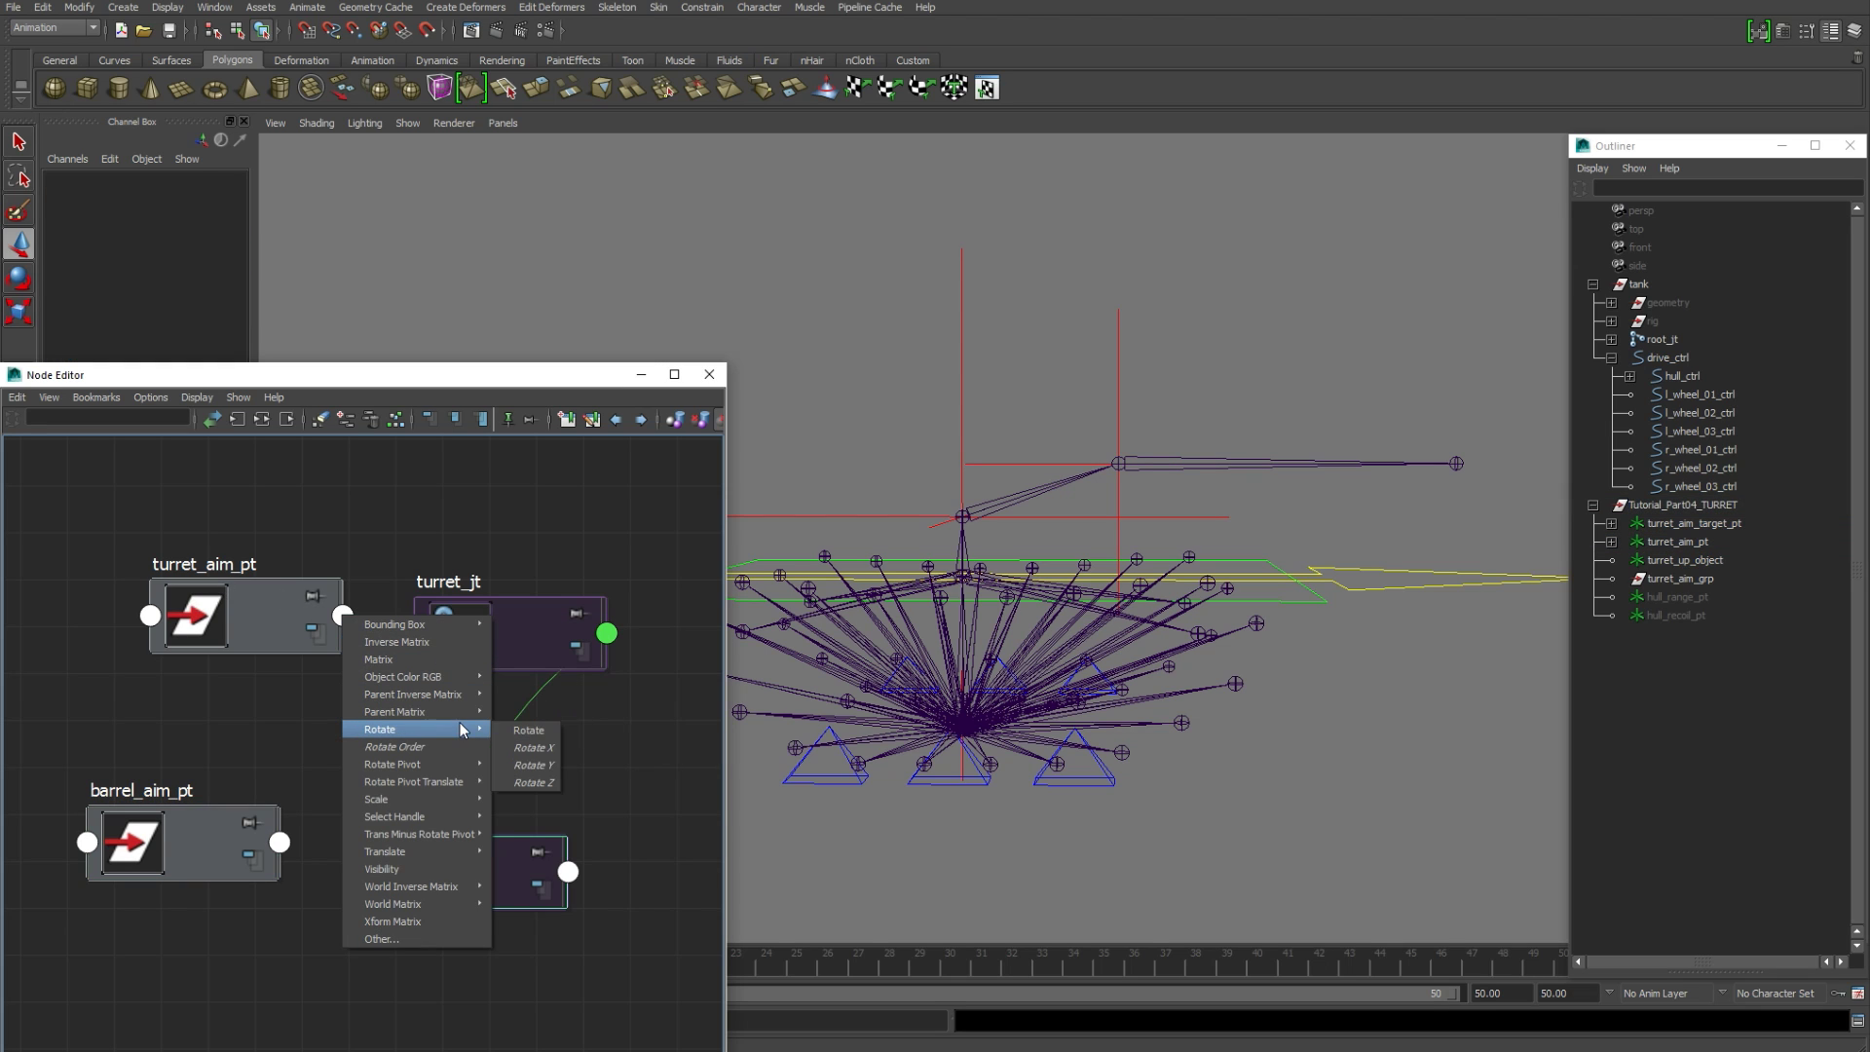
click(531, 766)
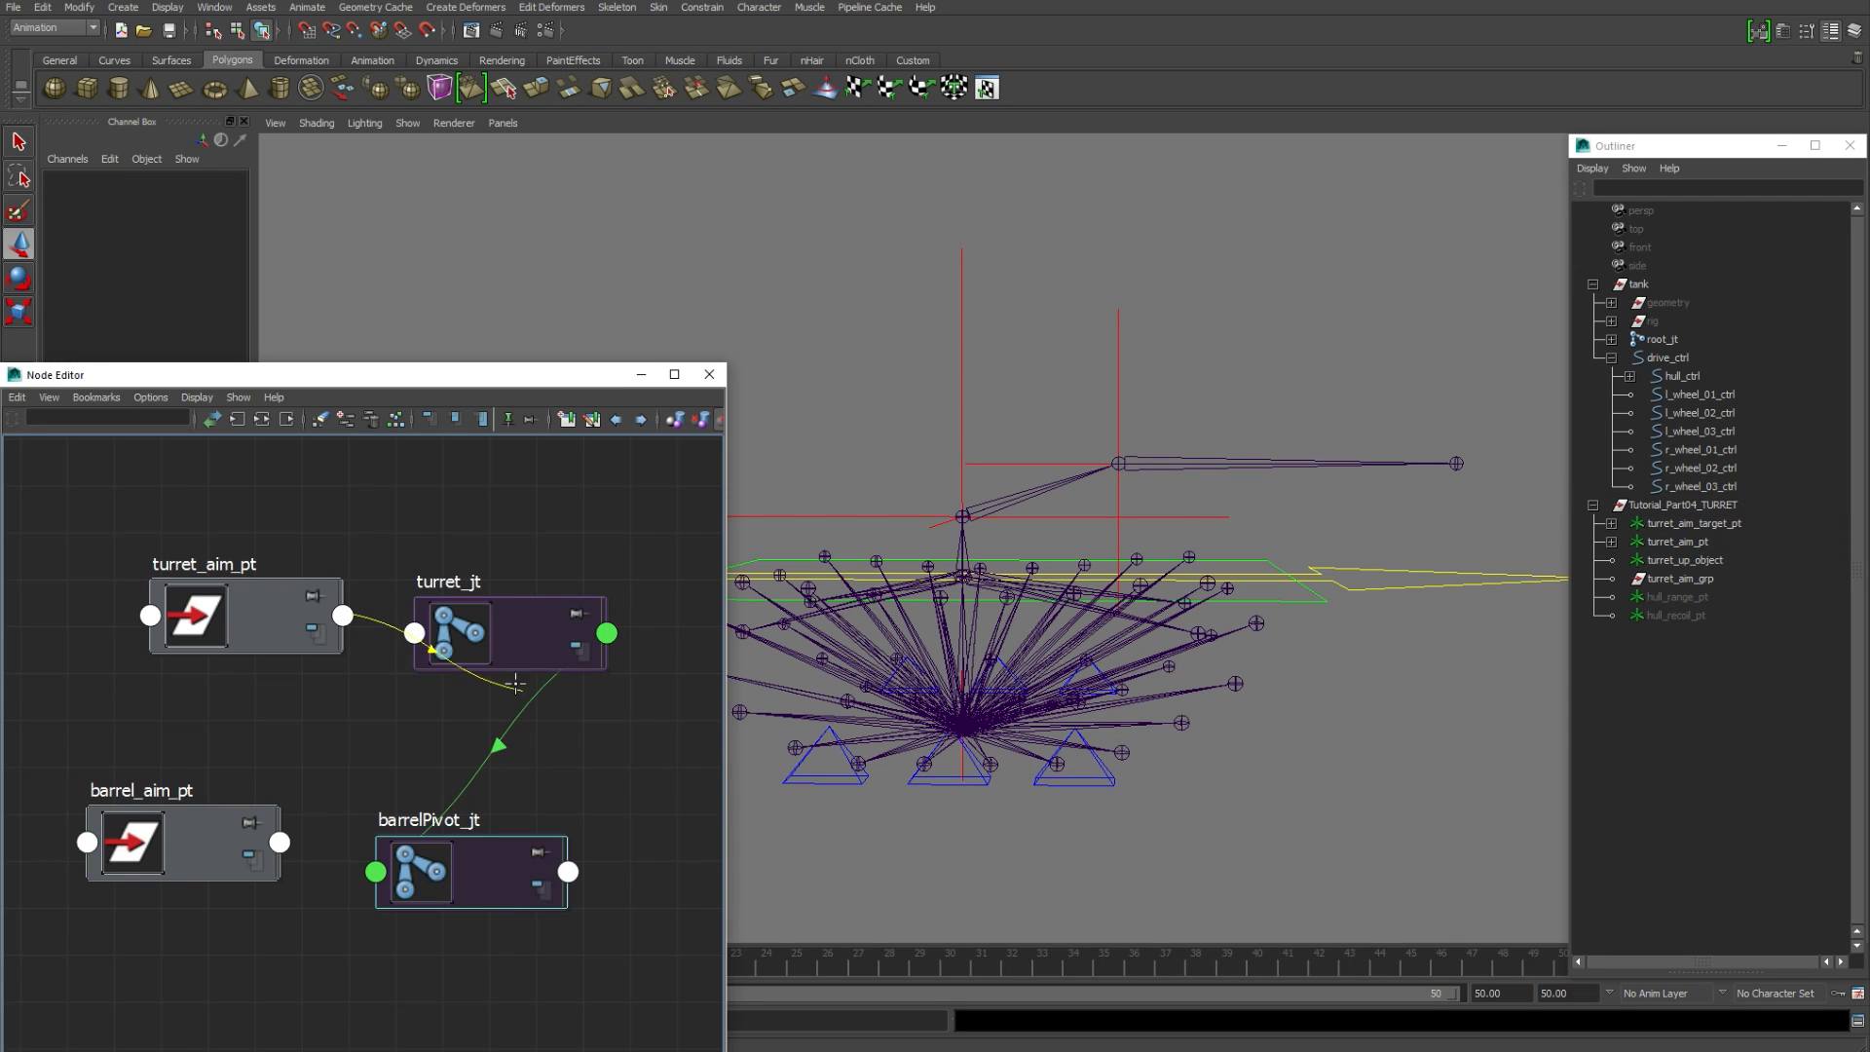
click(415, 634)
mouse_move(502, 681)
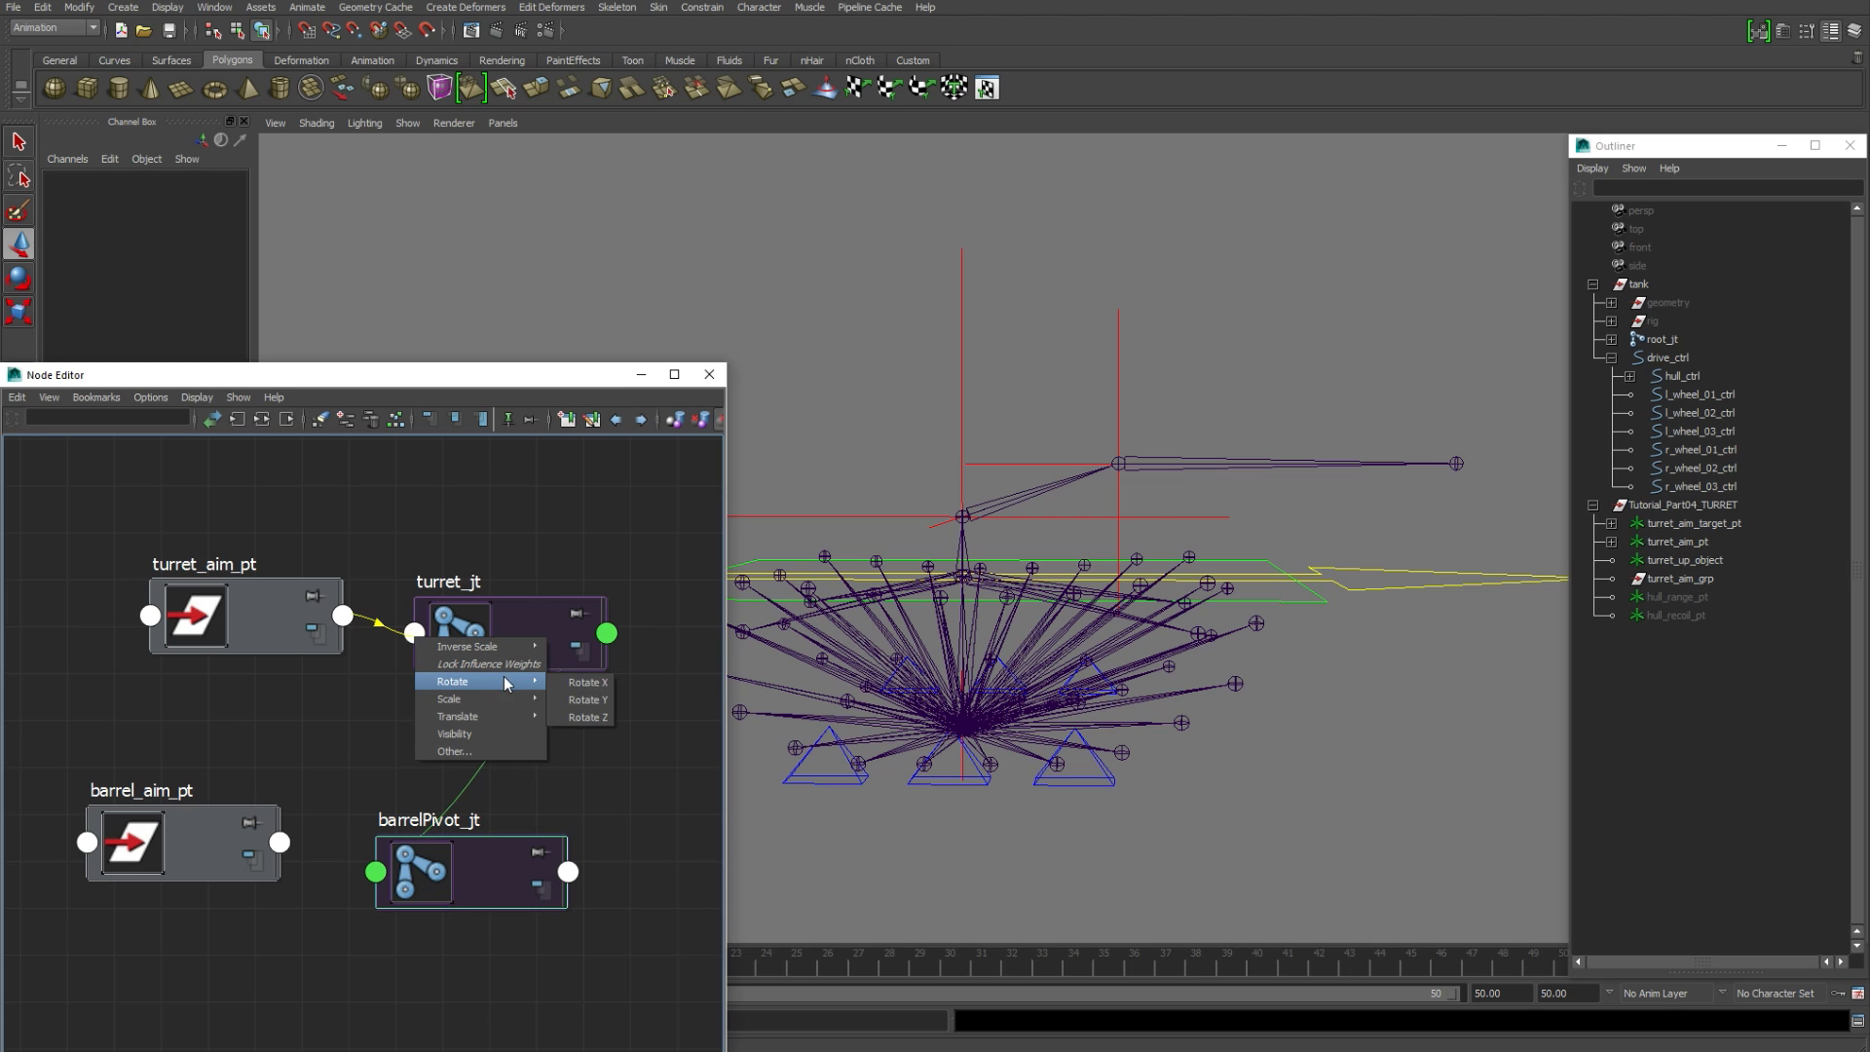
click(597, 699)
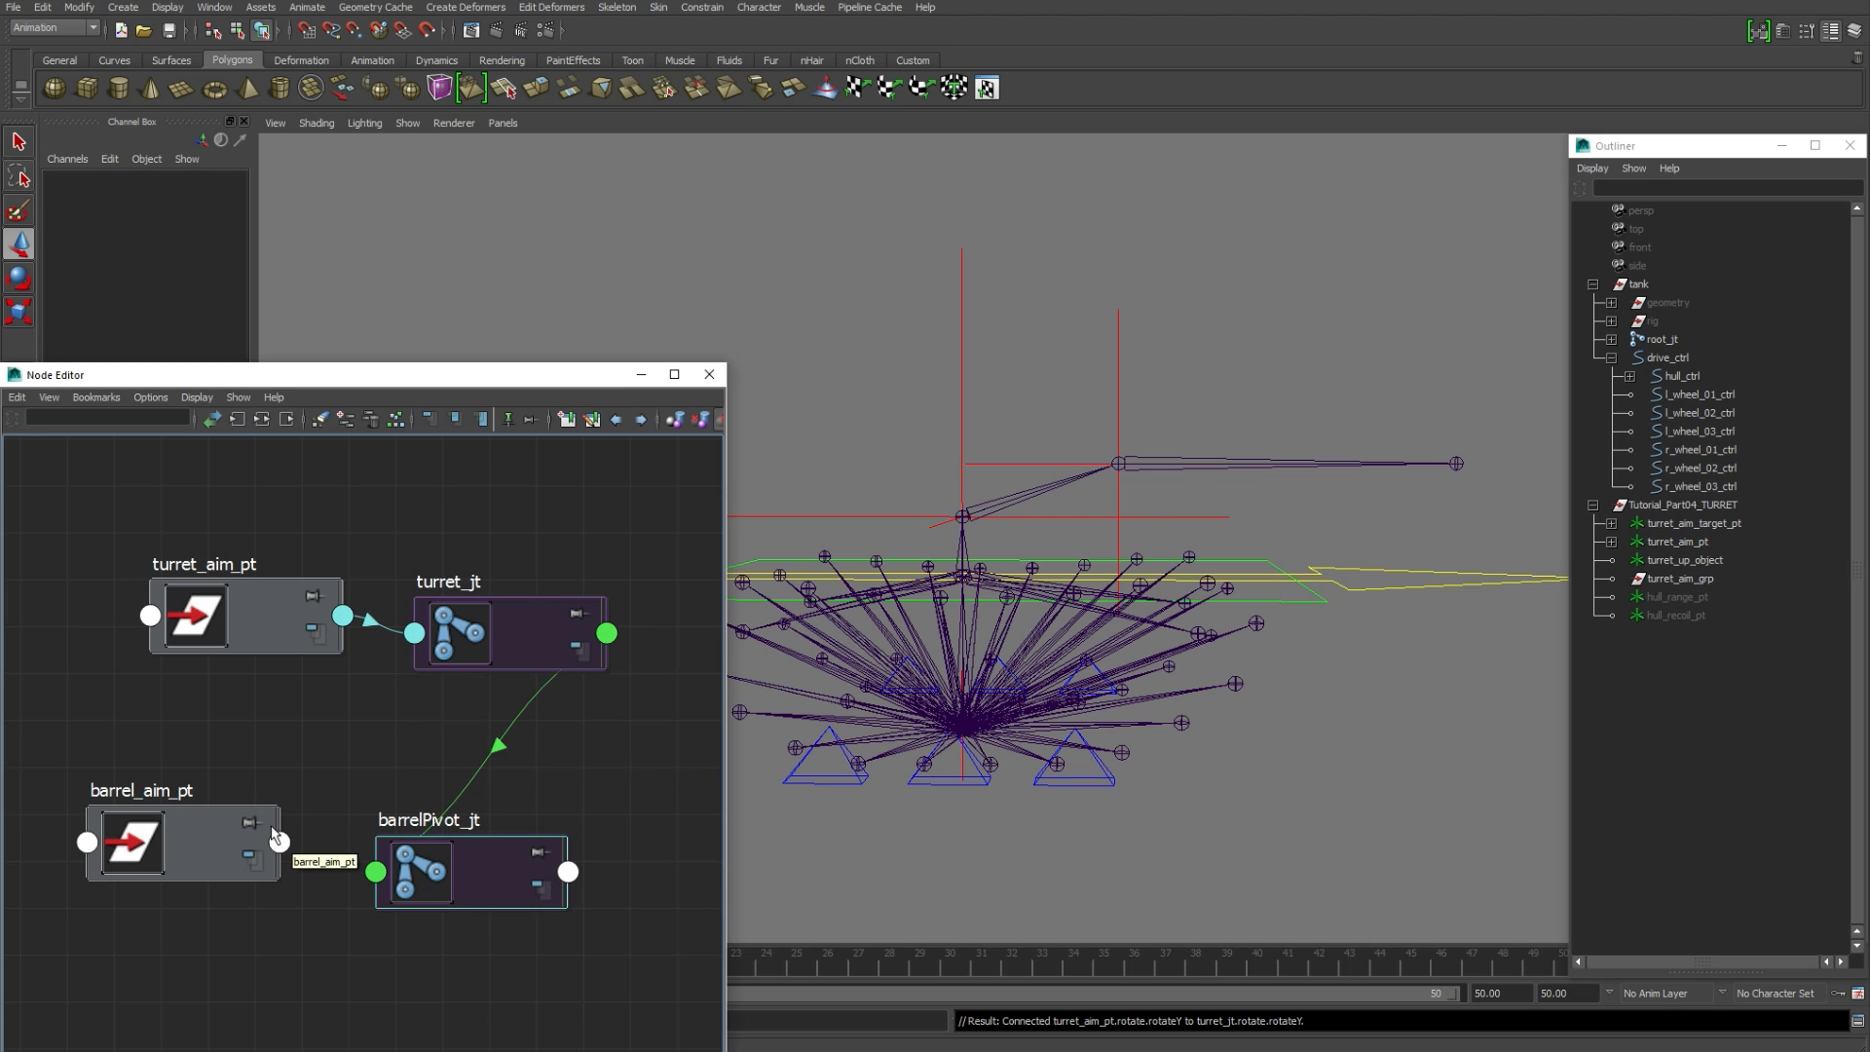
Step: Connect barrel_aim_pt's Rotate X to barrelPivot_jt's Rotate X and close the Node Editor
click(280, 842)
mouse_move(351, 954)
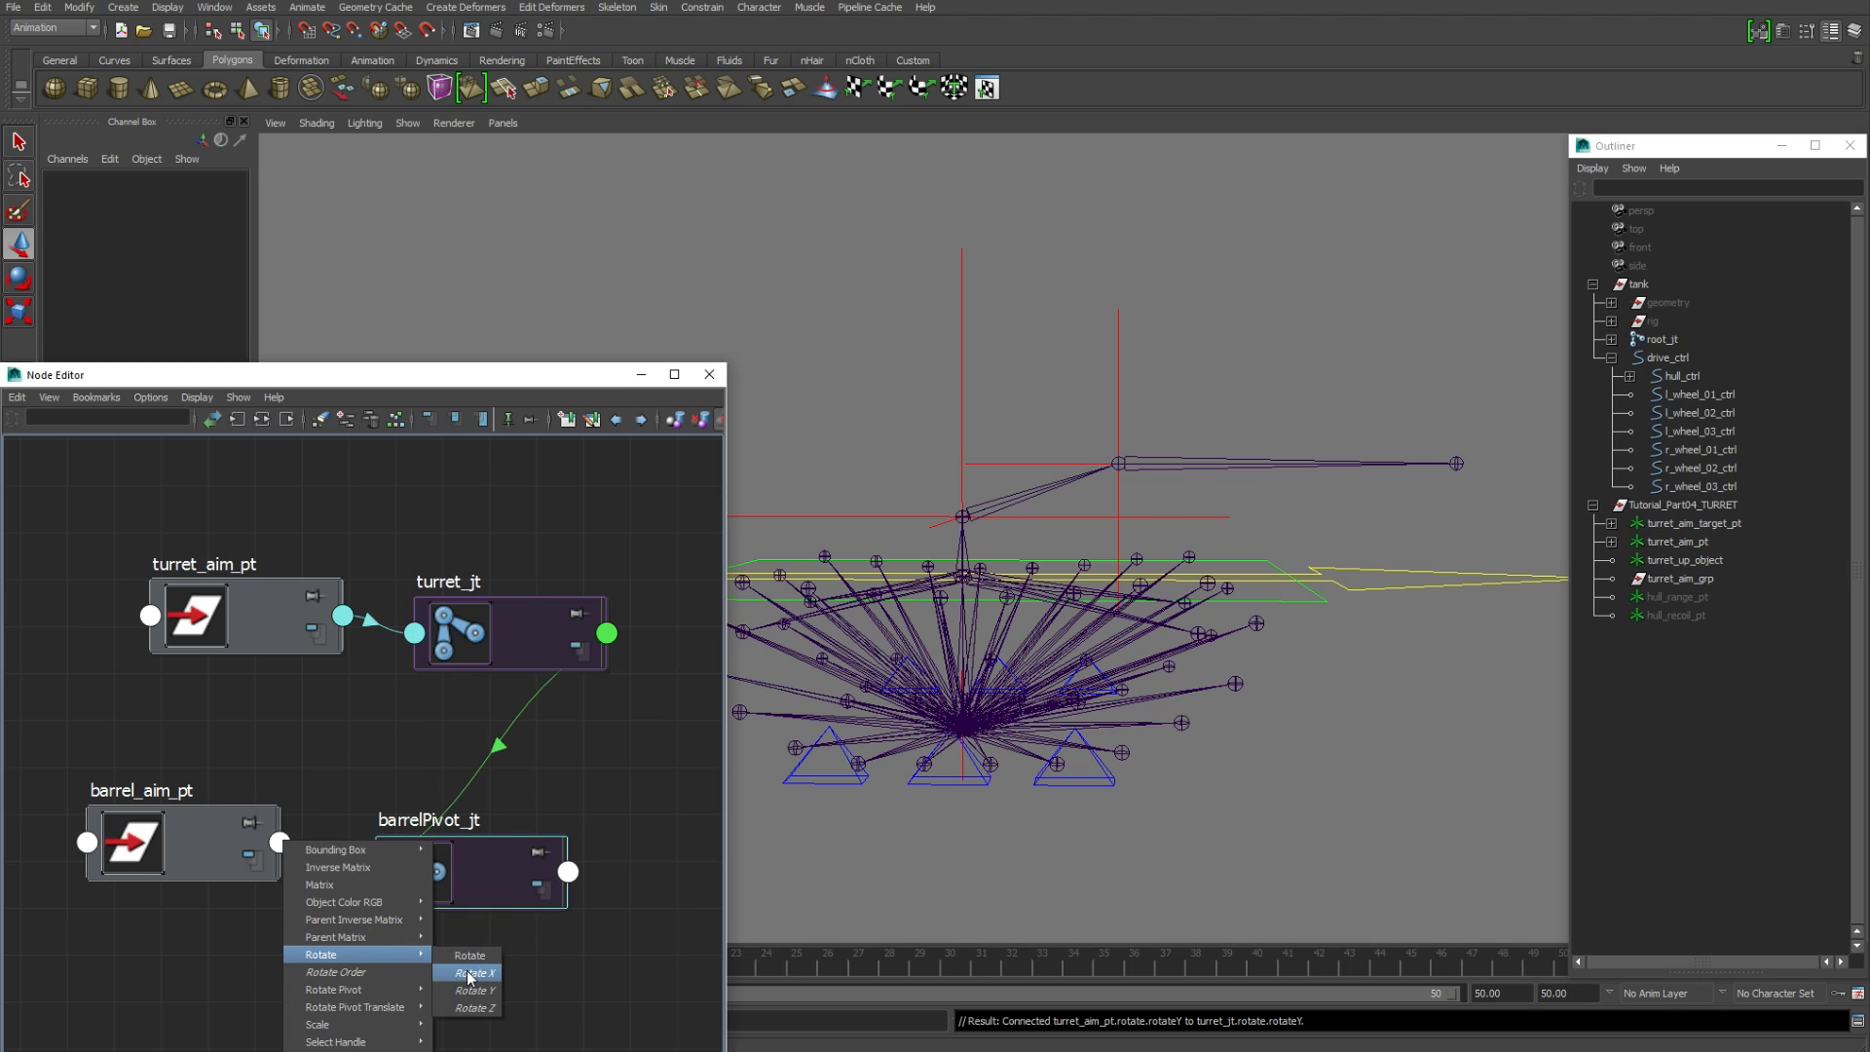
click(467, 972)
click(375, 871)
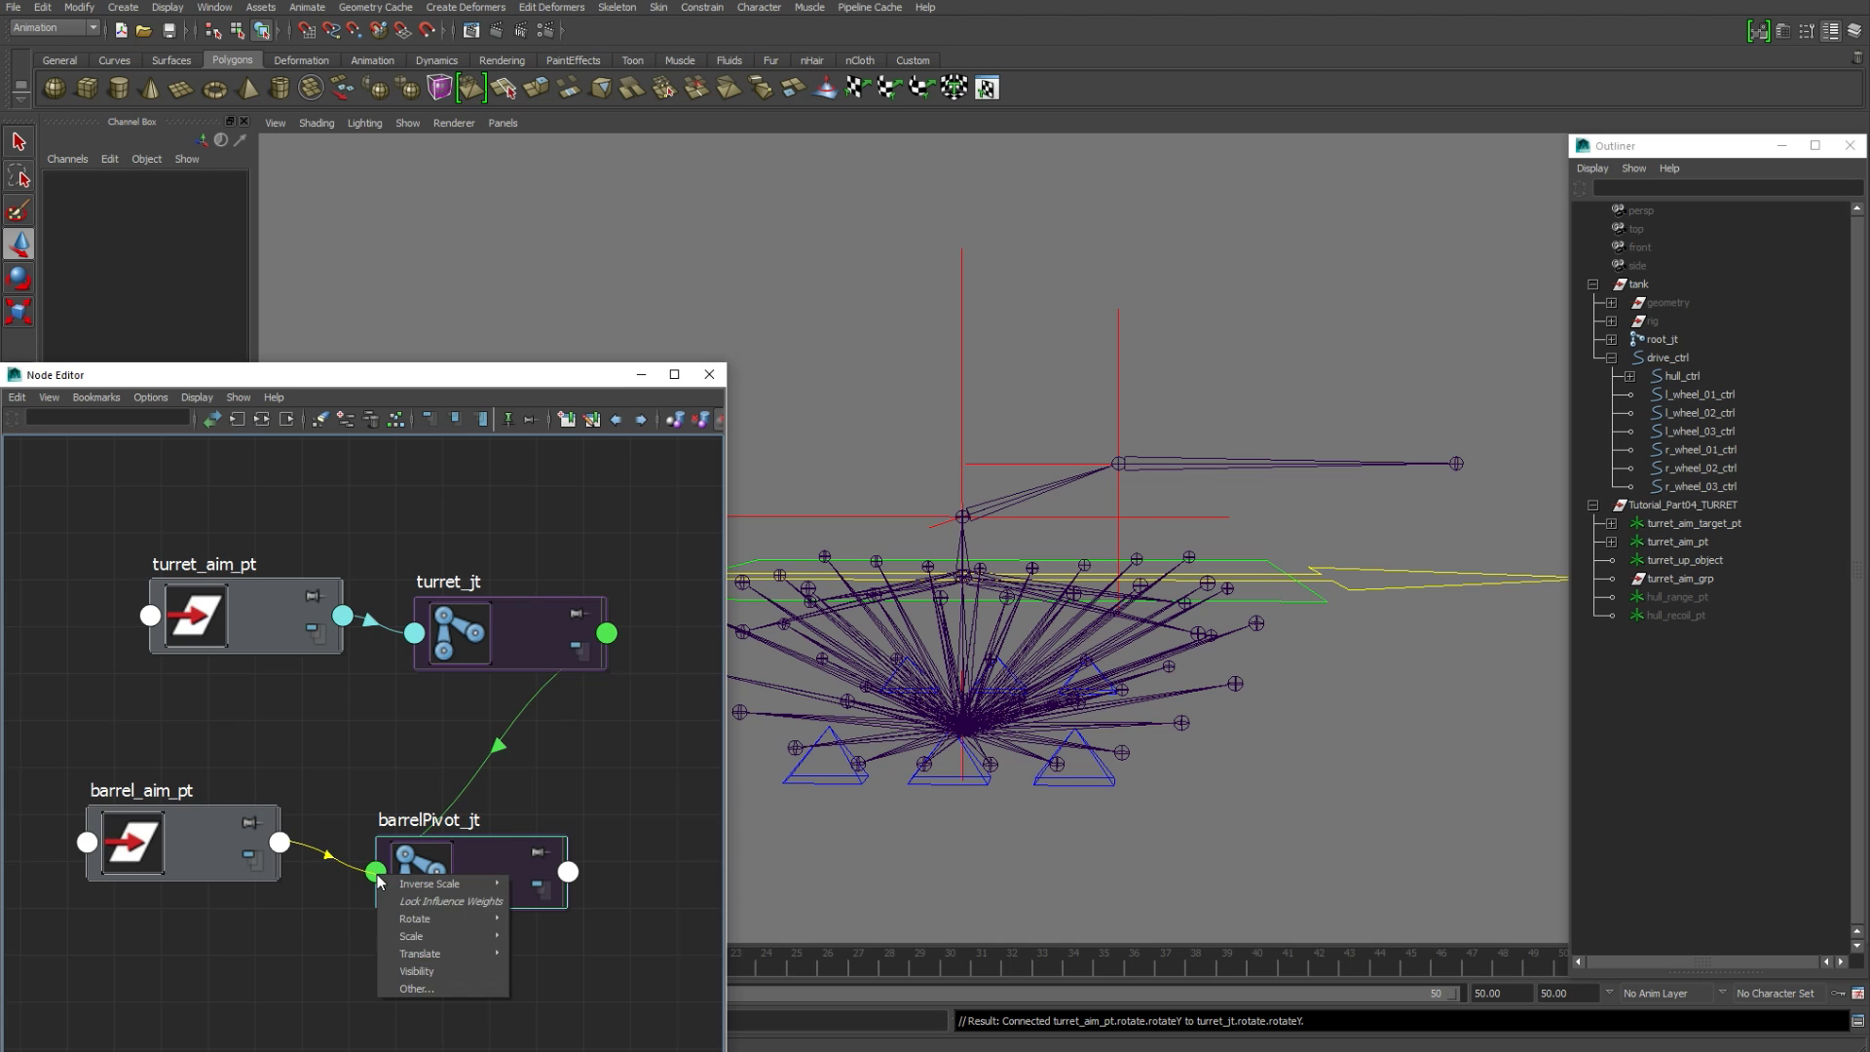
mouse_move(448, 924)
click(541, 920)
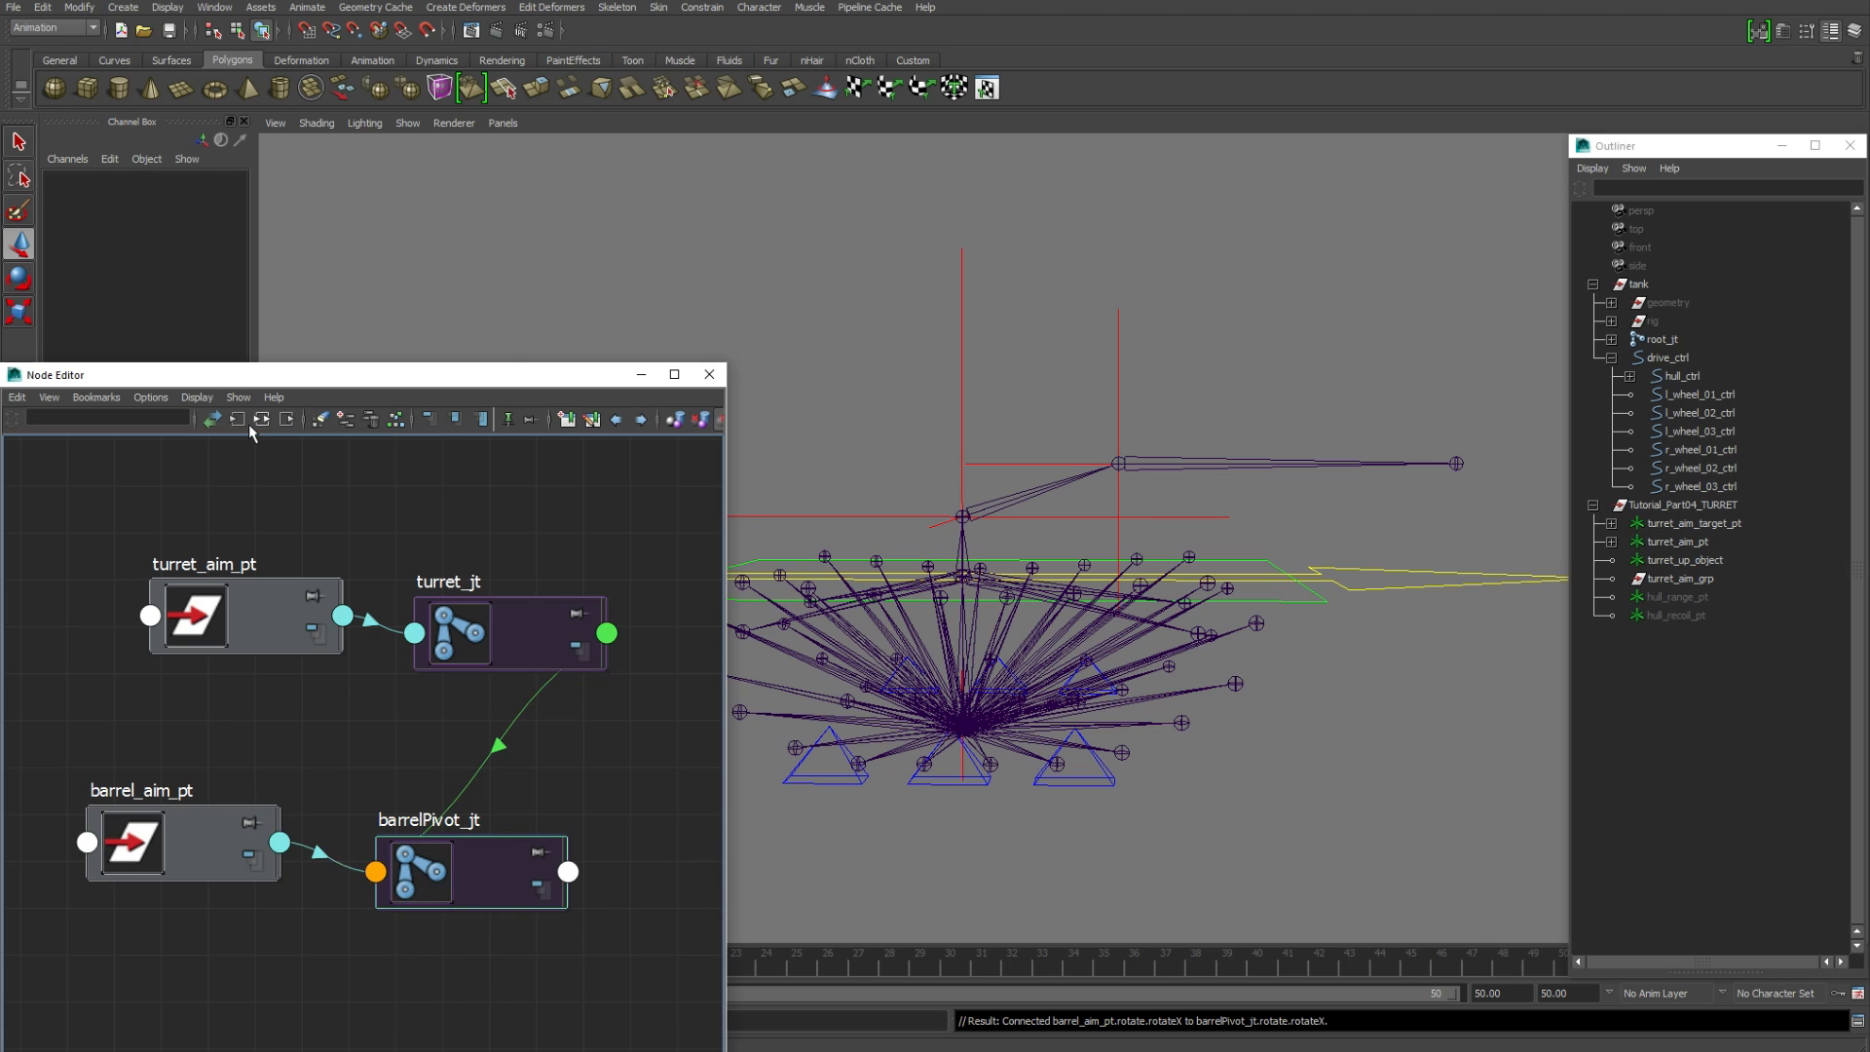
click(708, 374)
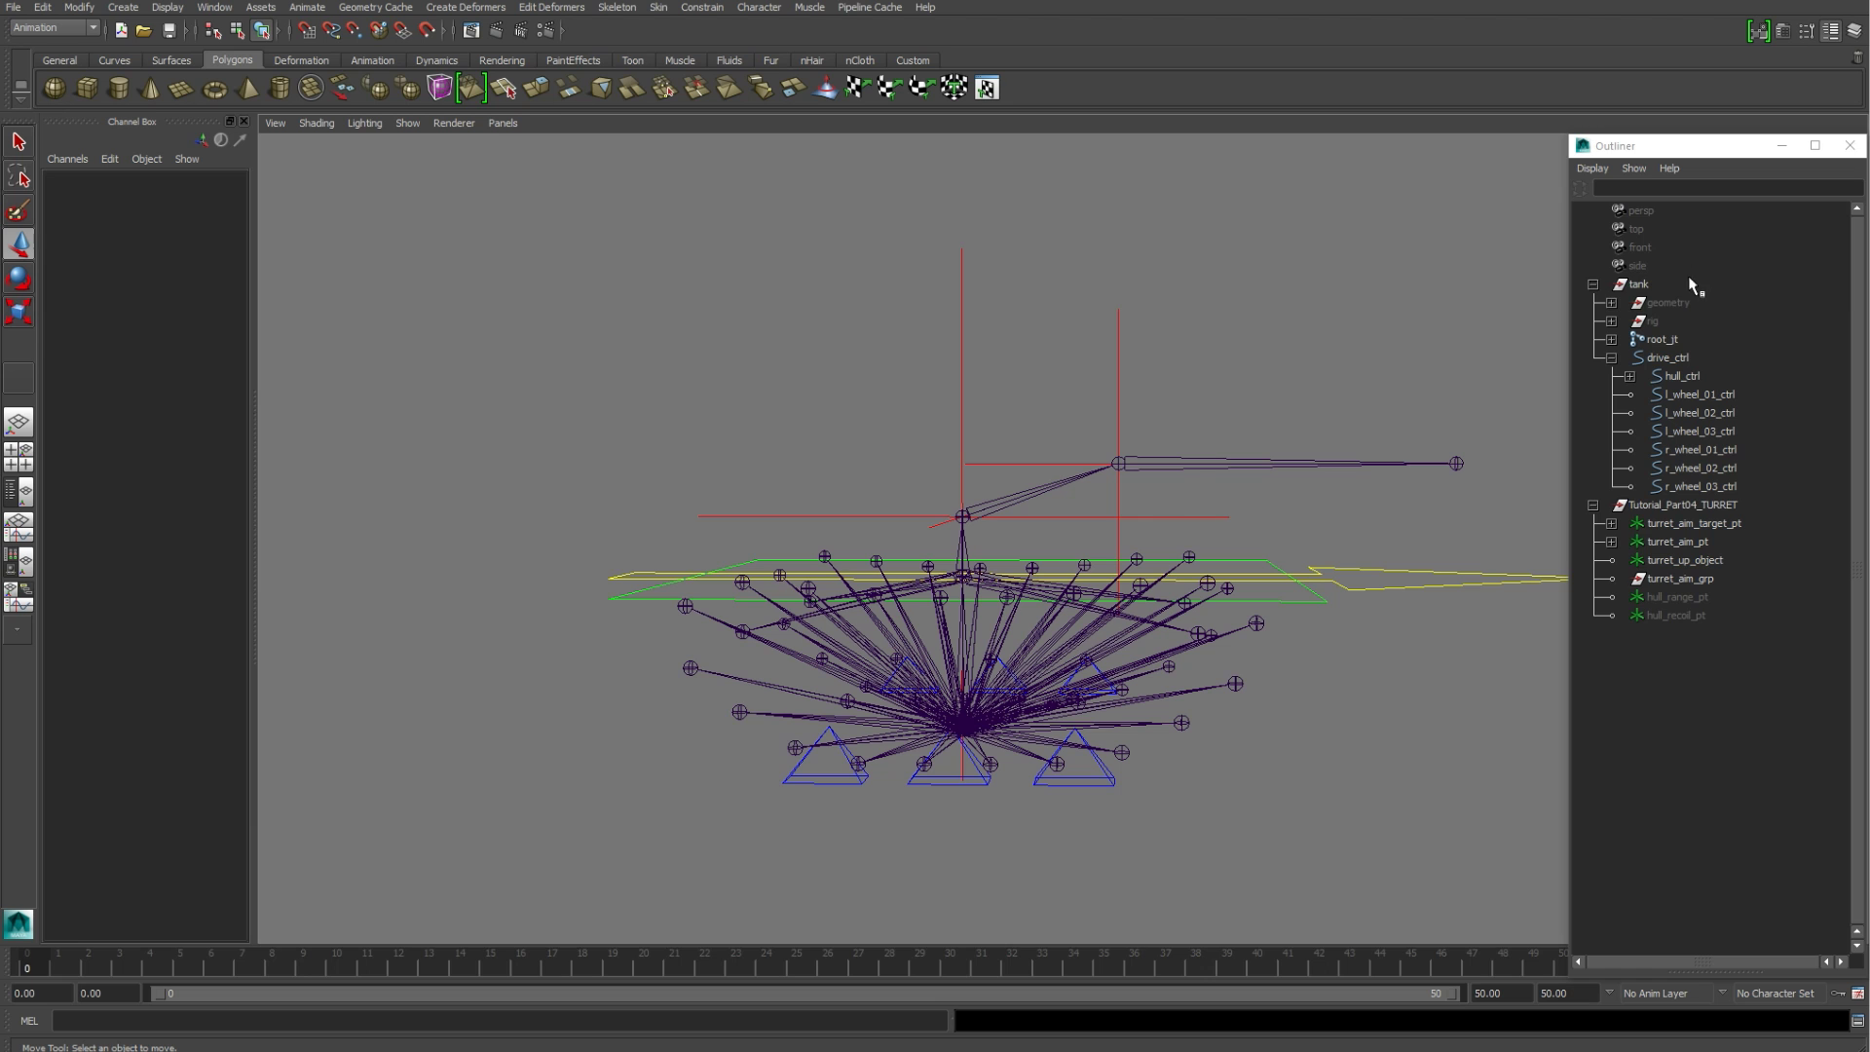
Step: Unhide the tank's geometry group and clear the selection
click(1671, 301)
key(shift+h)
click(1272, 333)
scroll(1363, 429, down, 4)
alt+middle_drag(1373, 434, 1149, 440)
alt+drag(1149, 440, 1070, 444)
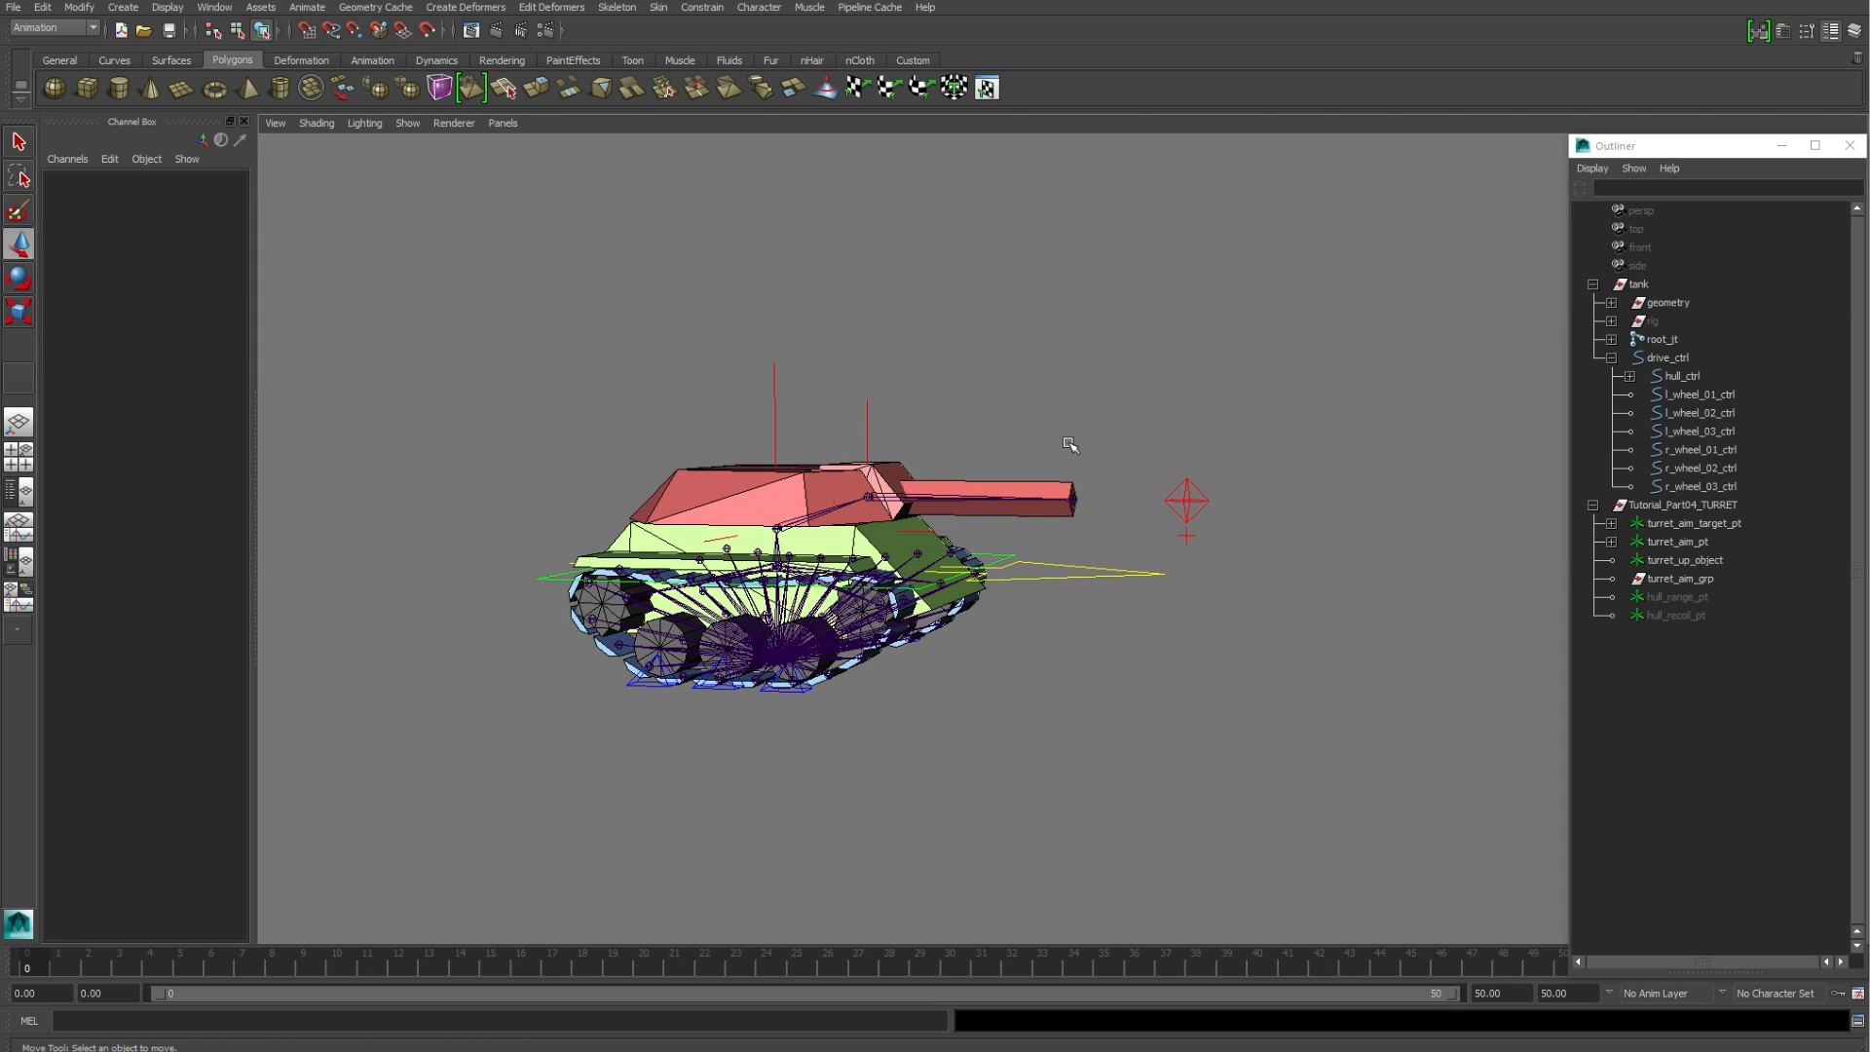
Step: Test the turret and barrel aiming by moving turret_ctrl around, and undo the test moves
click(1184, 499)
alt+drag(1195, 501, 904, 393)
mouse_move(1302, 533)
mouse_down()
mouse_move(1189, 517)
mouse_move(959, 535)
mouse_move(1310, 570)
mouse_up()
alt+drag(1310, 570, 1071, 574)
drag(609, 553, 1287, 608)
scroll(1168, 499, up, 3)
key(z)
key(z)
key(z)
key(z)
scroll(1148, 484, up, 3)
Step: Parent turret_aim_target_pt, turret_aim_pt and turret_up_object under turret_aim_grp
click(1685, 580)
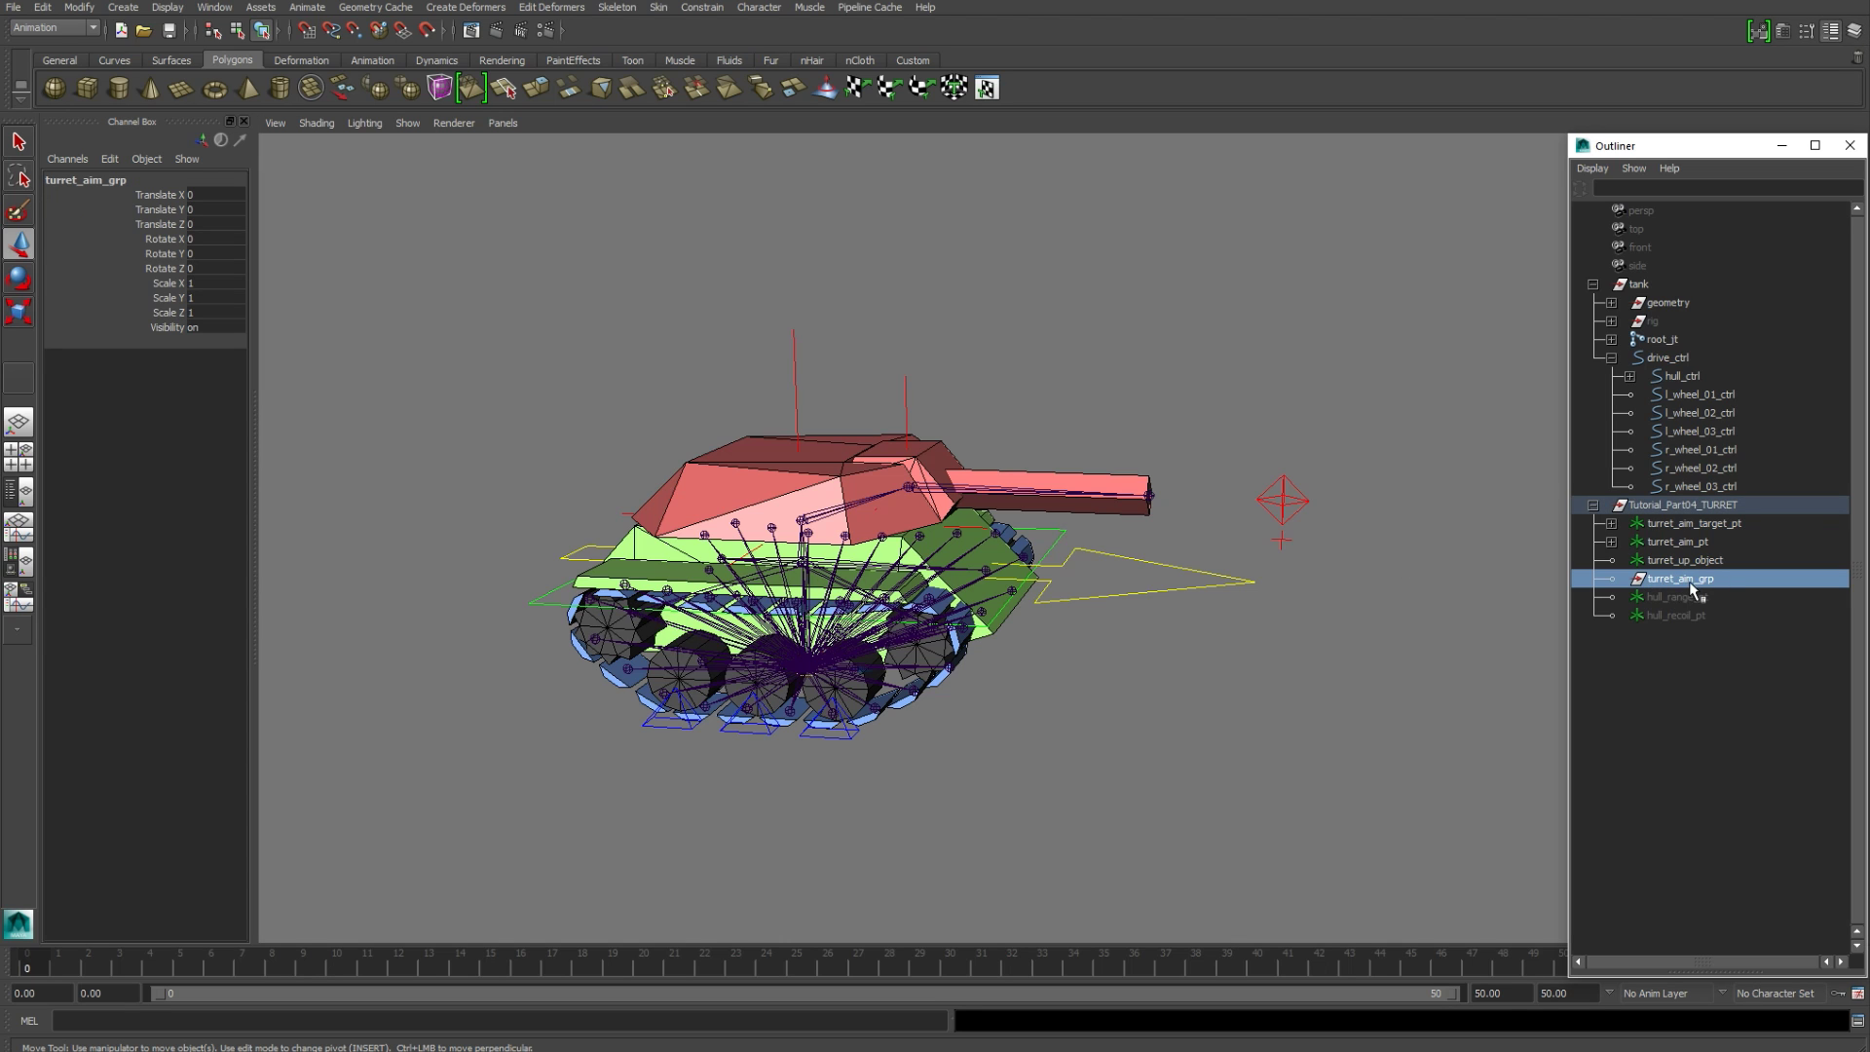
click(1702, 524)
shift+click(1699, 561)
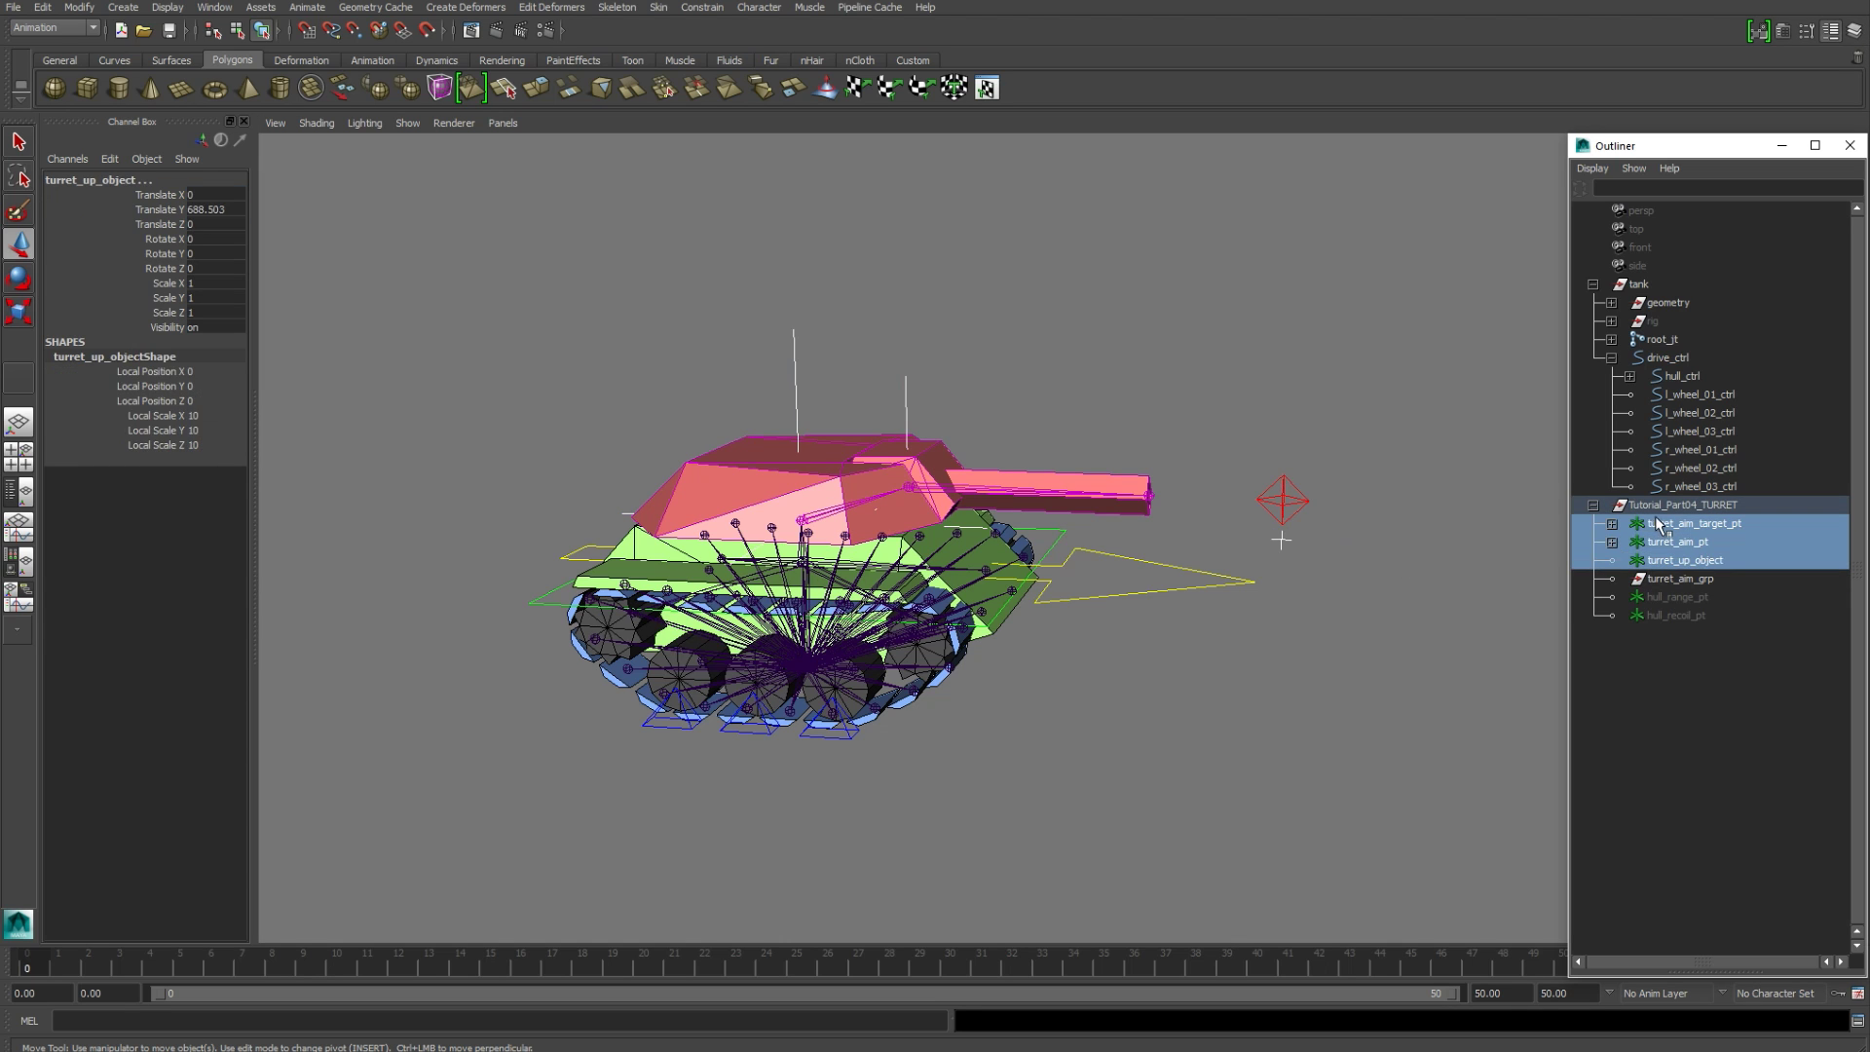
middle_drag(1671, 568, 1677, 583)
Step: Parent turret_aim_grp under the tank's rig group
click(1669, 526)
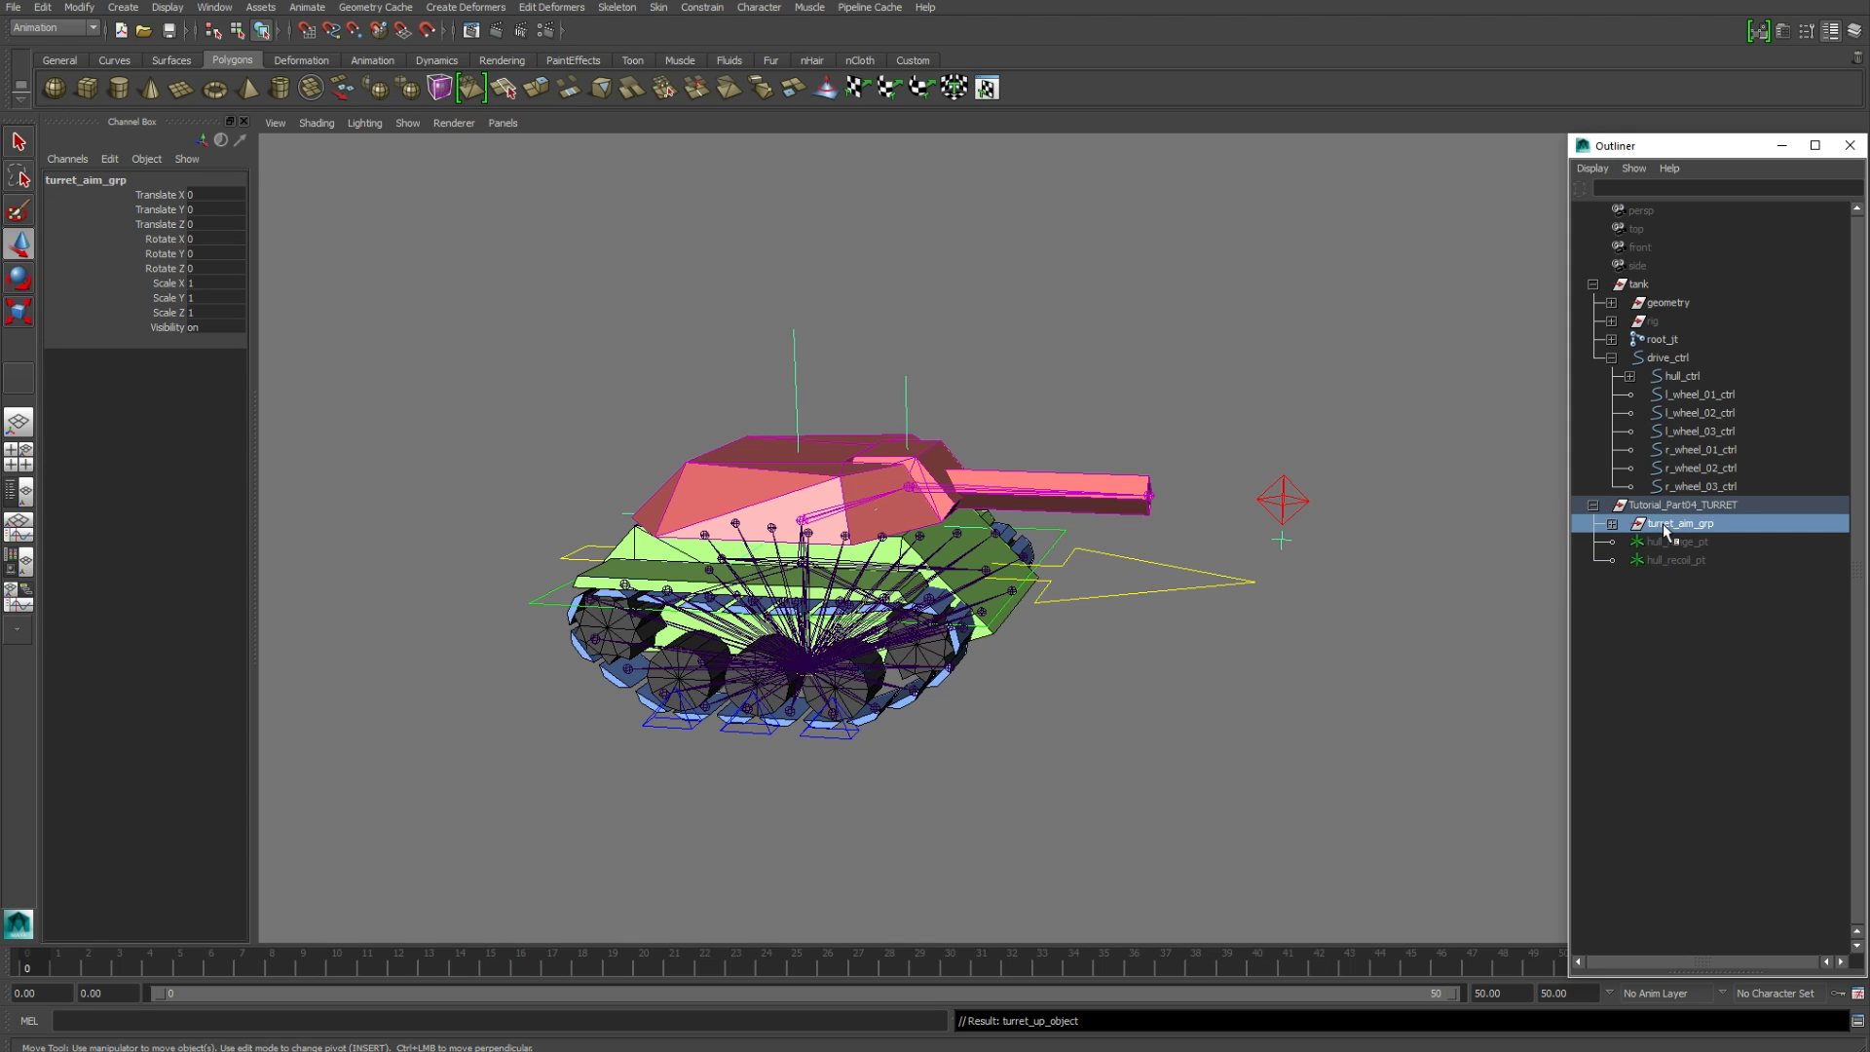
click(1612, 321)
middle_drag(1661, 583, 1644, 321)
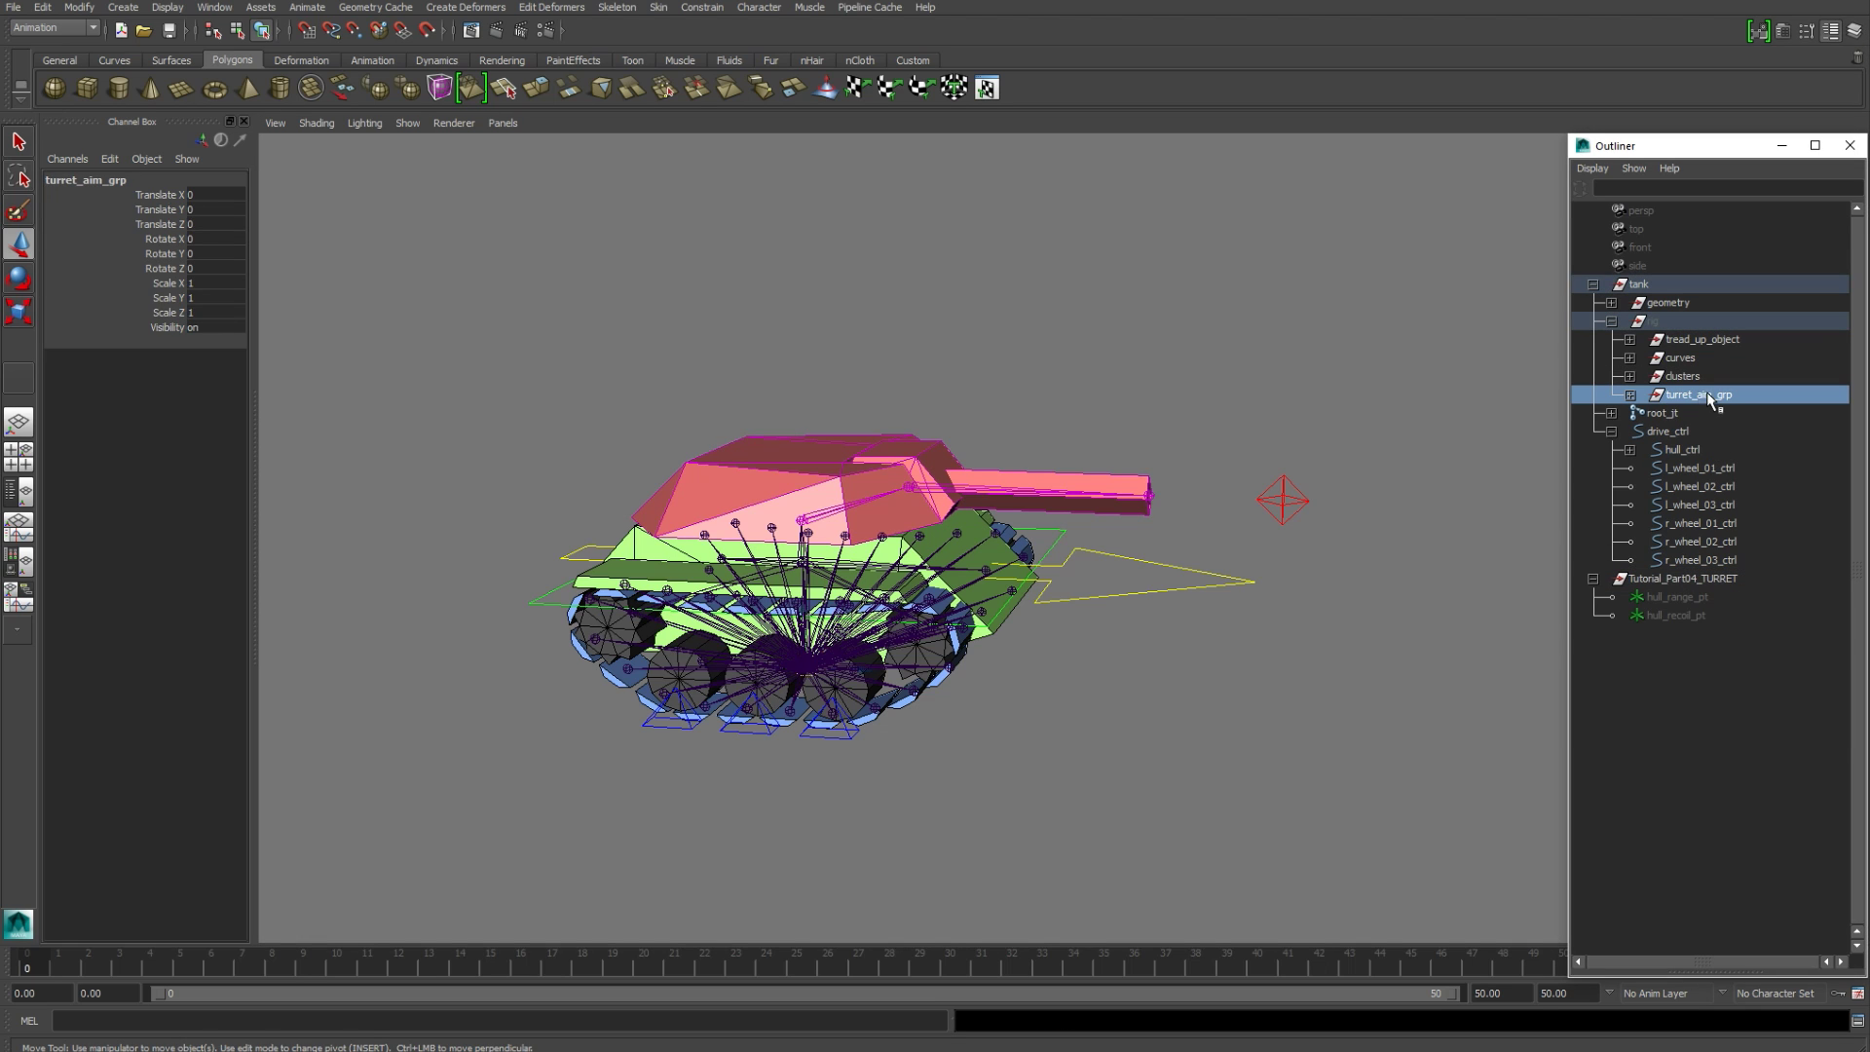
Step: Parent-constrain turret_aim_grp to drive_ctrl with Maintain offset on and all translate and rotate axes constrained
click(702, 7)
click(833, 103)
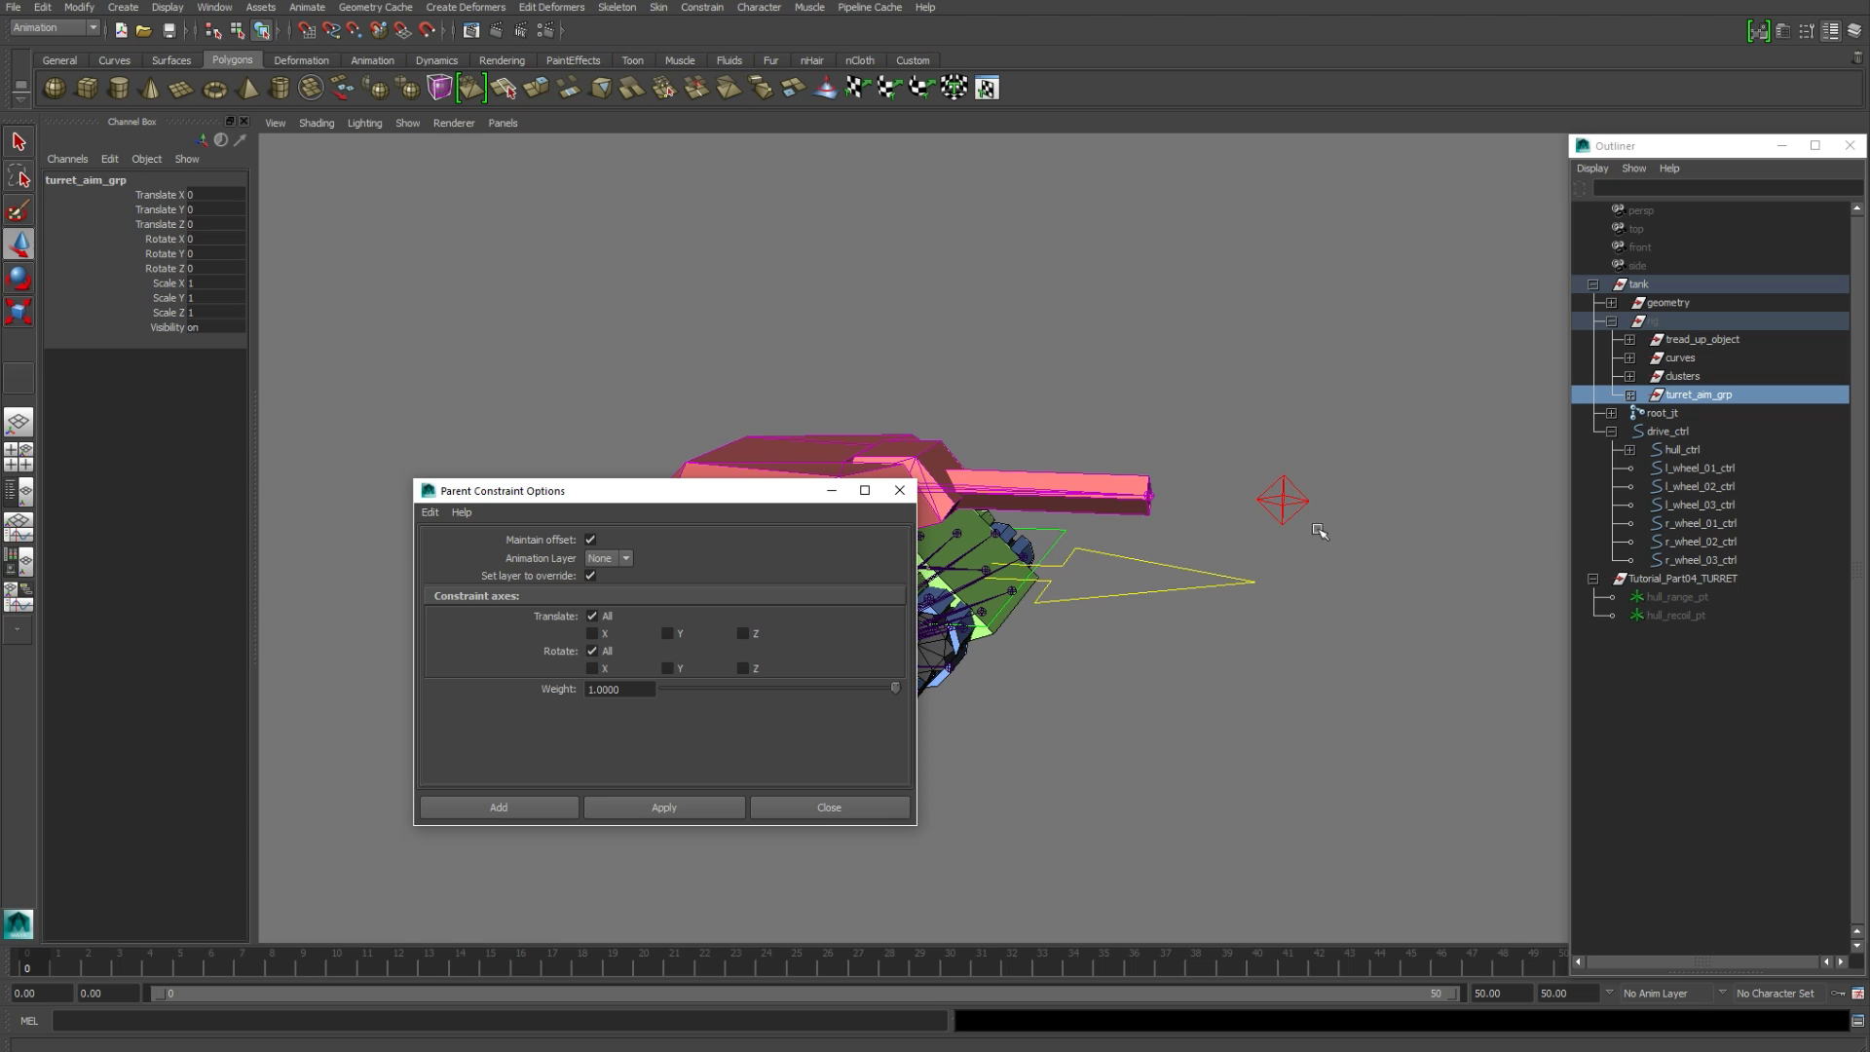
click(1667, 431)
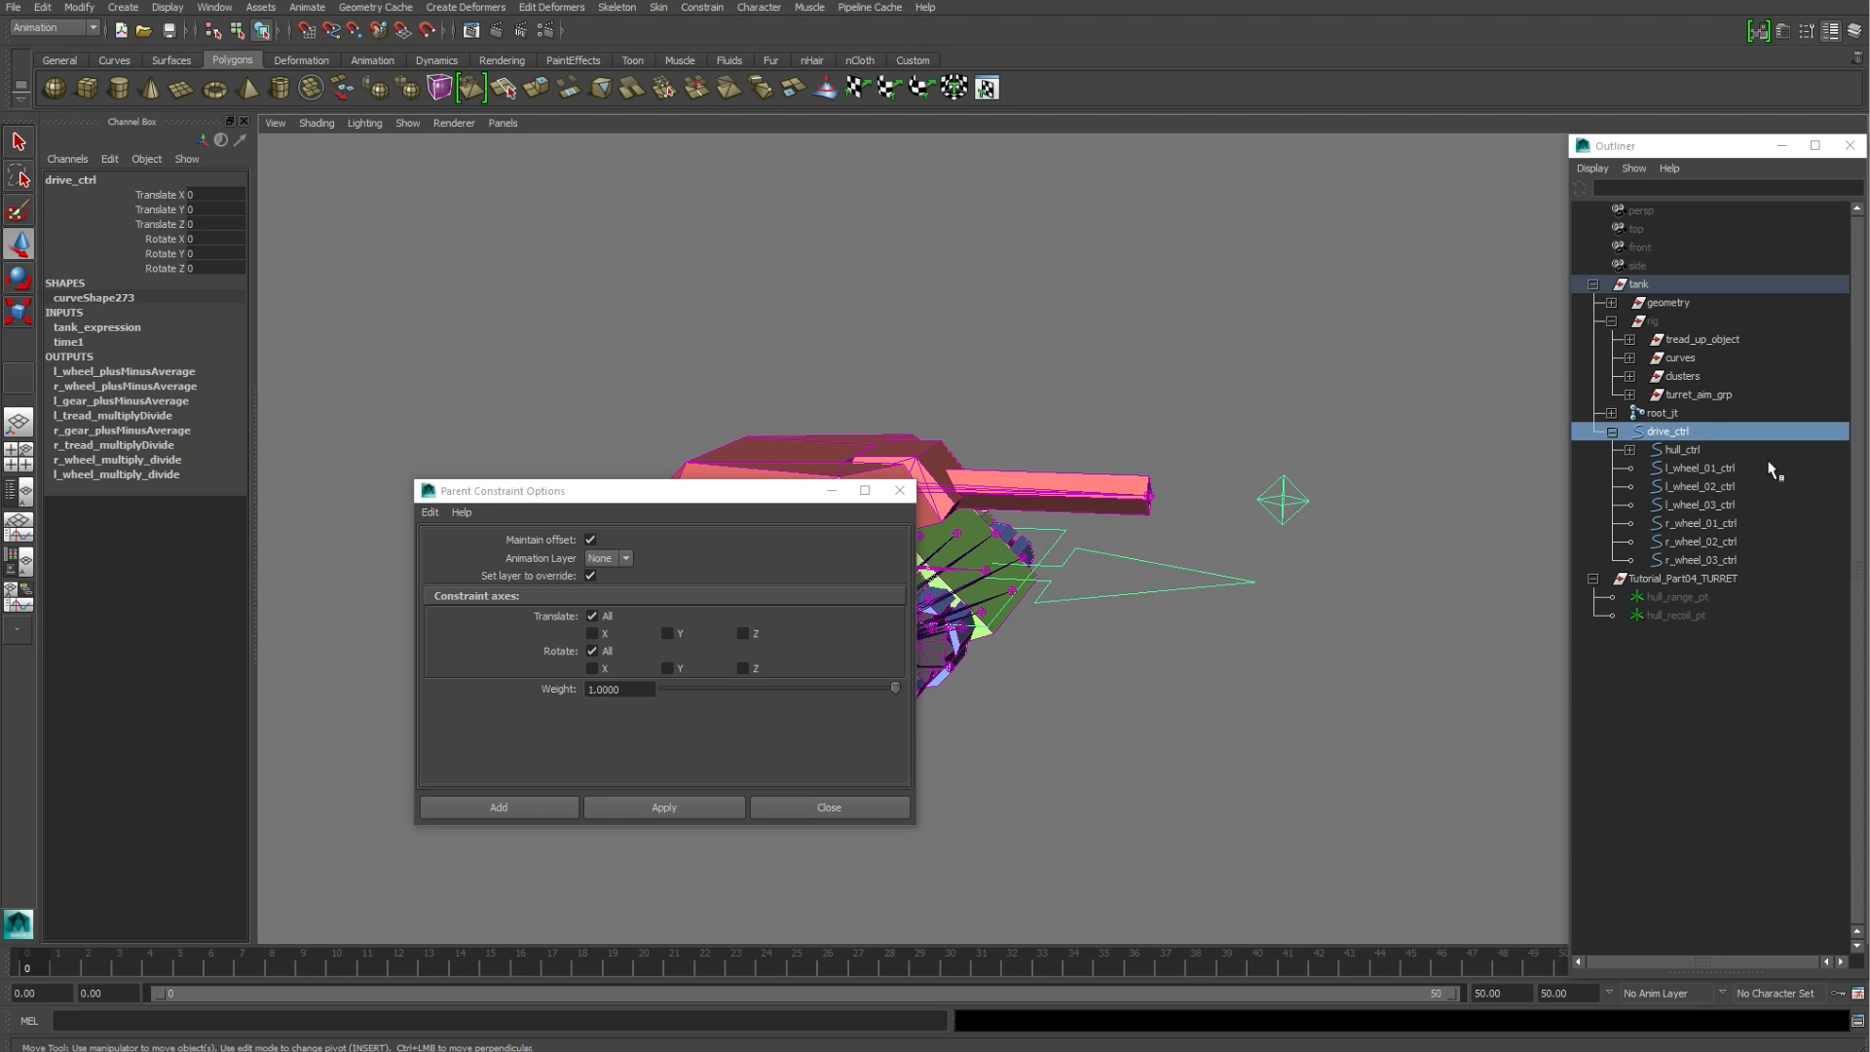
ctrl+click(1711, 395)
click(697, 807)
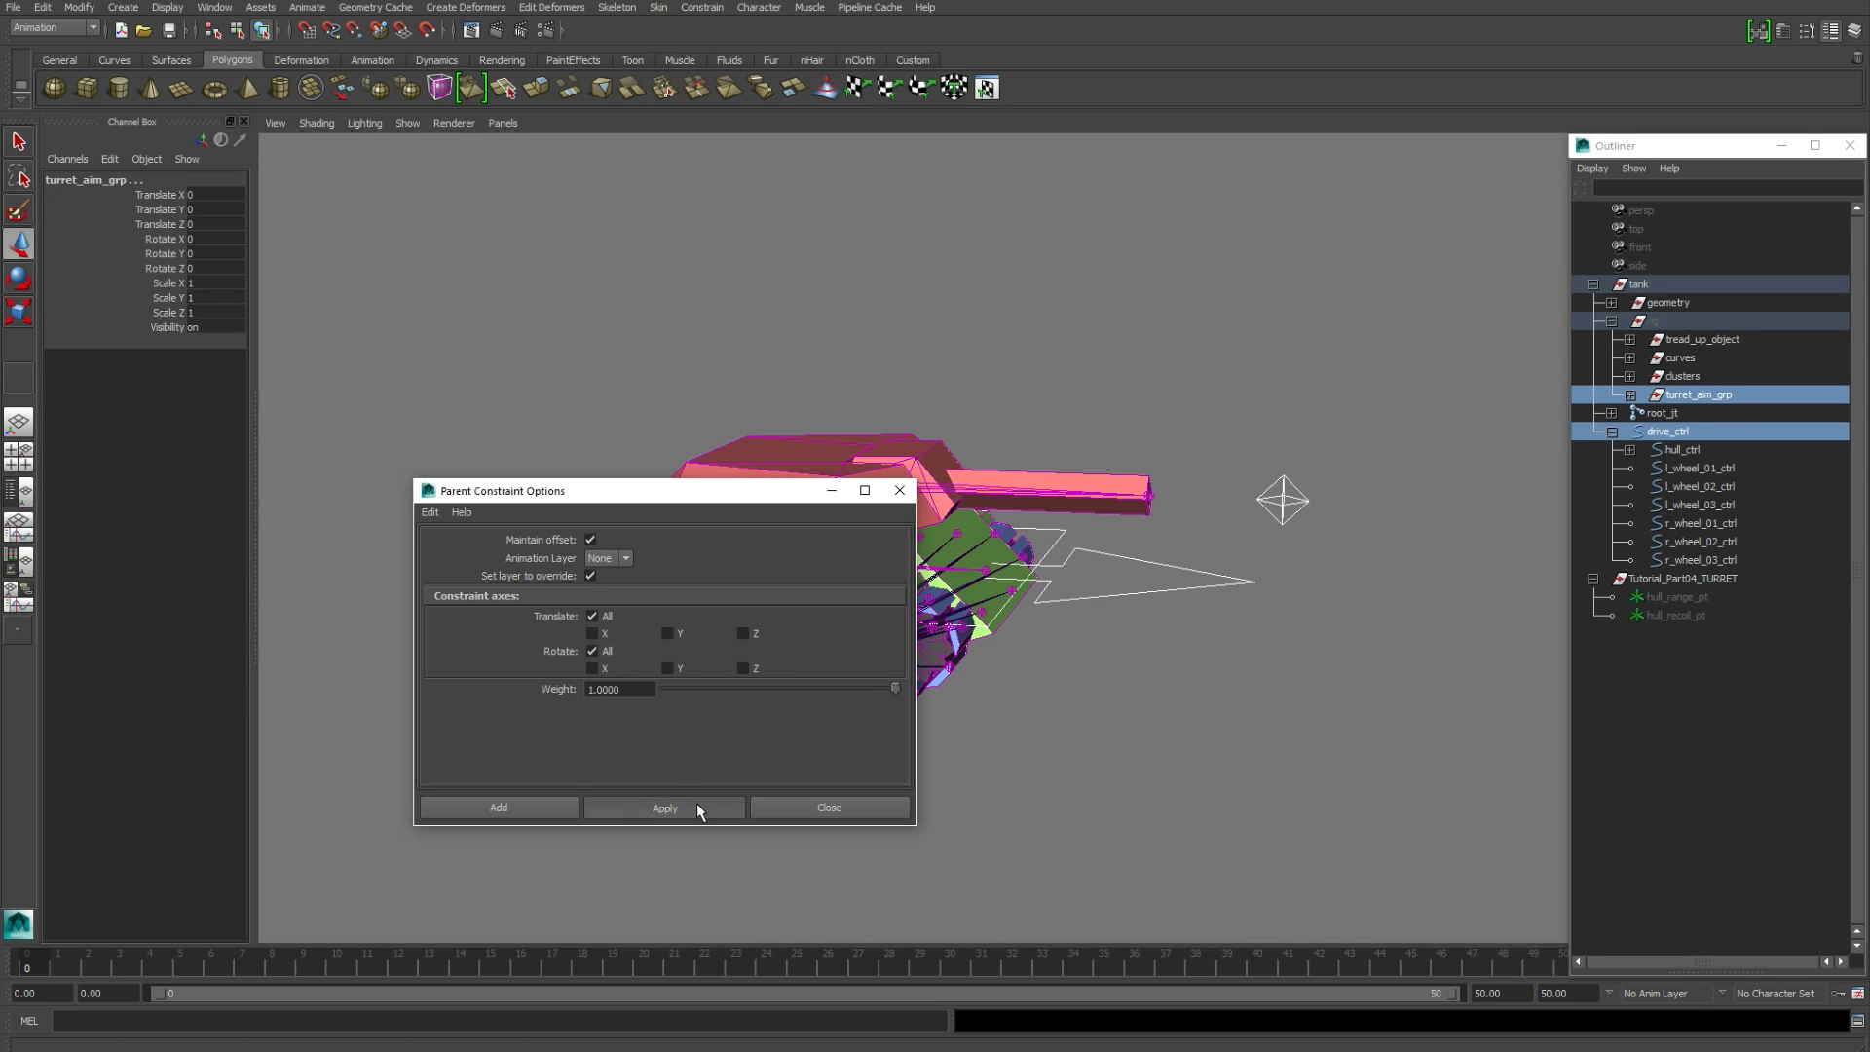
click(851, 814)
click(1152, 681)
Step: Hide the tank's geometry group and unhide the hull_range_pt and hull_recoil_pt locators
mouse_move(1183, 675)
alt+mouse_down()
mouse_move(1093, 688)
mouse_move(1190, 652)
alt+mouse_up()
click(1663, 306)
key(ctrl+h)
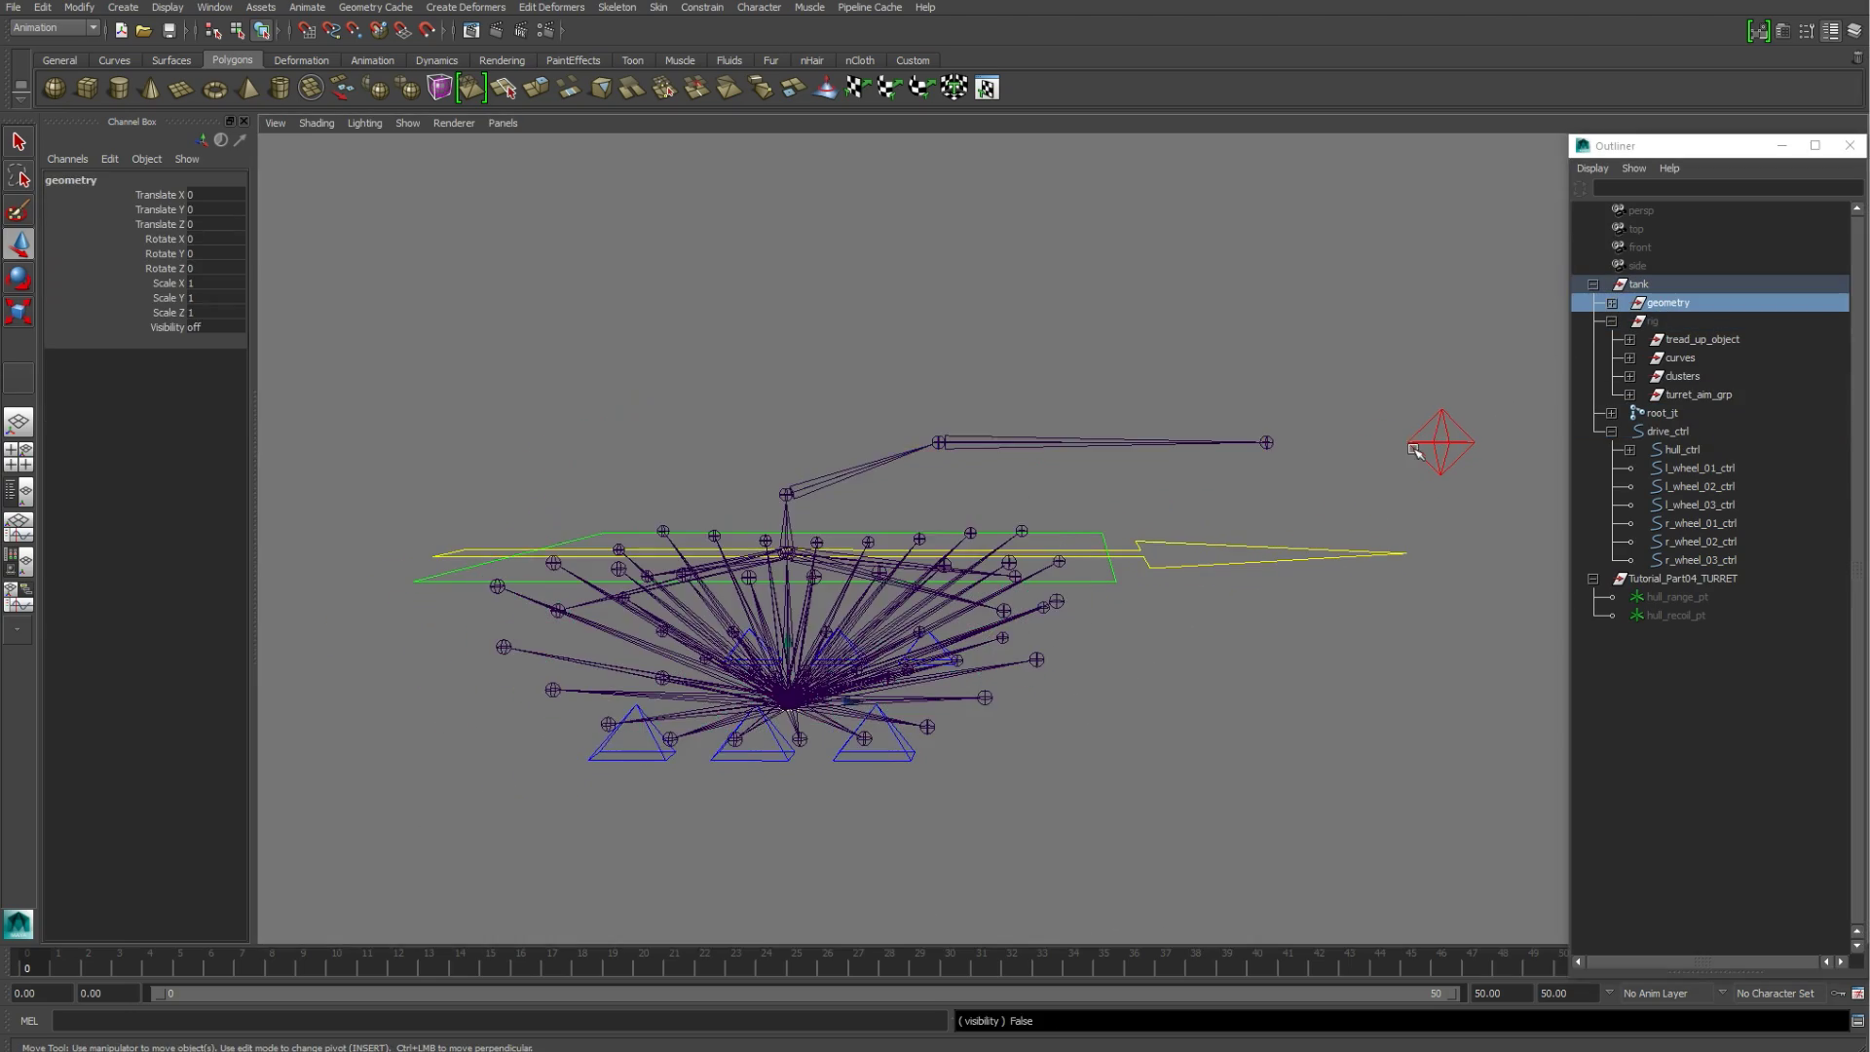
click(1692, 598)
shift+click(1688, 613)
key(shift+h)
click(1315, 696)
mouse_move(1315, 697)
alt+mouse_down()
mouse_move(1291, 701)
mouse_move(1290, 668)
mouse_move(1356, 688)
mouse_move(1266, 662)
mouse_move(1298, 672)
alt+mouse_up()
Step: Try moving hull_range_pt back along Z to the hull's centre, and undo the move
click(1685, 598)
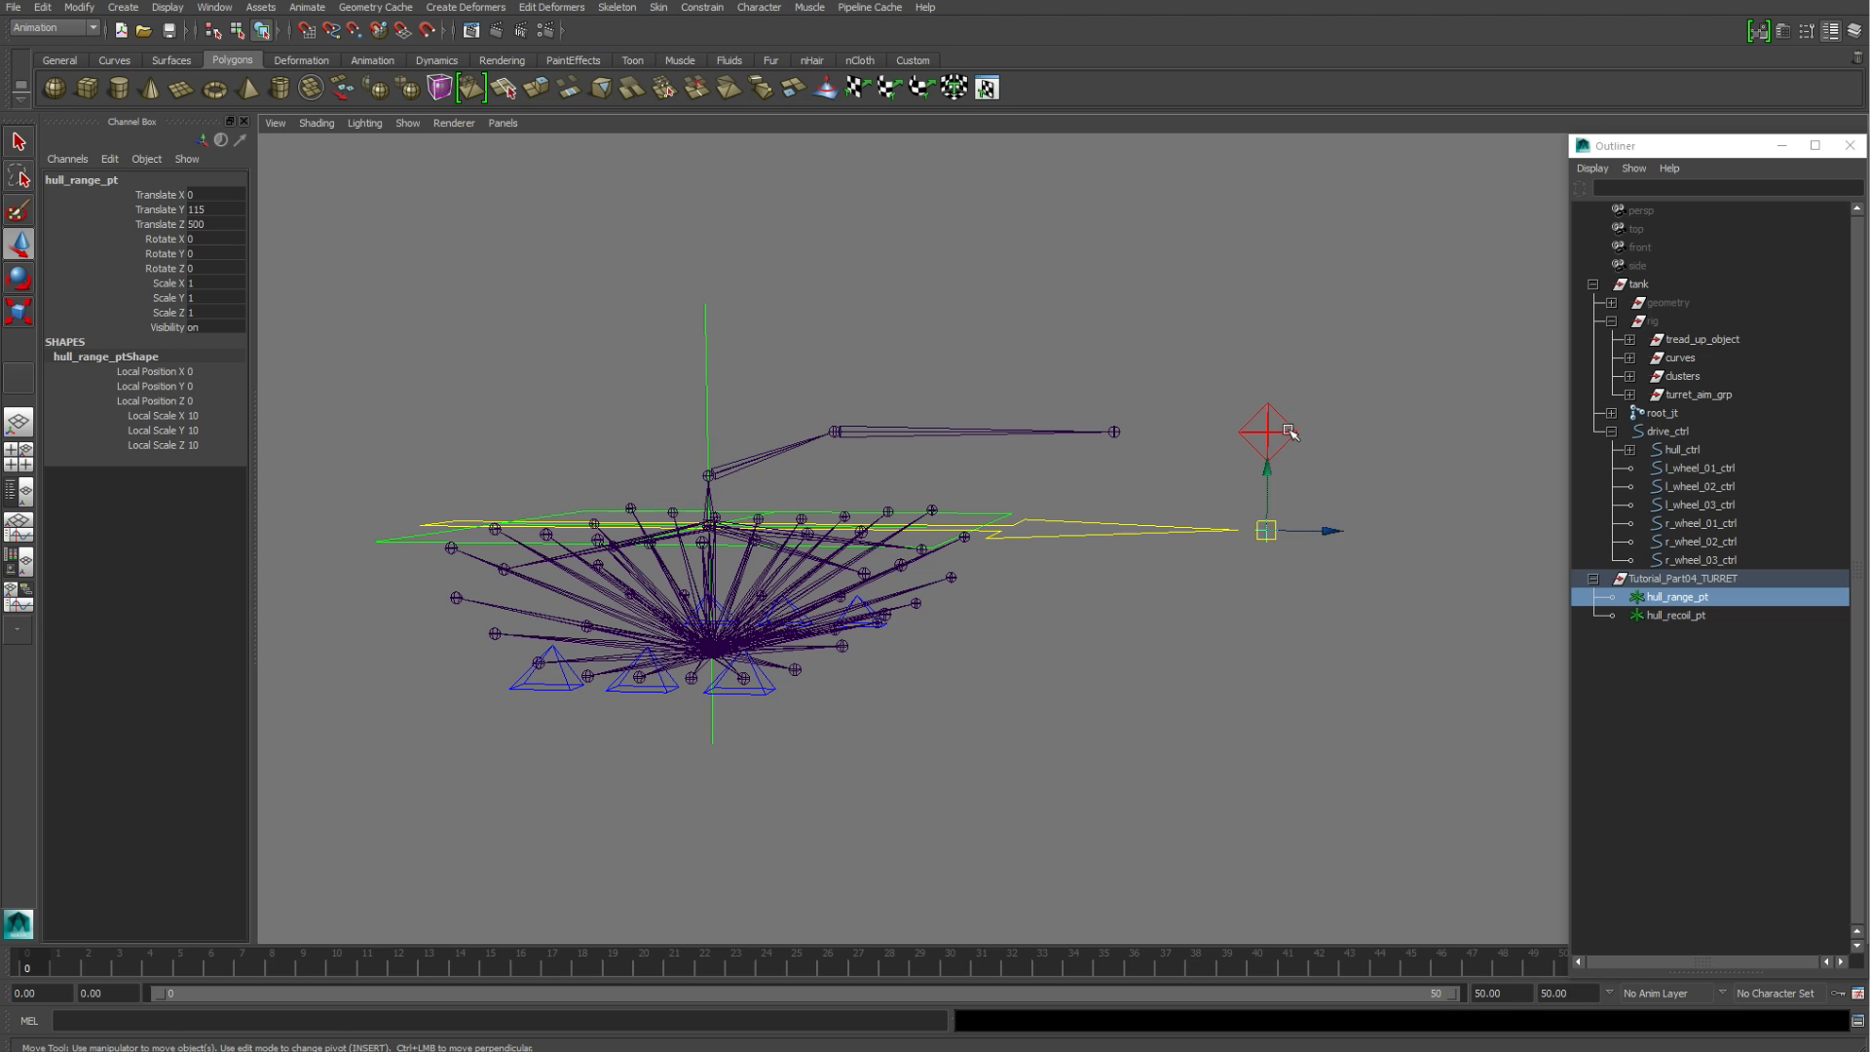
alt+drag(1277, 519, 737, 568)
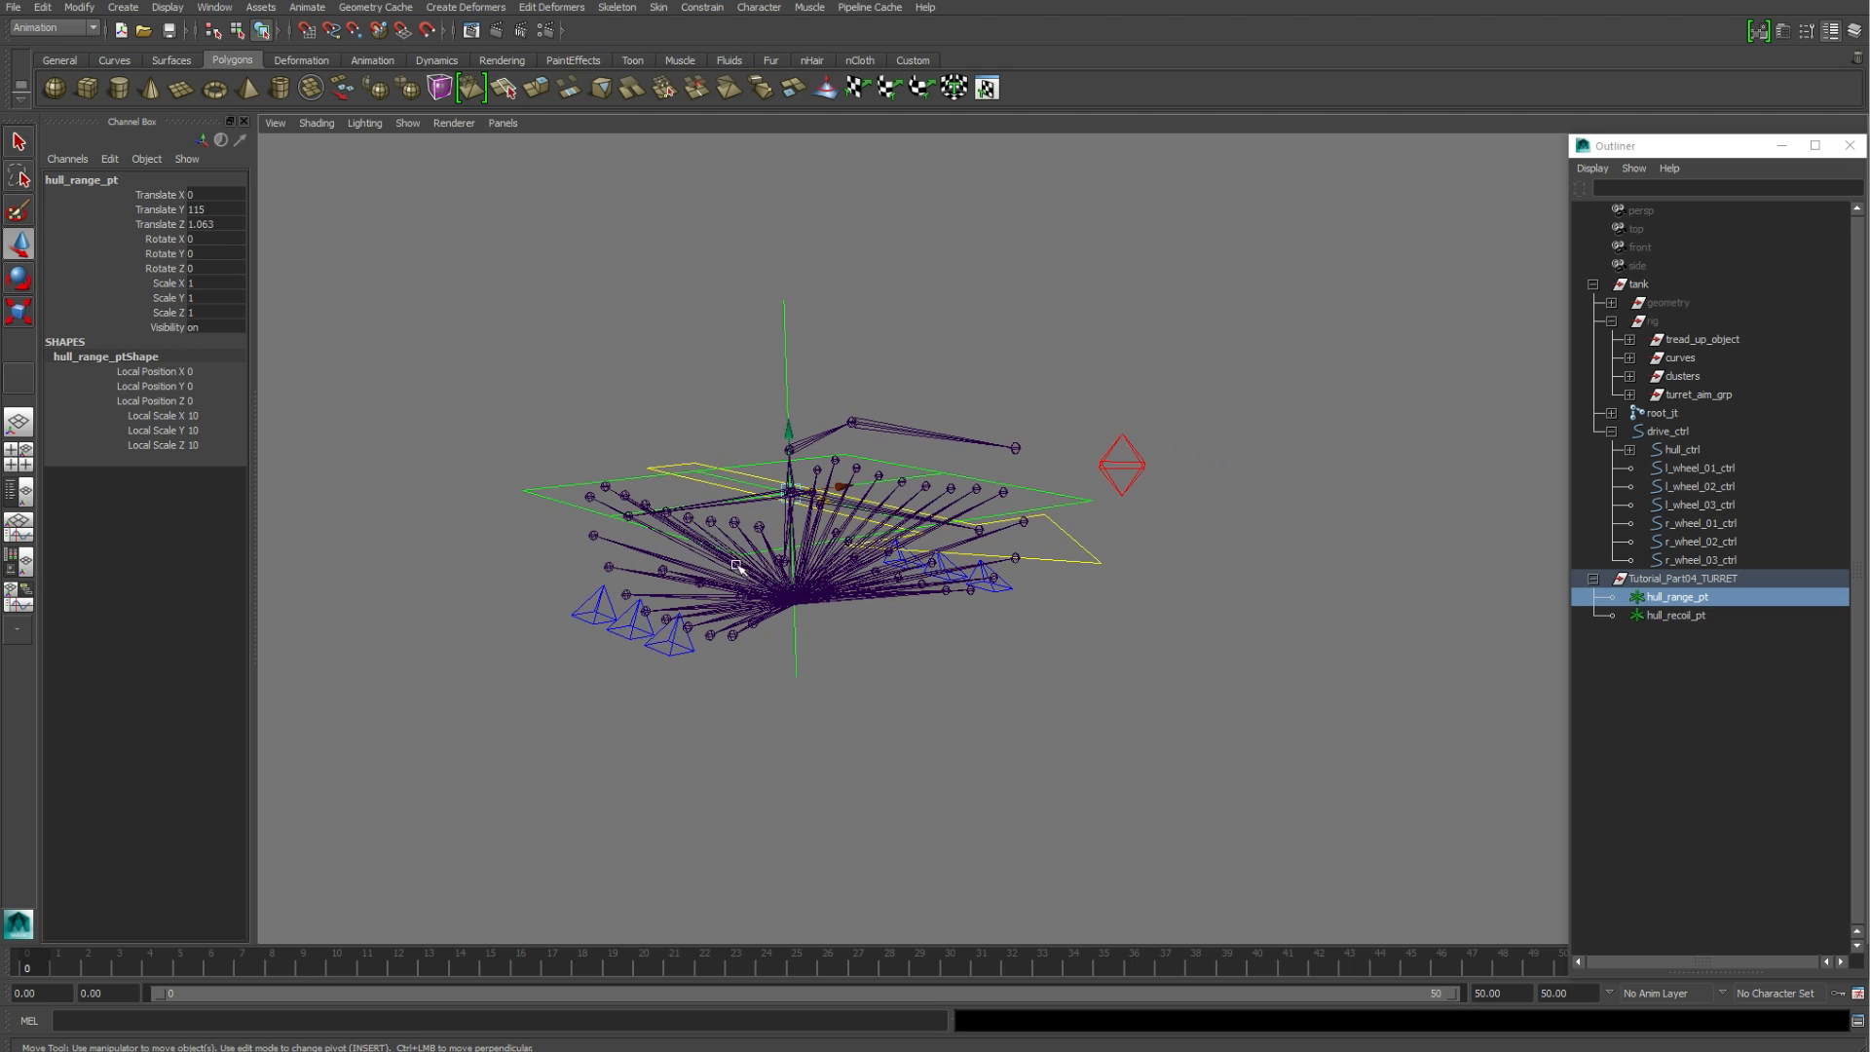
click(799, 448)
key(ctrl+z)
key(ctrl+z)
key(ctrl+z)
Step: Examine where hull_recoil_pt sits relative to the hull joint and the hull_range_pt locator
click(1675, 619)
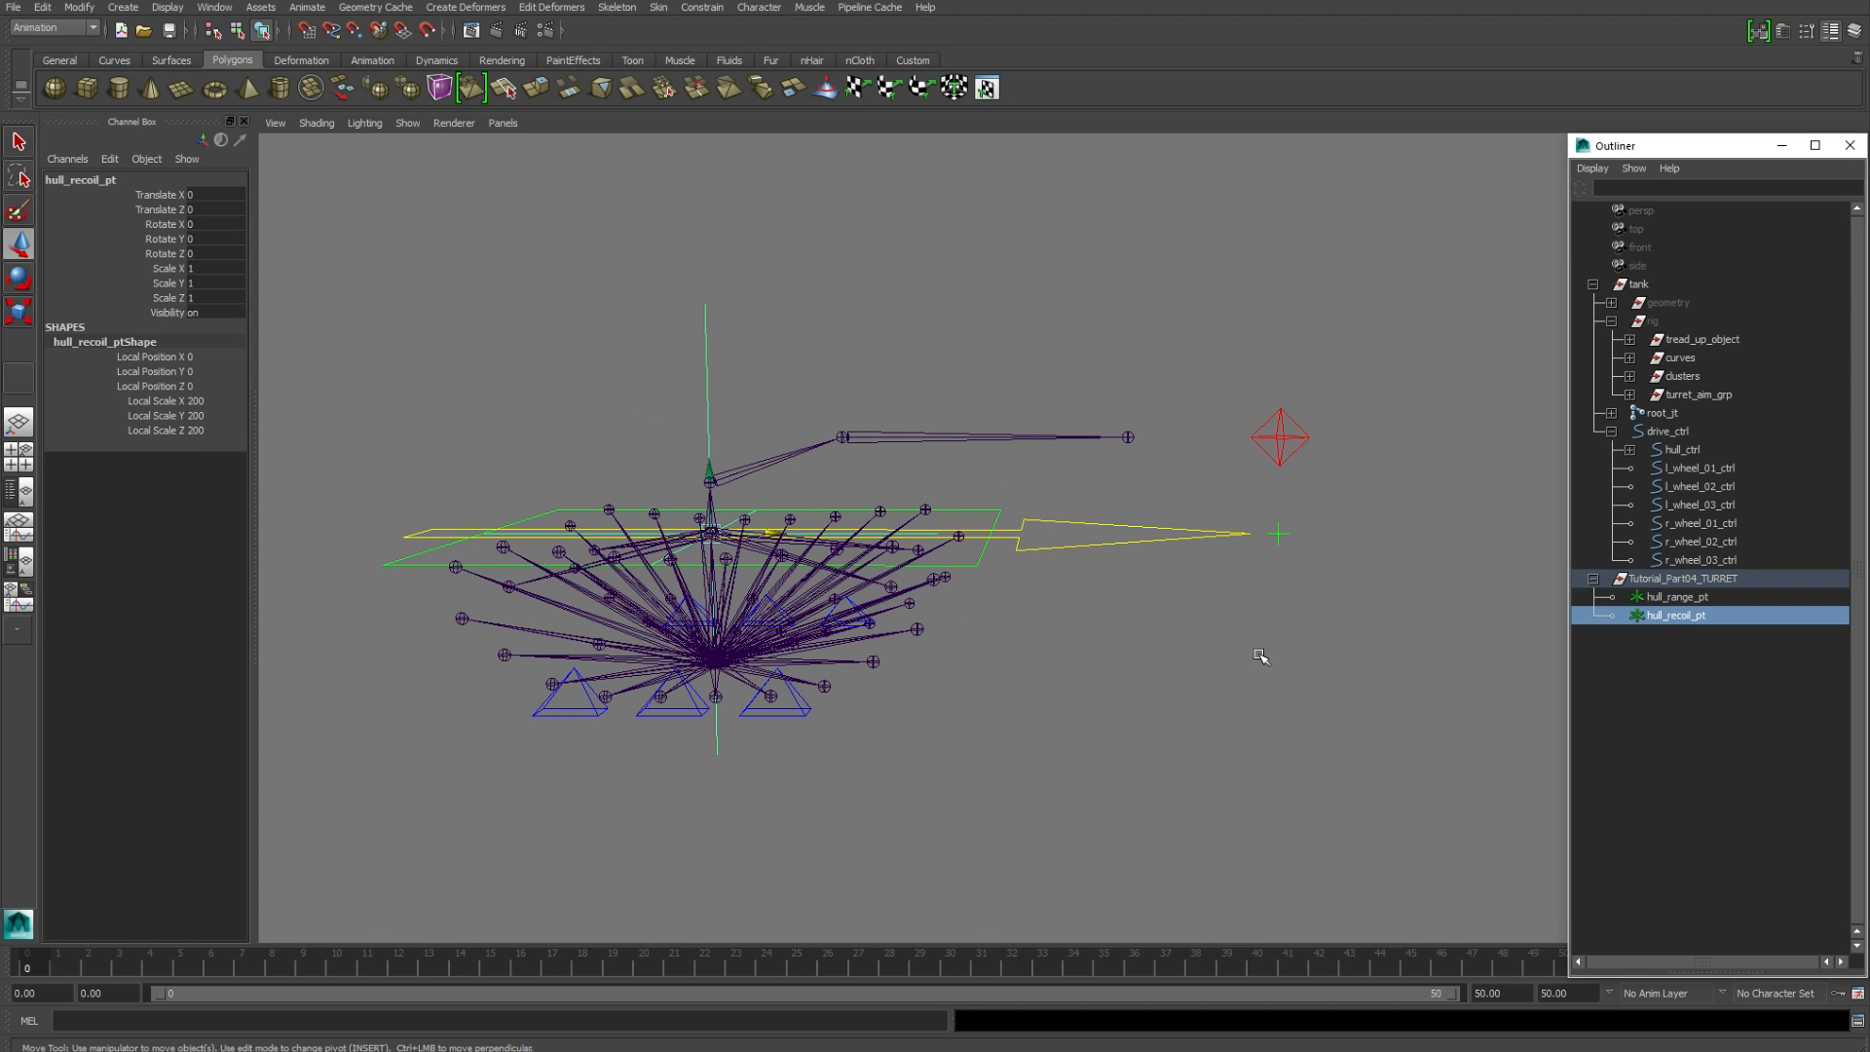
mouse_move(1114, 656)
alt+mouse_down()
mouse_move(1035, 681)
mouse_move(1160, 647)
mouse_move(1090, 647)
alt+mouse_up()
click(794, 534)
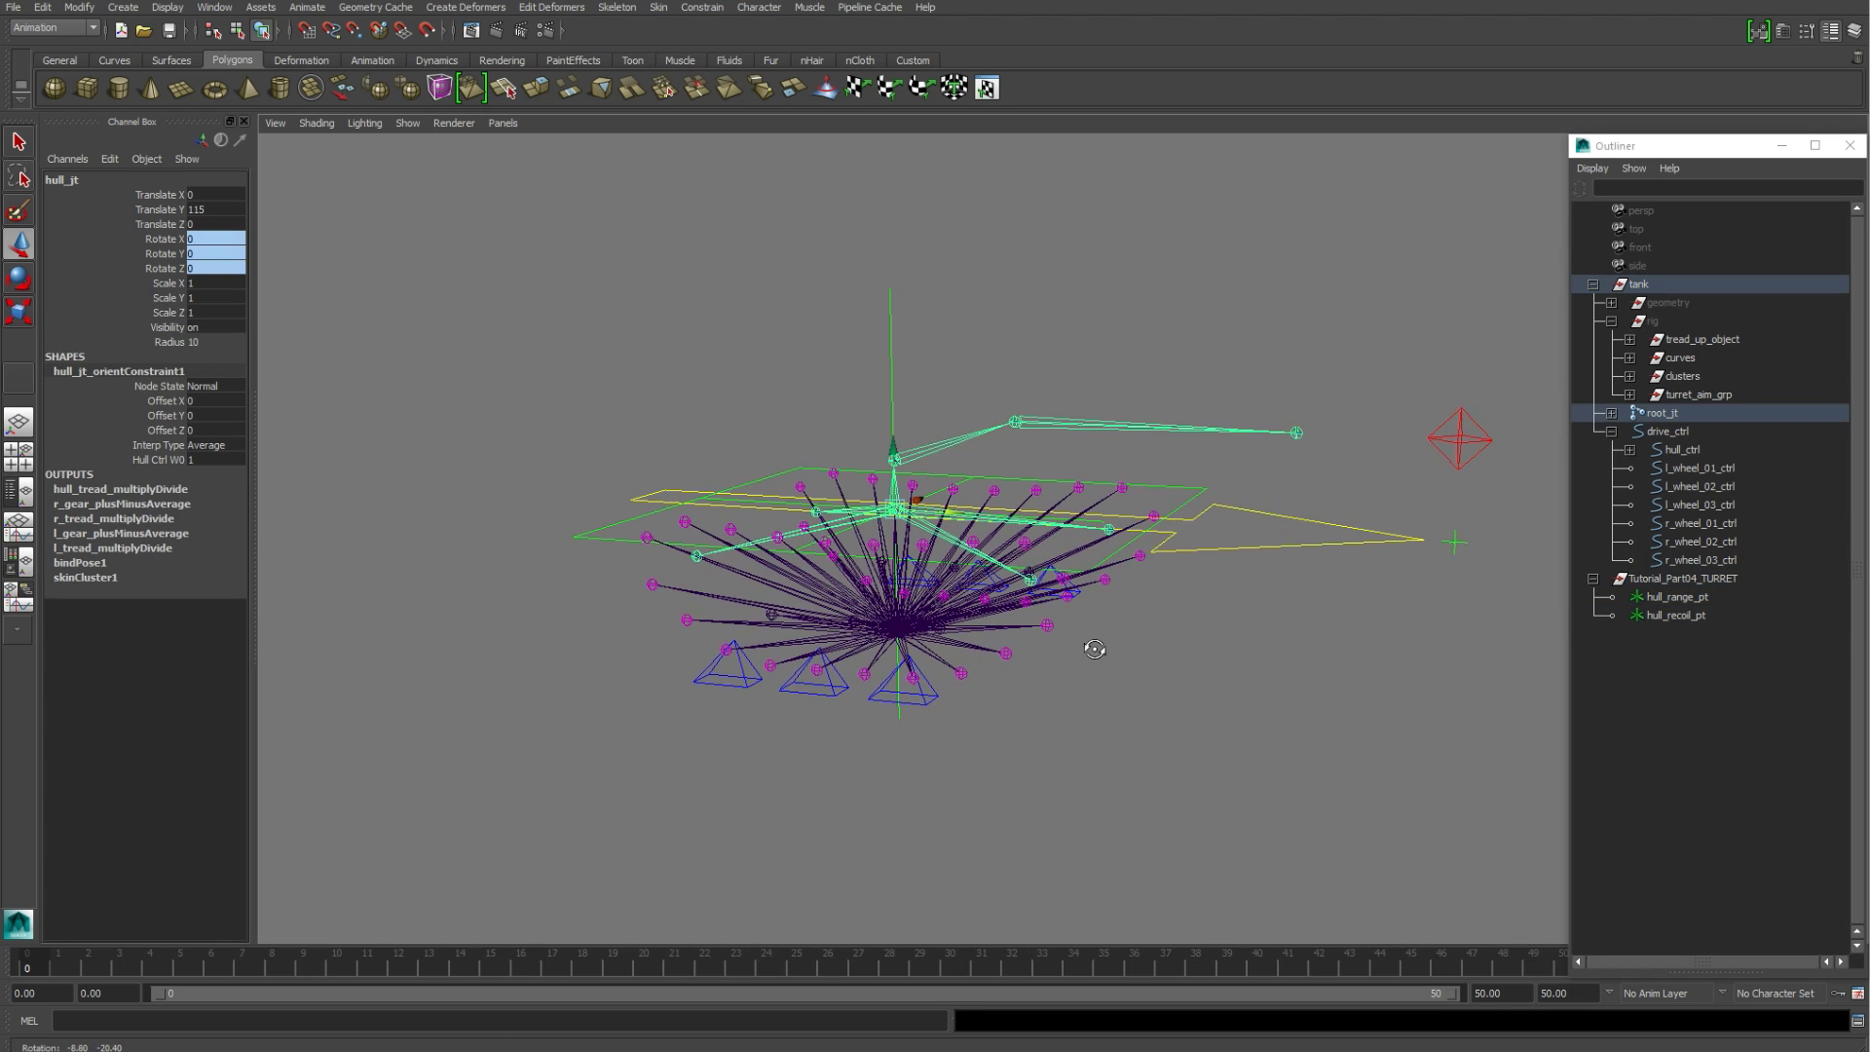
click(1148, 759)
alt+middle_drag(1327, 710, 1125, 732)
alt+drag(1439, 582, 1387, 602)
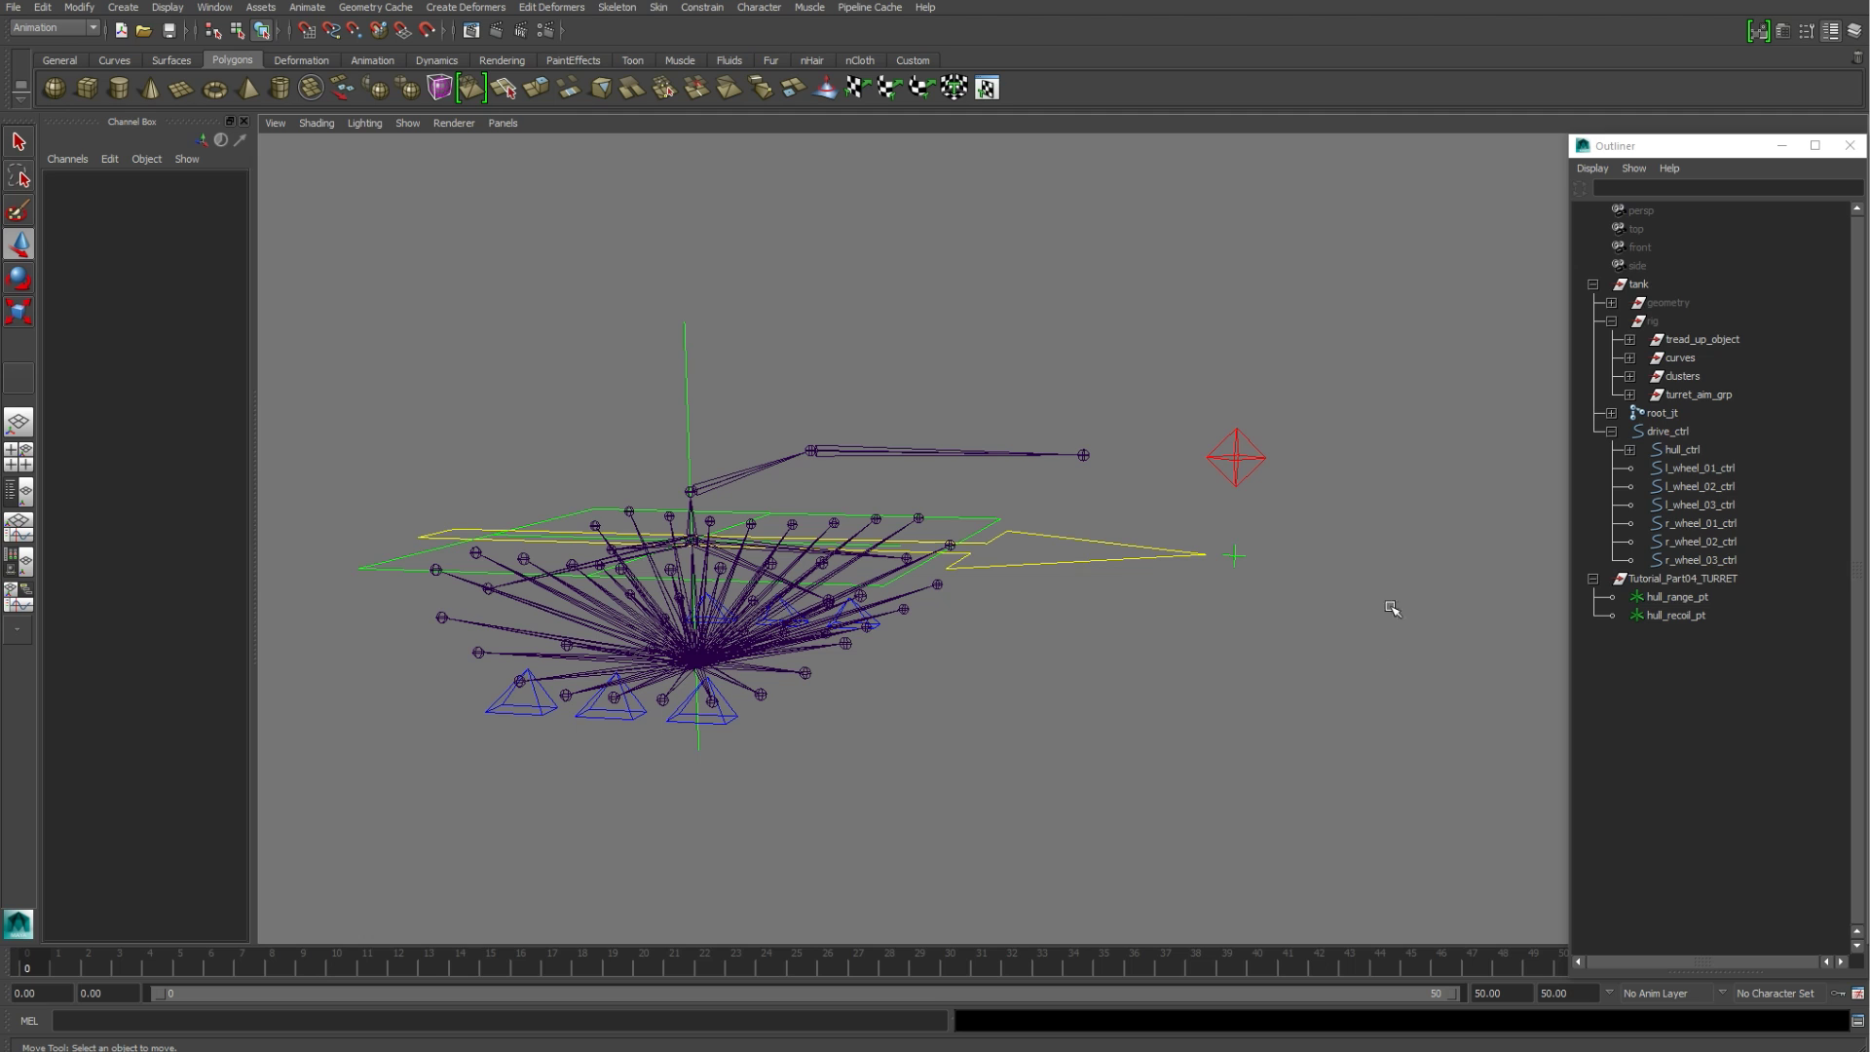
Step: Parent-constrain hull_range_pt to the turret_aim_pt locator inside turret_aim_grp
click(1677, 597)
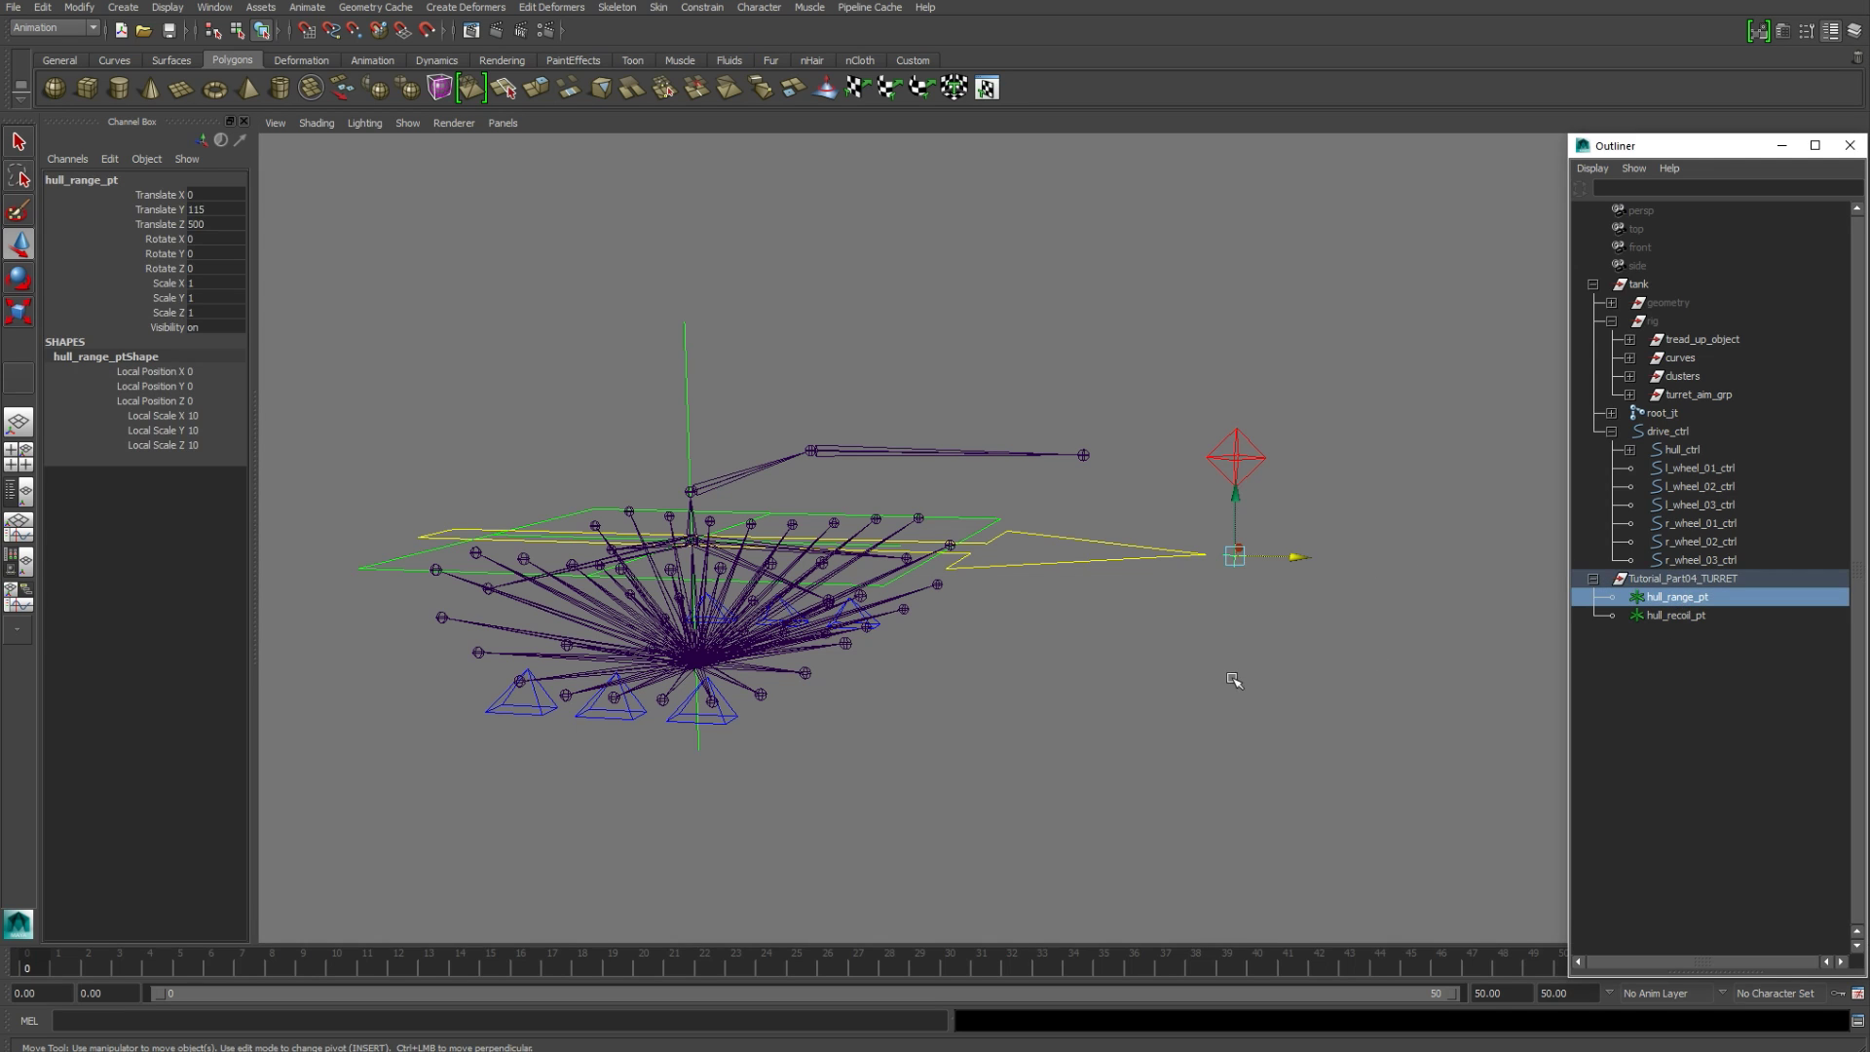
click(1629, 394)
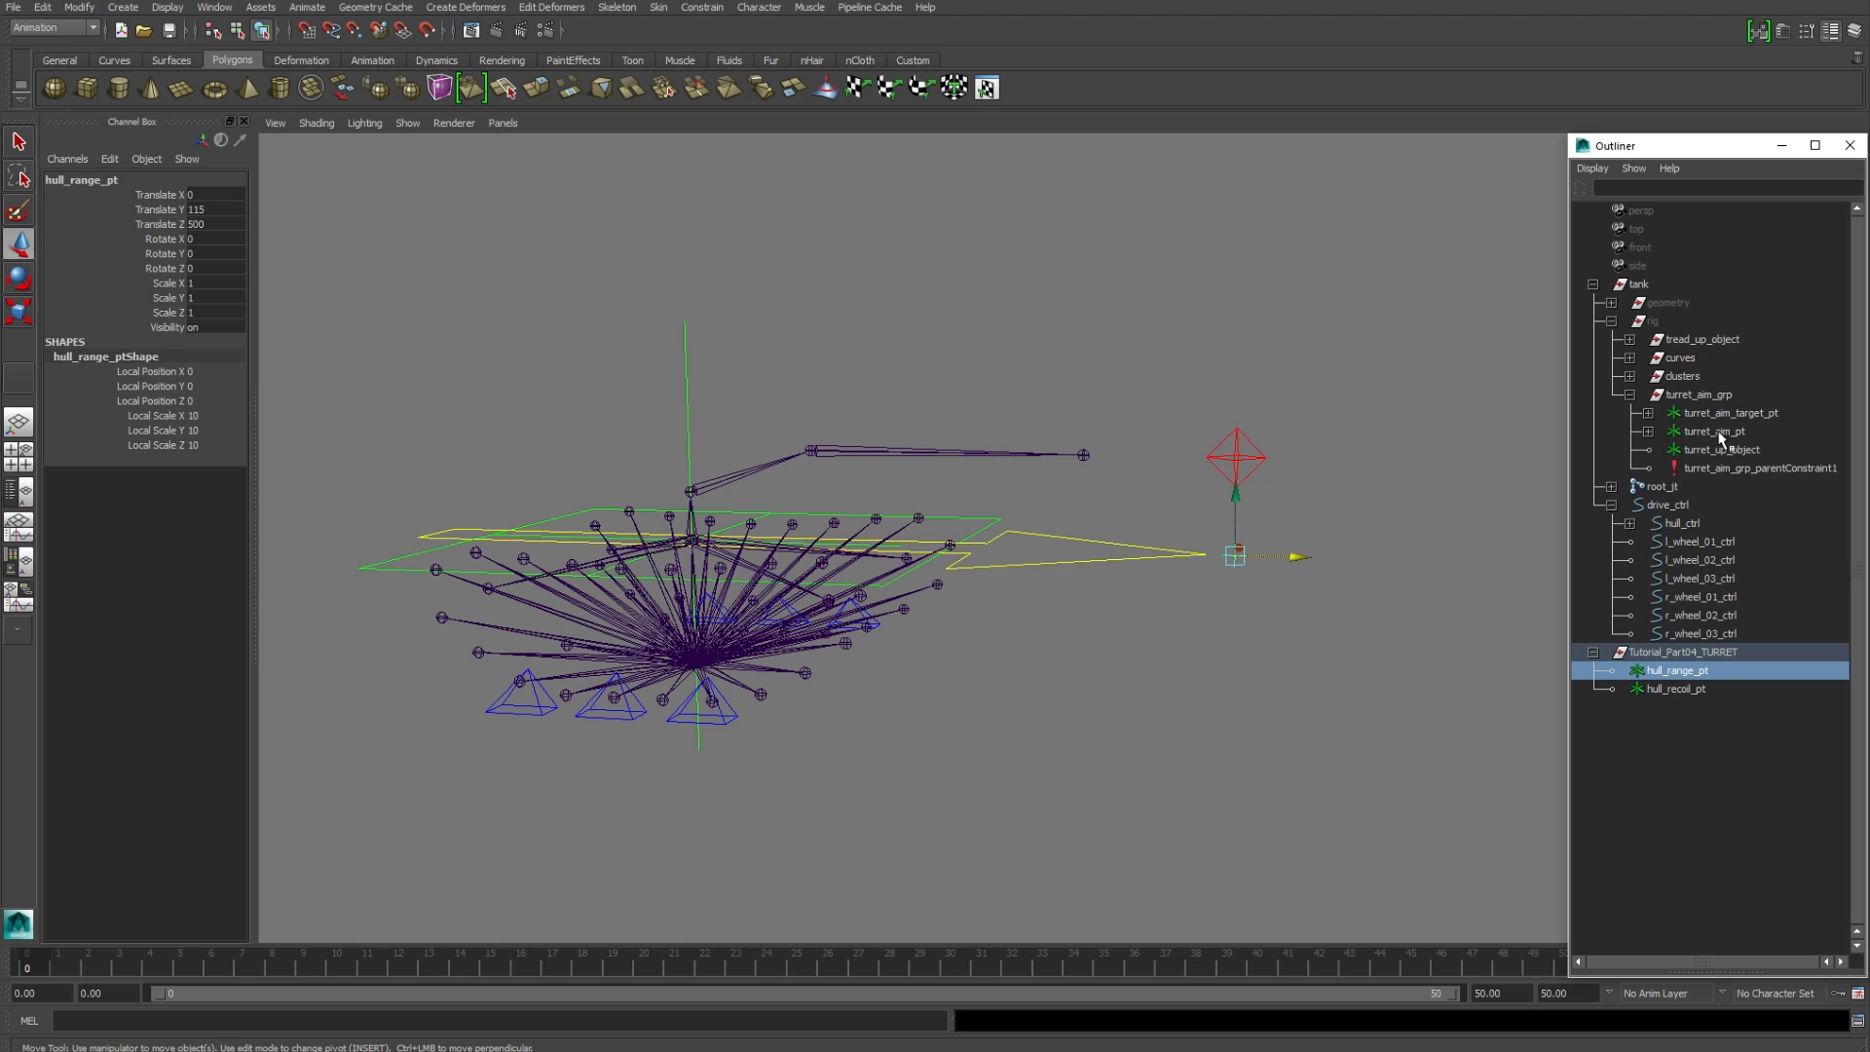
click(1716, 431)
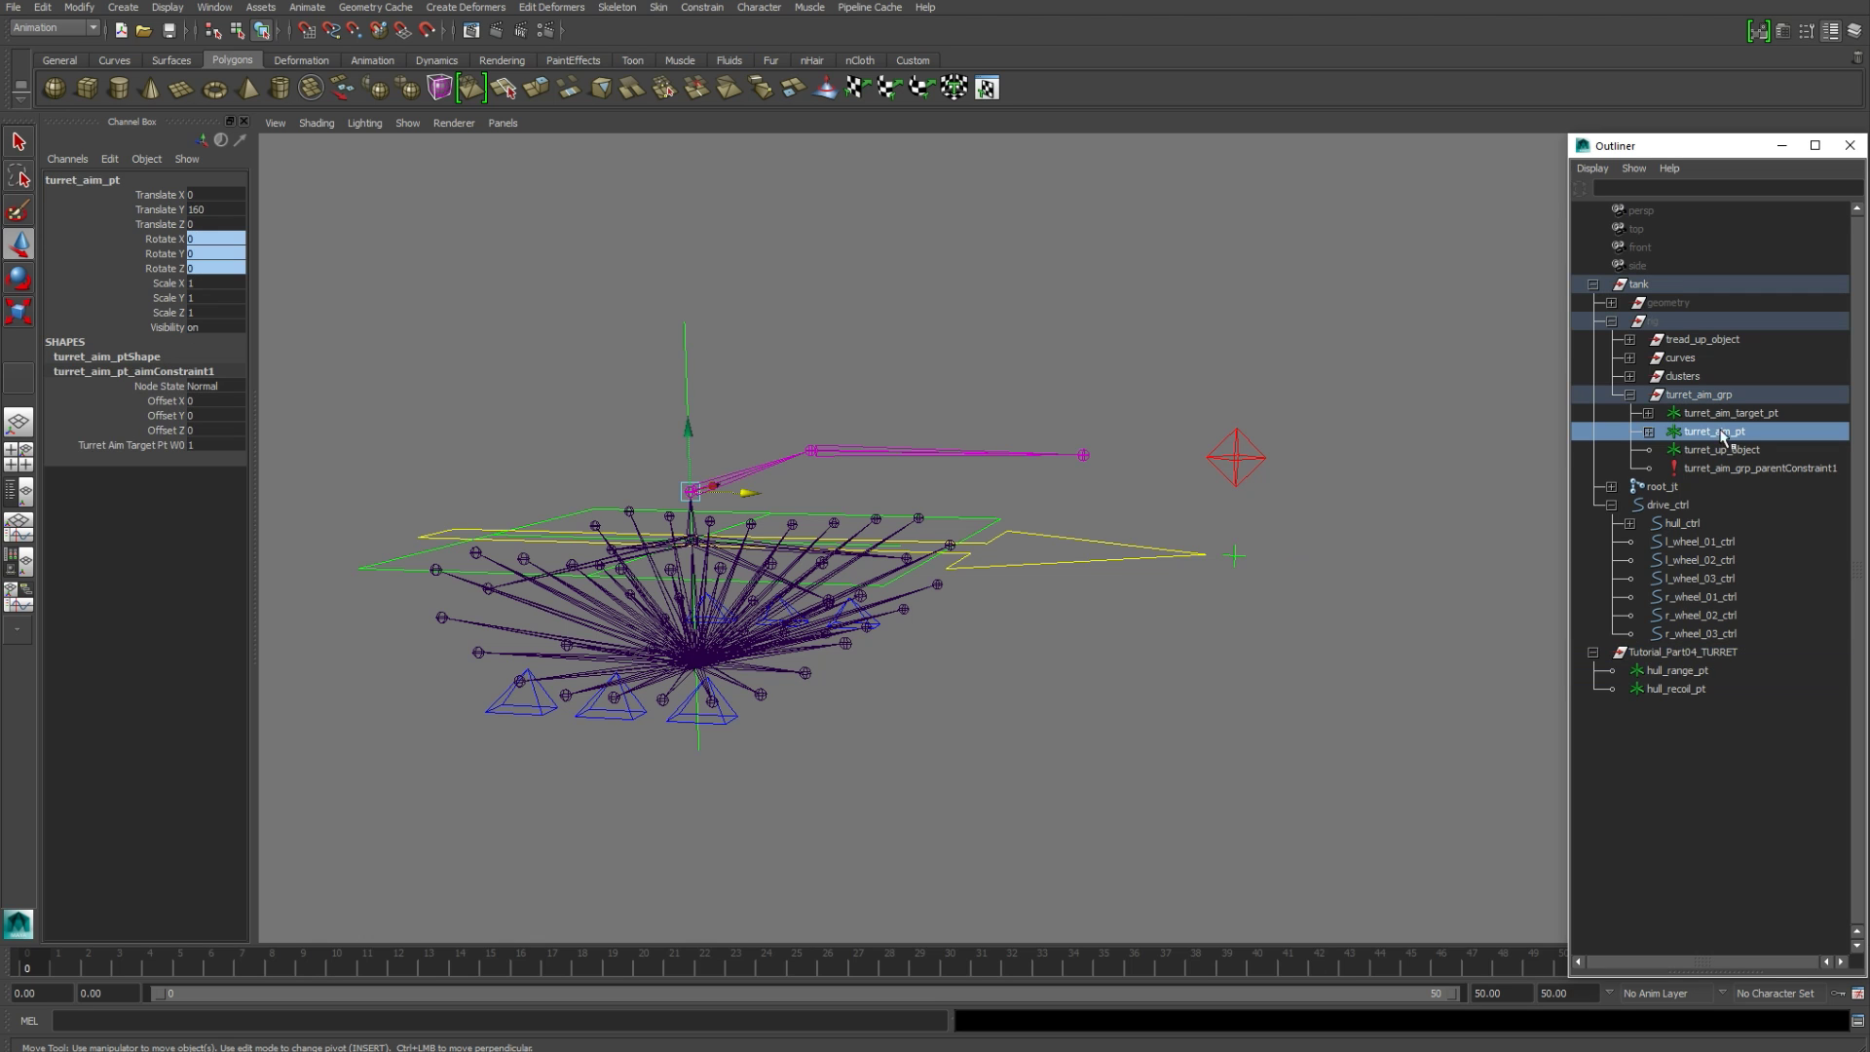
ctrl+click(1673, 672)
click(702, 7)
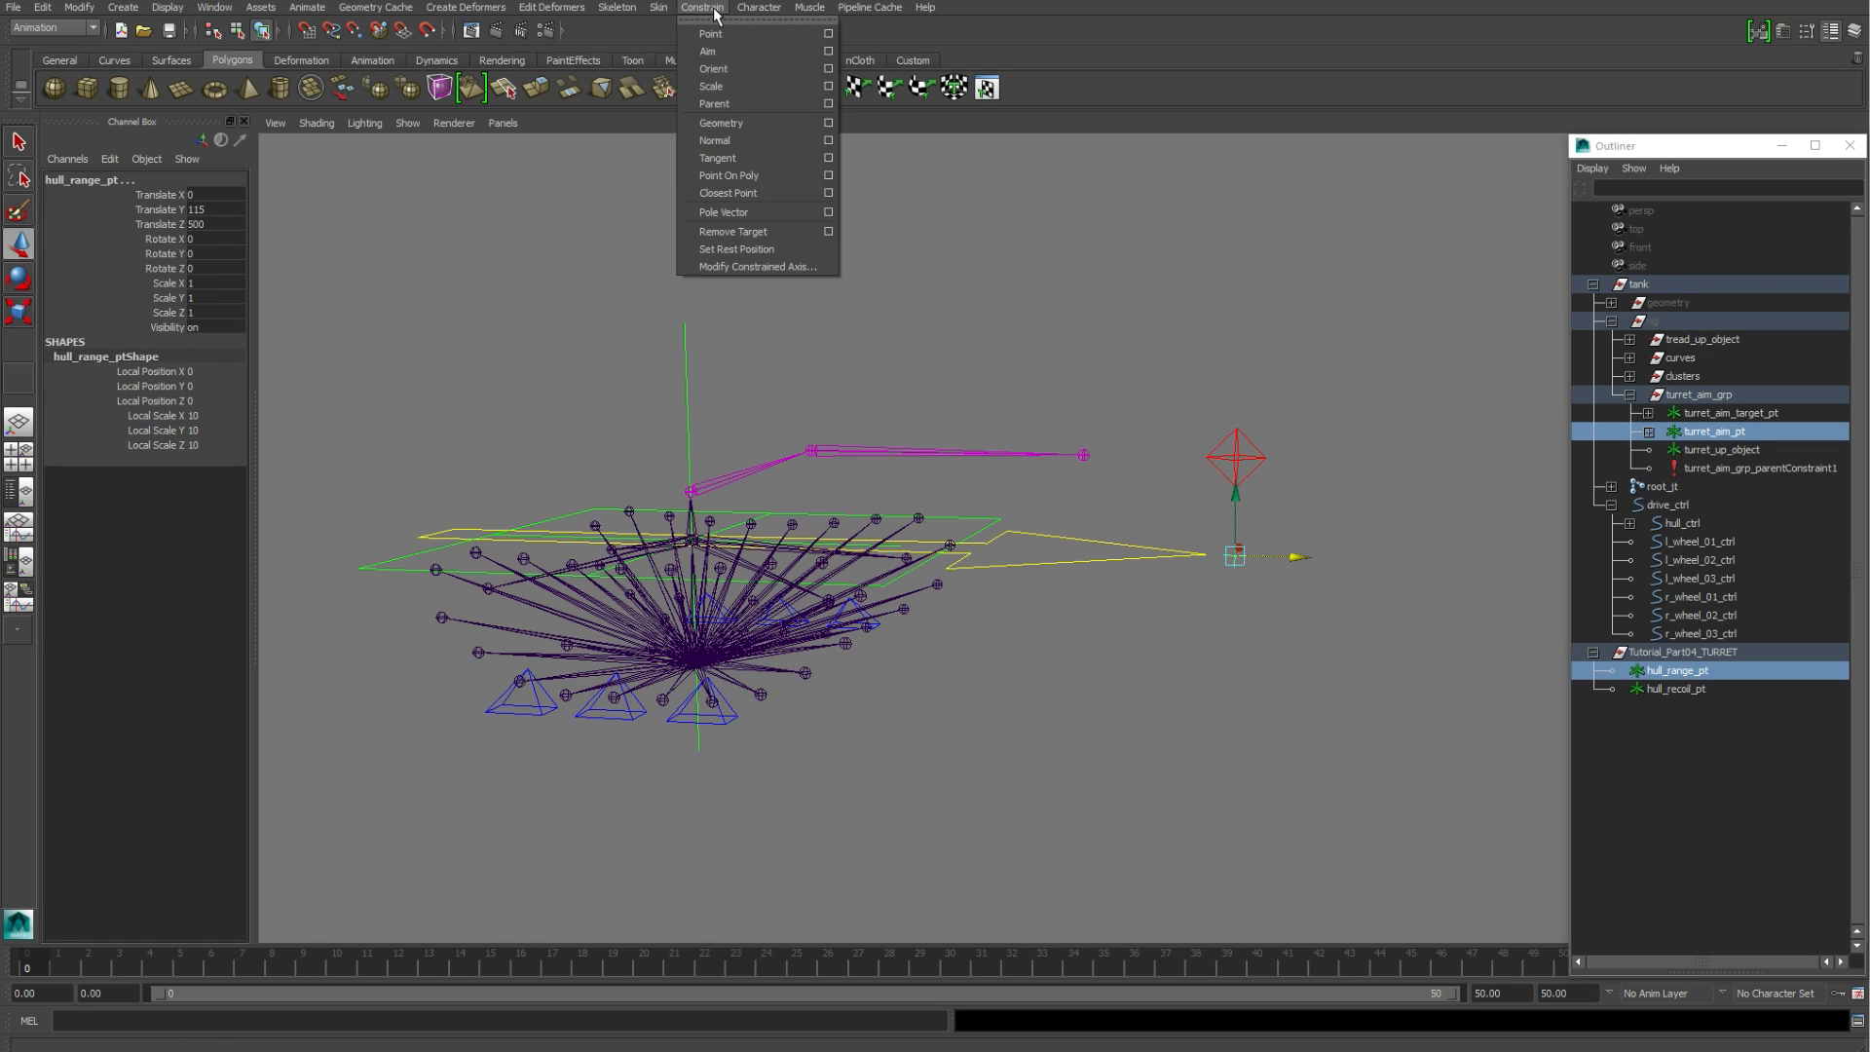
click(827, 103)
click(686, 811)
click(834, 810)
Step: Test that hull_range_pt follows the turret by moving turret_ctrl around the tank, and undo the test move
click(1324, 320)
alt+drag(1324, 320, 1231, 409)
click(1100, 617)
alt+drag(1106, 619, 1054, 622)
alt+middle_drag(1105, 559, 1093, 637)
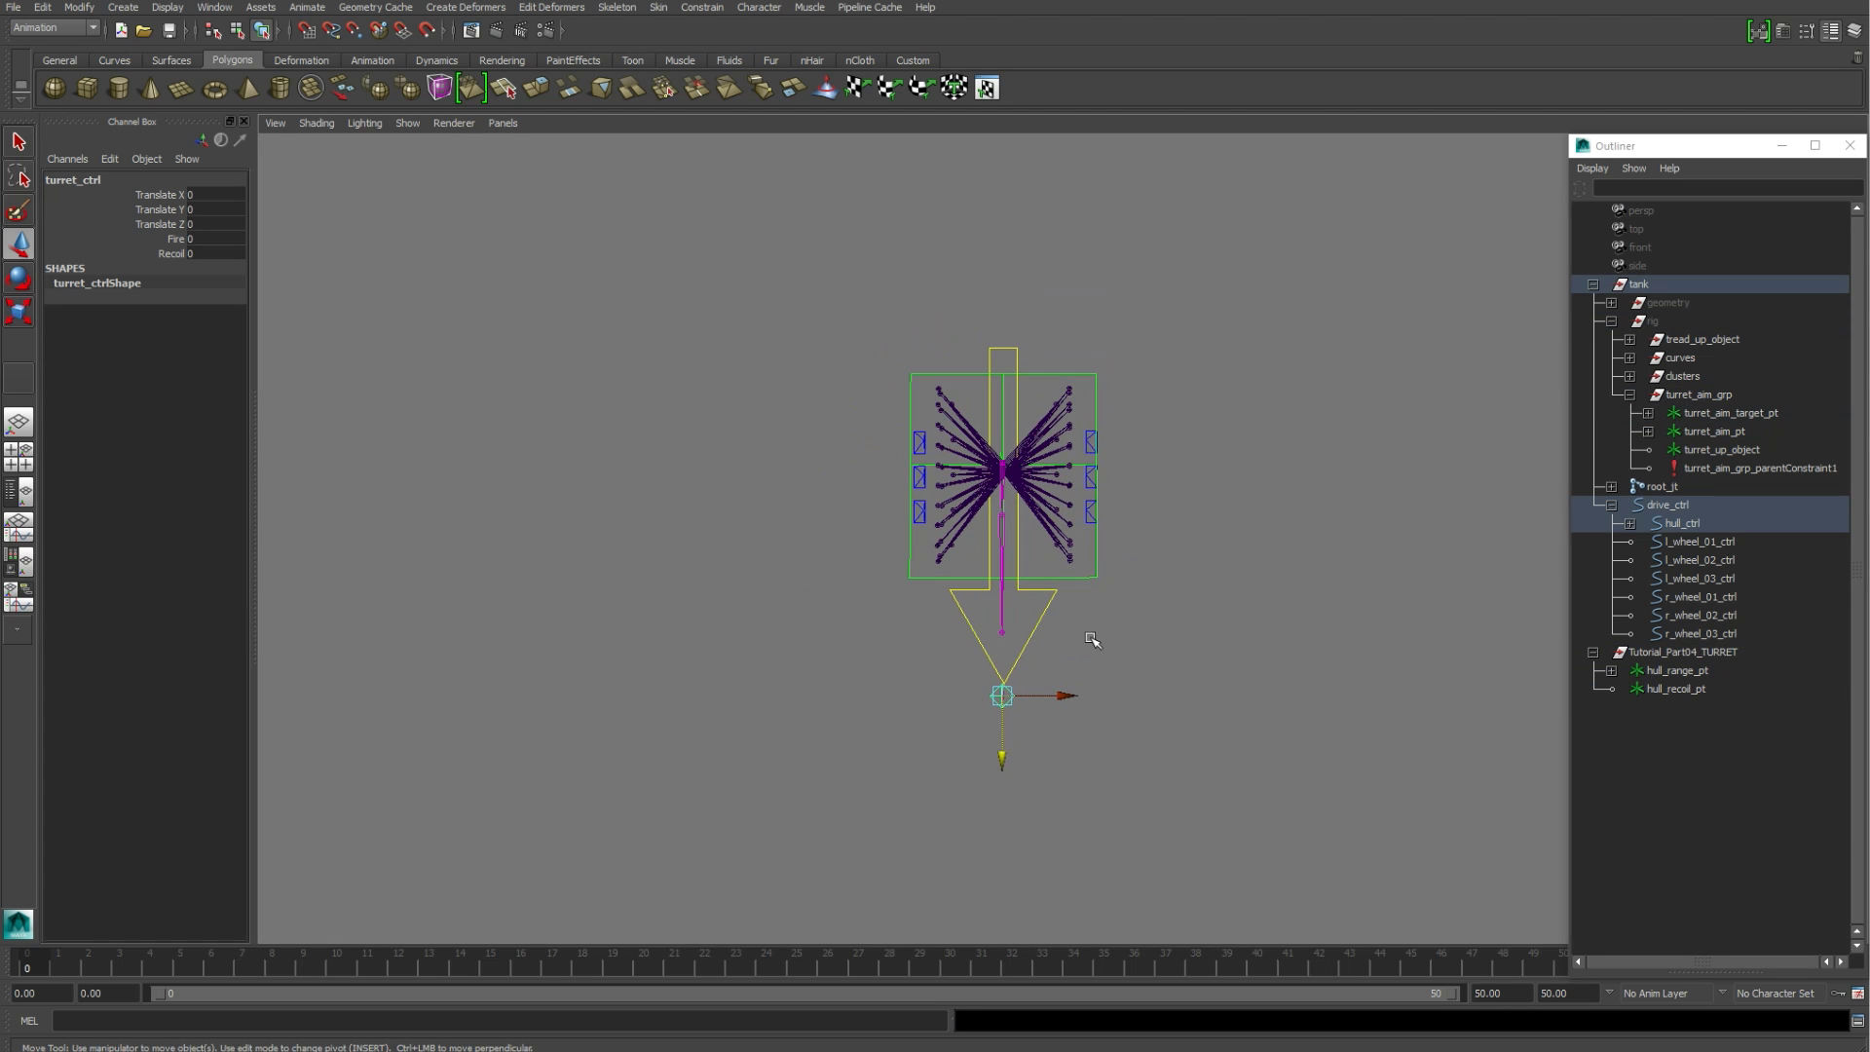
drag(1002, 695, 671, 314)
key(ctrl+z)
alt+drag(1011, 633, 1617, 642)
alt+drag(1232, 633, 968, 697)
click(968, 697)
Step: Add hull_range_pt and hull_recoil_pt to the Node Editor graph and arrange the two nodes side by side
click(5, 1047)
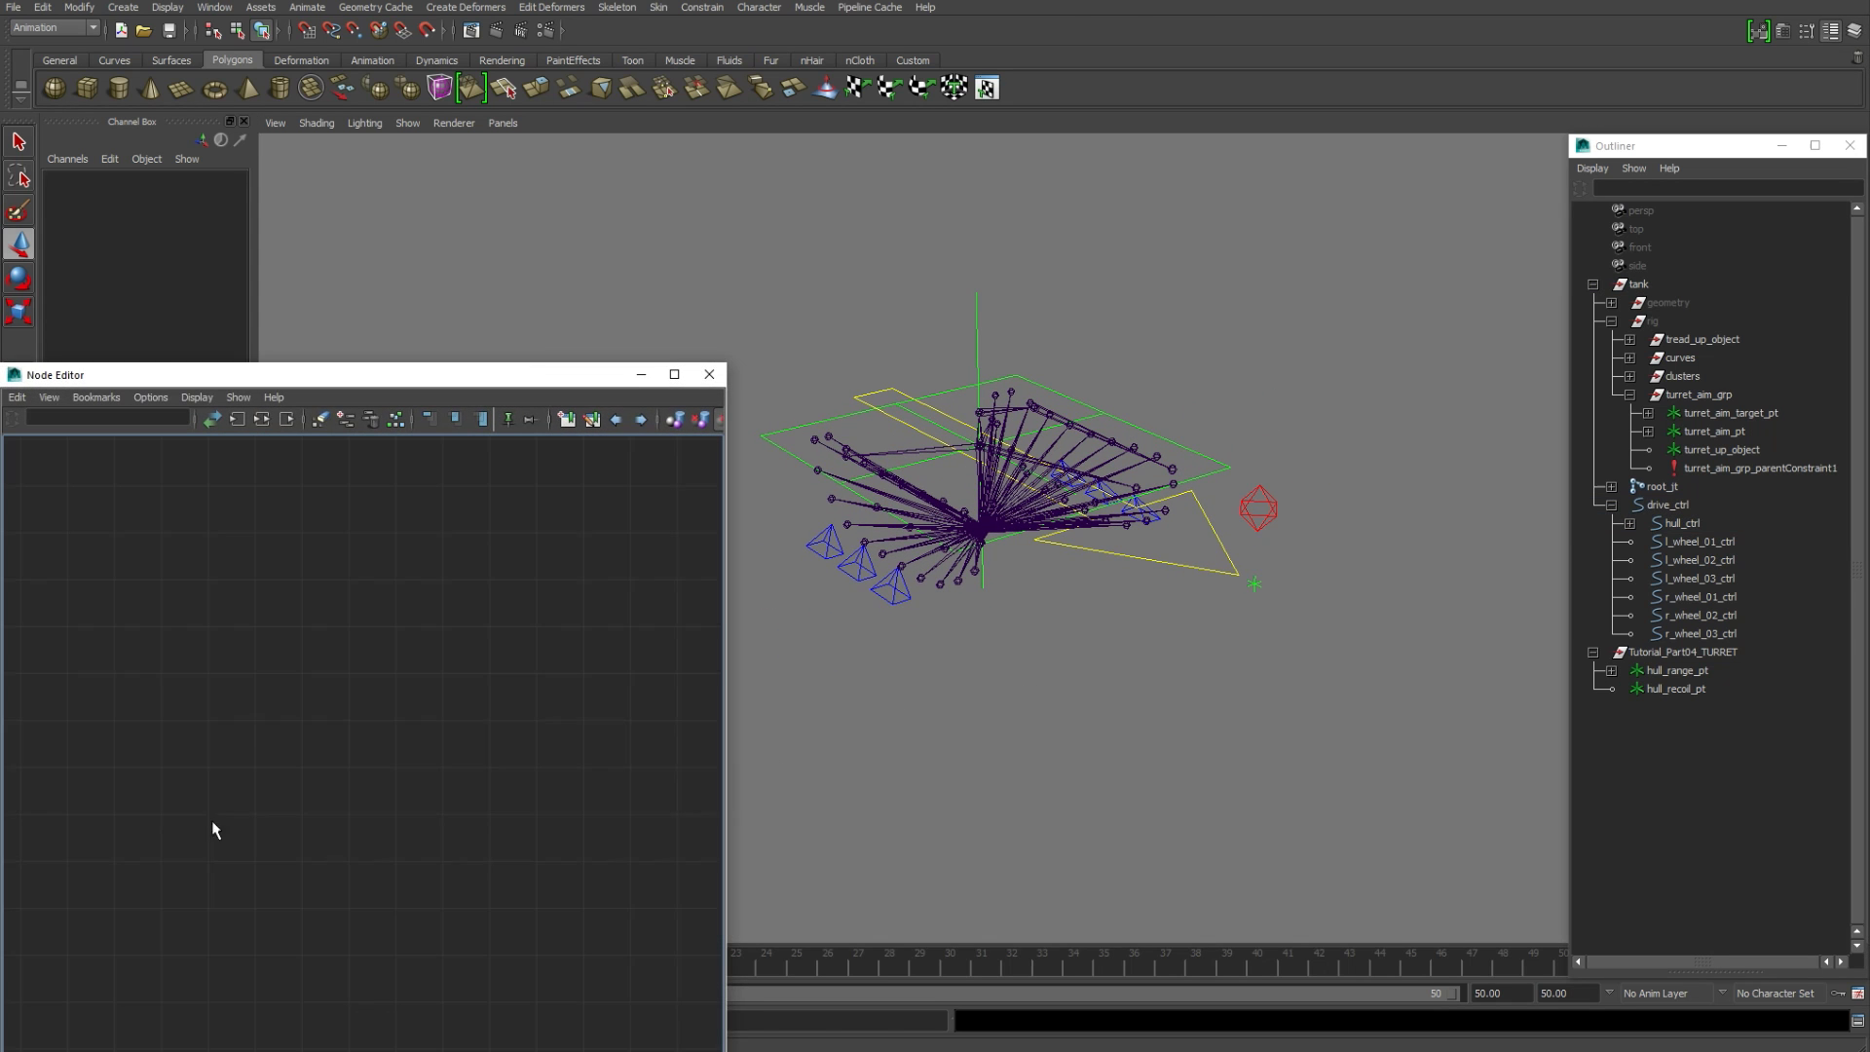
alt+drag(1040, 670, 1509, 688)
click(1697, 677)
shift+click(1691, 690)
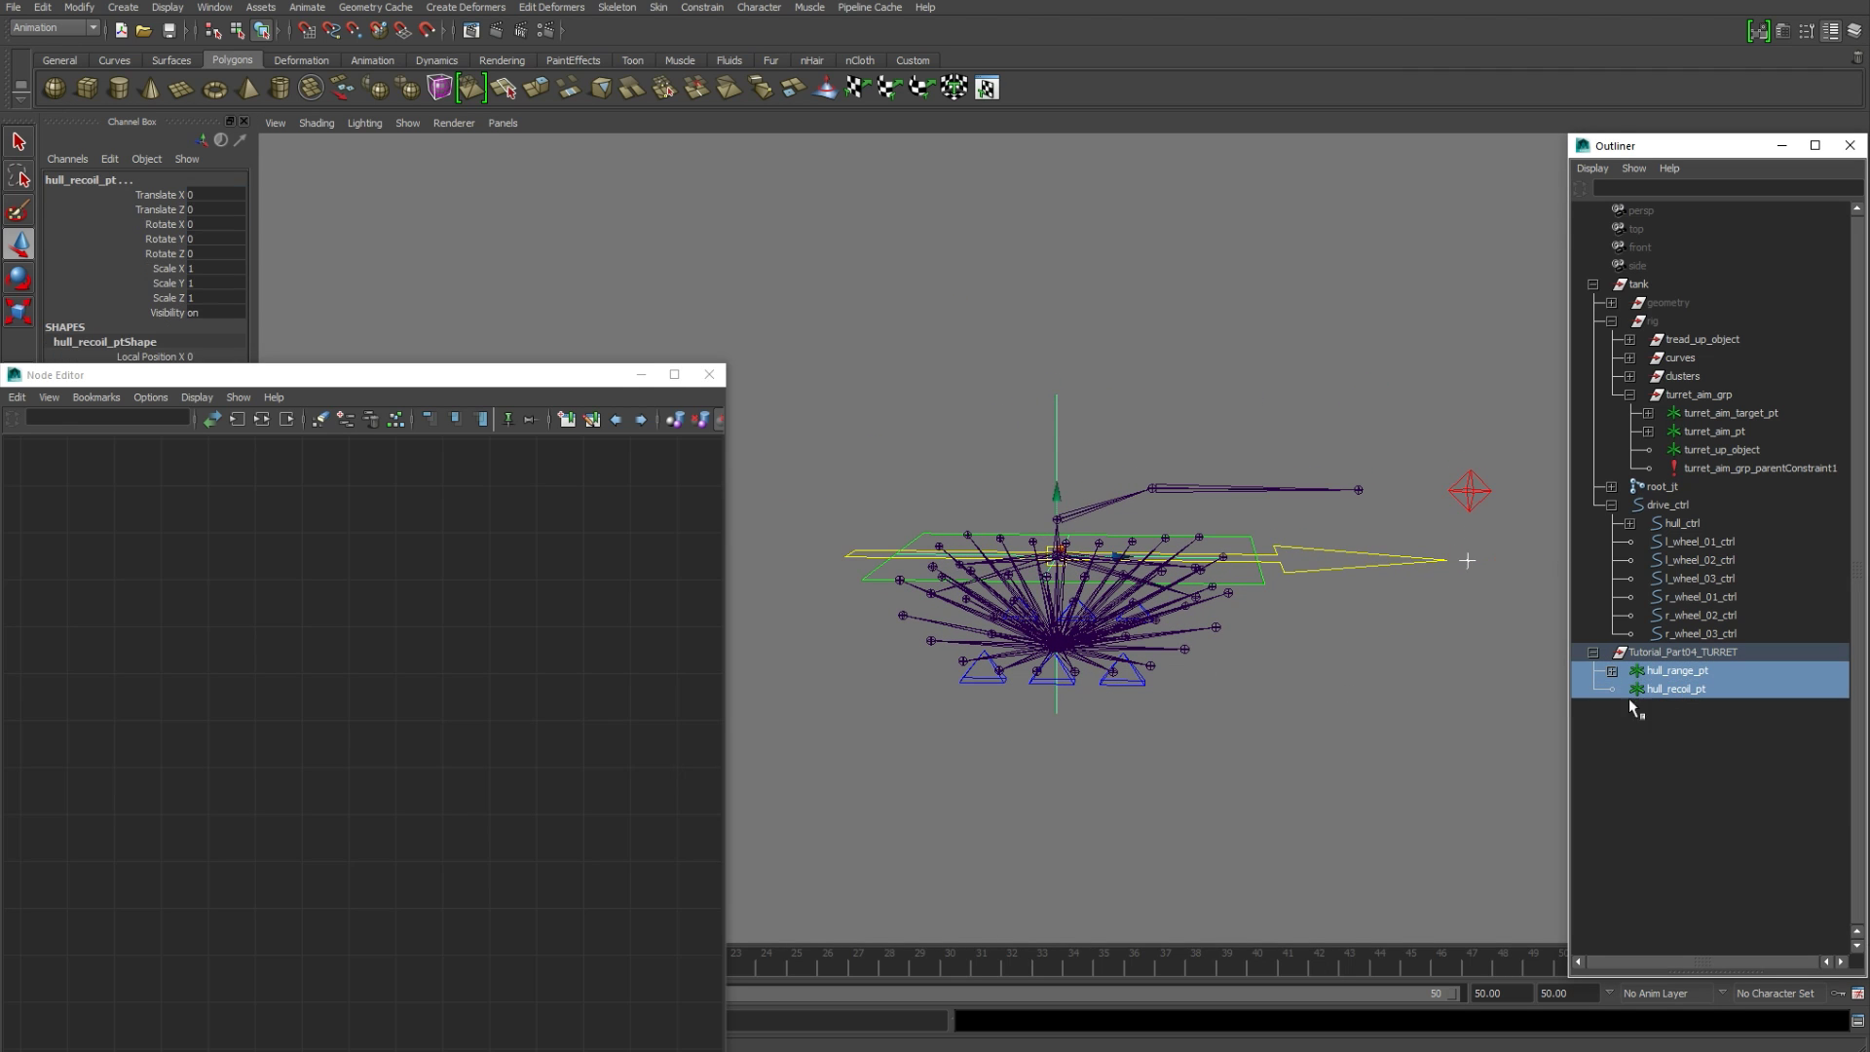
click(346, 420)
drag(444, 766, 484, 583)
drag(455, 854, 170, 577)
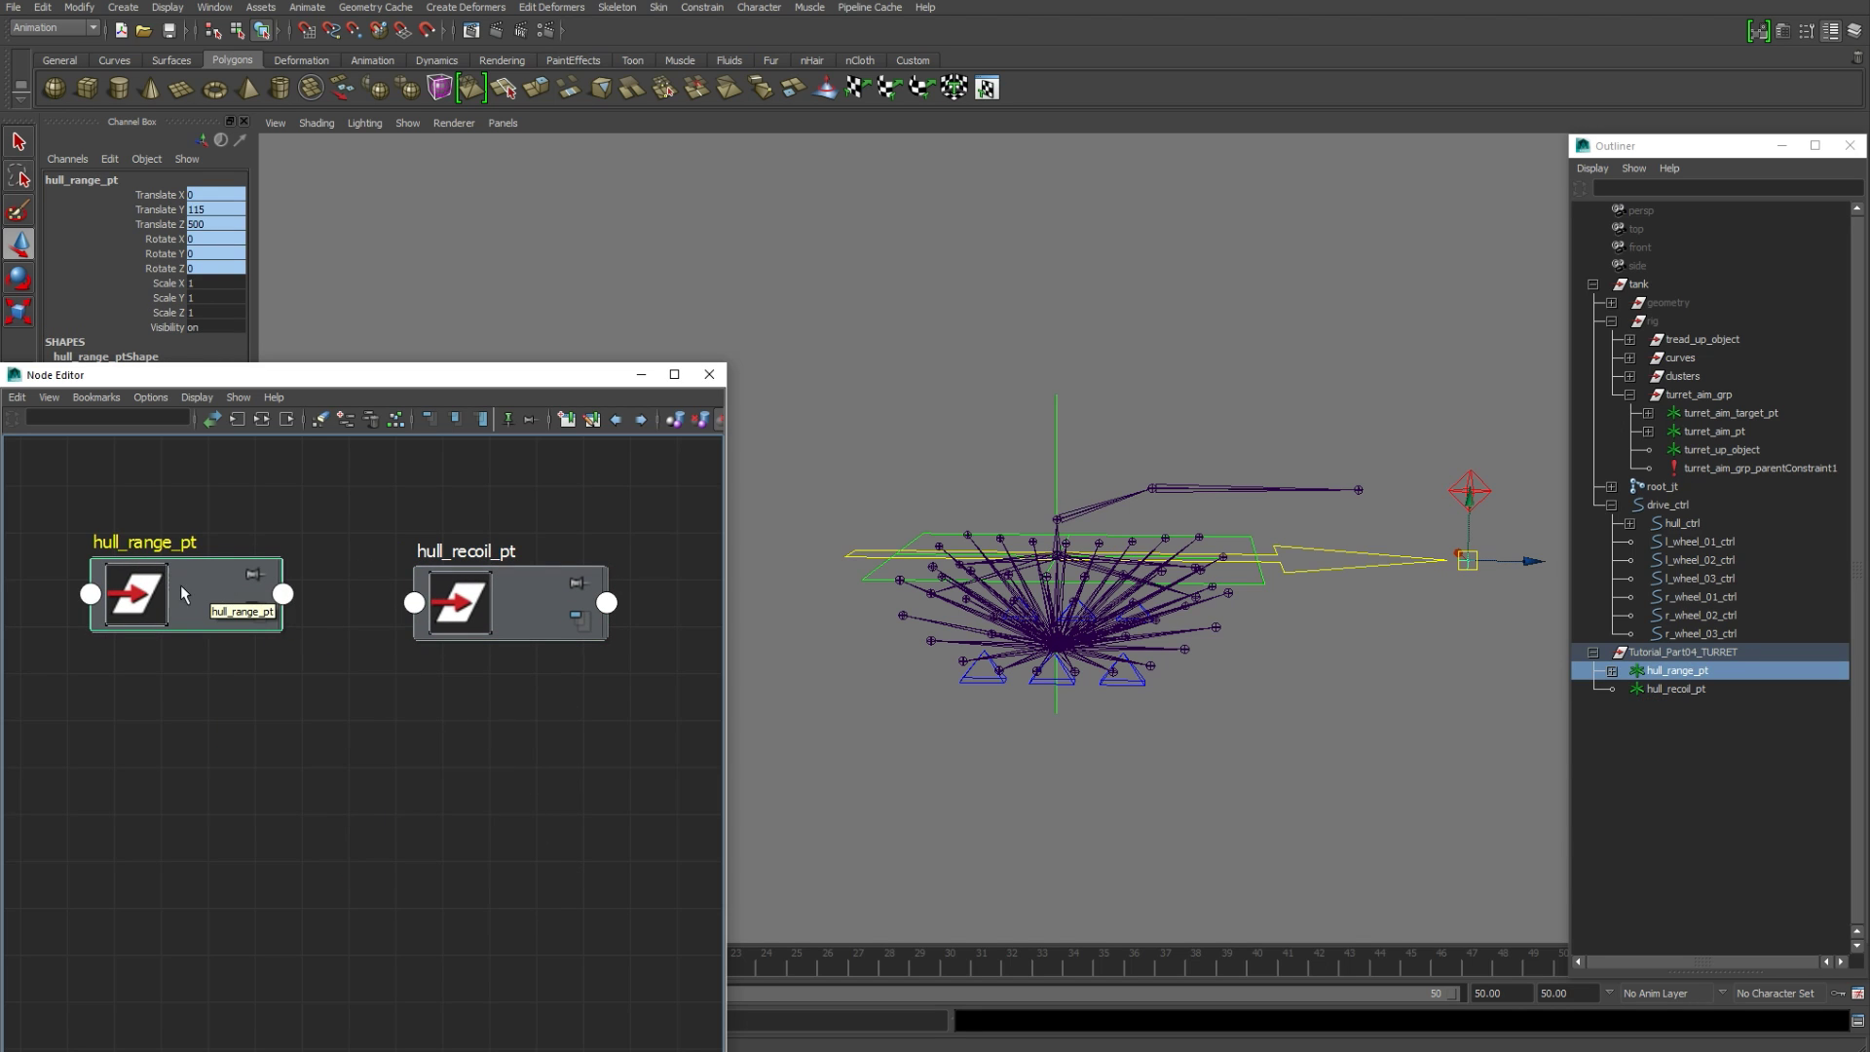
drag(559, 606, 603, 598)
Step: Create a Multiply Divide utility node in the graph and name it hull_multiplyDivide
click(445, 712)
right_drag(423, 725, 423, 684)
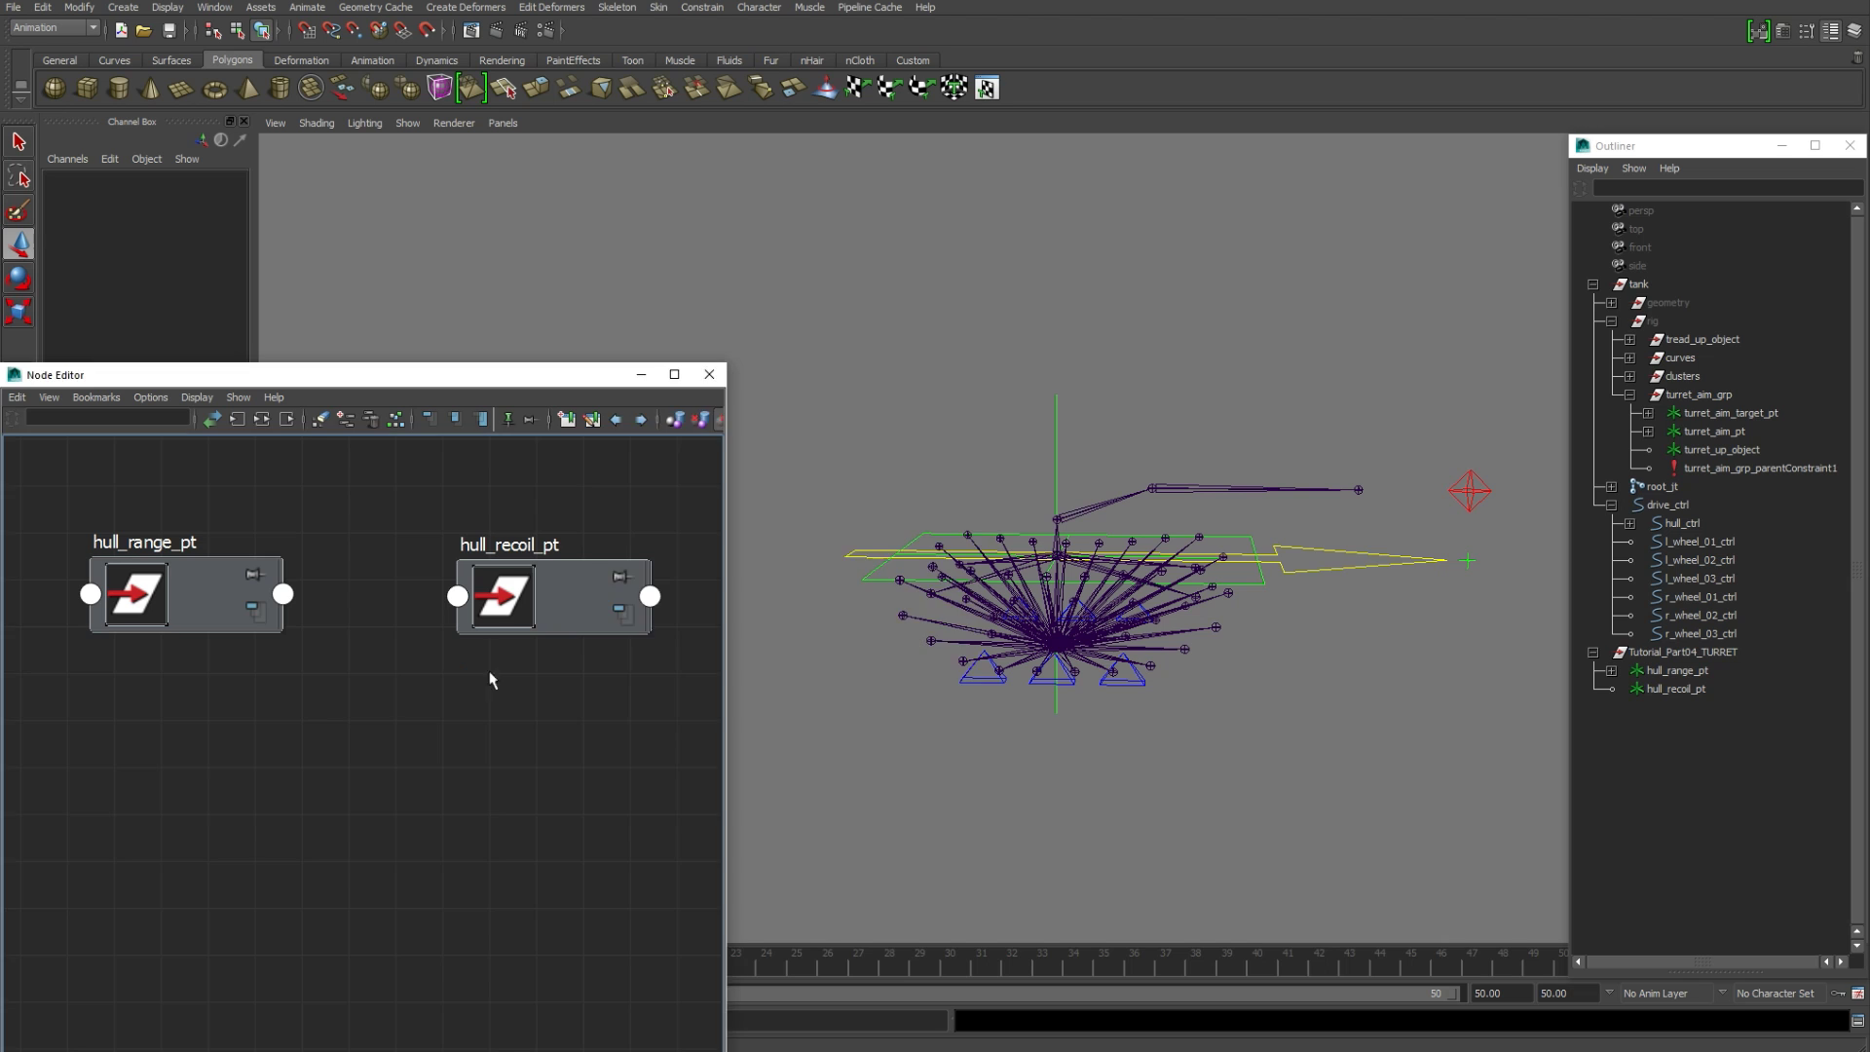
click(653, 607)
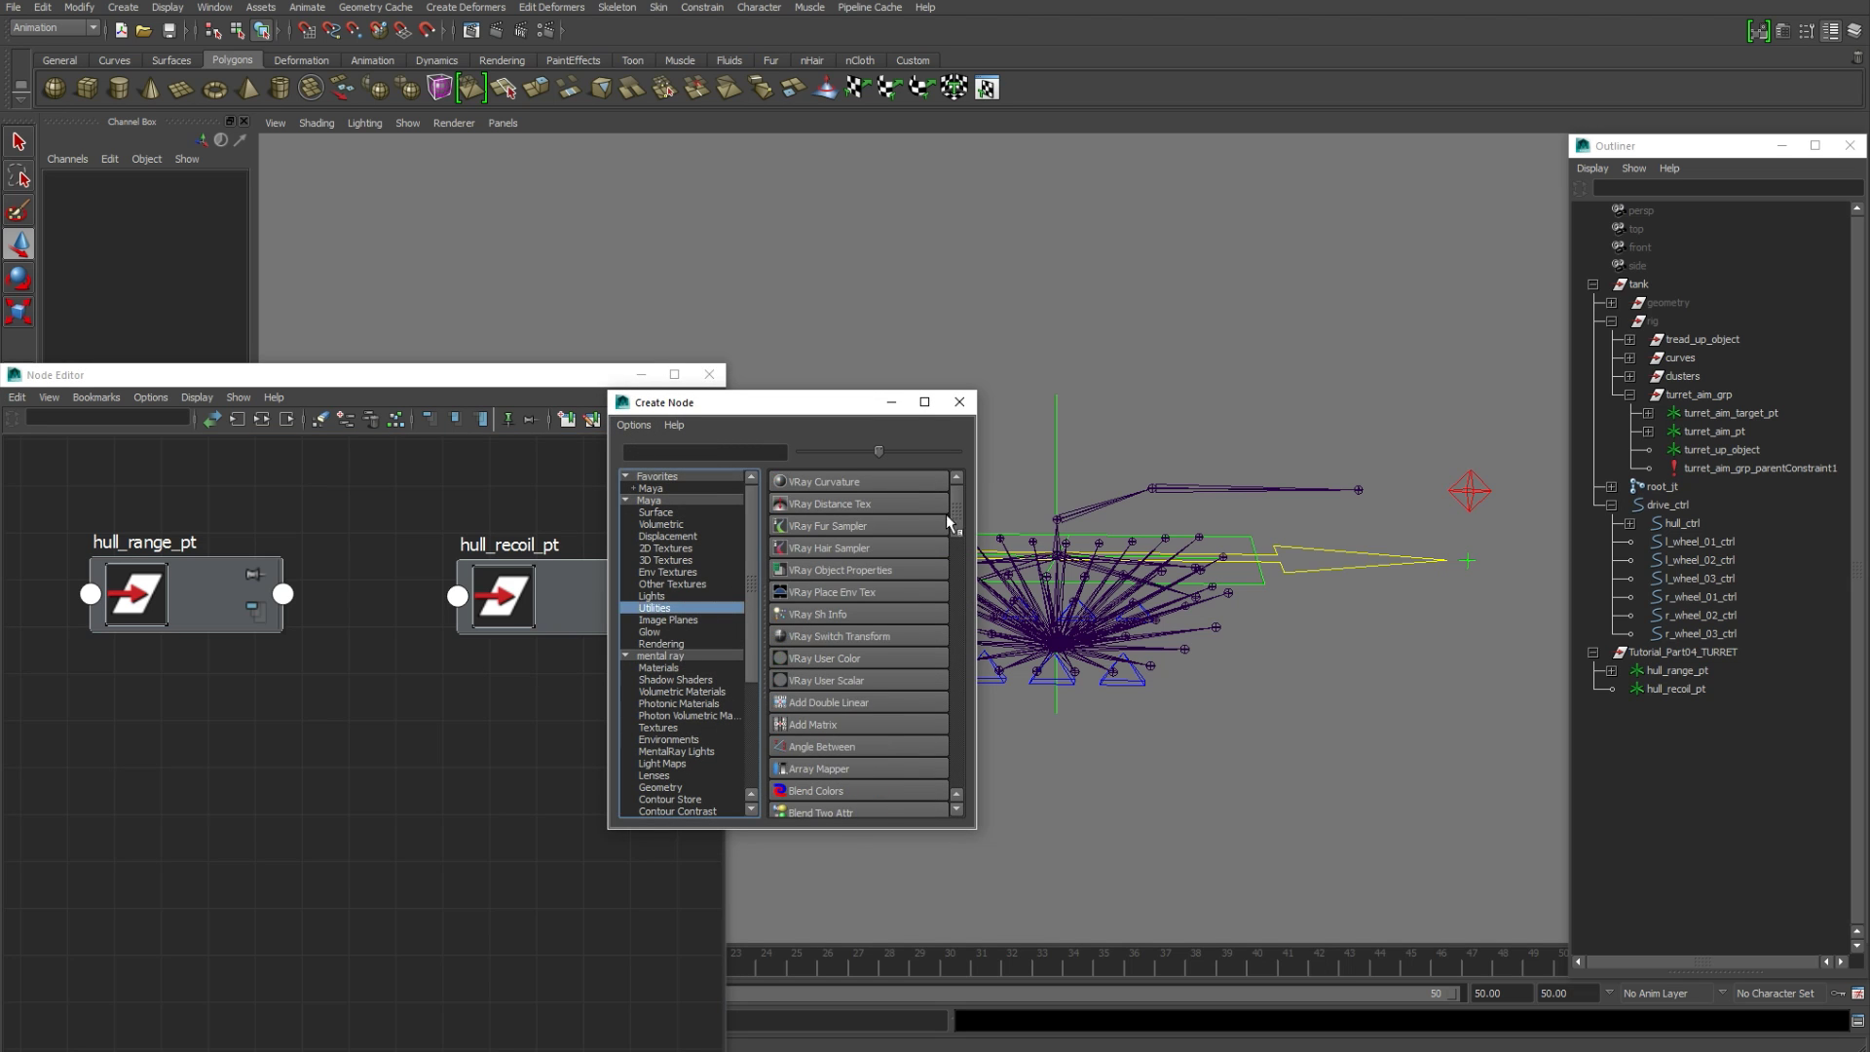
drag(960, 536, 891, 648)
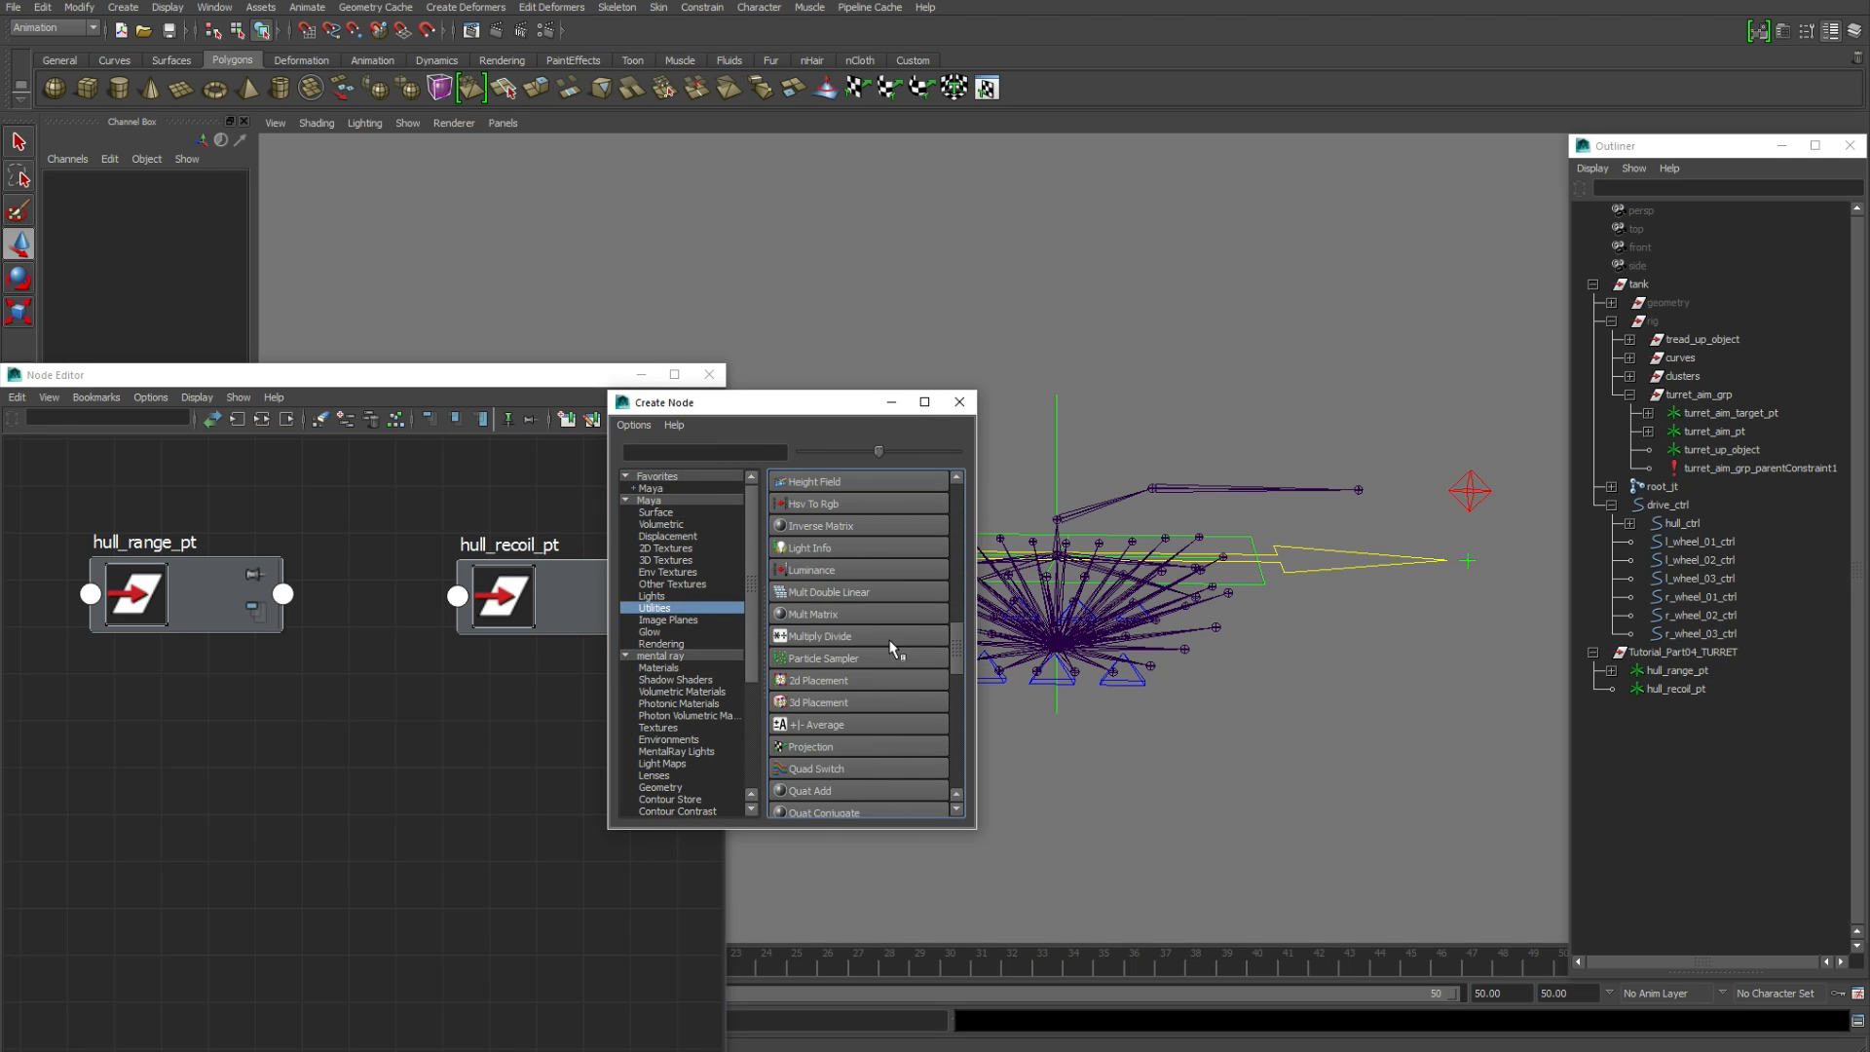
click(890, 639)
click(959, 401)
double_click(482, 732)
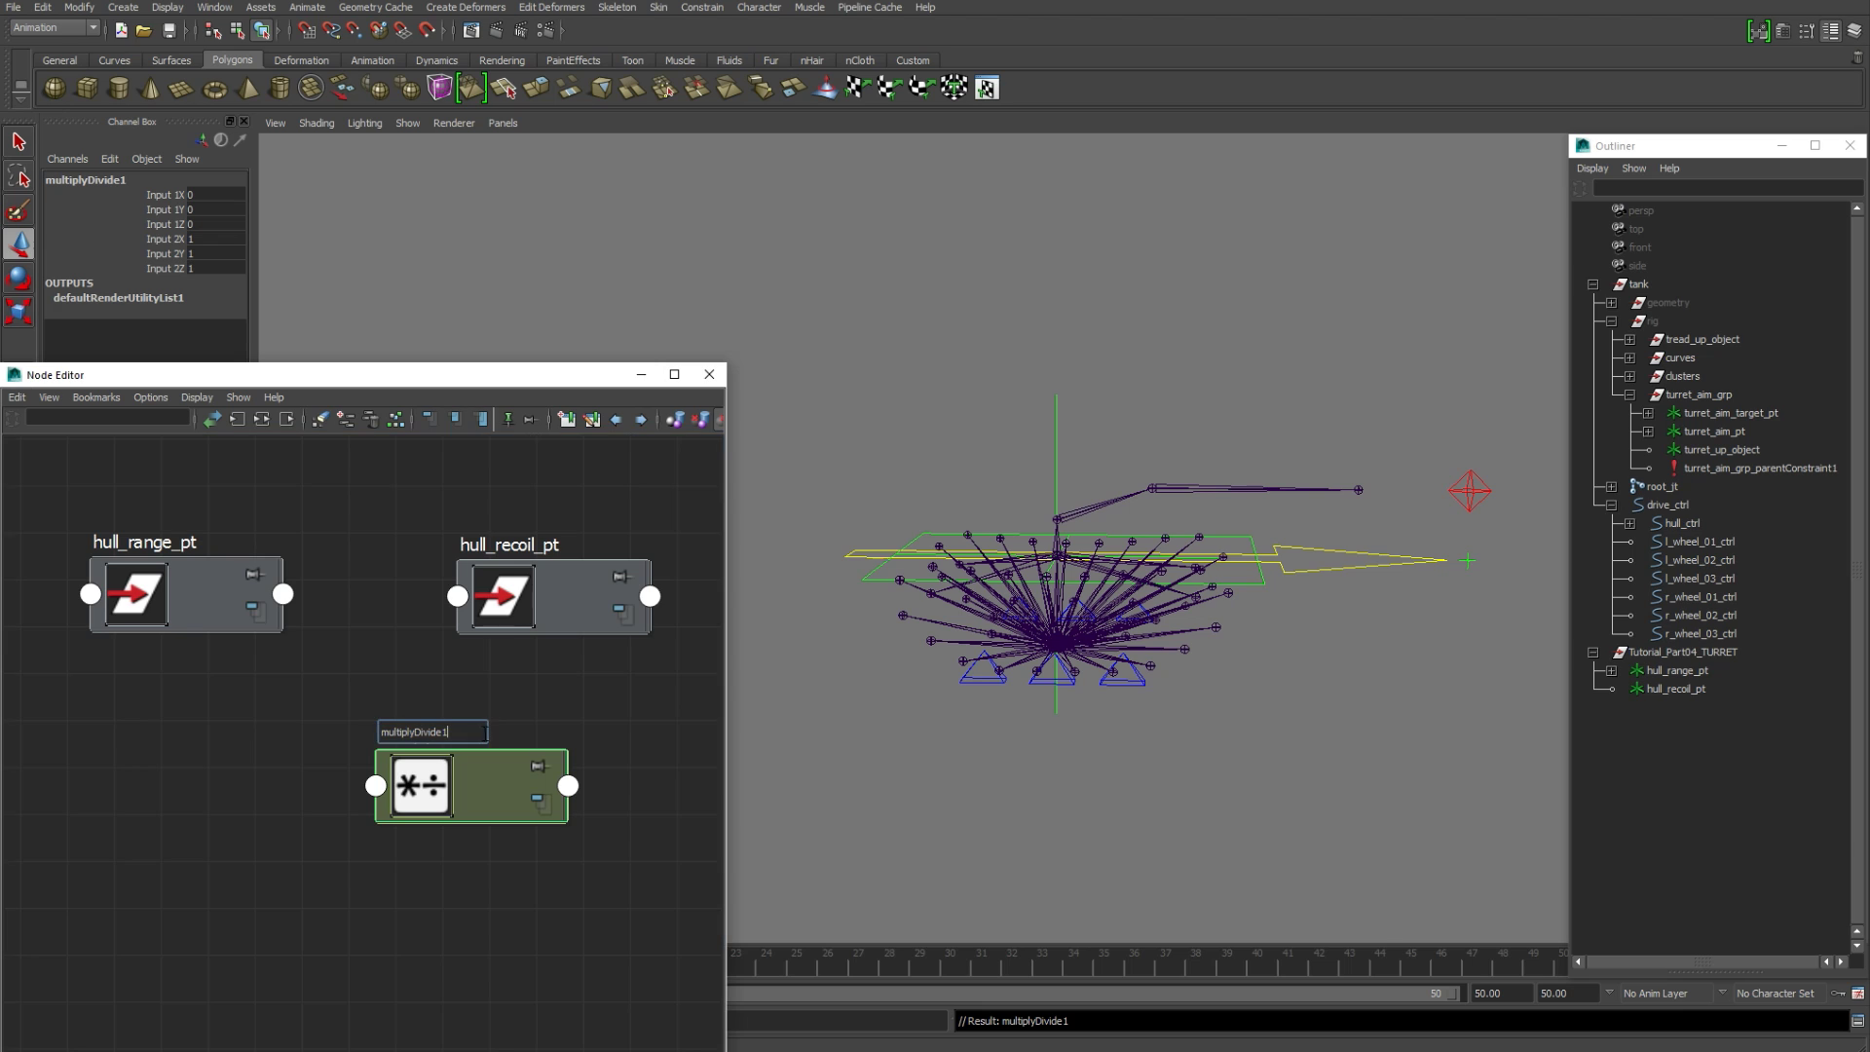
text(hull_)
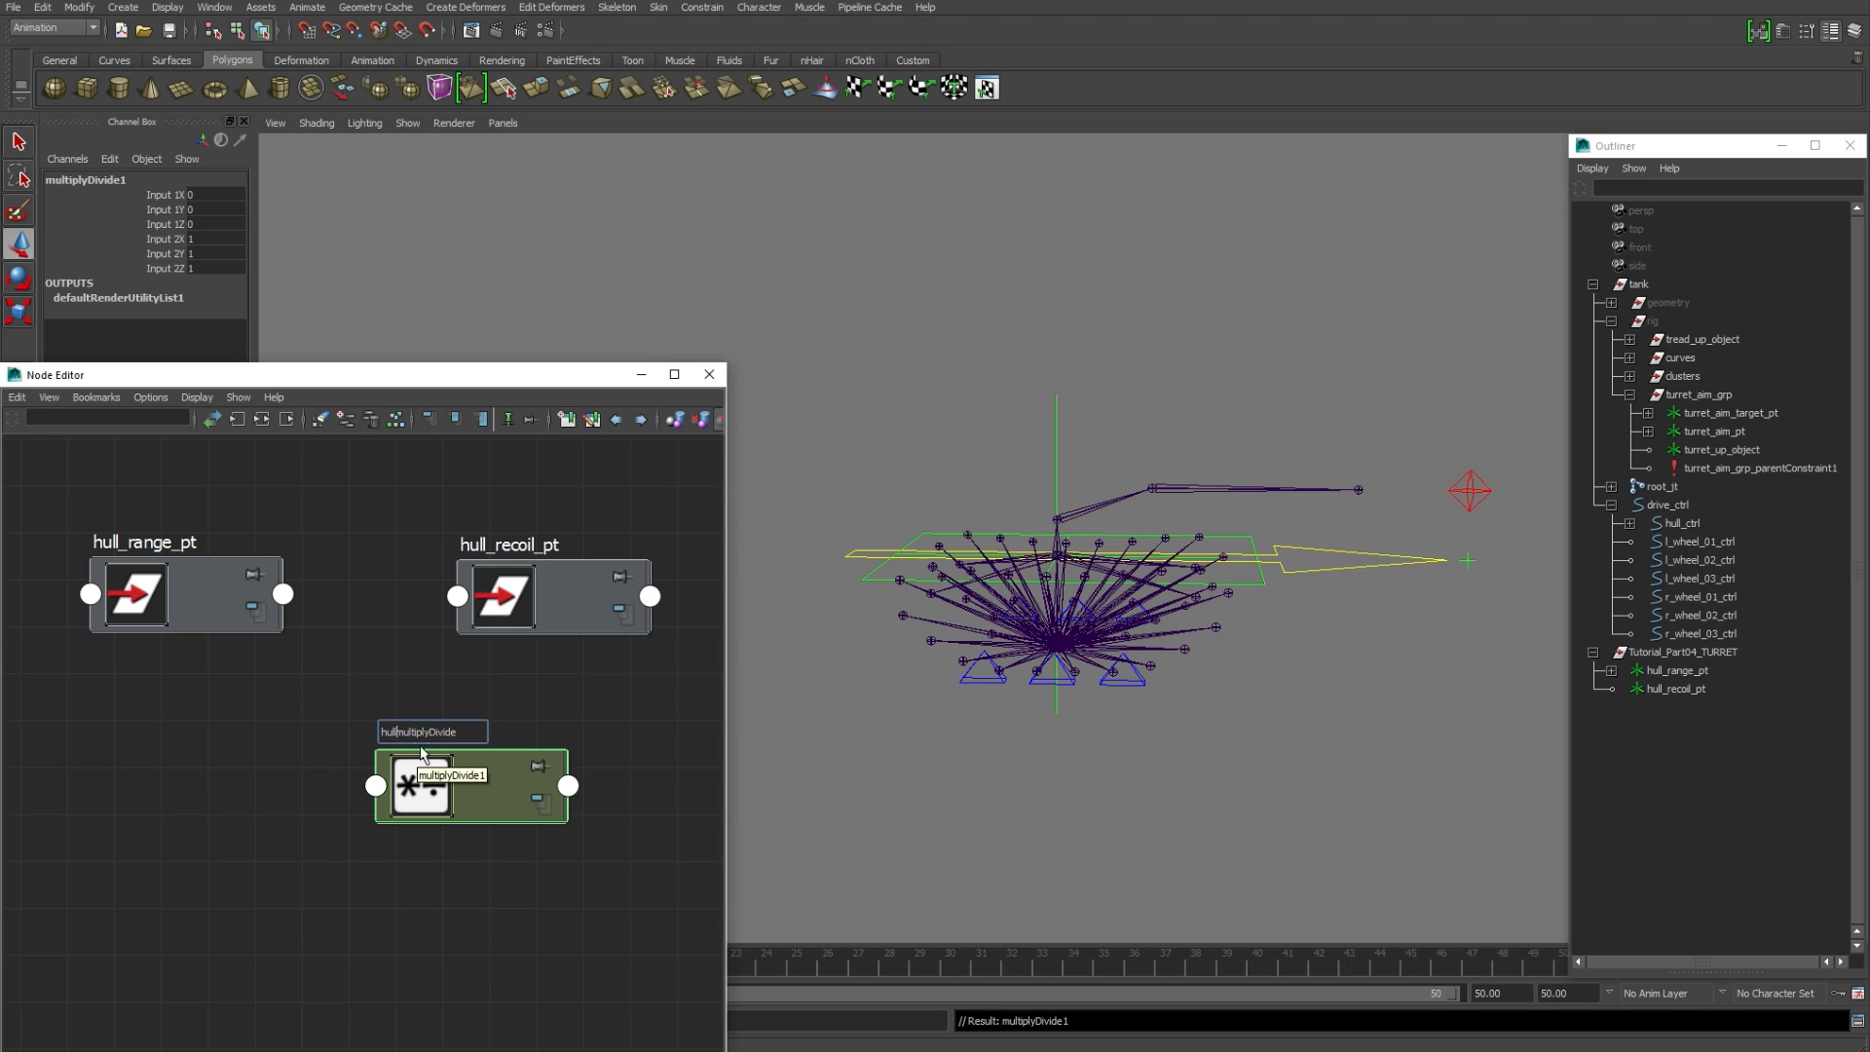
key(Return)
Step: Connect hull_range_pt's Translate output to Input 1 of hull_multiplyDivide
click(314, 617)
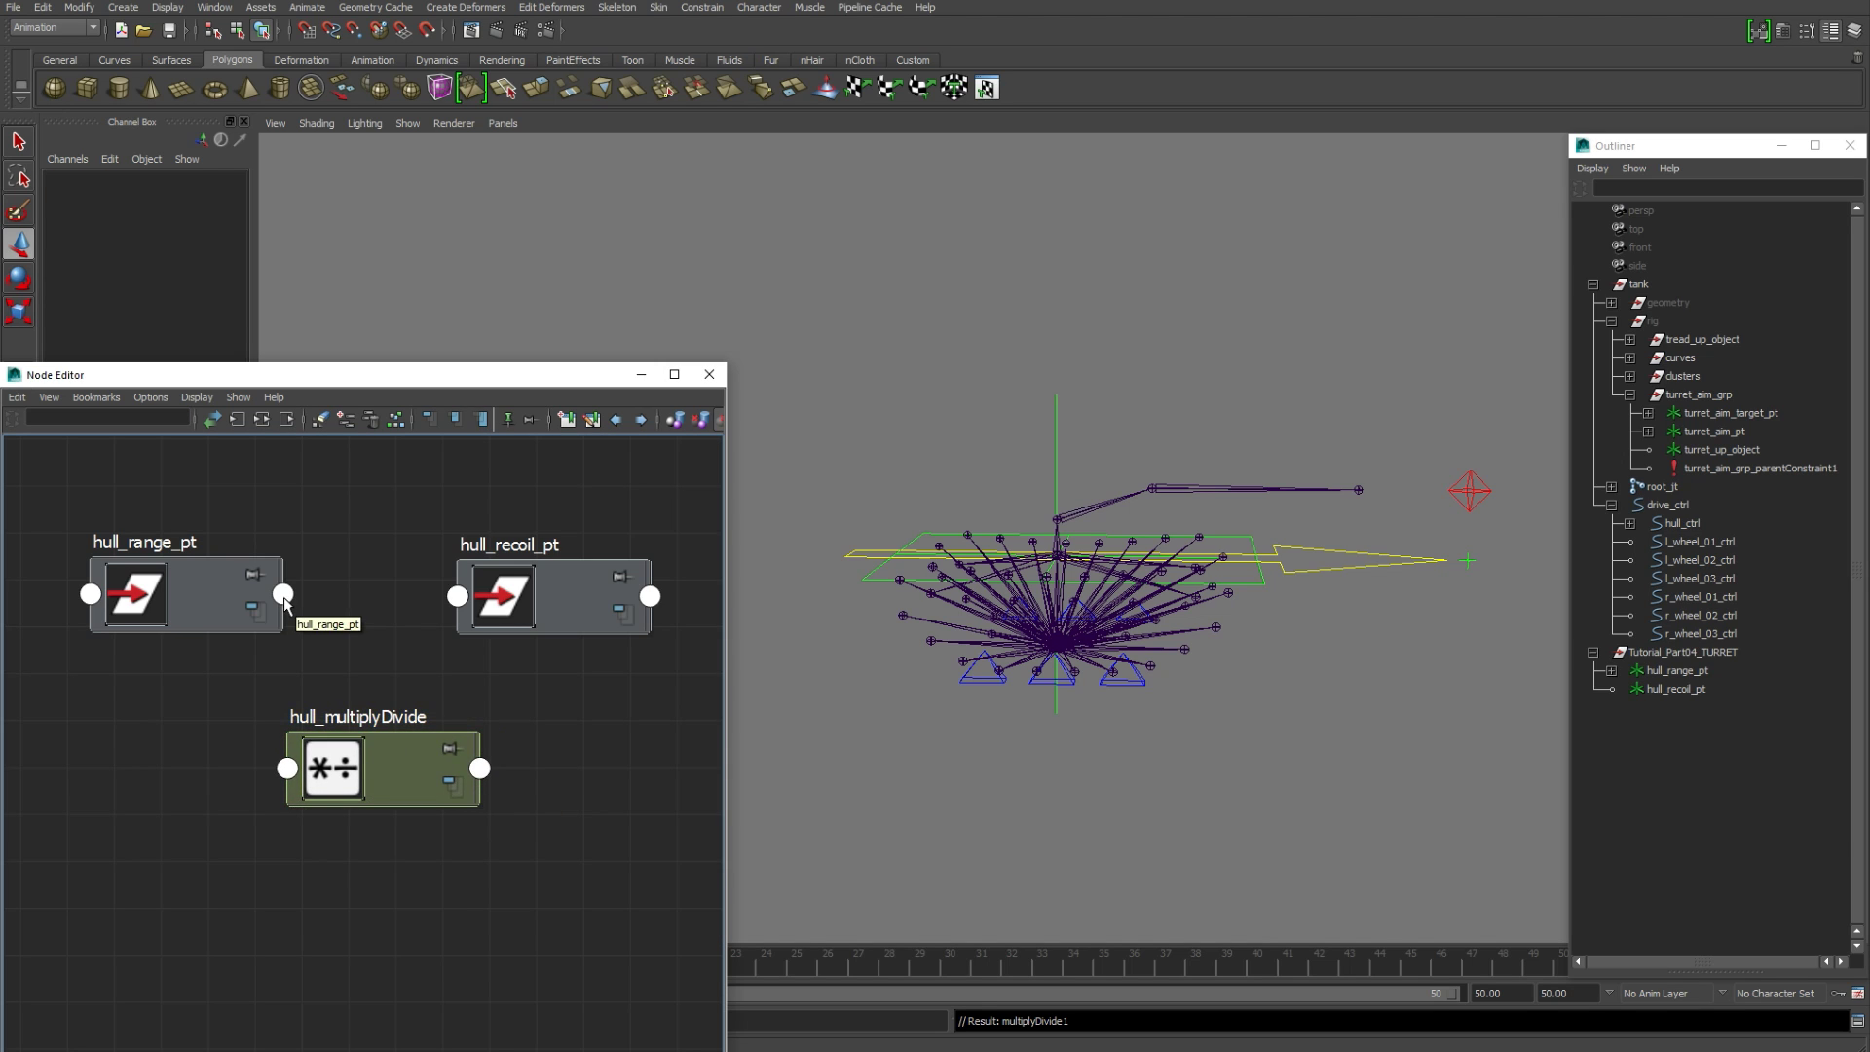
click(282, 596)
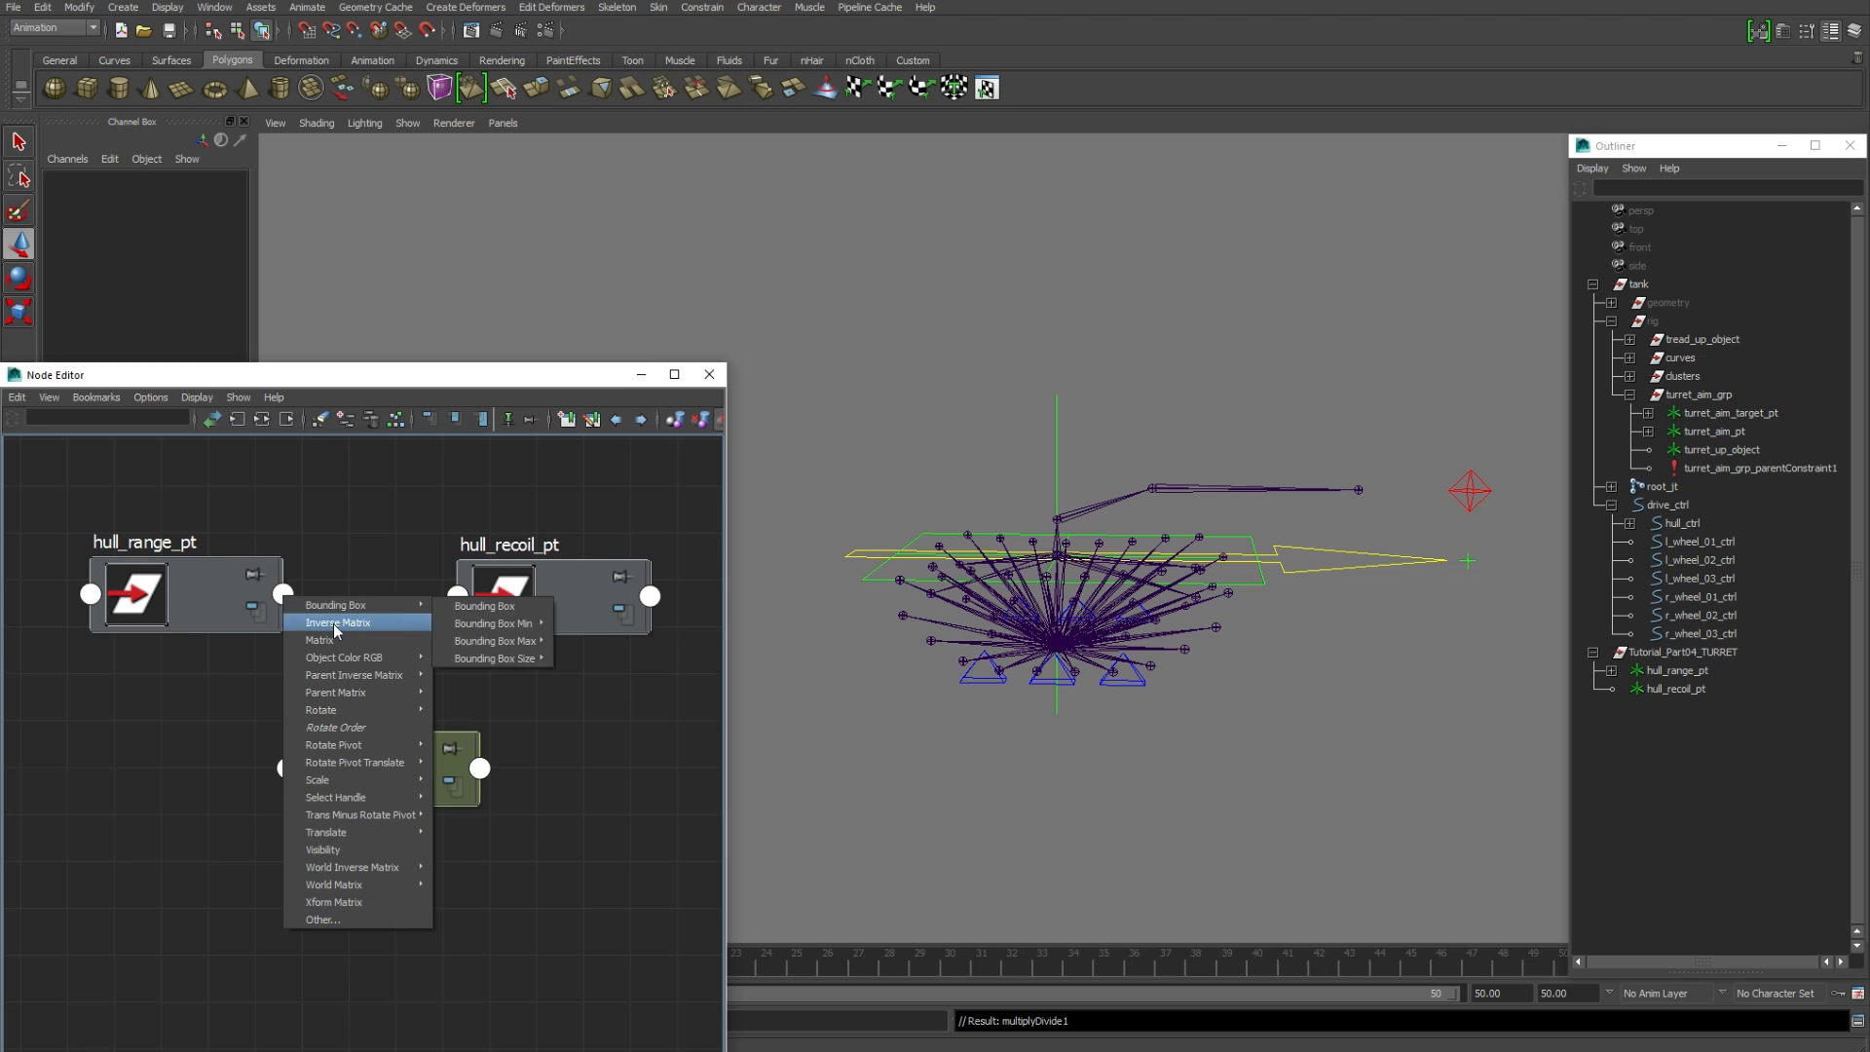
mouse_move(405, 832)
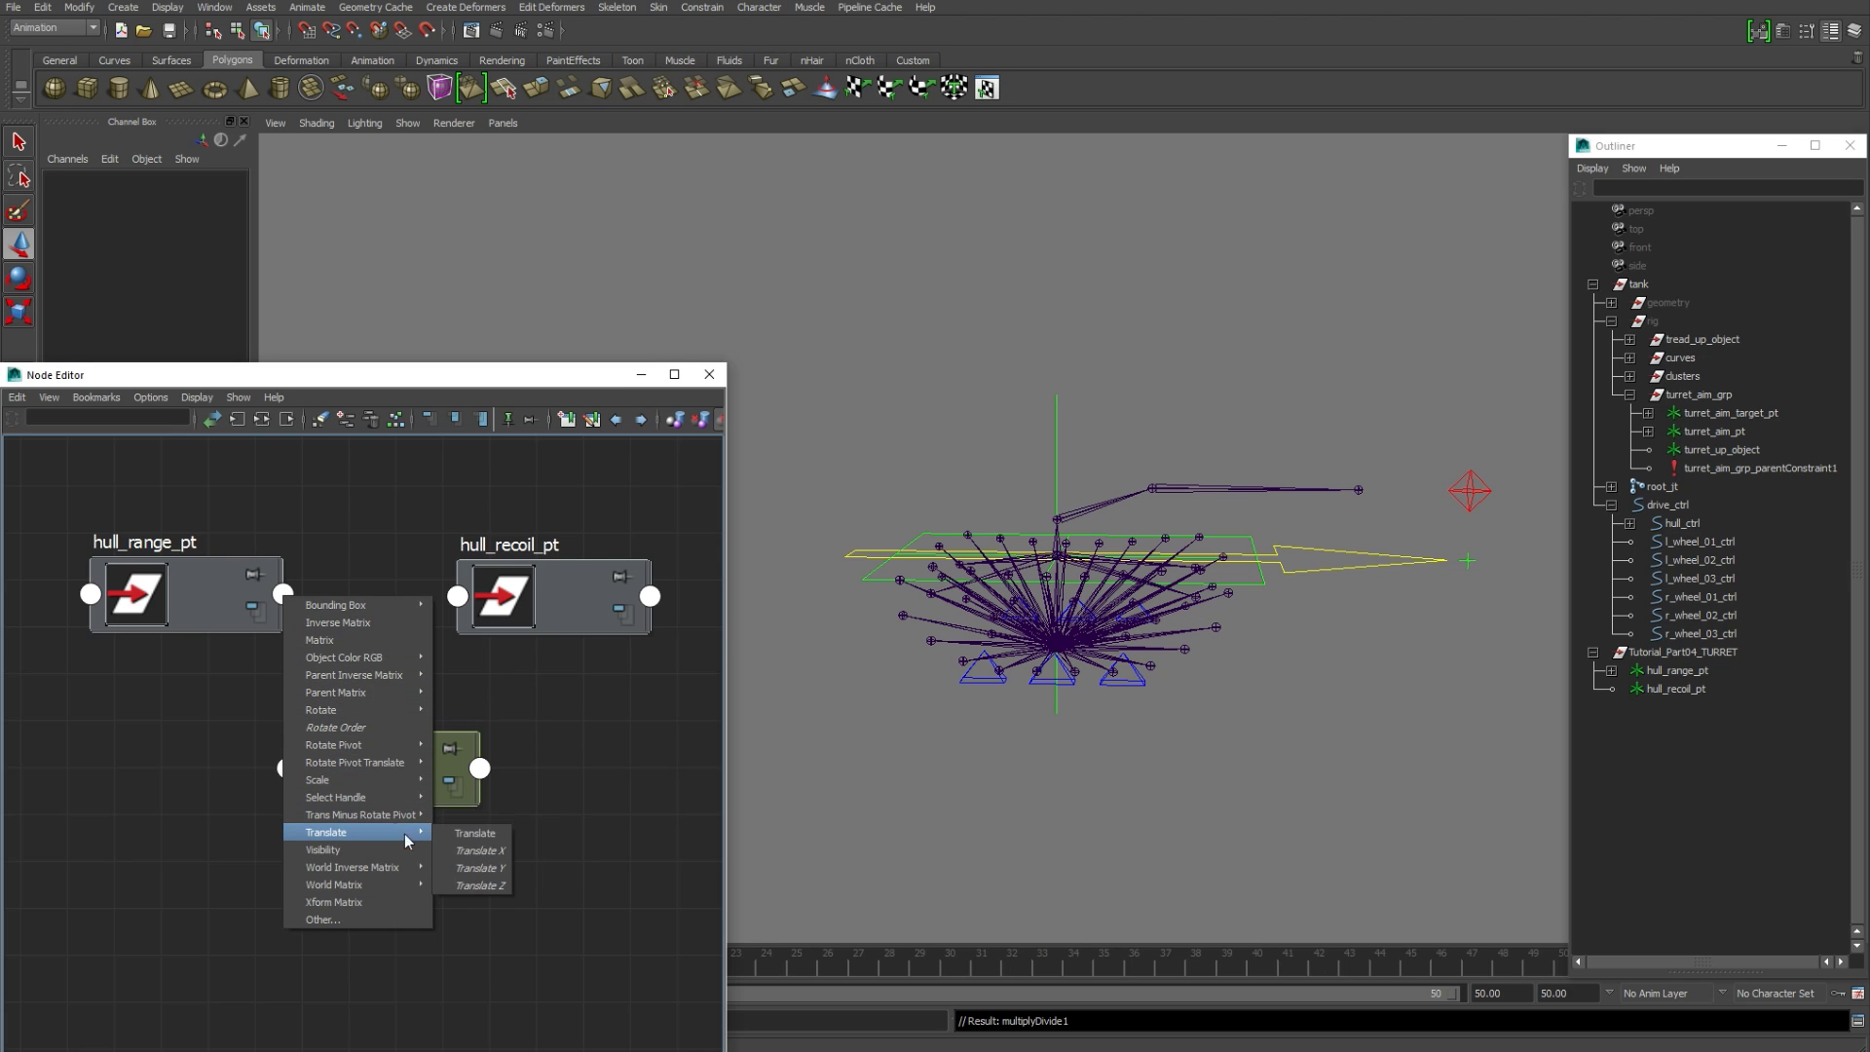
click(475, 834)
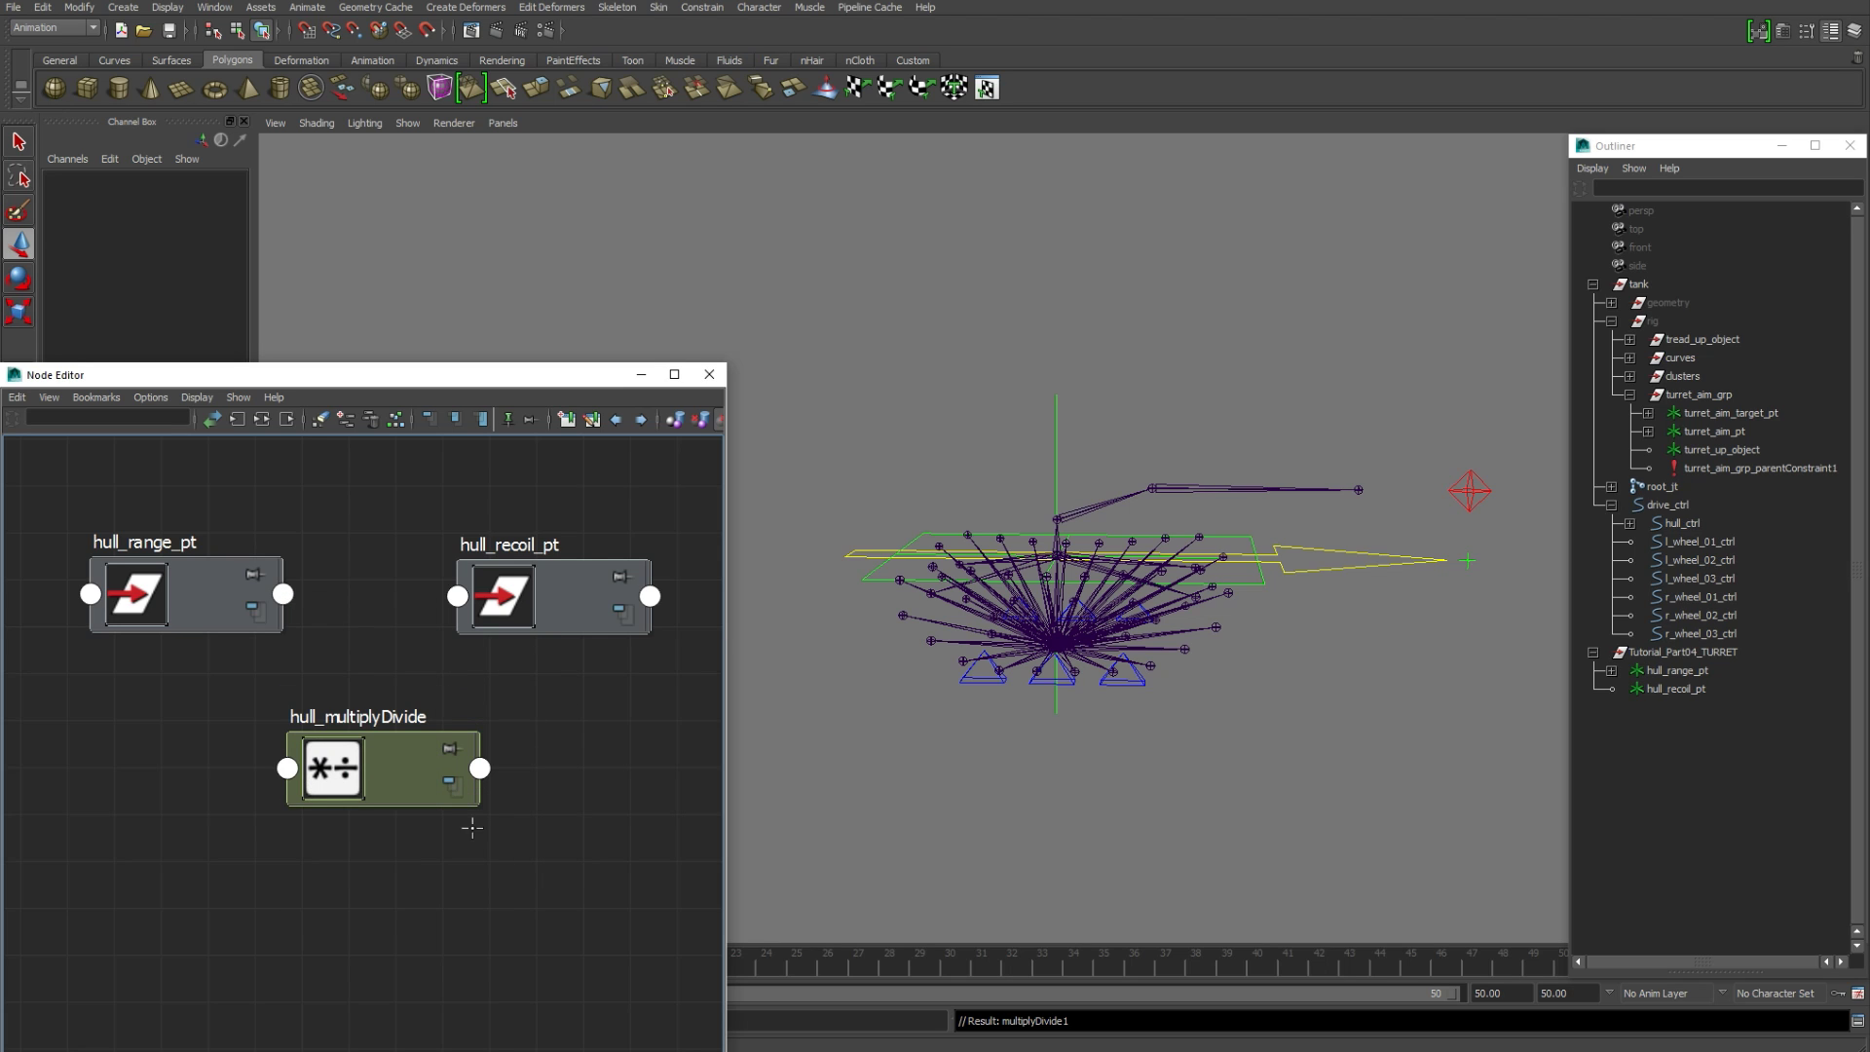
click(286, 768)
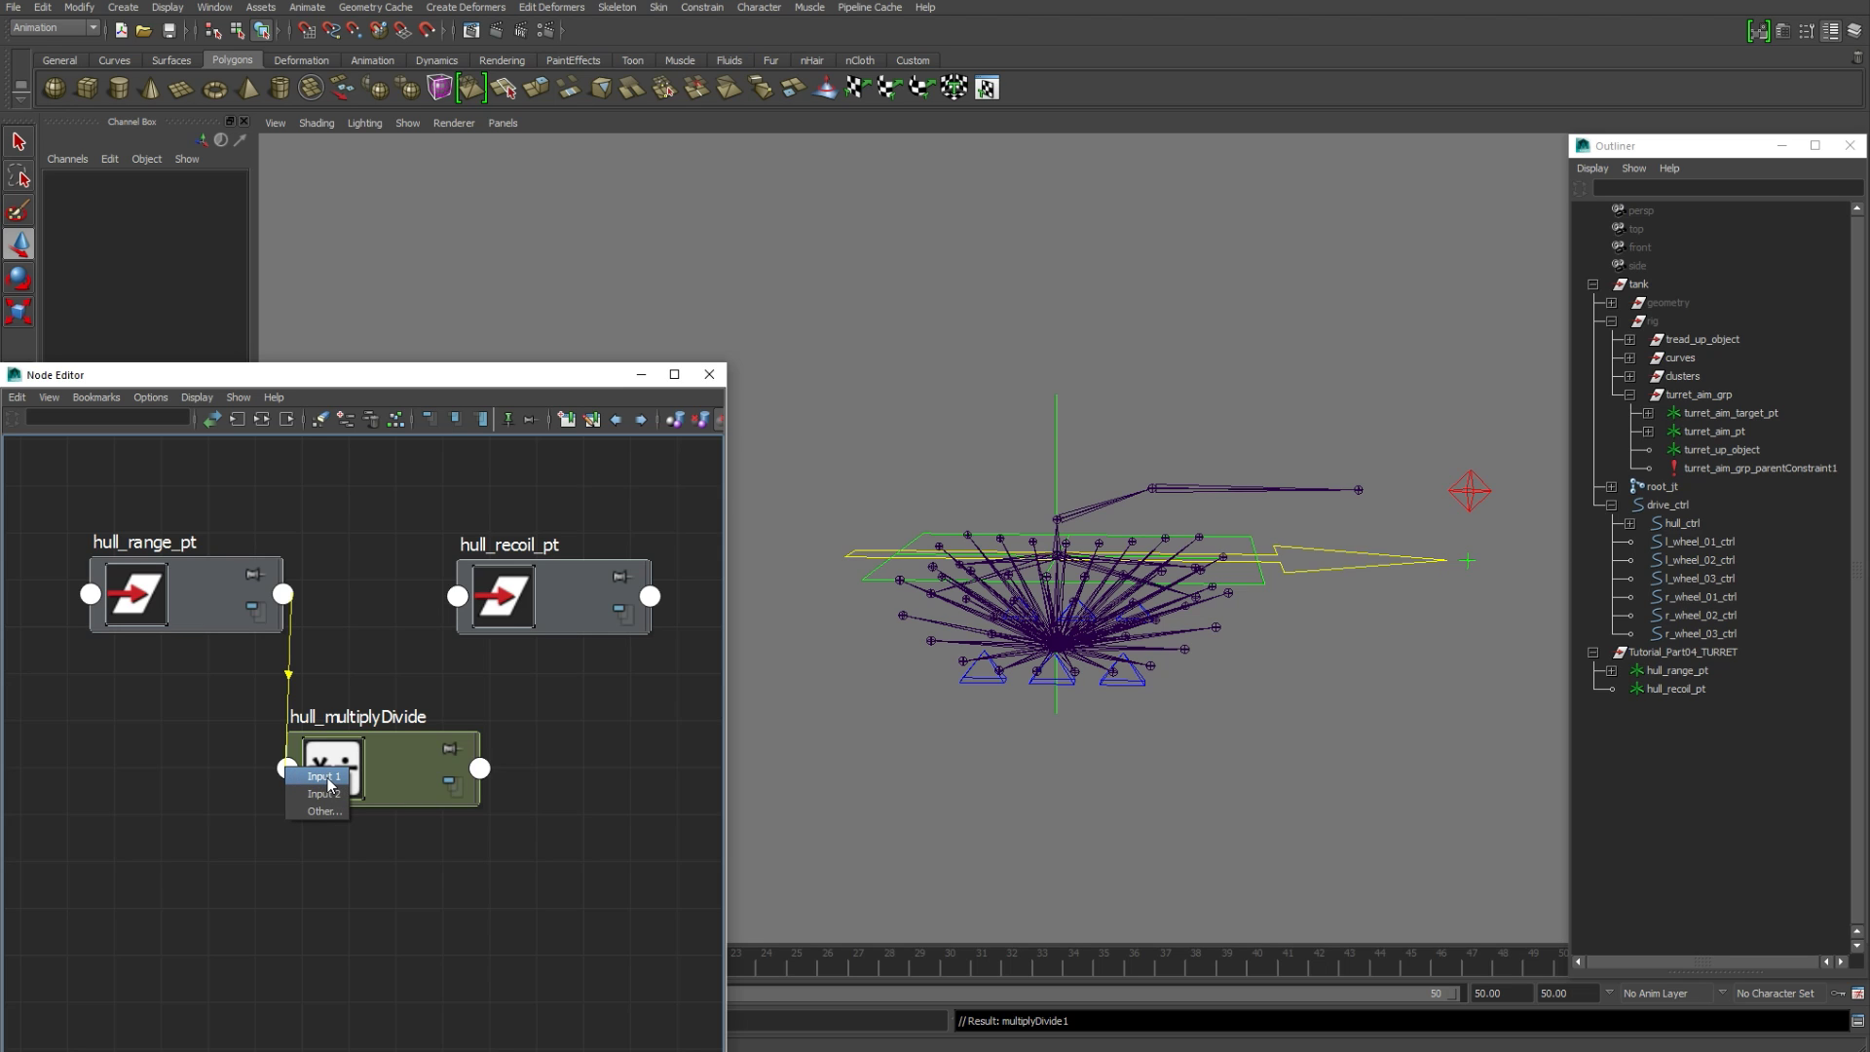
click(329, 778)
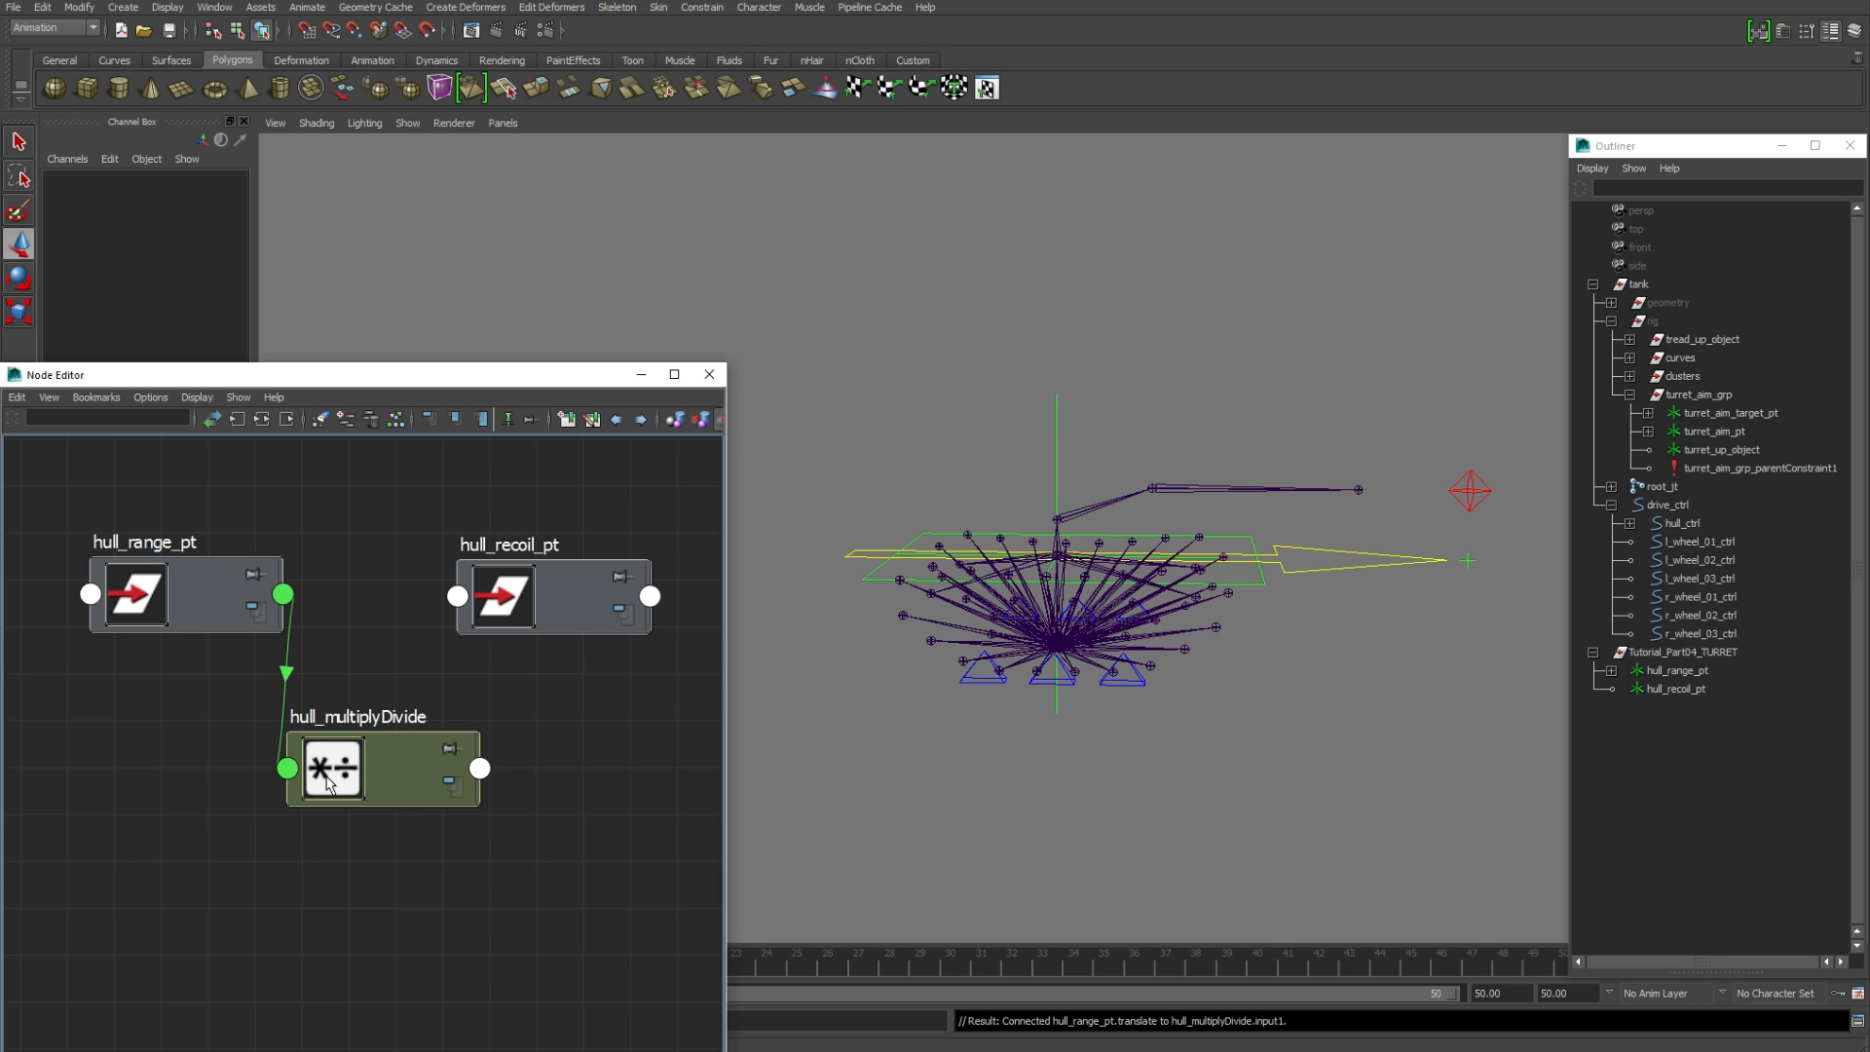
Step: Set hull_multiplyDivide's operation to Divide, with Input 2 X at 50 and Input 2 Z at -50
double_click(384, 755)
click(820, 694)
click(780, 737)
click(771, 737)
text(5)
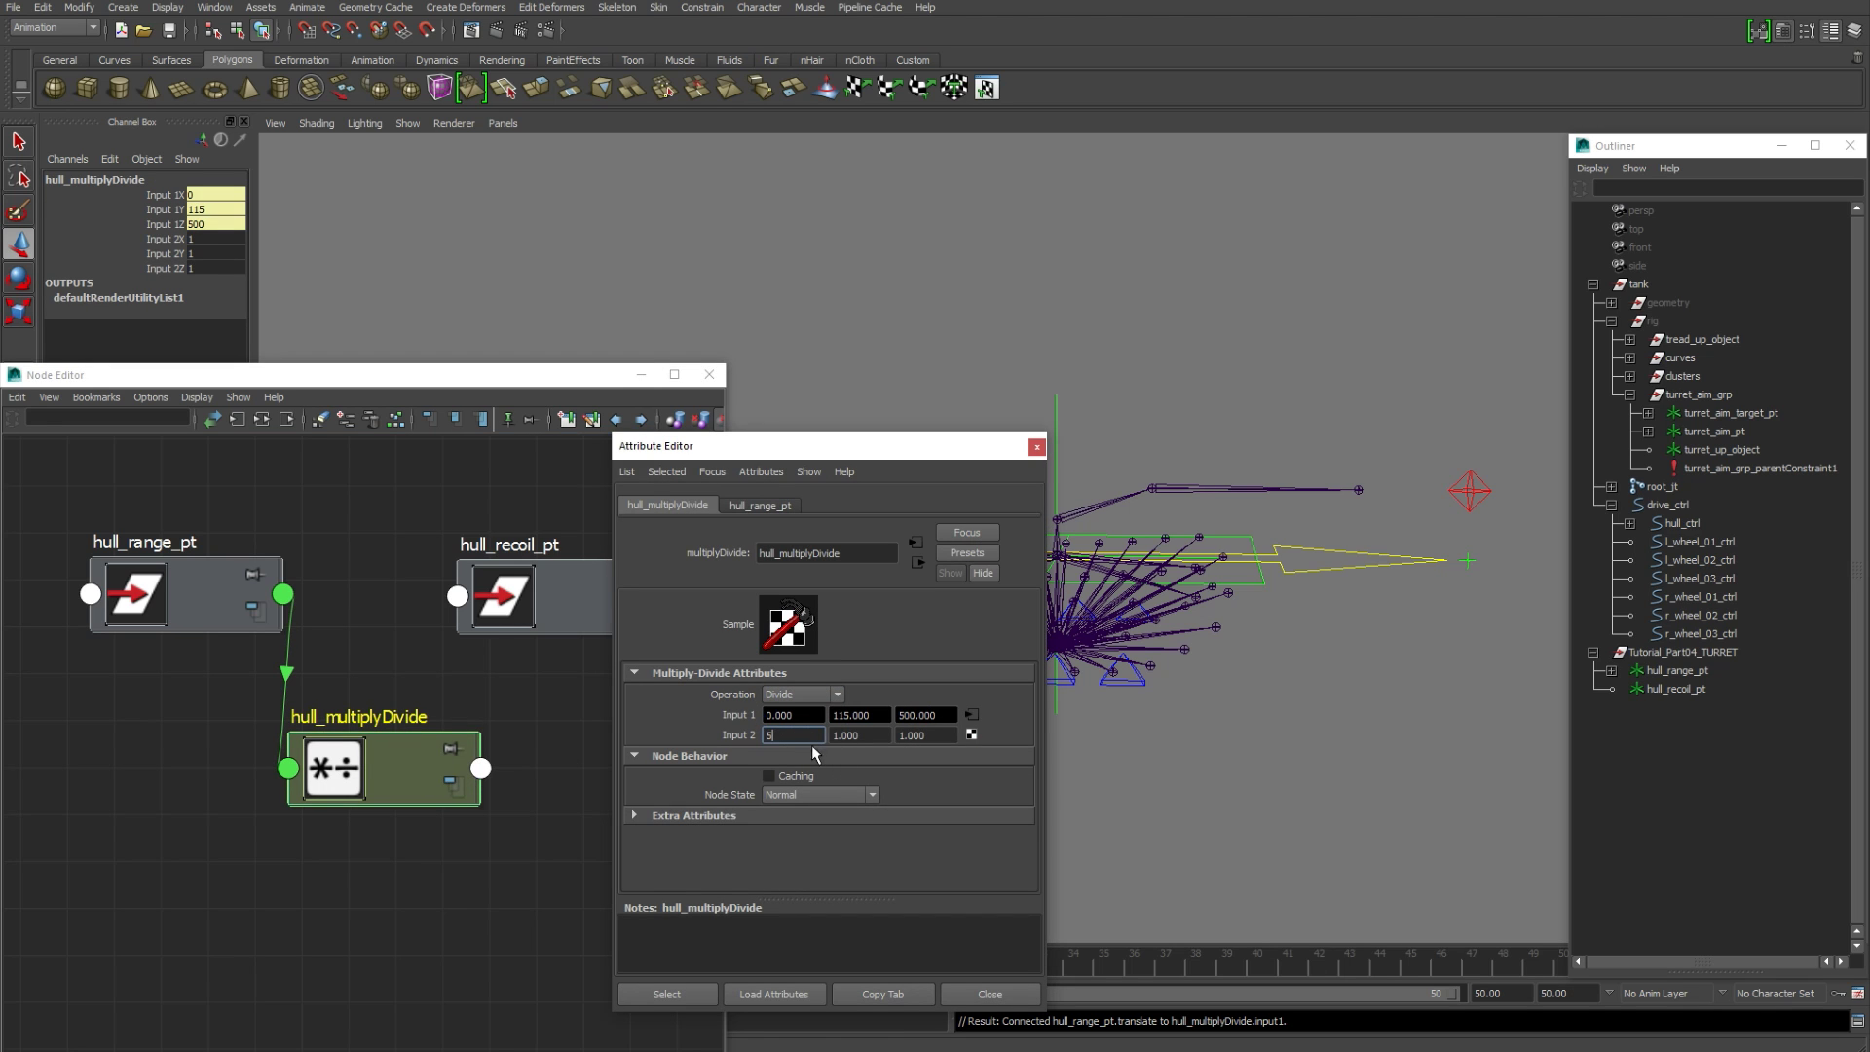
text(0)
key(Return)
click(934, 737)
text(-50)
key(Return)
click(989, 993)
Step: Connect hull_multiplyDivide's Output X to hull_recoil_pt's Rotate Z
click(489, 770)
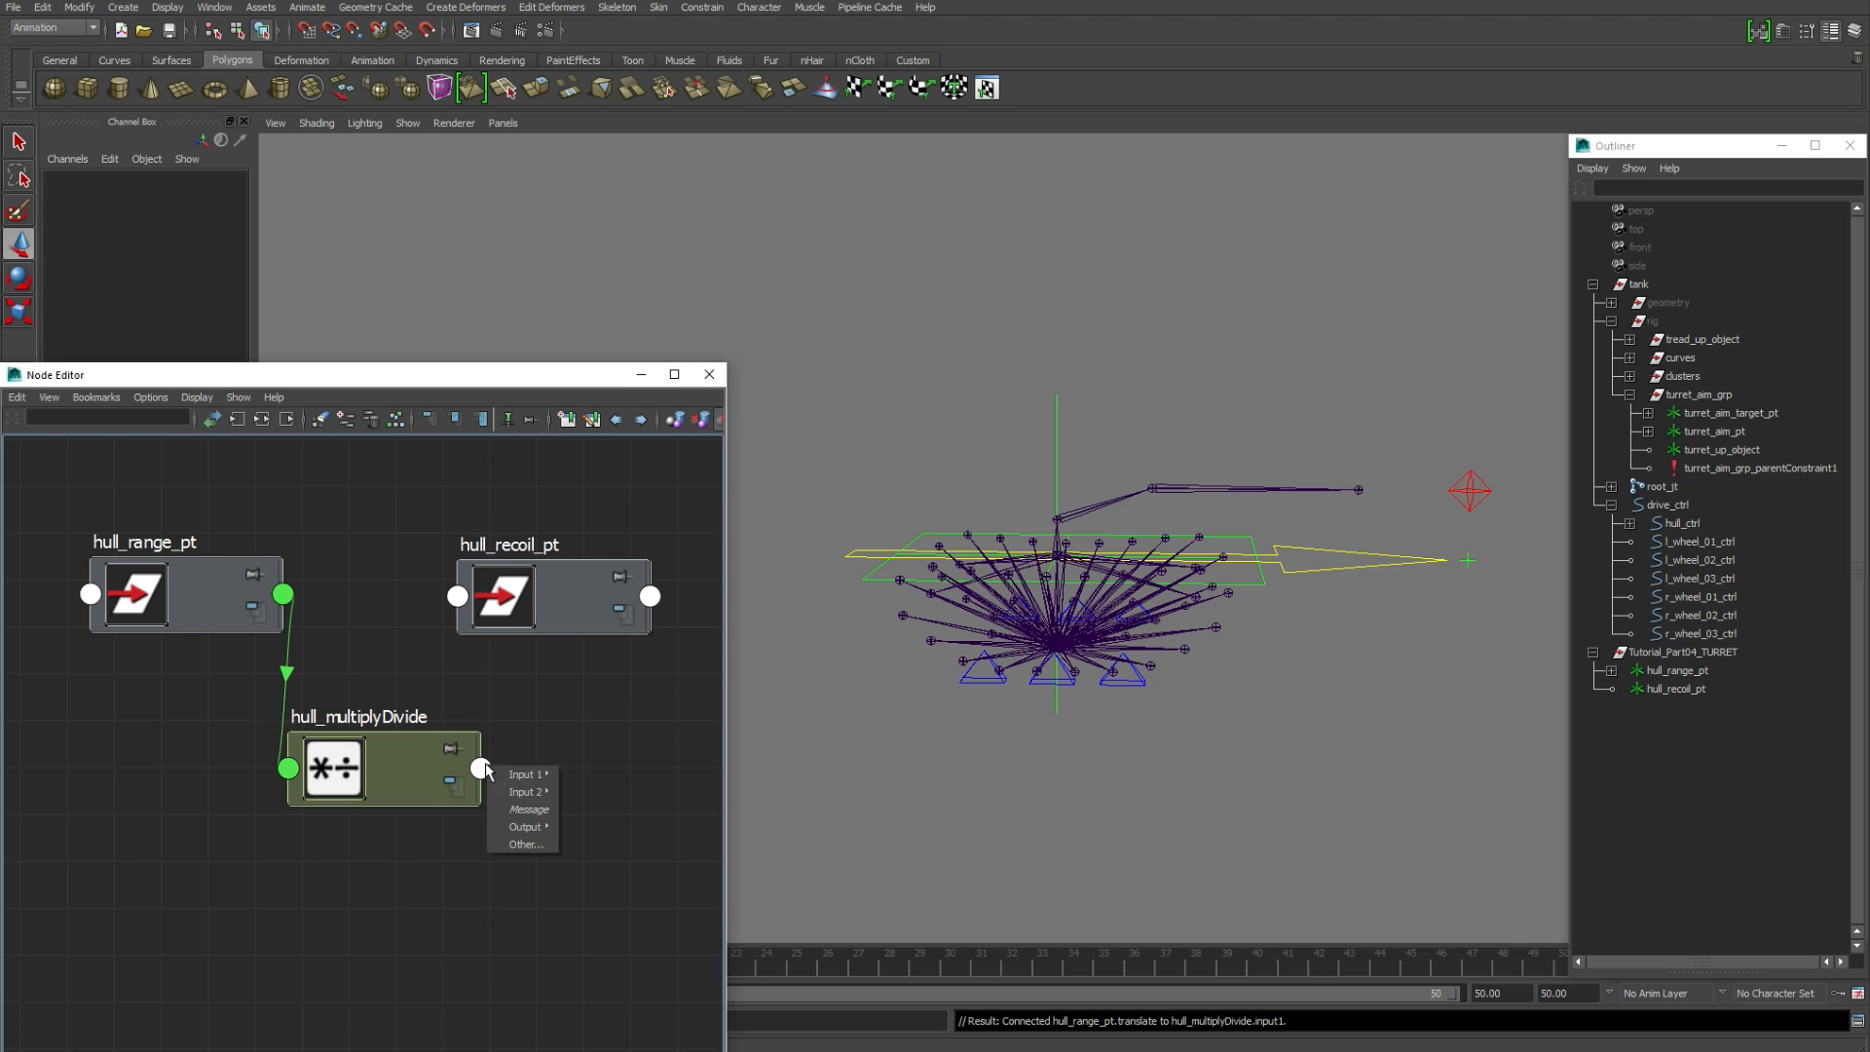
mouse_move(525, 827)
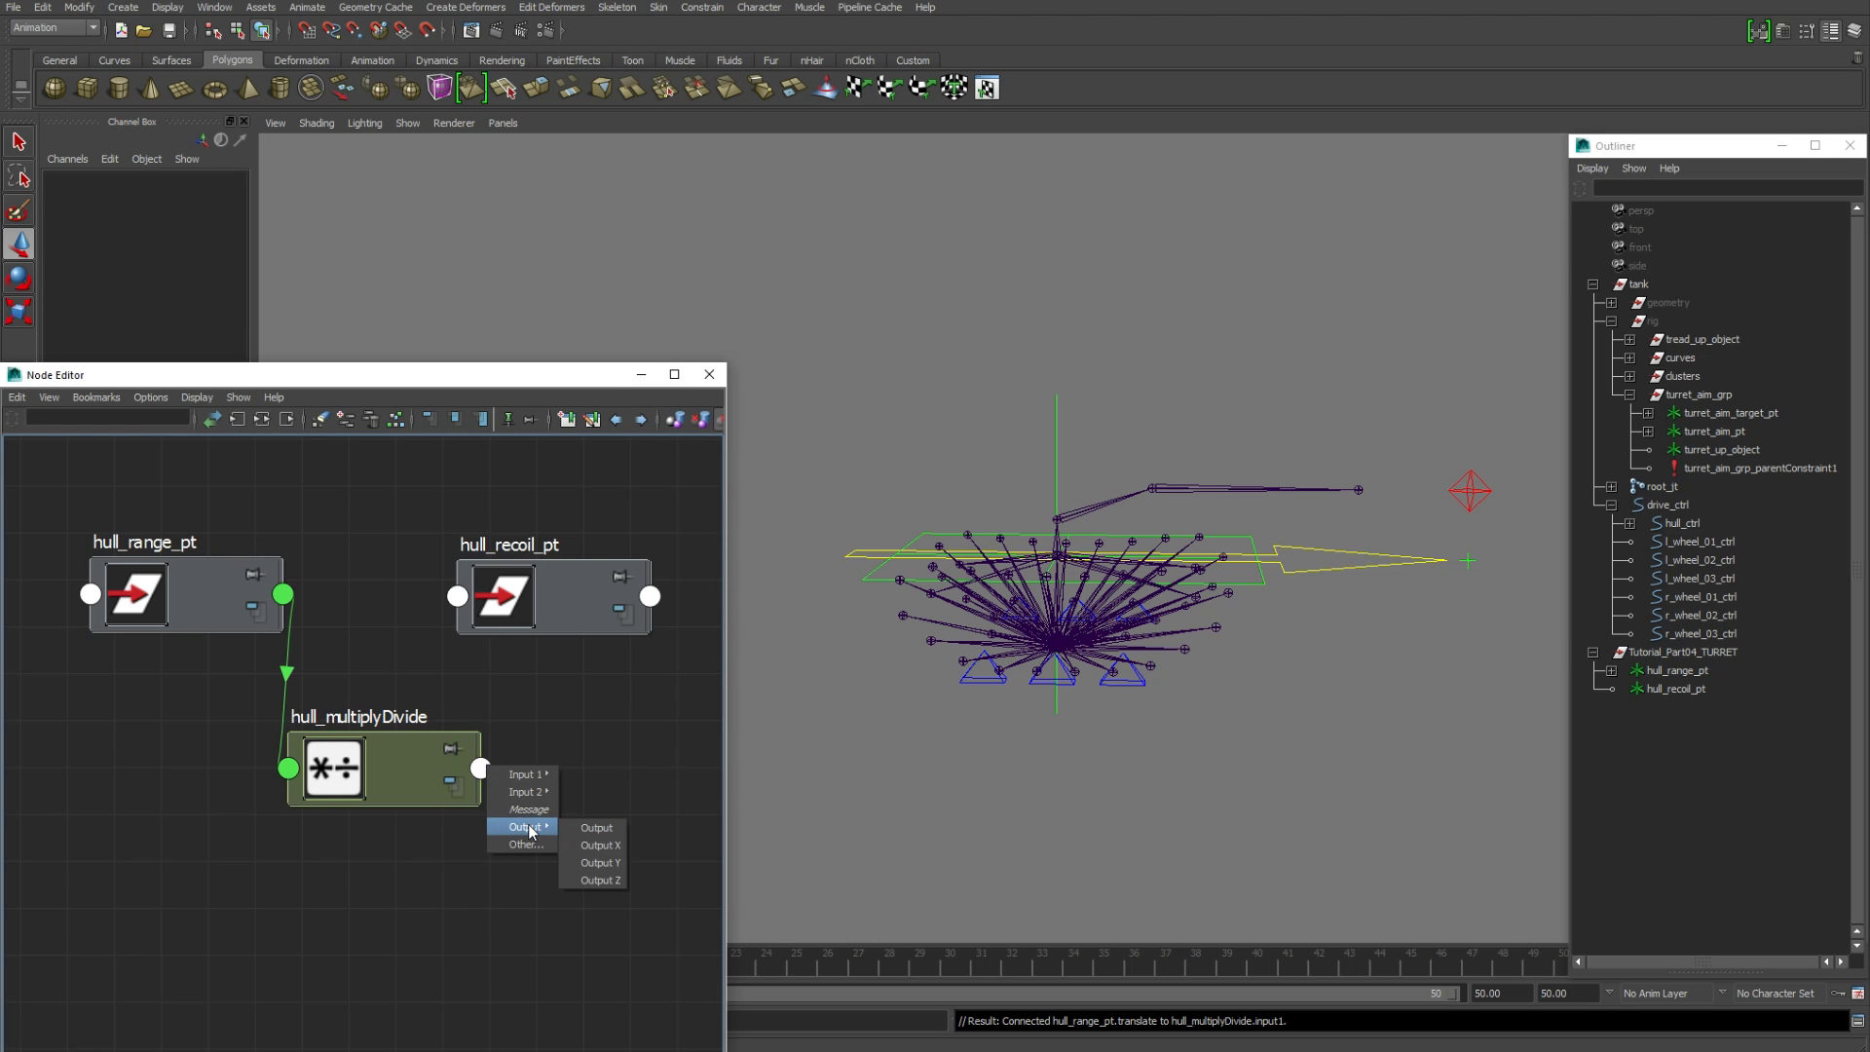
click(594, 827)
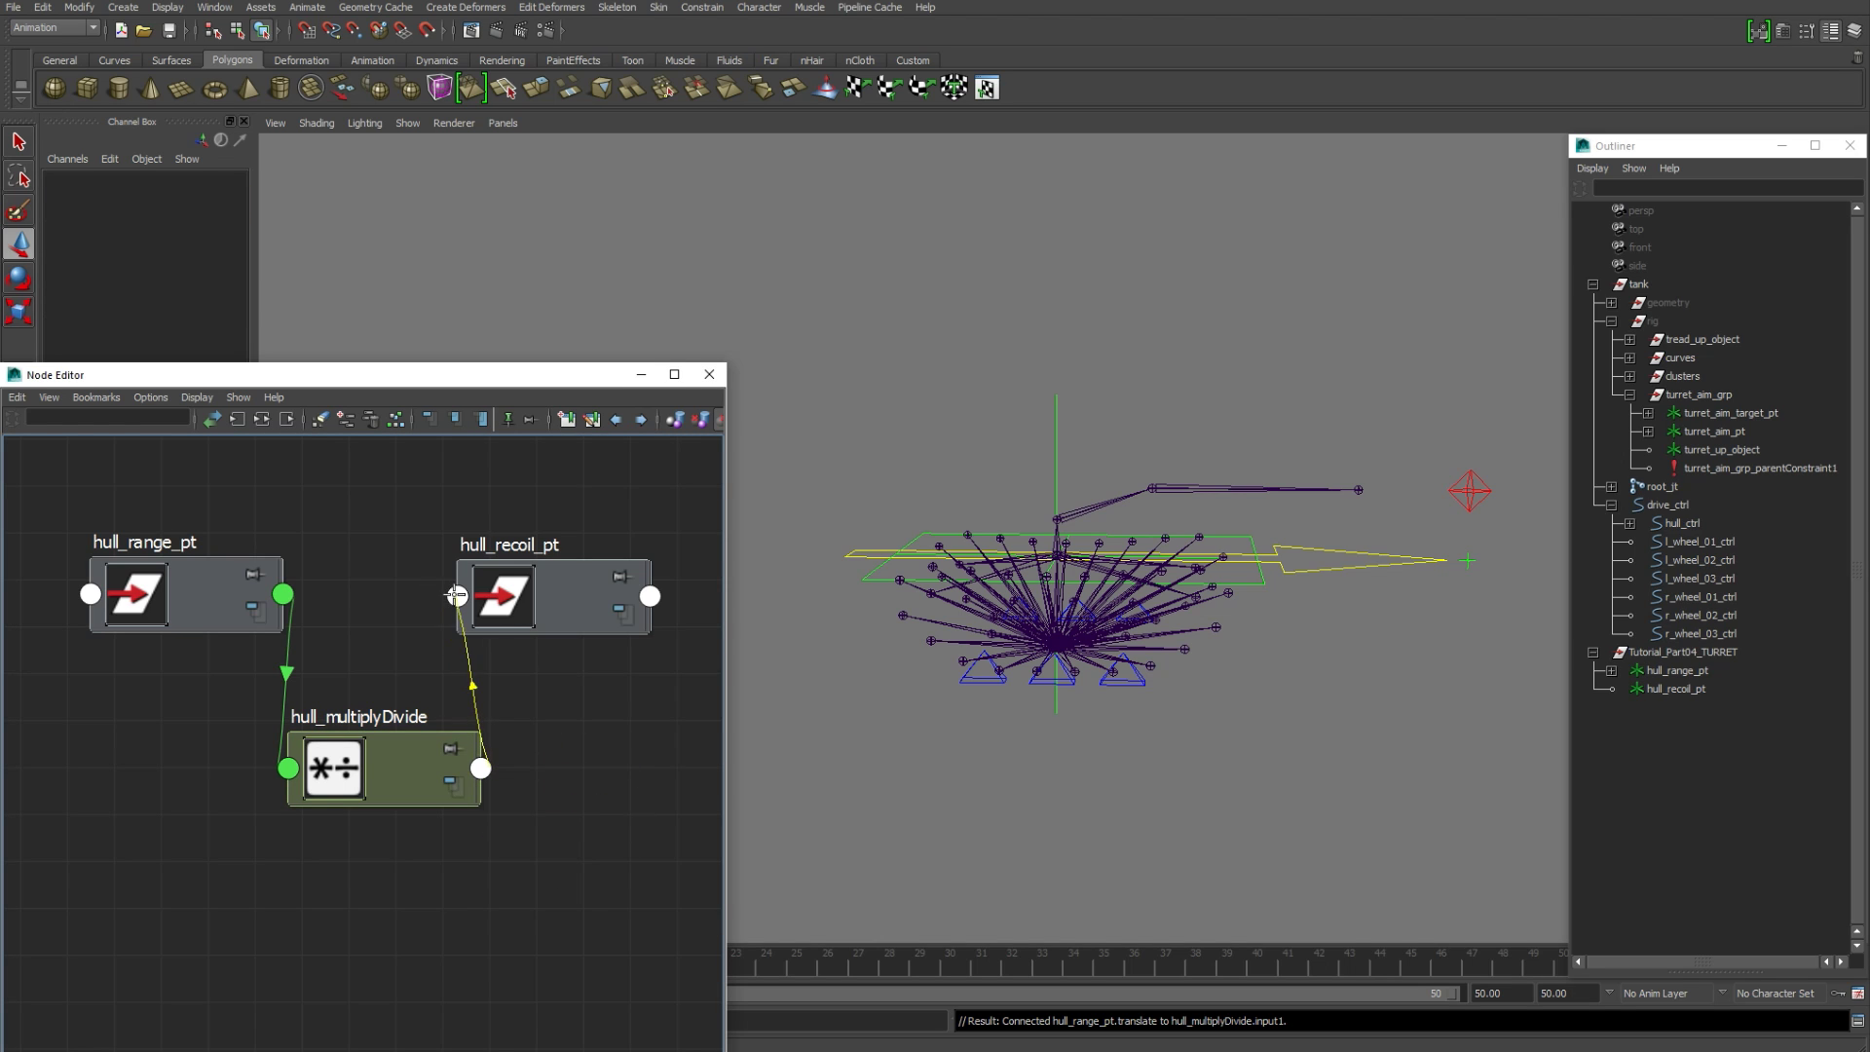
click(457, 596)
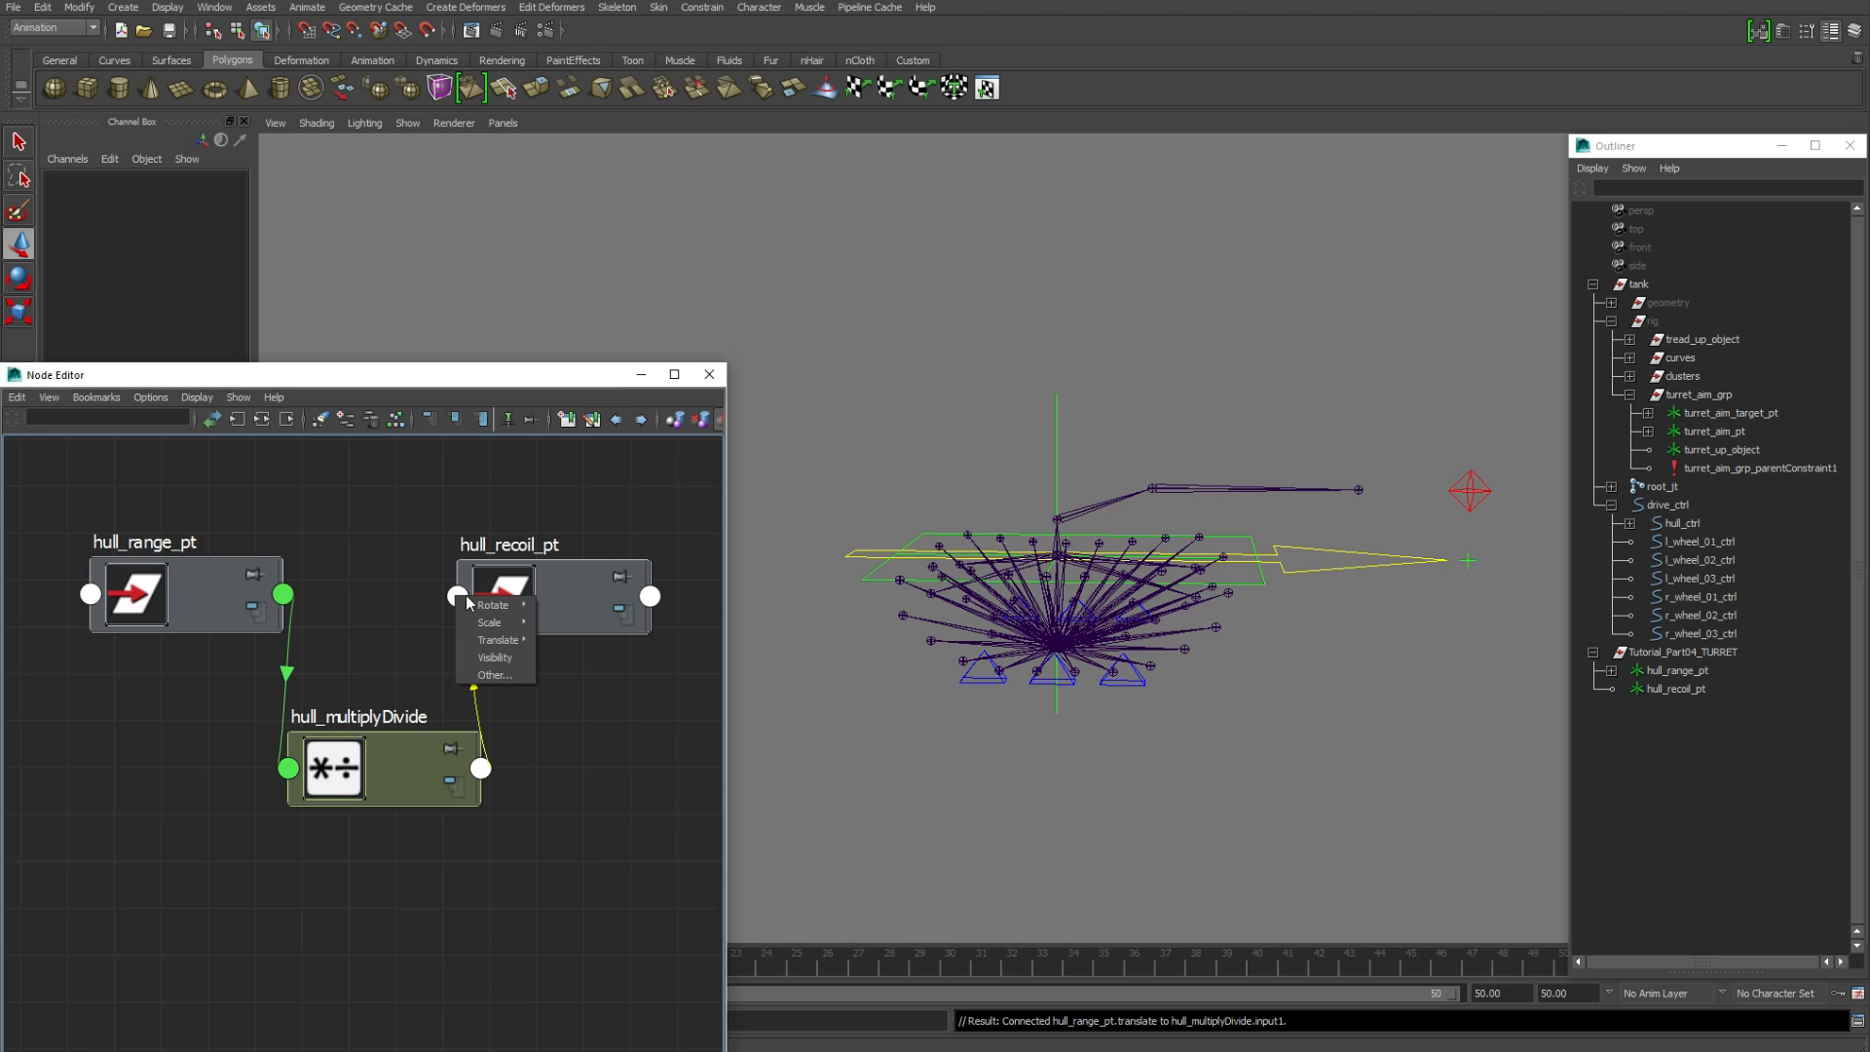
mouse_move(492, 608)
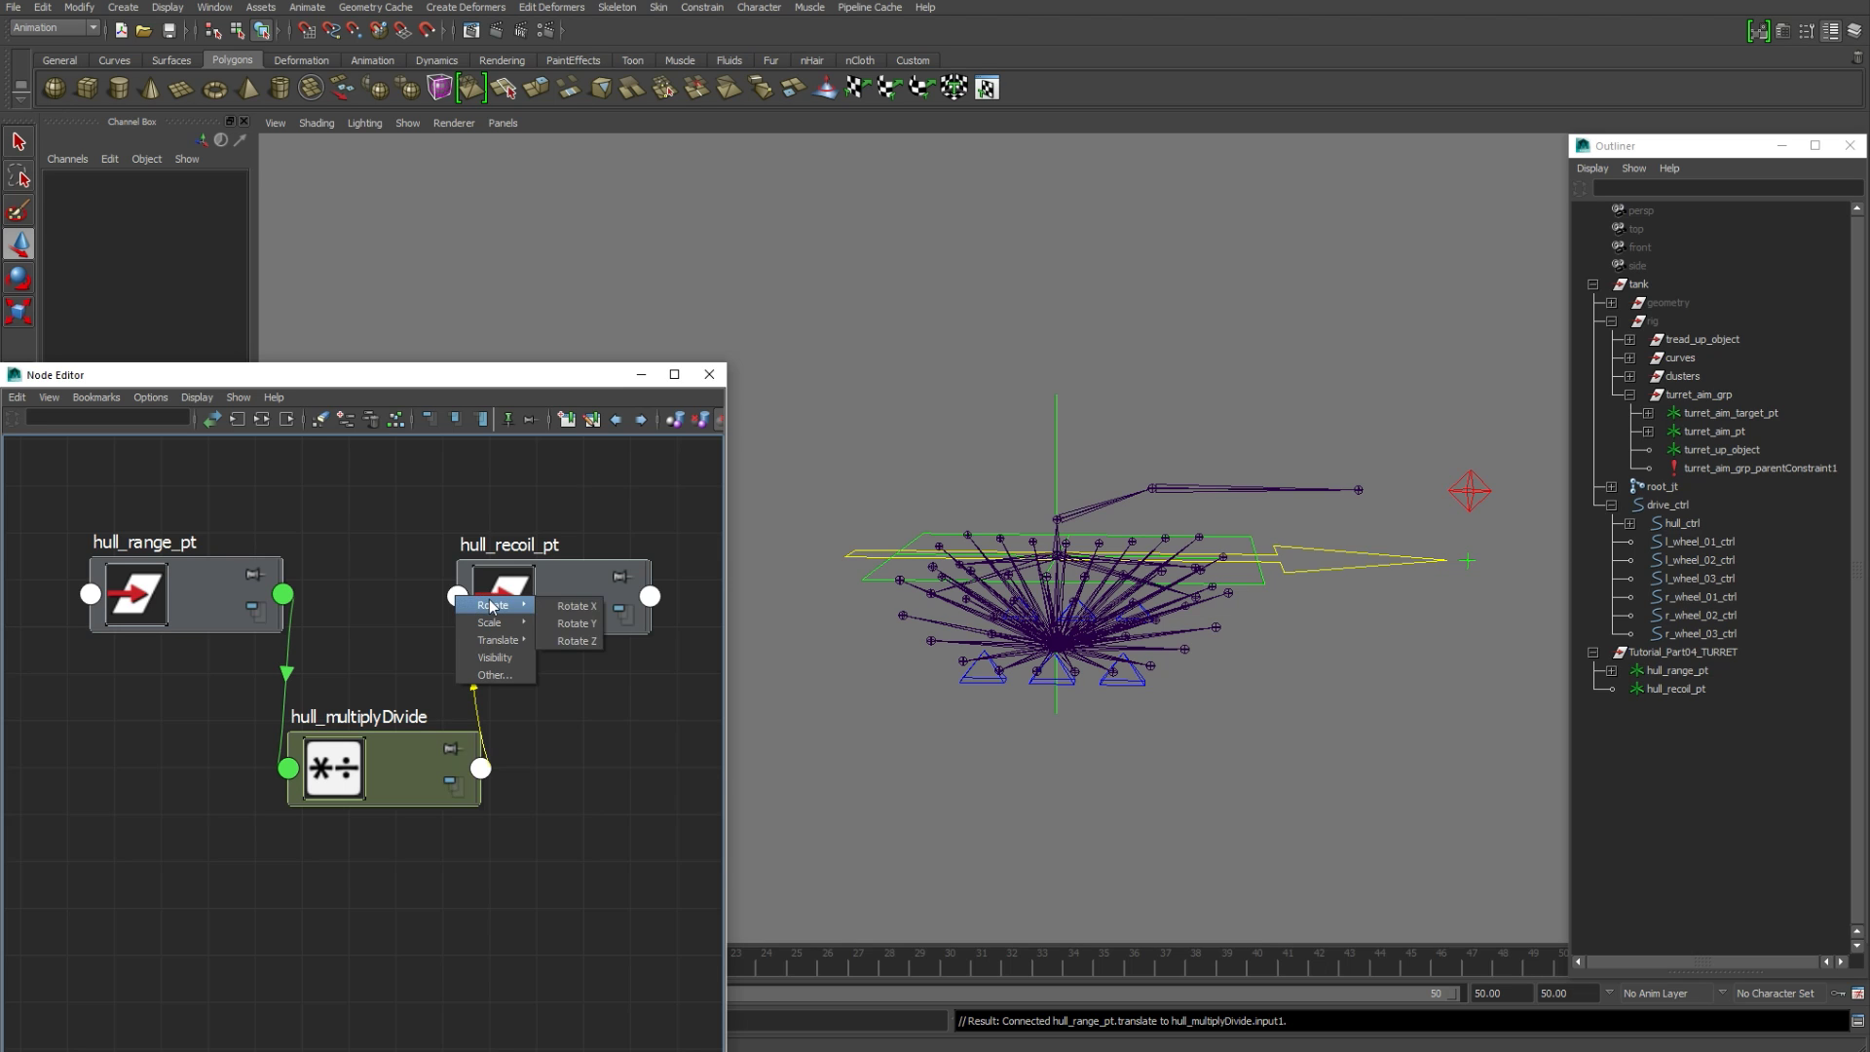
click(577, 641)
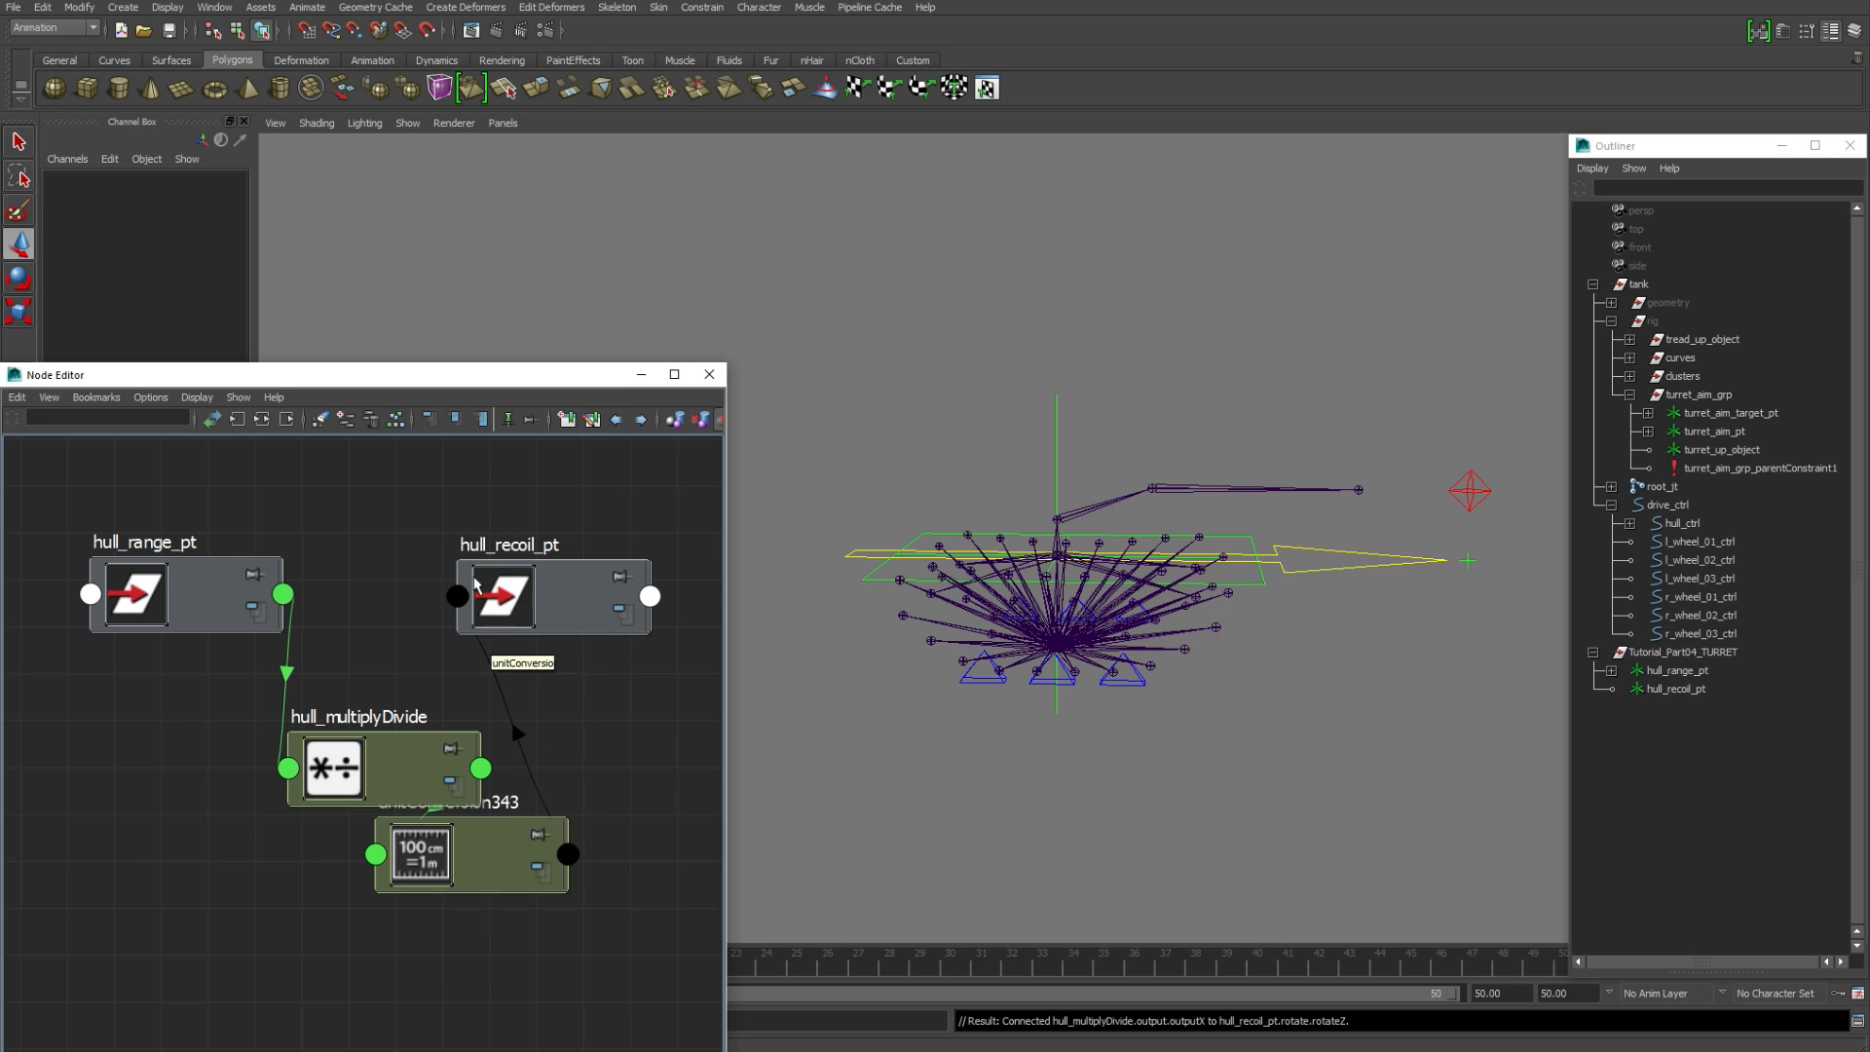
Step: Connect hull_multiplyDivide's Output Z to hull_recoil_pt's Rotate X
click(481, 768)
mouse_move(523, 832)
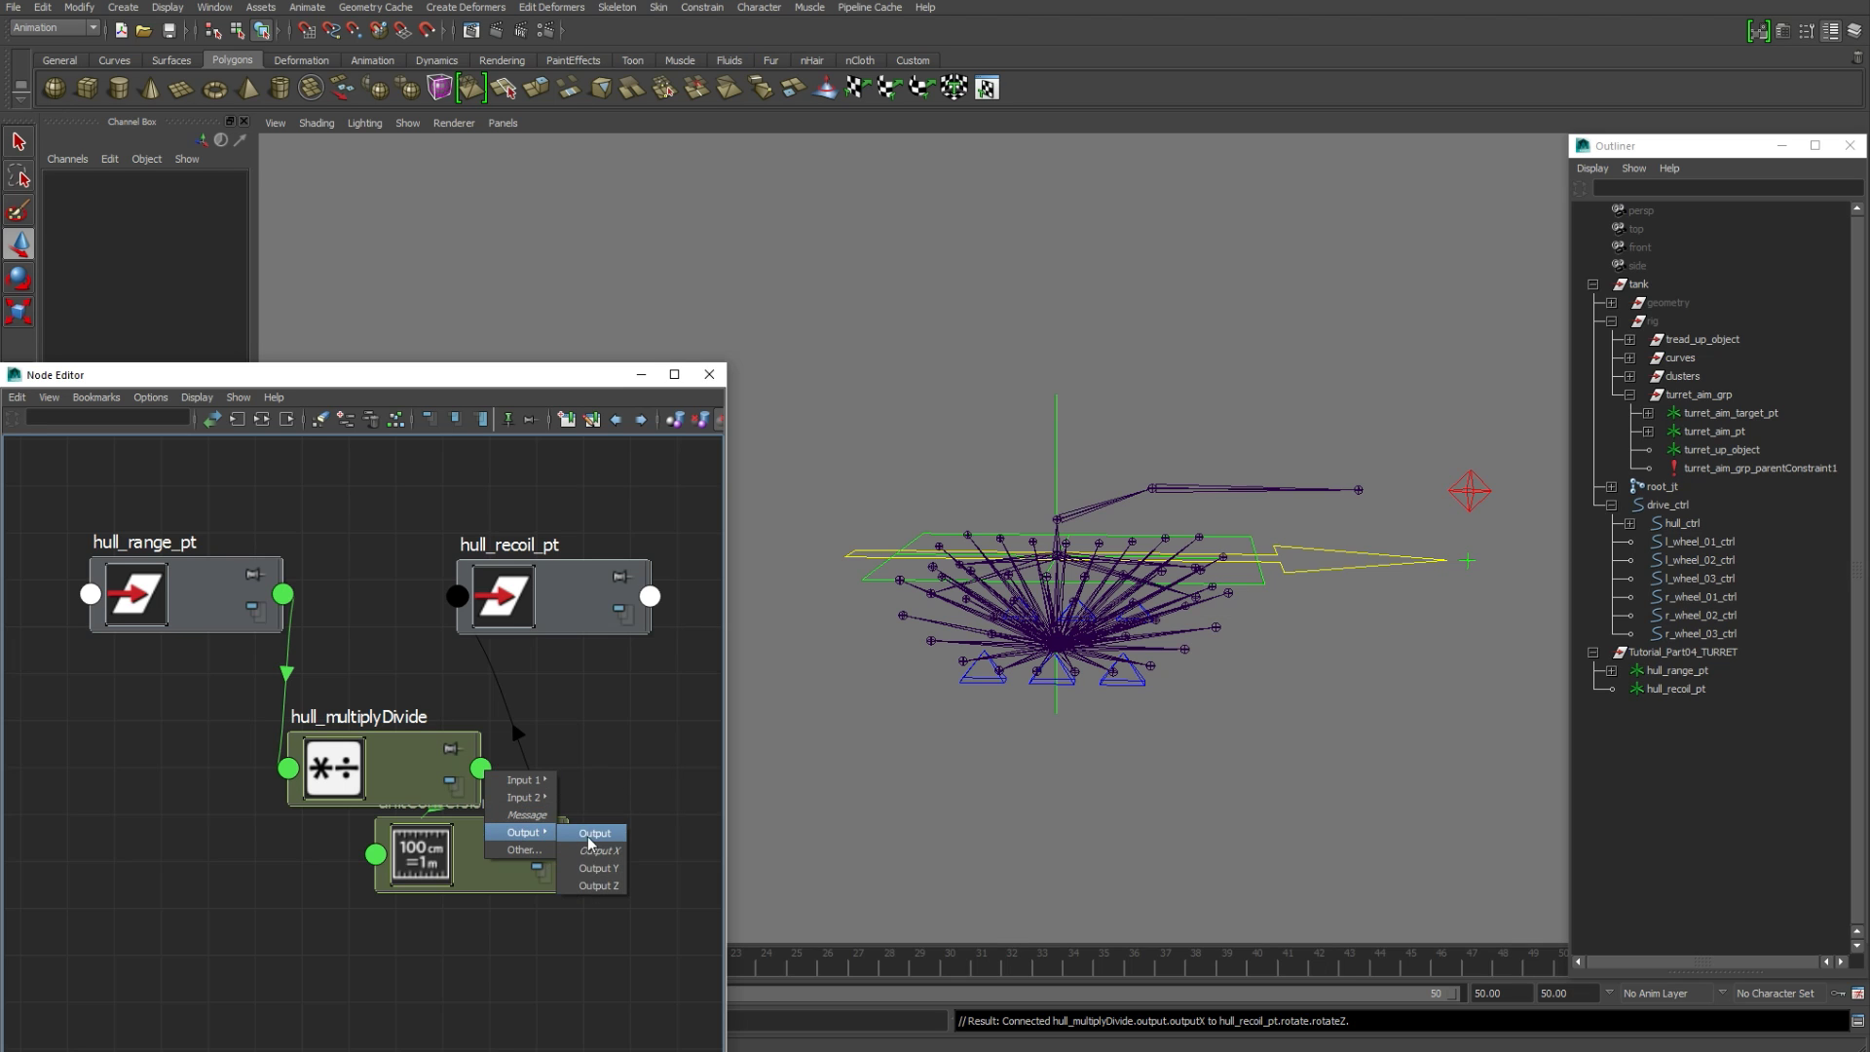
click(589, 877)
click(464, 604)
mouse_move(516, 610)
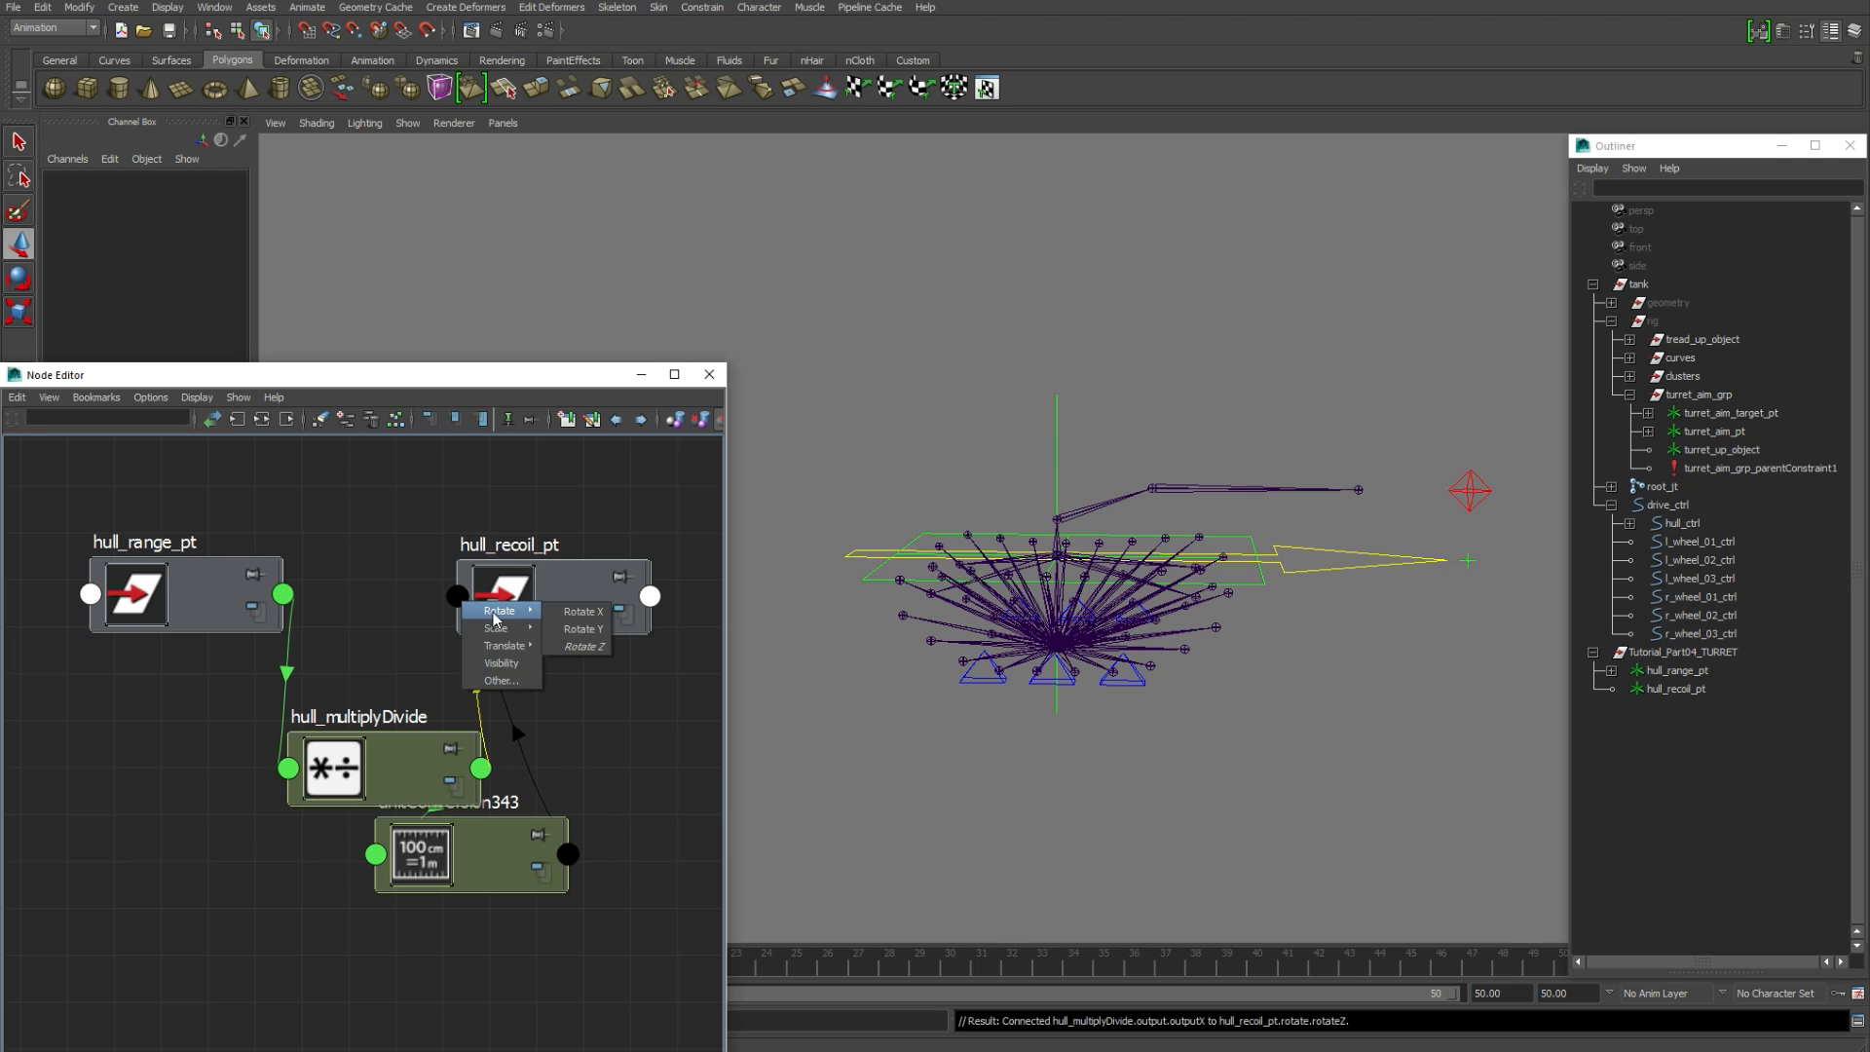
click(582, 613)
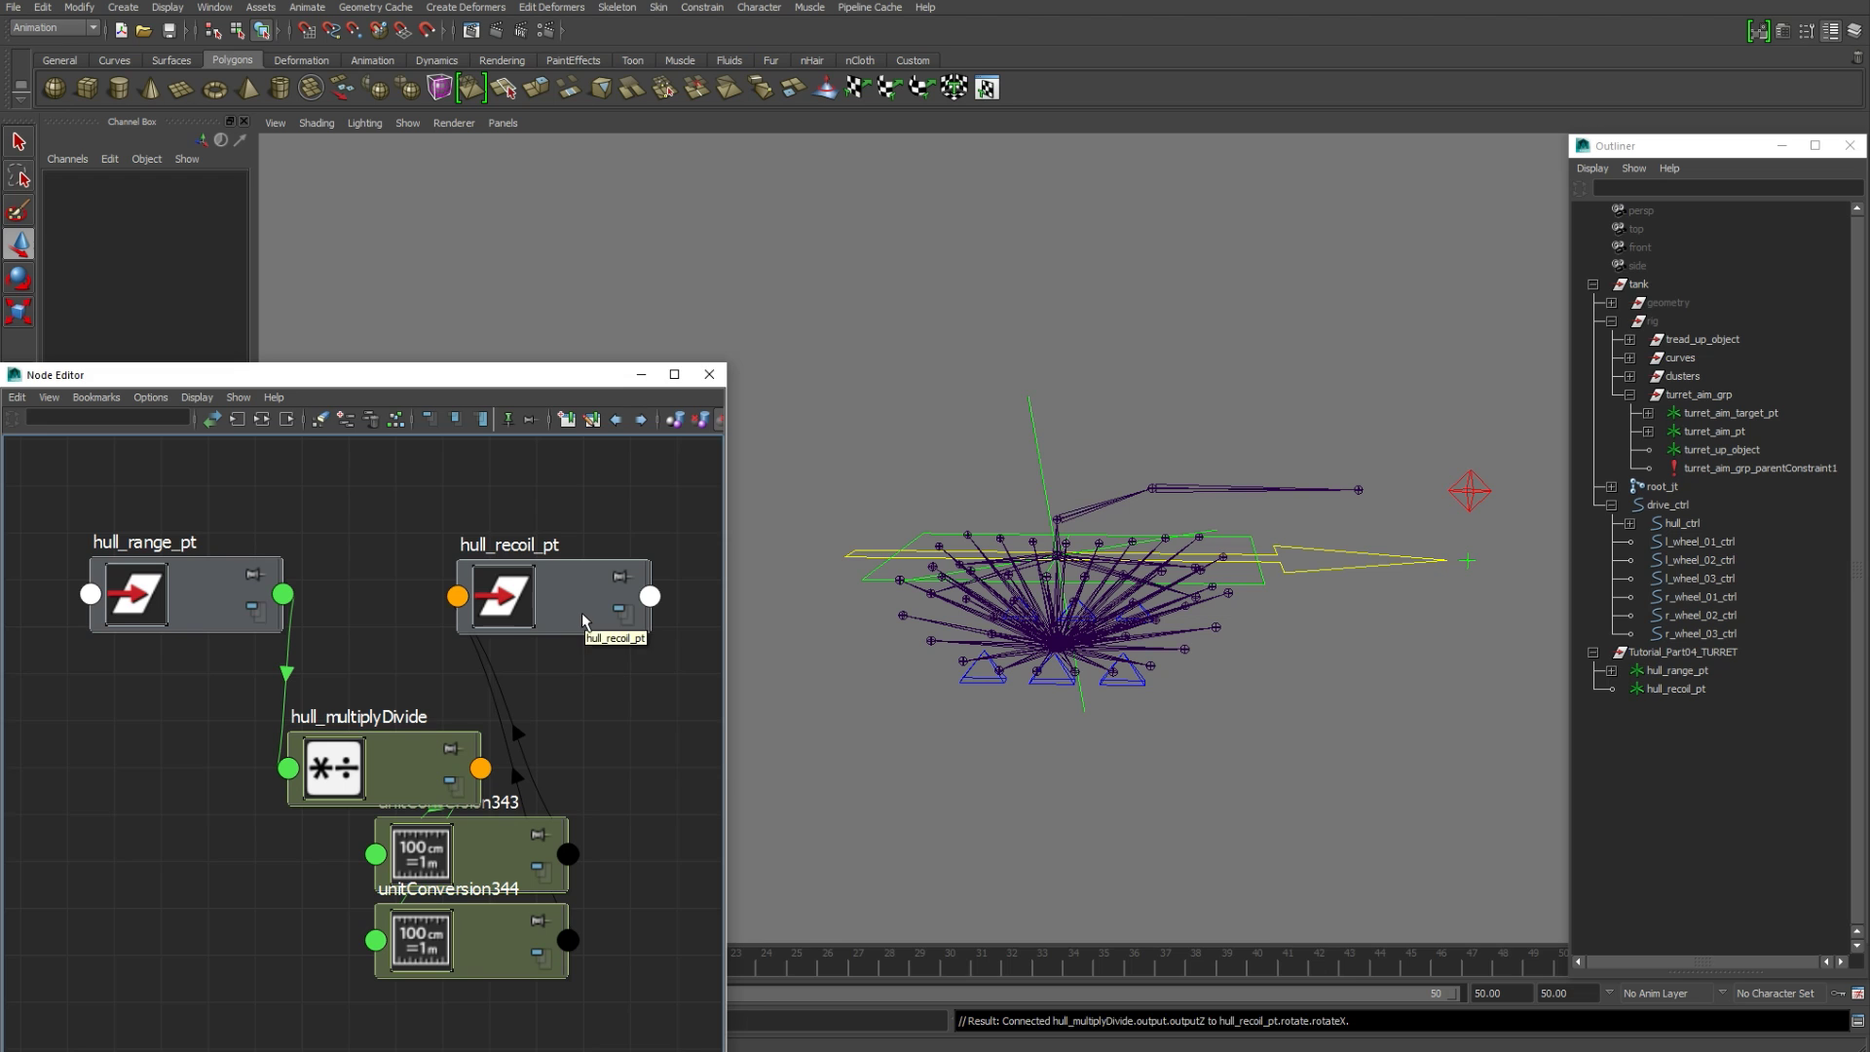
Step: Move turret_ctrl across the tank to test how hull_recoil_pt tilts, and compare it with hull_jt
click(1086, 640)
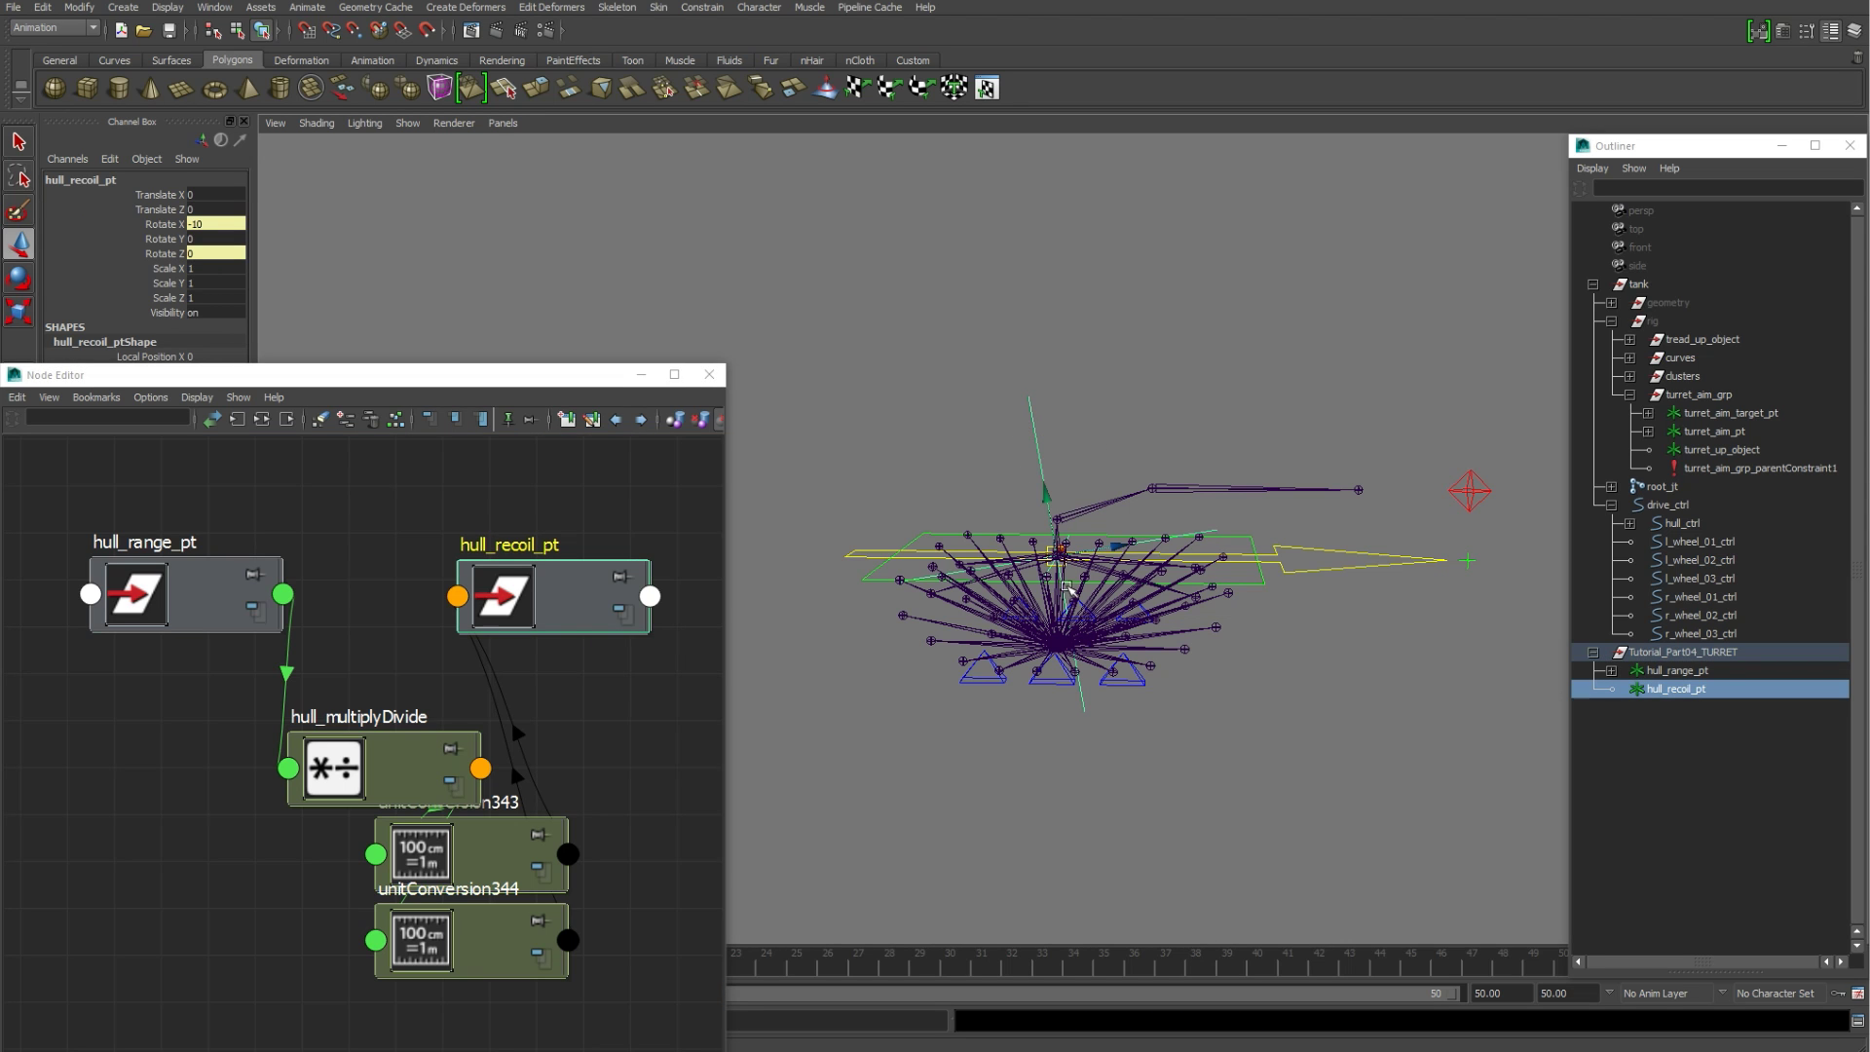
click(1366, 502)
alt+drag(1064, 616, 1231, 641)
drag(1306, 542, 911, 544)
alt+drag(1110, 560, 996, 549)
alt+drag(1039, 490, 1363, 507)
scroll(1363, 507, up, 4)
click(1039, 472)
alt+drag(1129, 487, 981, 452)
alt+drag(1116, 570, 1097, 568)
alt+drag(1064, 503, 1062, 589)
click(959, 547)
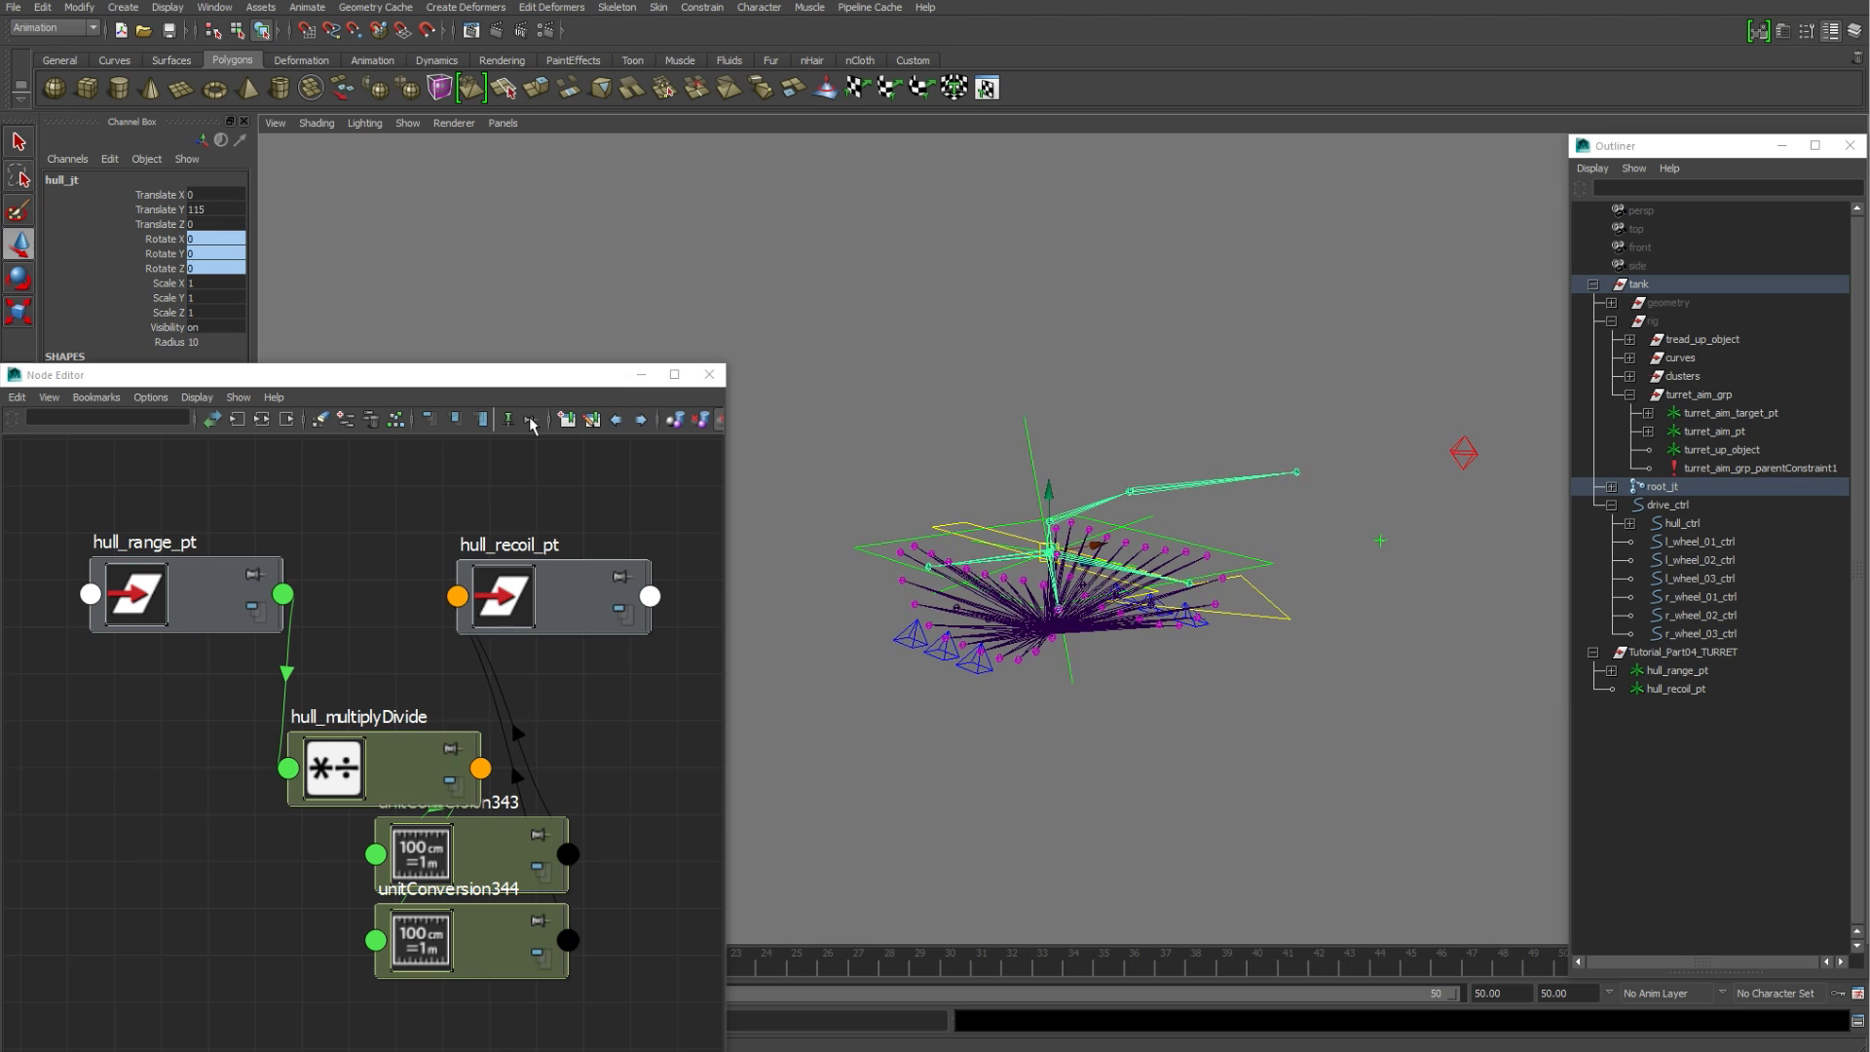
Step: Clear the node graph and close the Node Editor
click(508, 280)
click(236, 422)
click(709, 374)
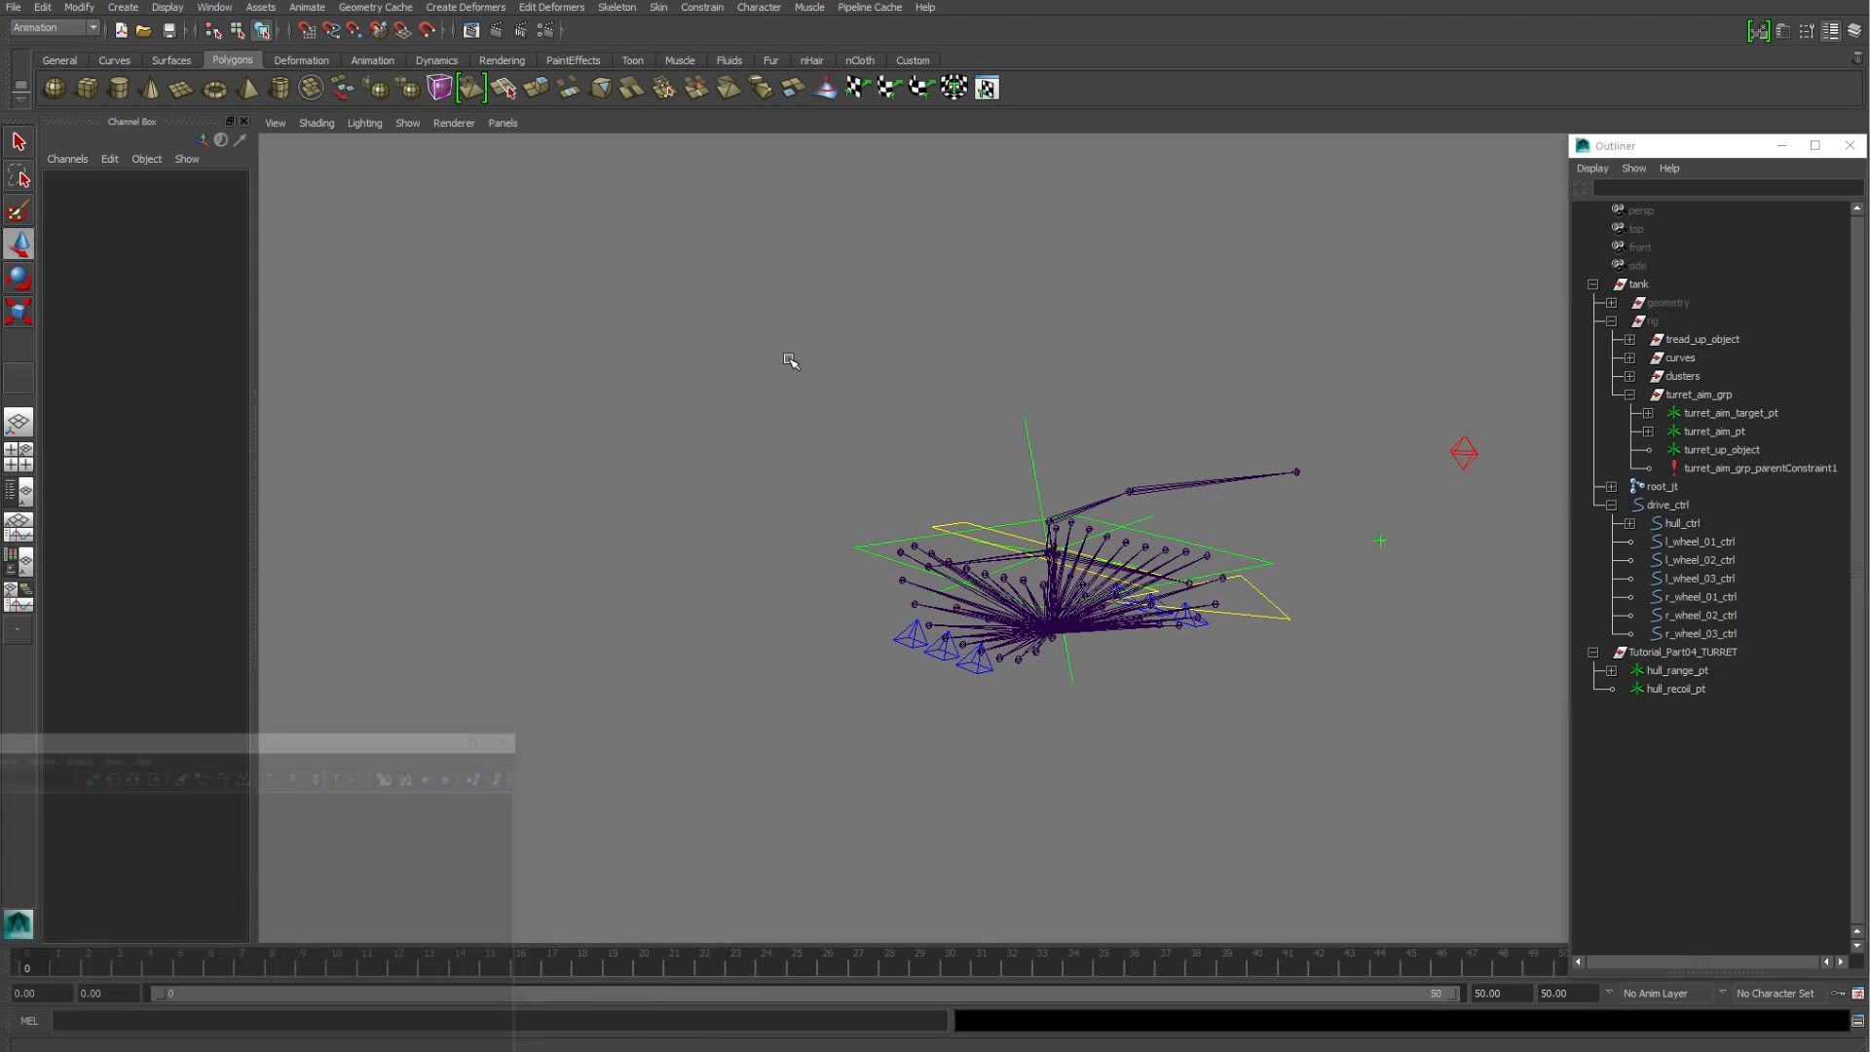
Step: Reset turret_ctrl's Translate X, Y and Z to 0
click(1464, 452)
drag(230, 195, 231, 224)
text(0)
key(Return)
Step: Orient-constrain hull_jt to hull_recoil_pt on all axes with Maintain Offset off and a weight of 1
click(721, 356)
alt+drag(720, 356, 877, 370)
scroll(877, 487, up, 3)
click(955, 667)
alt+drag(964, 682, 906, 711)
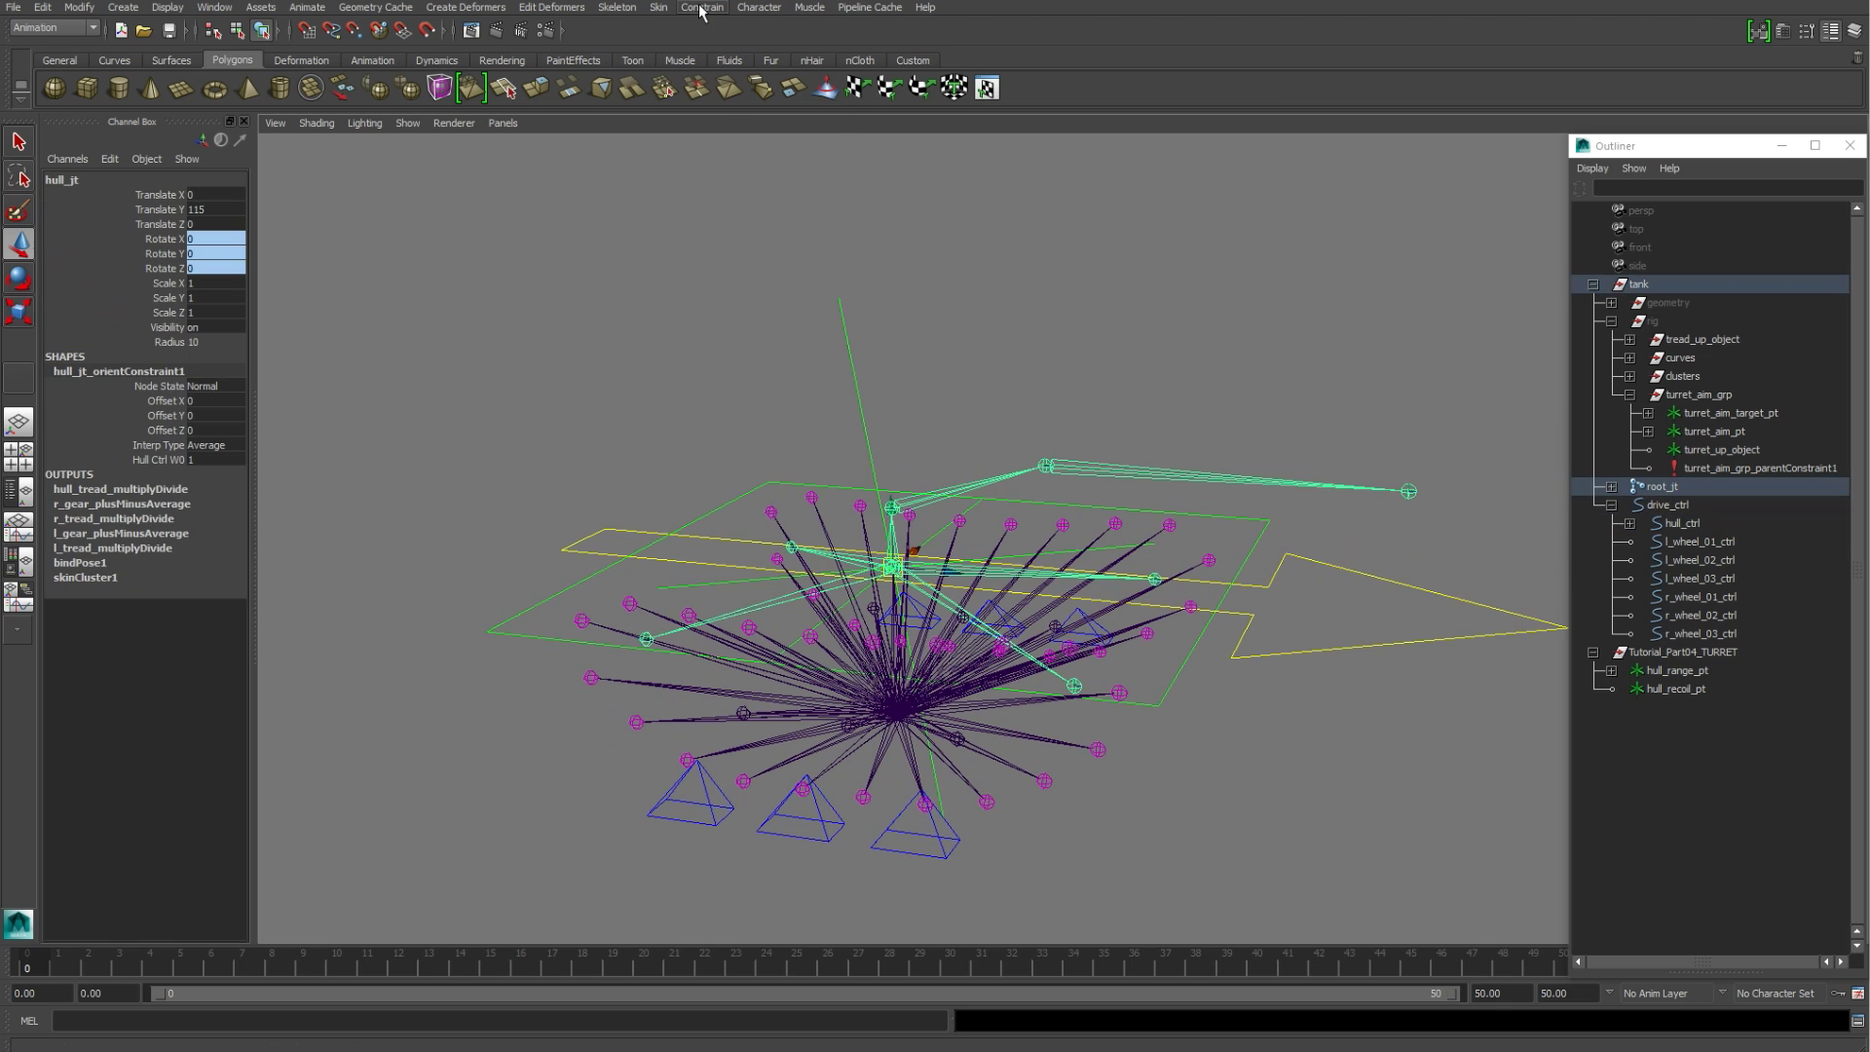
click(701, 7)
click(829, 69)
drag(693, 490, 528, 607)
click(863, 336)
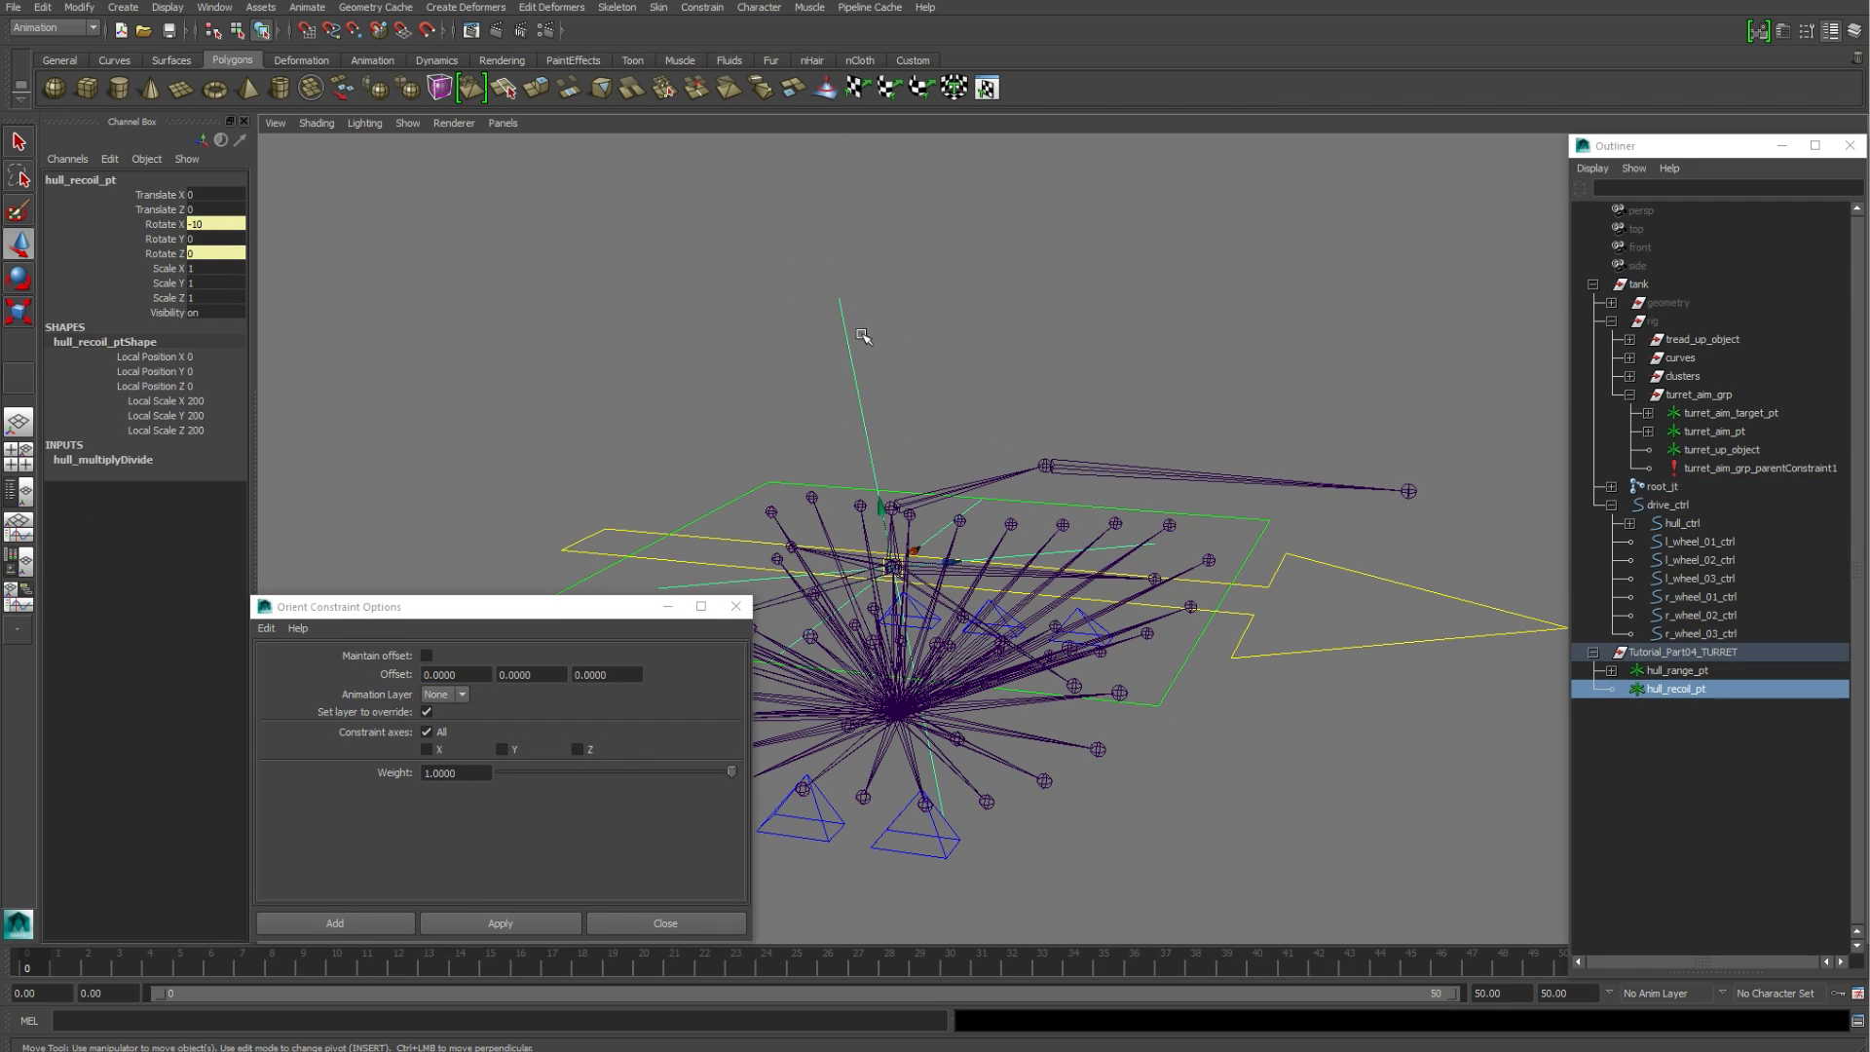
alt+middle_drag(869, 516, 945, 444)
shift+click(845, 526)
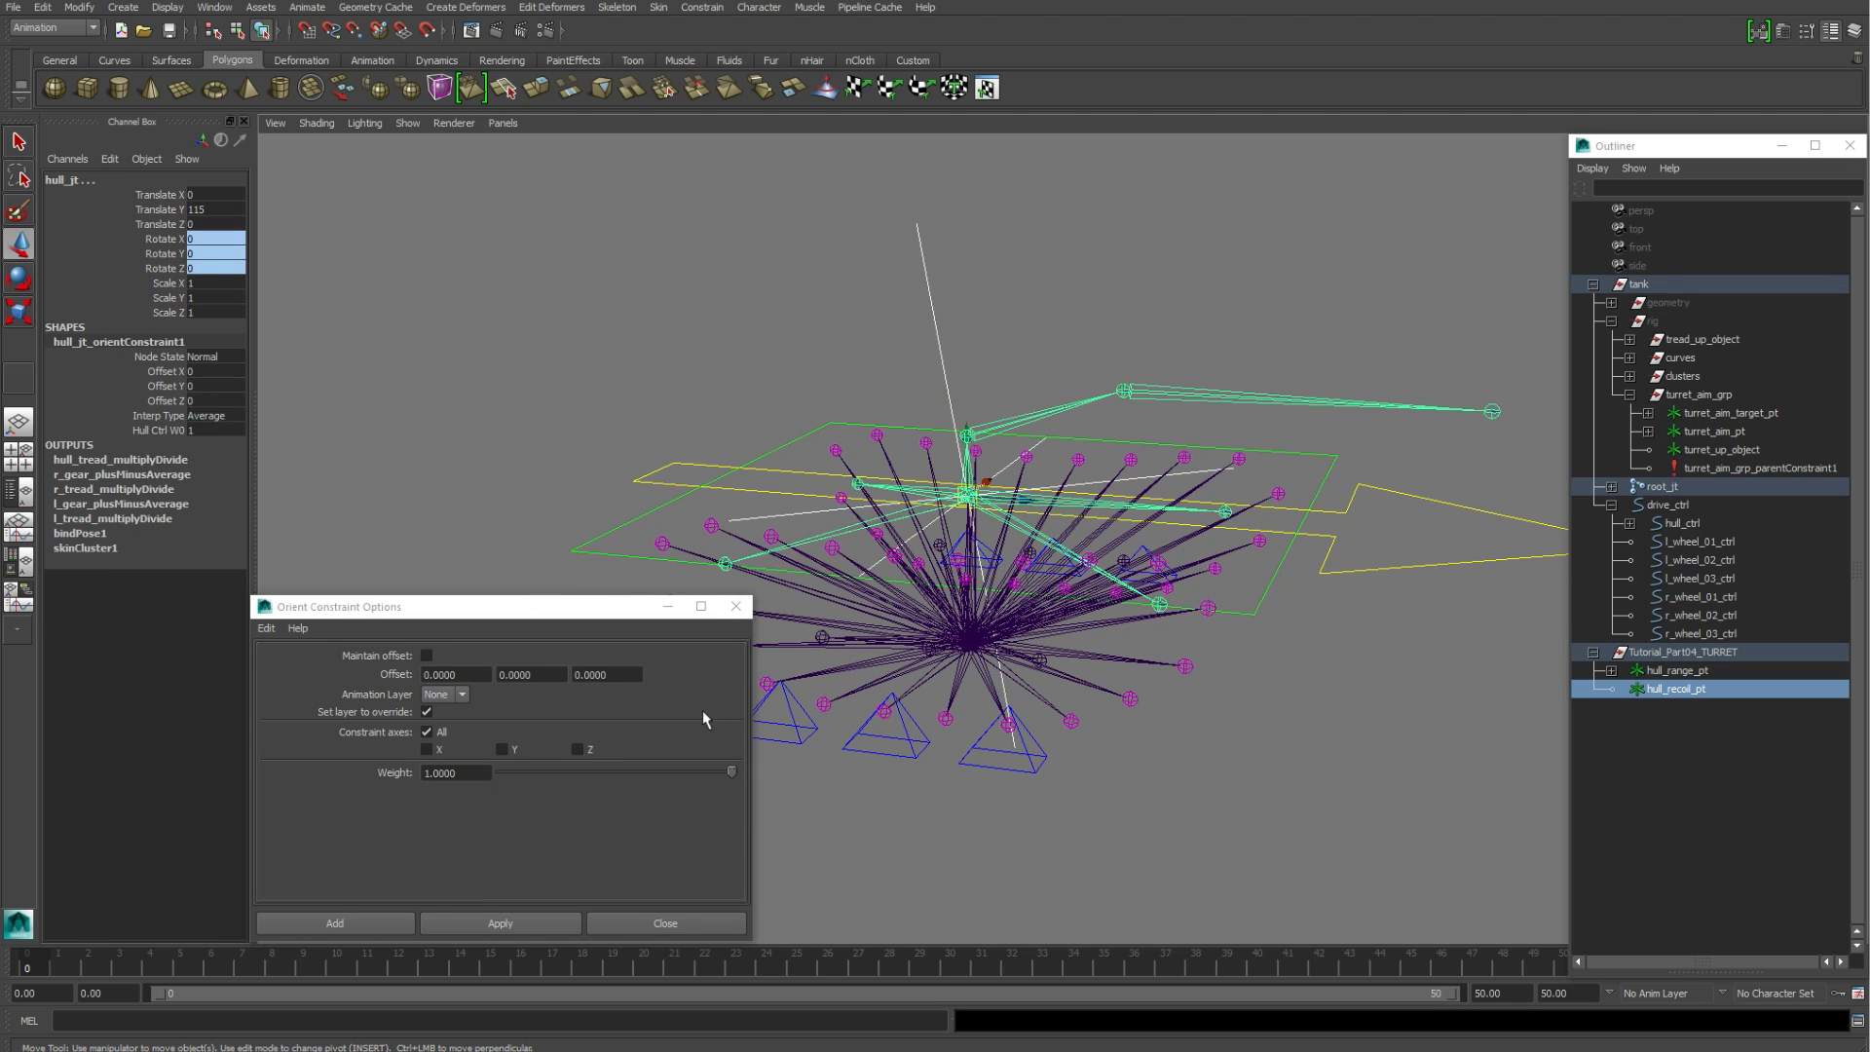
click(526, 928)
click(665, 923)
Step: Set Hull Recoil Pt W1 to 0 on hull_jt's orient constraint
click(847, 546)
click(845, 529)
alt+drag(846, 528, 938, 680)
key(q)
click(870, 538)
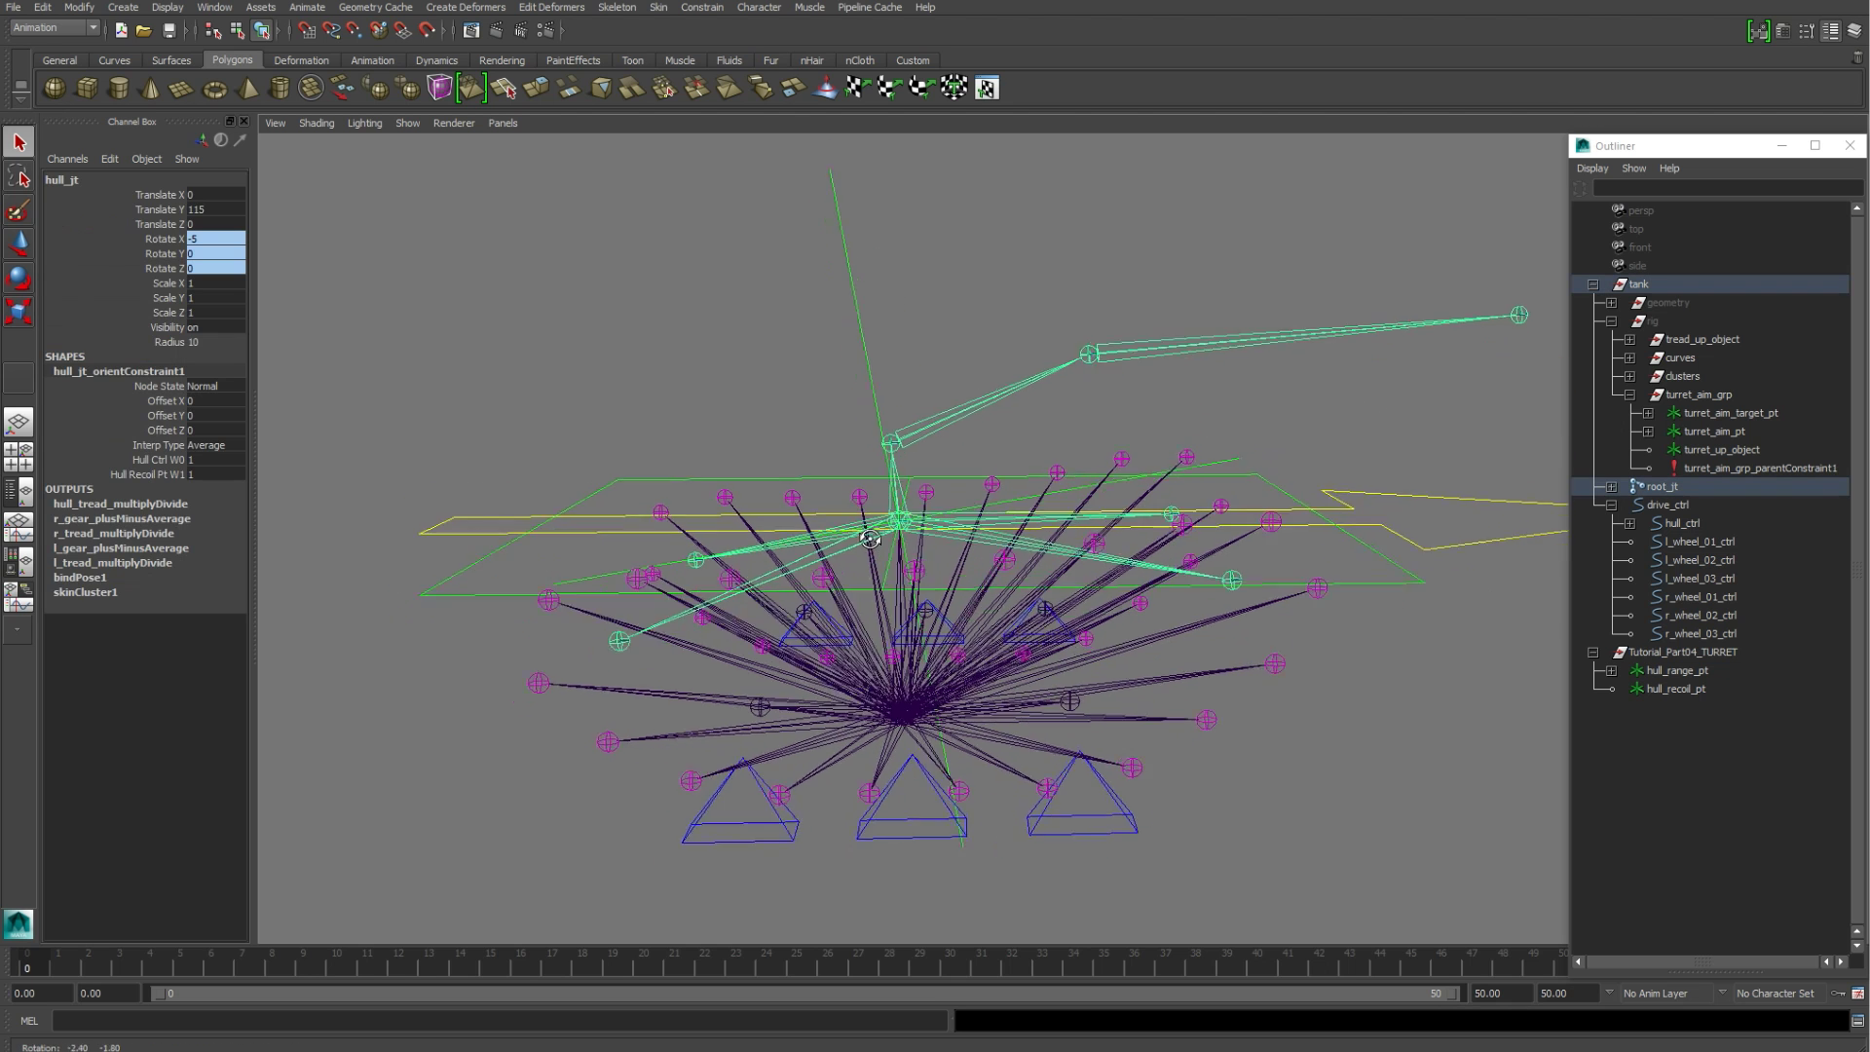
alt+drag(870, 538, 881, 539)
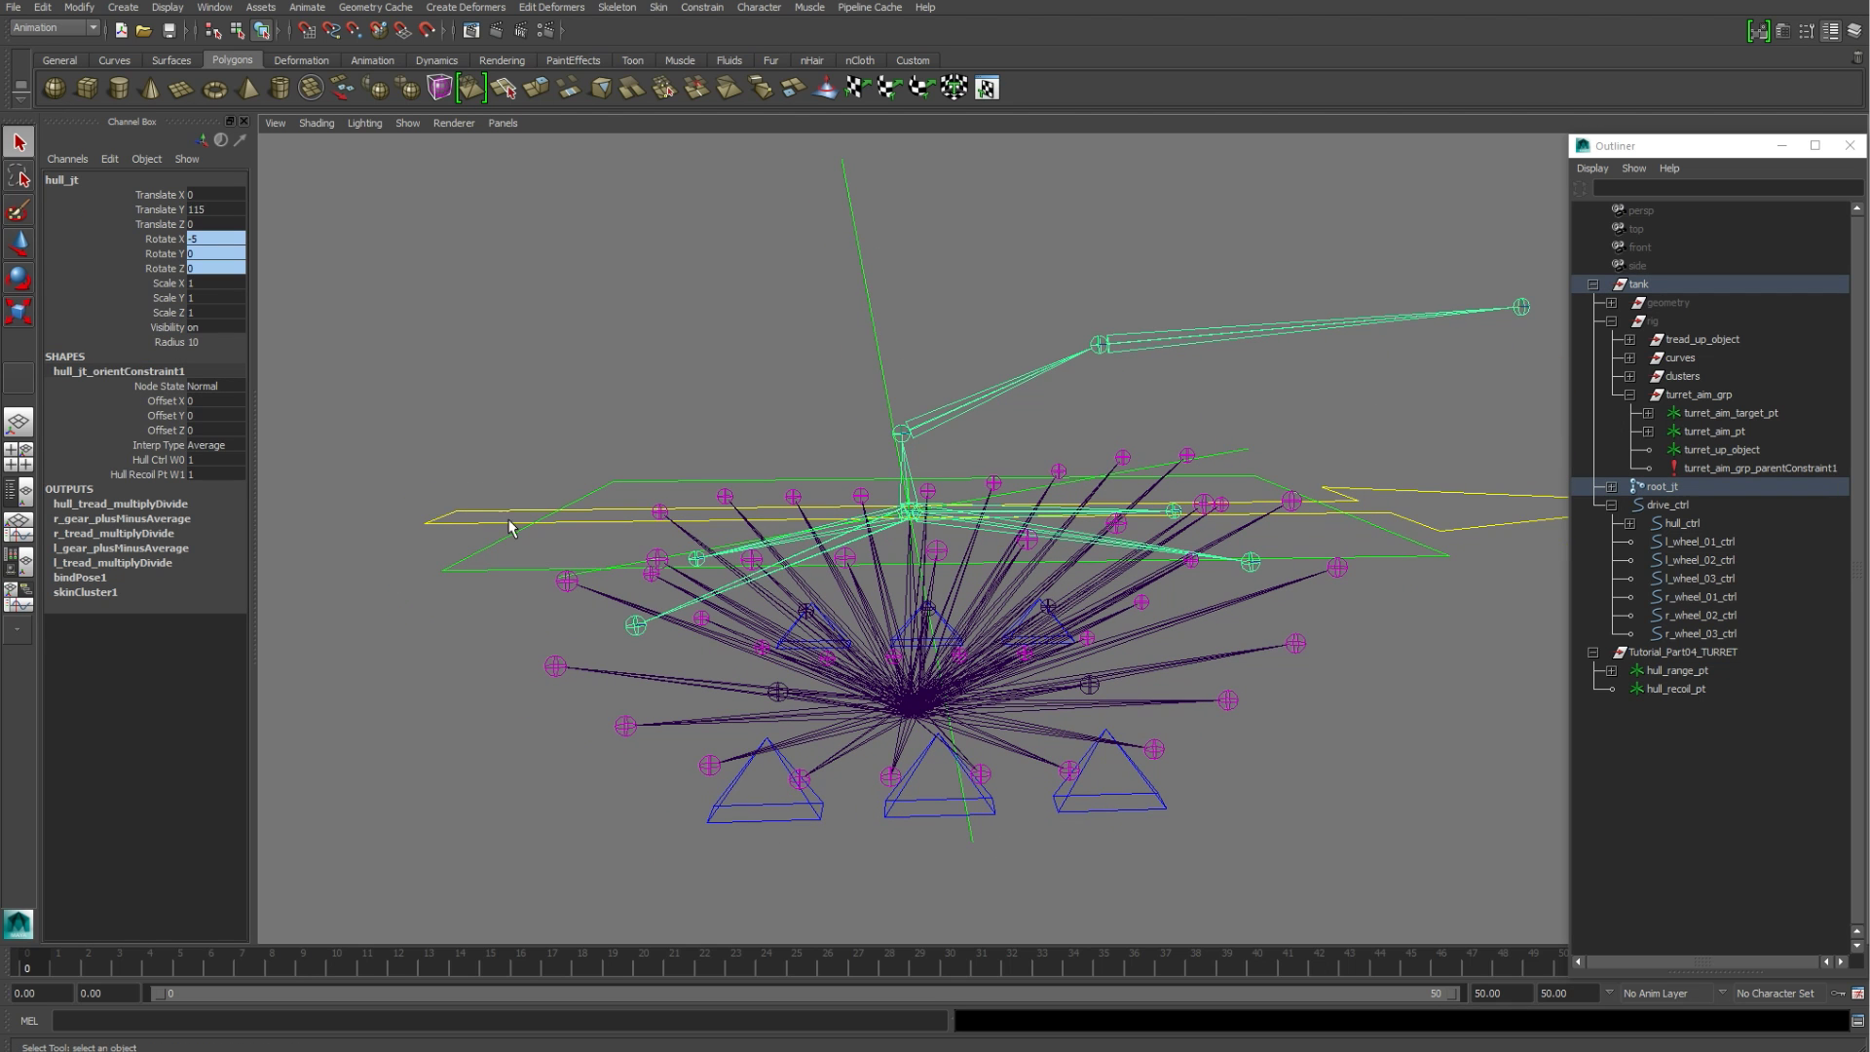
double_click(203, 474)
text(0)
key(Return)
Step: Test-rotate hull_ctrl about X to see how hull_jt follows, and undo the rotation
click(477, 577)
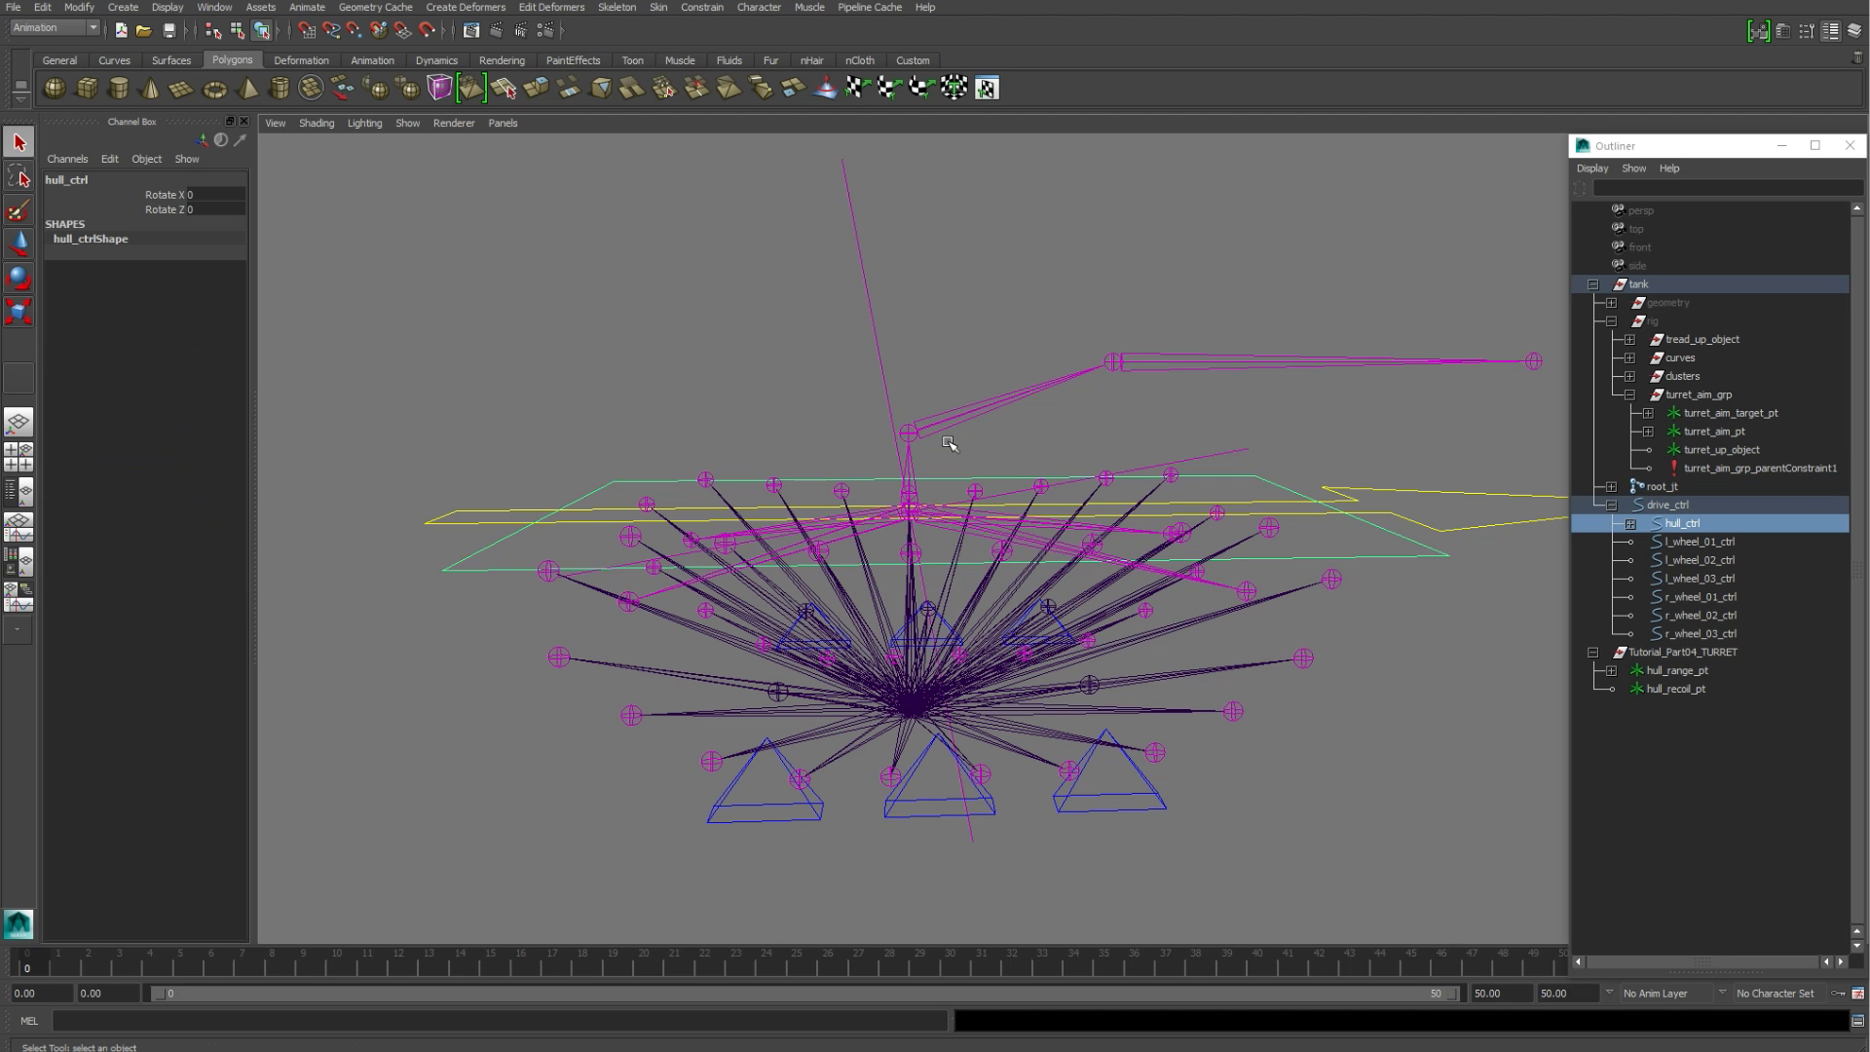
key(e)
drag(947, 446, 952, 438)
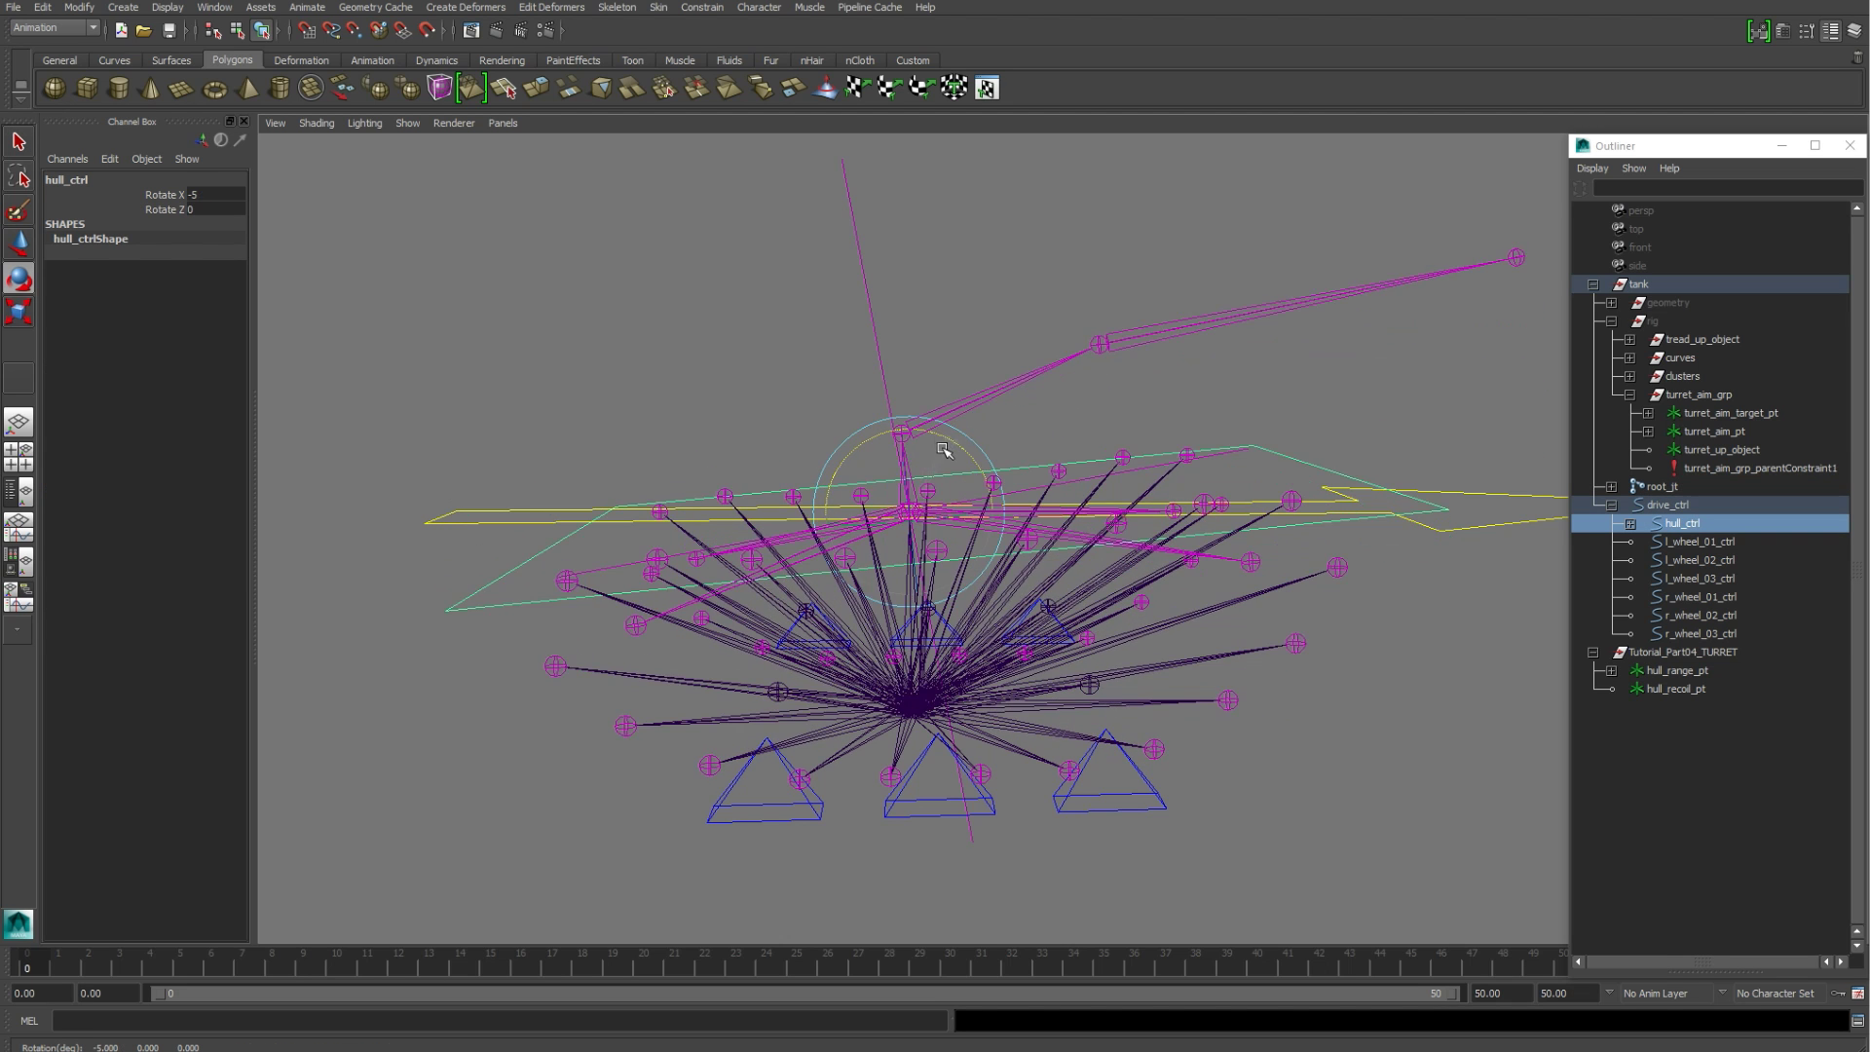
key(ctrl+z)
key(ctrl+z)
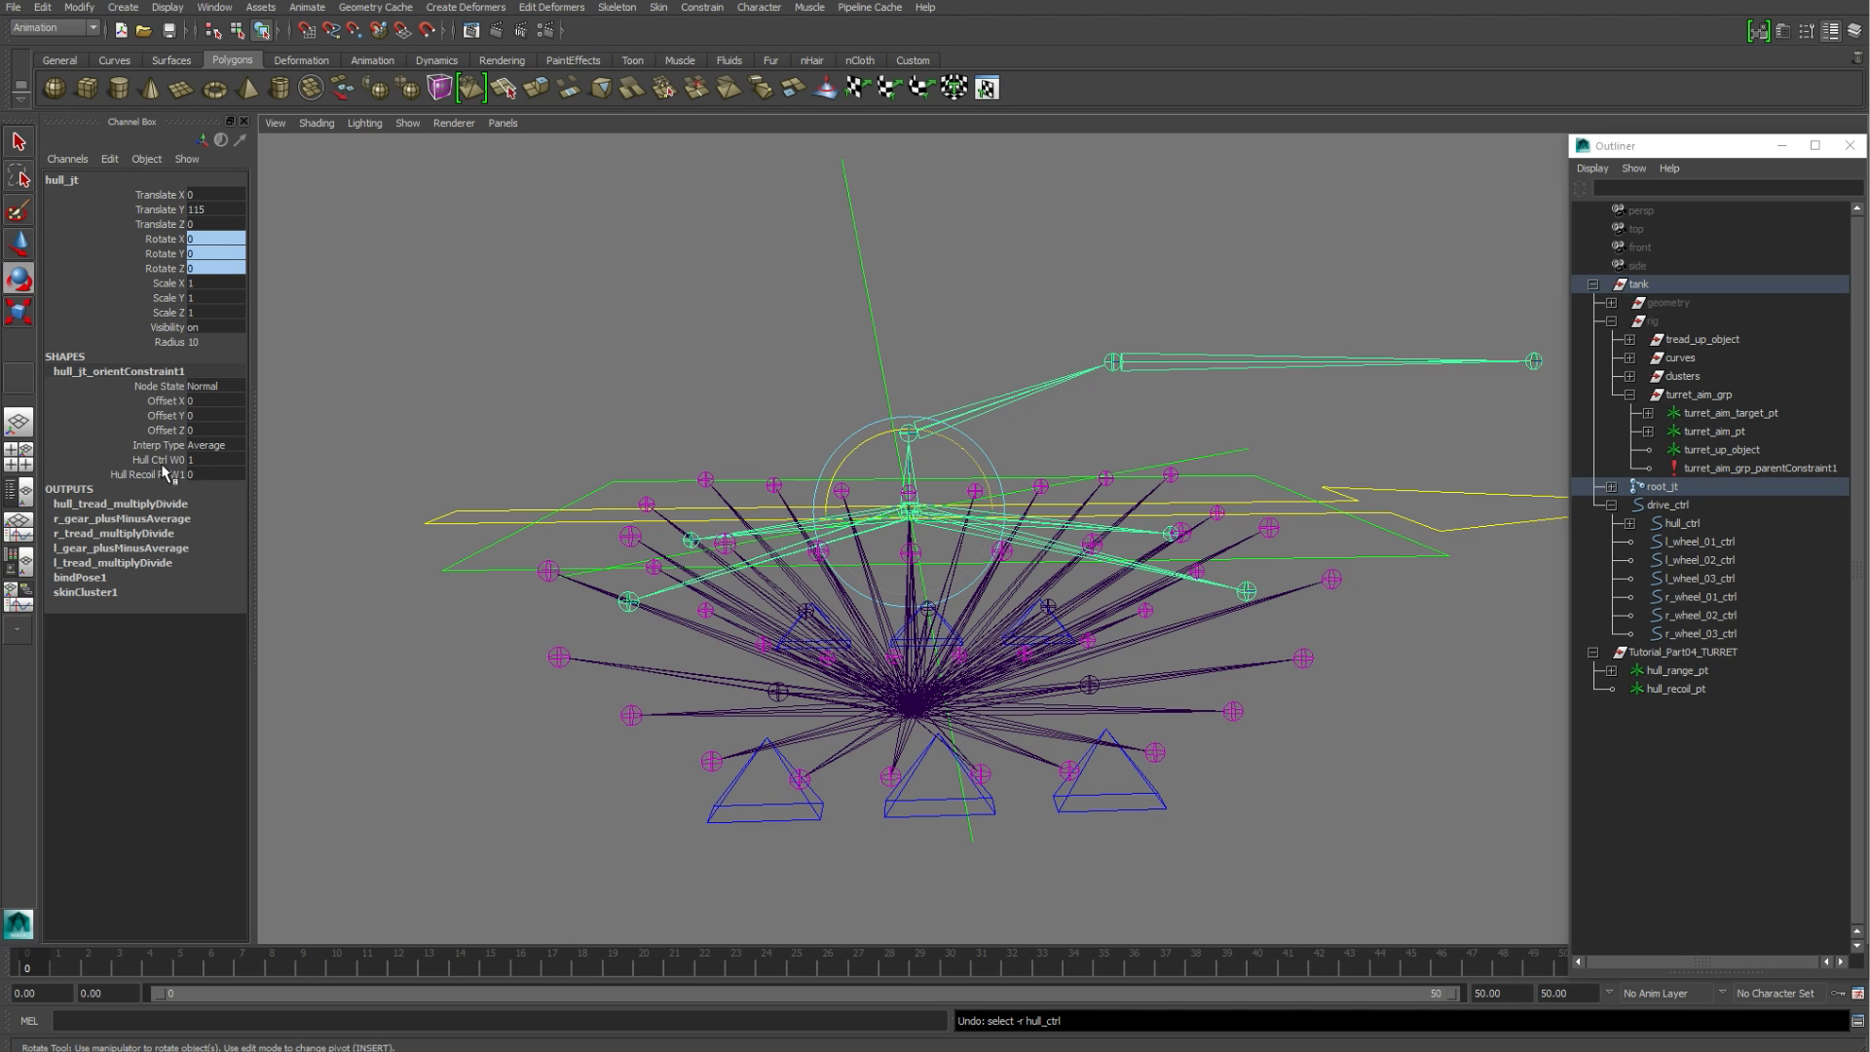
Step: Set hull_jt's constraint weights to Hull Ctrl W0 0 and Hull Recoil Pt W1 1, then test-rotate hull_recoil_pt and undo it
key(Return)
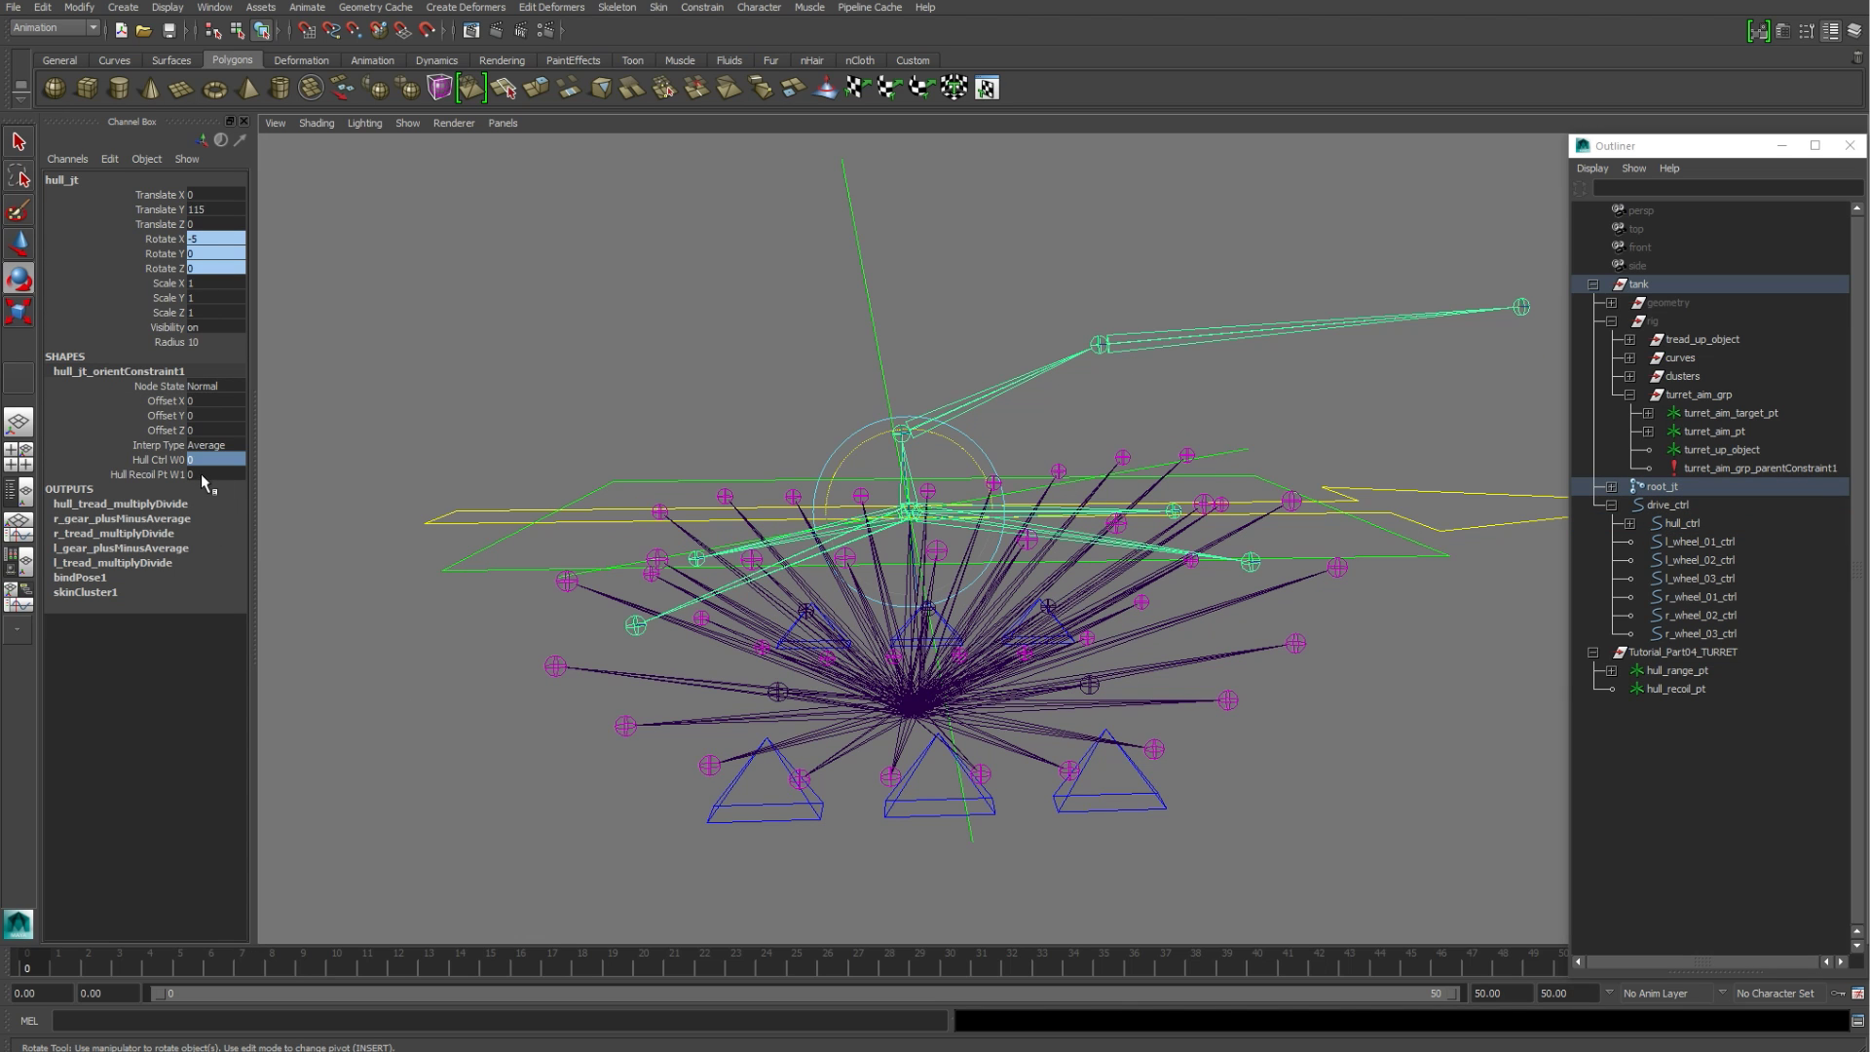
click(597, 288)
click(897, 431)
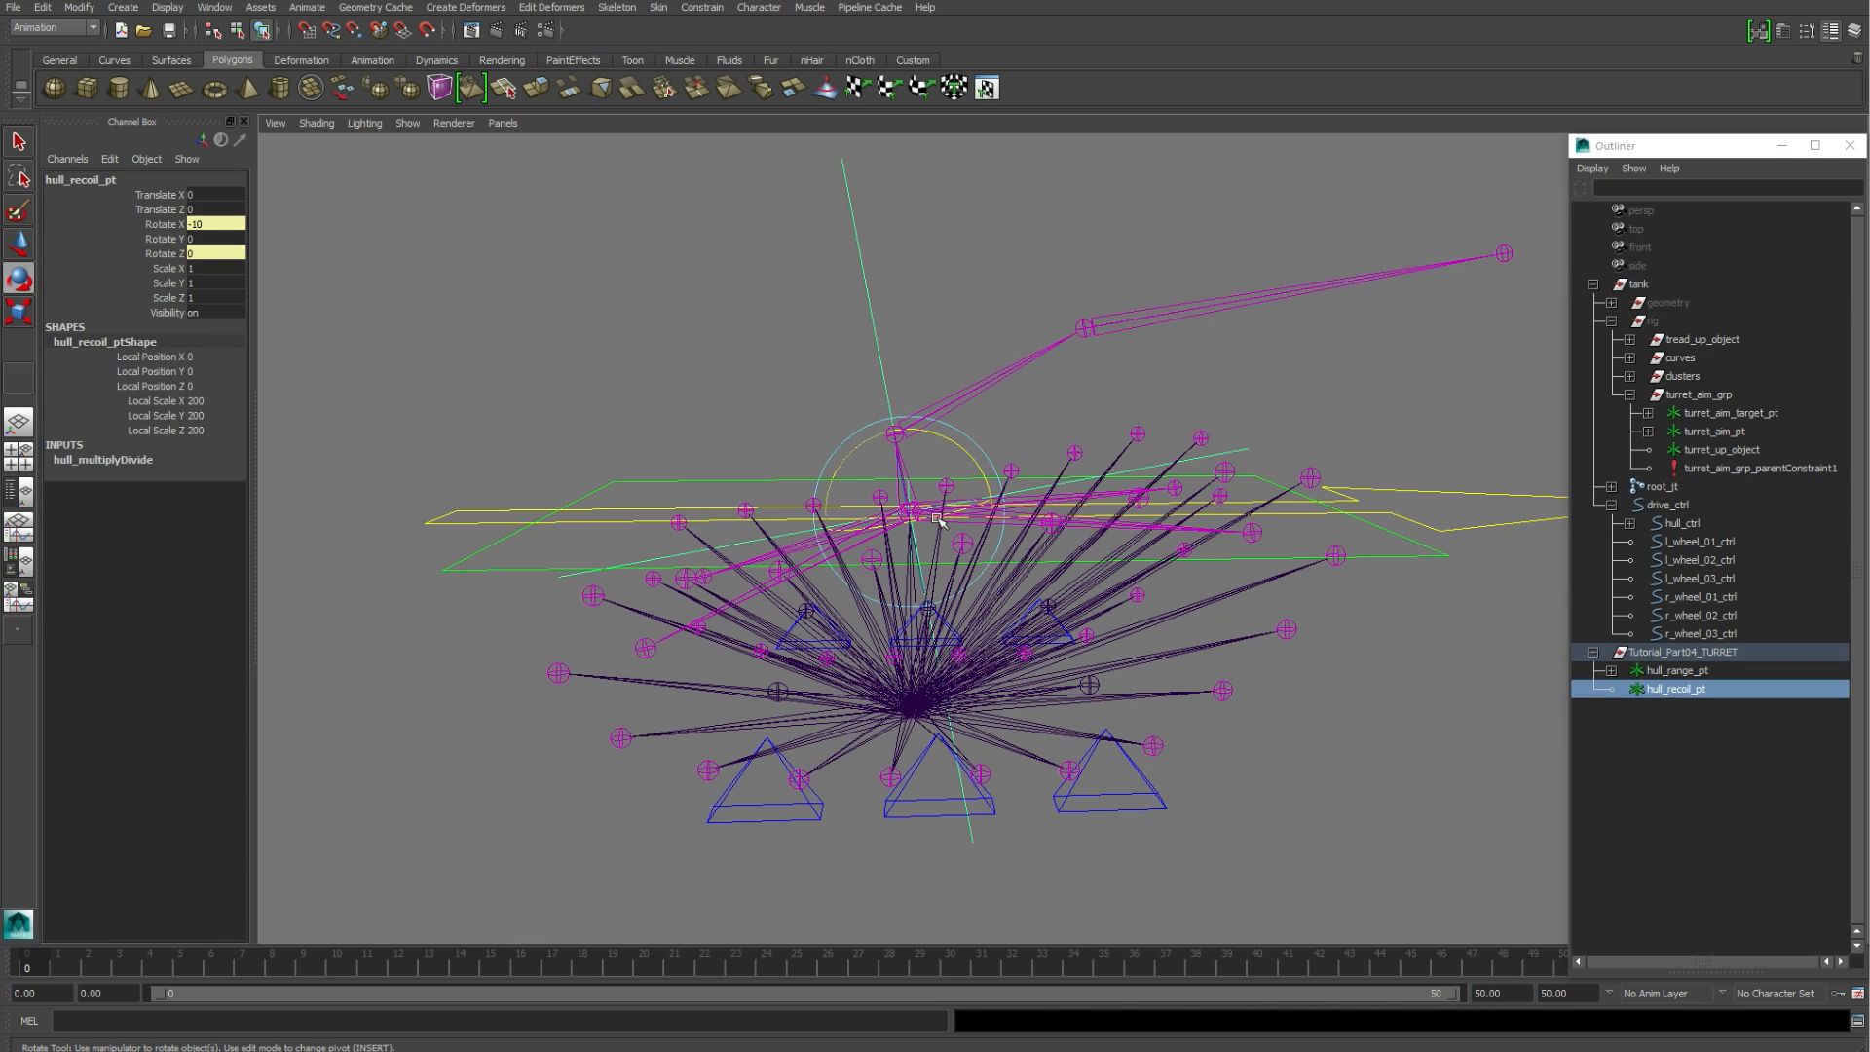
drag(939, 516, 876, 564)
key(ctrl+z)
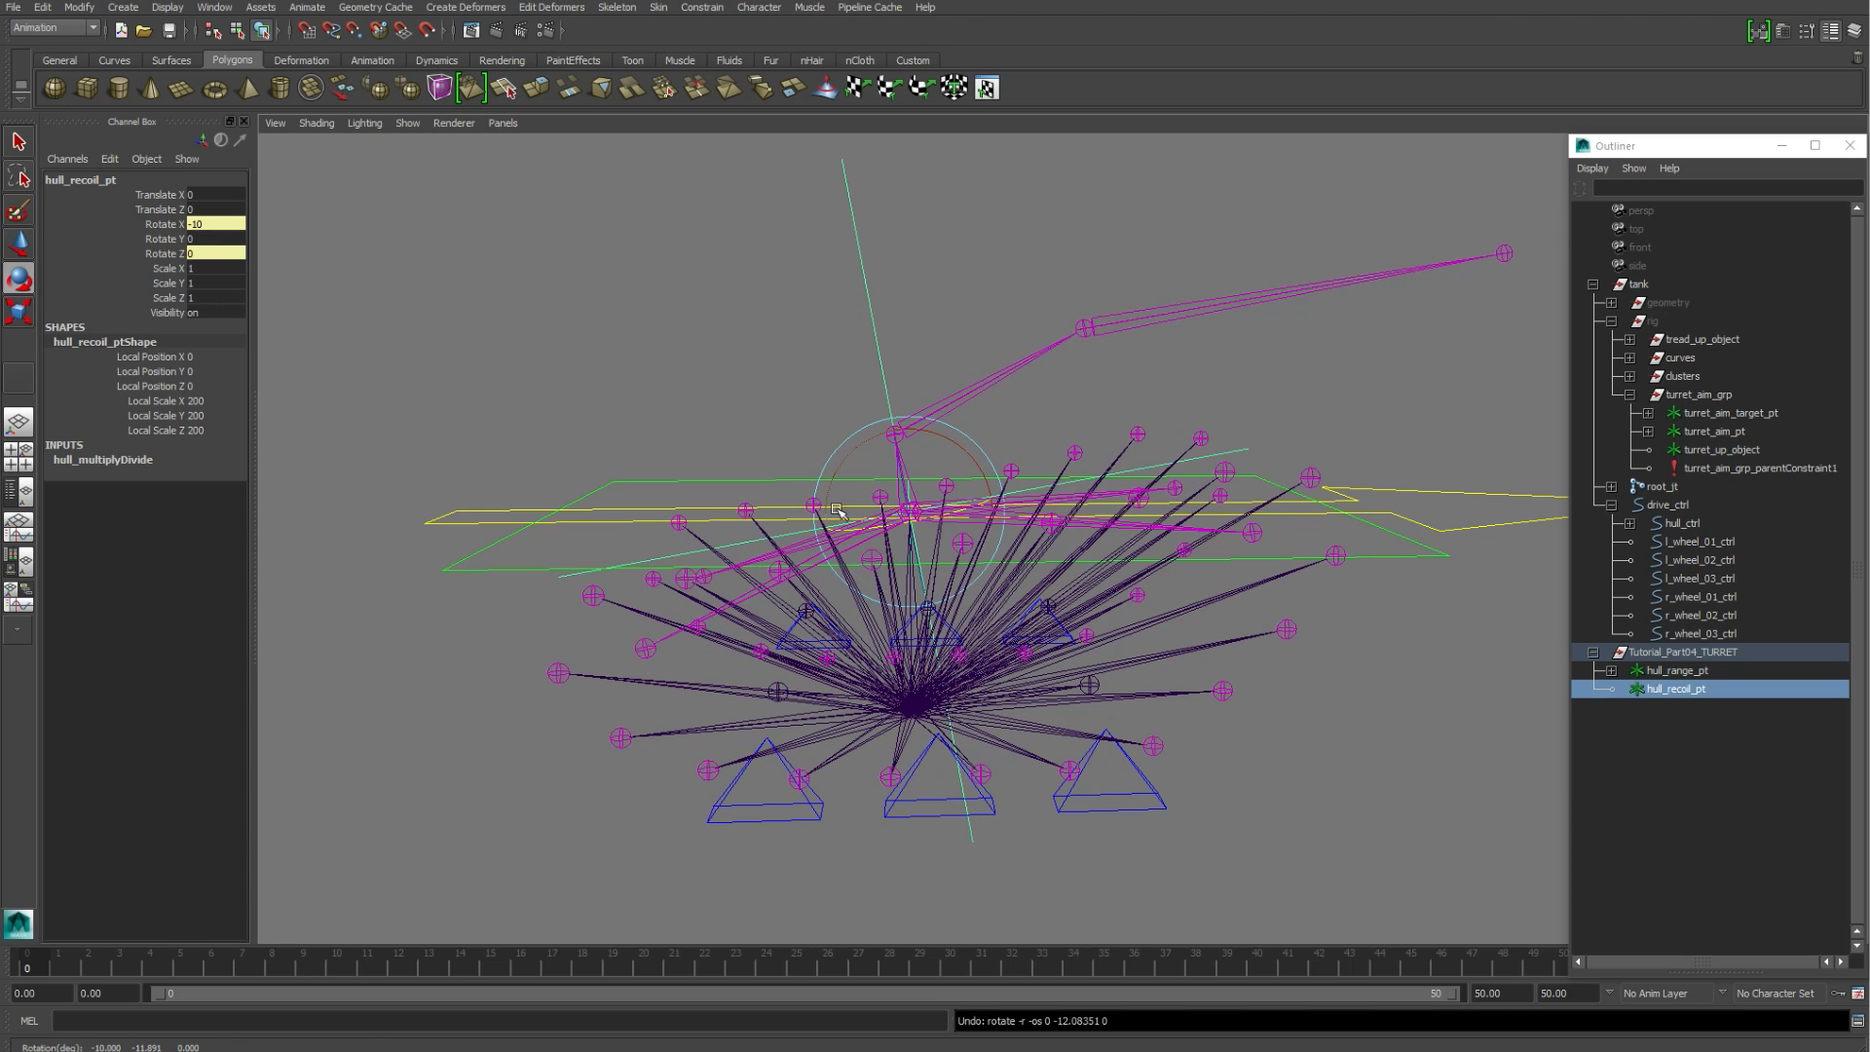
Step: Set Hull Ctrl W0 to 1 on hull_jt's orient constraint
click(596, 811)
click(764, 529)
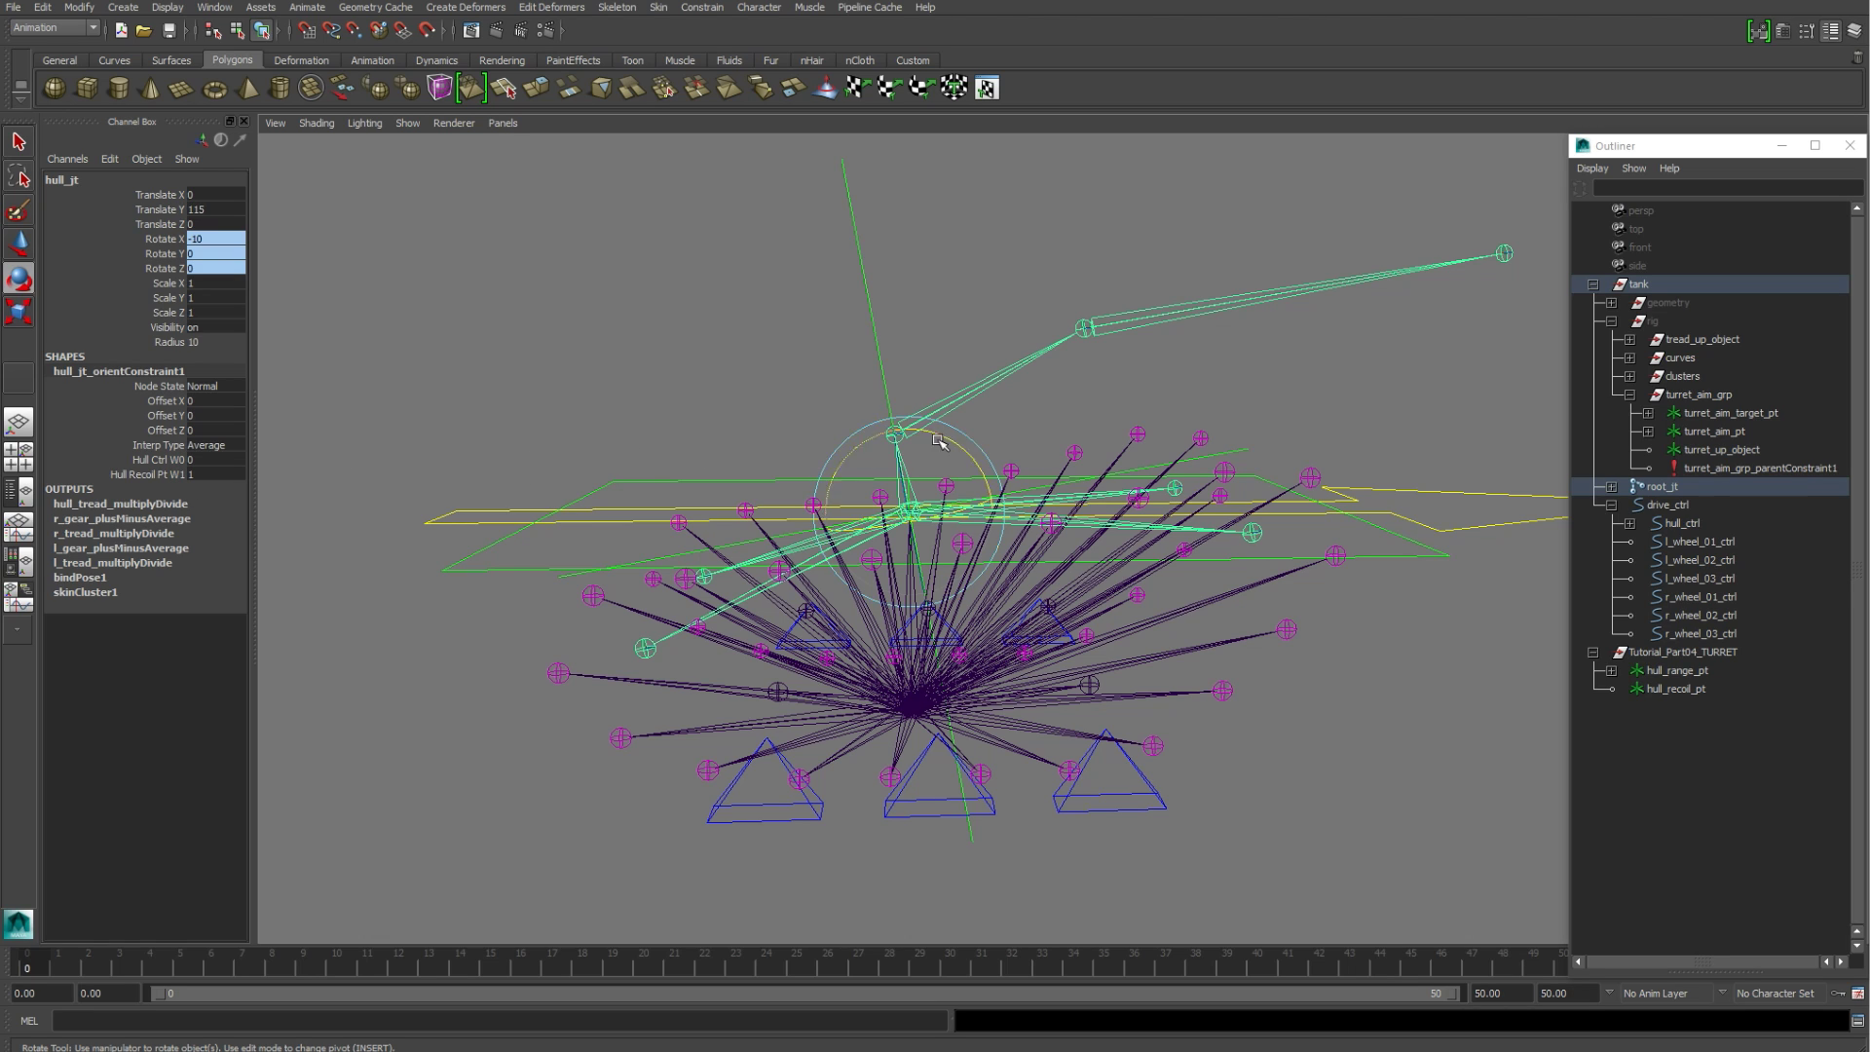
click(210, 460)
text(1)
key(Return)
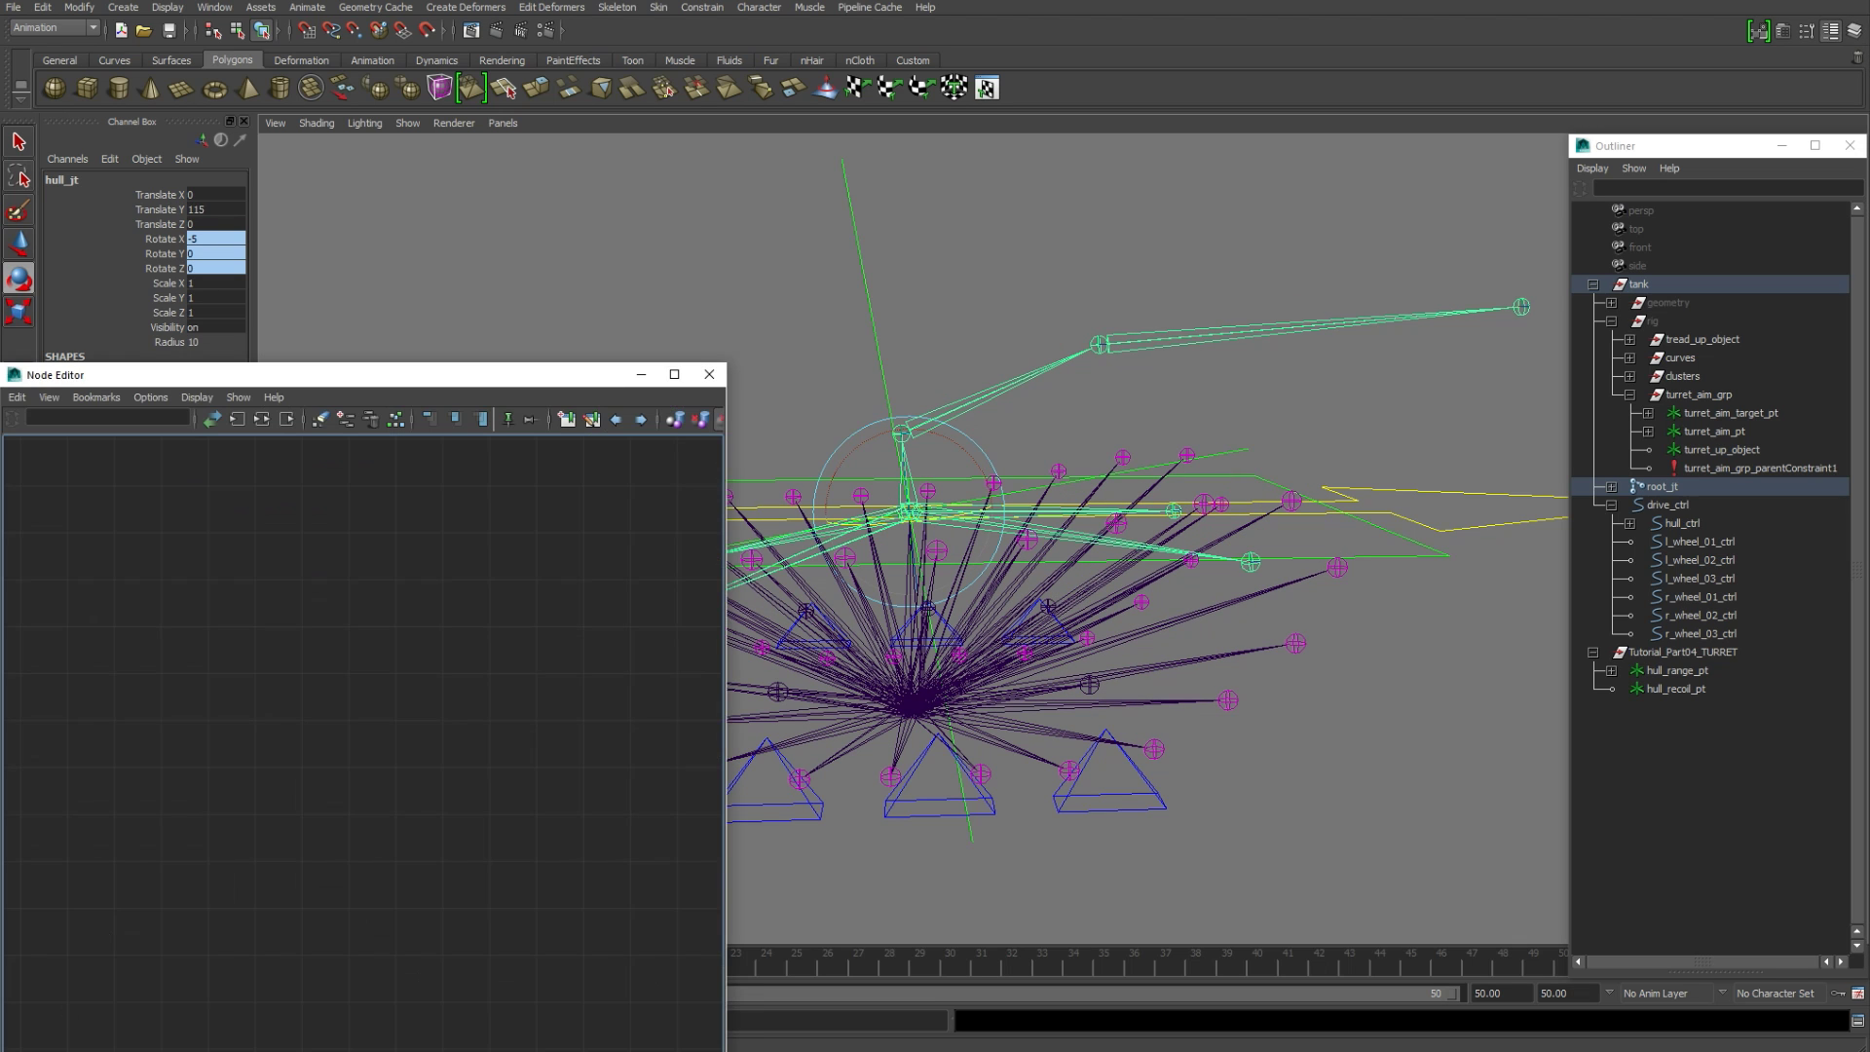
Step: Graph hull_jt's input connections in the Node Editor
click(821, 250)
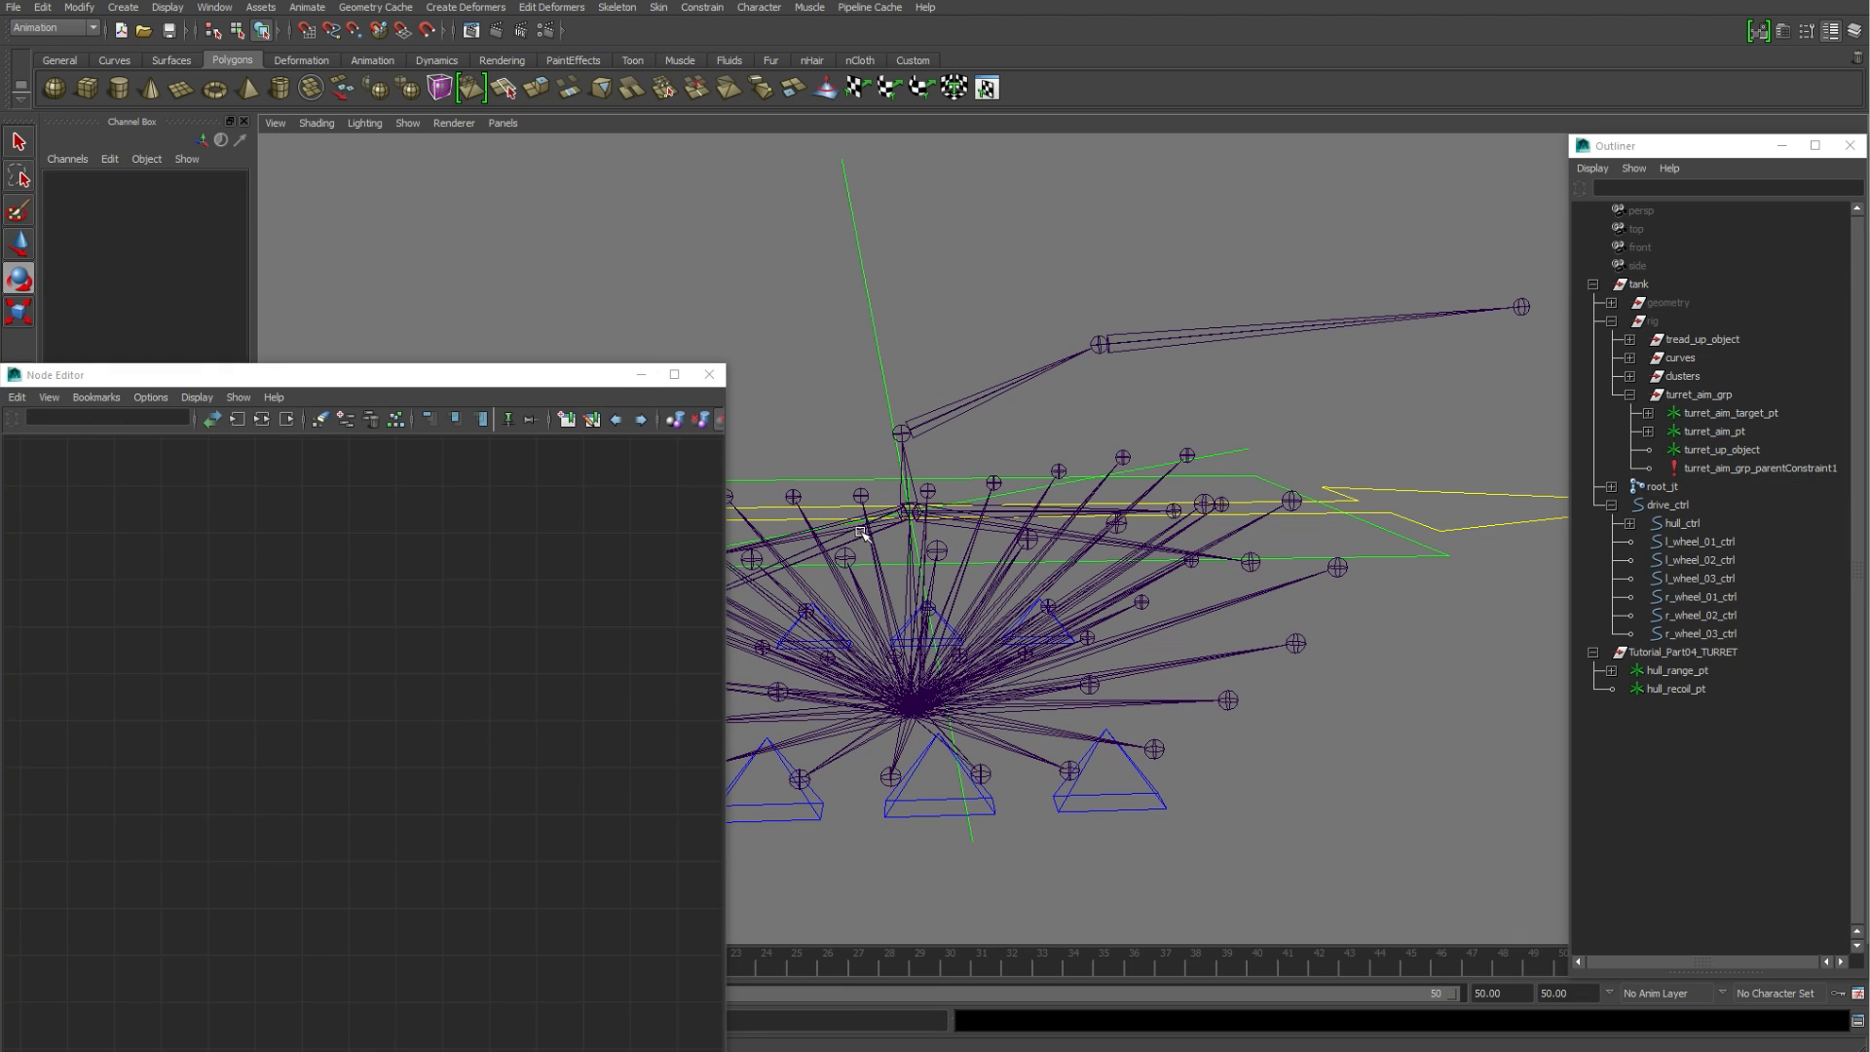
click(862, 534)
key(q)
click(237, 419)
Step: Arrange the turret_ctrl and hull_jt_orientConstraint1 nodes side by side above the rest of the graph
click(597, 740)
drag(606, 747, 585, 509)
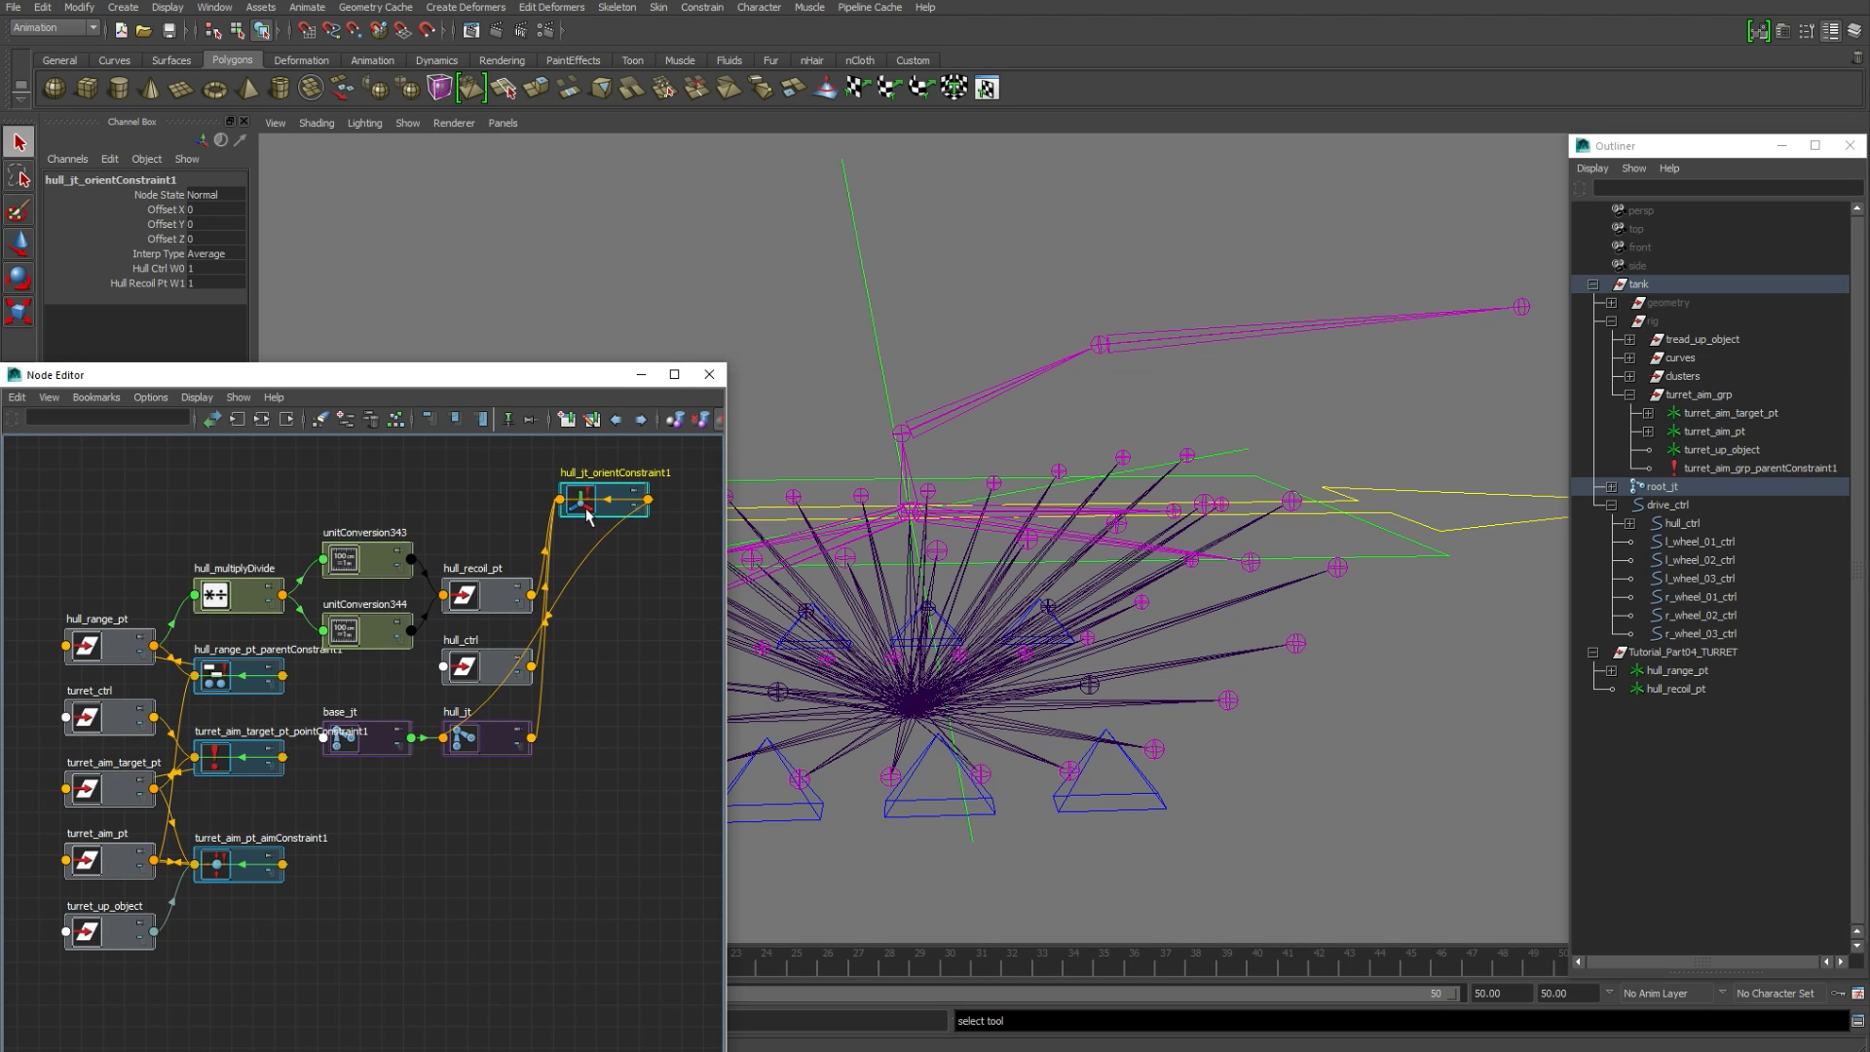
drag(97, 724, 133, 491)
alt+middle_drag(351, 494, 339, 617)
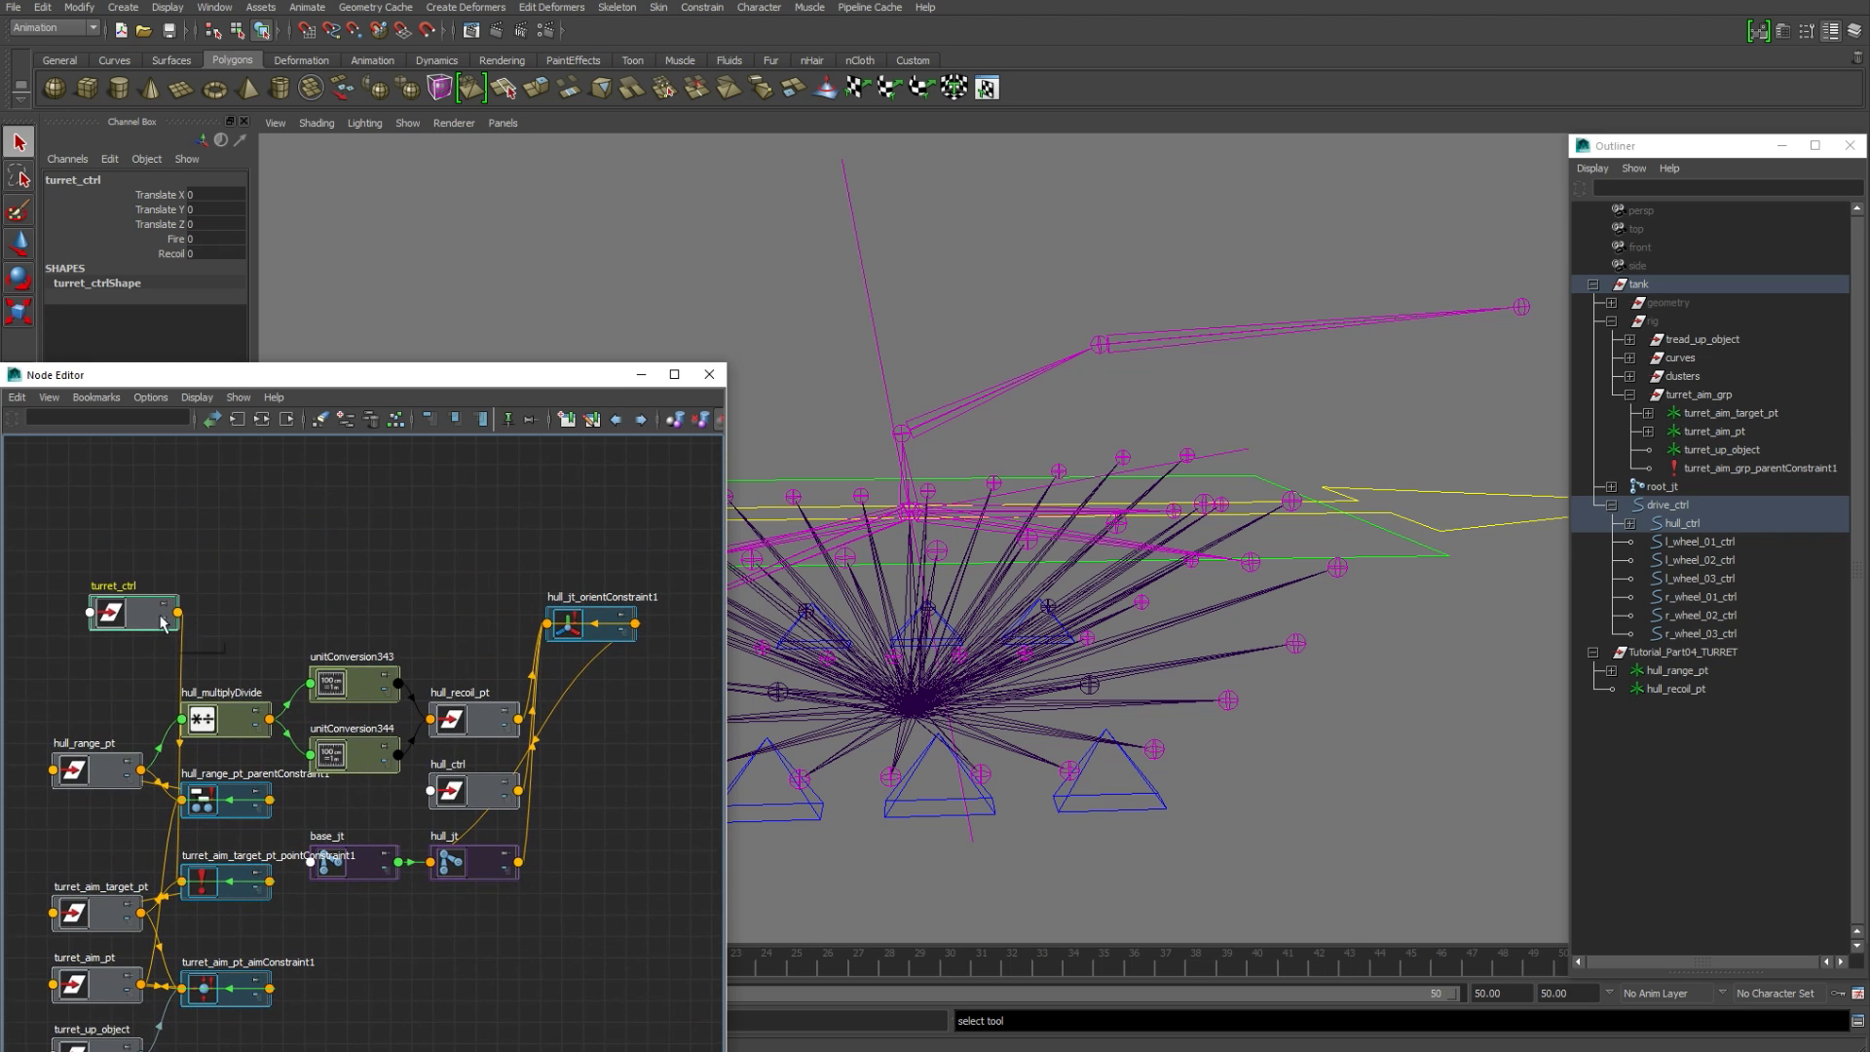
drag(120, 614, 173, 562)
drag(573, 626, 525, 554)
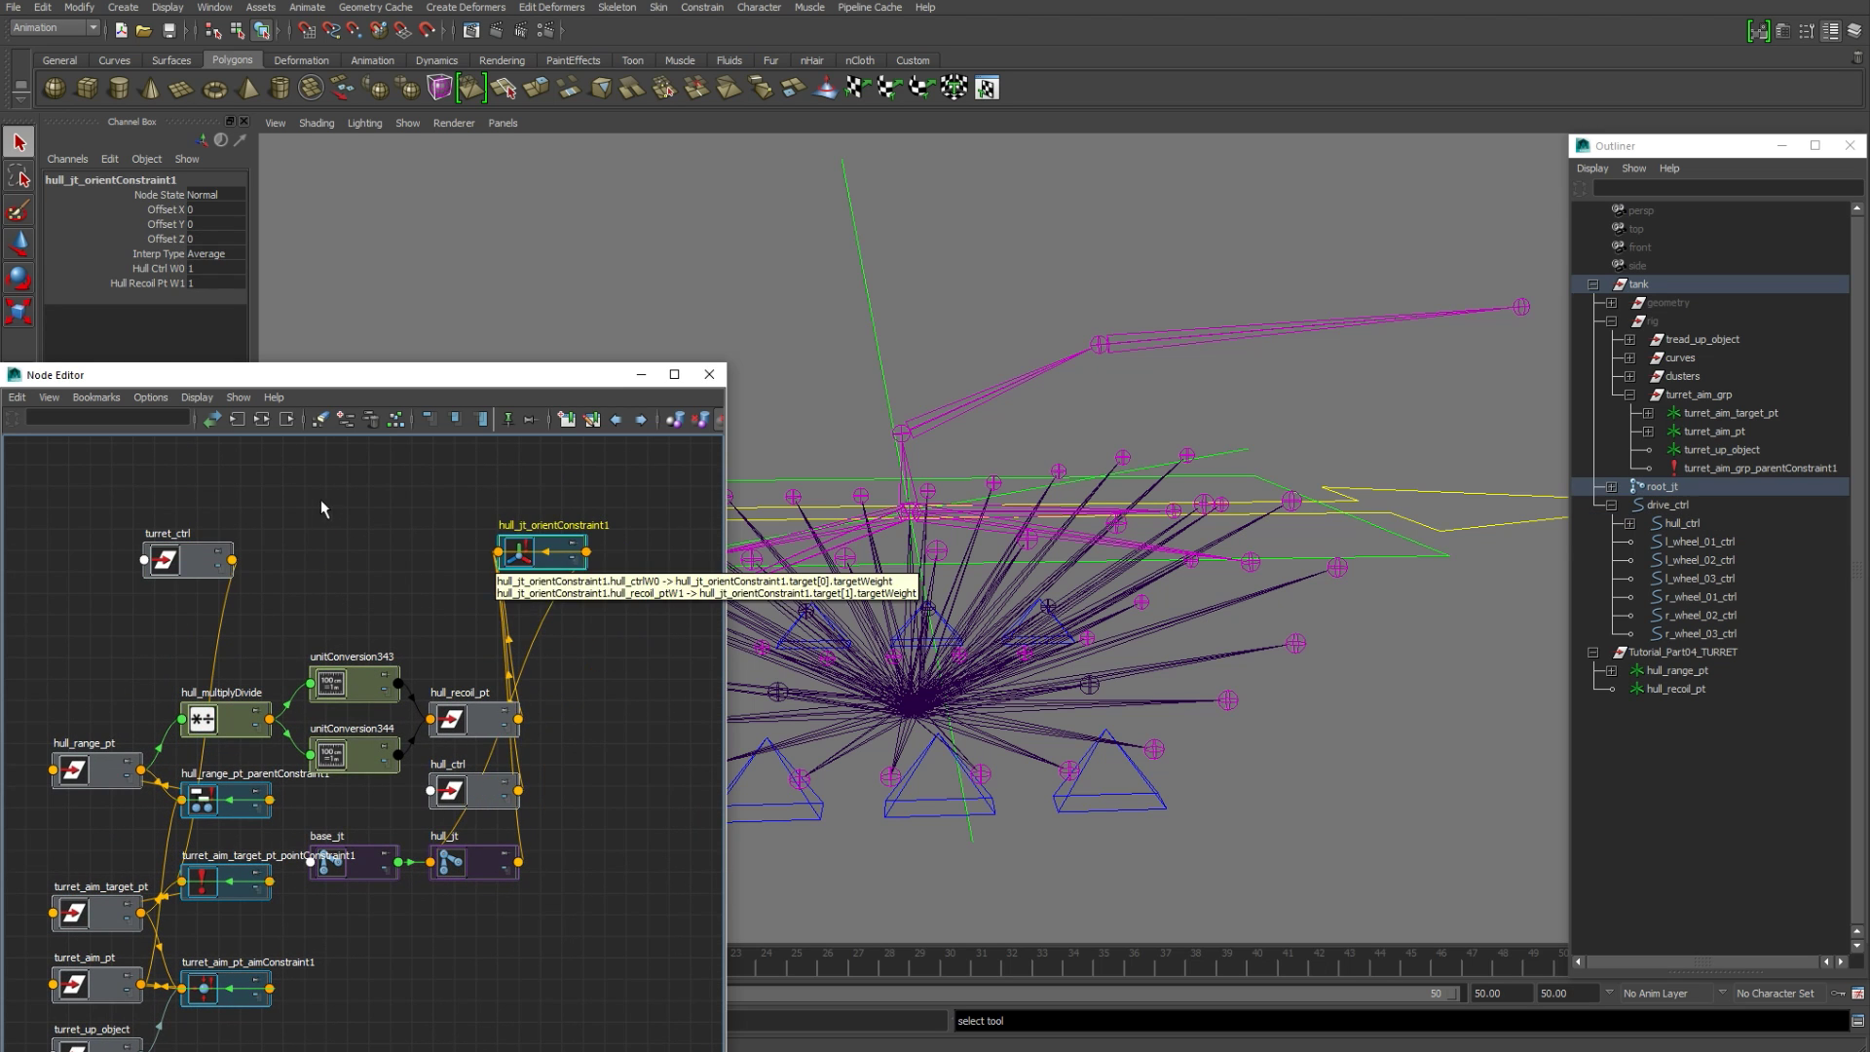
click(329, 505)
Step: Connect turret_ctrl's Recoil attribute to hull_jt_orientConstraint1's Hull Recoil Pt W1
click(232, 560)
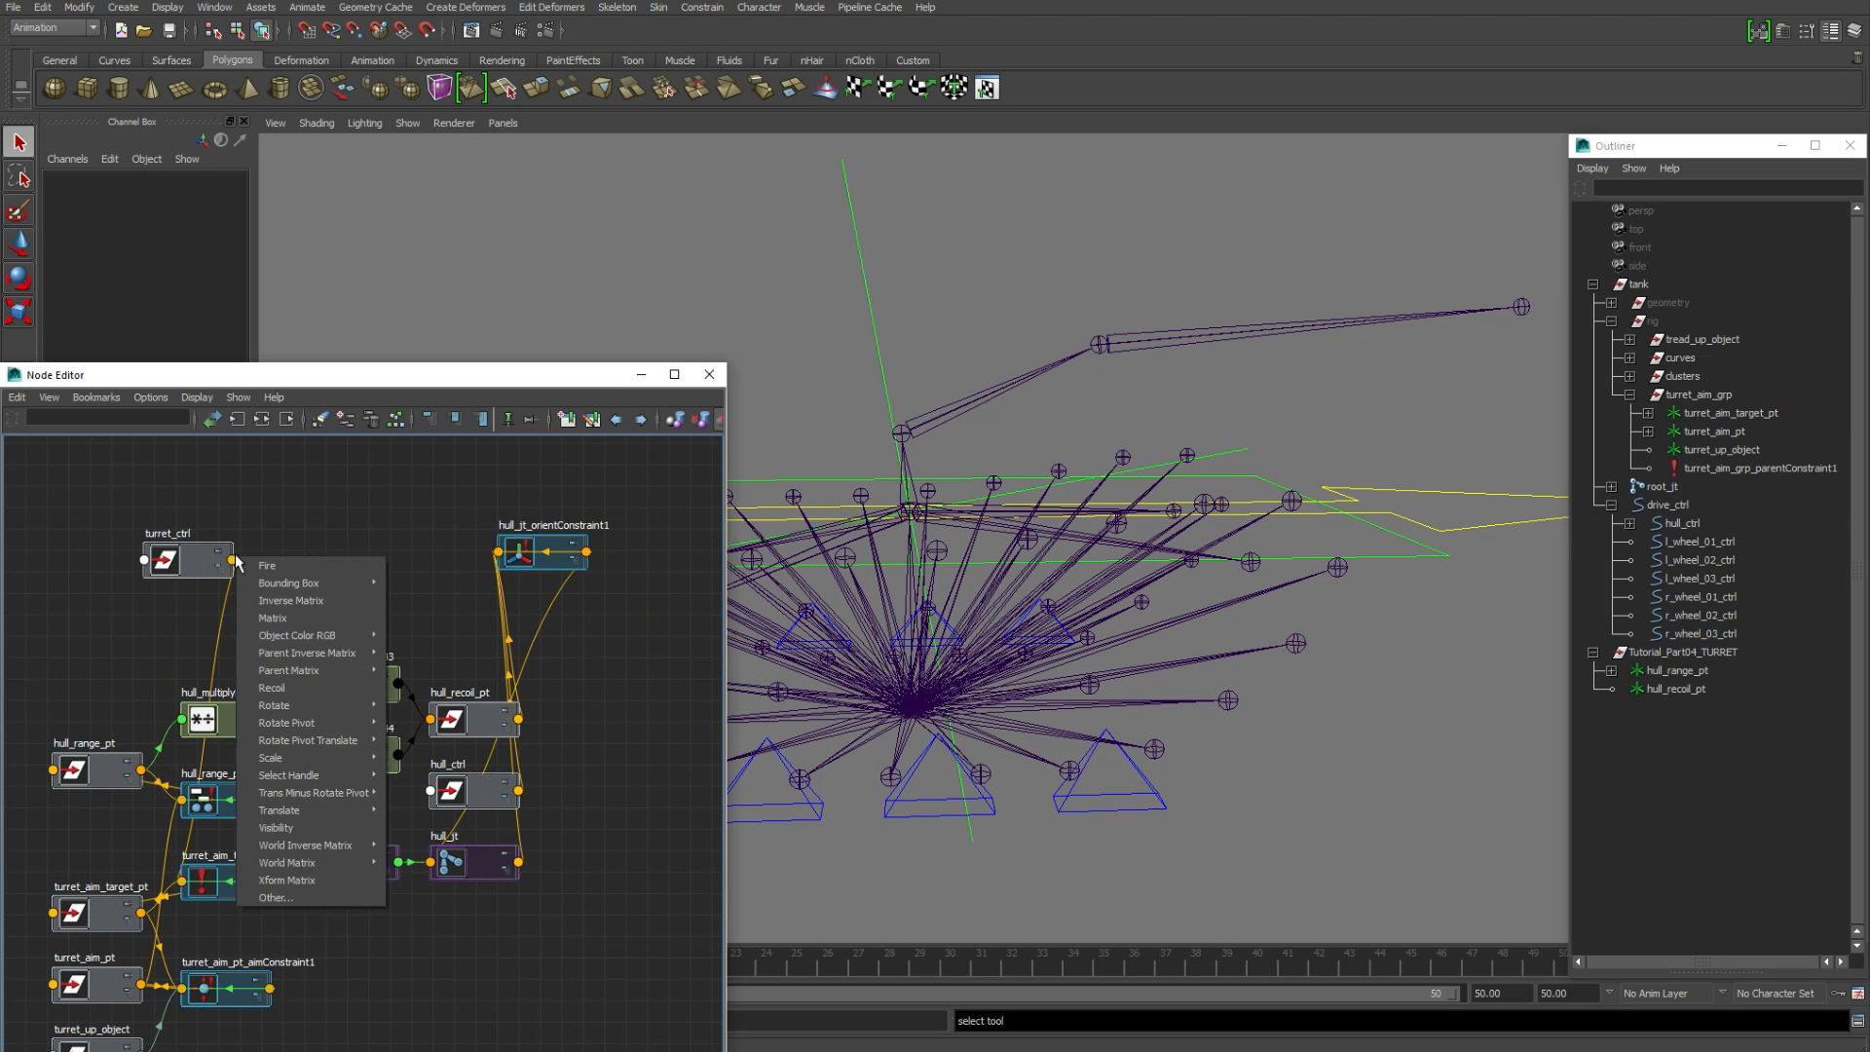
click(318, 670)
click(497, 552)
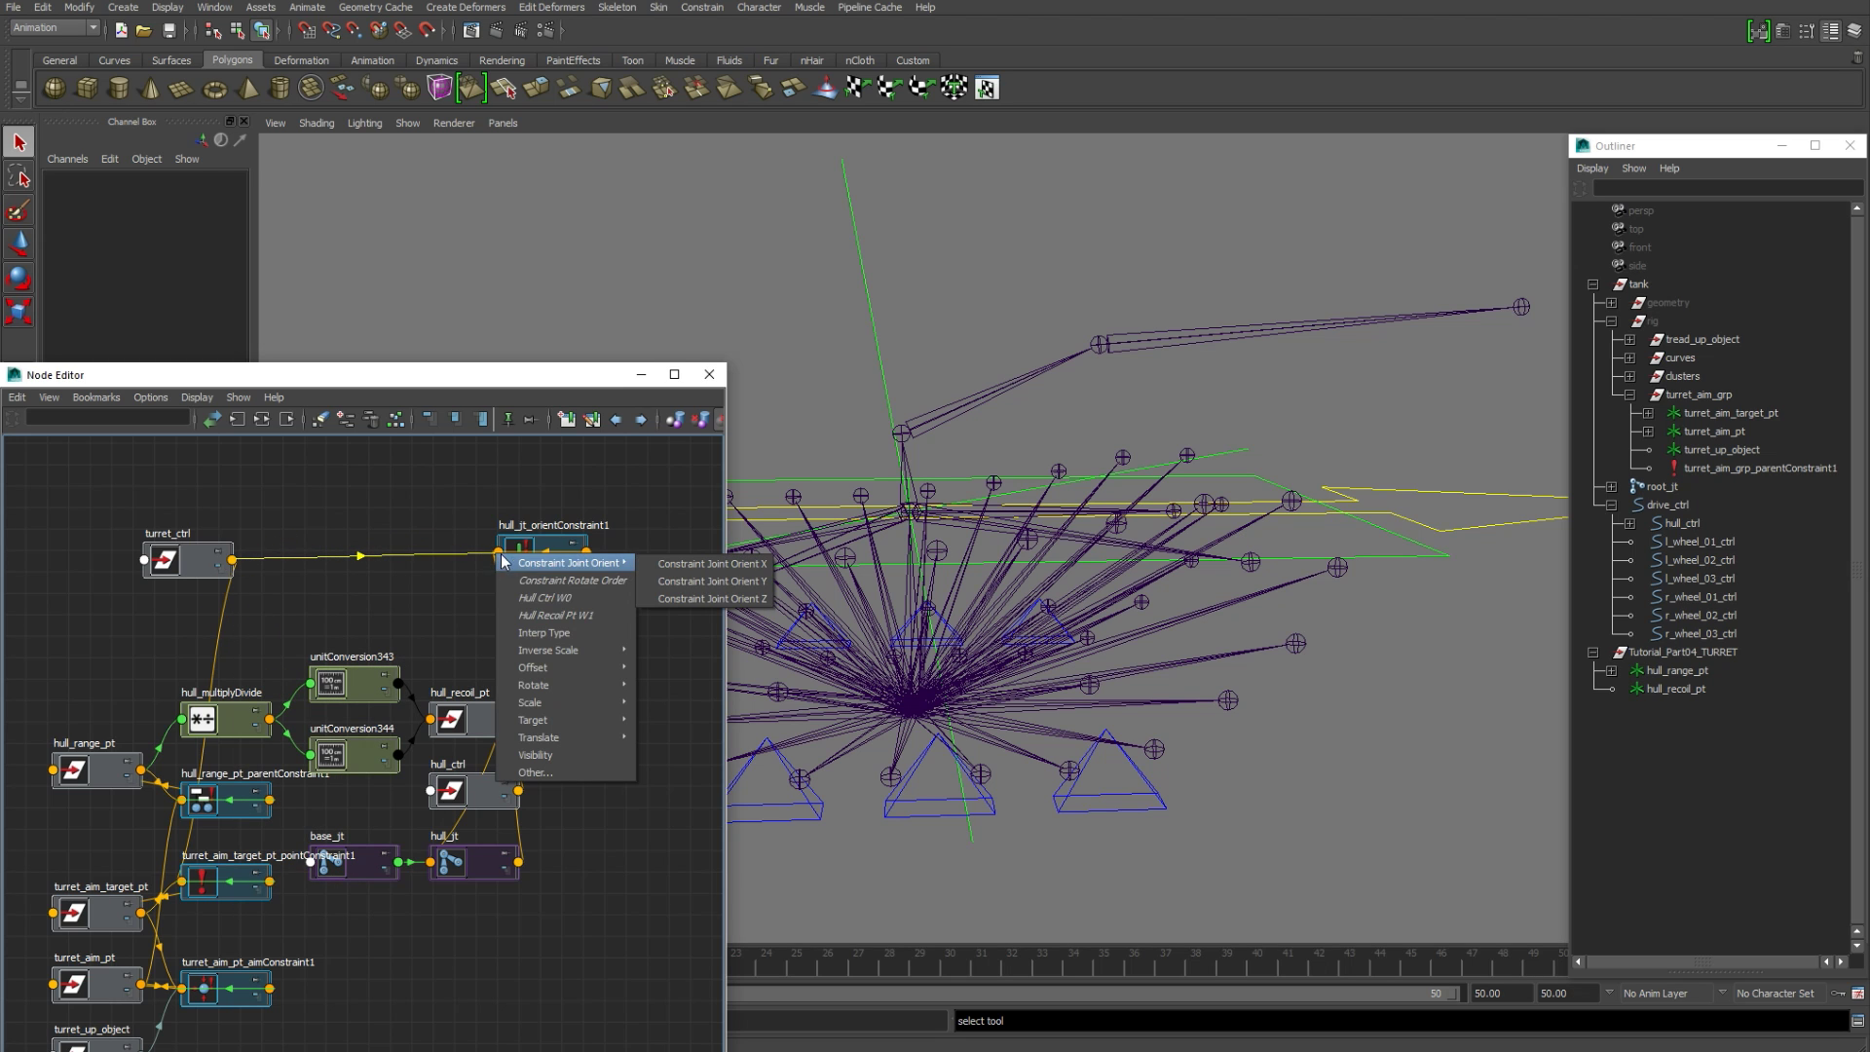
click(592, 615)
Step: Create a Reverse utility node, place it above turret_ctrl and hull_jt_orientConstraint1, and name it recoil_reverse
right_drag(356, 545, 367, 482)
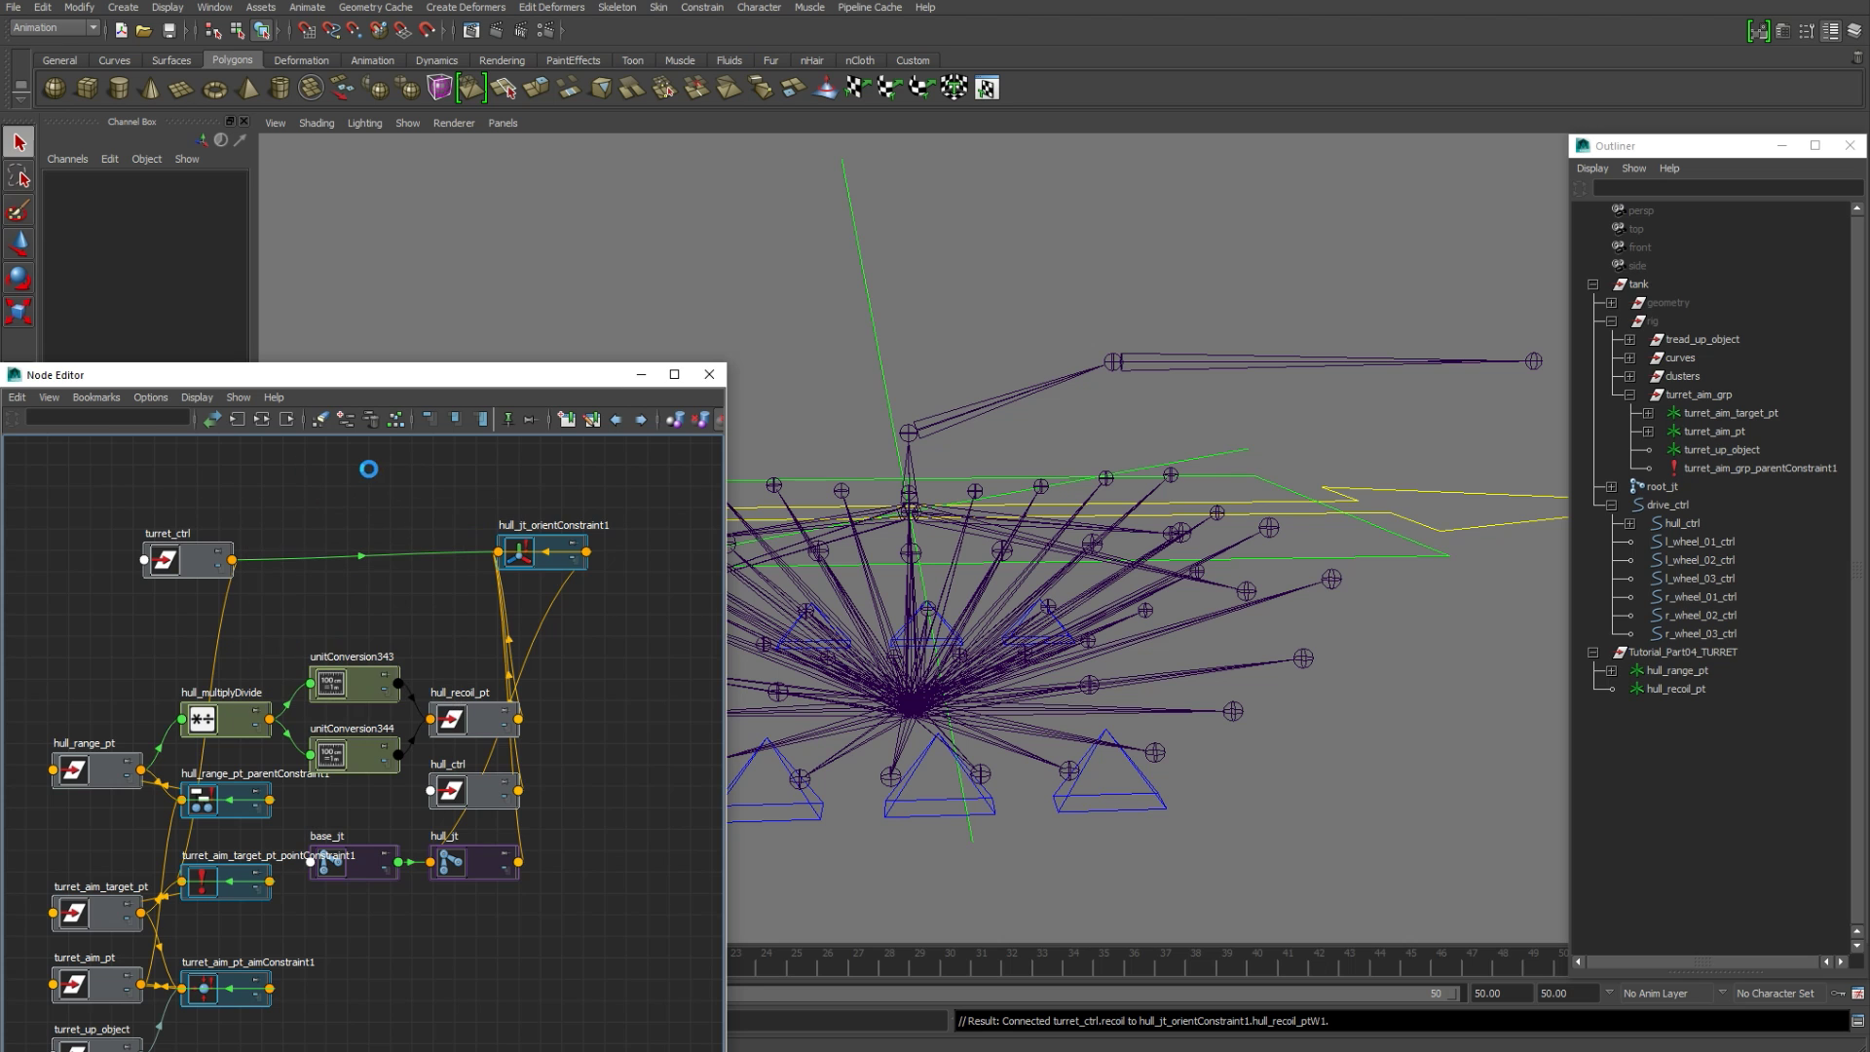
click(654, 608)
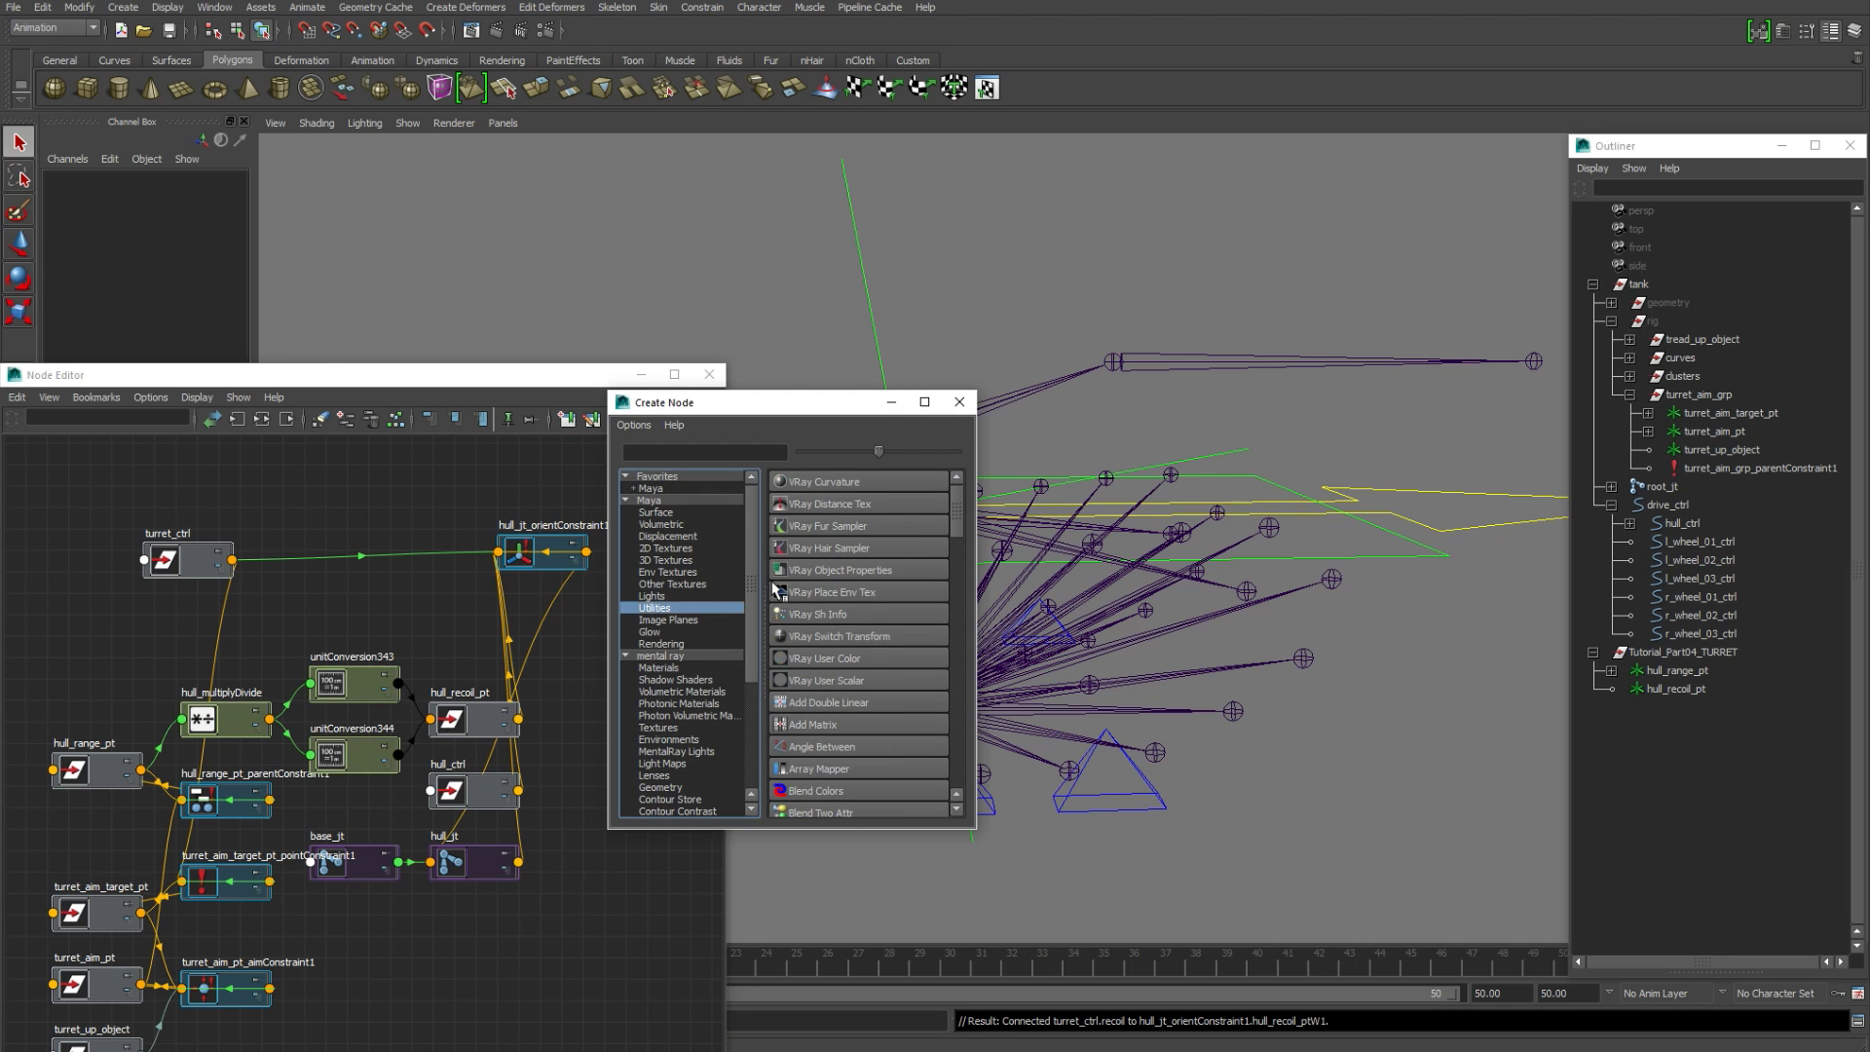
drag(959, 516, 966, 725)
click(806, 615)
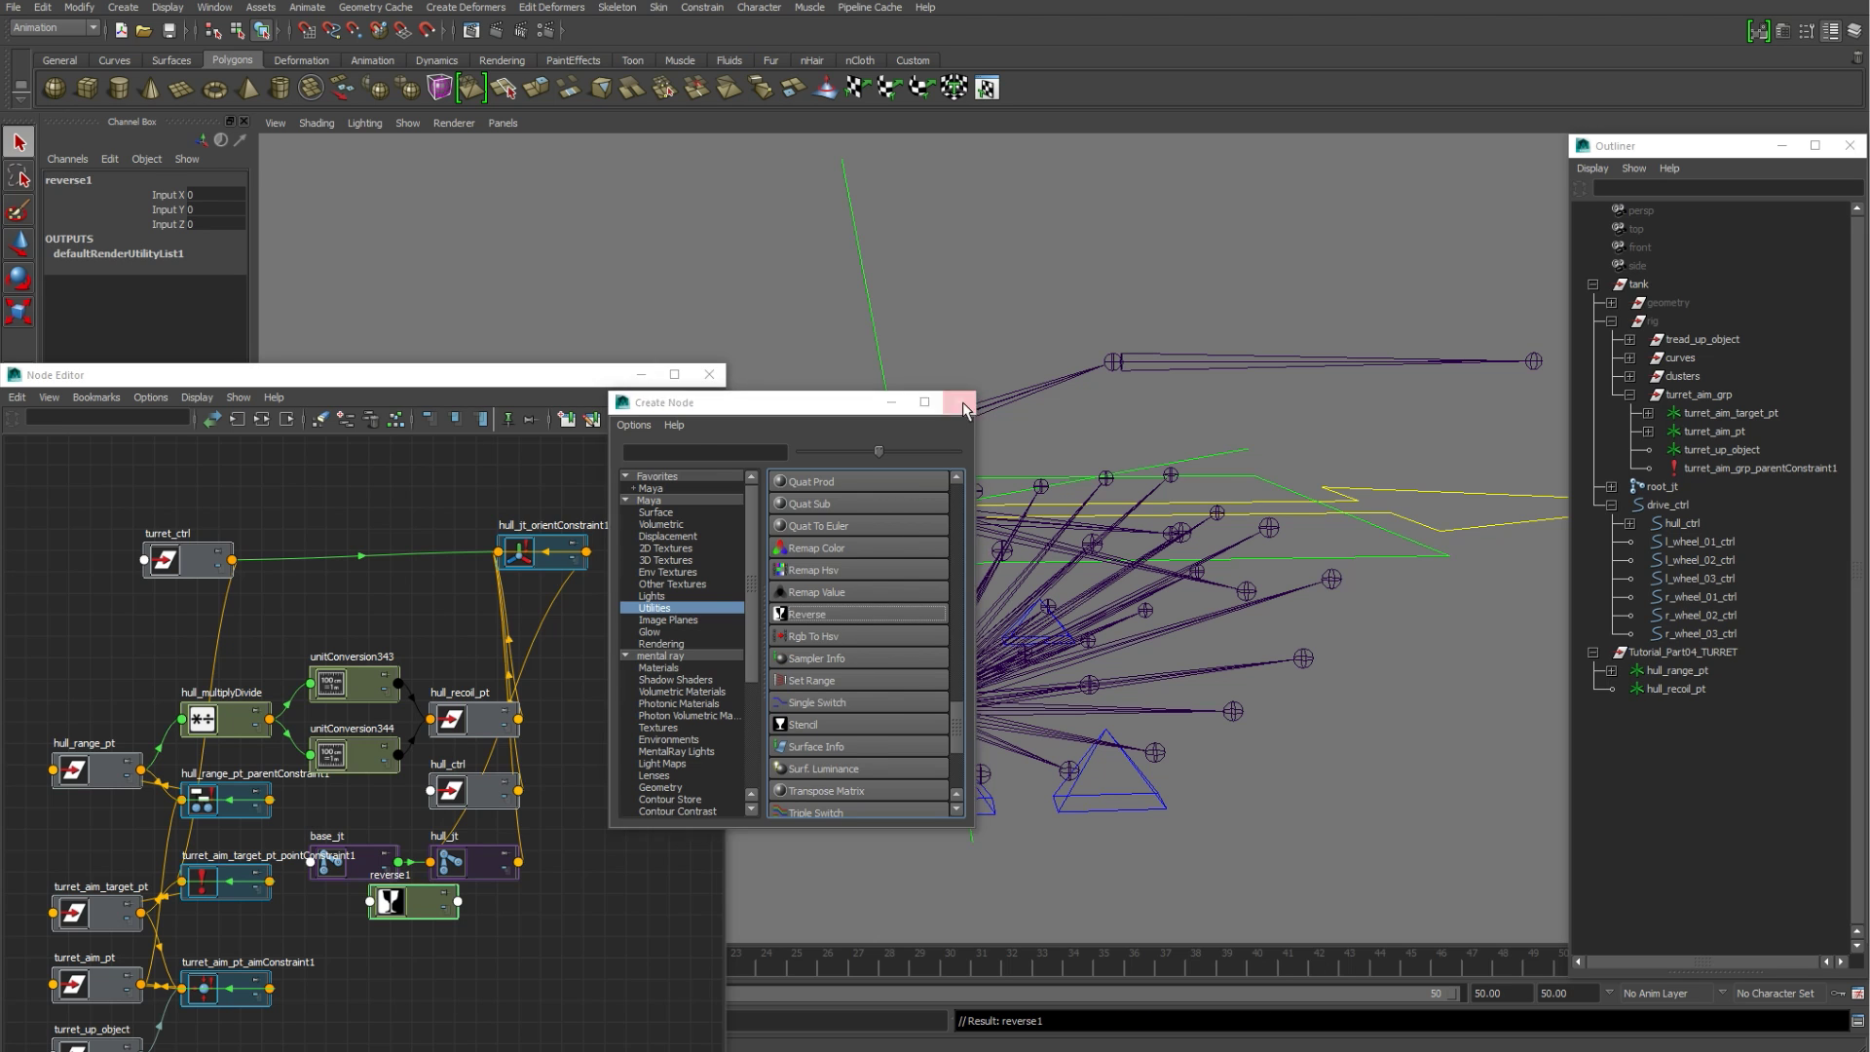
click(959, 401)
drag(397, 912, 349, 503)
double_click(355, 470)
key(Home)
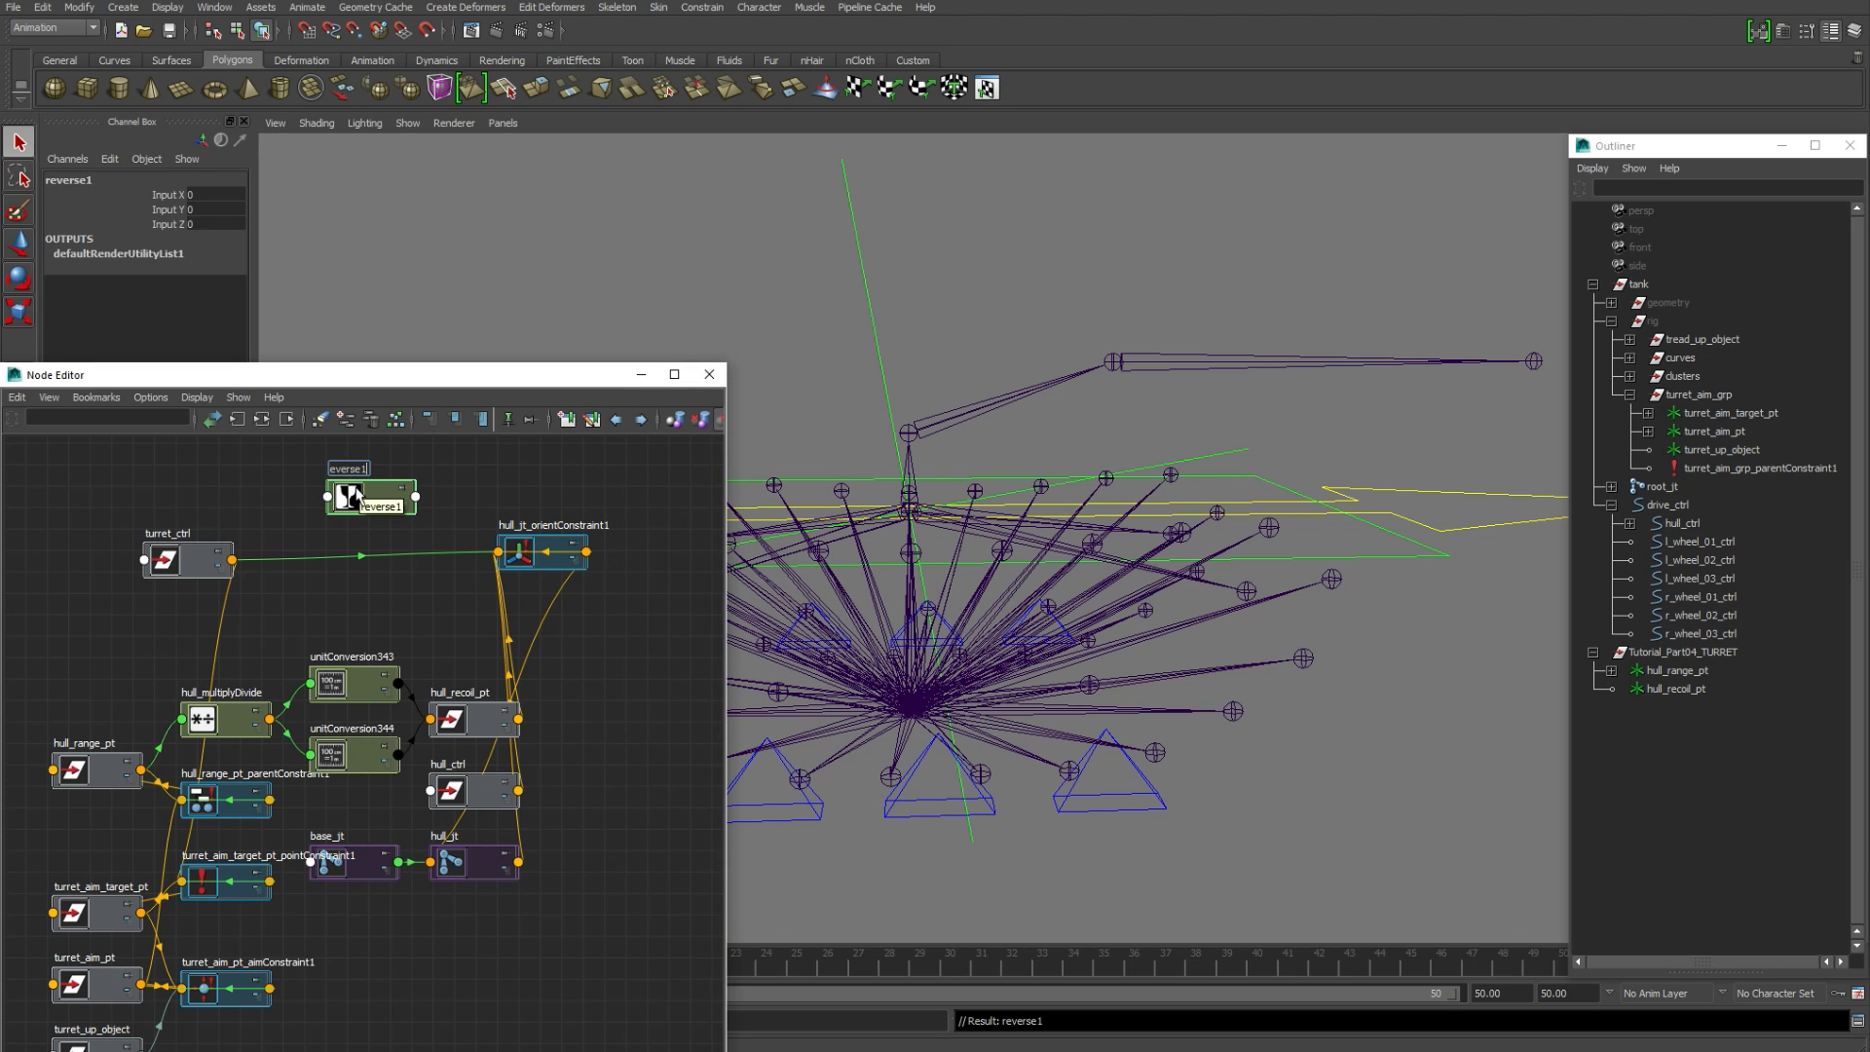
text(recoil_reverse)
key(Return)
Step: Connect turret_ctrl's Recoil attribute to recoil_reverse's Input X
click(231, 560)
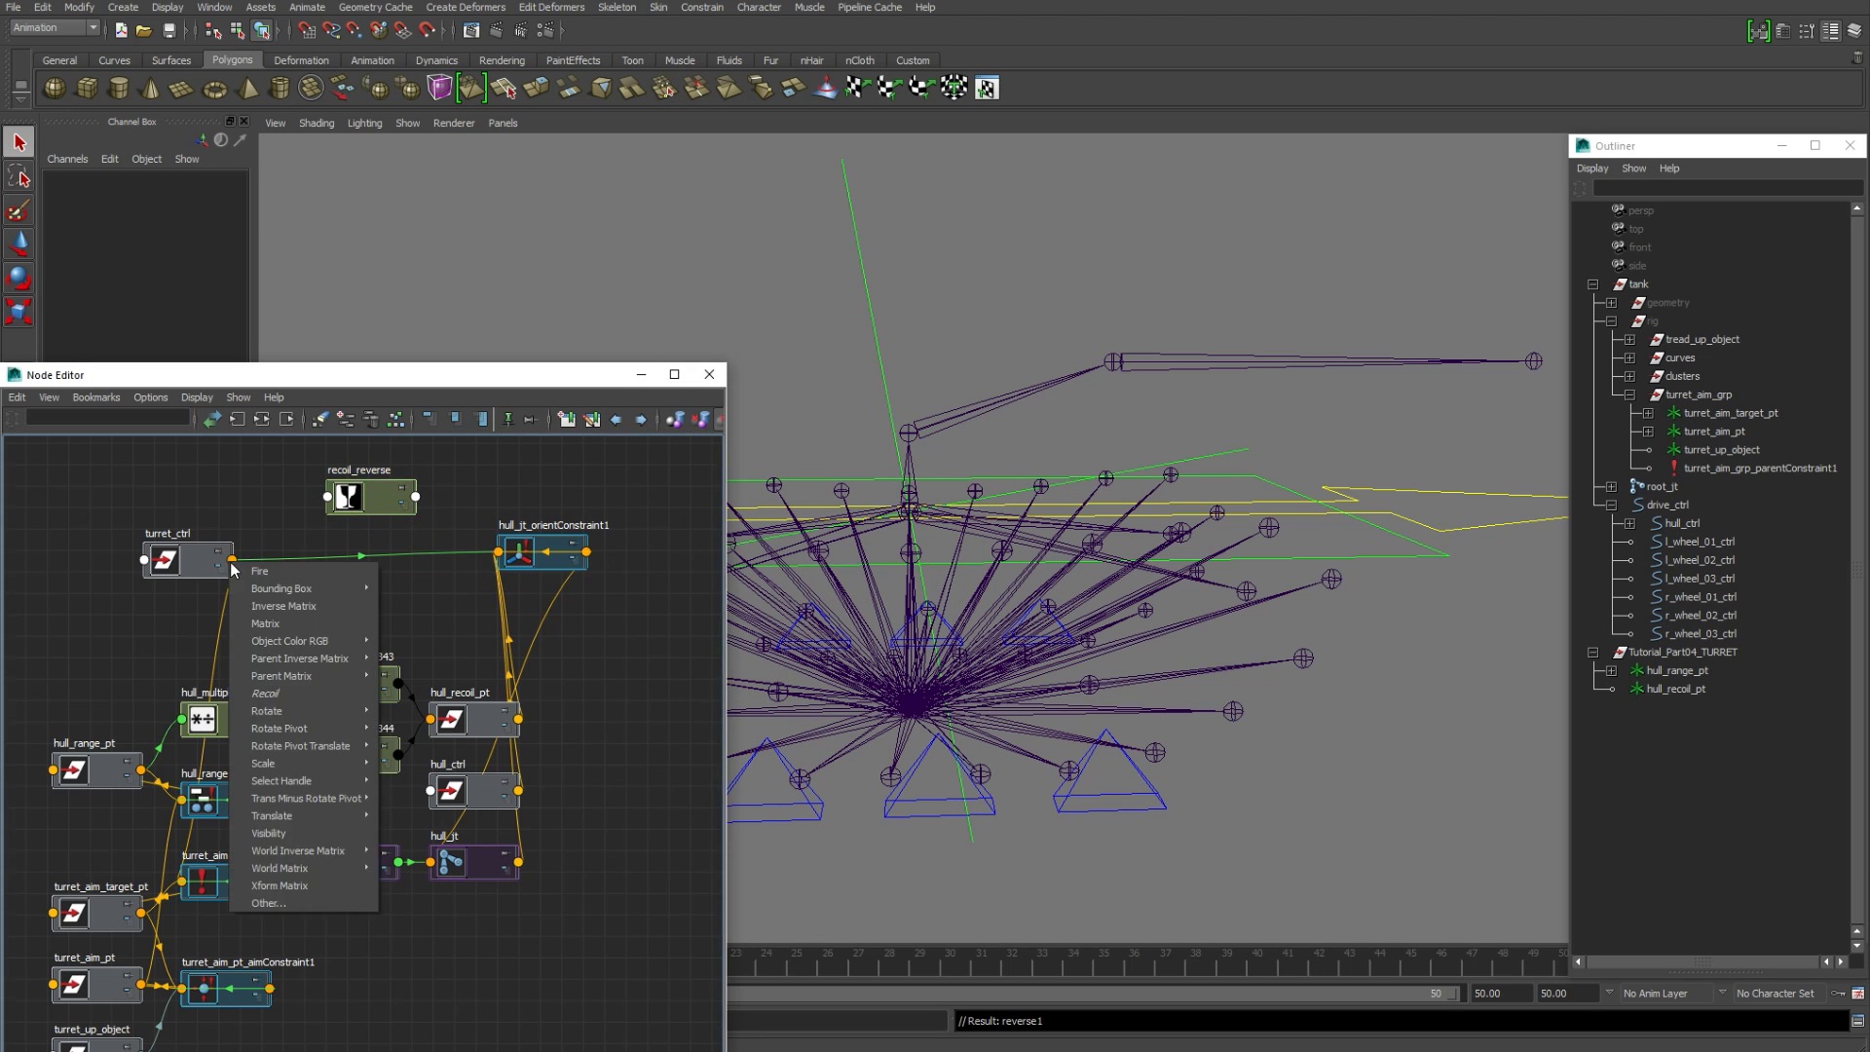
click(296, 697)
click(328, 496)
mouse_move(360, 508)
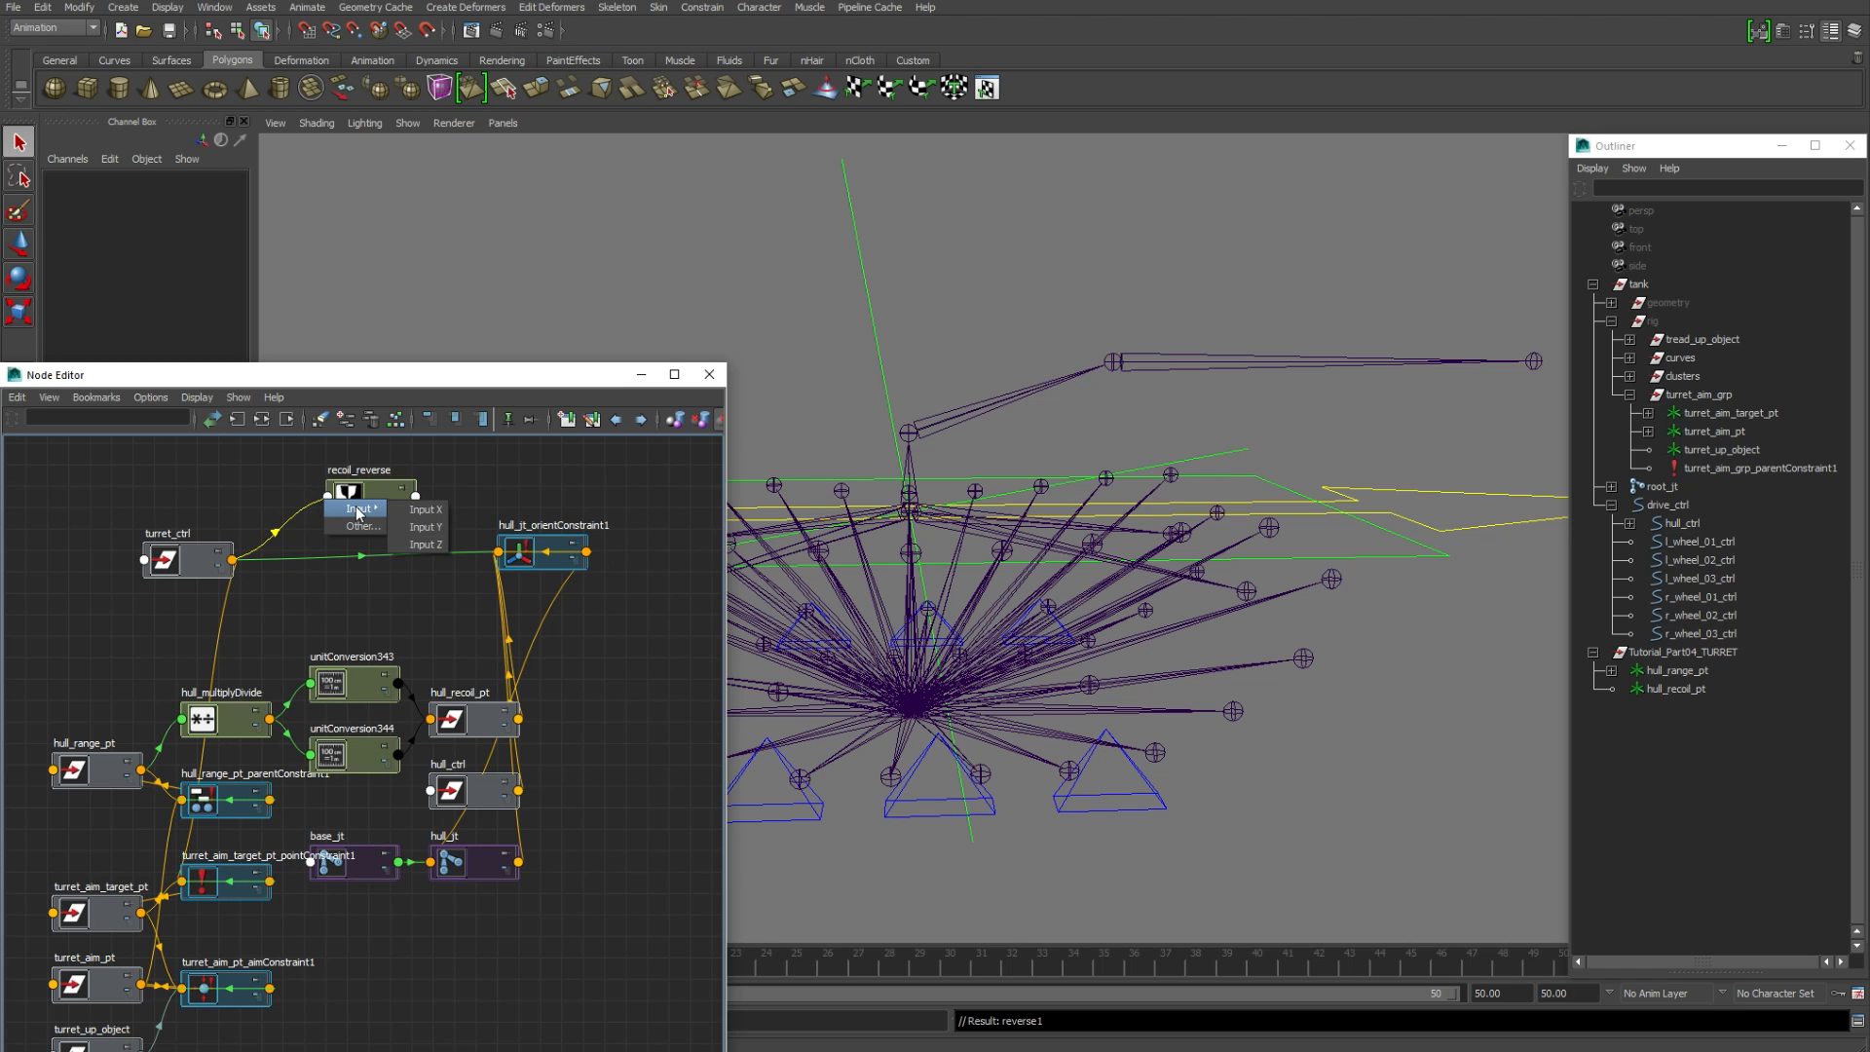
click(434, 514)
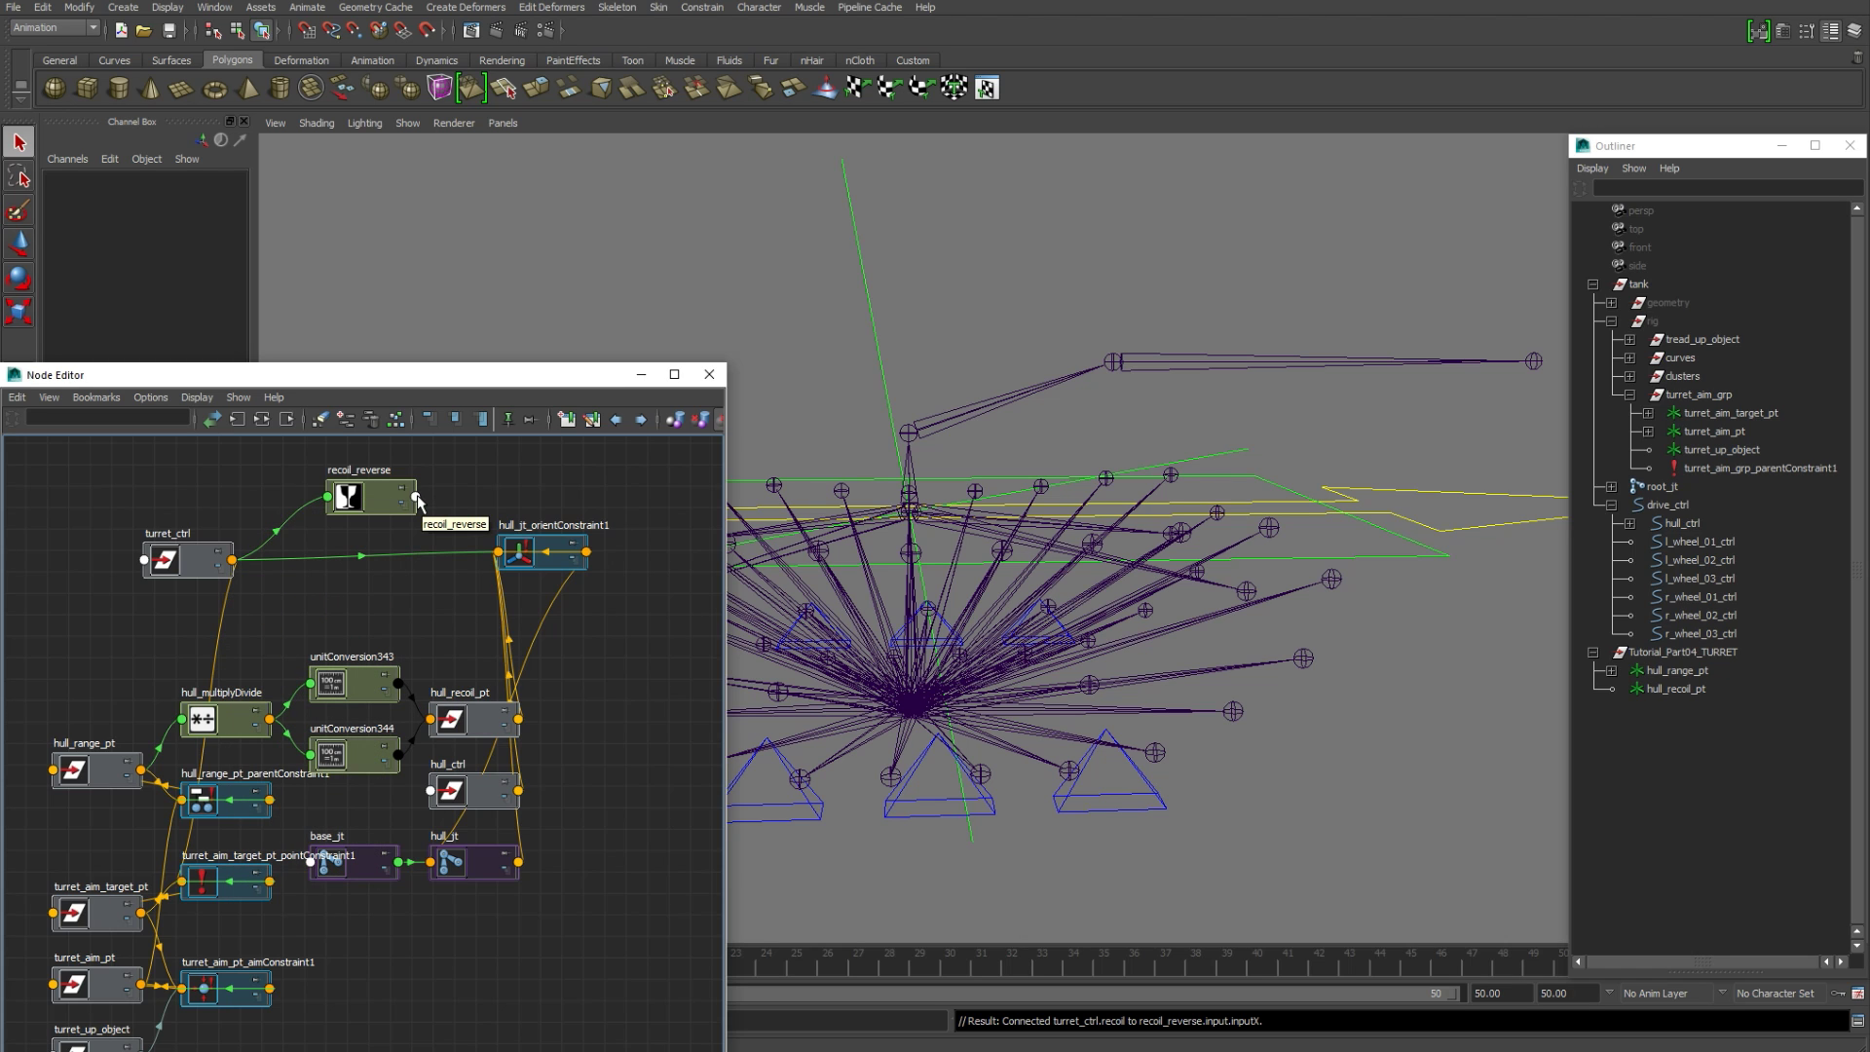
Step: Connect recoil_reverse's Output X to hull_jt_orientConstraint1's Hull Ctrl W0
click(415, 498)
mouse_move(458, 544)
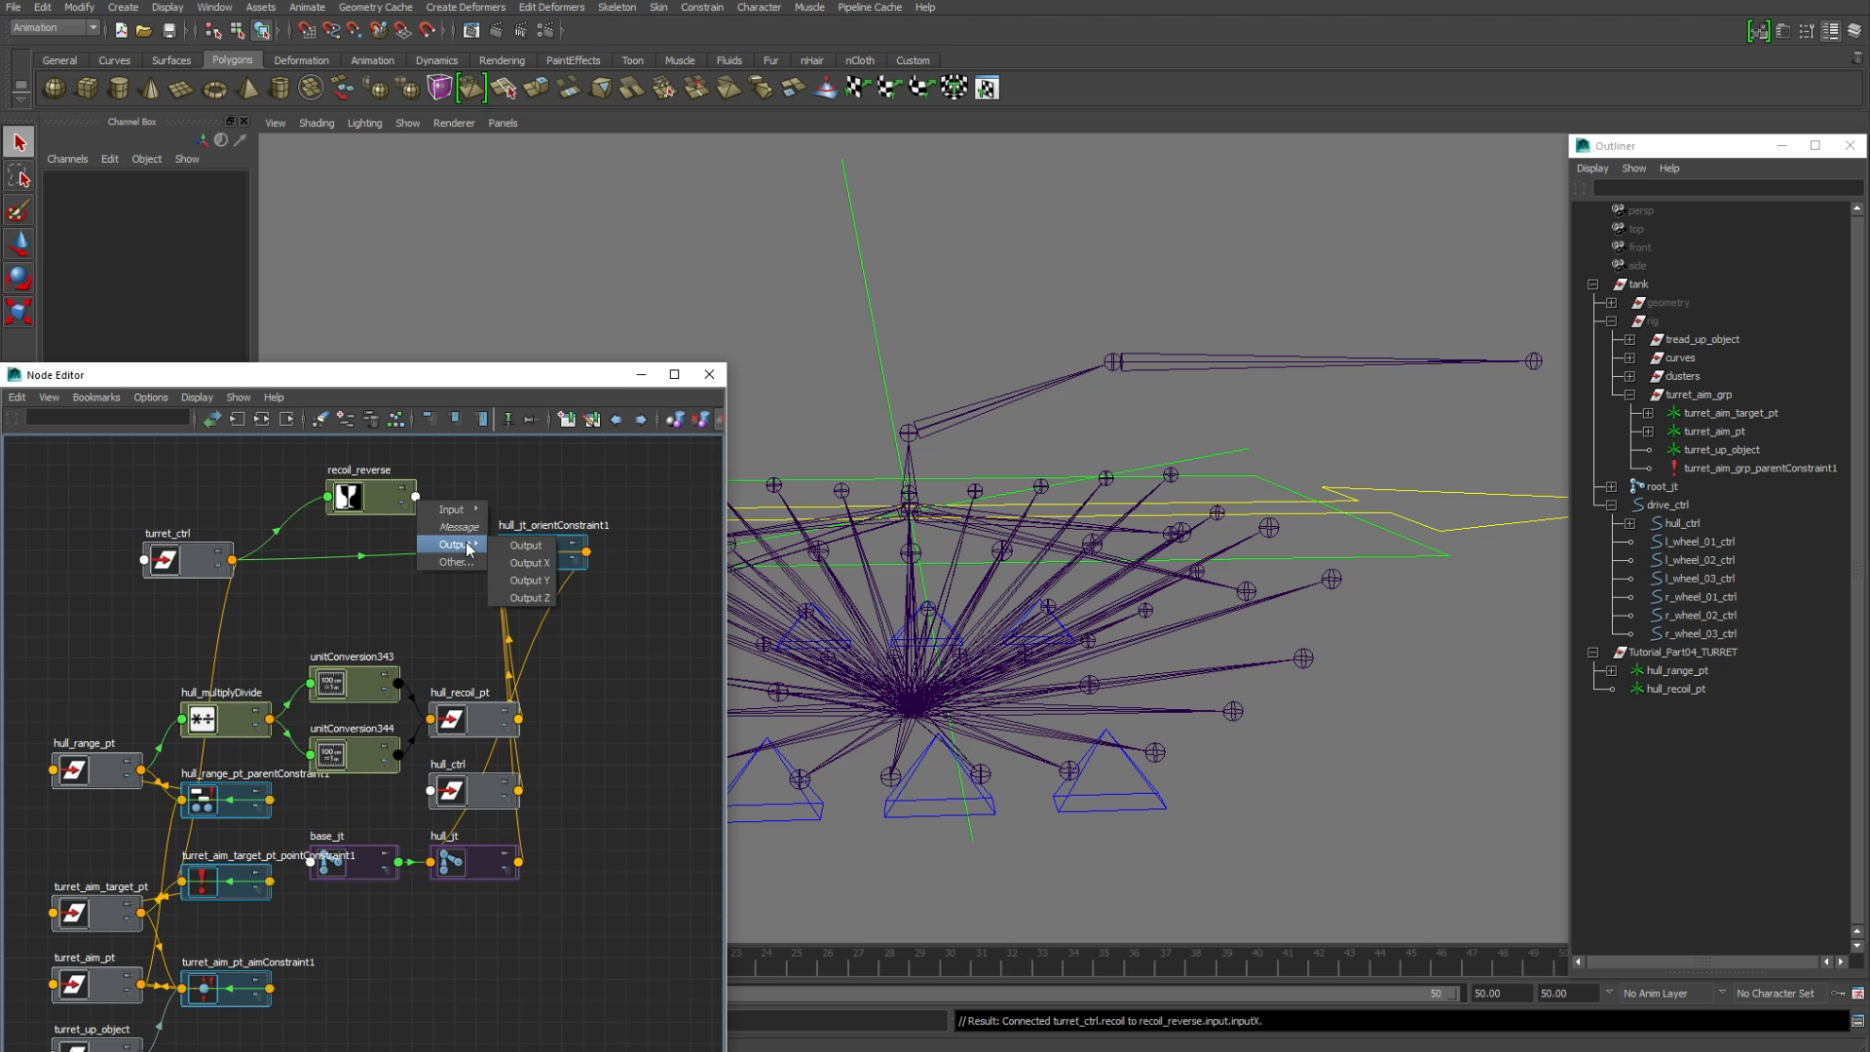
click(523, 547)
click(499, 552)
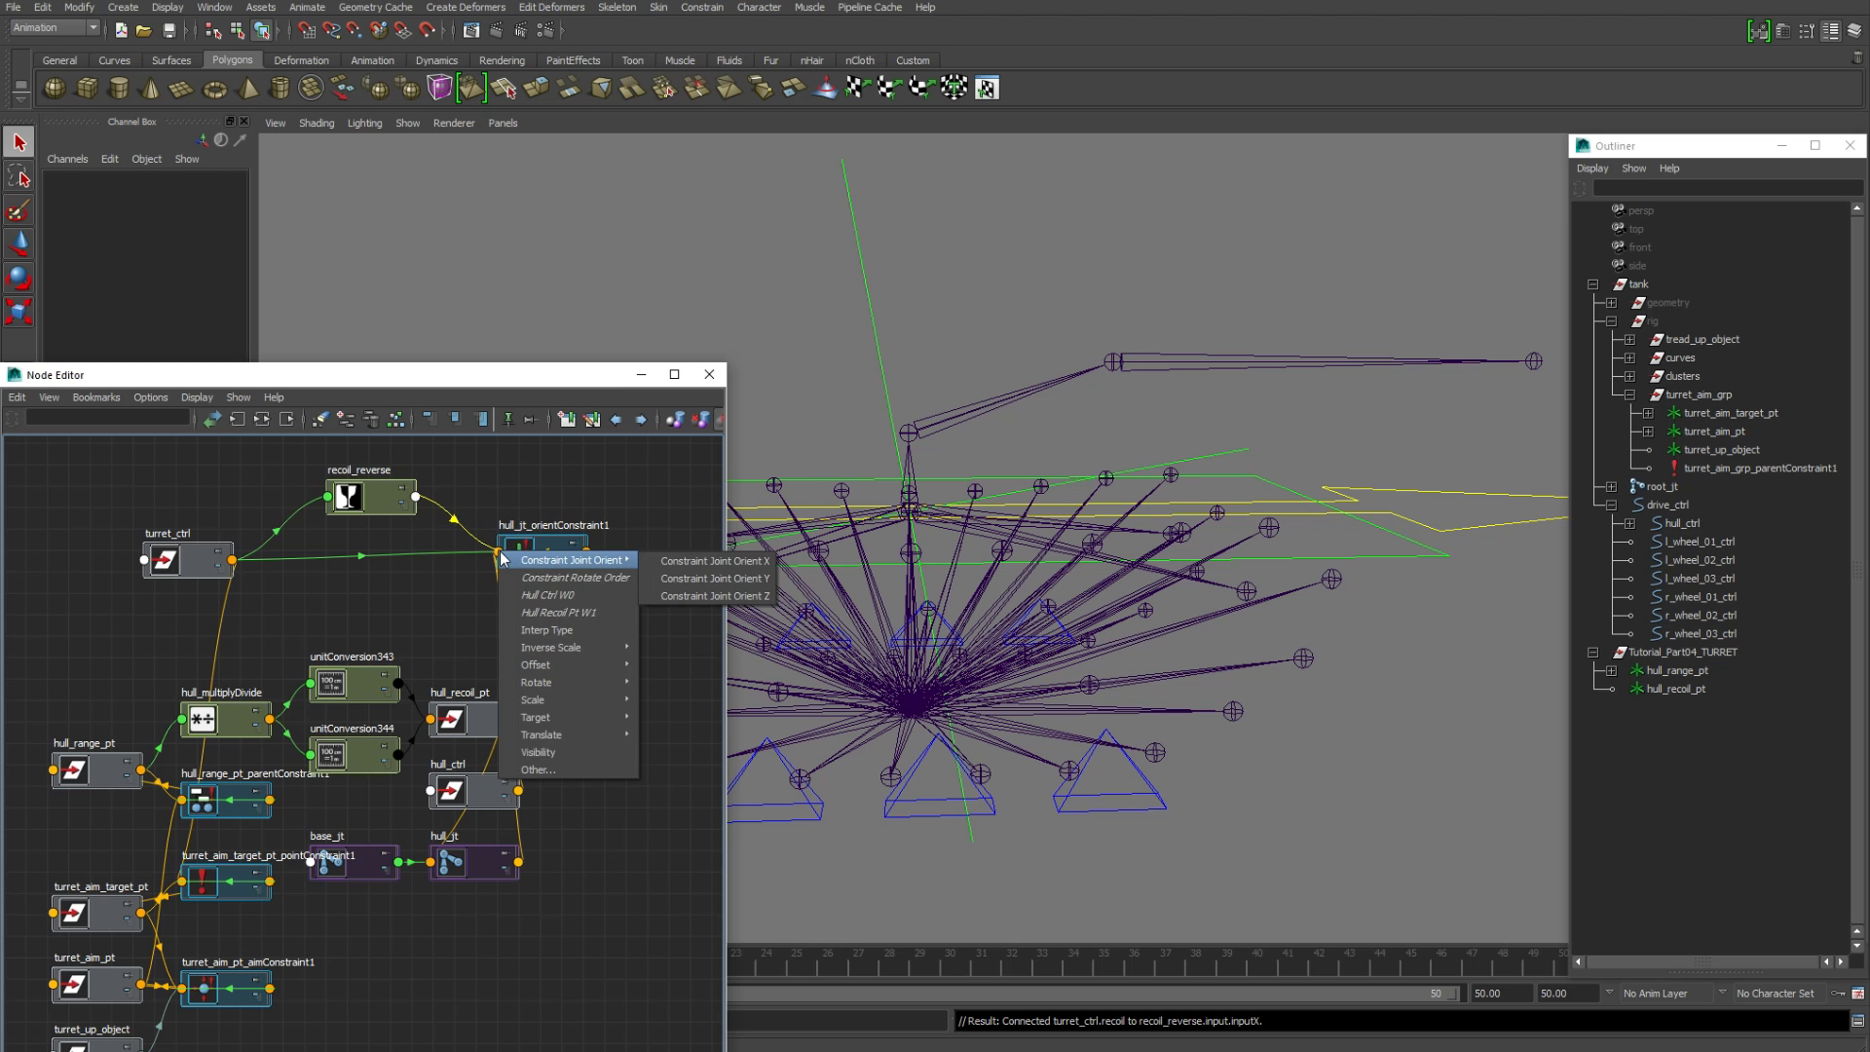
click(572, 595)
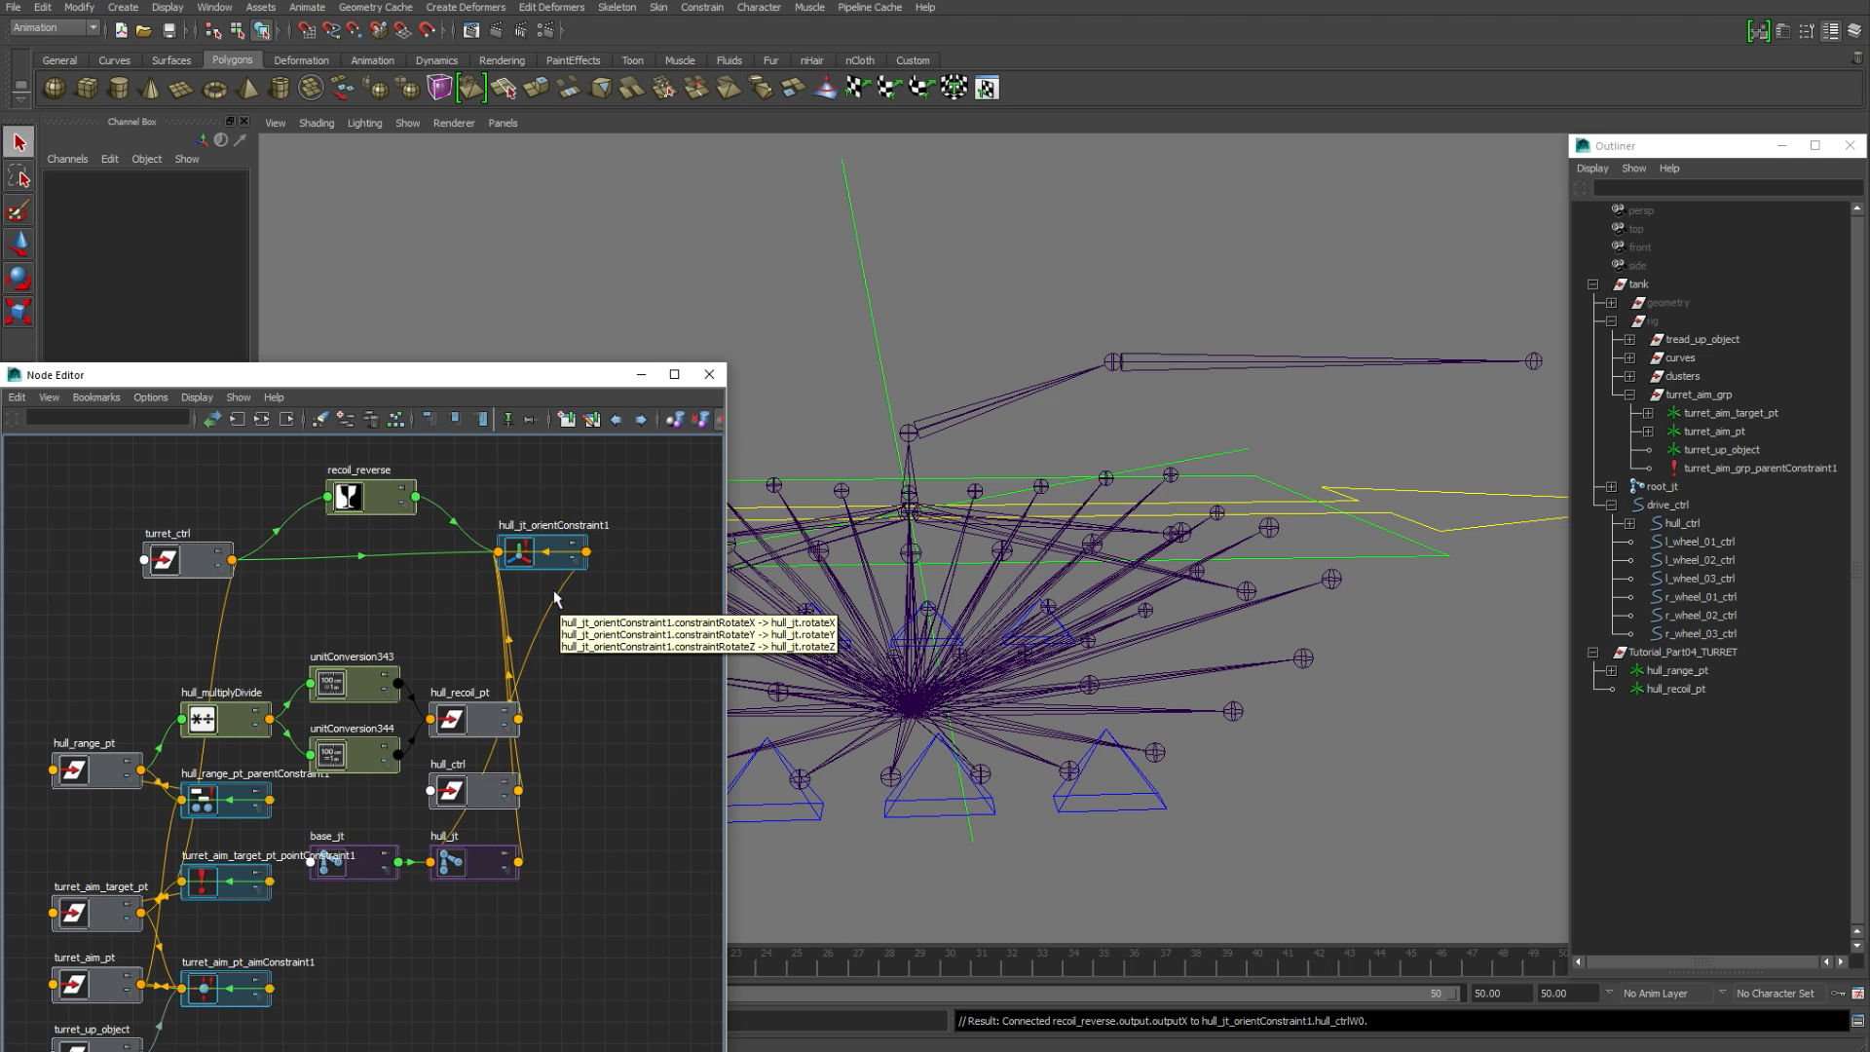
Step: Minimize the Node Editor and unhide the tank's geometry group
click(641, 374)
click(1673, 303)
key(shift+h)
click(1196, 198)
Step: Test the hull recoil by varying turret_ctrl's Recoil attribute, and undo the test changes
scroll(1282, 242, down, 5)
alt+middle_drag(1392, 371, 1201, 393)
click(1239, 464)
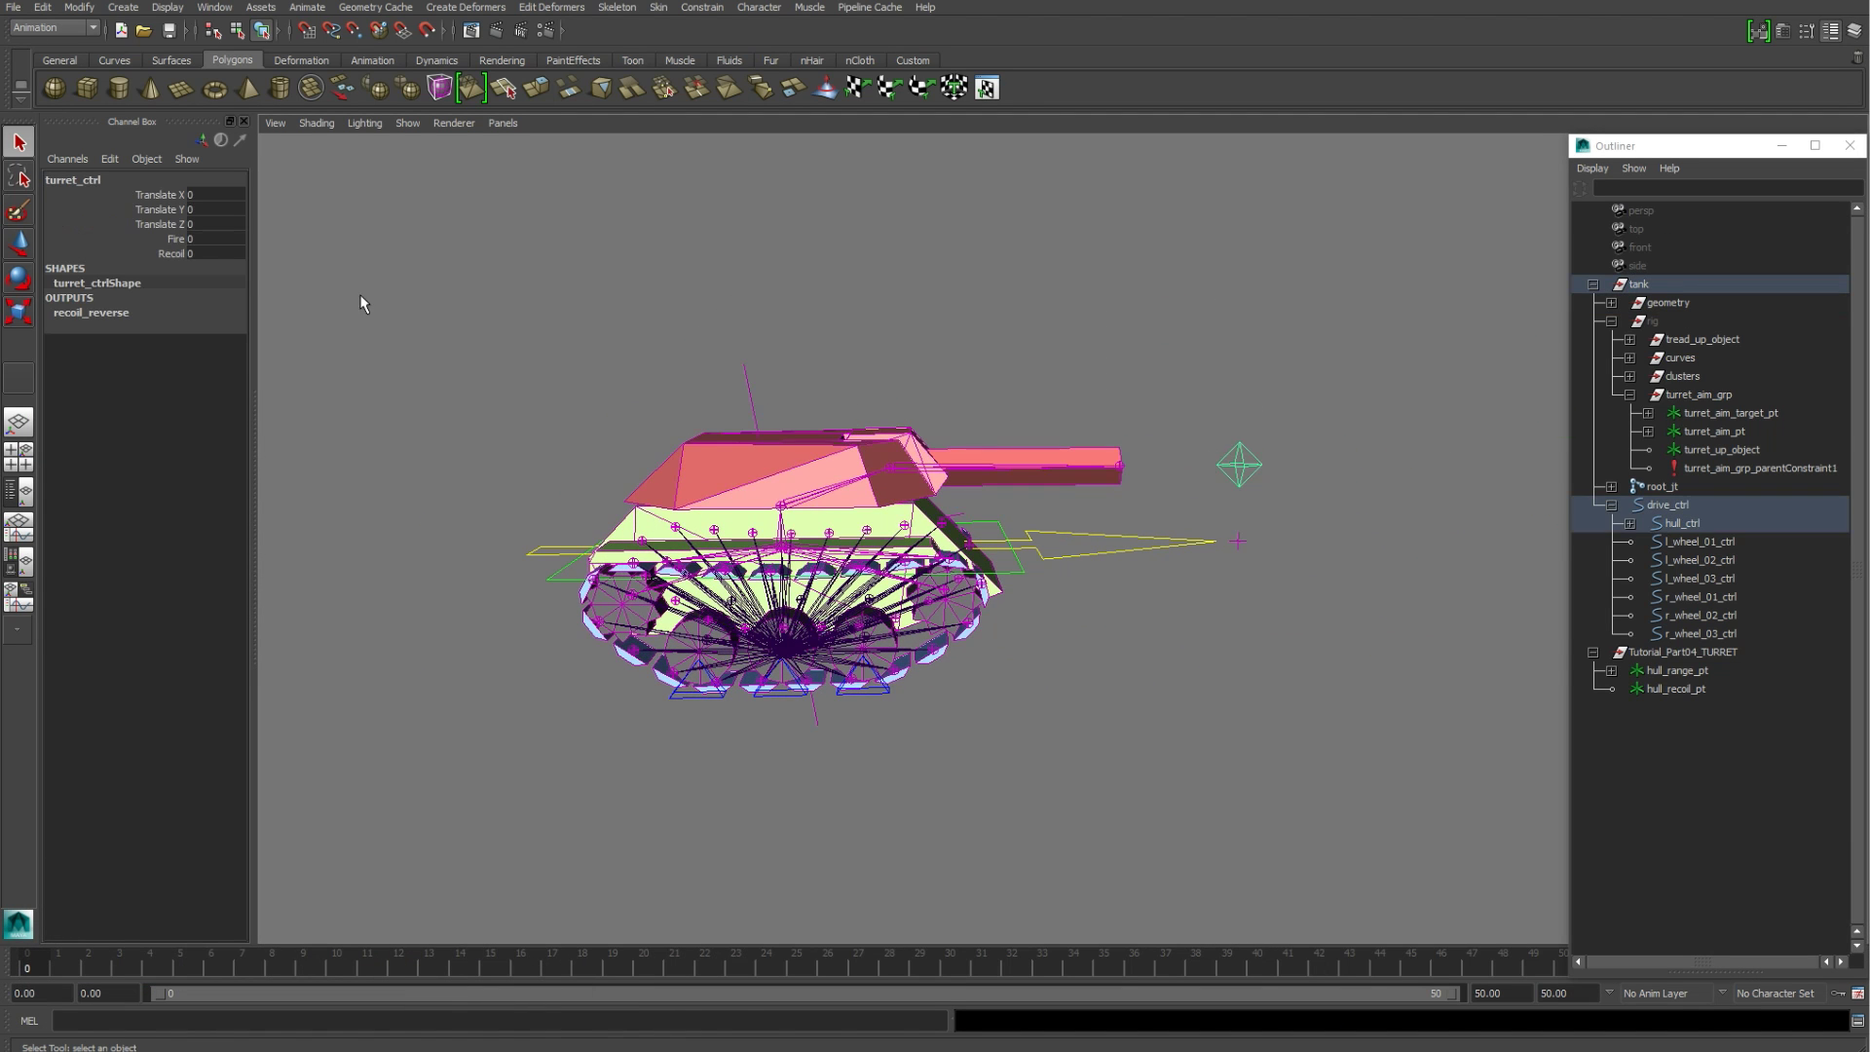
click(171, 253)
middle_drag(965, 370, 1238, 417)
alt+drag(1212, 468, 988, 648)
key(w)
key(z)
key(z)
key(z)
alt+drag(1173, 516, 906, 360)
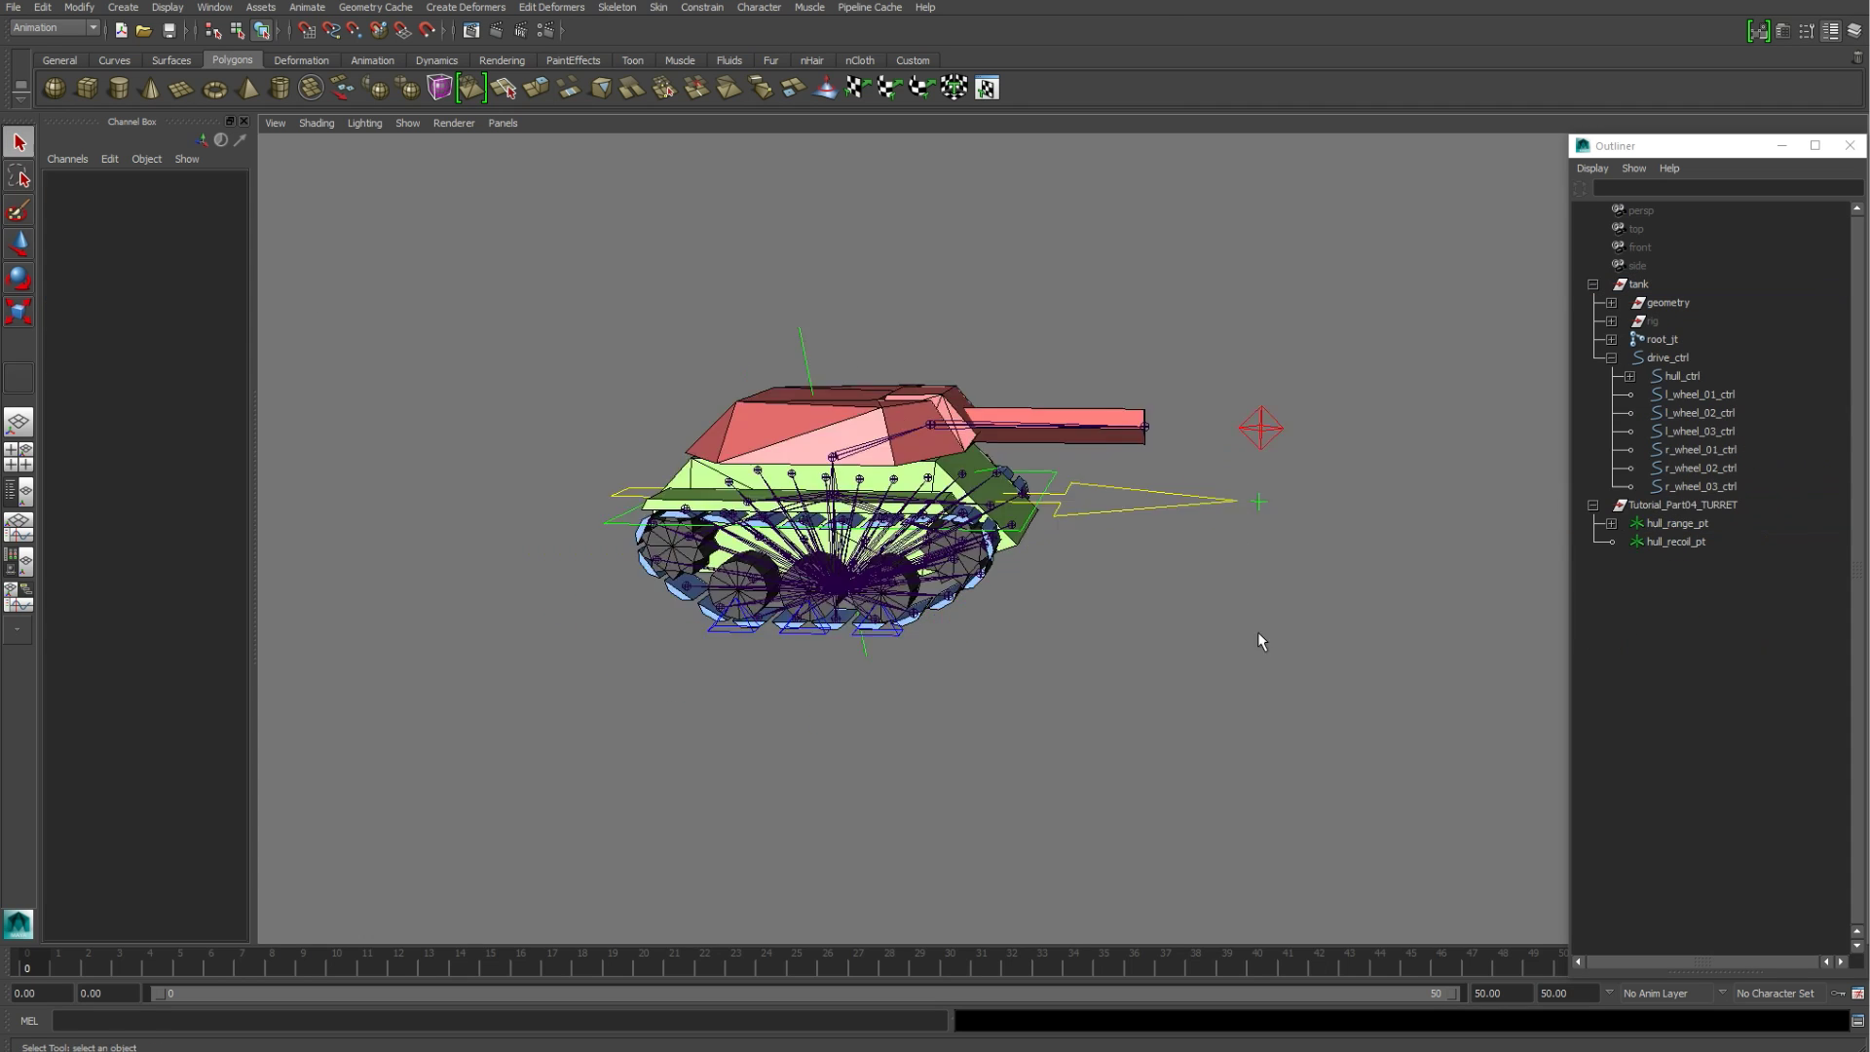
mouse_move(1258, 631)
alt+mouse_down()
mouse_move(1202, 626)
mouse_move(1285, 619)
alt+mouse_up()
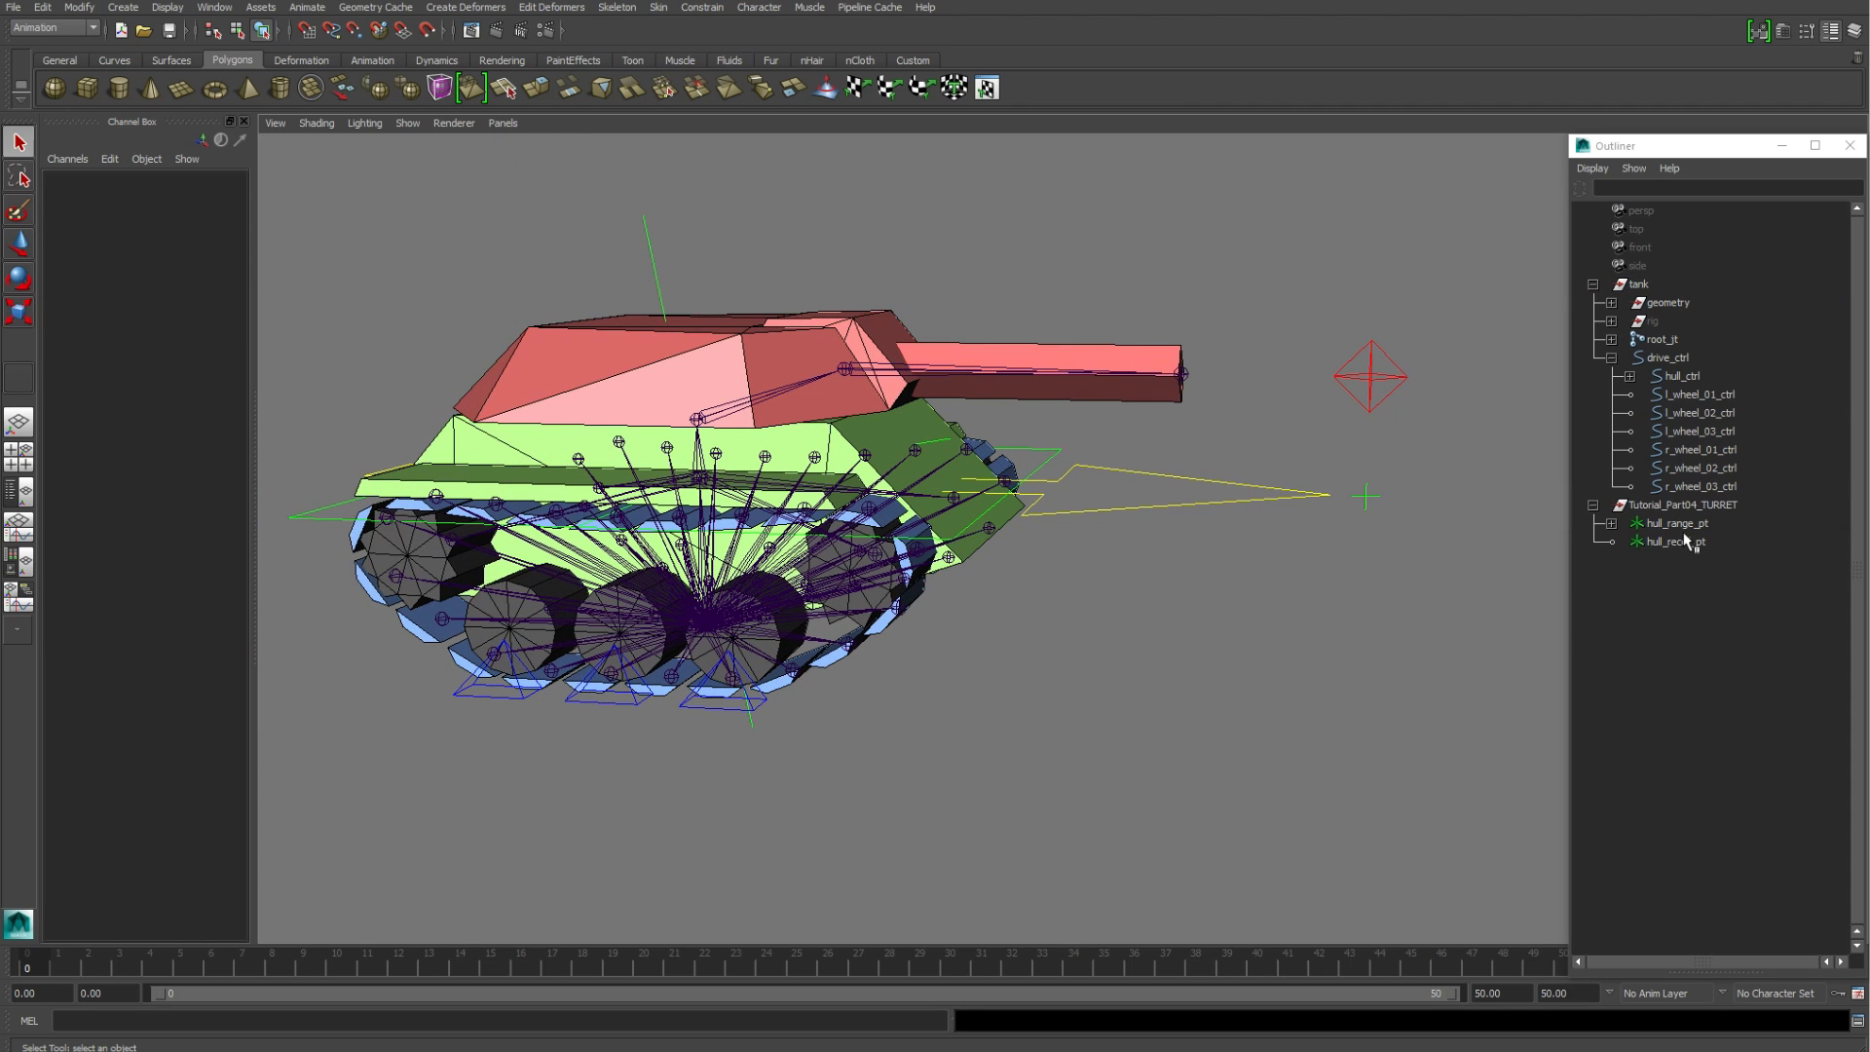
Step: Move hull_range_pt and hull_recoil_pt out of Tutorial_Part04_TURRET into the tank's rig group
click(1611, 321)
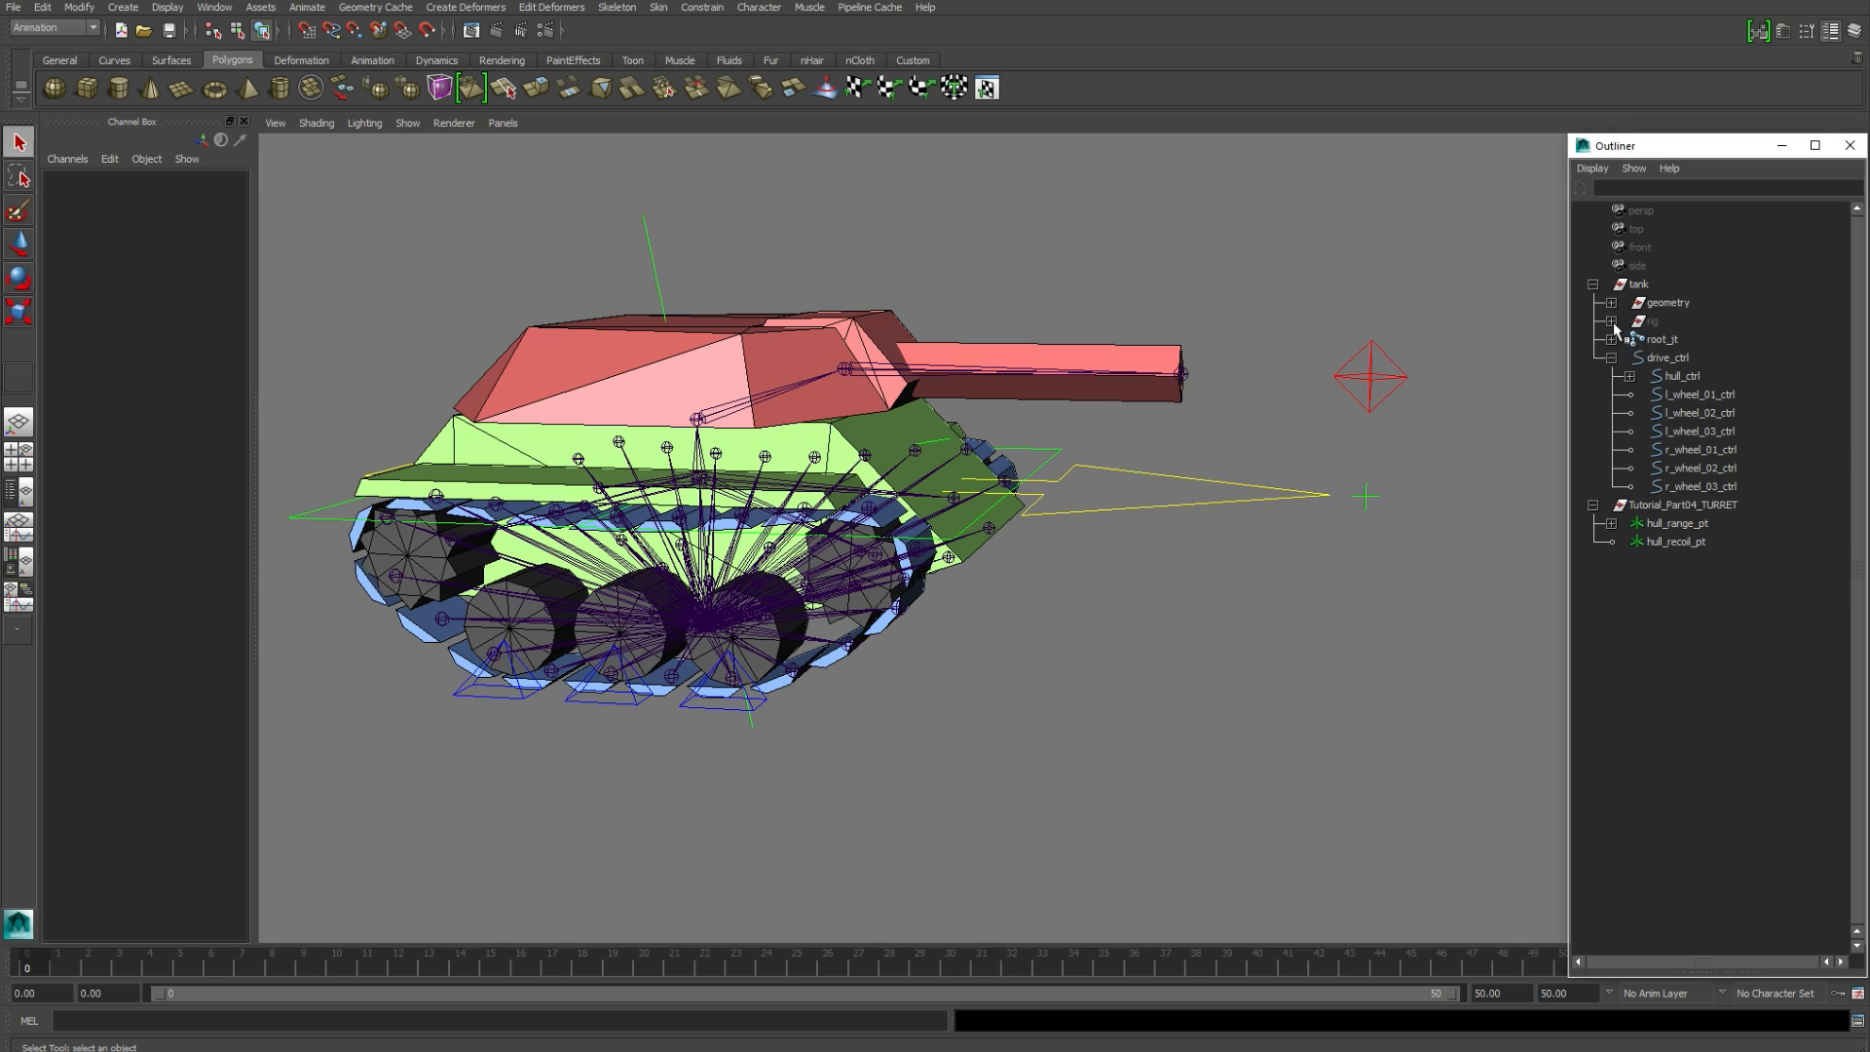
click(1676, 597)
shift+click(1677, 615)
middle_drag(1702, 590, 1710, 400)
click(1611, 321)
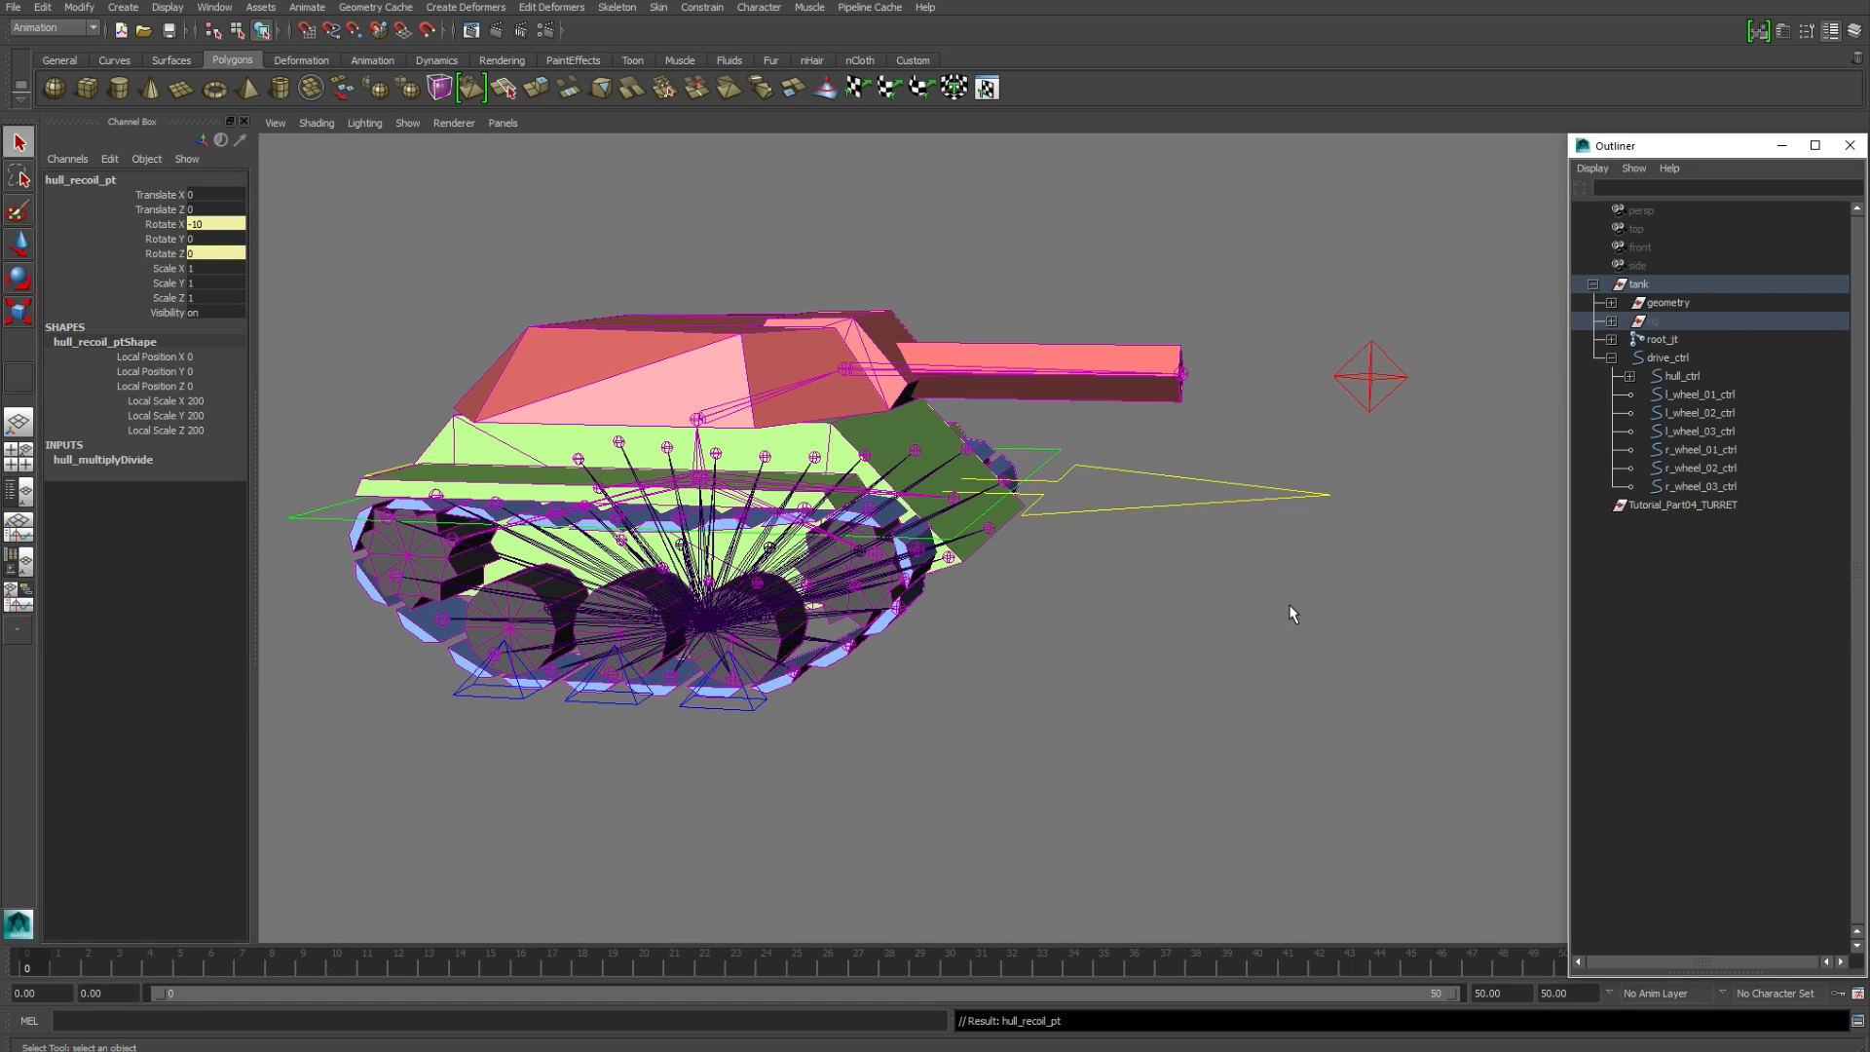
click(1256, 631)
alt+drag(1256, 631, 1307, 399)
click(1306, 398)
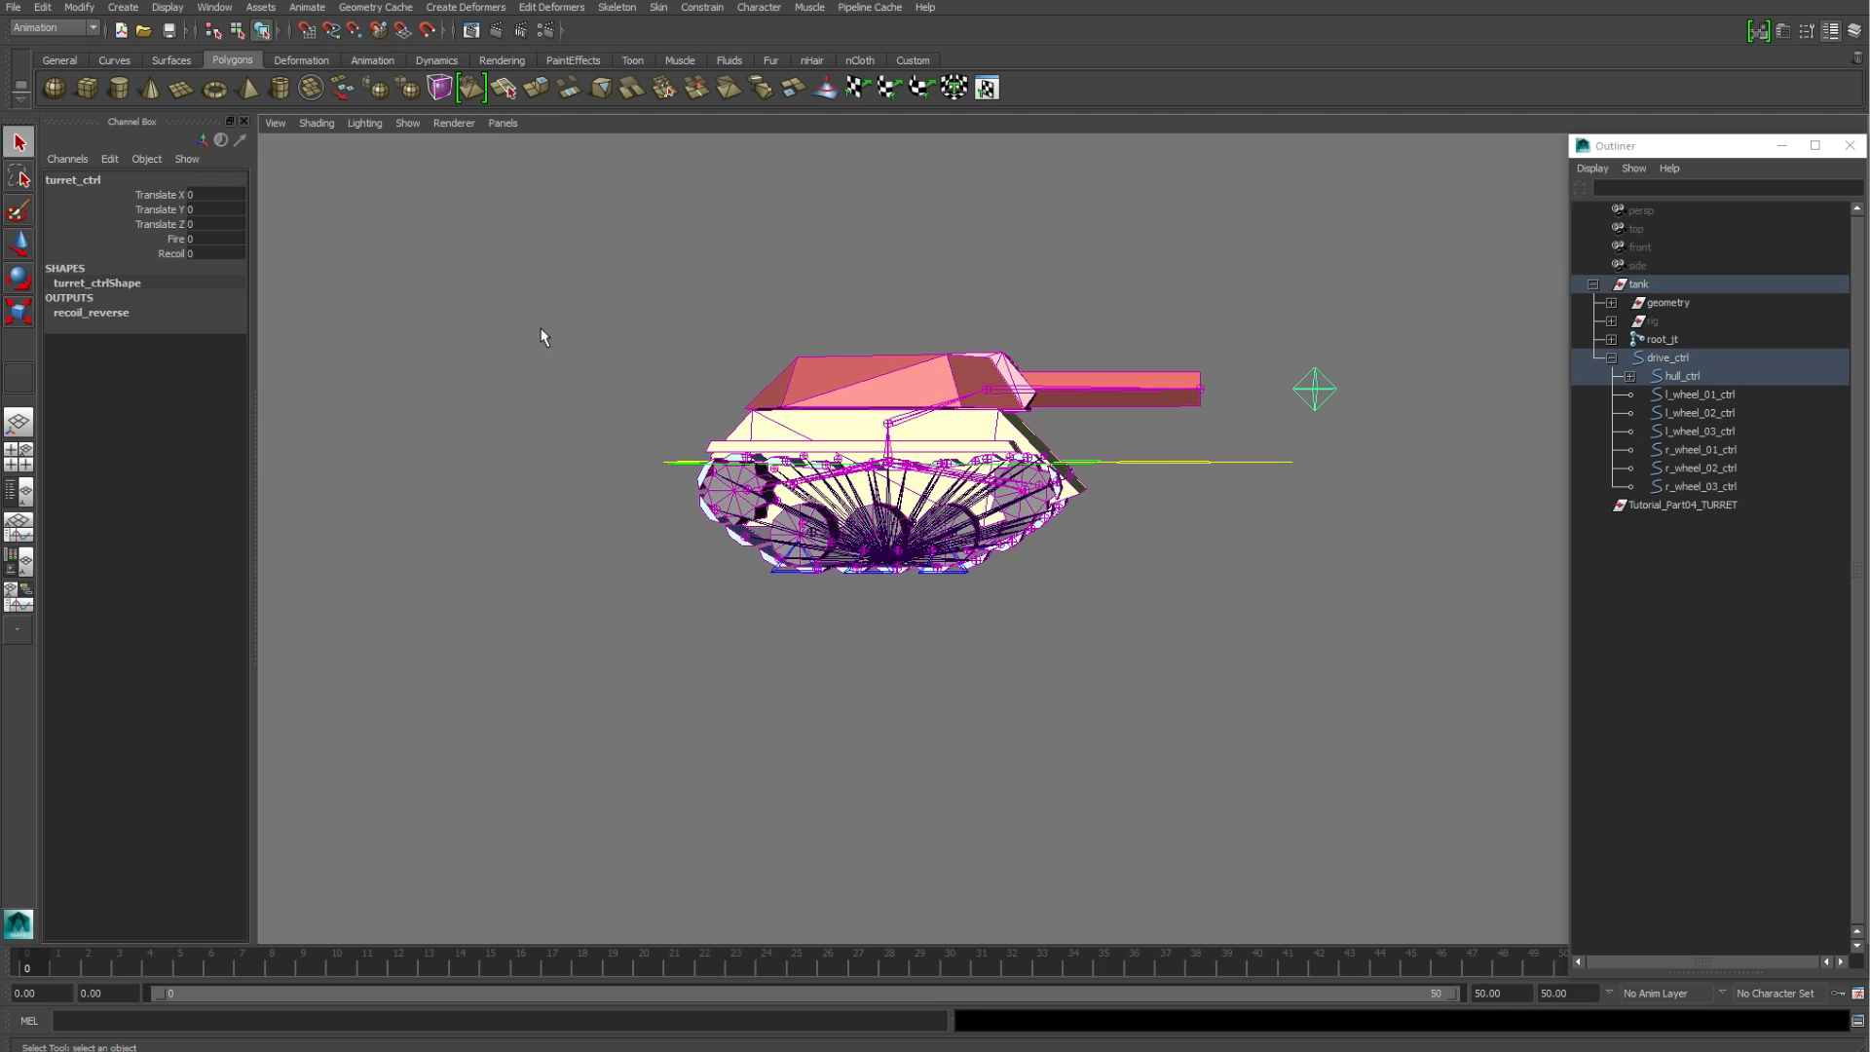
click(654, 430)
scroll(1056, 551, up, 3)
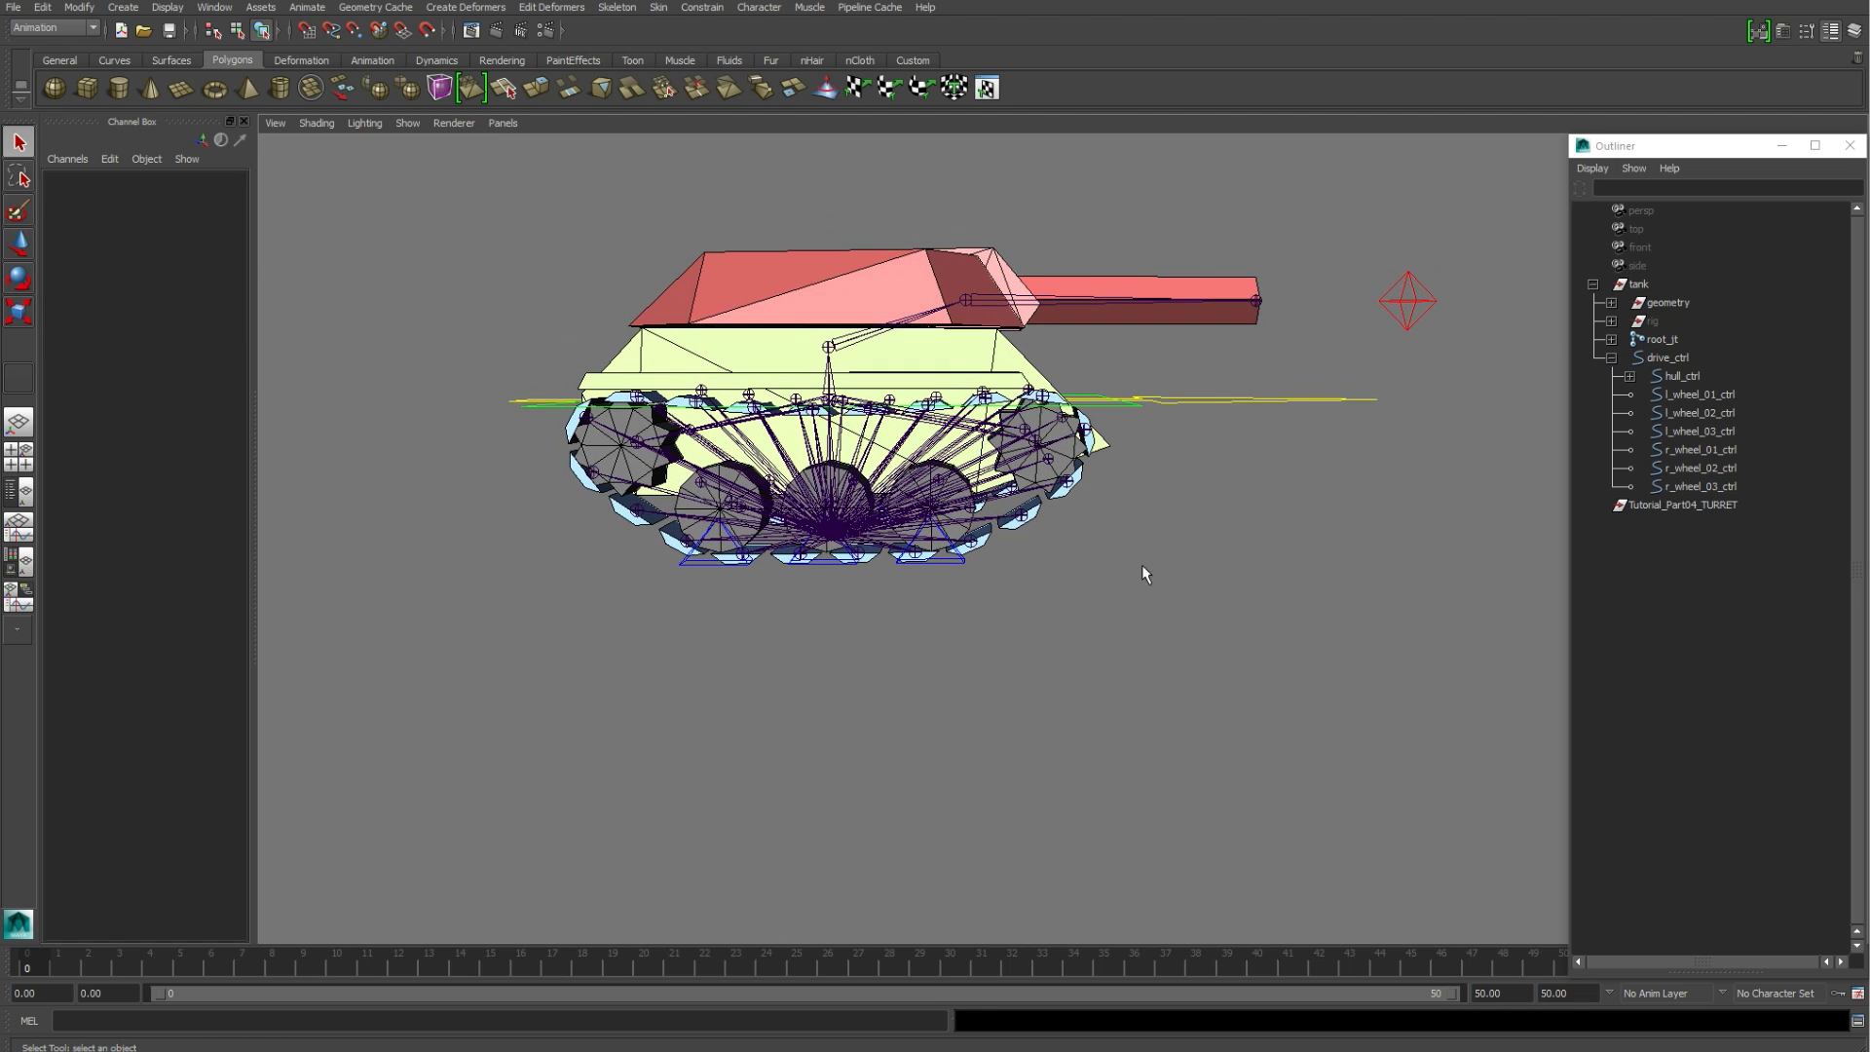
Step: Delete the emptied Tutorial_Part04_TURRET group
alt+middle_drag(1155, 563, 1186, 593)
scroll(1159, 564, up, 3)
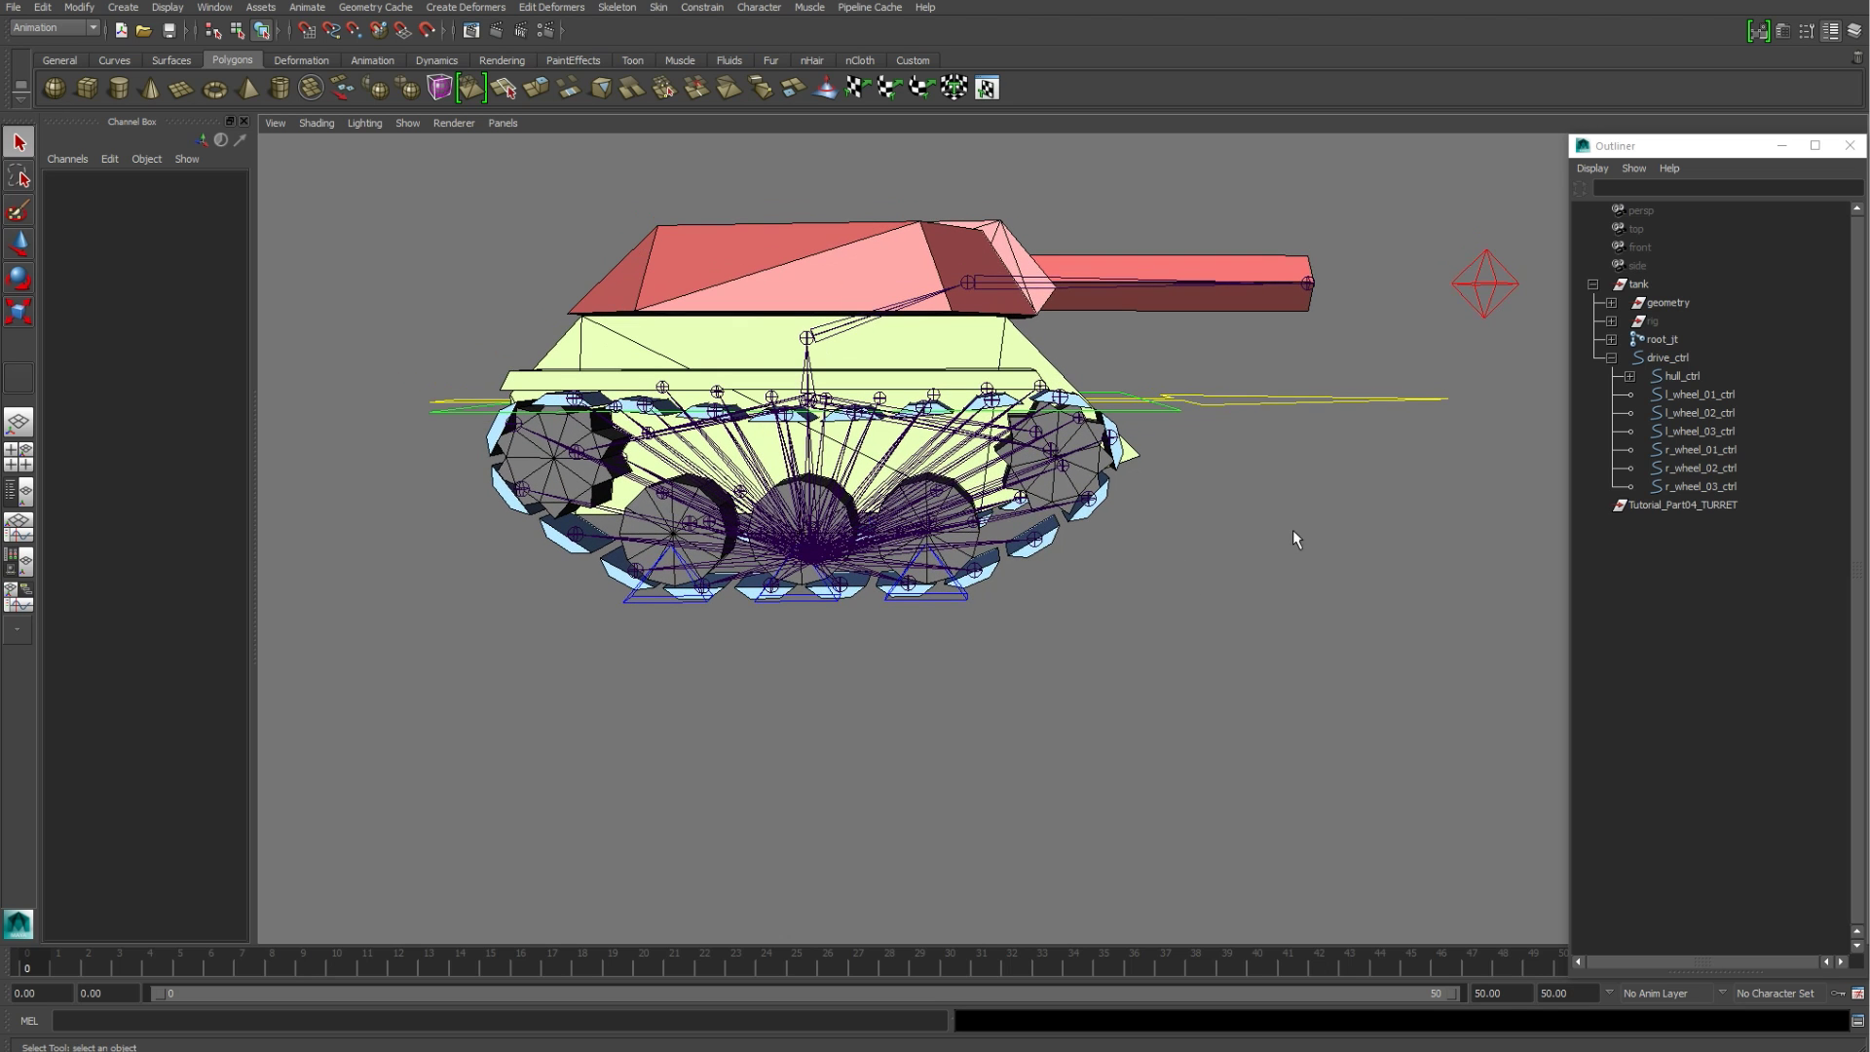
click(1677, 505)
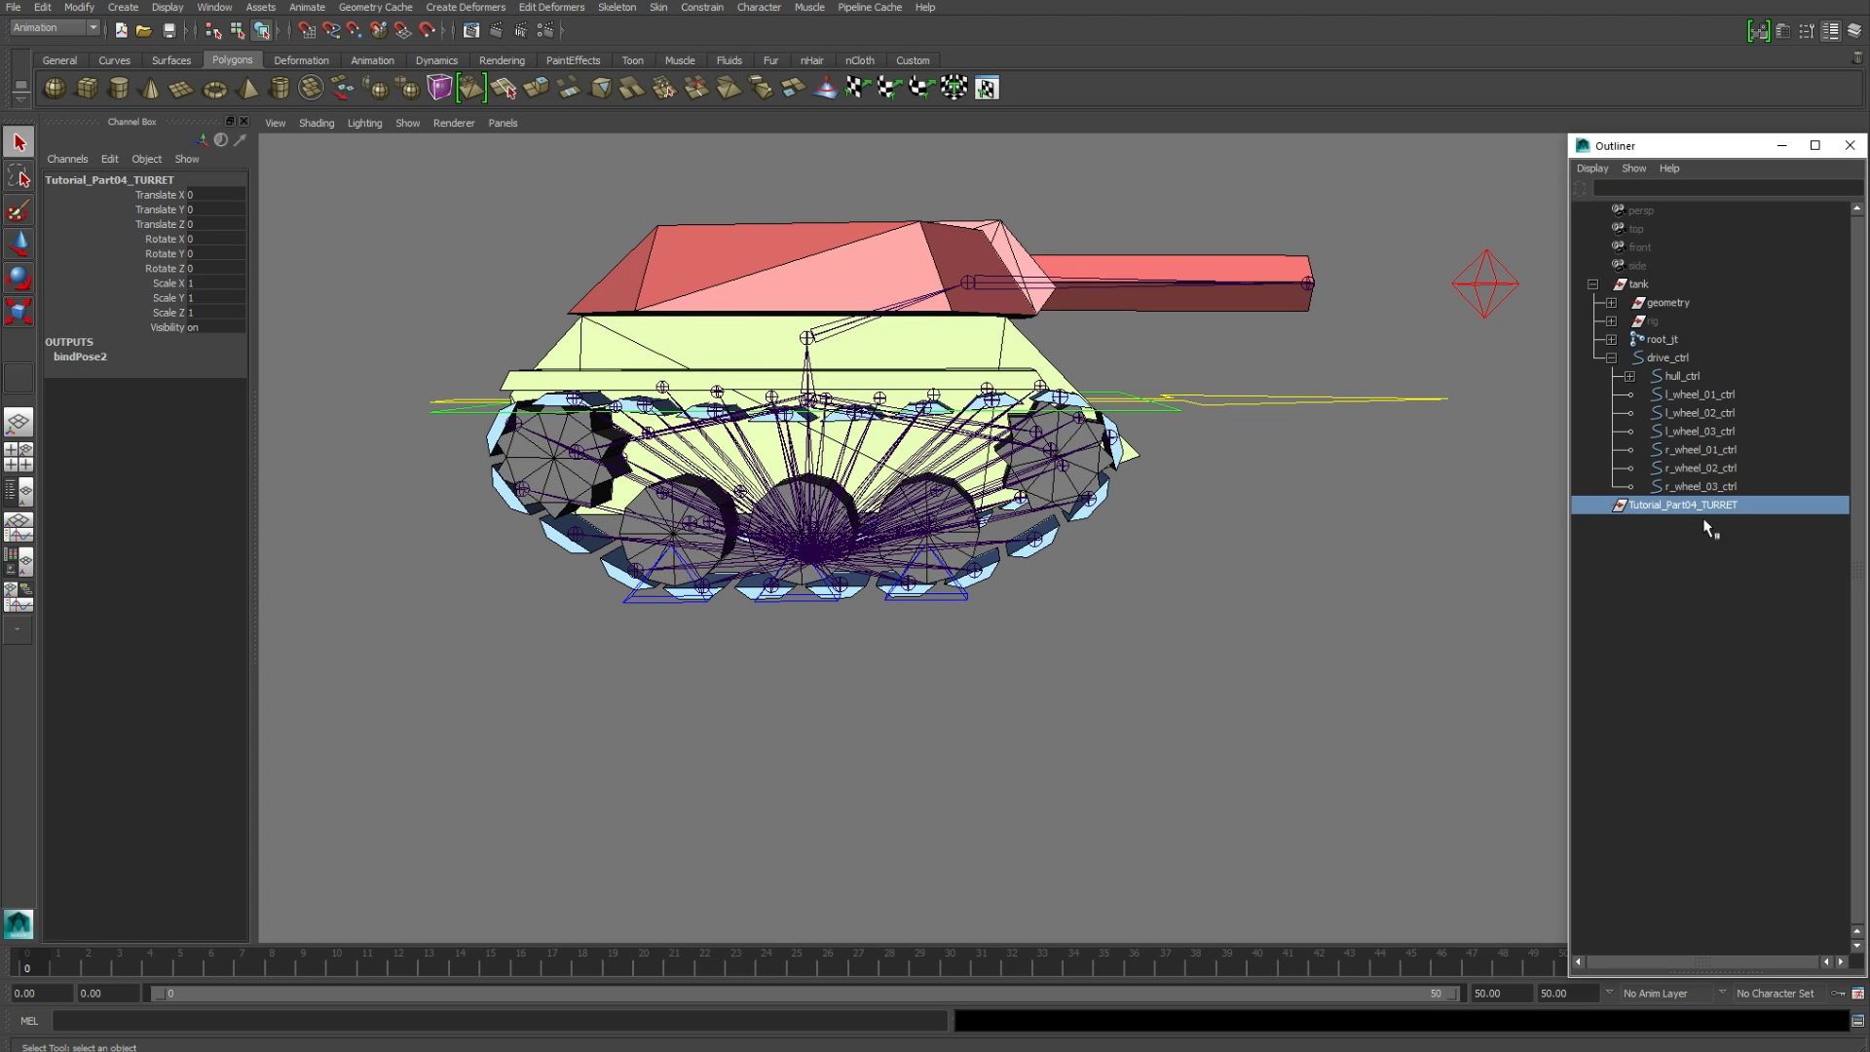
click(1663, 555)
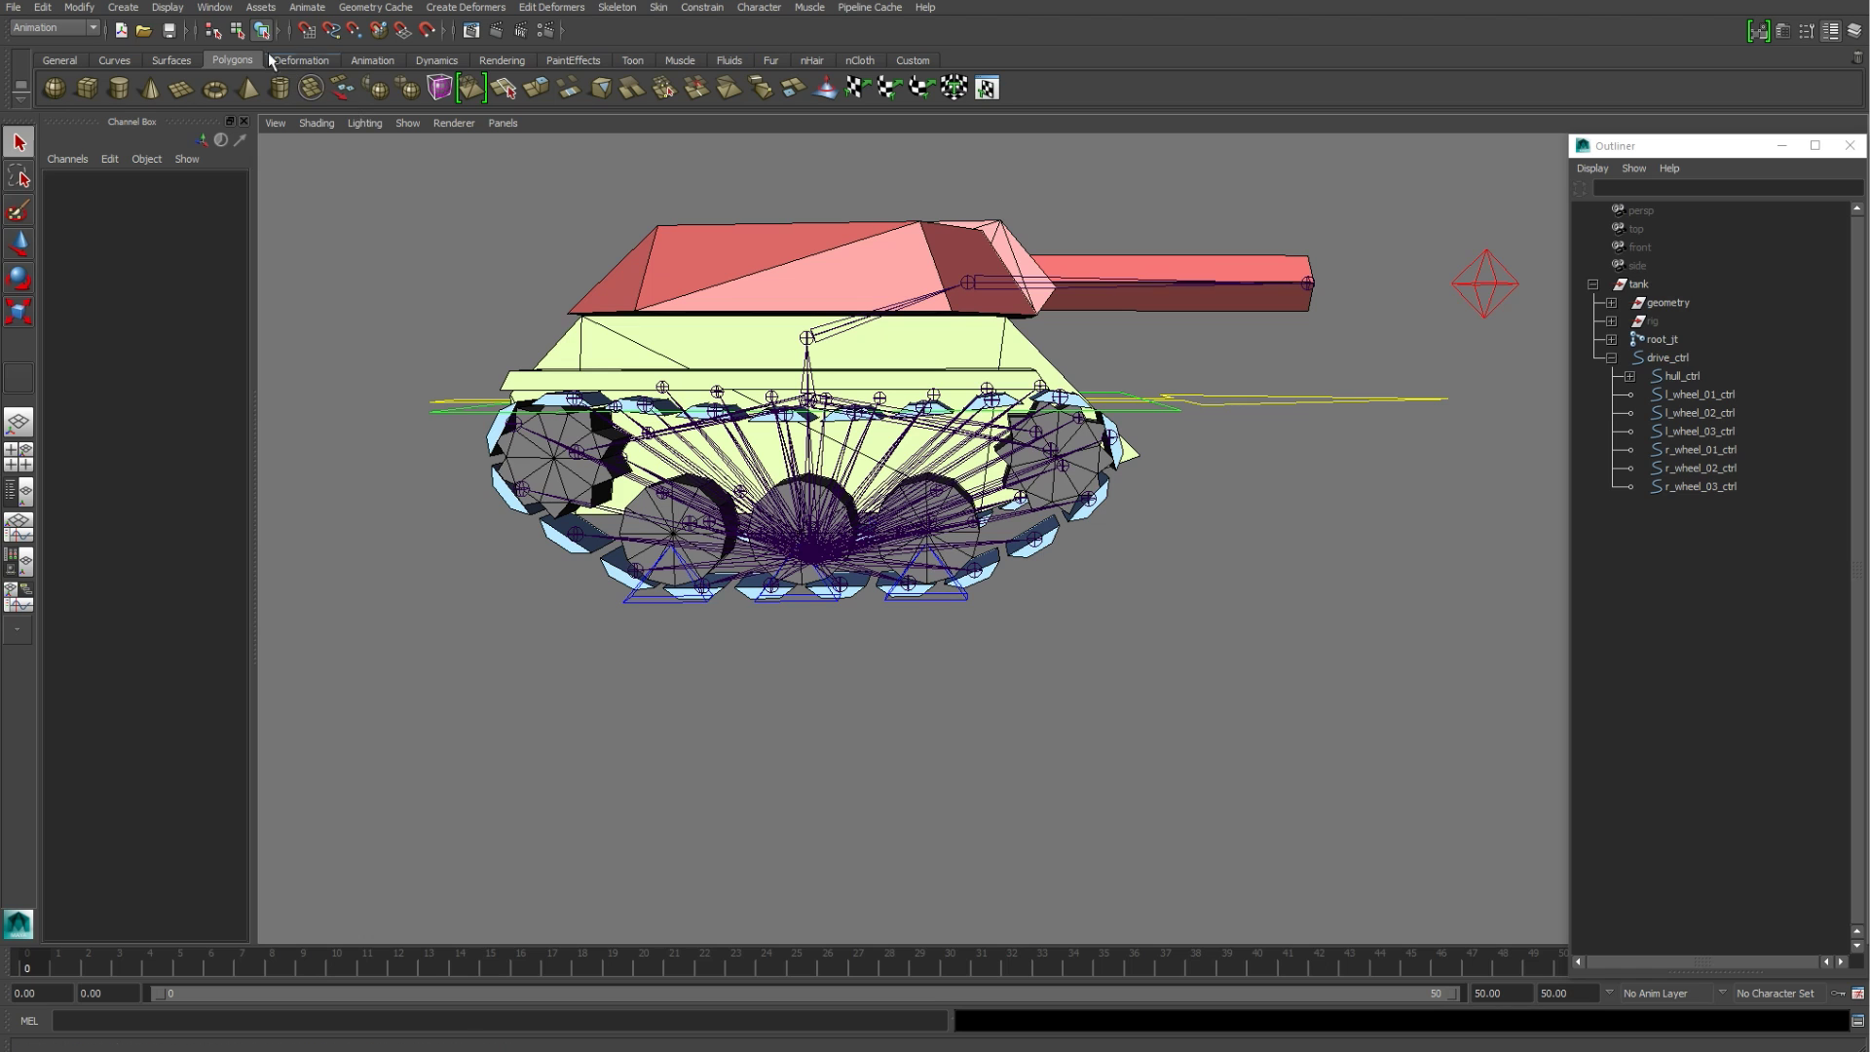
Step: Open Set Driven Key and load turret_ctrl as the driver with its Fire attribute
click(306, 6)
mouse_move(393, 107)
click(533, 103)
drag(208, 491, 277, 370)
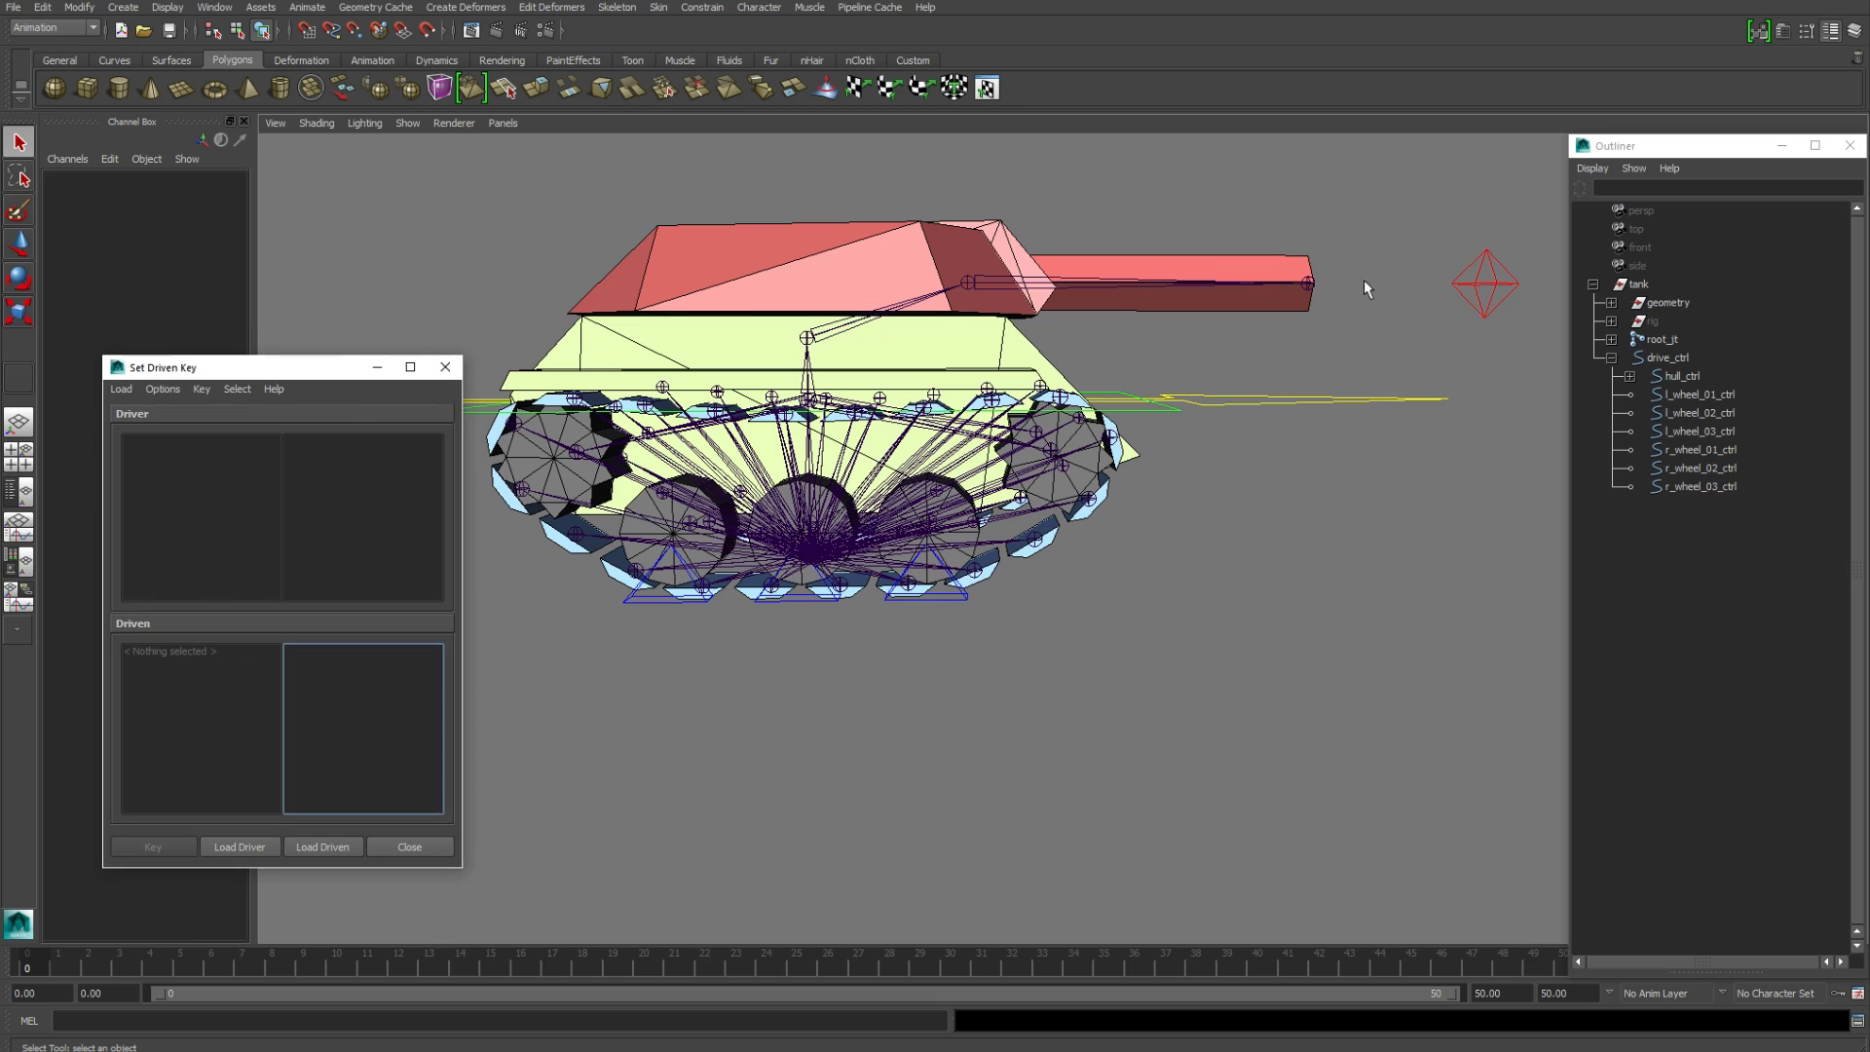
click(1513, 300)
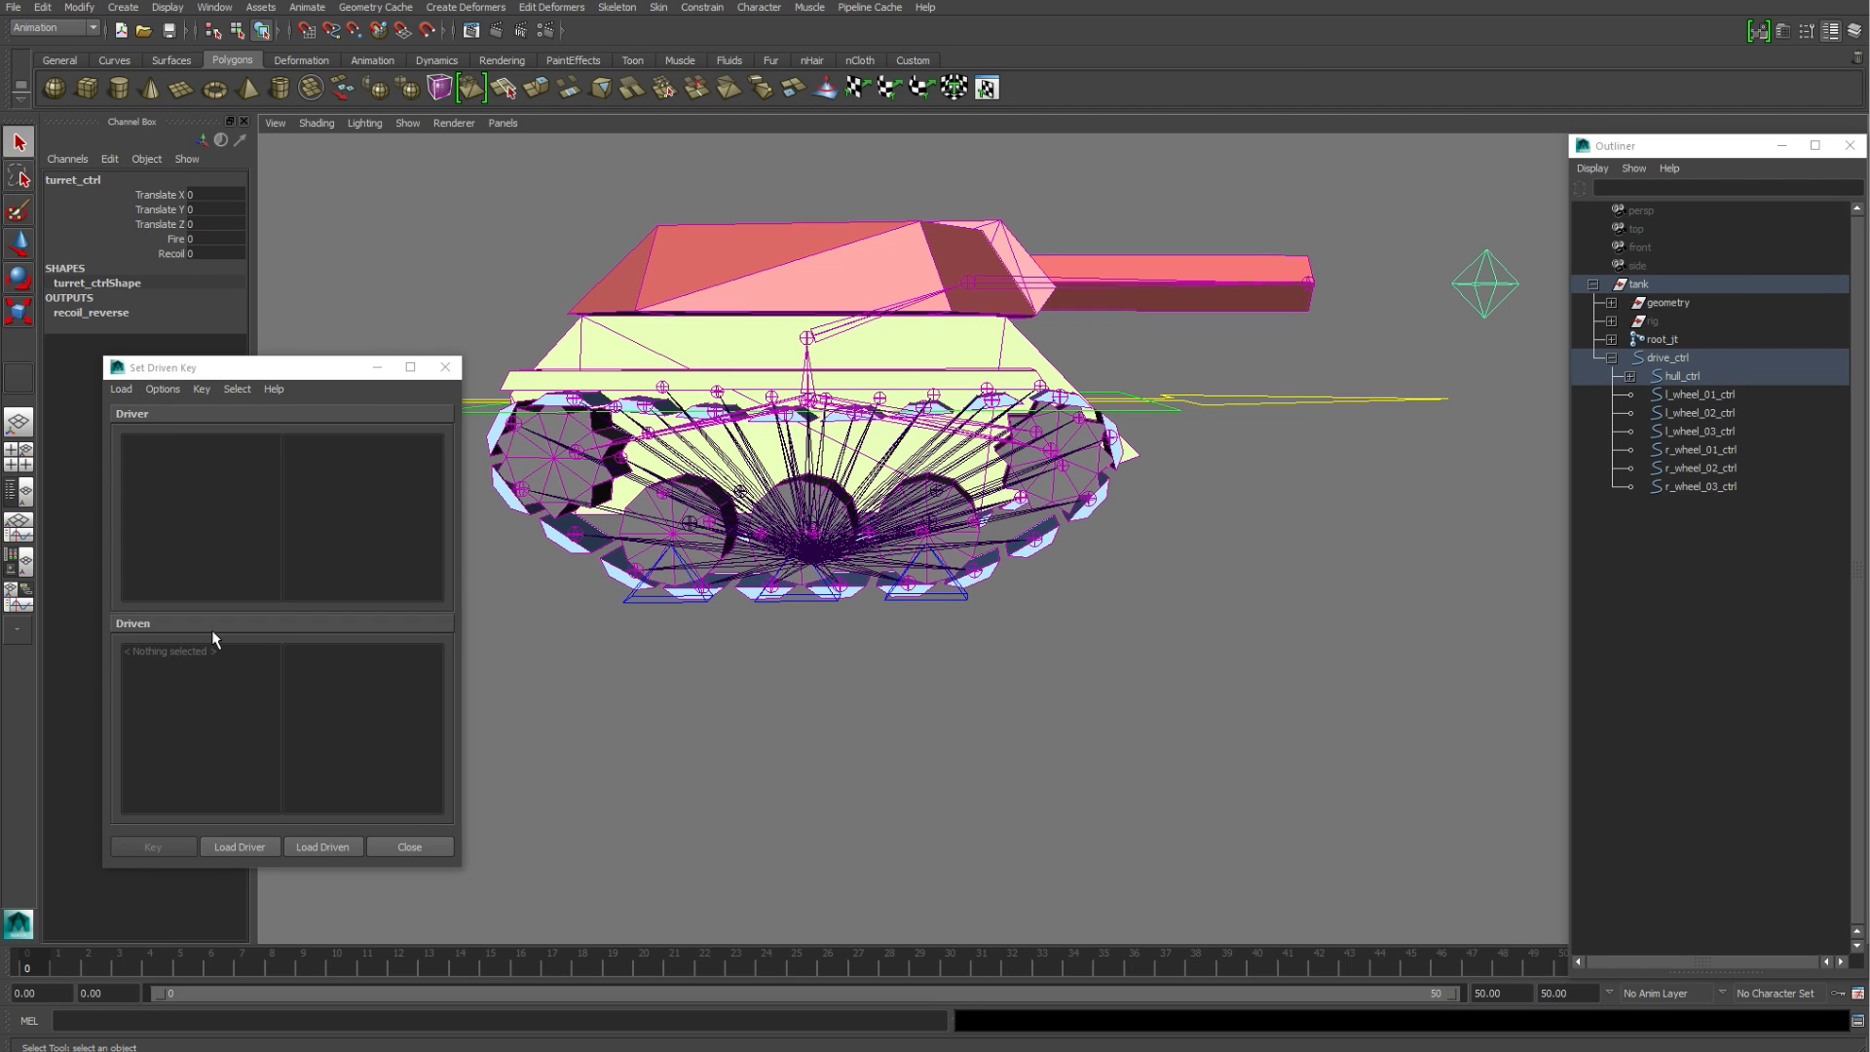
click(241, 846)
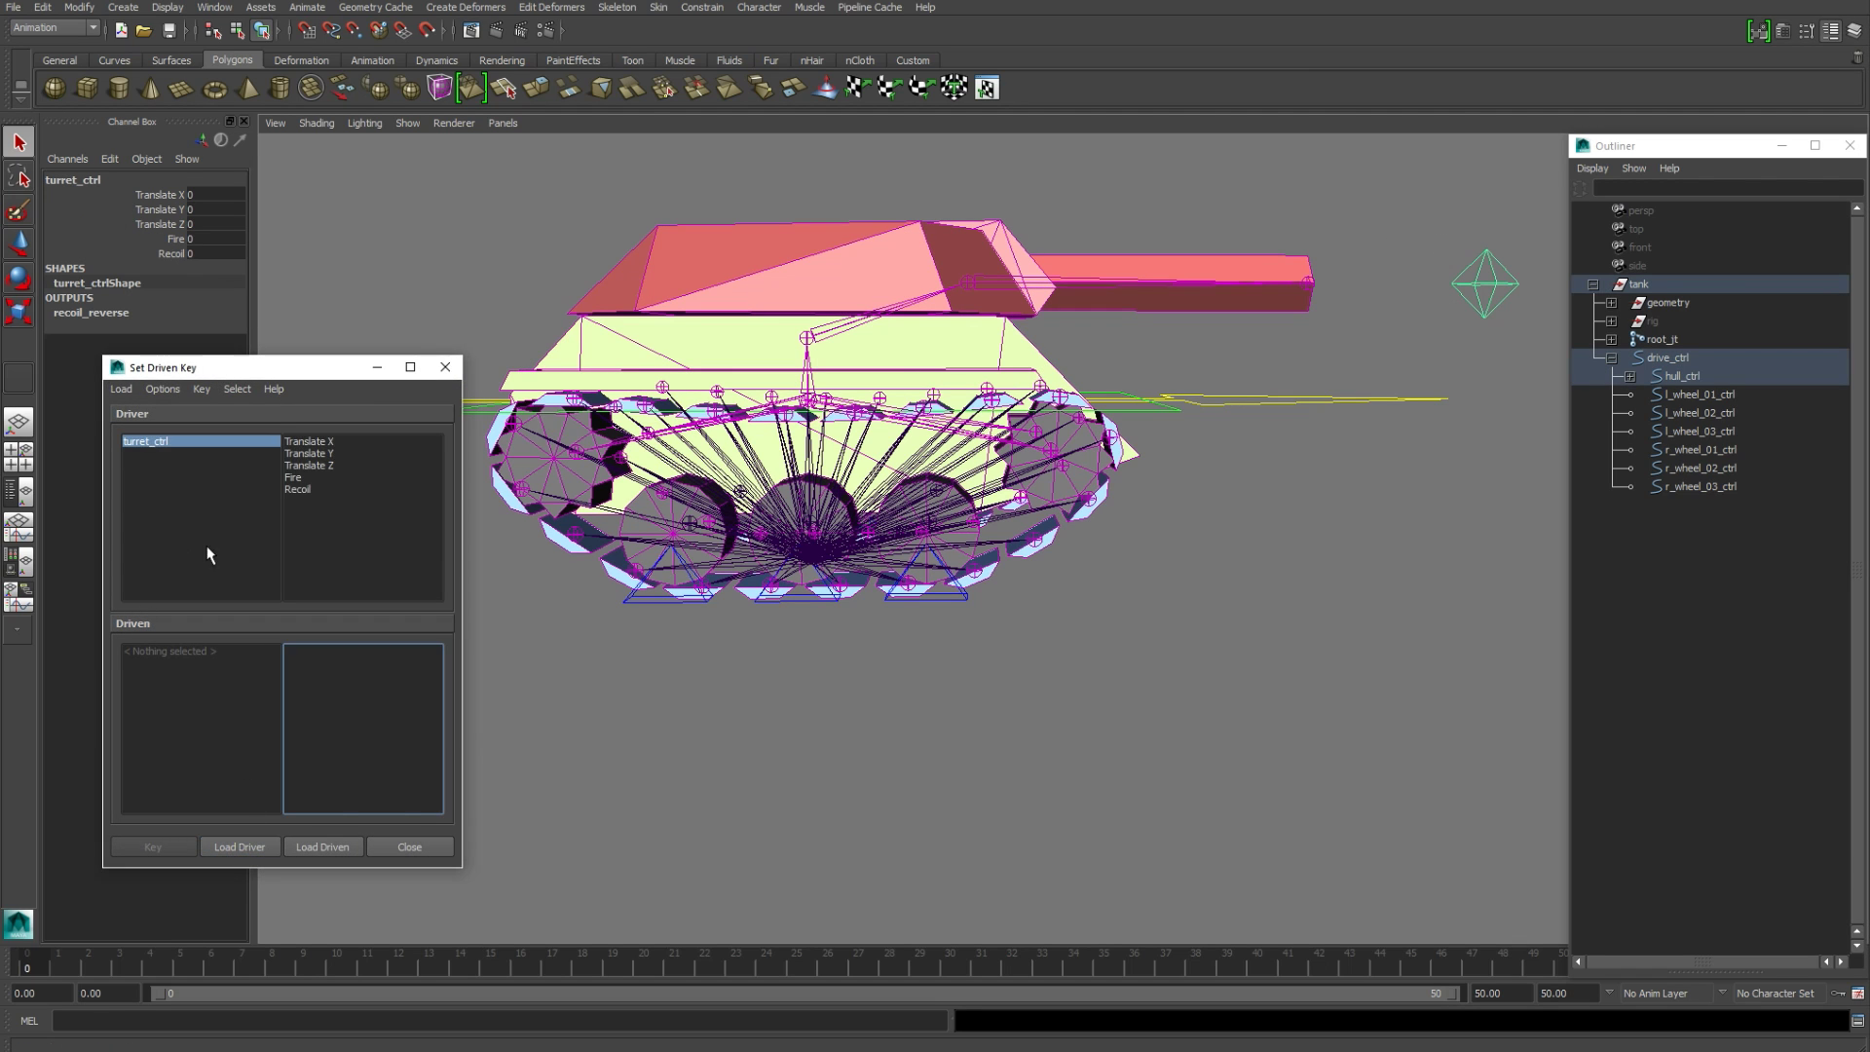
click(295, 478)
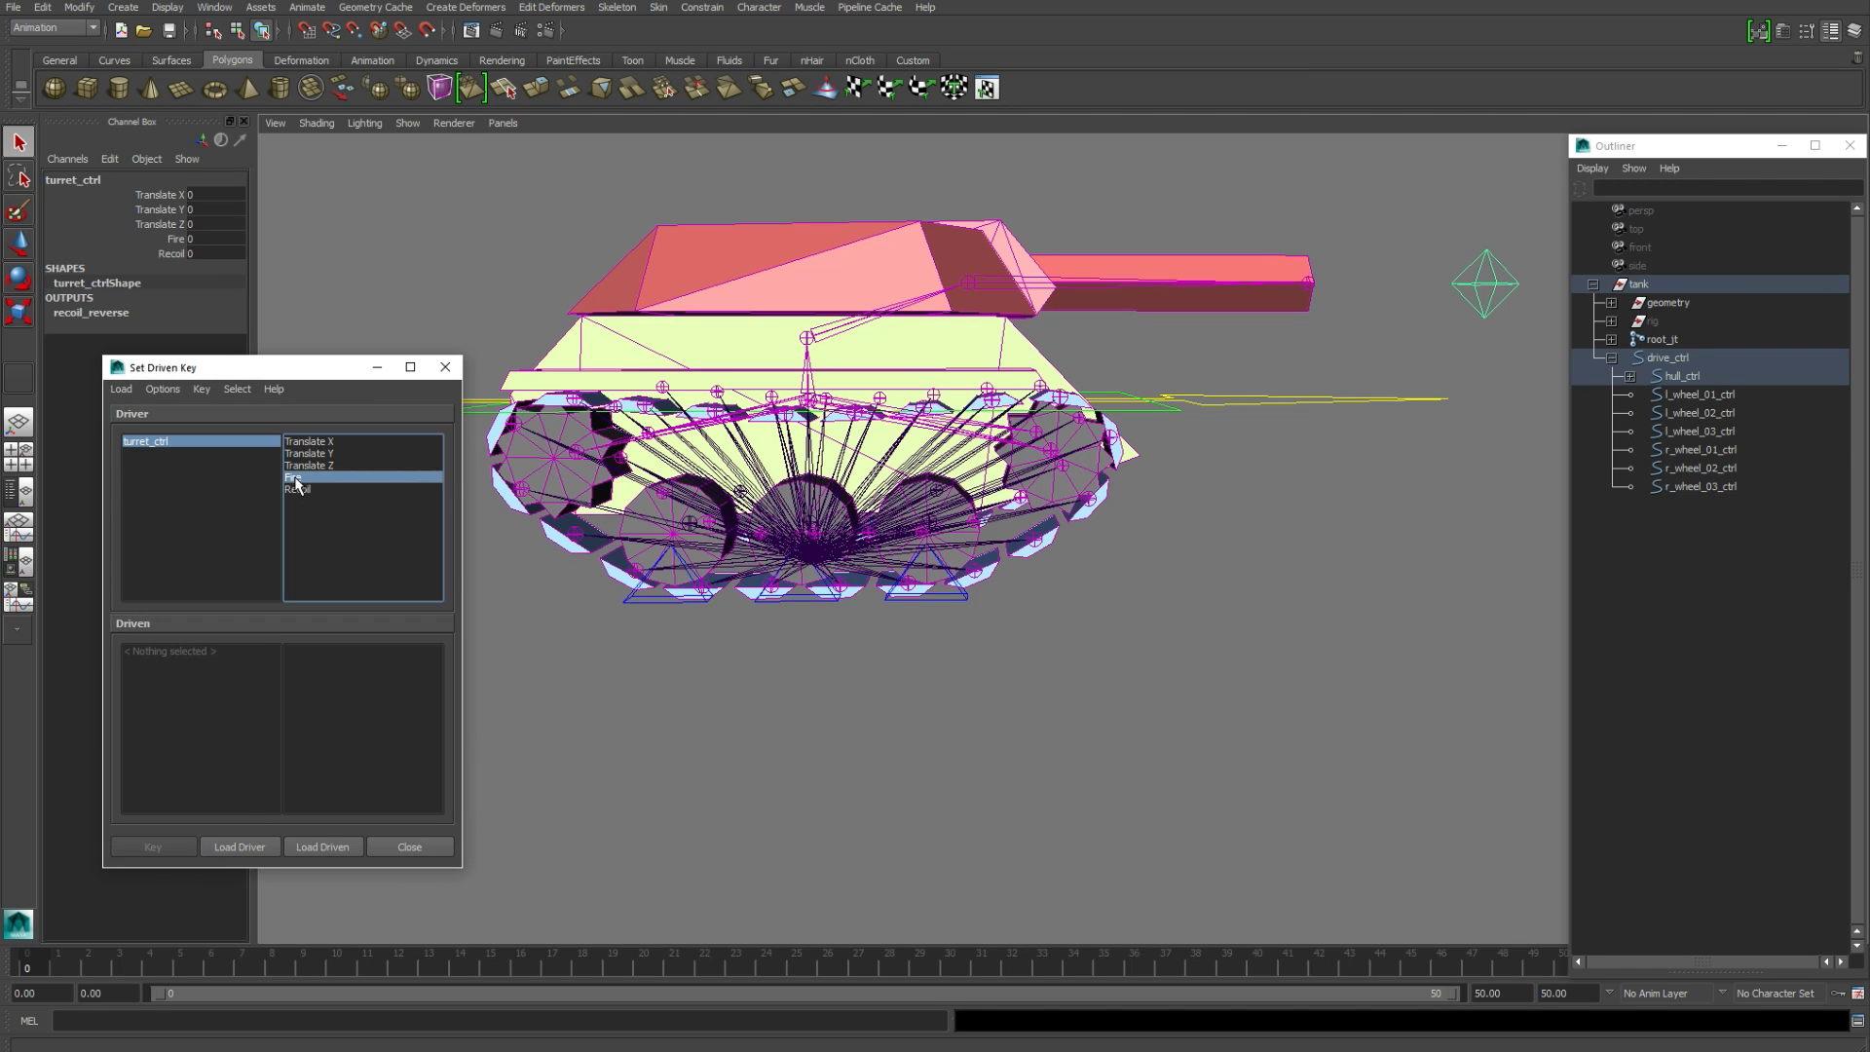
Step: Load barrel_jt as the driven object and key its Translate Z against Fire at 0
click(1308, 283)
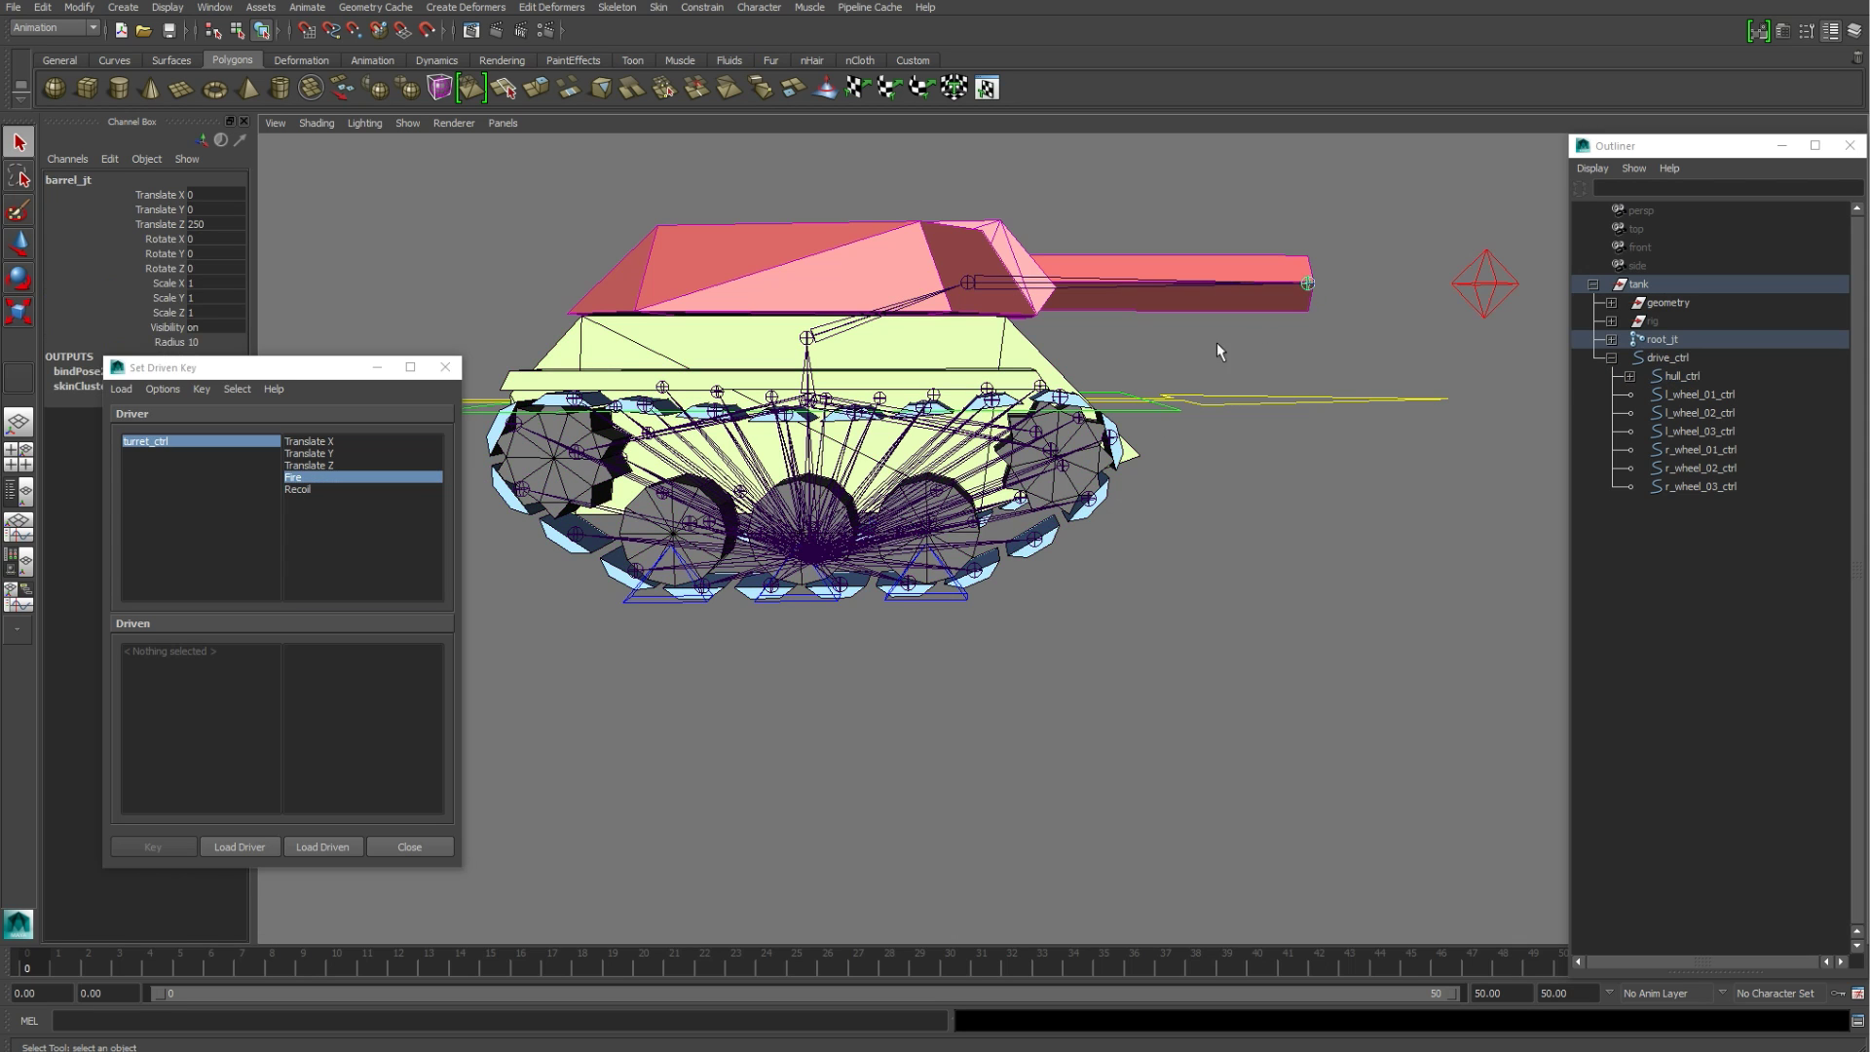
click(321, 845)
click(311, 688)
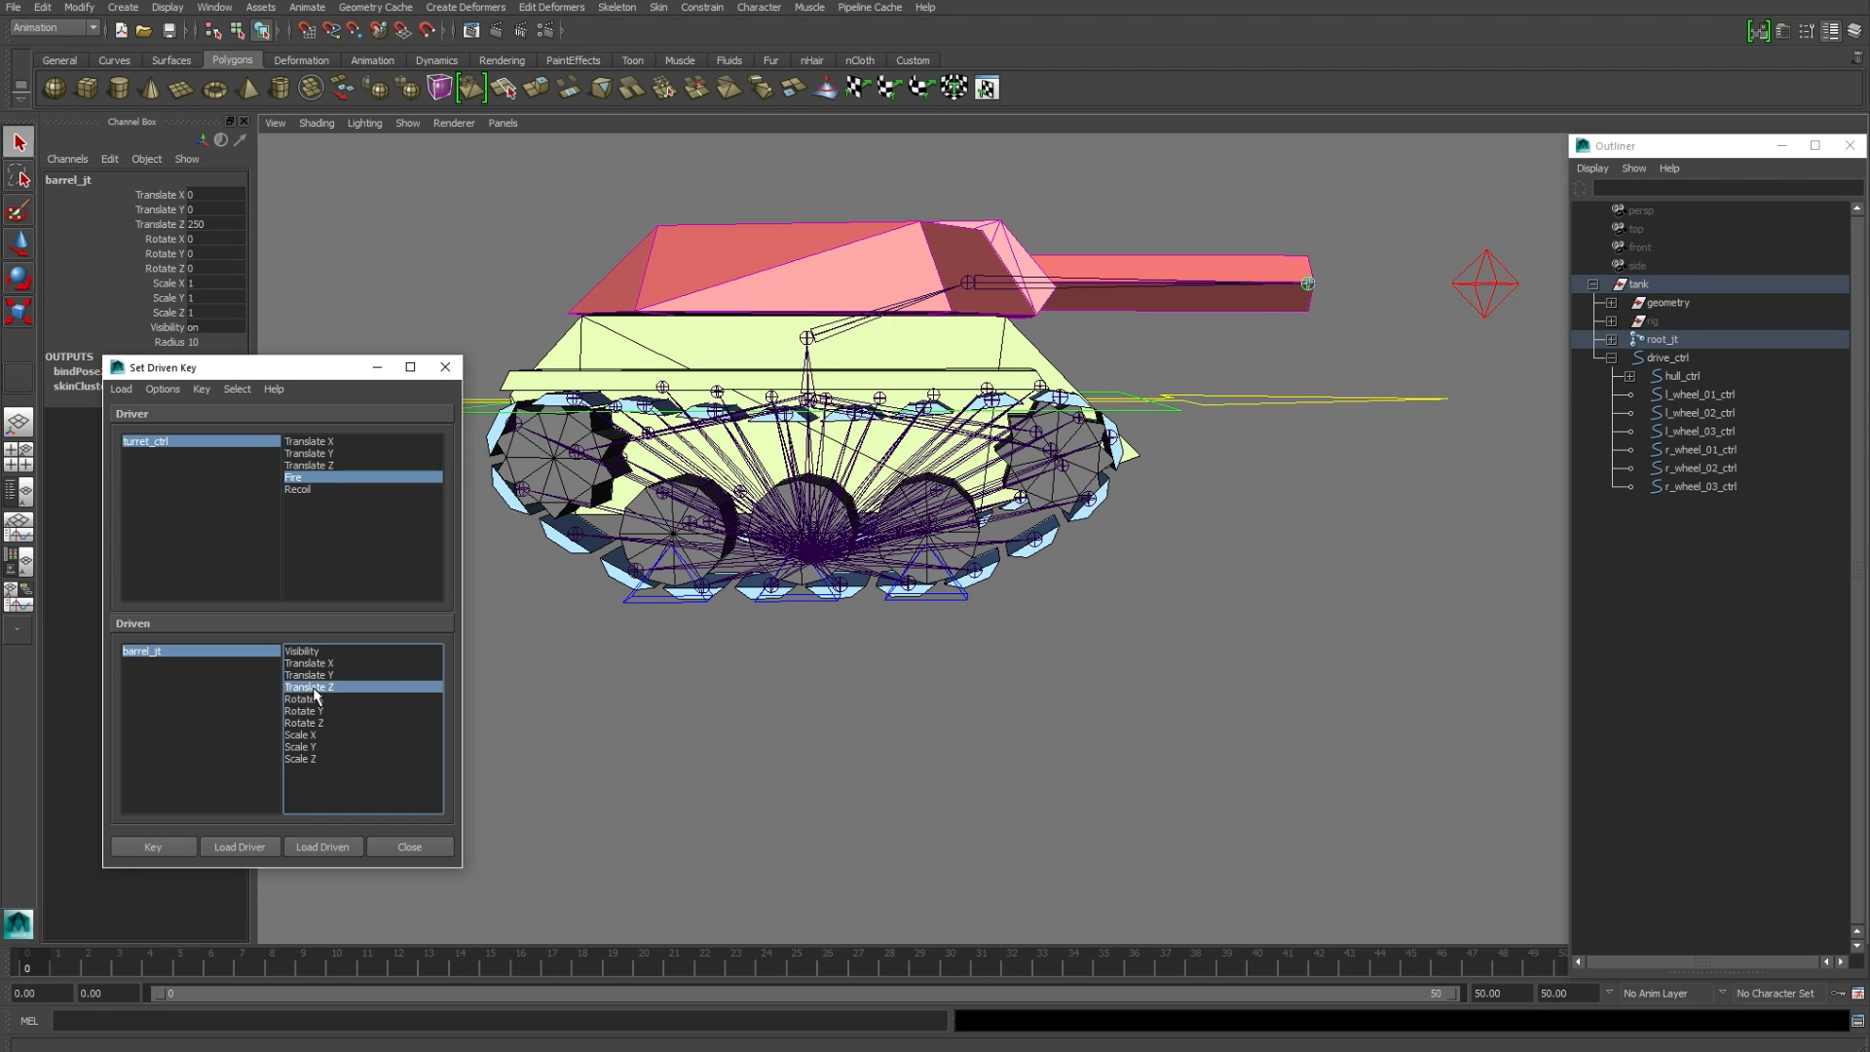
click(1310, 278)
key(w)
click(153, 846)
Step: Set turret_ctrl's Fire to 50 and key barrel_jt's Translate Z against it
click(1497, 313)
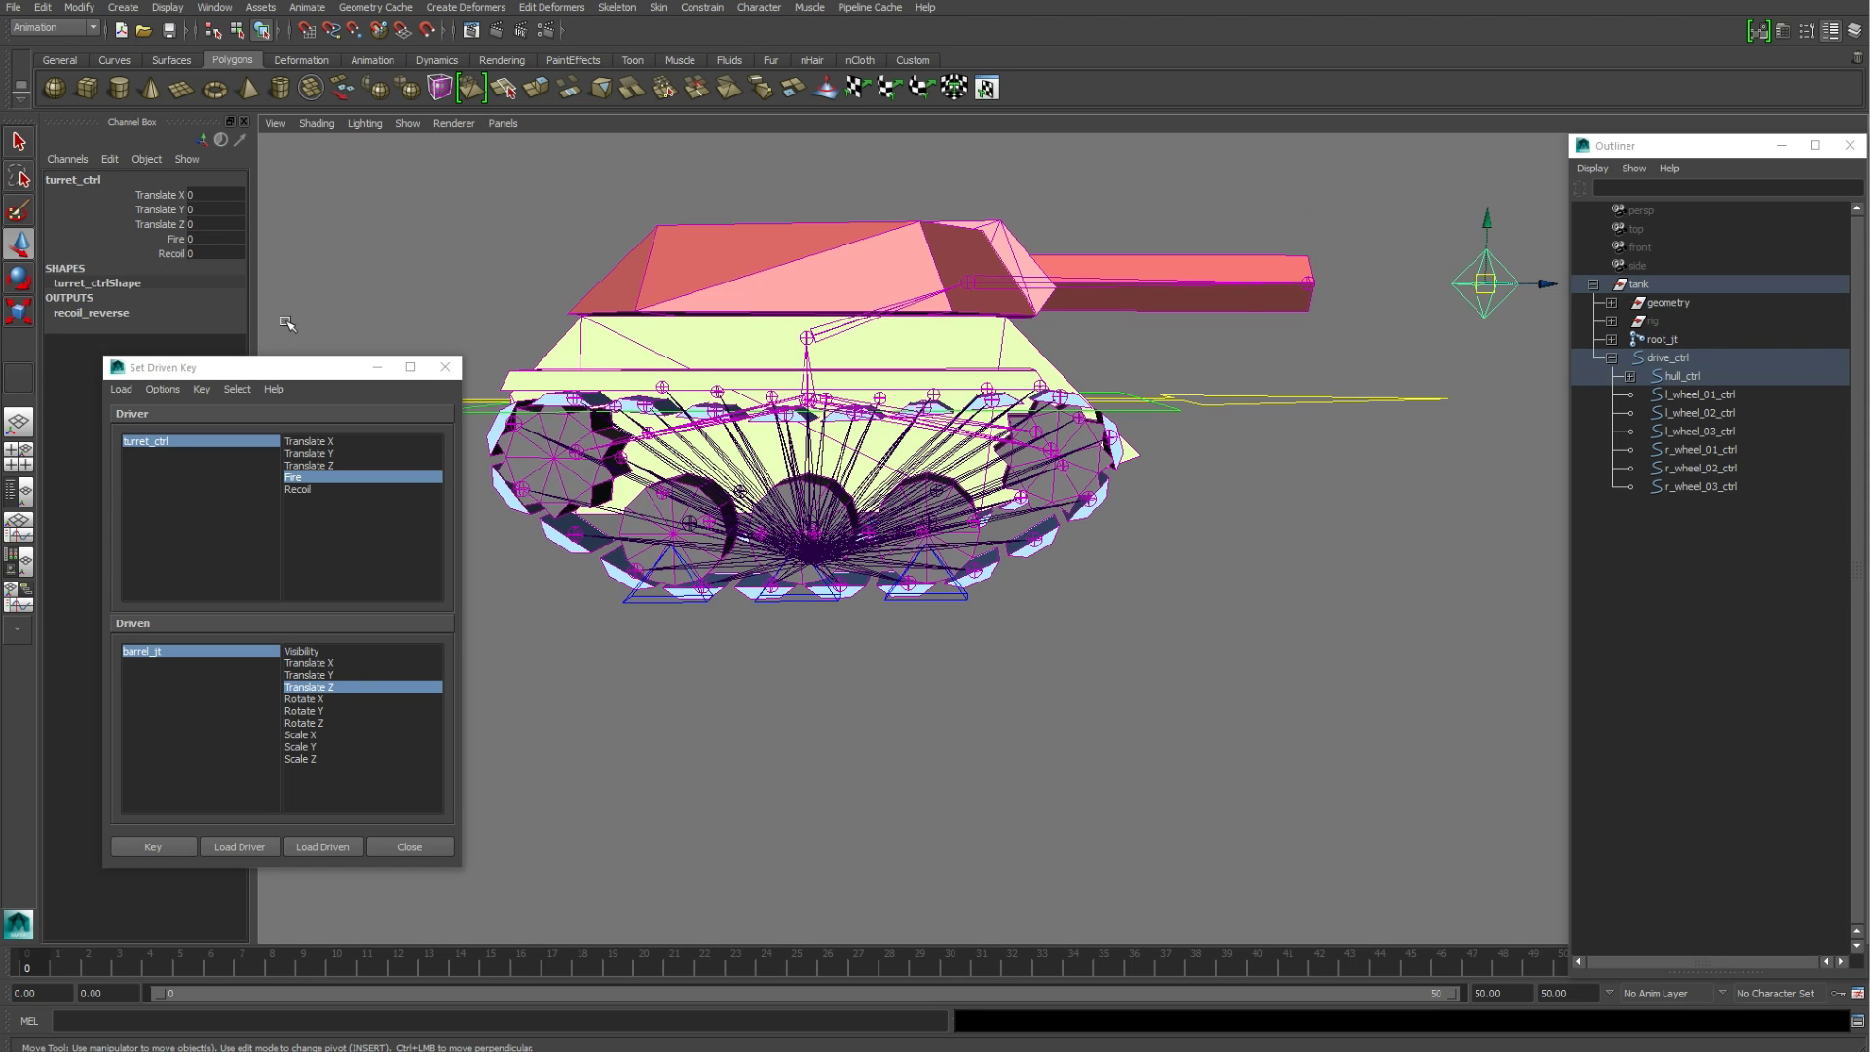
click(217, 239)
text(50)
key(Return)
click(144, 846)
click(139, 846)
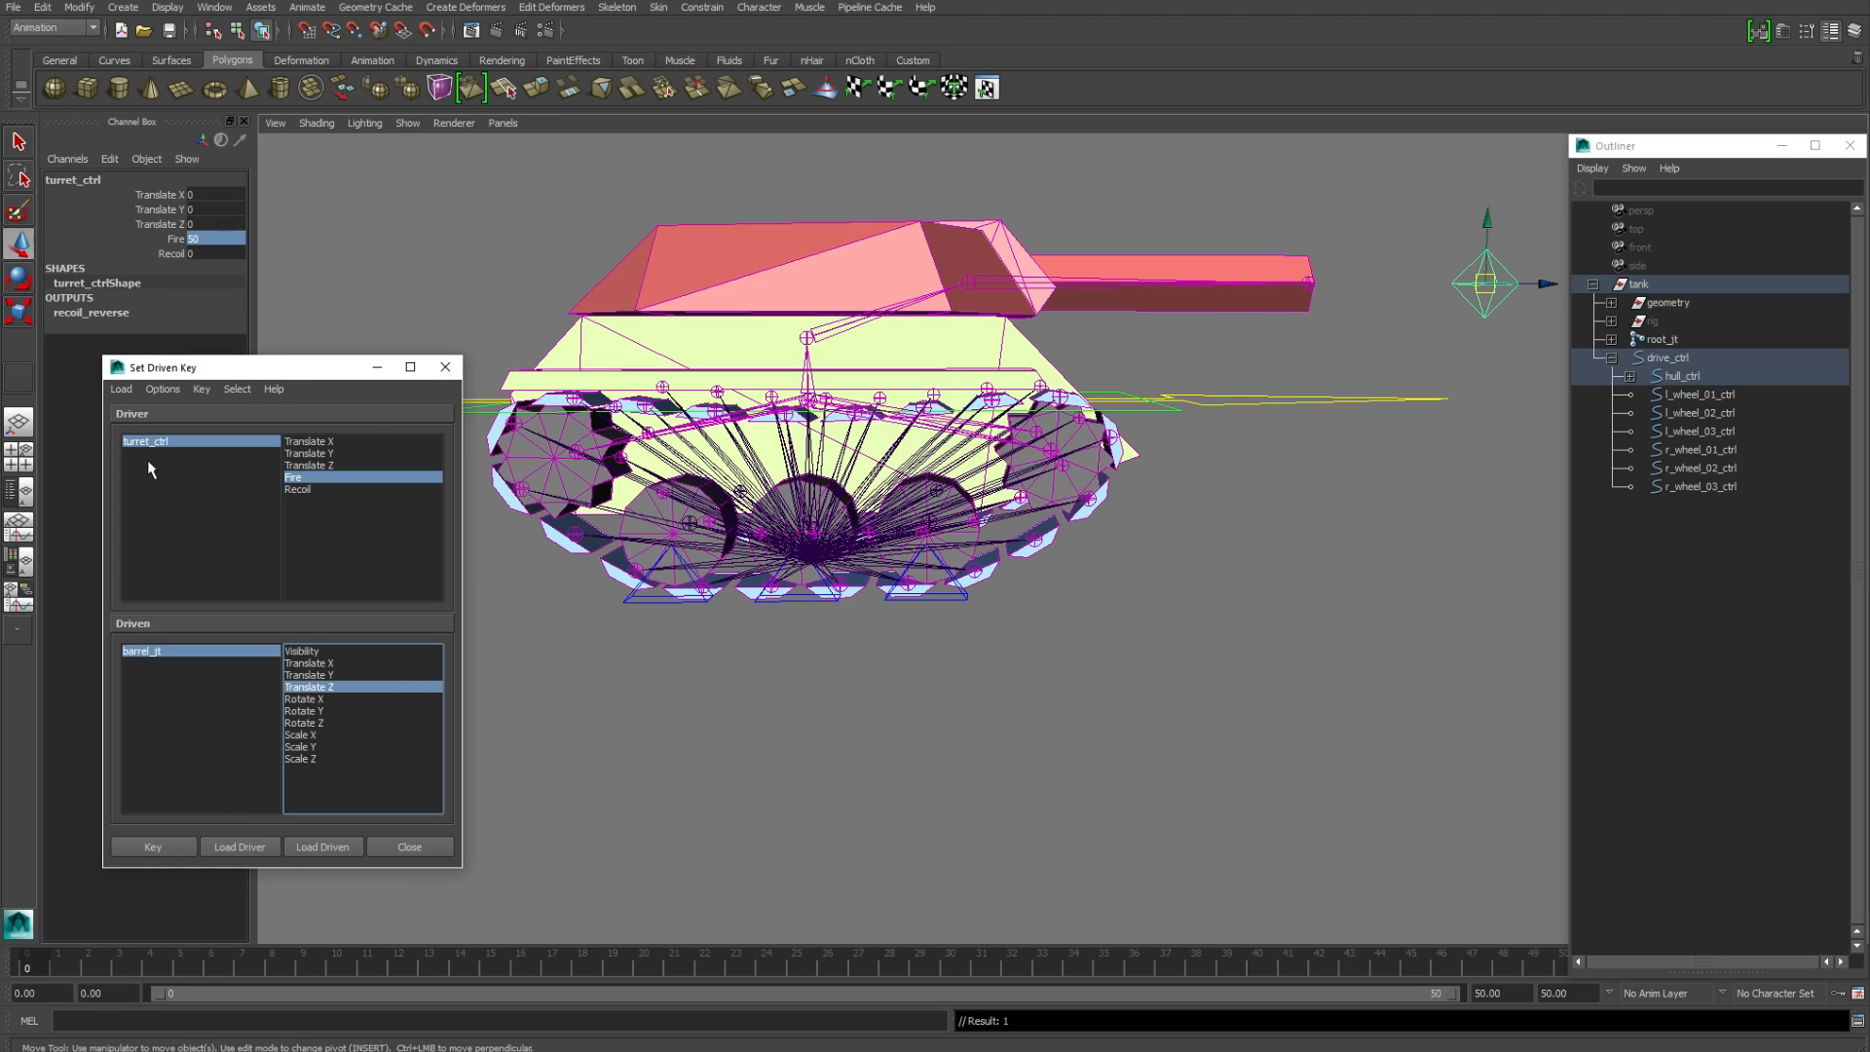
Step: Load turret_ctrl as the driven object and key its Recoil against Fire at 50 and at 0
click(331, 846)
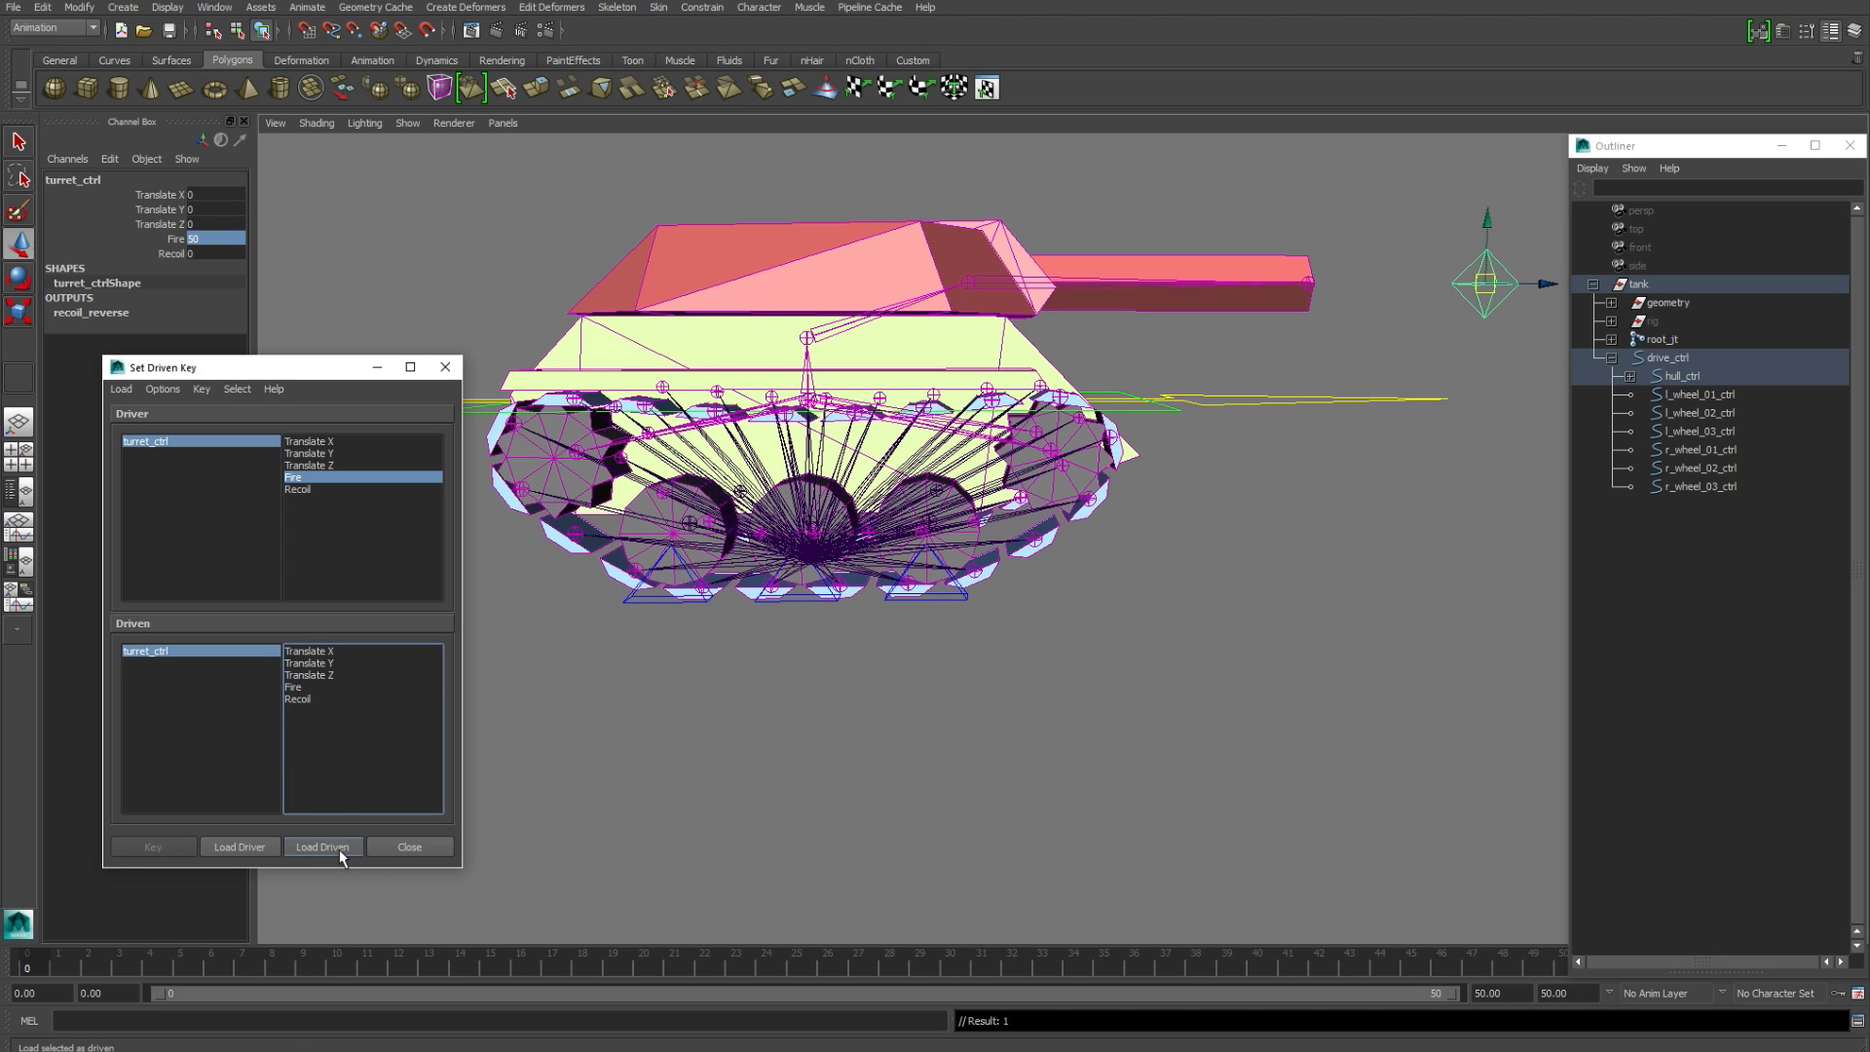
click(298, 700)
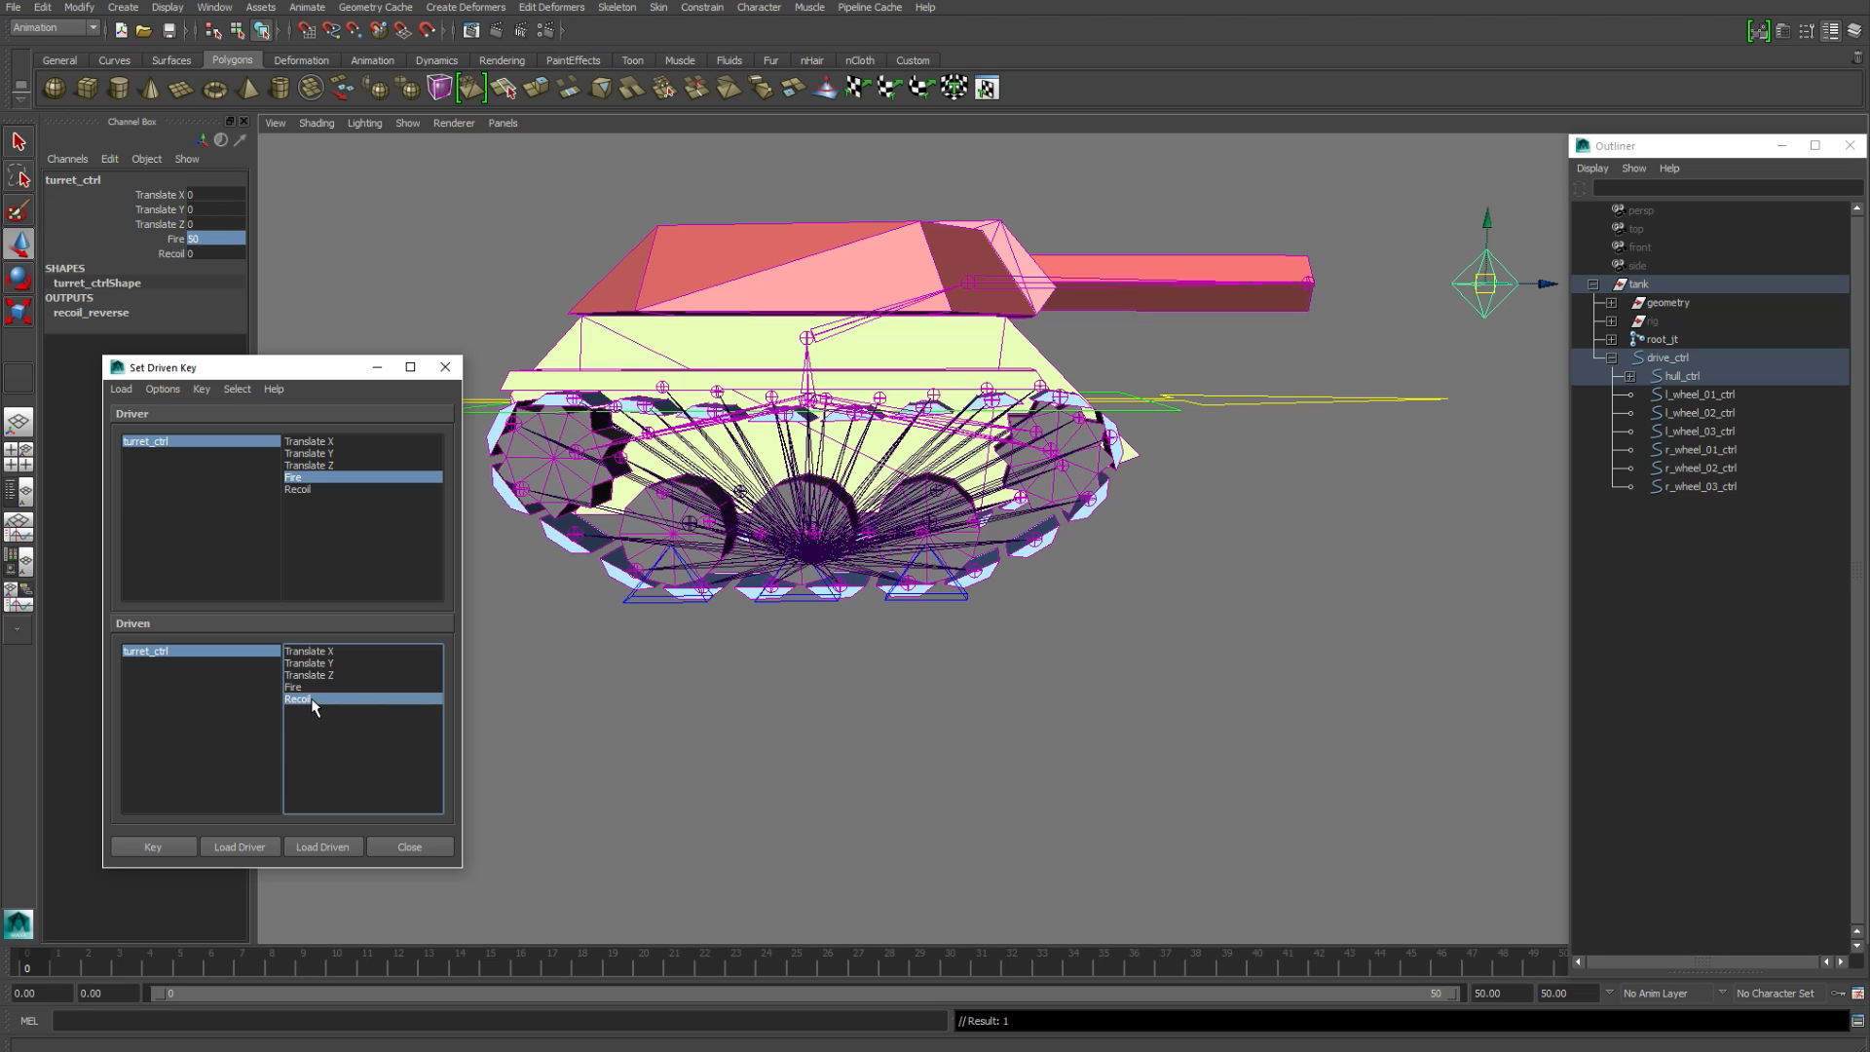
click(145, 848)
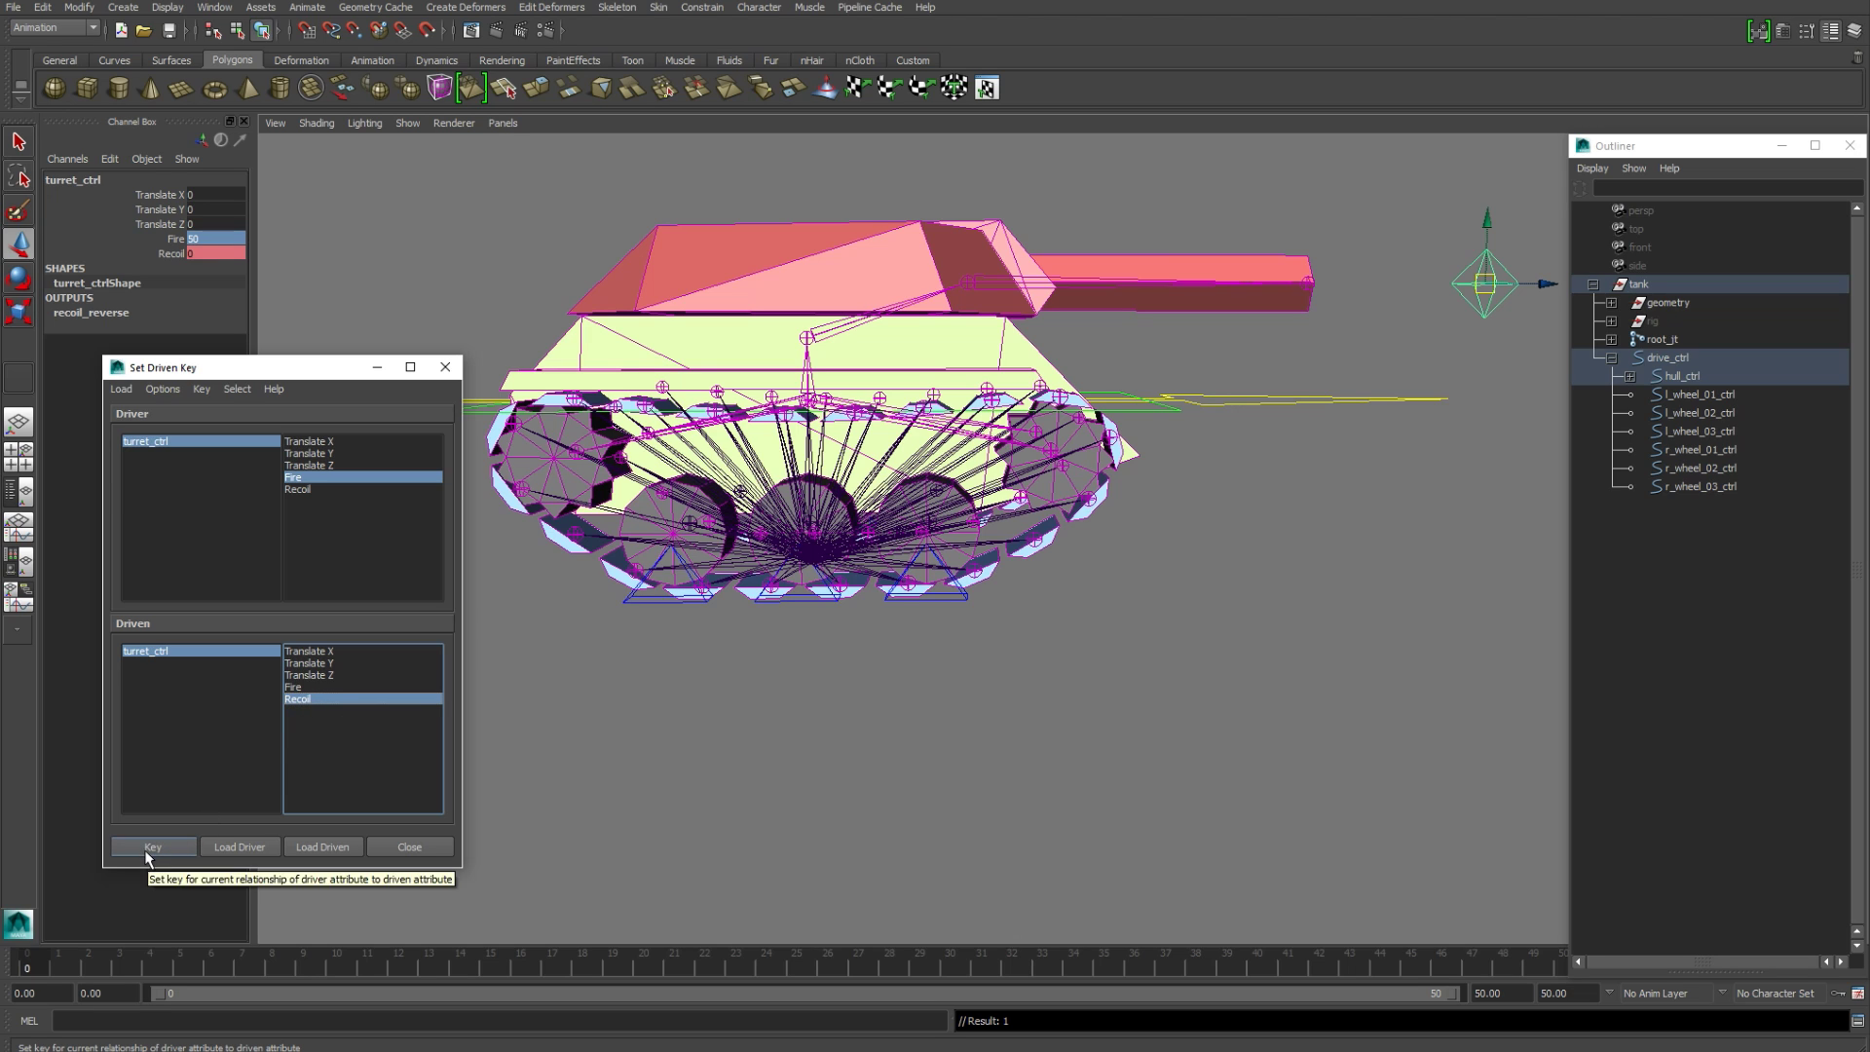
click(210, 240)
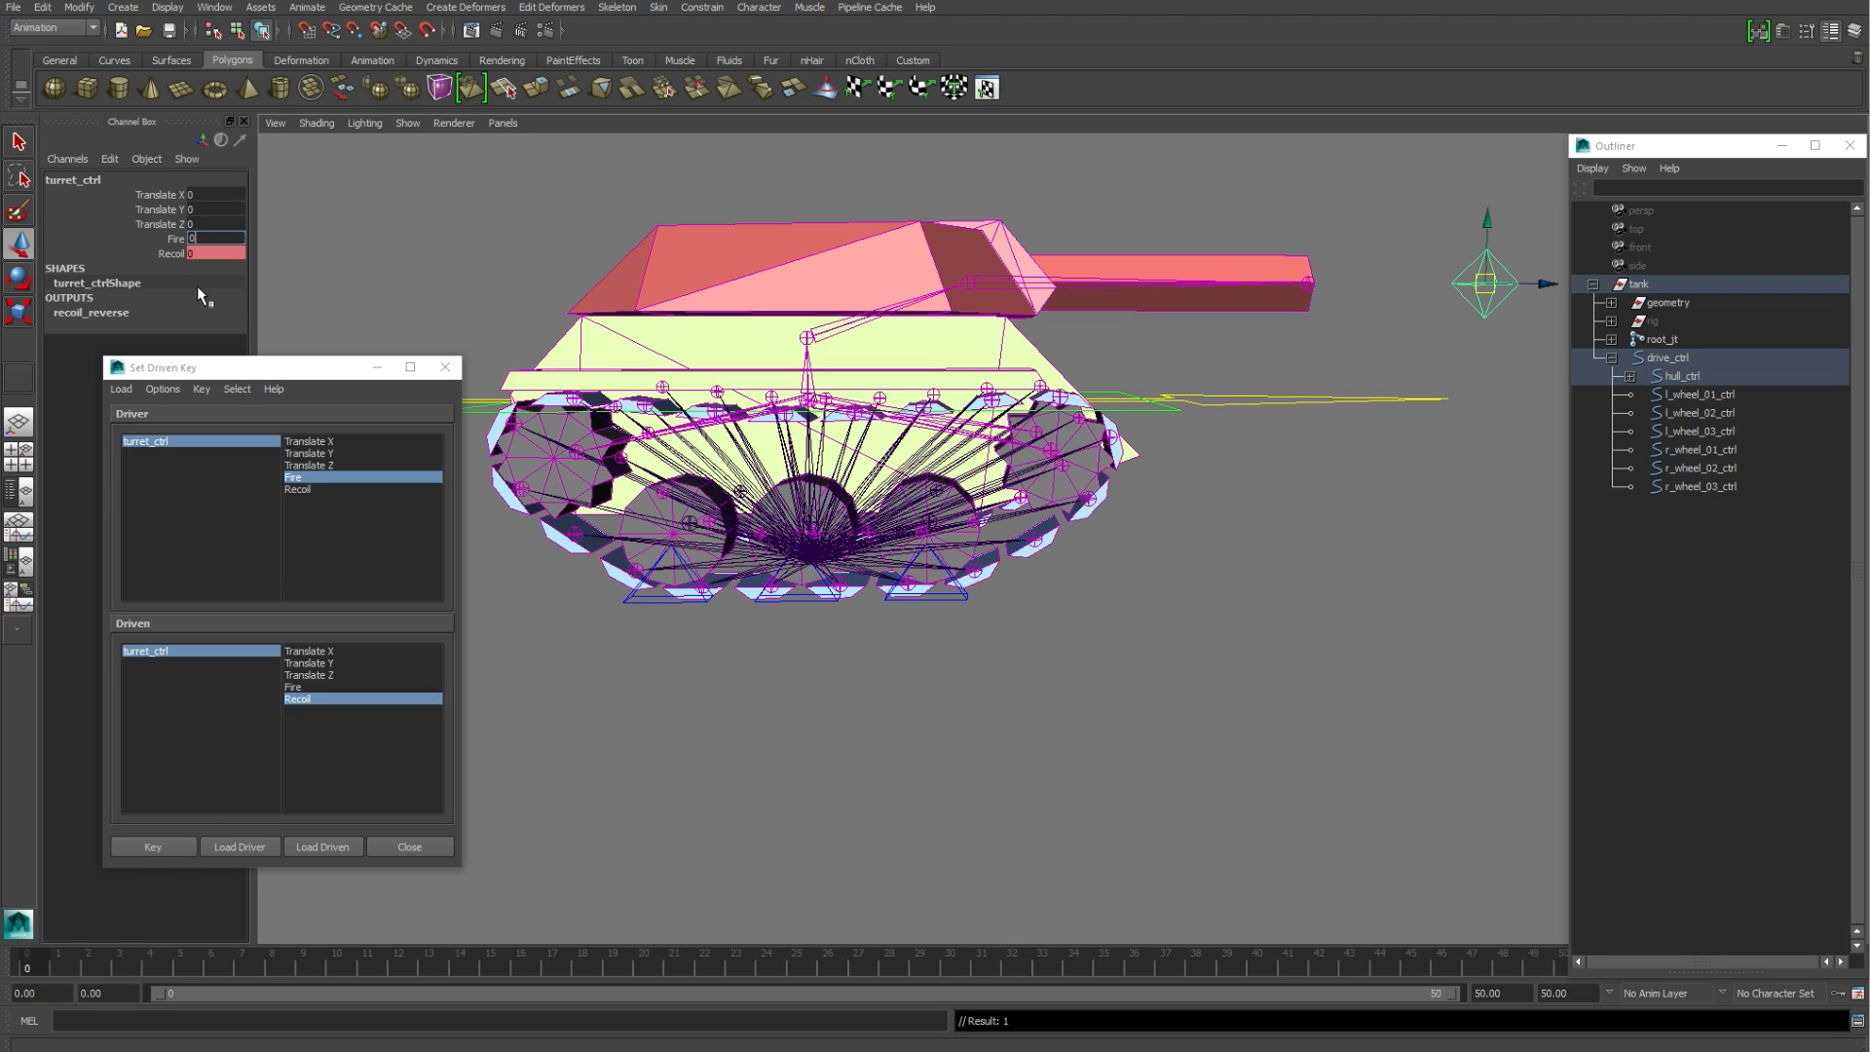
click(160, 848)
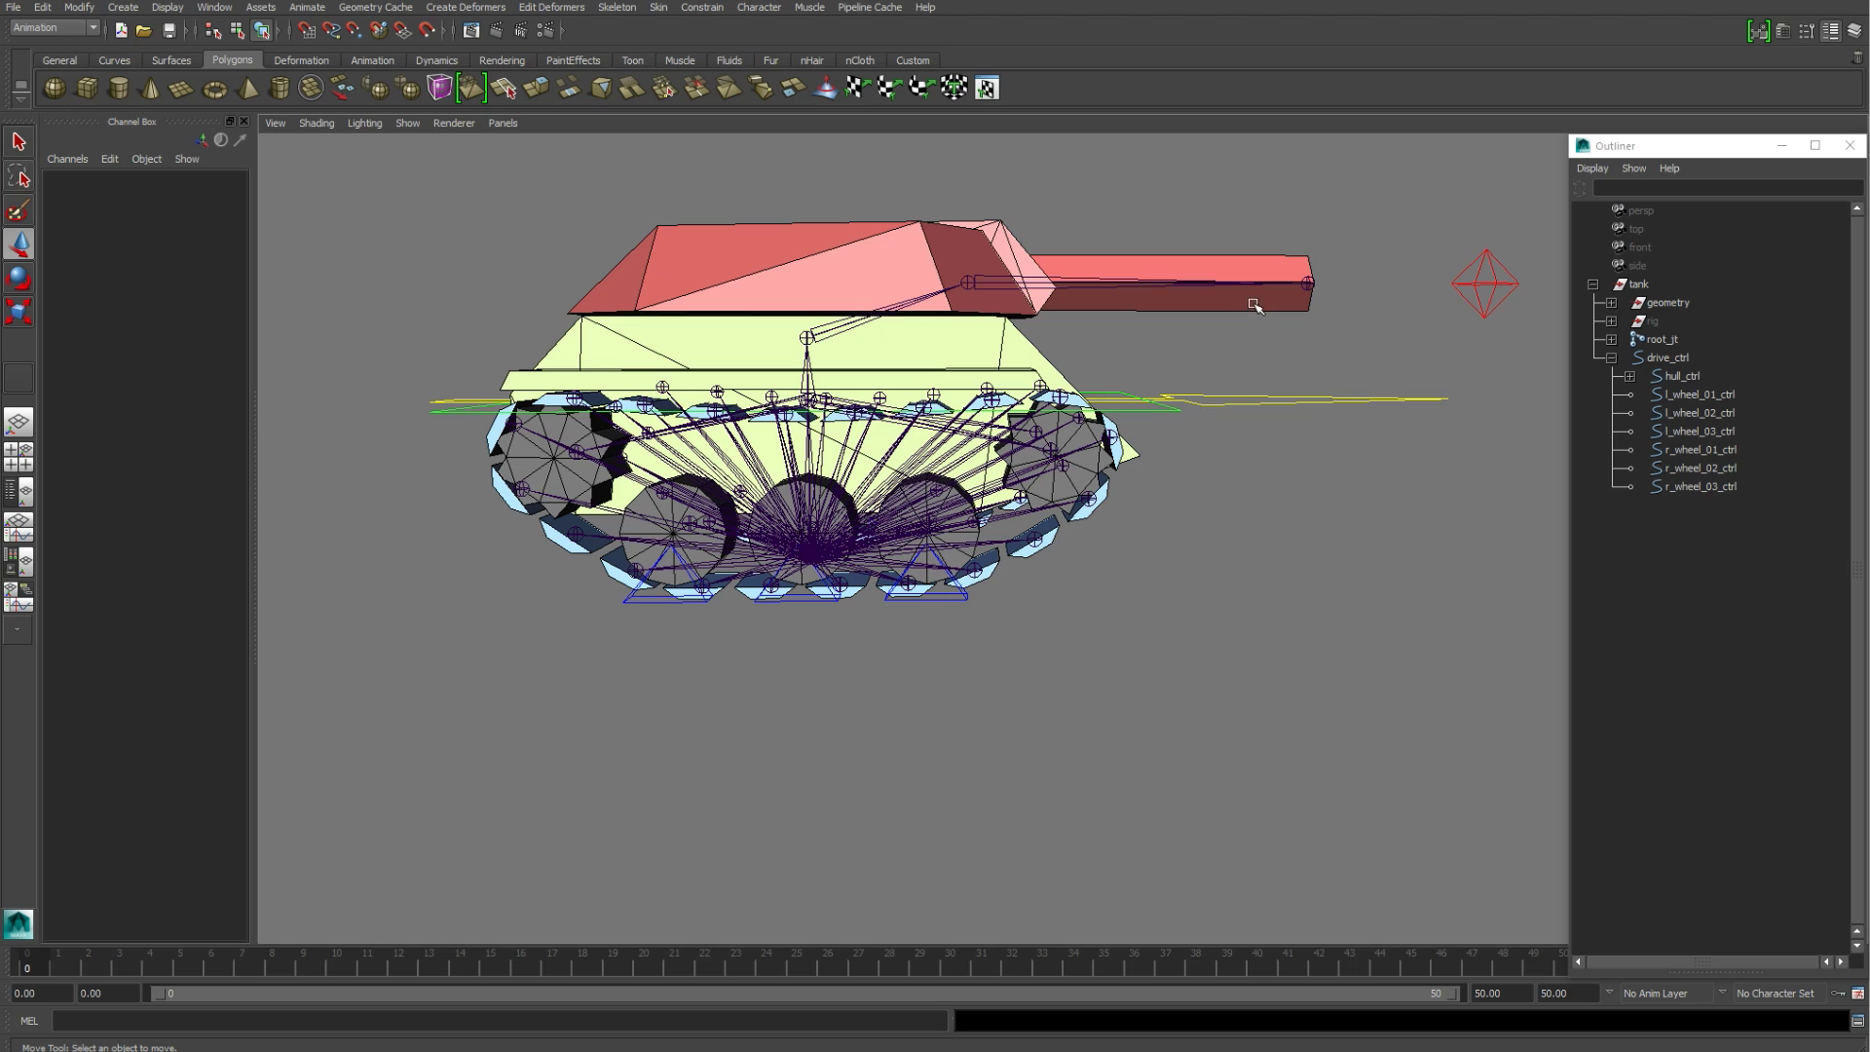
Step: Graph turret_ctrl and barrel_jt with their connections in the Node Editor, and move the turret_ctrl_recoil and barrel_jt_translateZ curve nodes above the others
click(1309, 282)
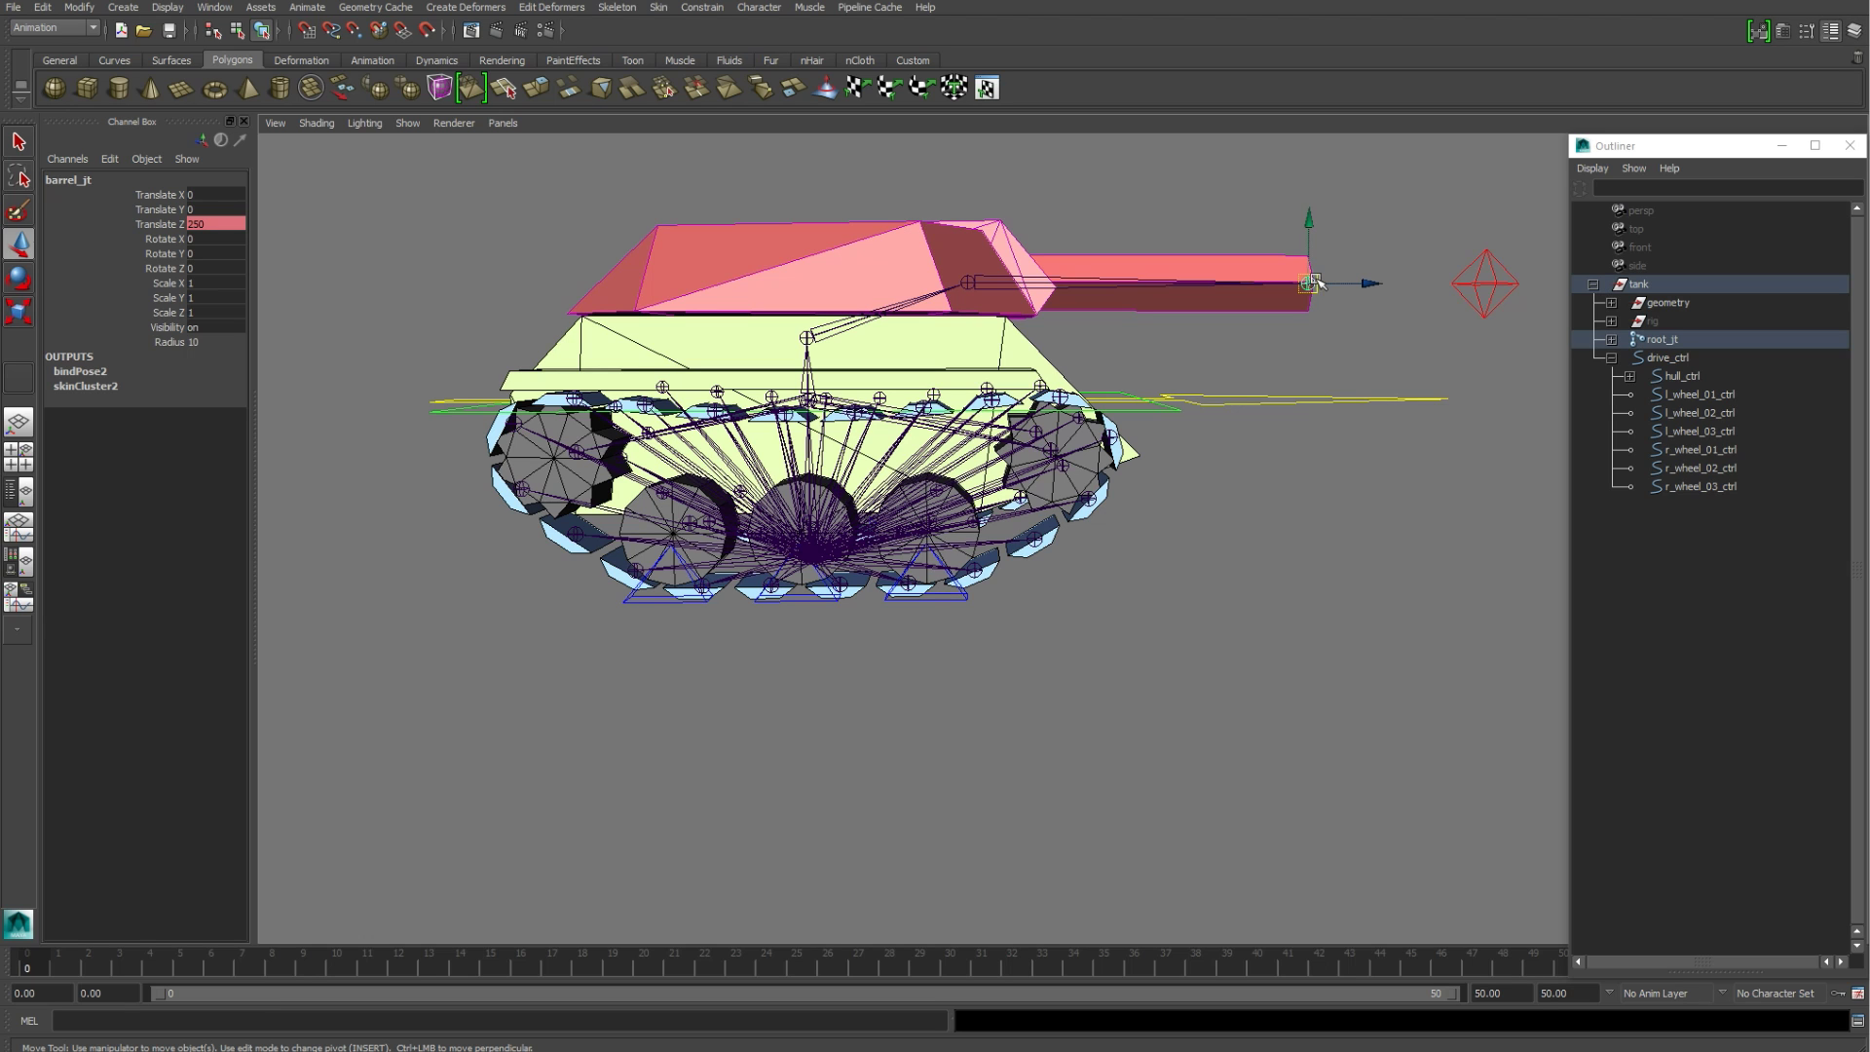
click(1454, 284)
click(1225, 621)
click(1507, 281)
shift+click(1309, 287)
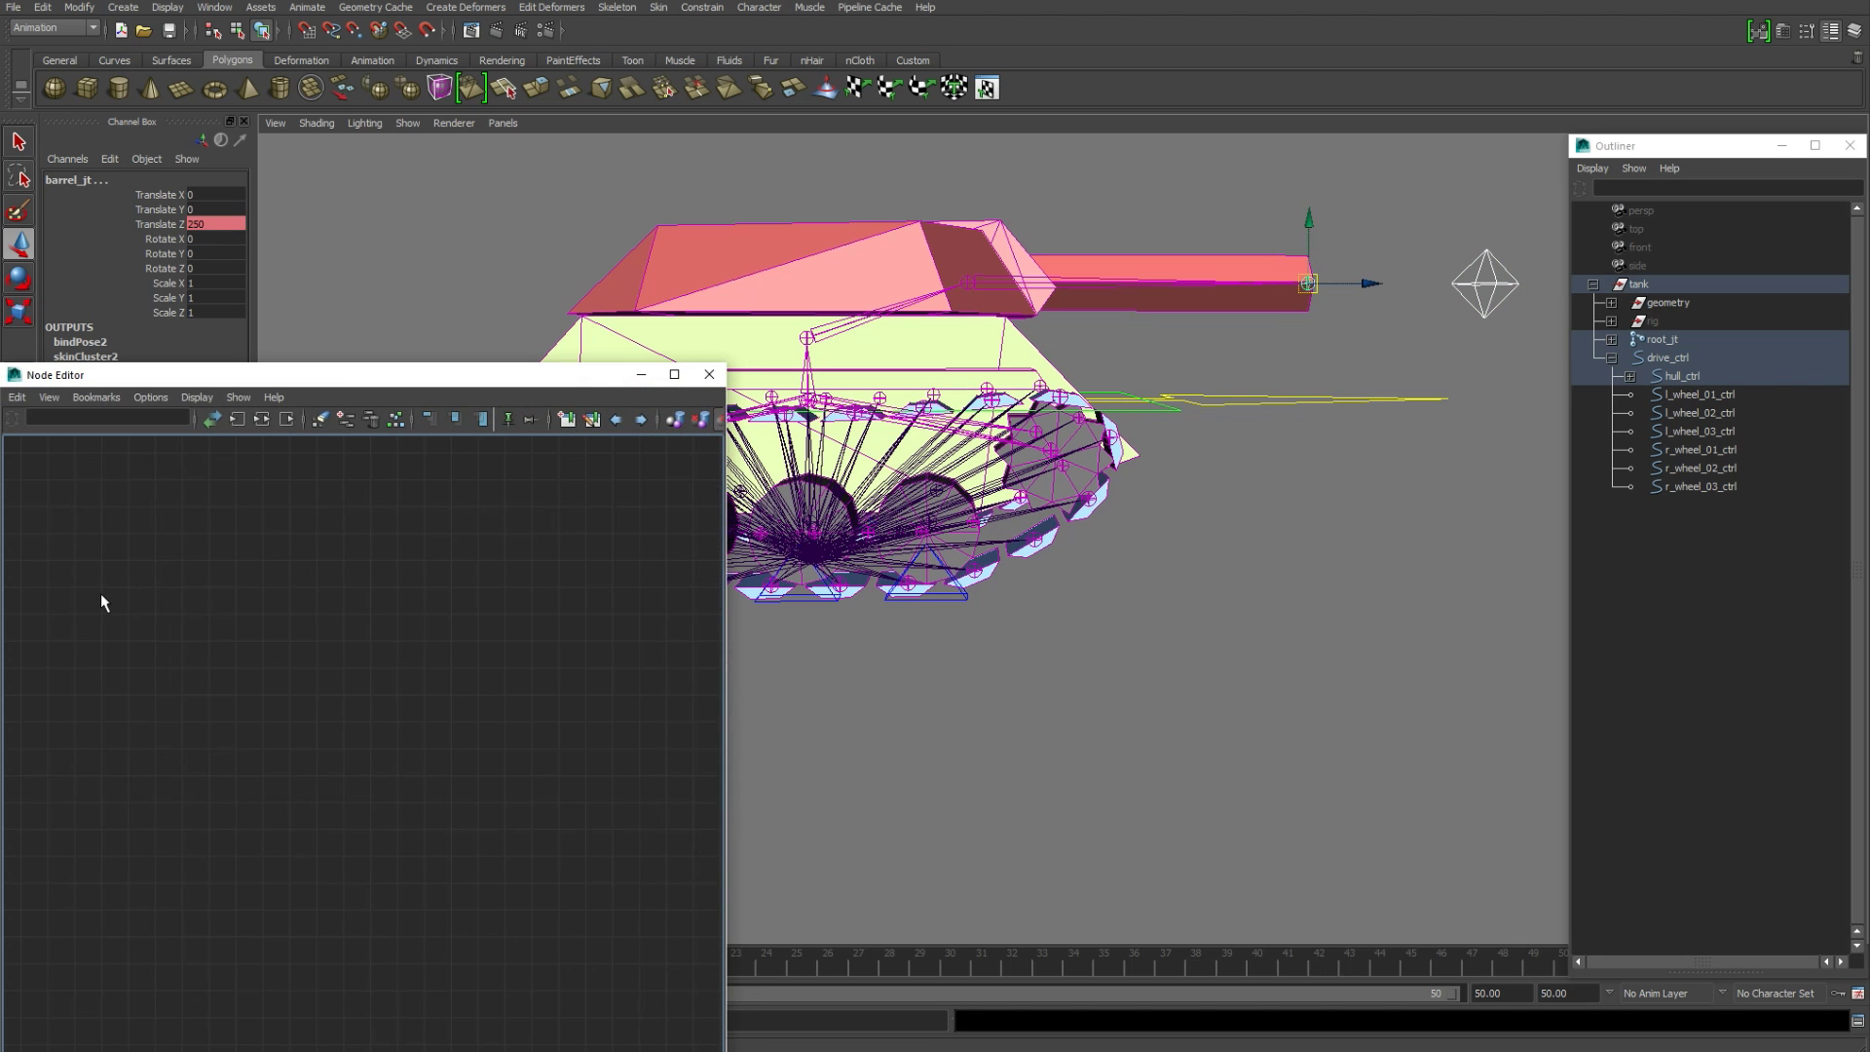
click(236, 419)
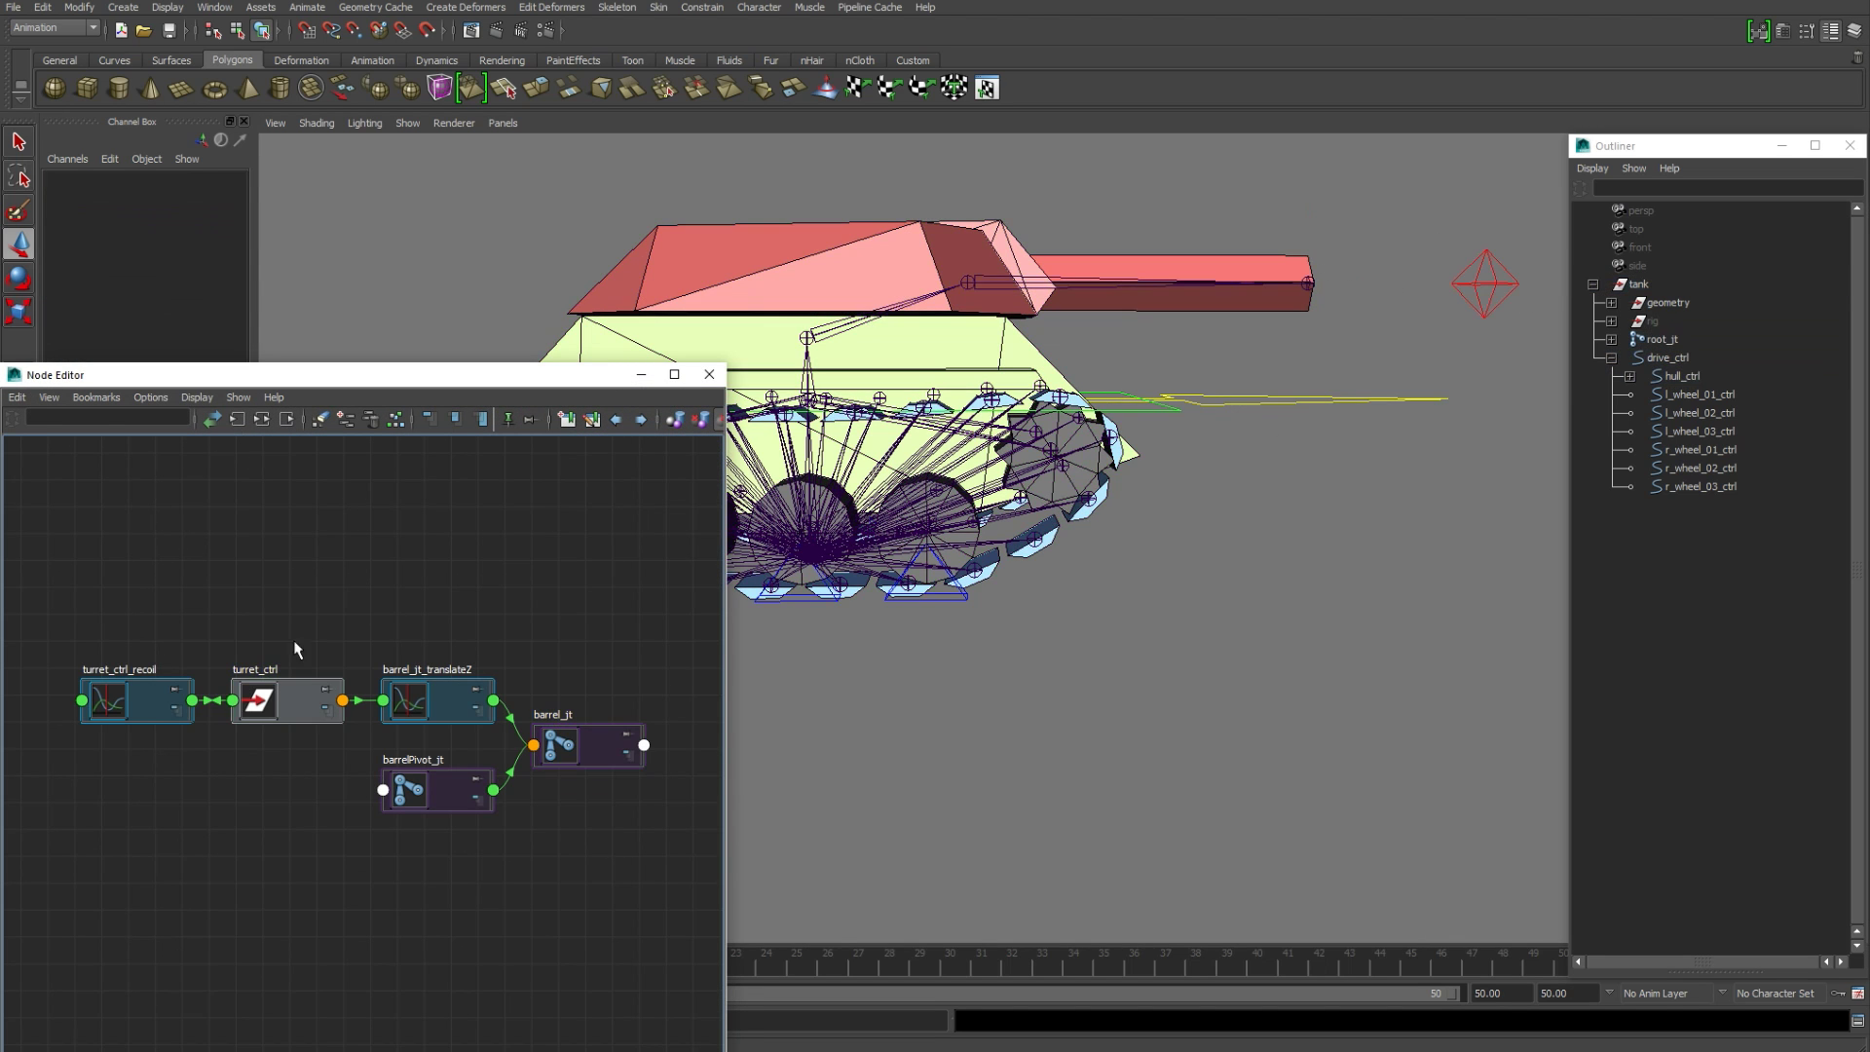
click(163, 640)
drag(163, 640, 192, 524)
drag(444, 701, 435, 541)
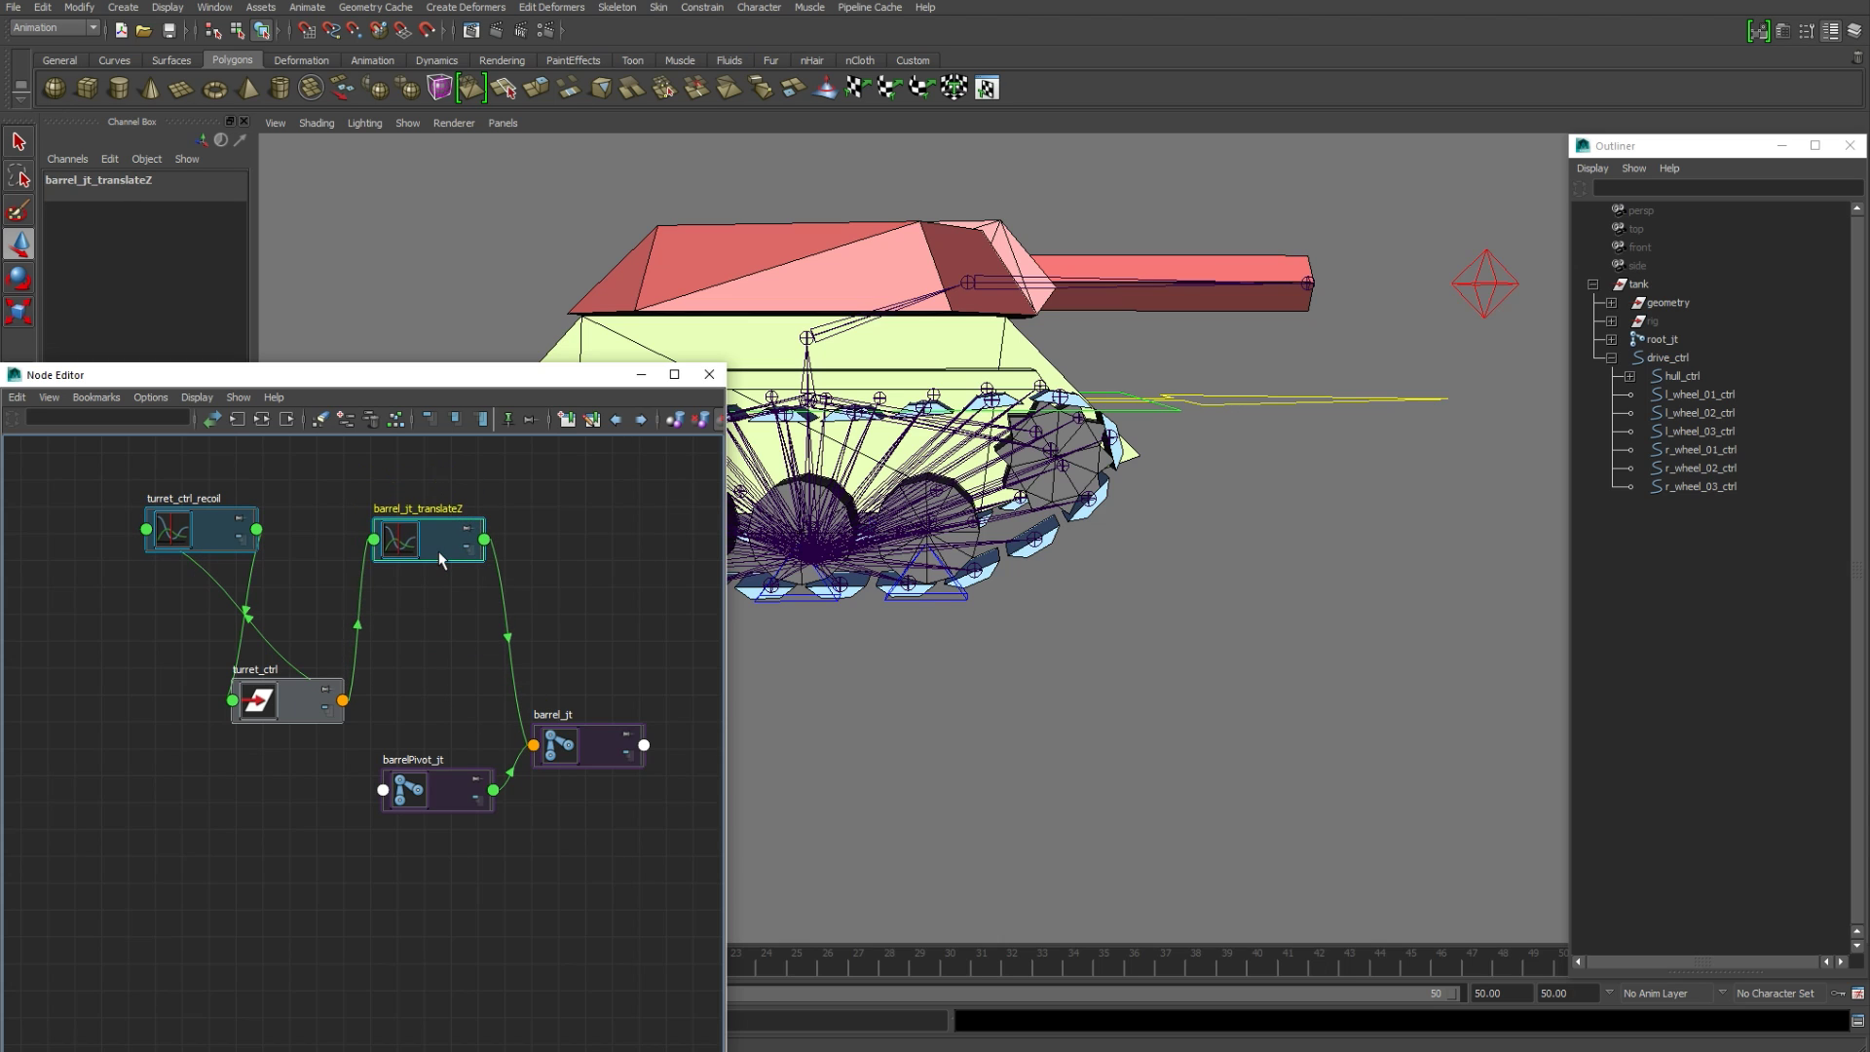
Step: Create a set named "set driven keys" from the turret_ctrl_recoil and barrel_jt_translateZ nodes
click(230, 536)
shift+click(401, 543)
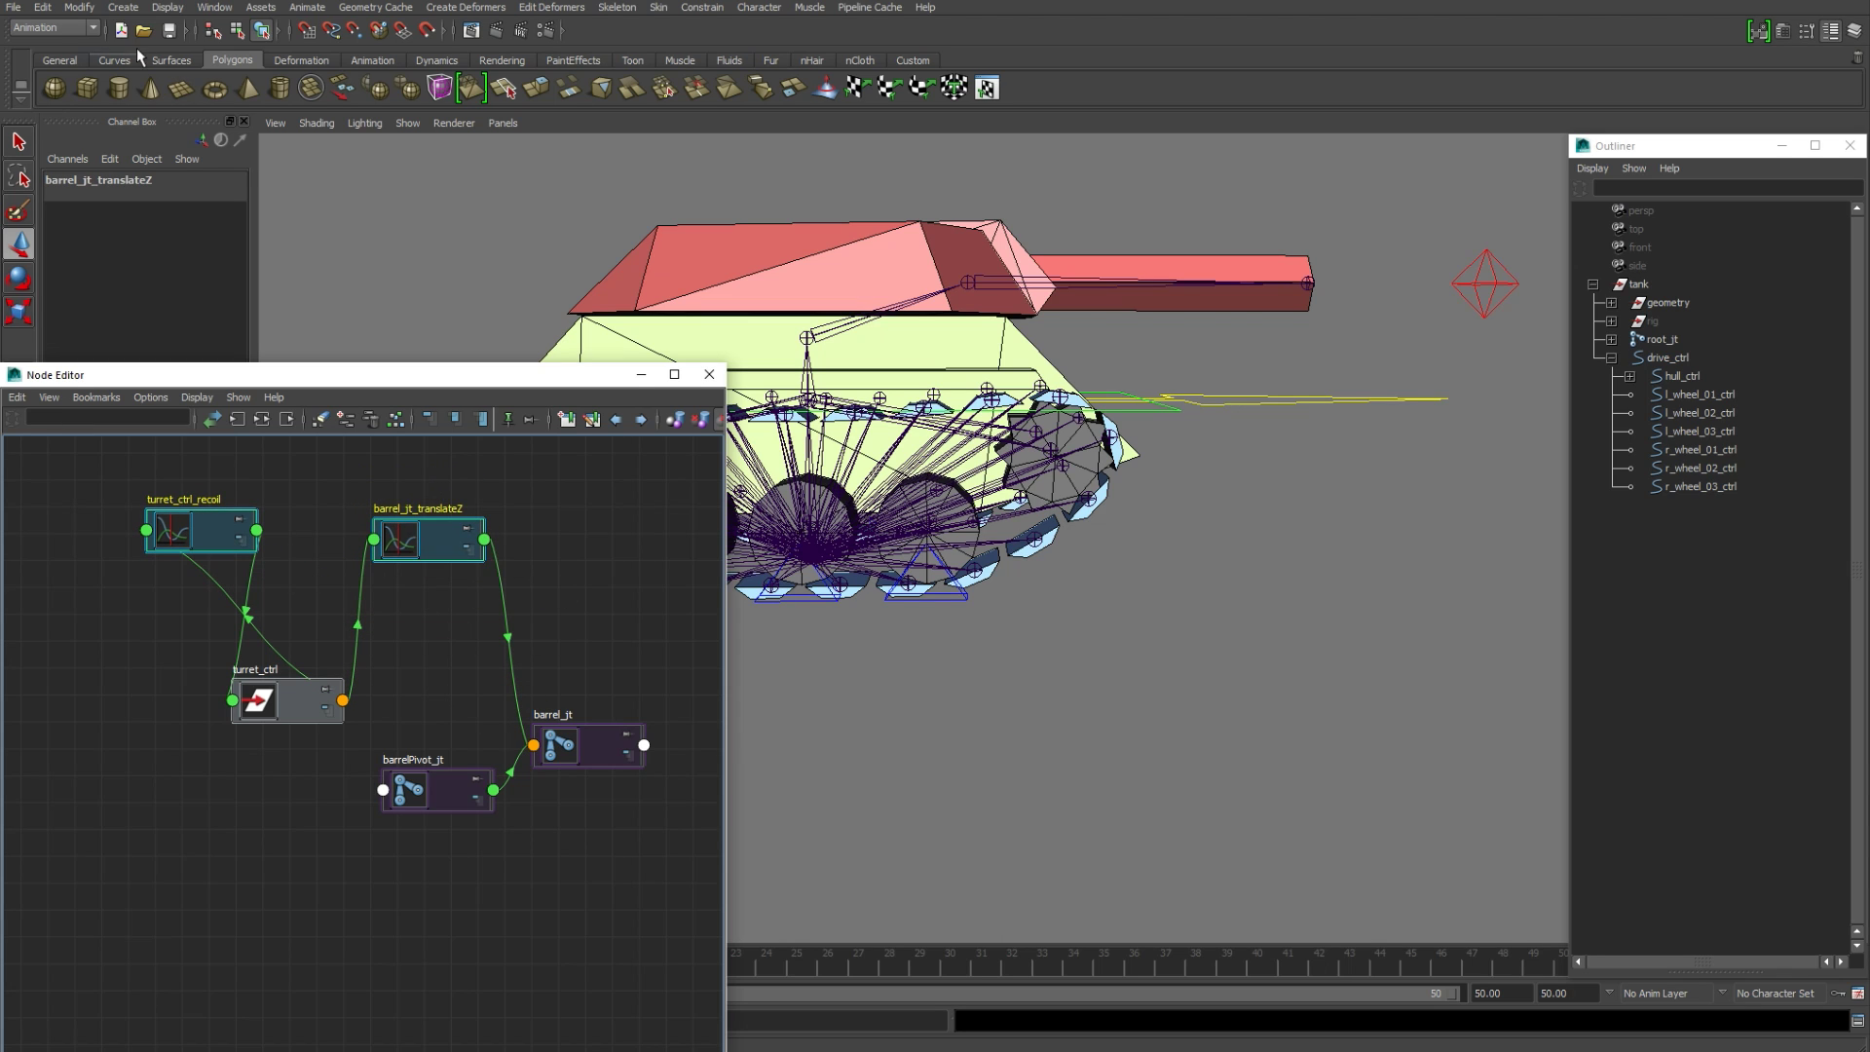
click(124, 10)
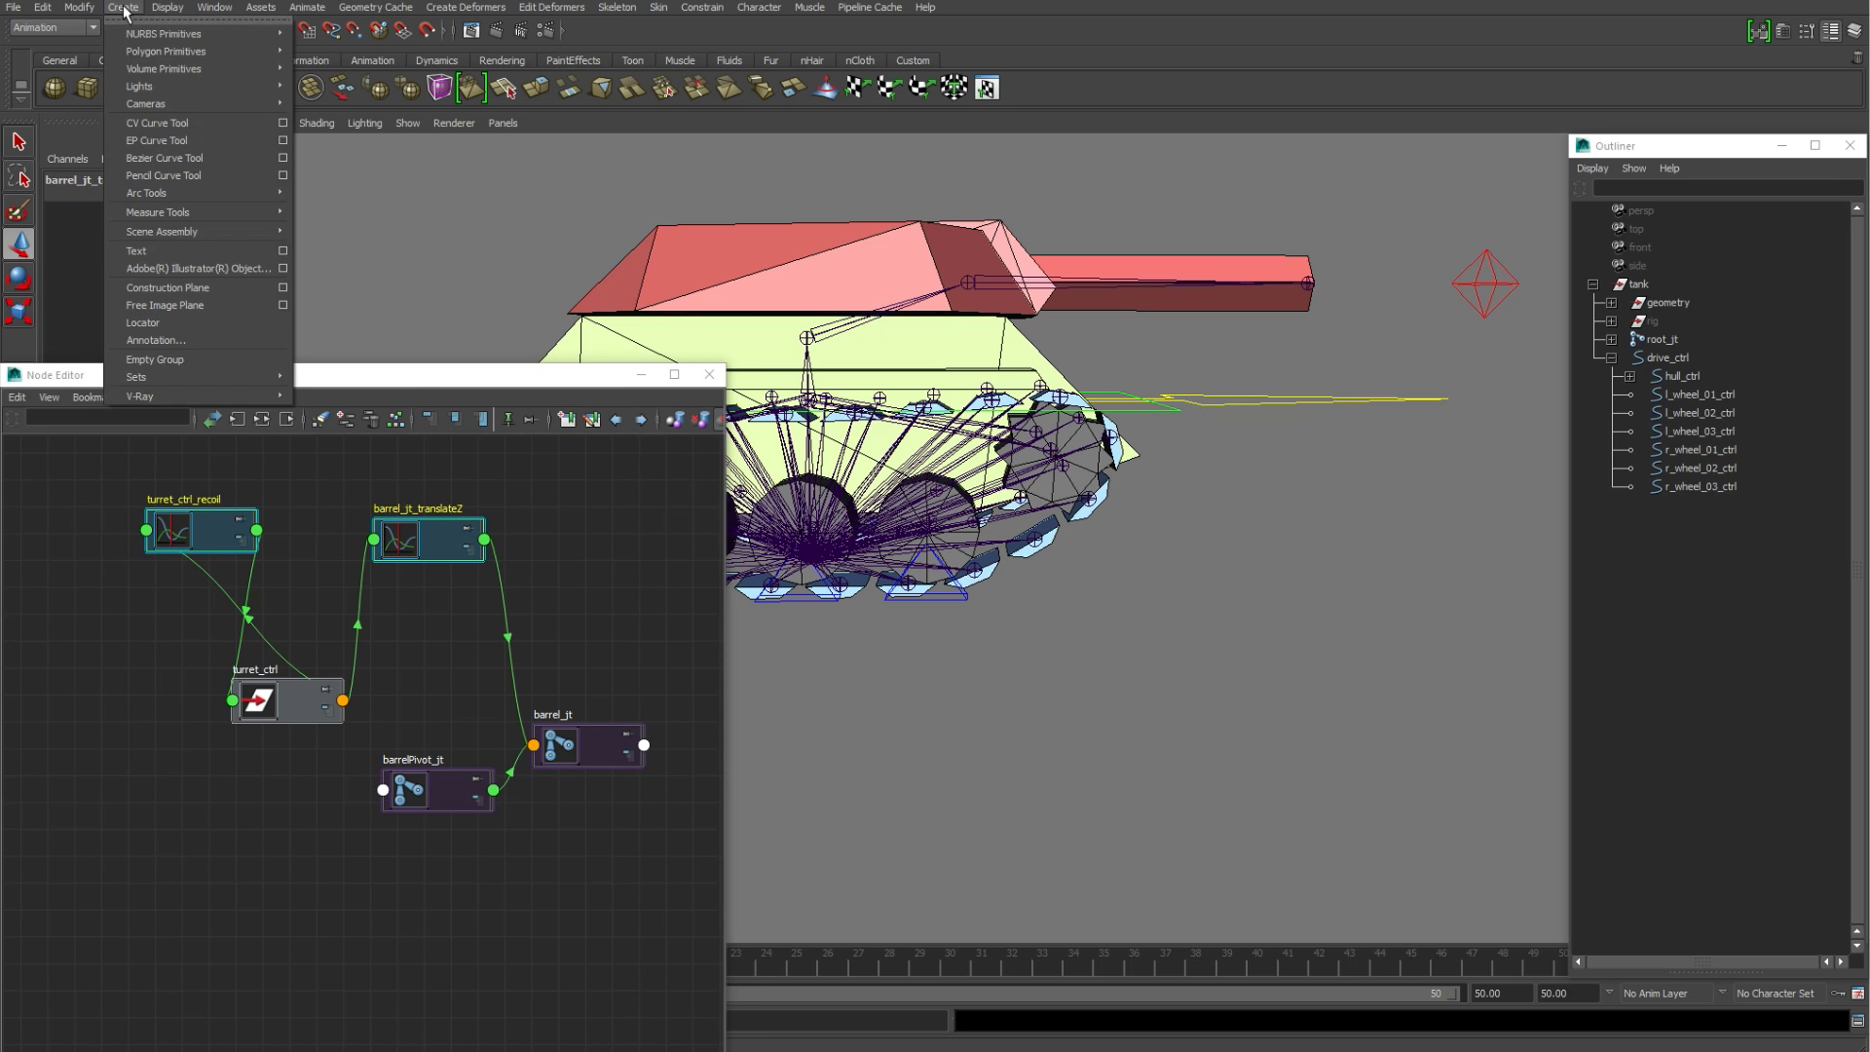
mouse_move(214, 378)
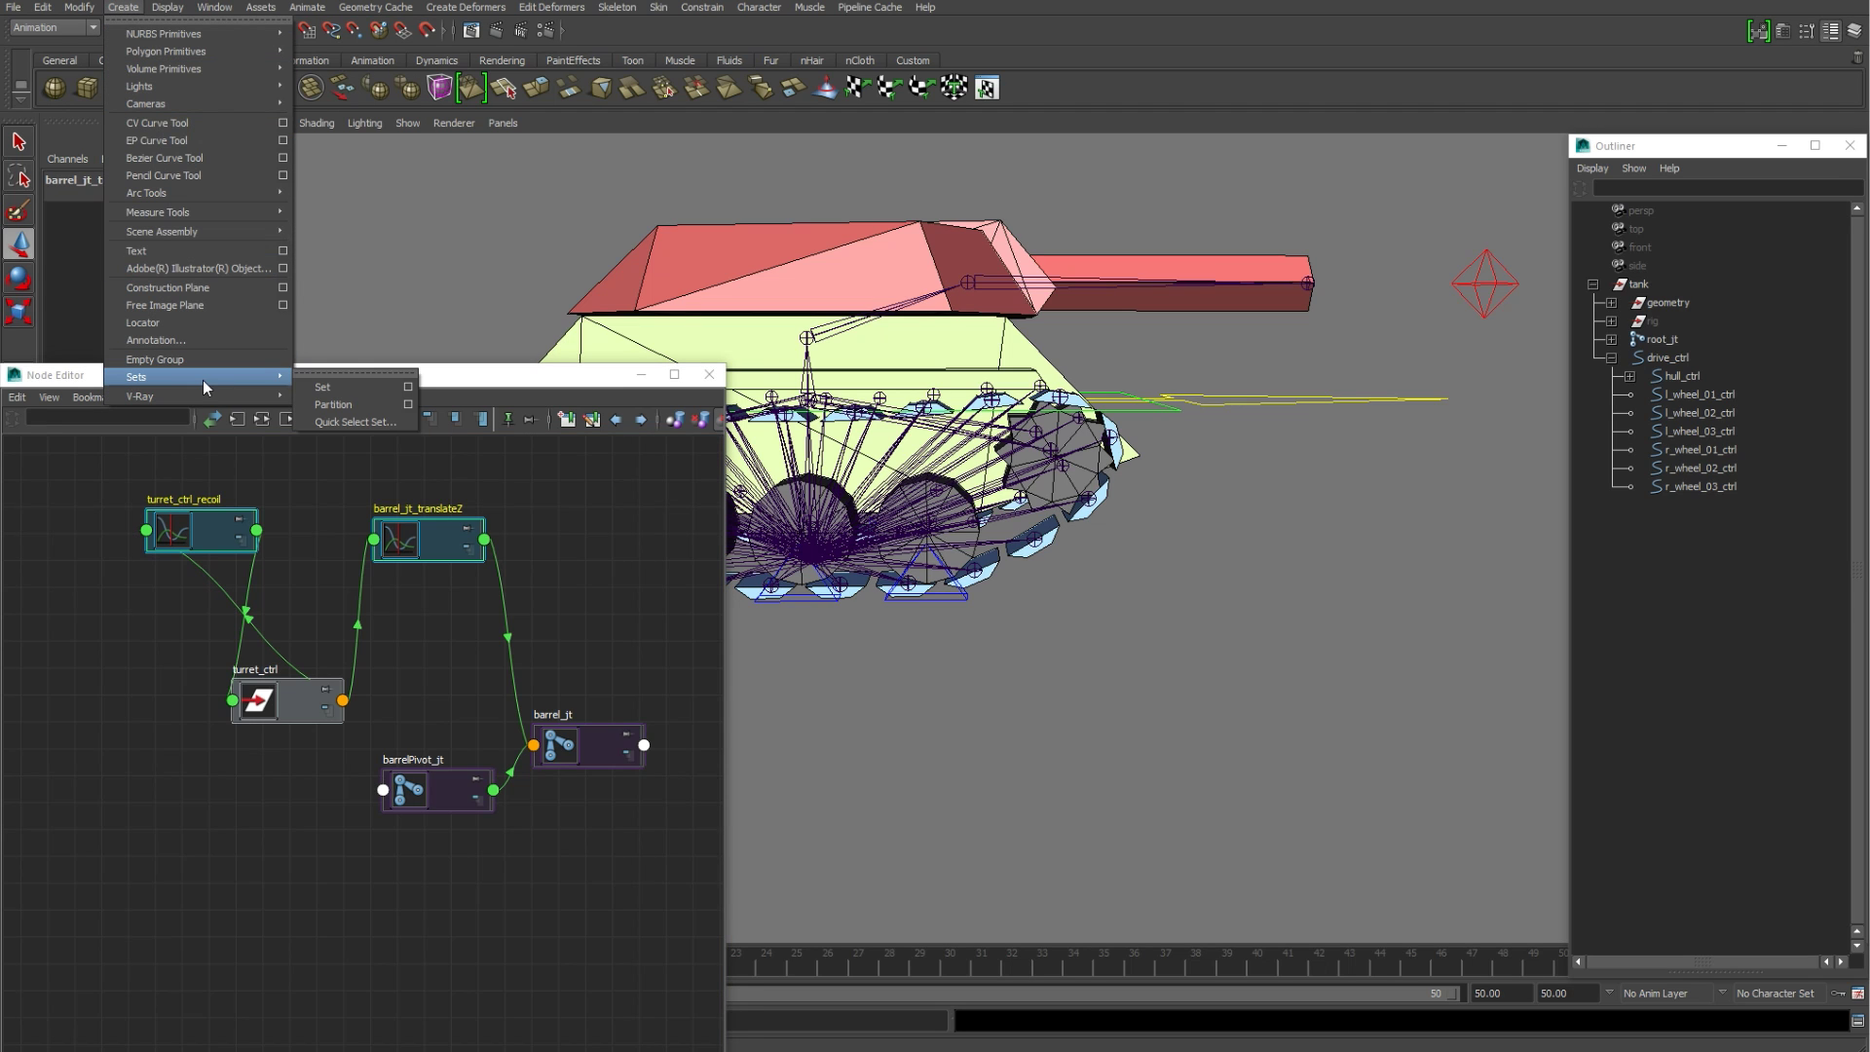
click(408, 389)
text(set driven keys)
click(650, 854)
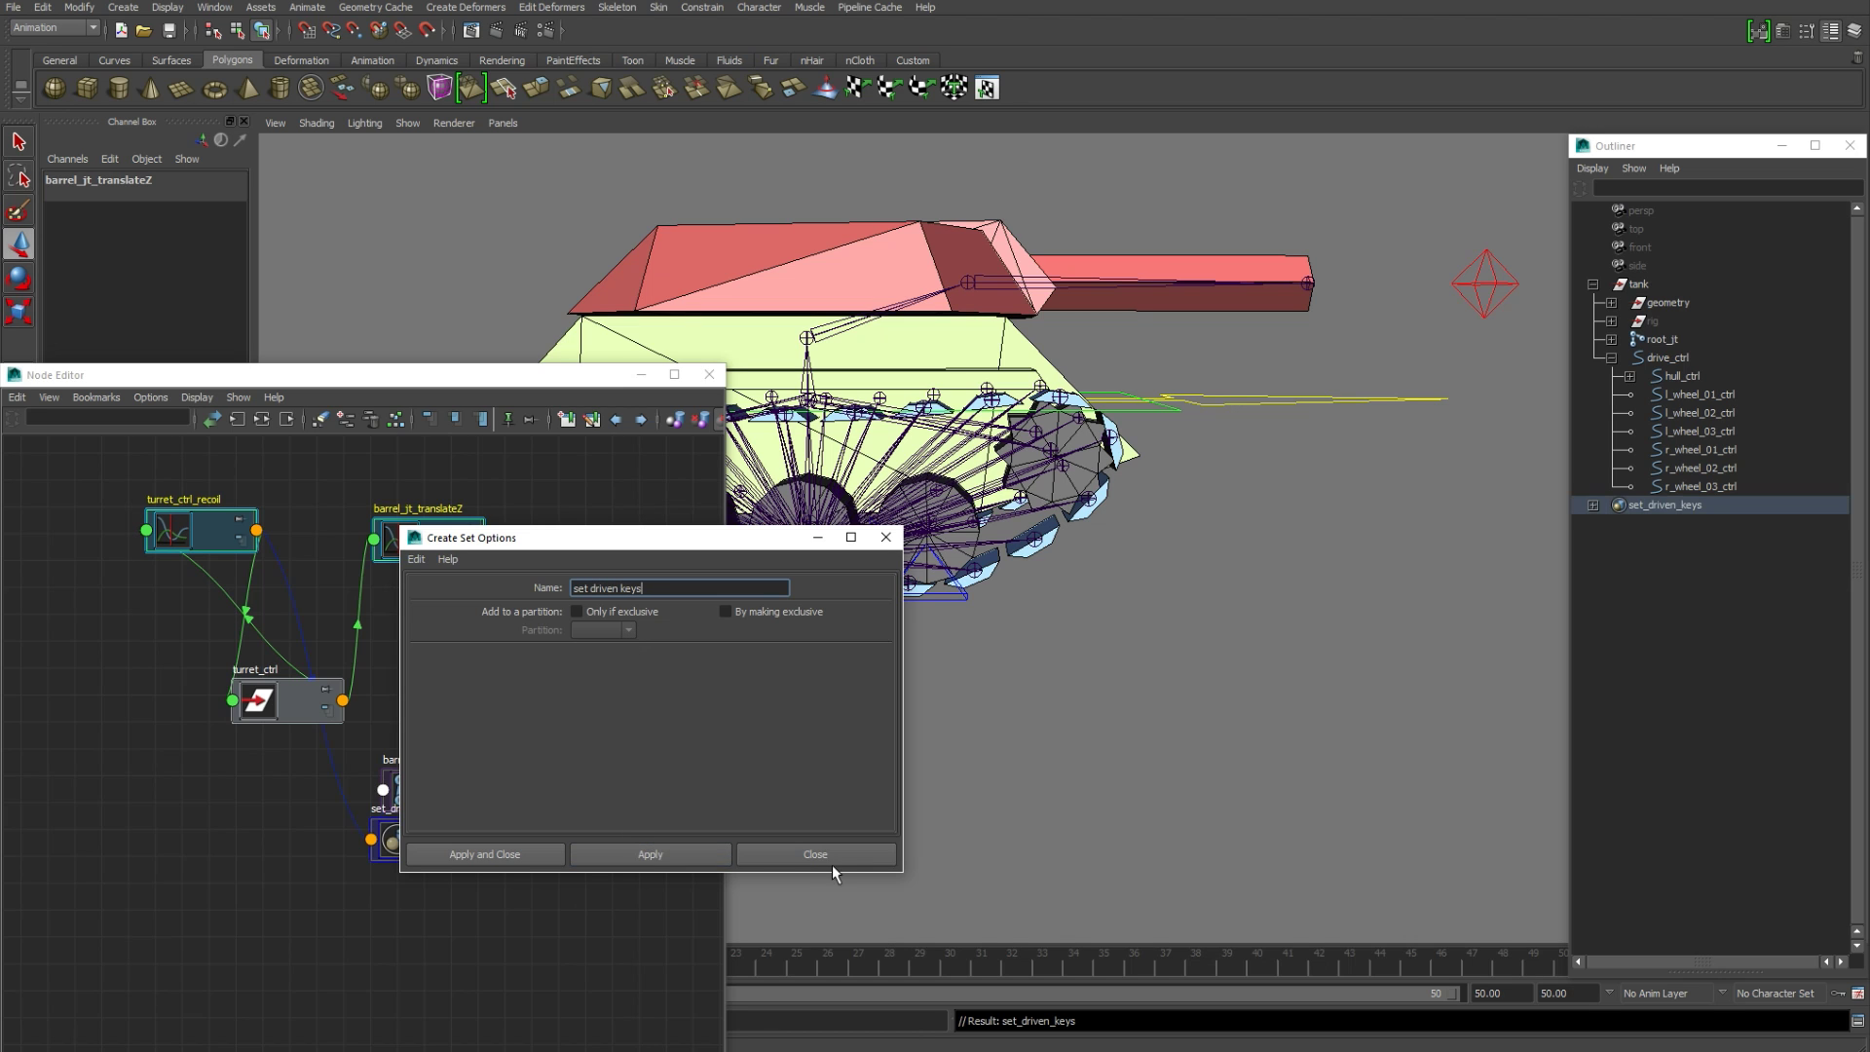
click(834, 855)
Step: Minimize the Node Editor and expand the set_driven_keys set in the Outliner
click(640, 374)
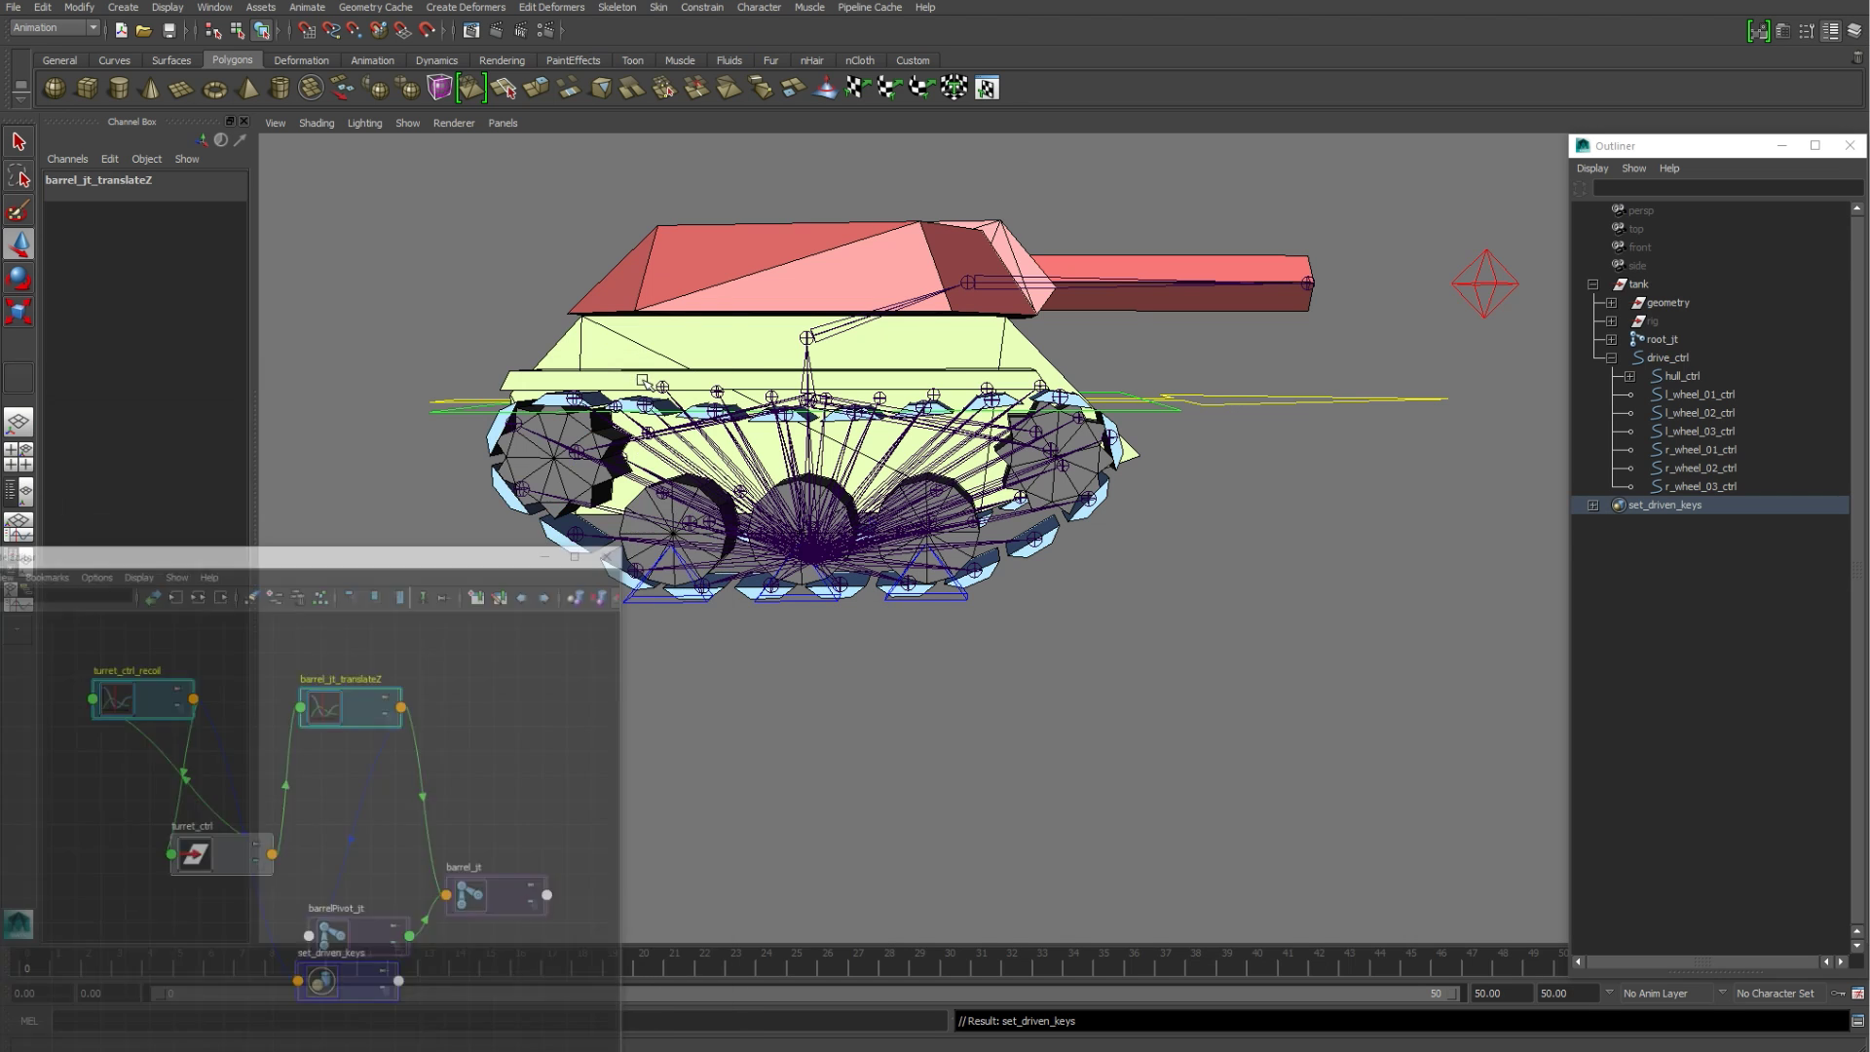
click(1236, 613)
click(1593, 504)
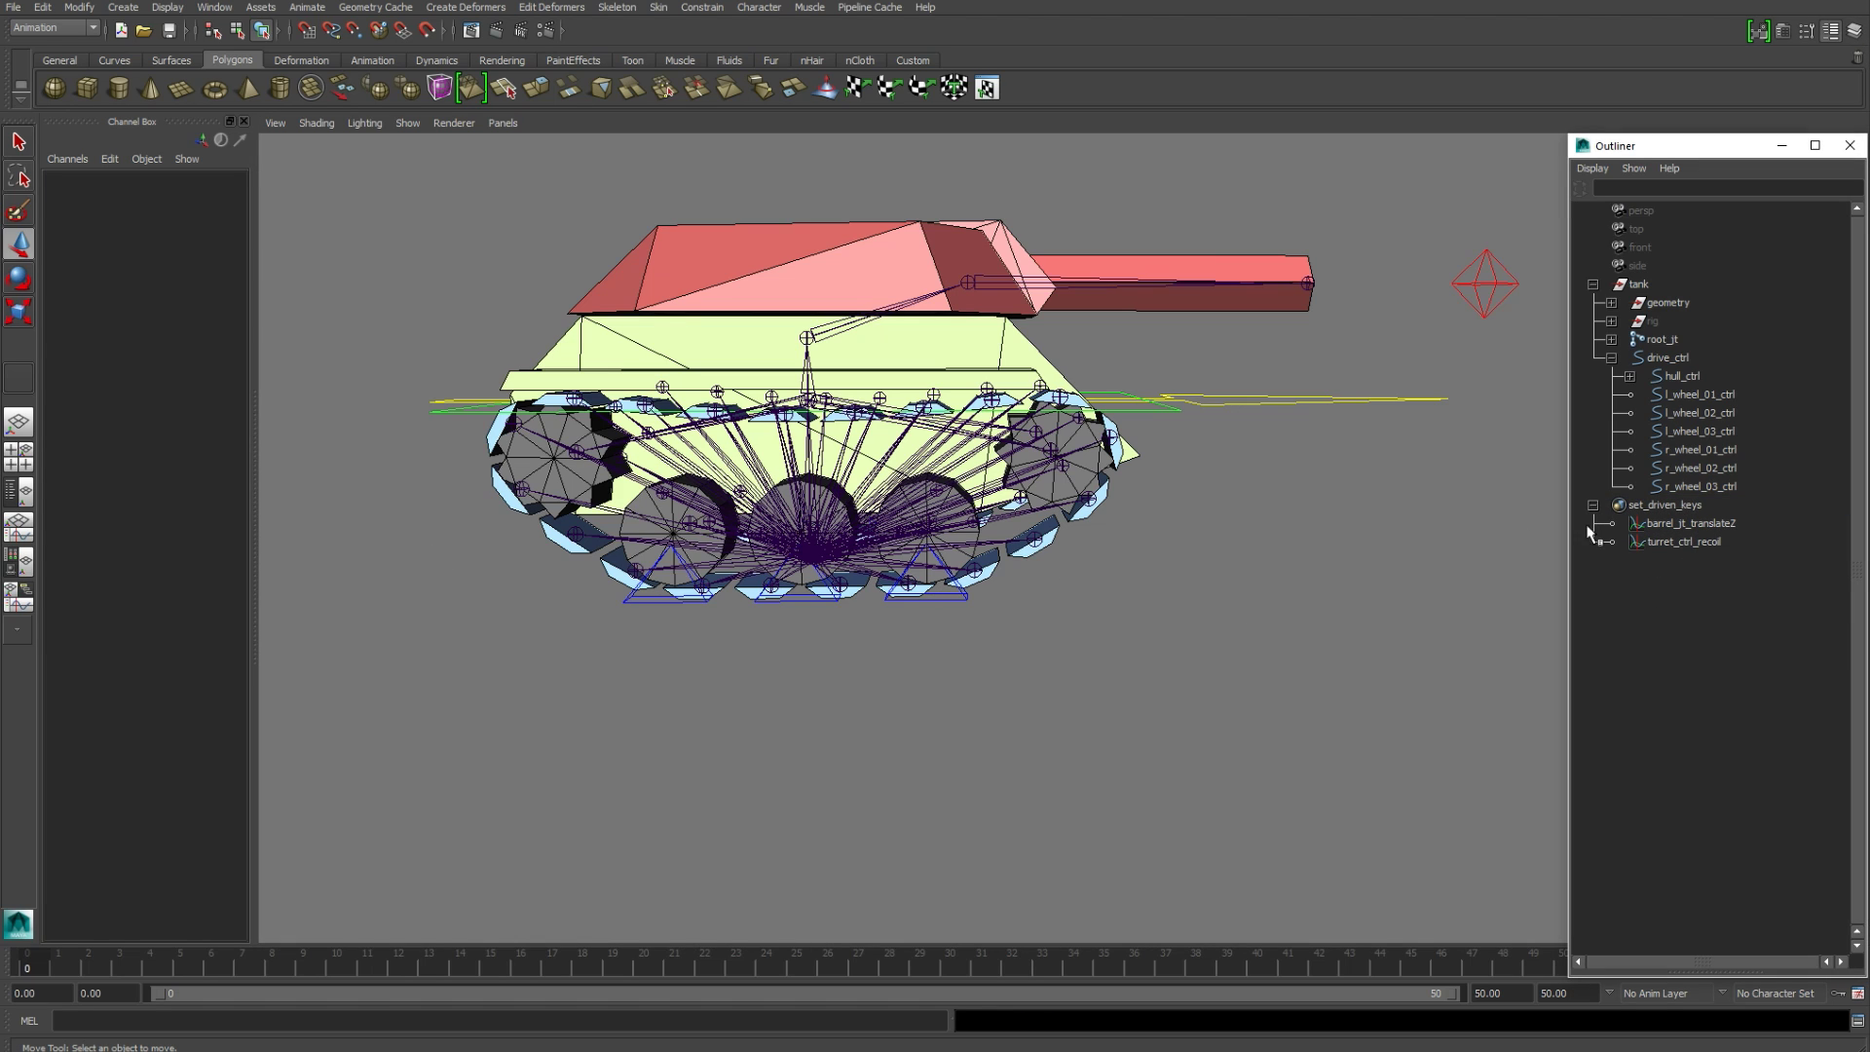
click(1253, 709)
Step: Switch the workspace to the layout with the perspective view above the Graph Editor
alt+drag(1236, 739, 1221, 650)
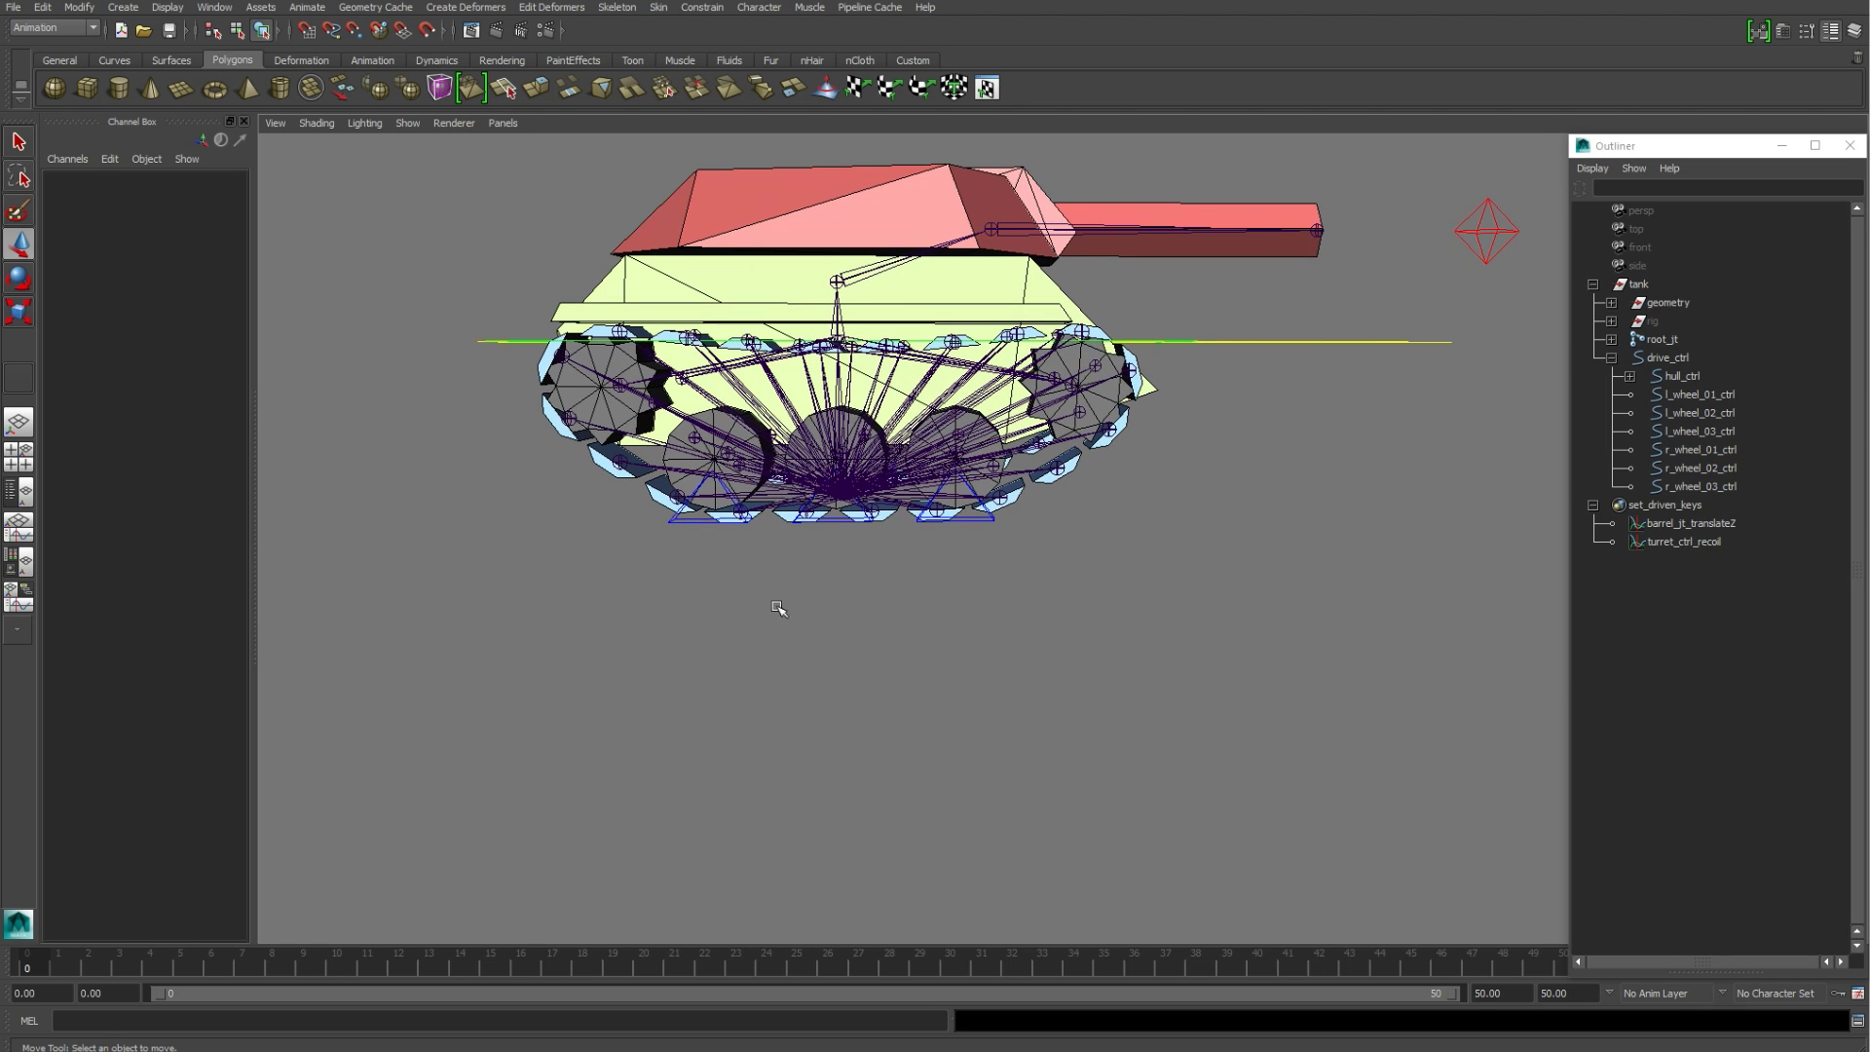
click(20, 537)
key(q)
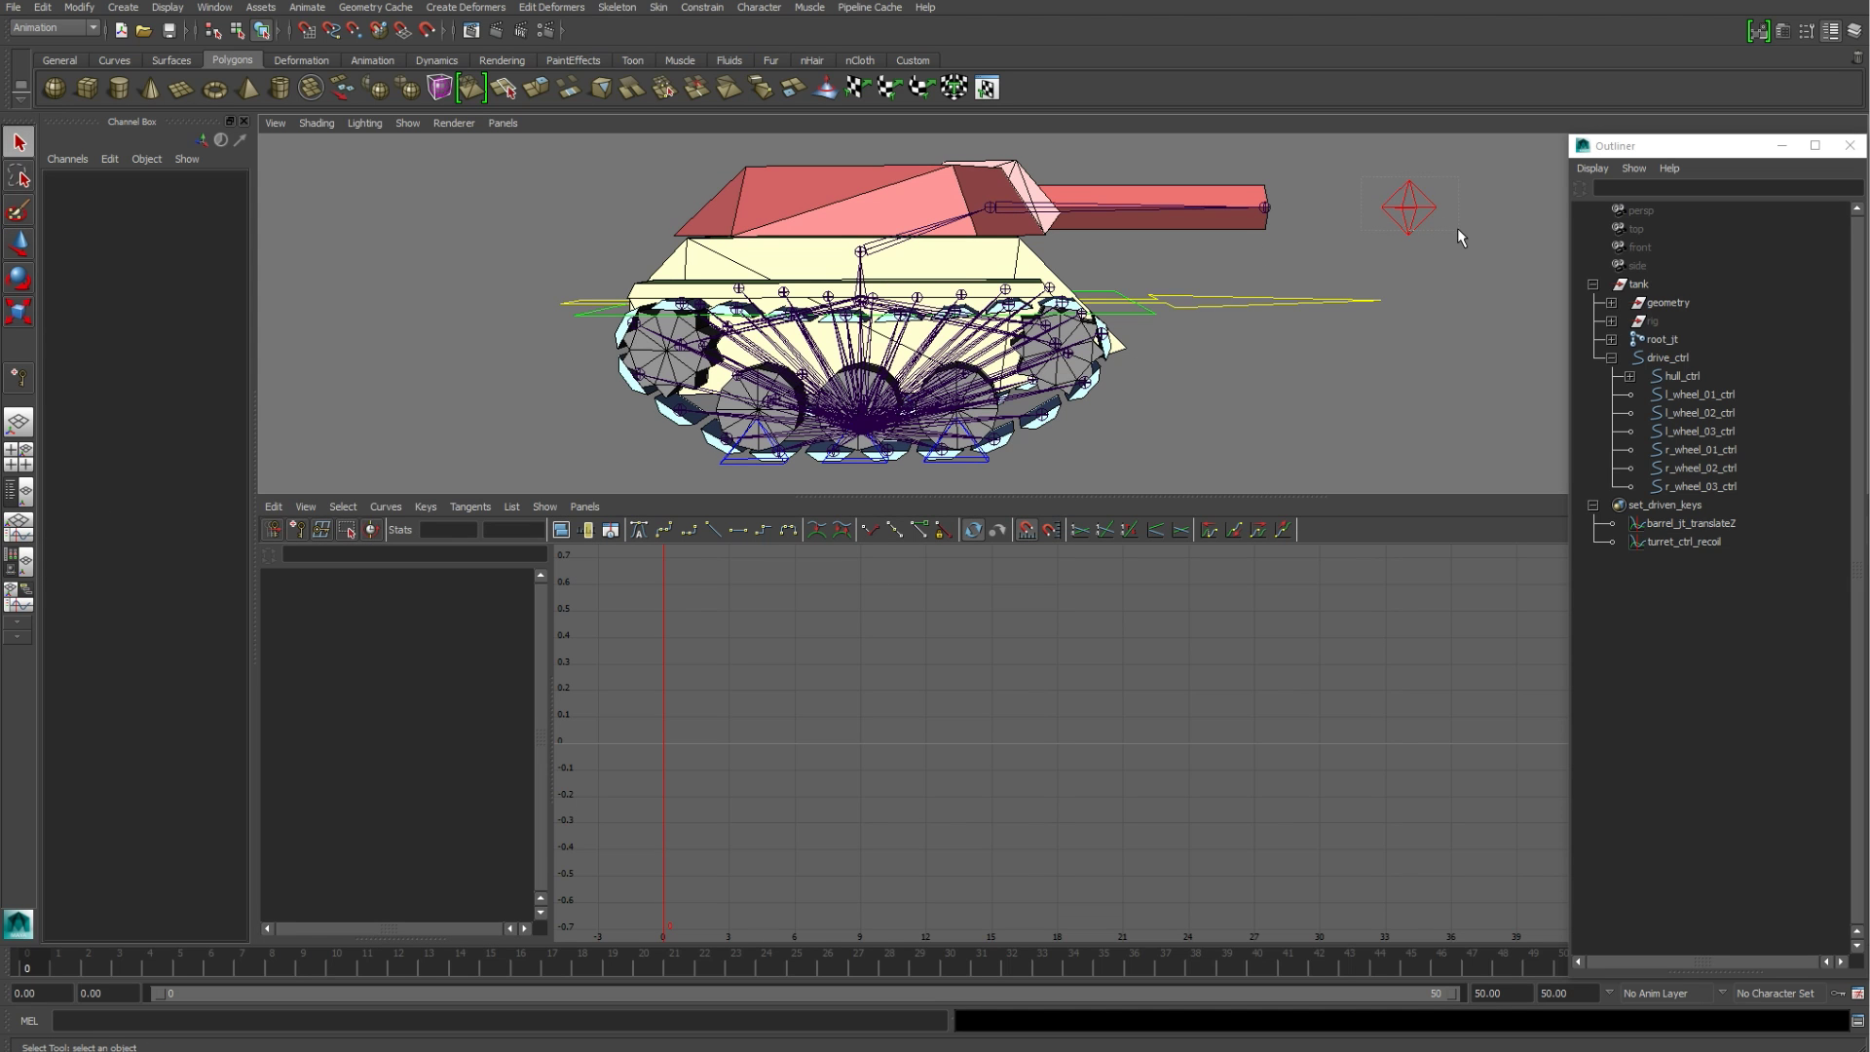
Step: Key turret_ctrl's Fire attribute at 0 on frame 0
click(1424, 220)
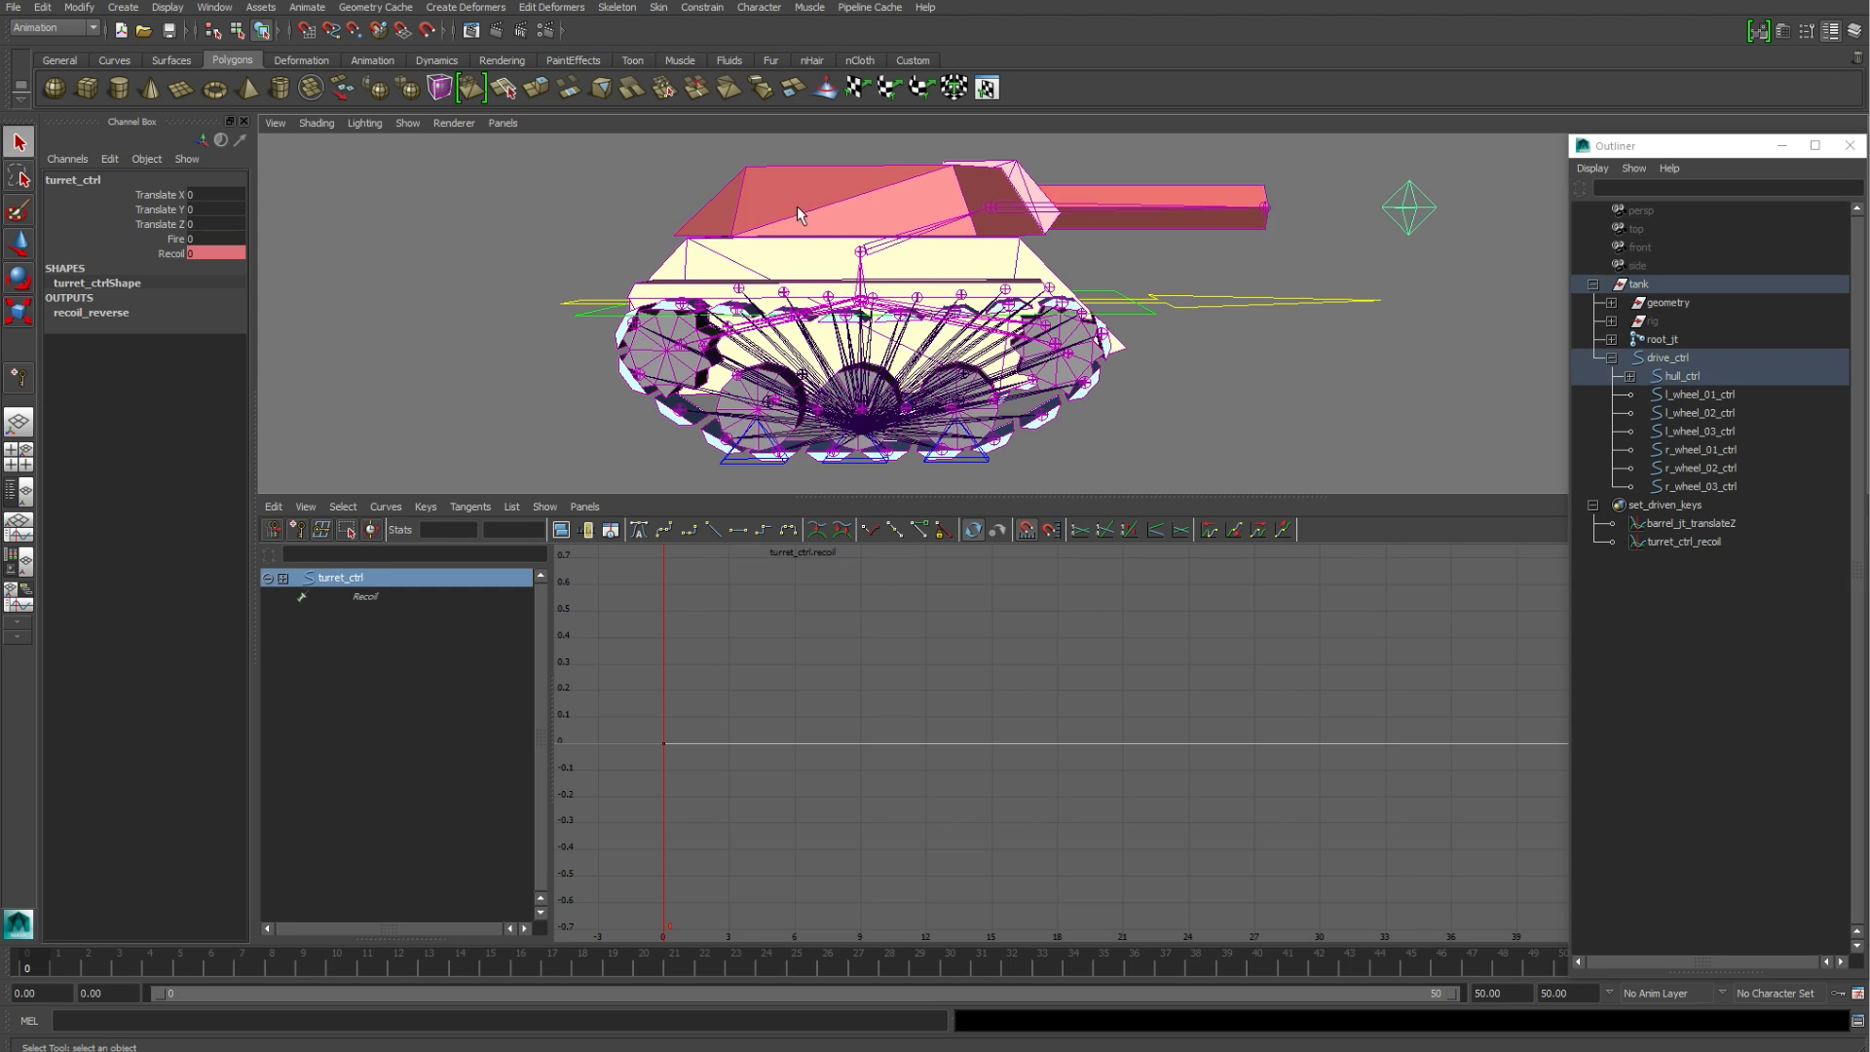
click(177, 239)
right_click(177, 242)
click(223, 270)
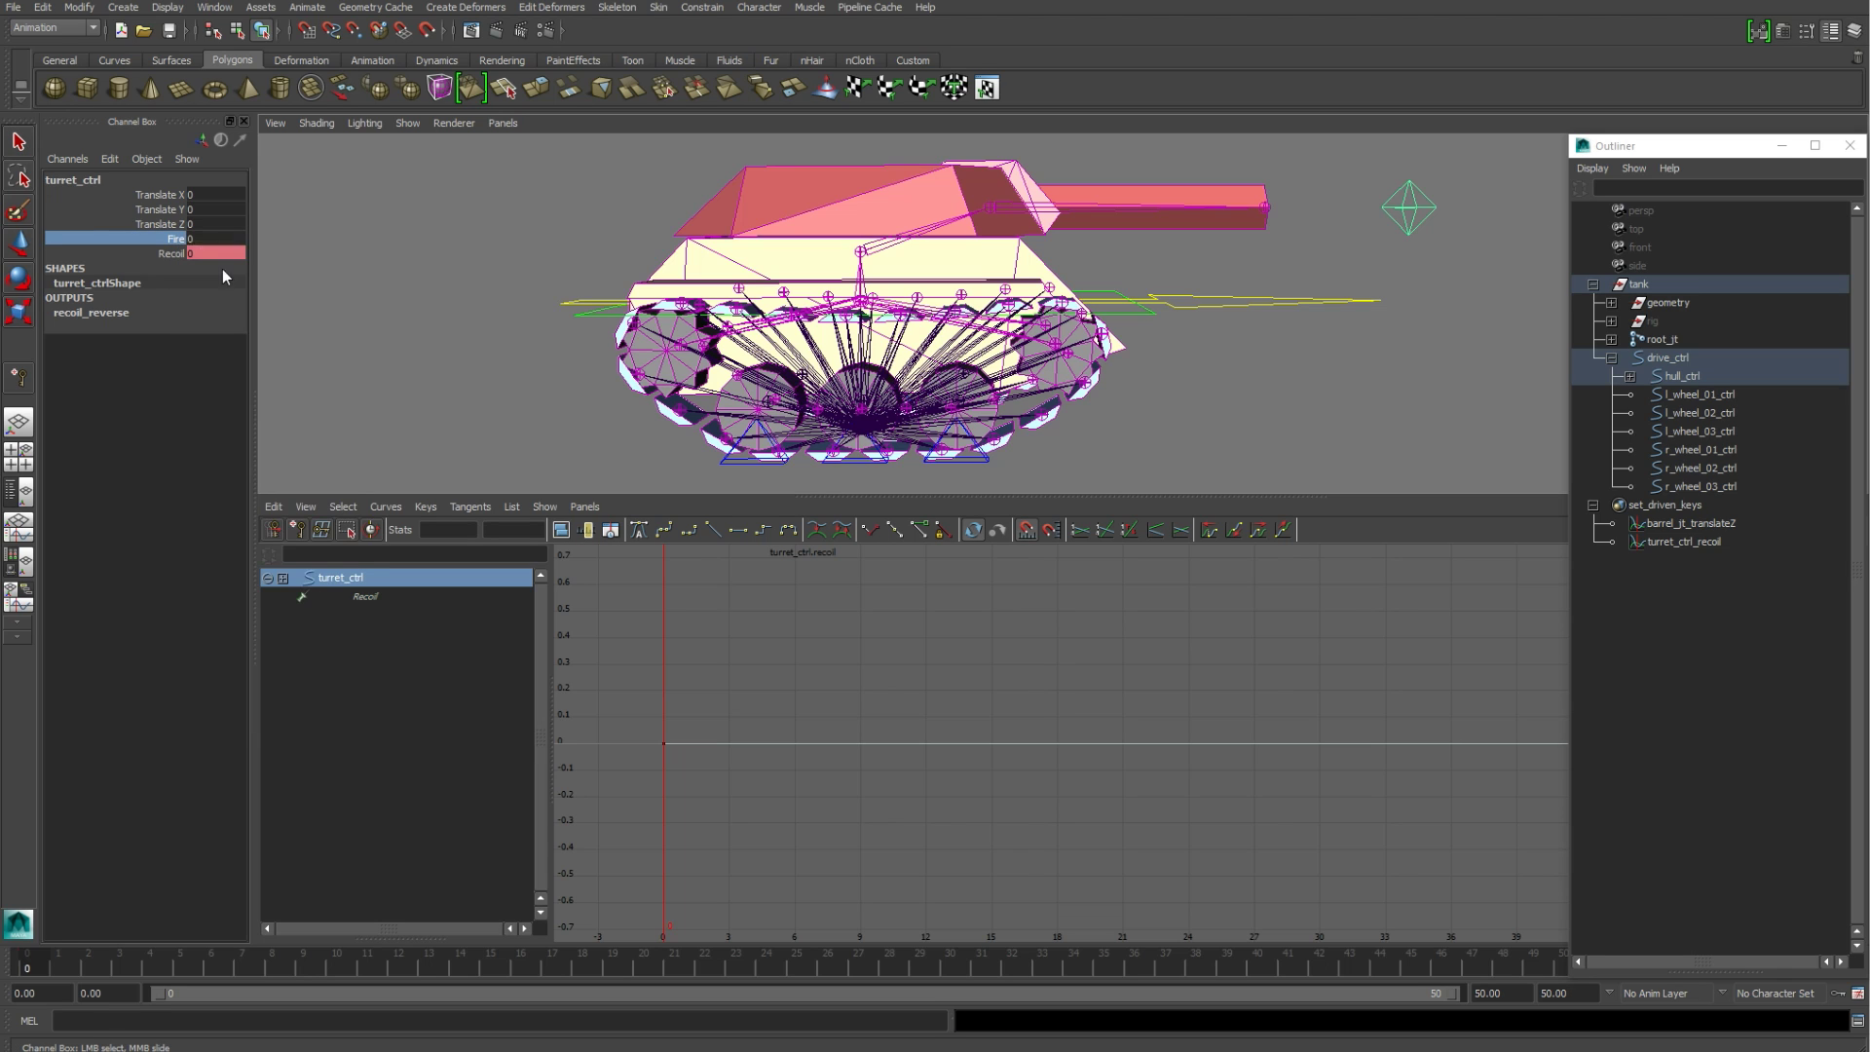
Step: At frame 50, set turret_ctrl's Fire attribute to 50 and key it
drag(49, 968, 892, 953)
drag(1555, 959, 1562, 960)
click(212, 239)
text(50)
key(Return)
click(177, 240)
right_click(185, 242)
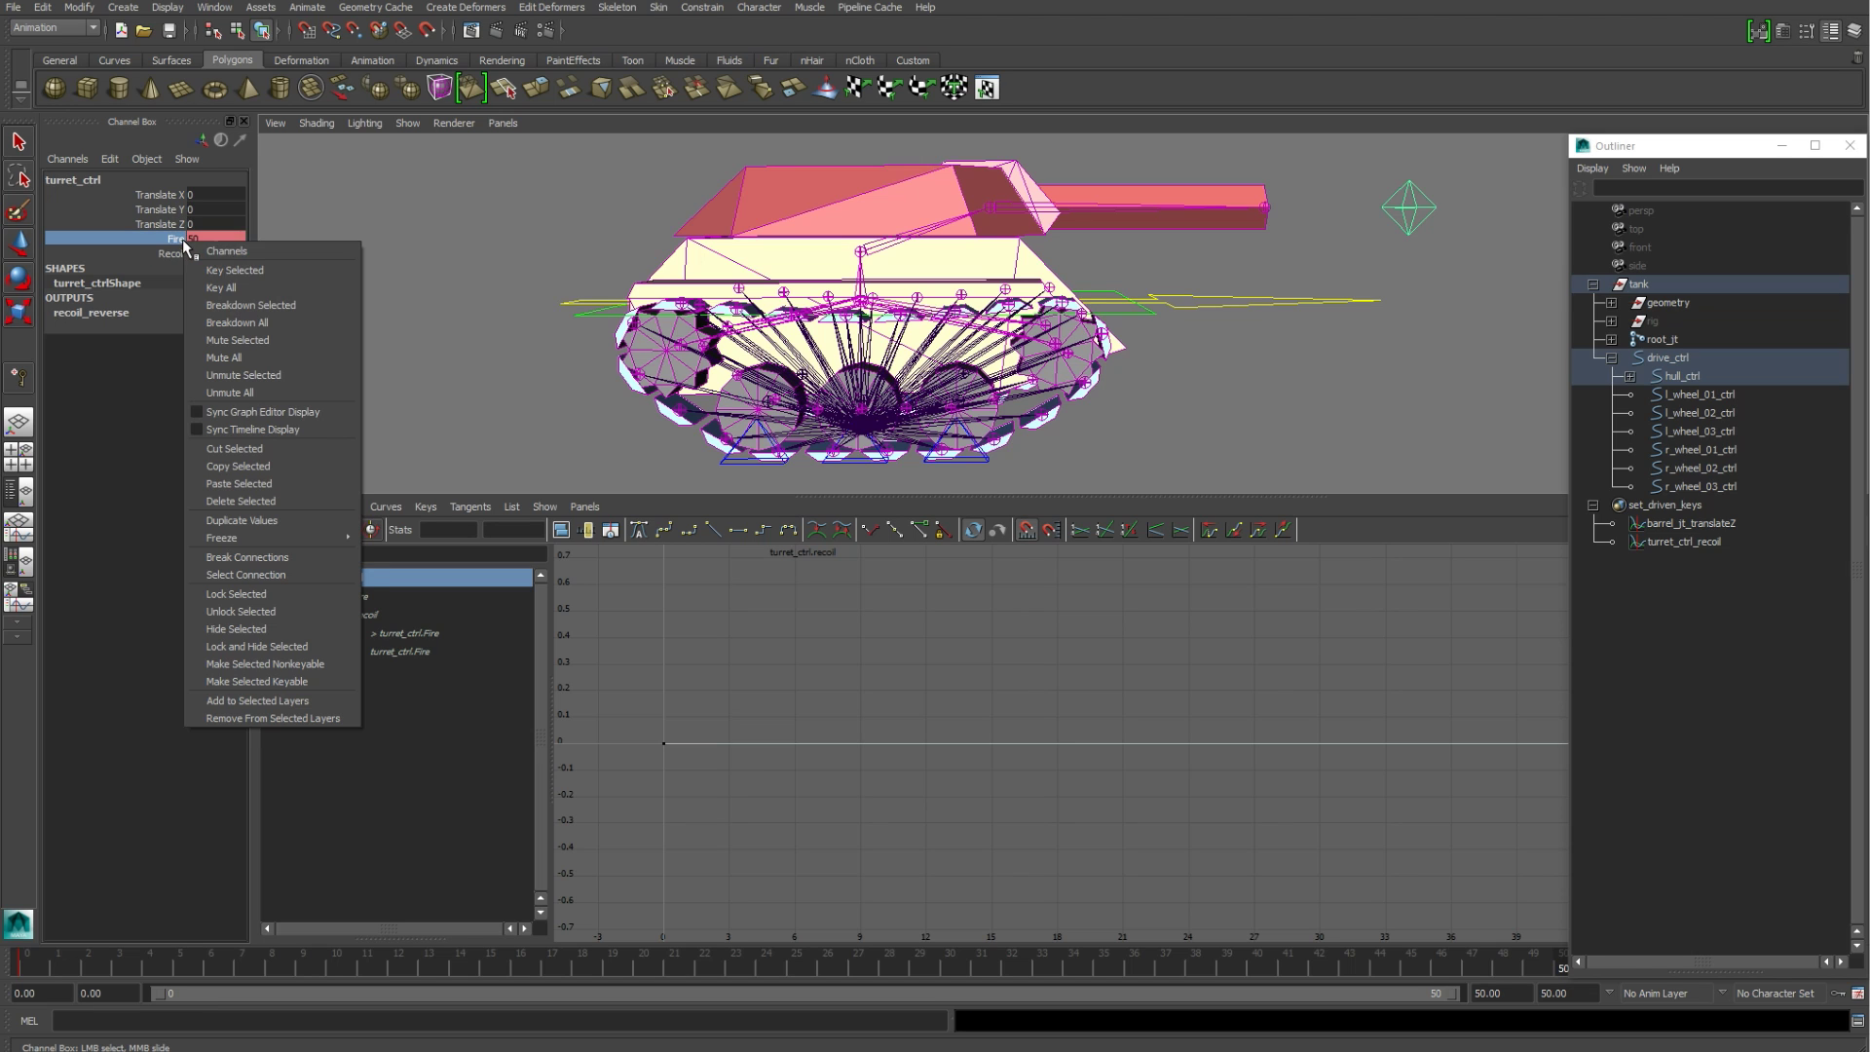
click(226, 272)
Step: Make the Fire animation curve's tangents linear and scrub the timeline back to frame 0
key(f)
drag(1216, 687, 1318, 779)
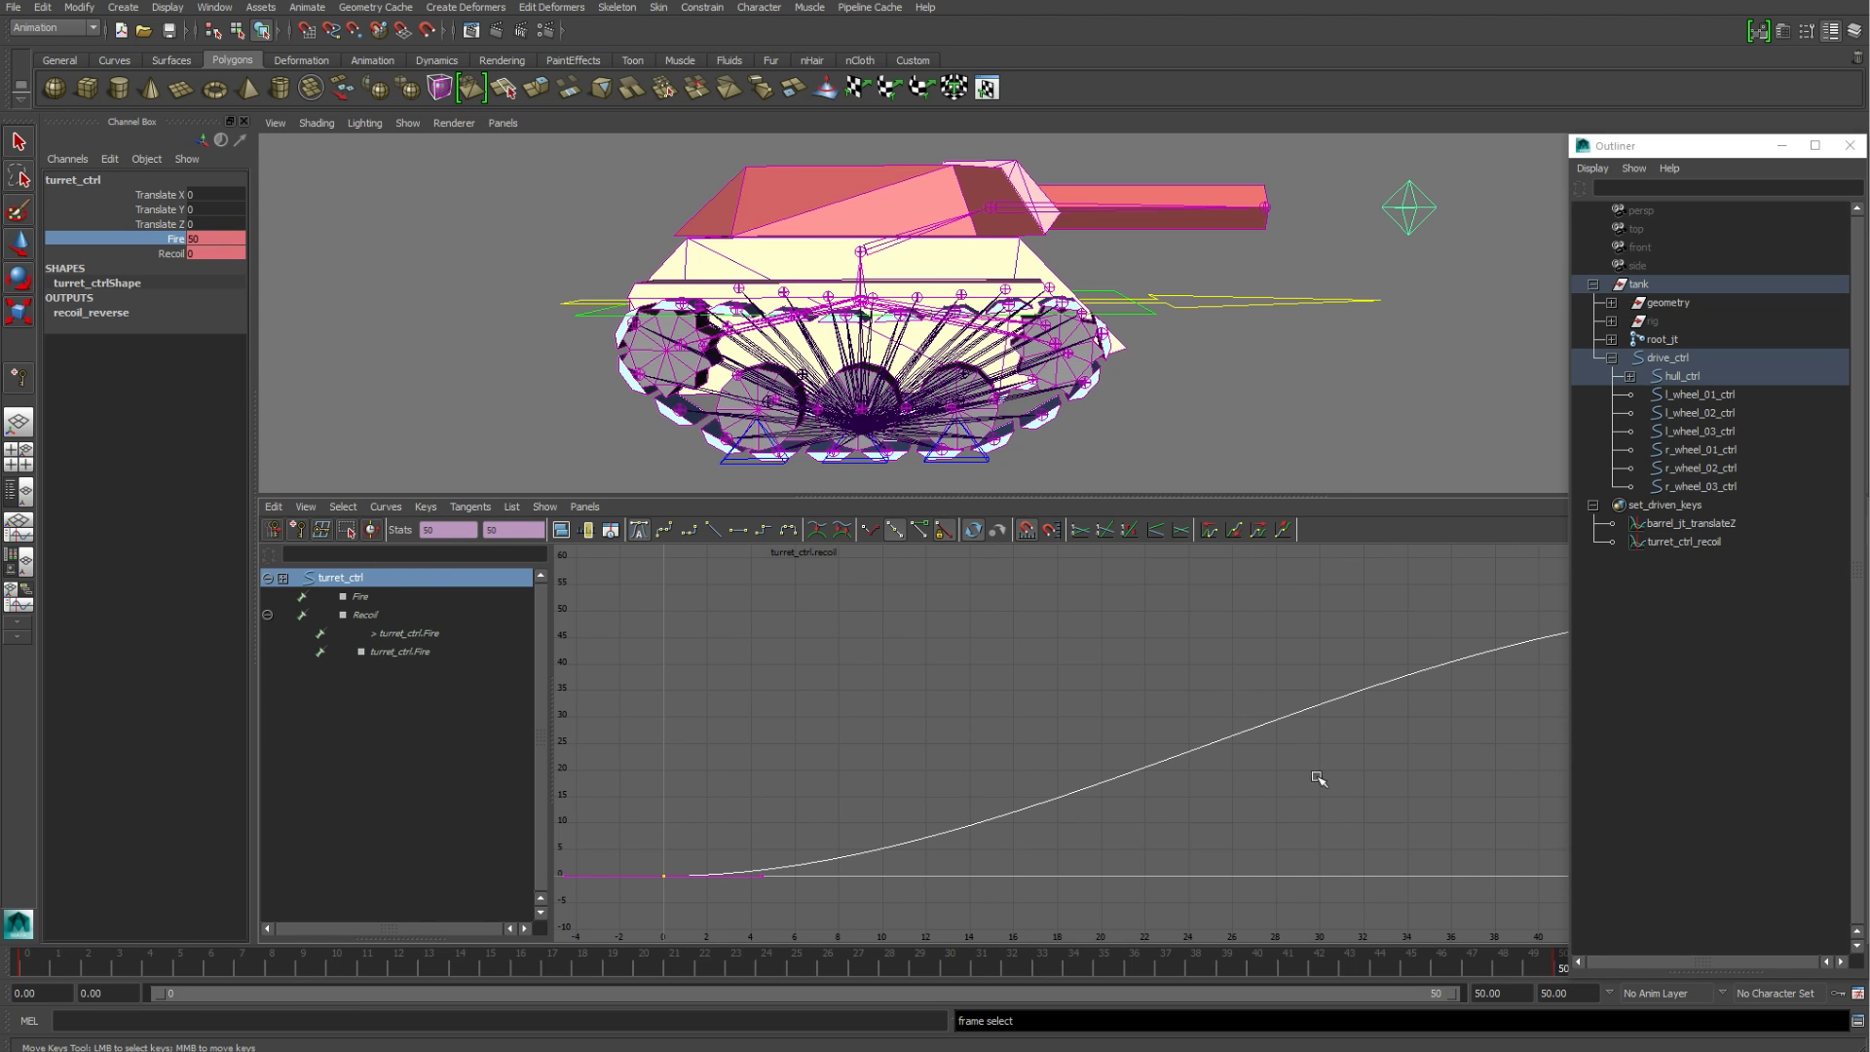
click(469, 506)
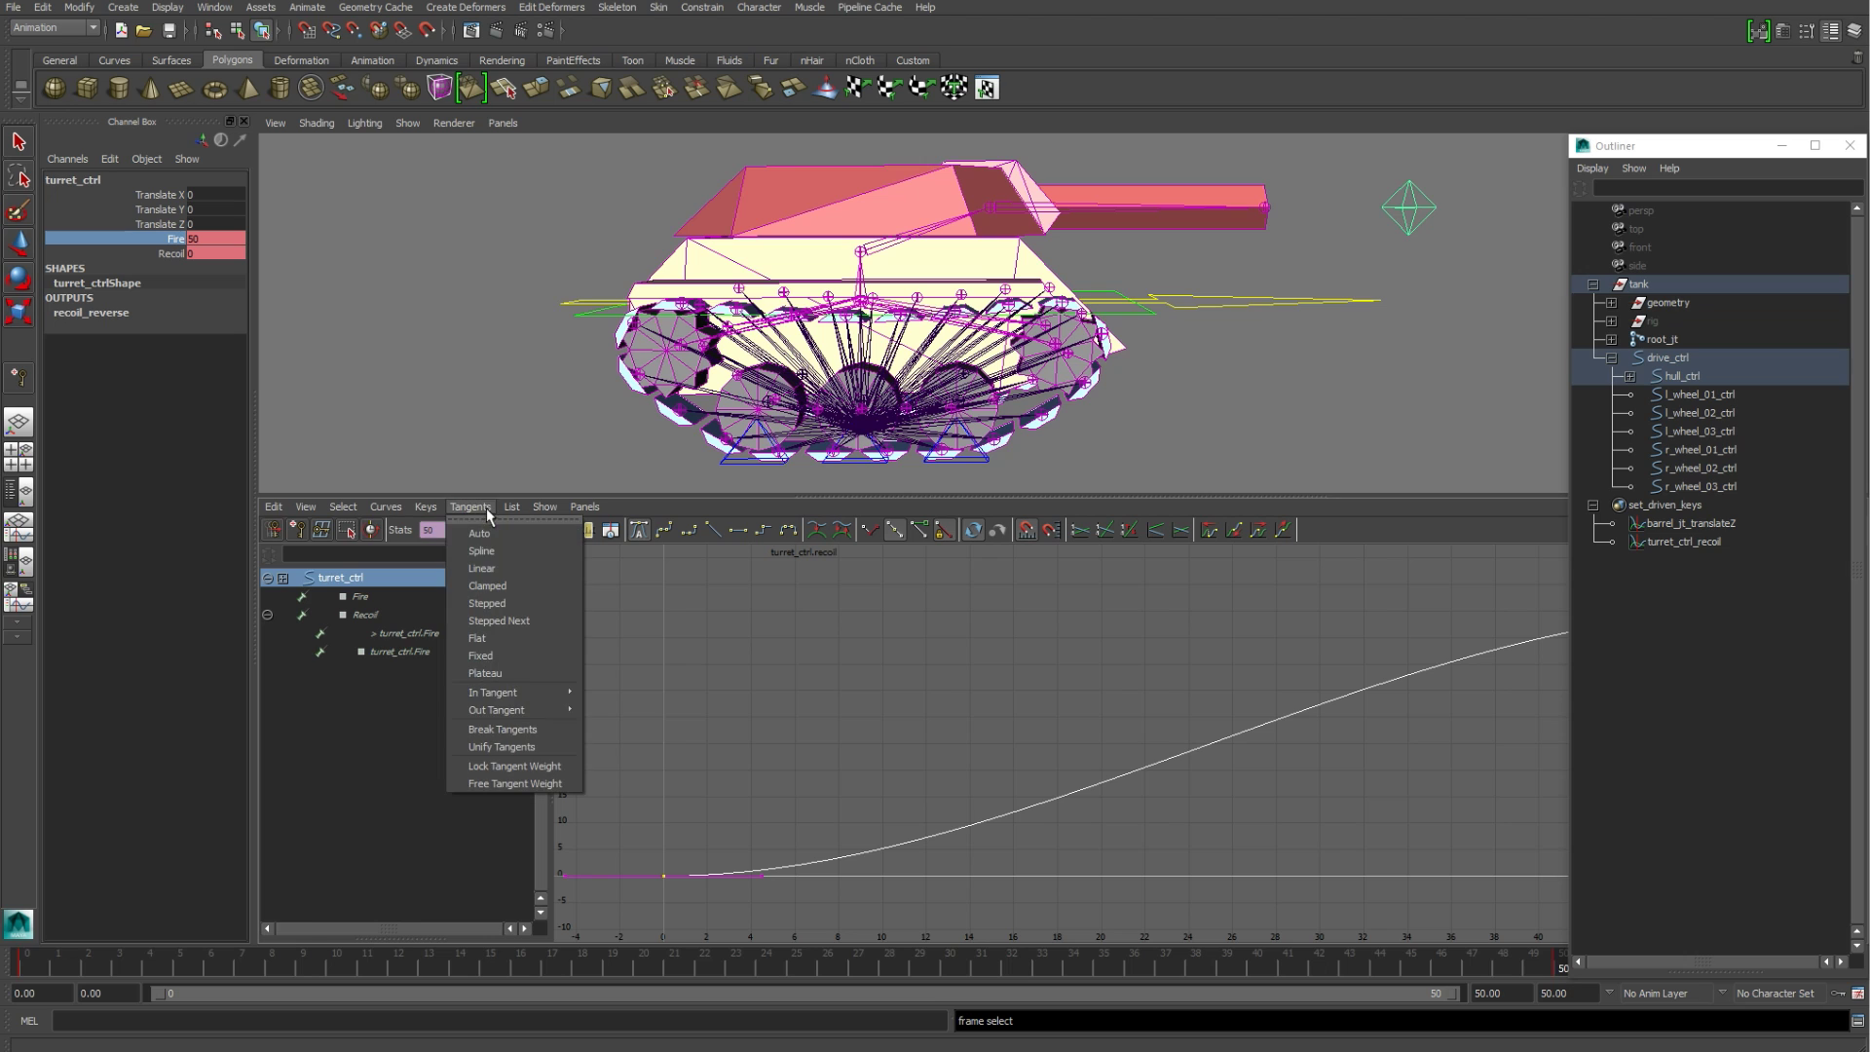
click(497, 574)
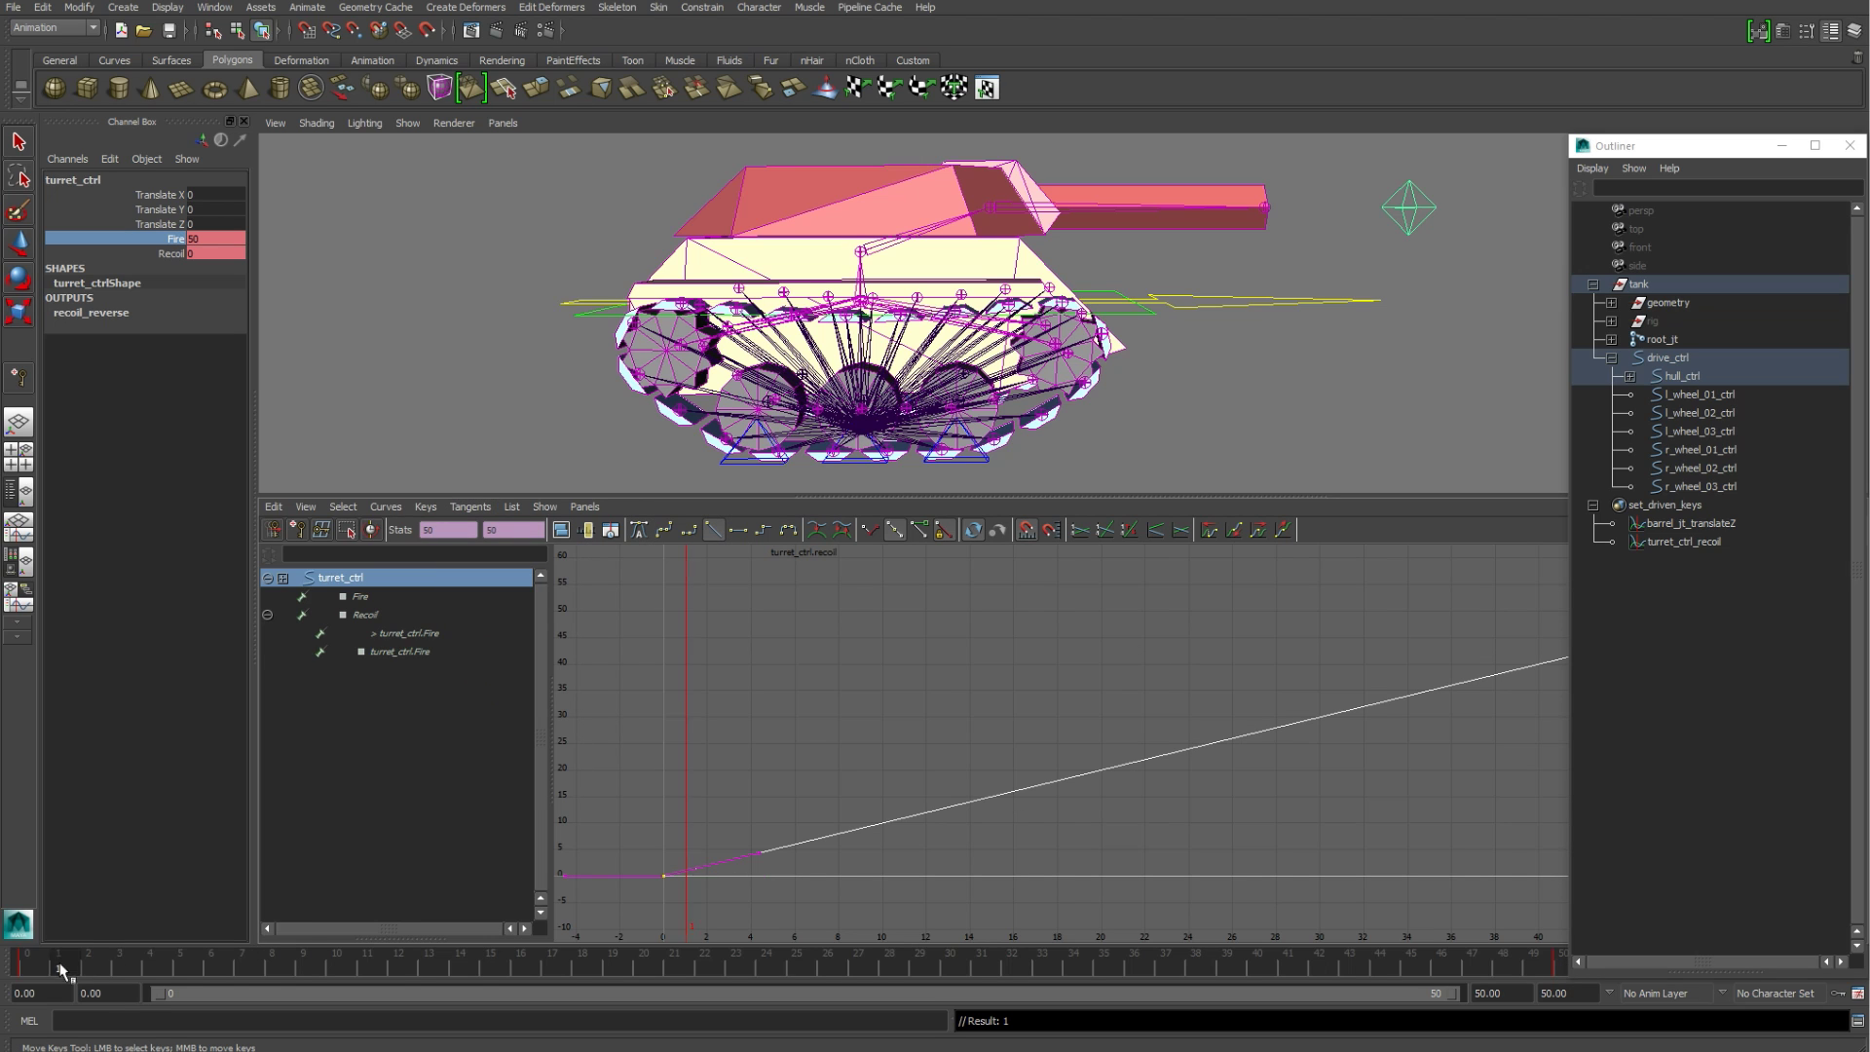
drag(1518, 999, 8, 910)
Step: Insert four keys on the barrel_jt_translateZ driven curve at about 2, 5, 7 and 9
click(1692, 523)
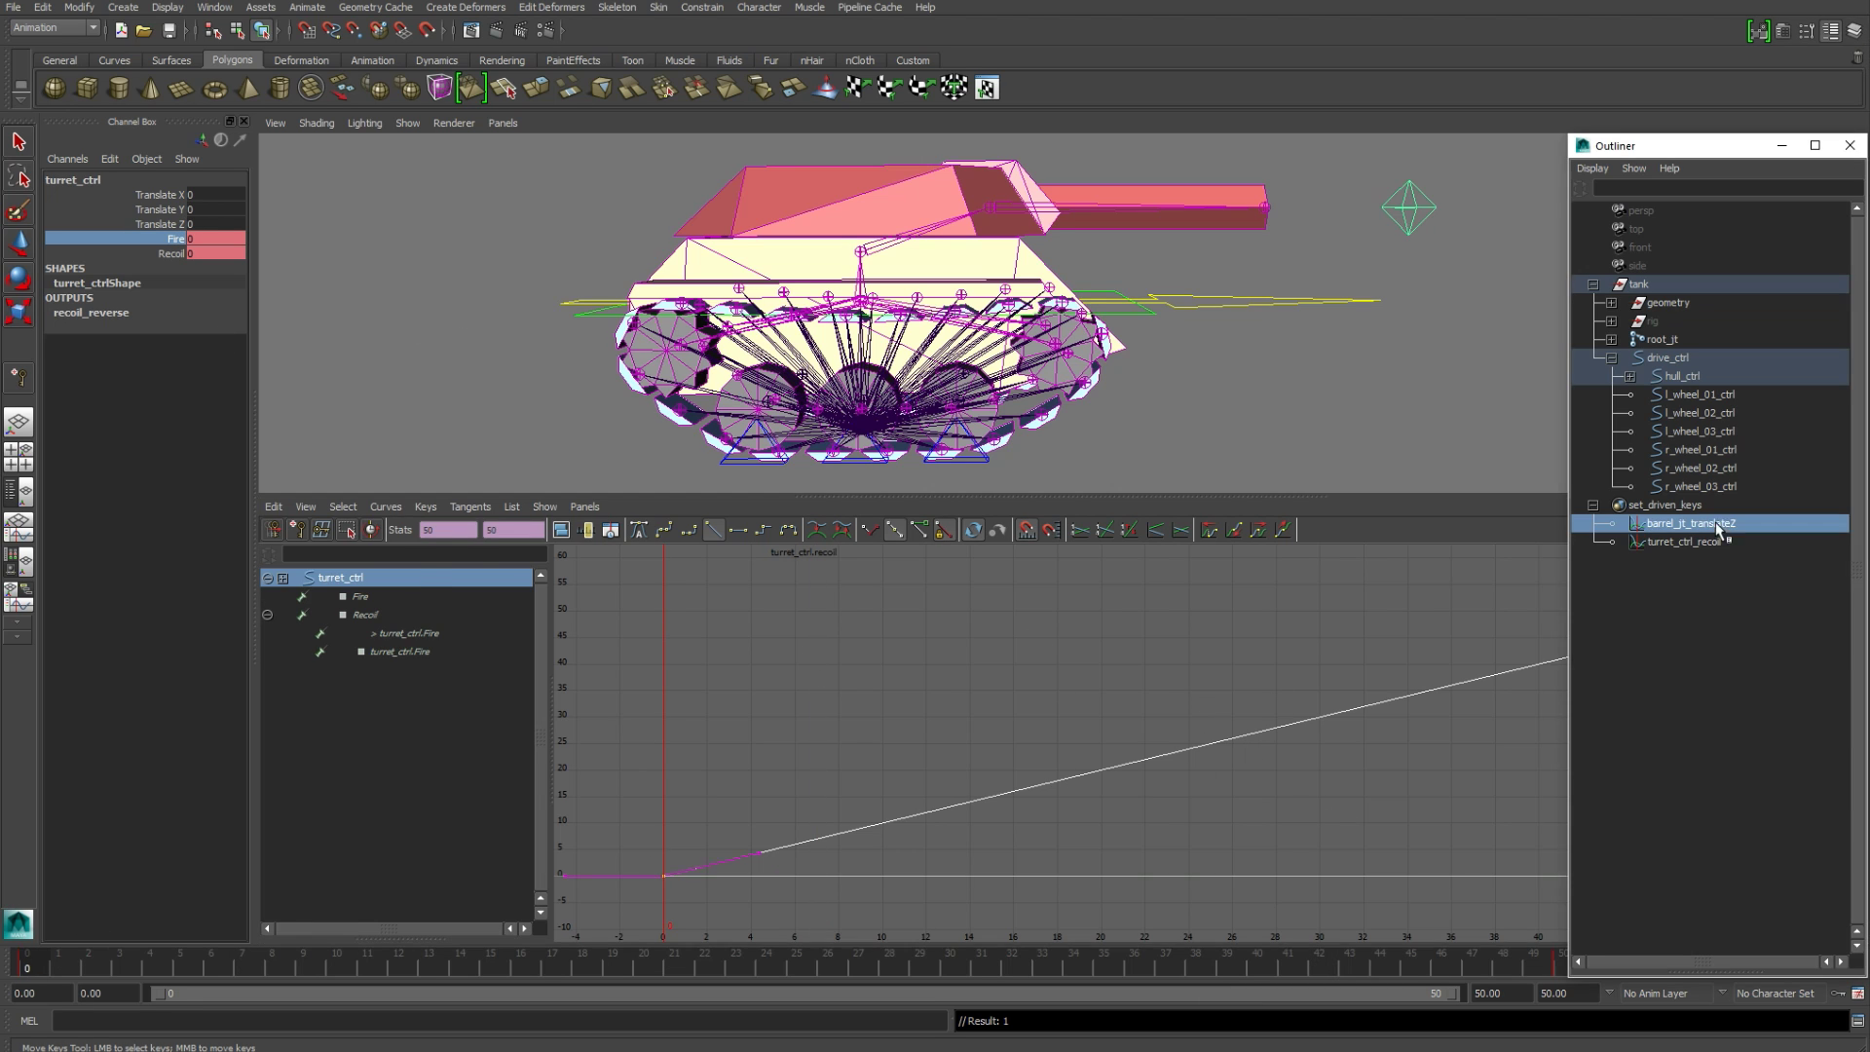
key(f)
click(1033, 743)
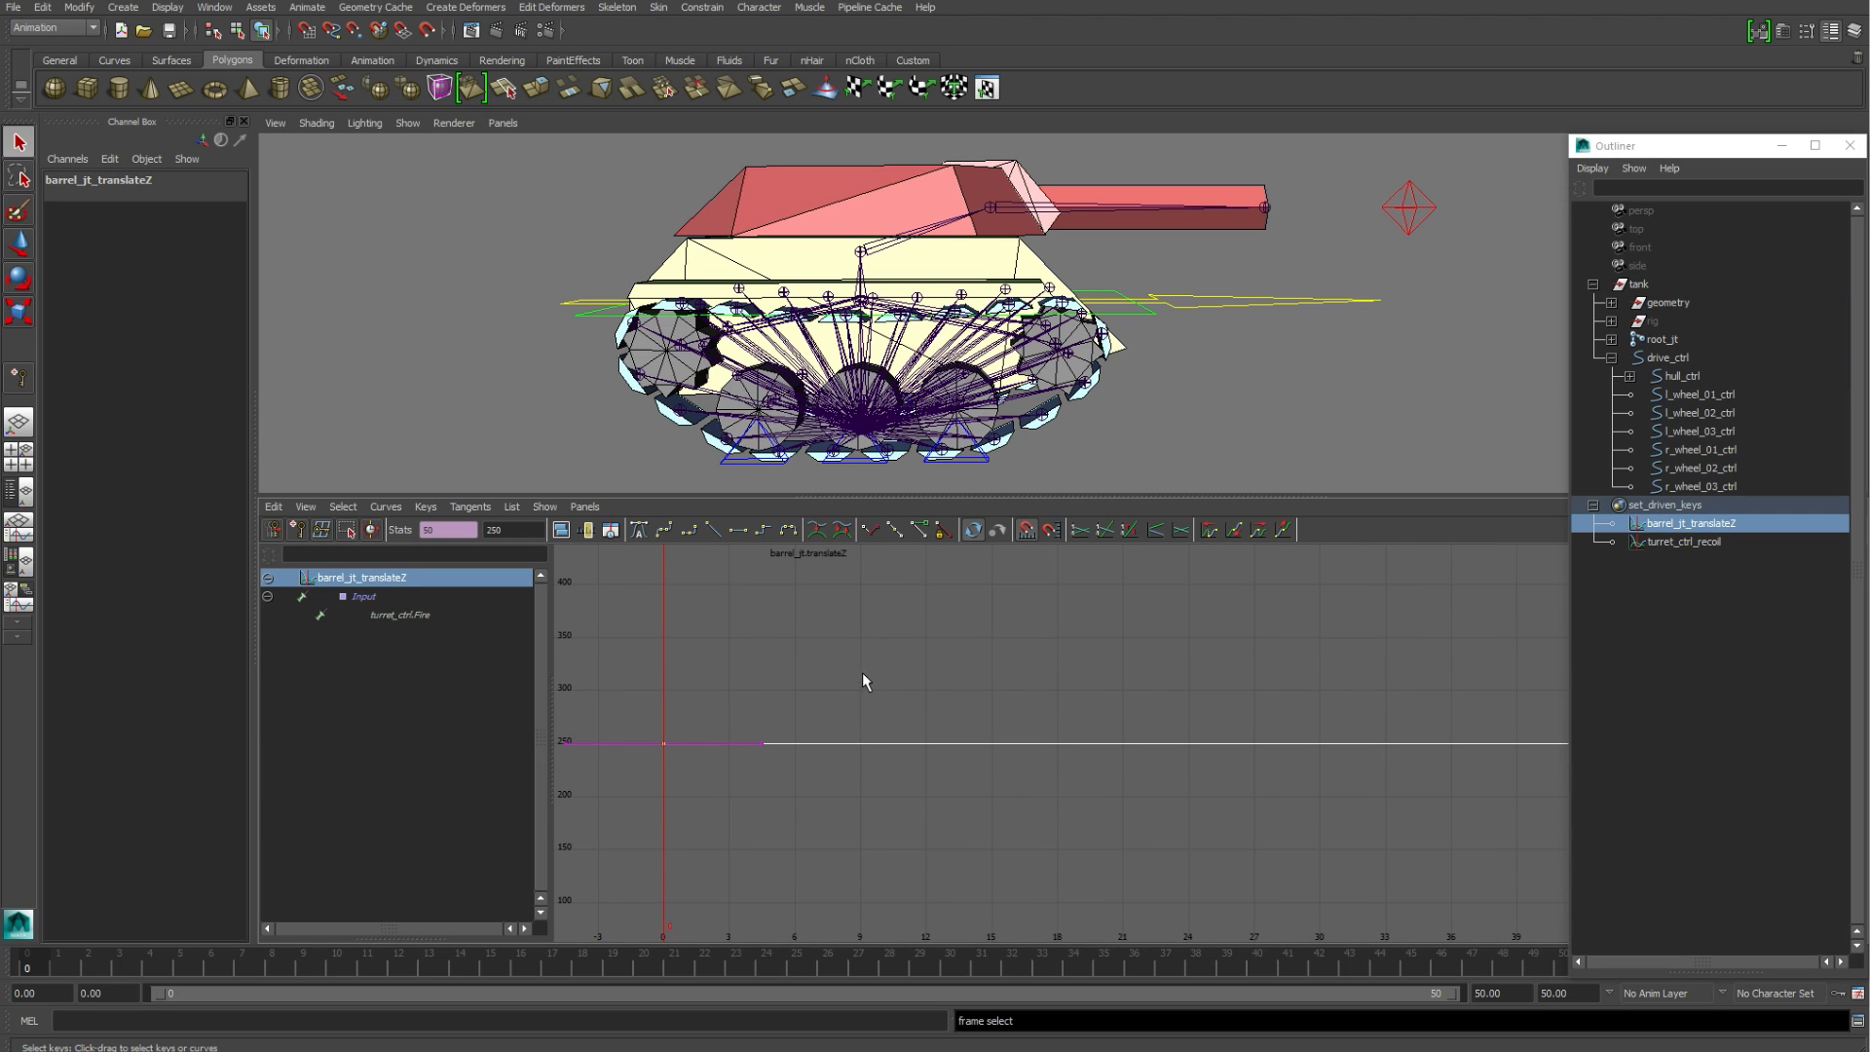
click(298, 531)
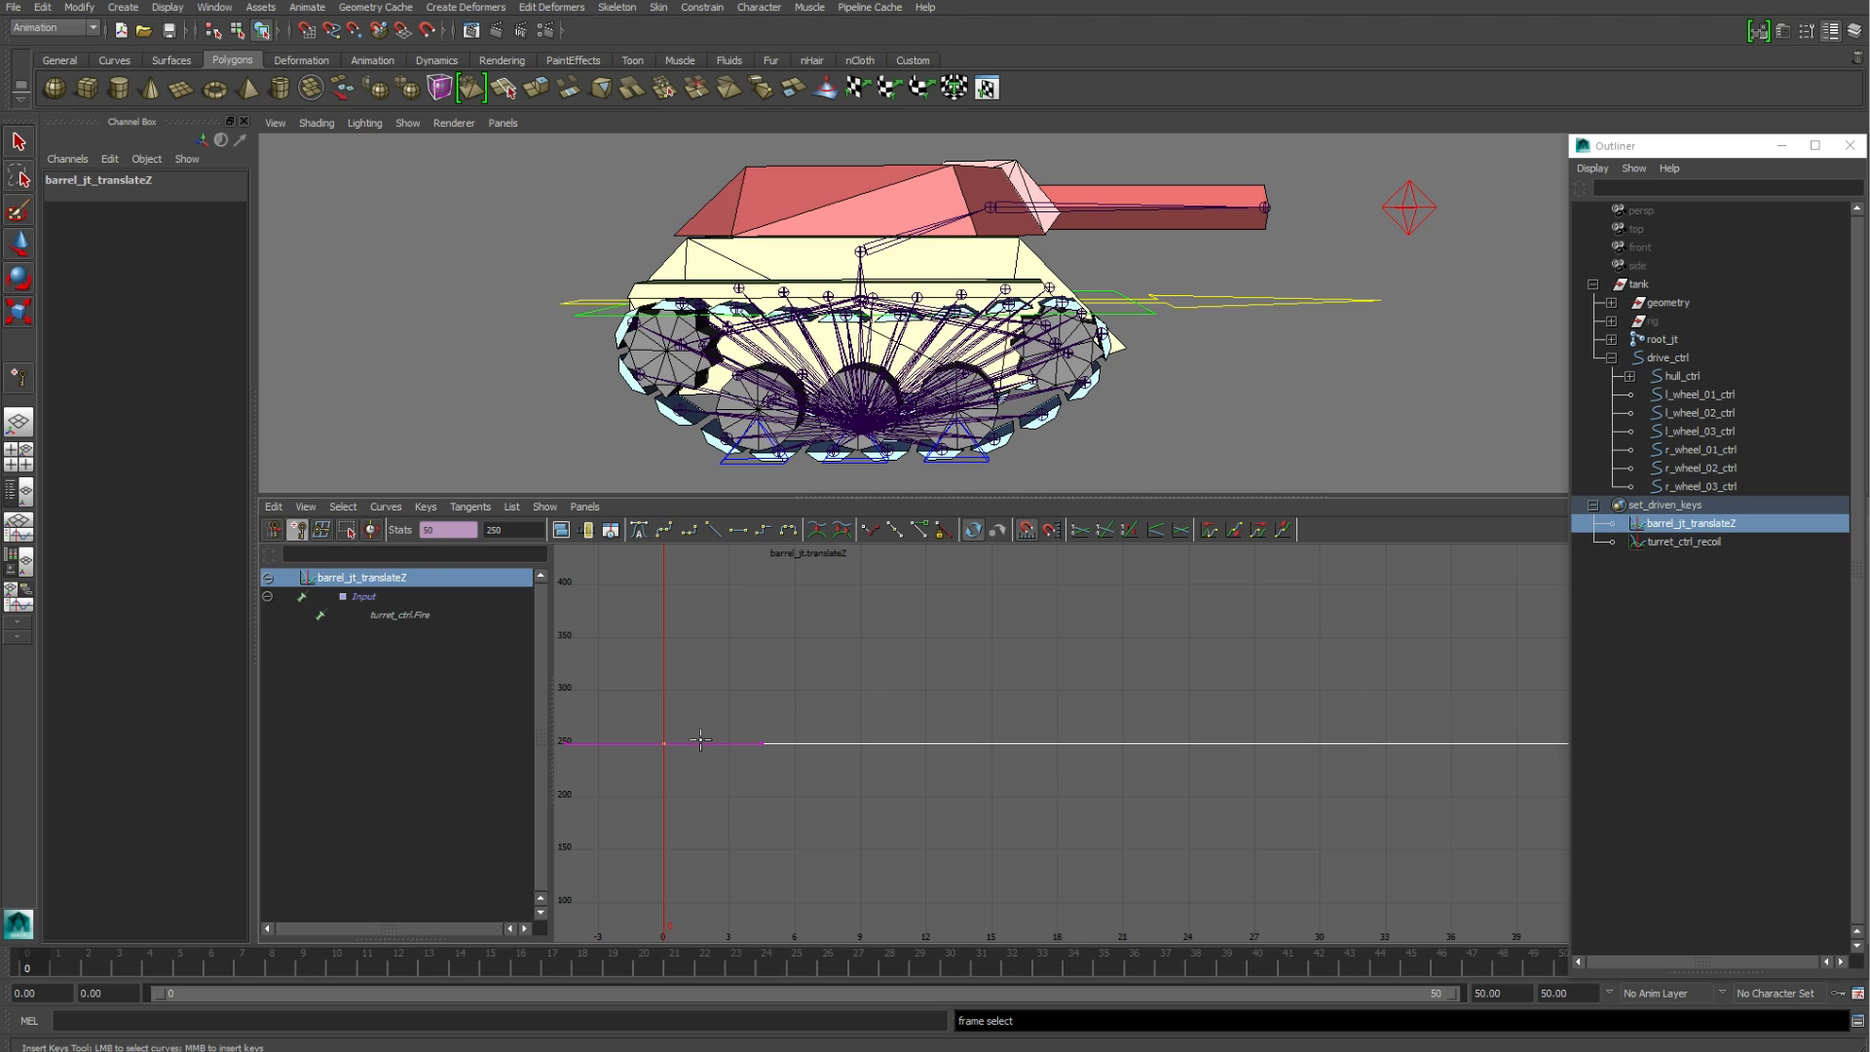
middle_click(706, 740)
middle_click(773, 741)
middle_click(824, 740)
middle_click(868, 740)
Step: Shape the barrel_jt_translateZ curve into a kick back at 2 with a damped rebound, moving the key at 5 to 4
key(q)
click(834, 711)
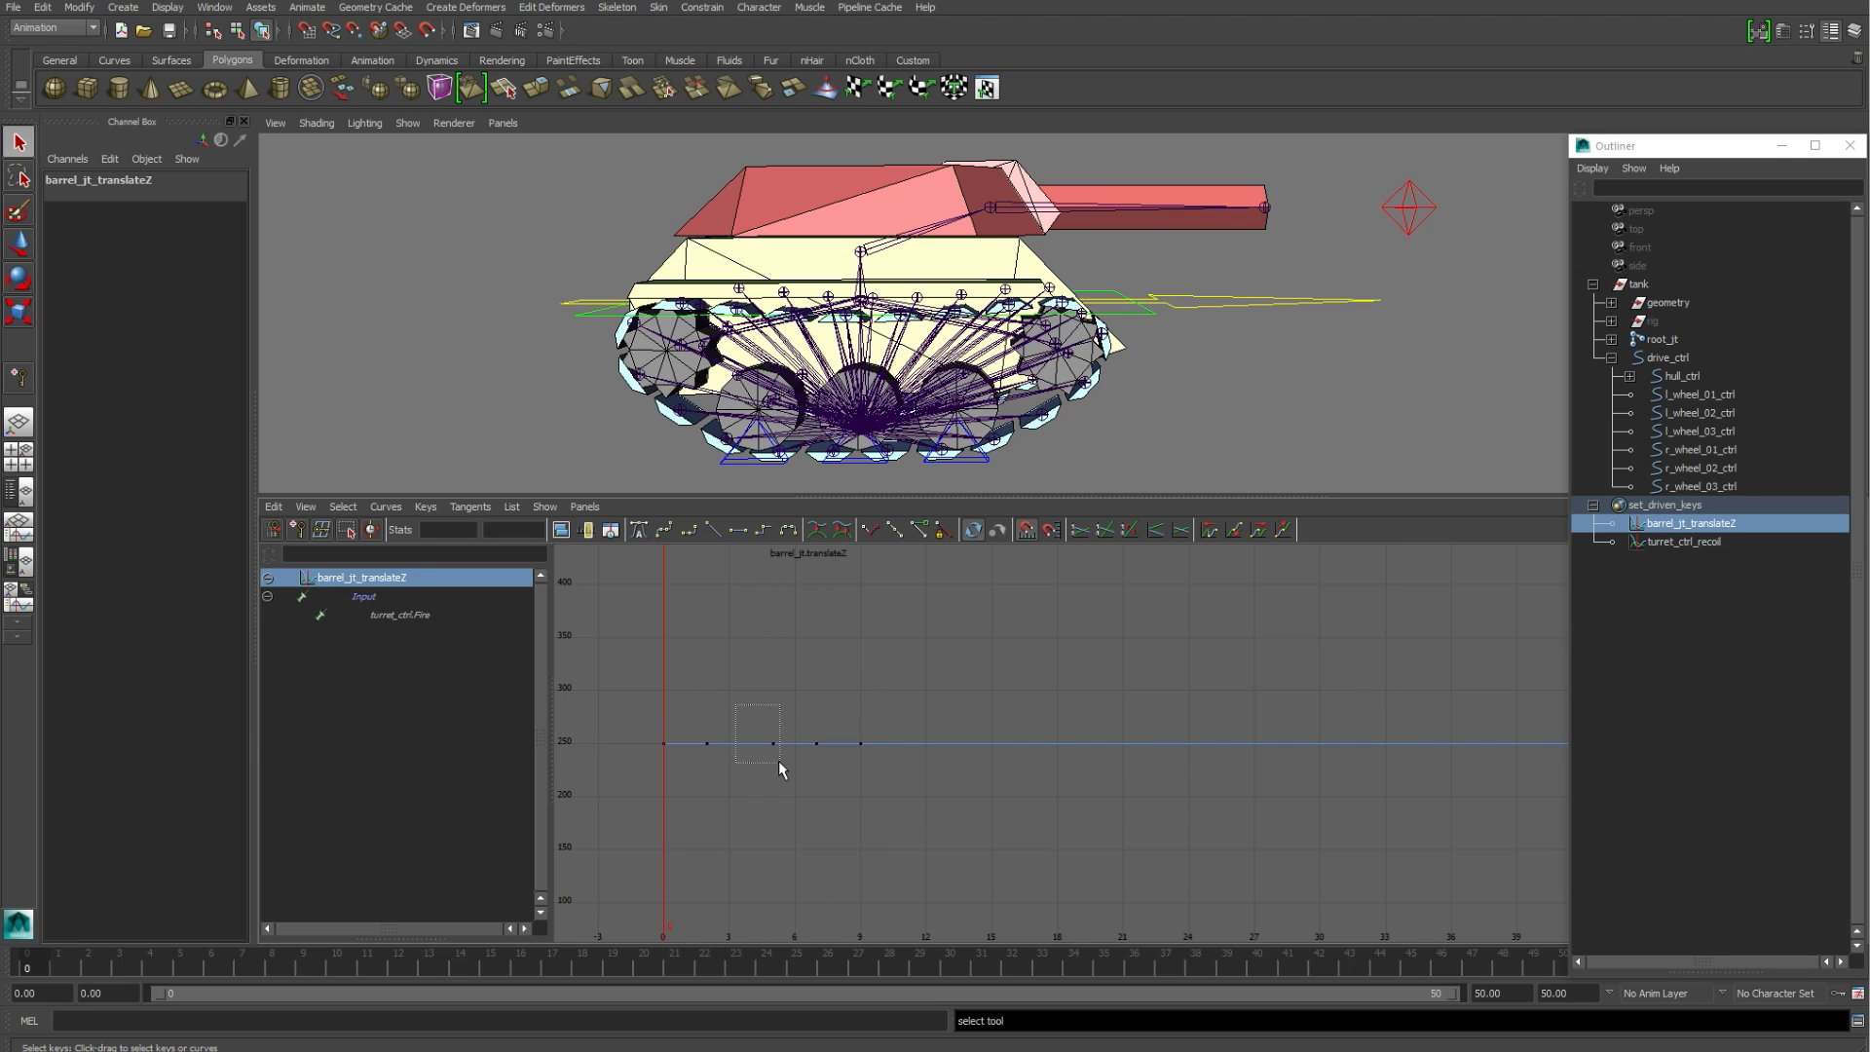
drag(779, 766, 779, 765)
key(w)
middle_drag(756, 760, 744, 752)
drag(727, 784, 722, 780)
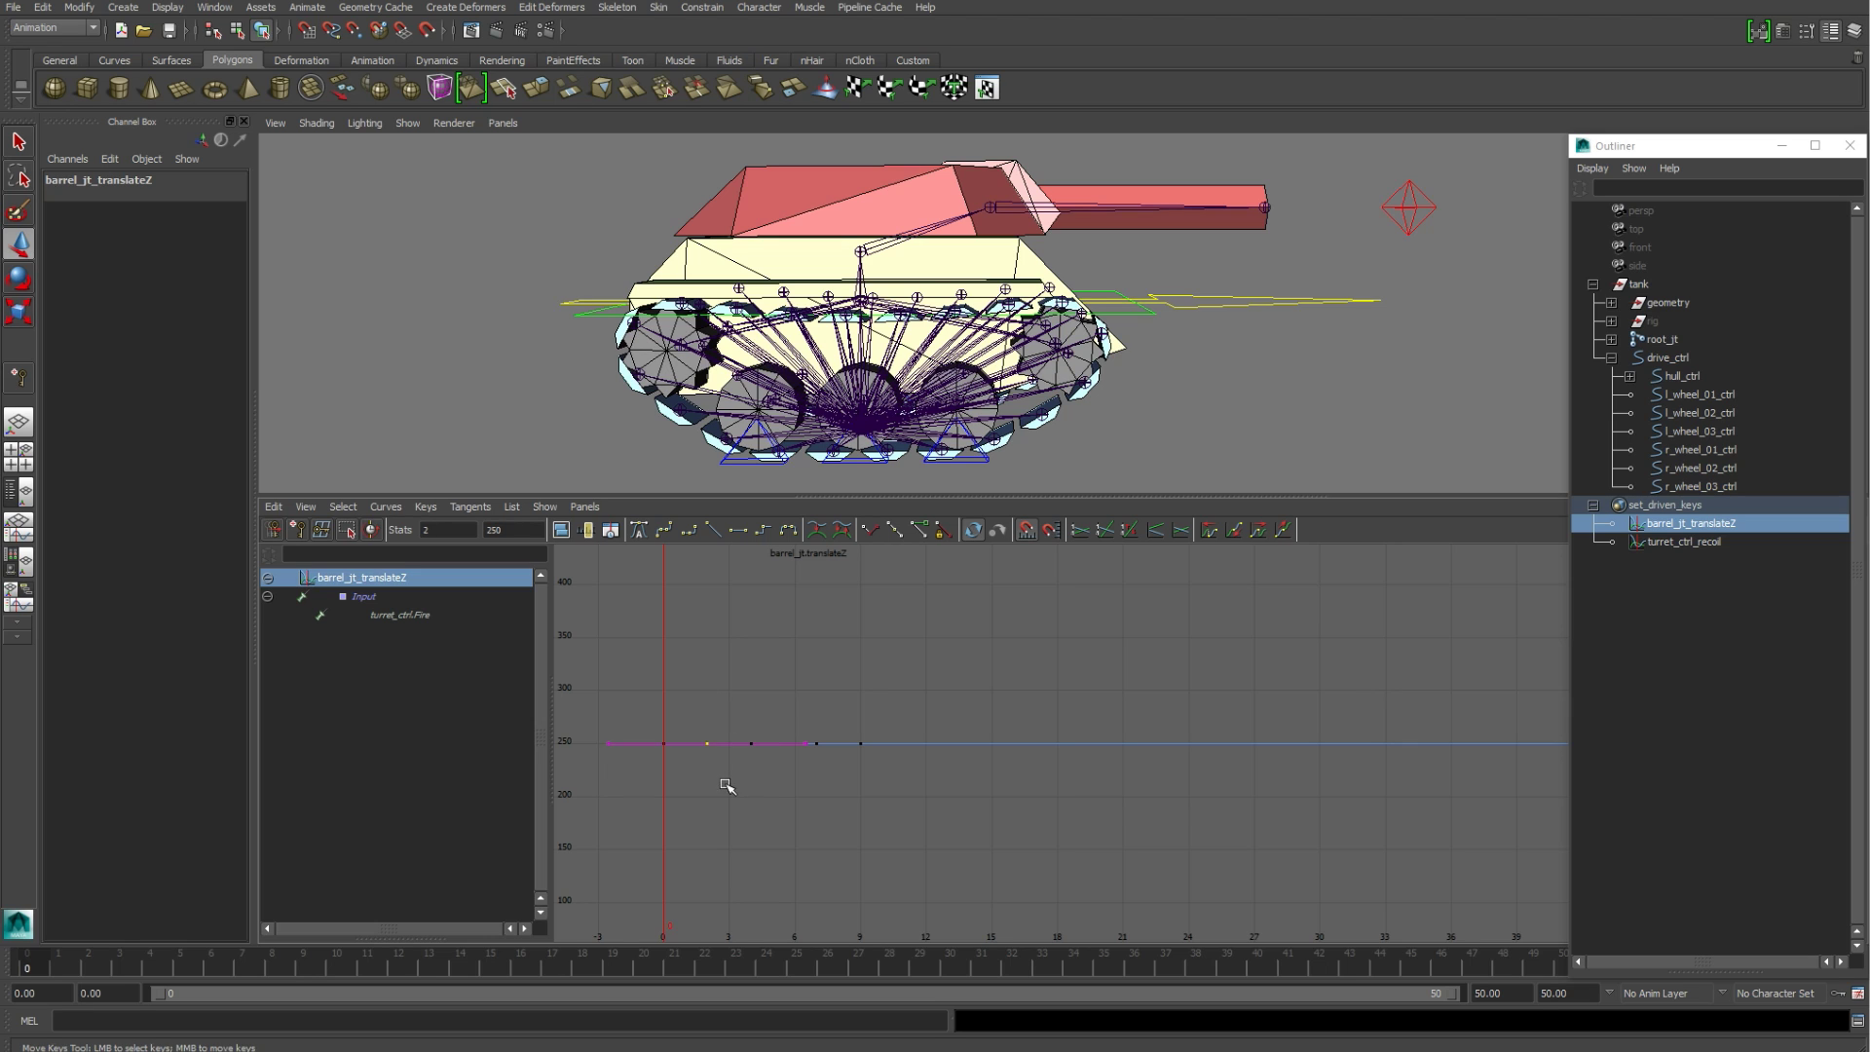
middle_drag(722, 780, 893, 757)
click(820, 739)
click(858, 745)
click(711, 771)
middle_click(714, 762)
Step: Play the animation to check the barrel's firing motion, then stop and return to frame 0
click(1253, 405)
key(alt+v)
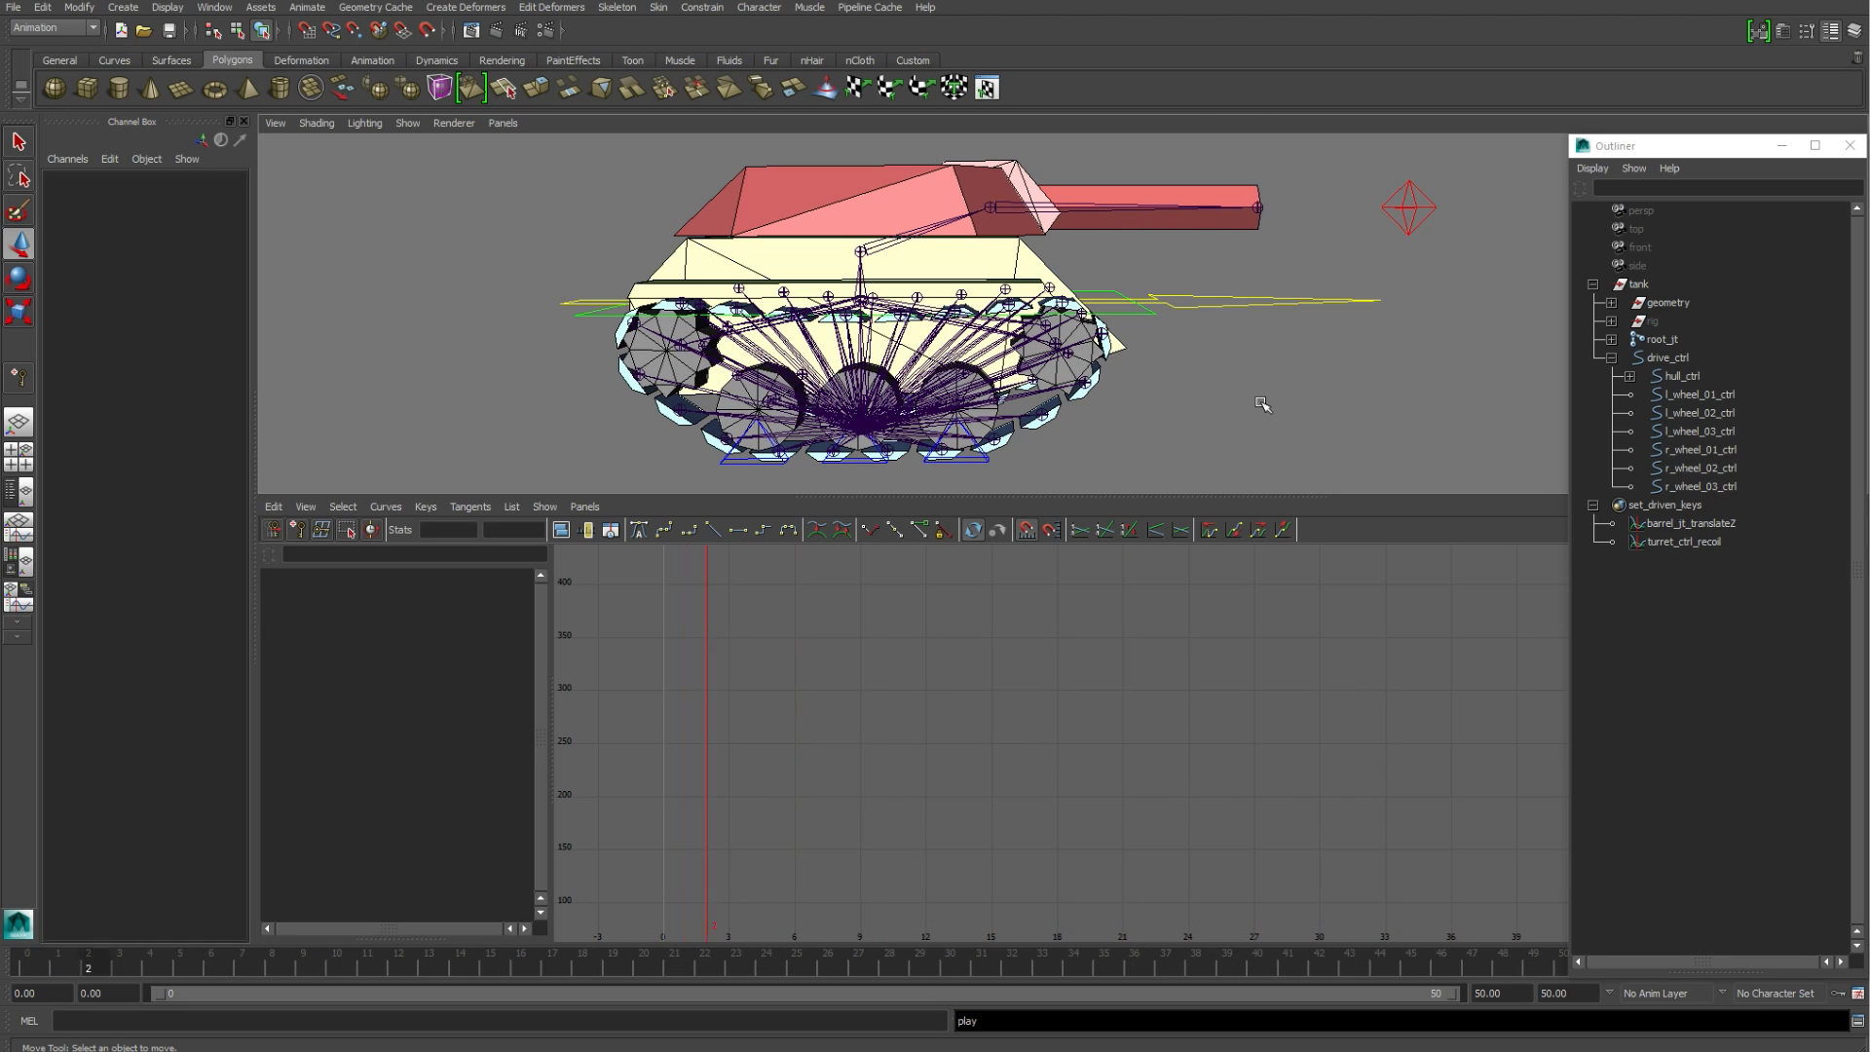
key(alt+v)
key(shift+alt+v)
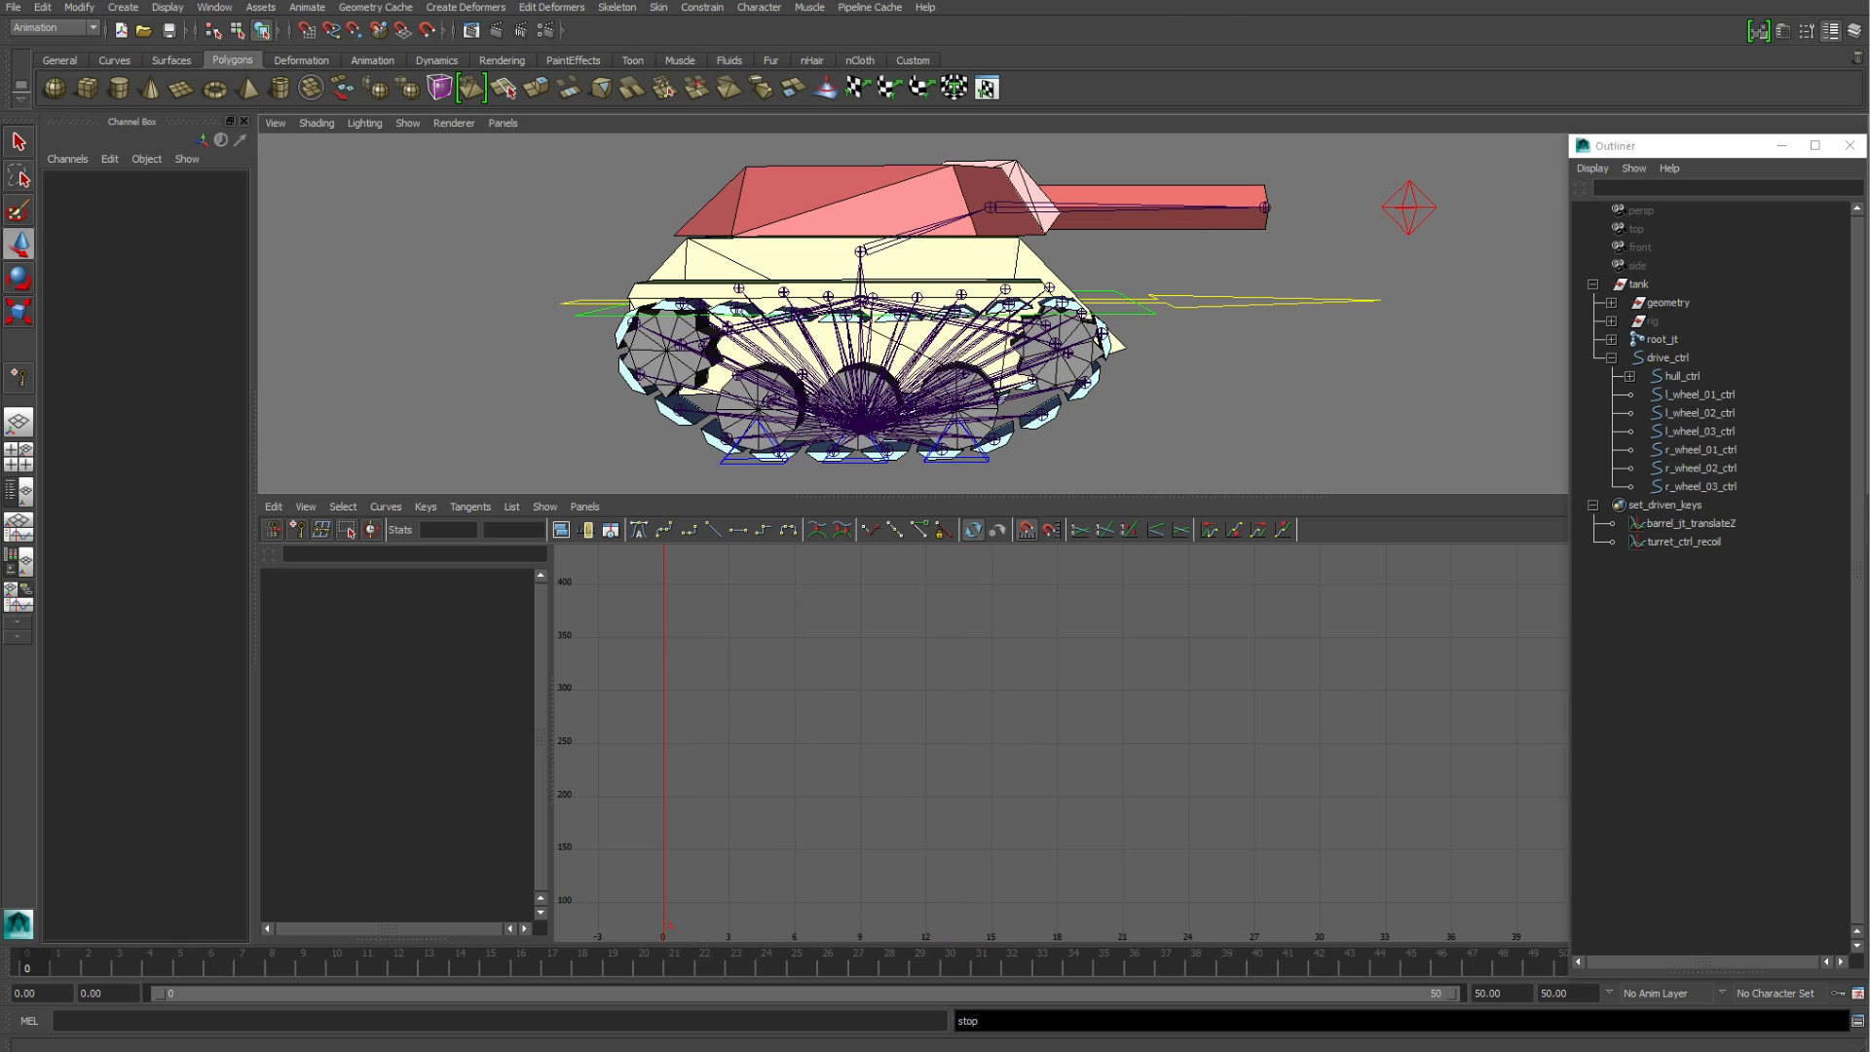
Step: Insert eight keys on the turret_ctrl_recoil driven curve at about 3, 6, 11, 17, 24, 29, 35 and 39
click(1684, 543)
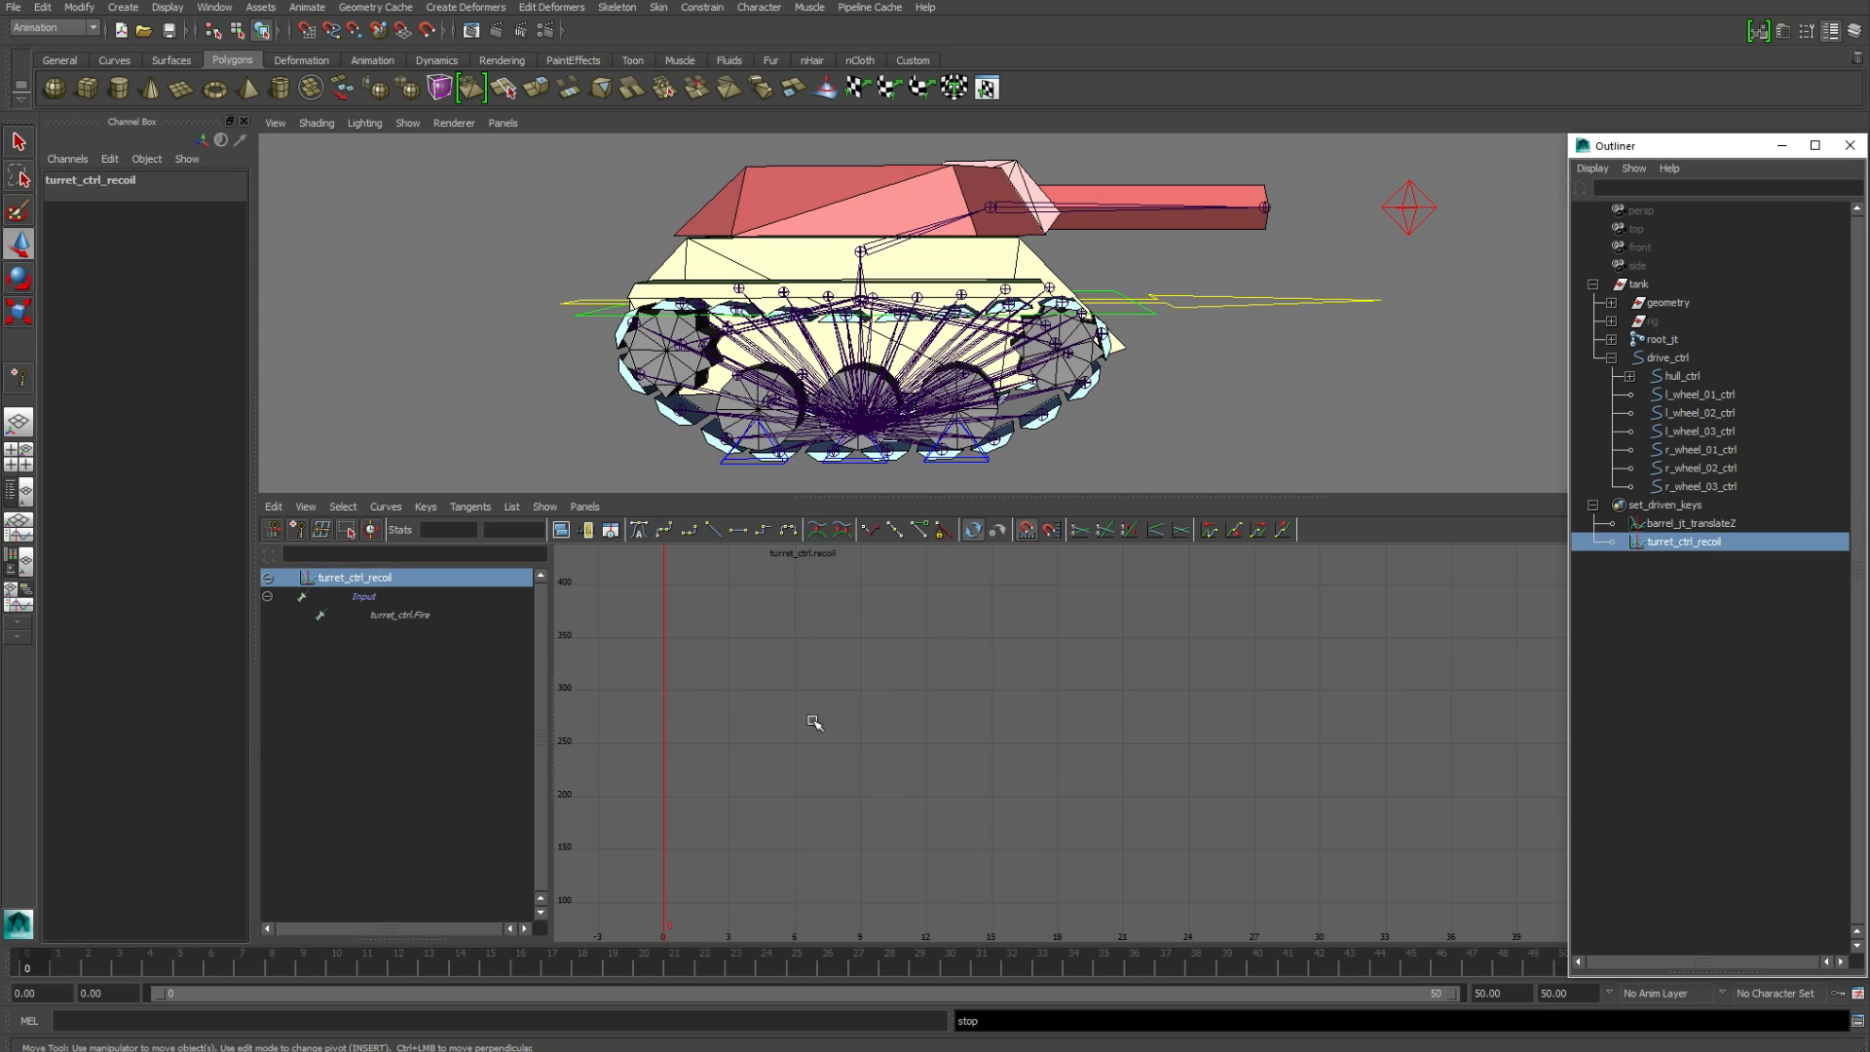
key(f)
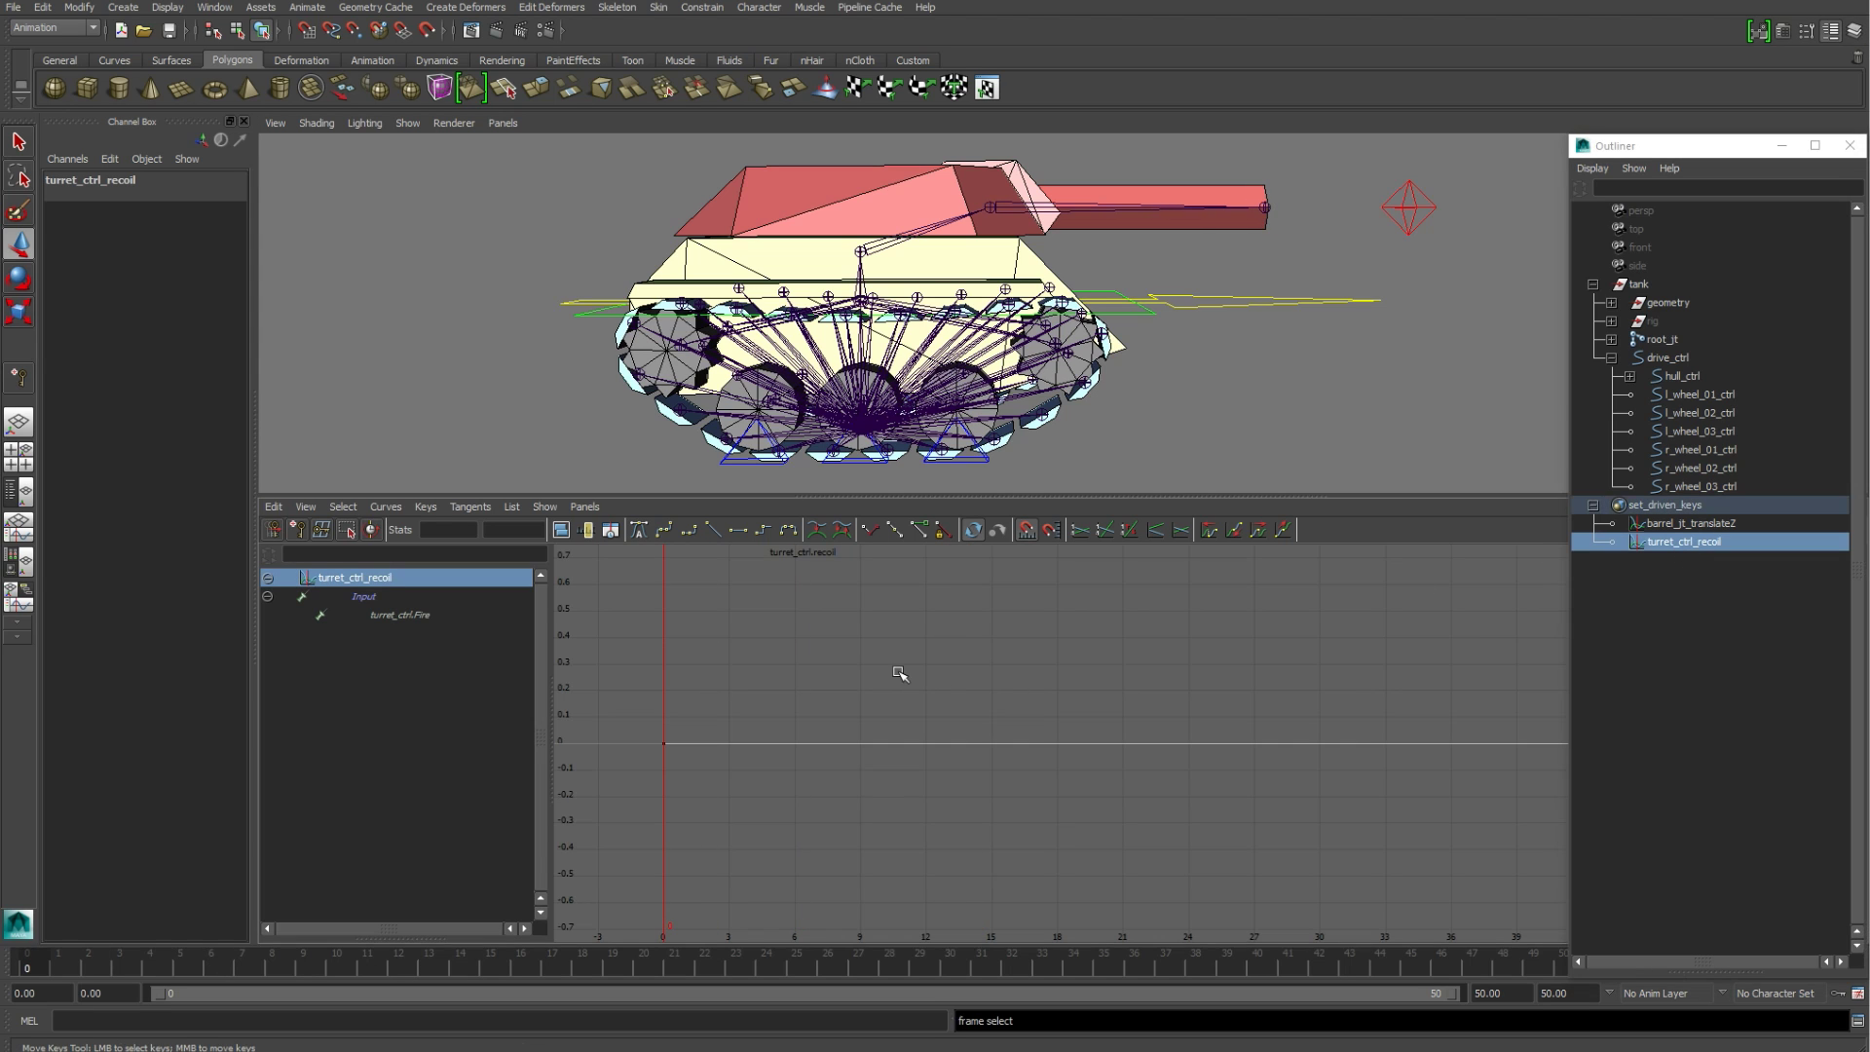
click(884, 743)
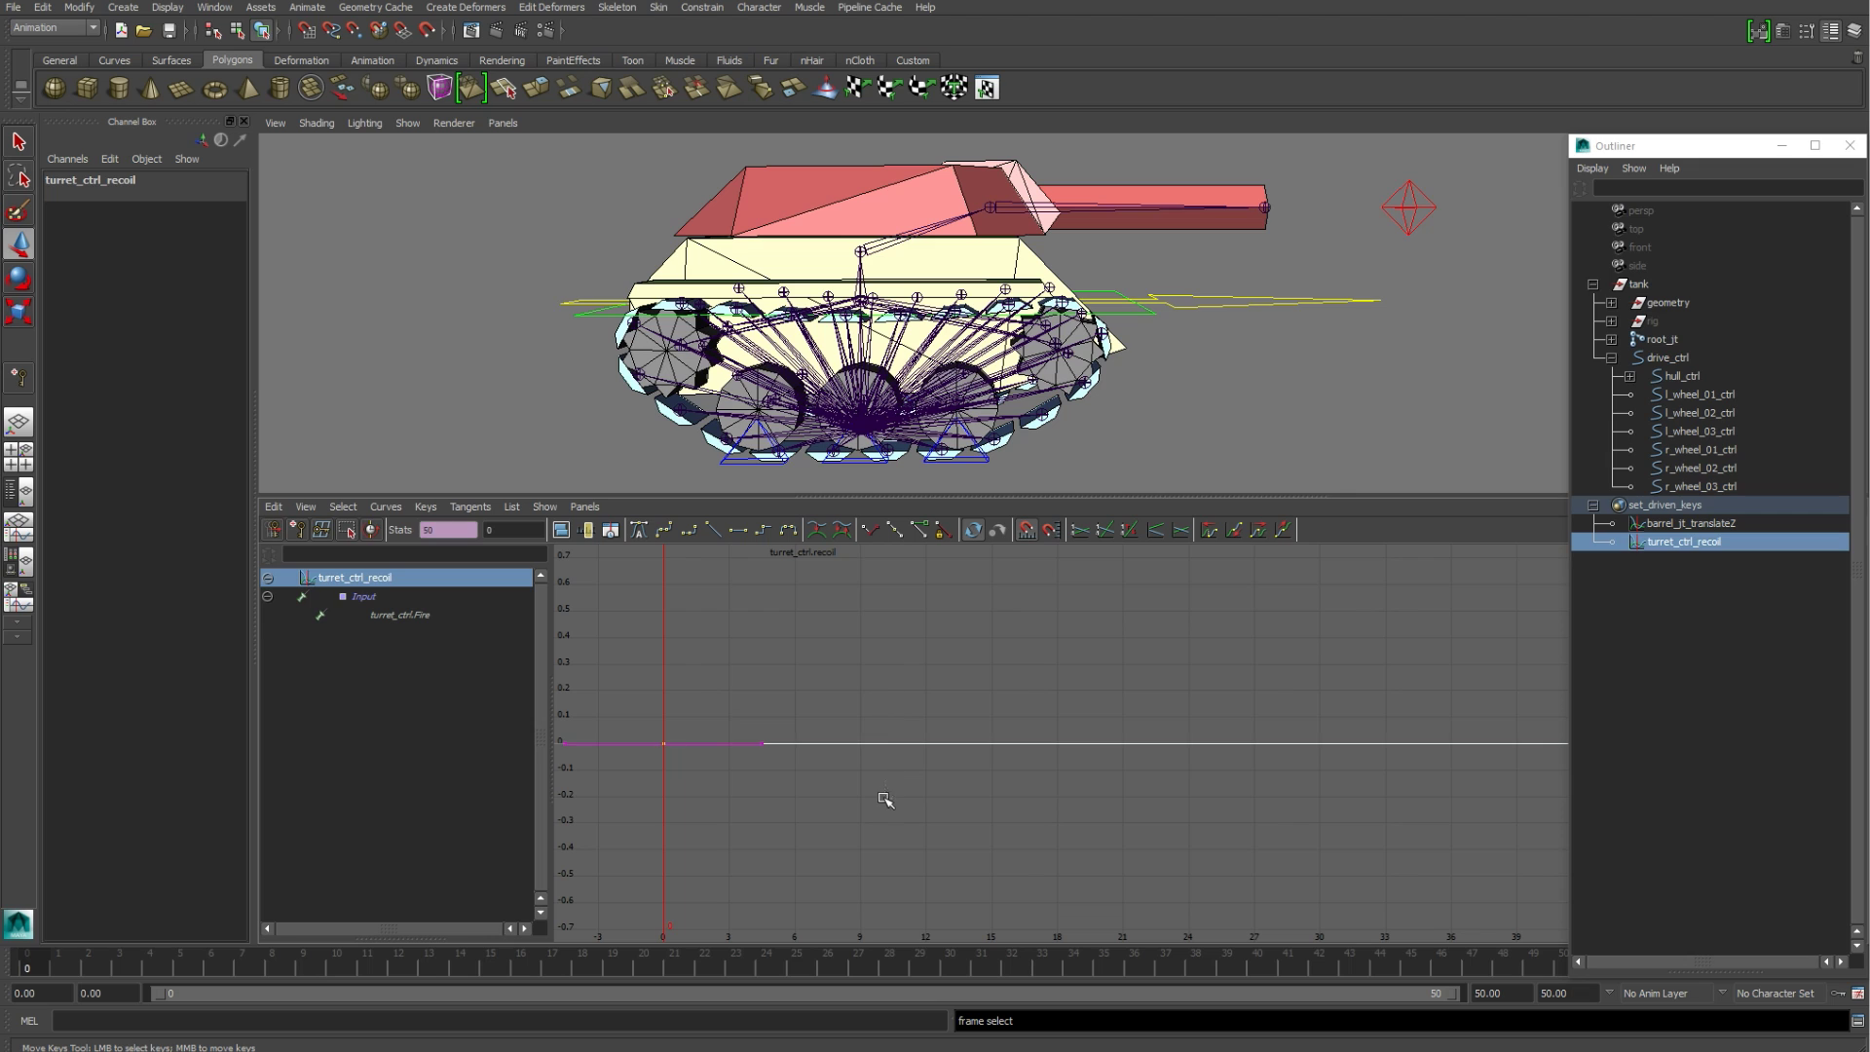
click(298, 530)
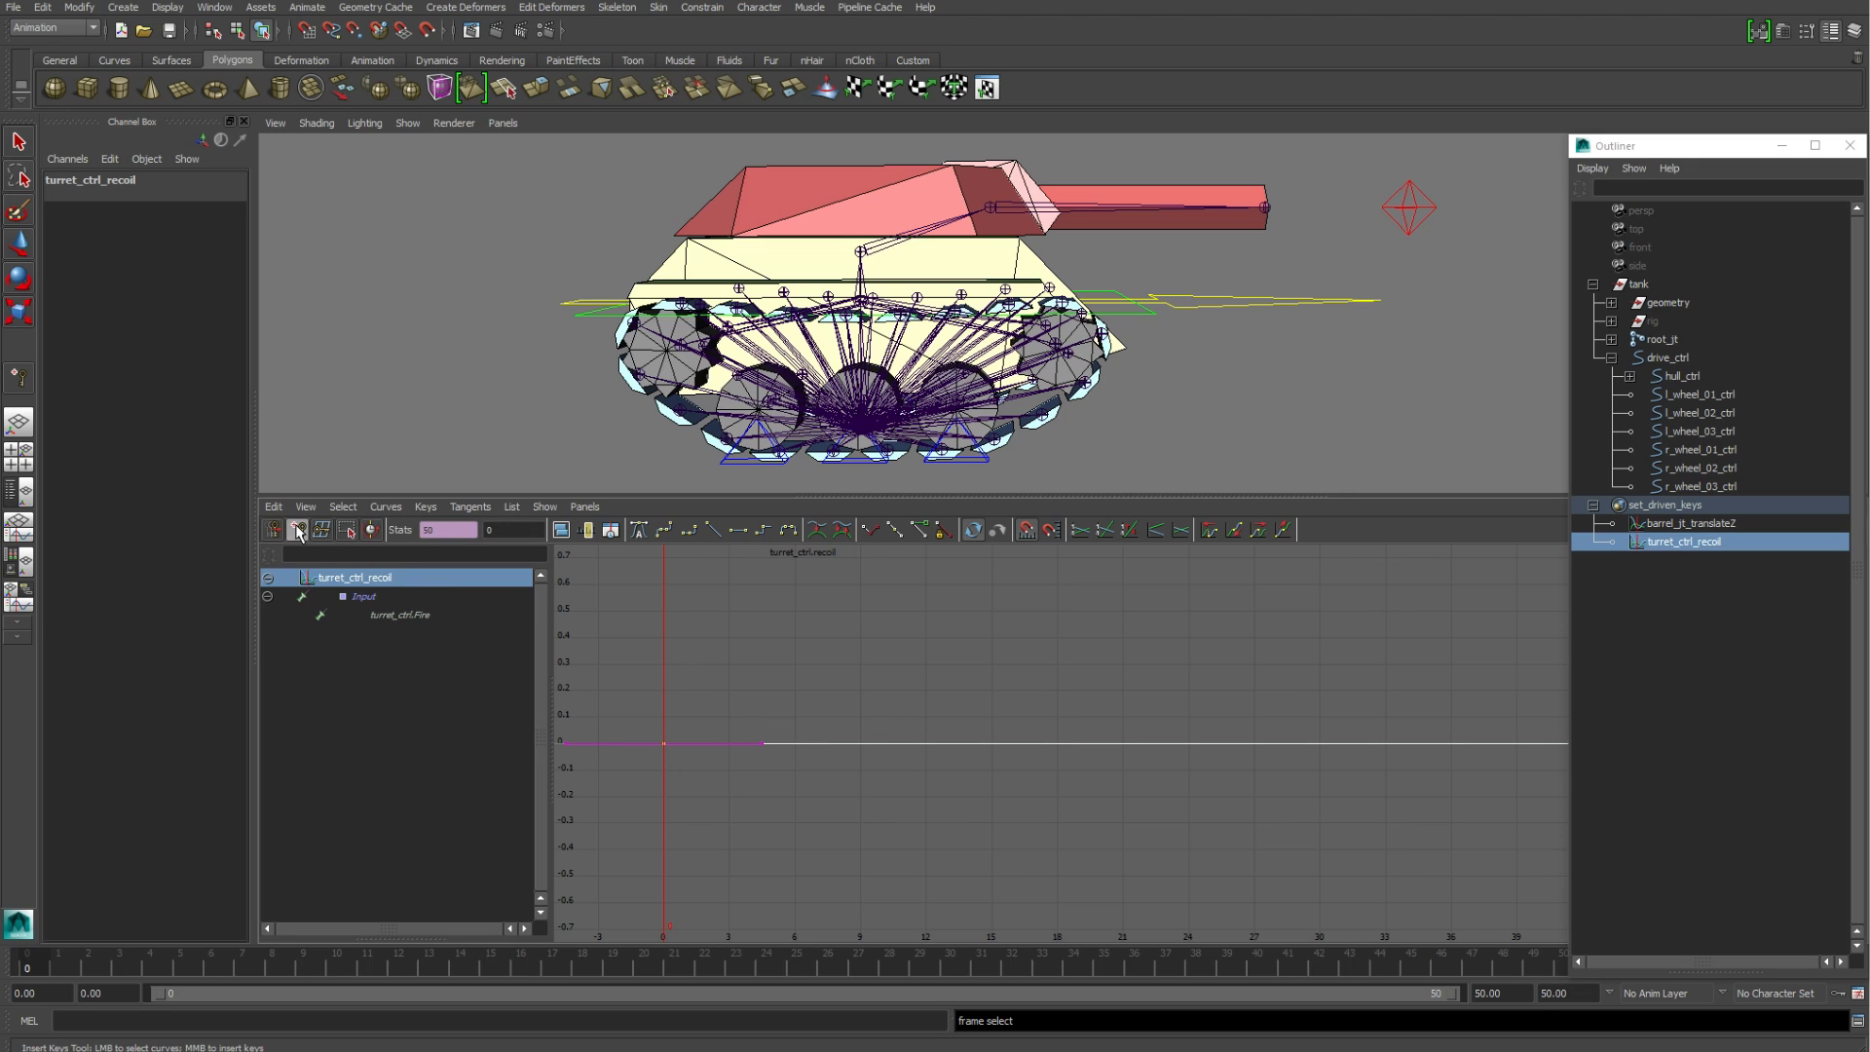
middle_click(729, 743)
middle_click(795, 743)
middle_click(904, 743)
middle_click(1036, 743)
middle_click(1189, 743)
middle_click(1298, 743)
middle_click(1429, 743)
middle_click(1516, 743)
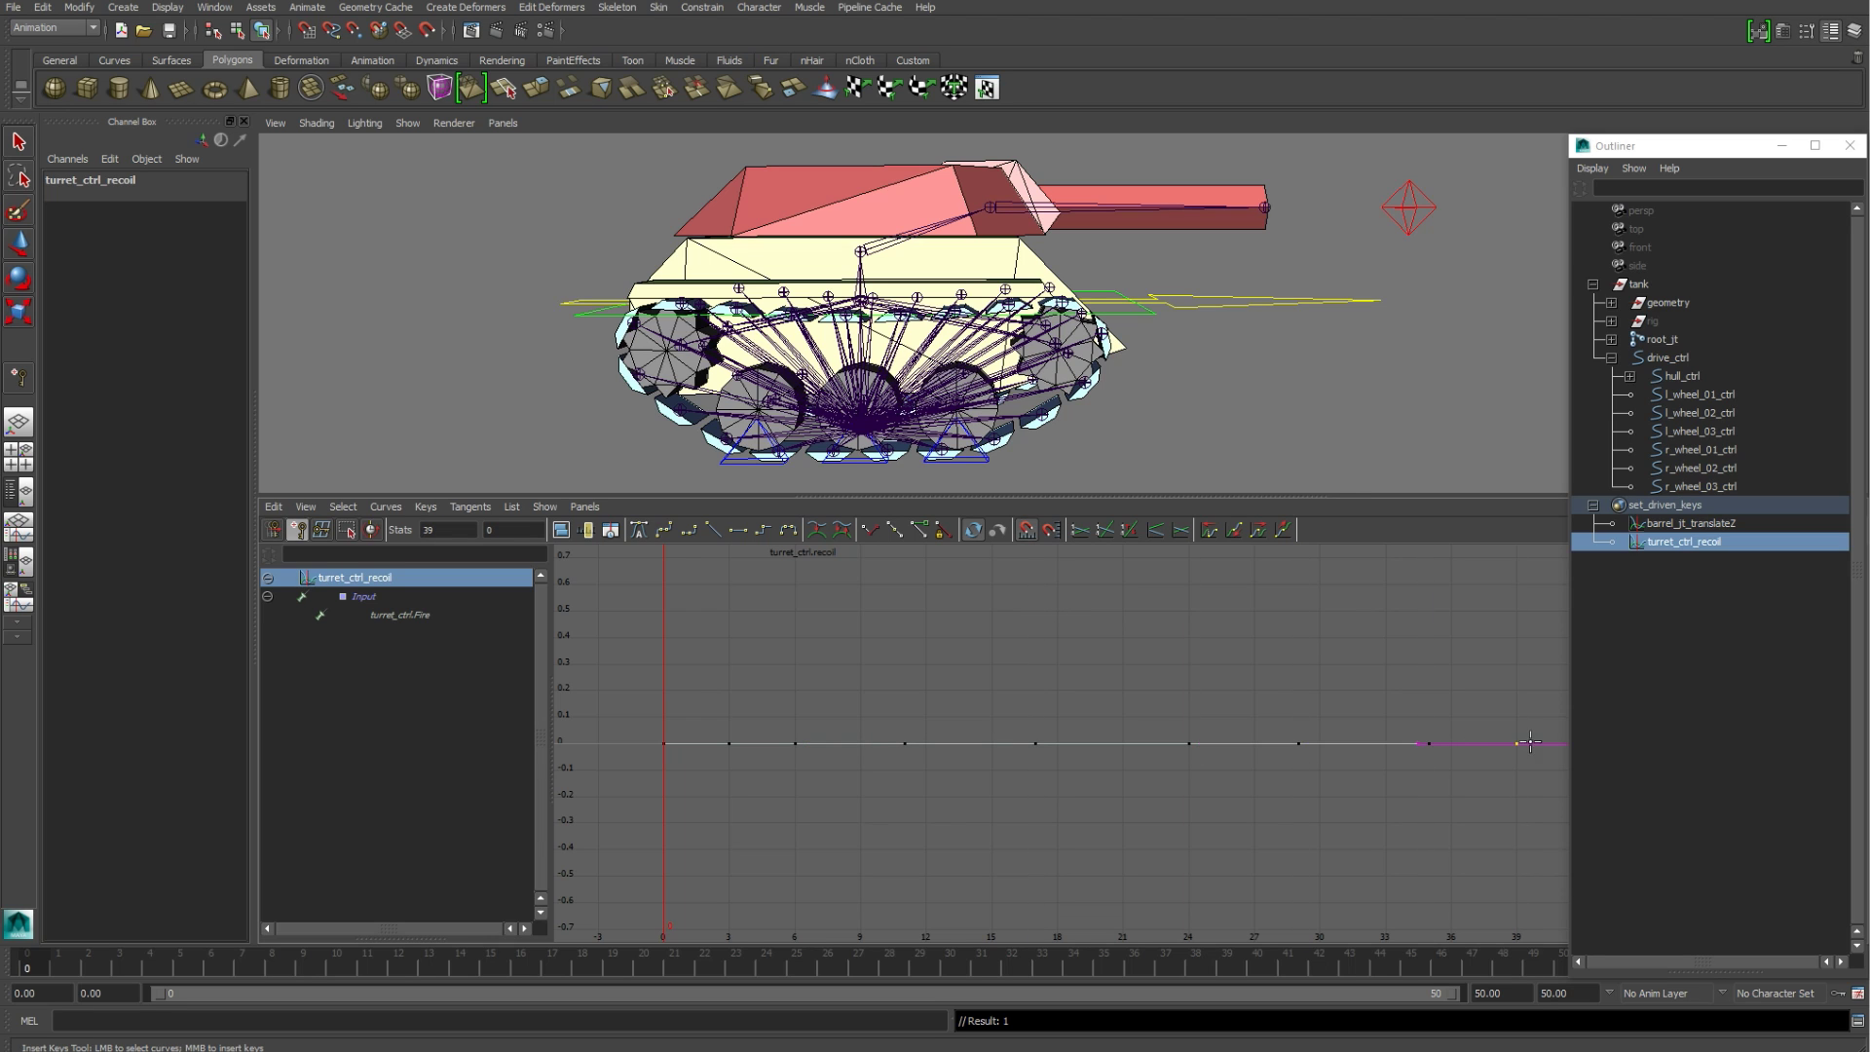
Step: Retime the turret_ctrl_recoil keys at 39 and 3 to 41 and 2
alt+right_drag(1433, 782, 1353, 782)
alt+middle_drag(1354, 782, 1198, 780)
key(q)
click(1042, 727)
drag(1227, 769, 1198, 769)
key(w)
middle_drag(1198, 768, 1224, 767)
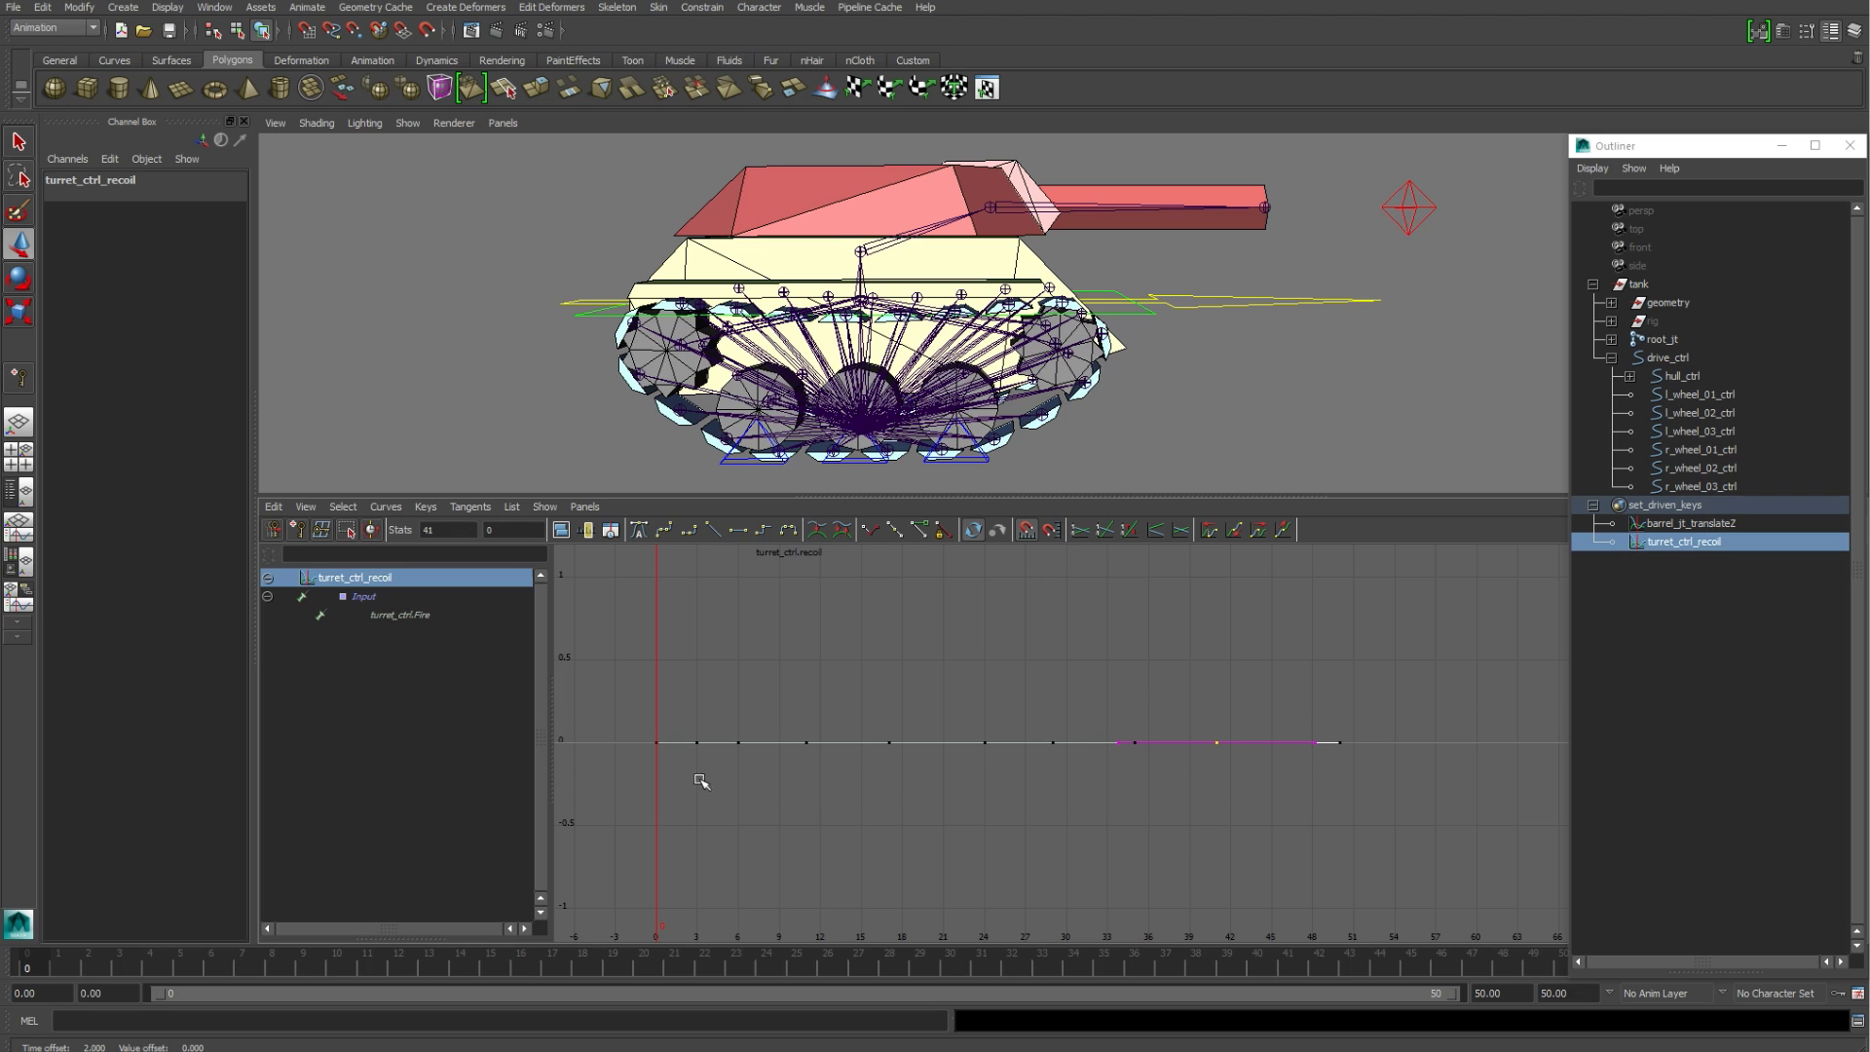
drag(685, 721, 711, 779)
alt+middle_drag(680, 769, 818, 782)
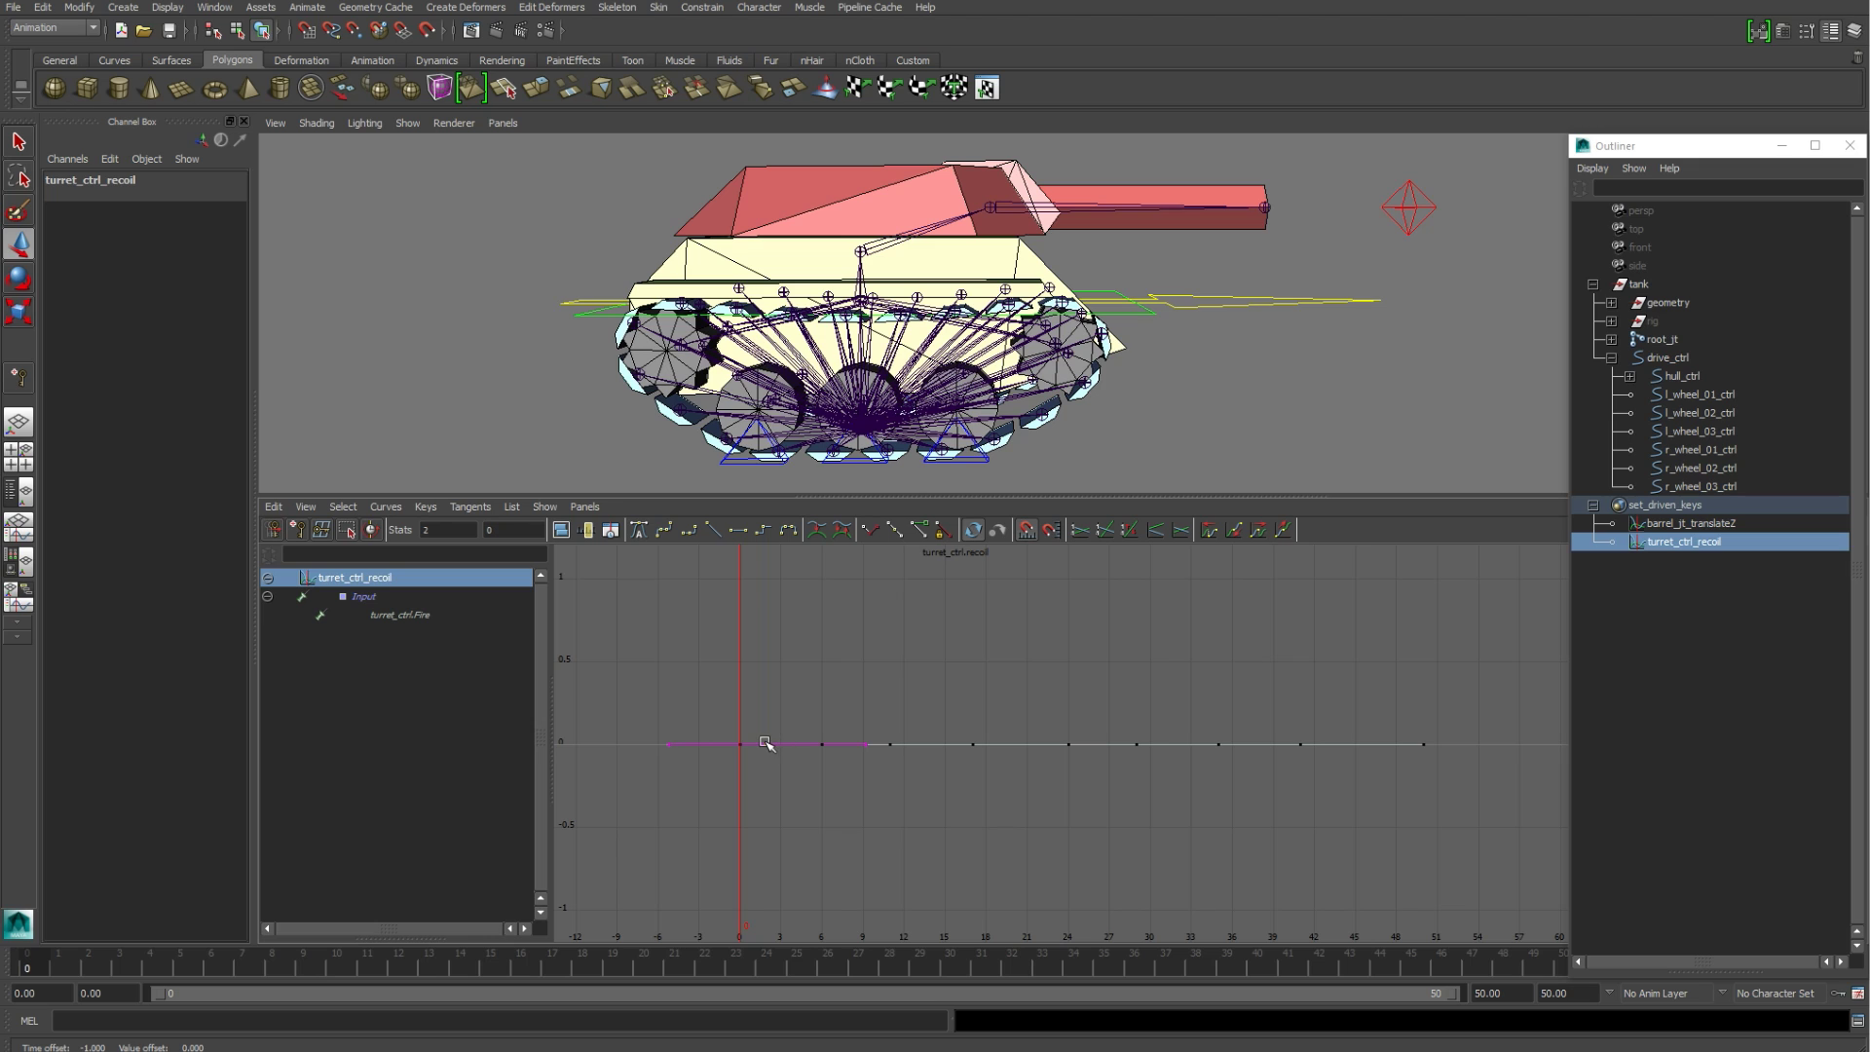
Step: Match recoil to the barrel motion by placing the next two keys at 5, about 0.3, and at 9, about -0.05
click(78, 965)
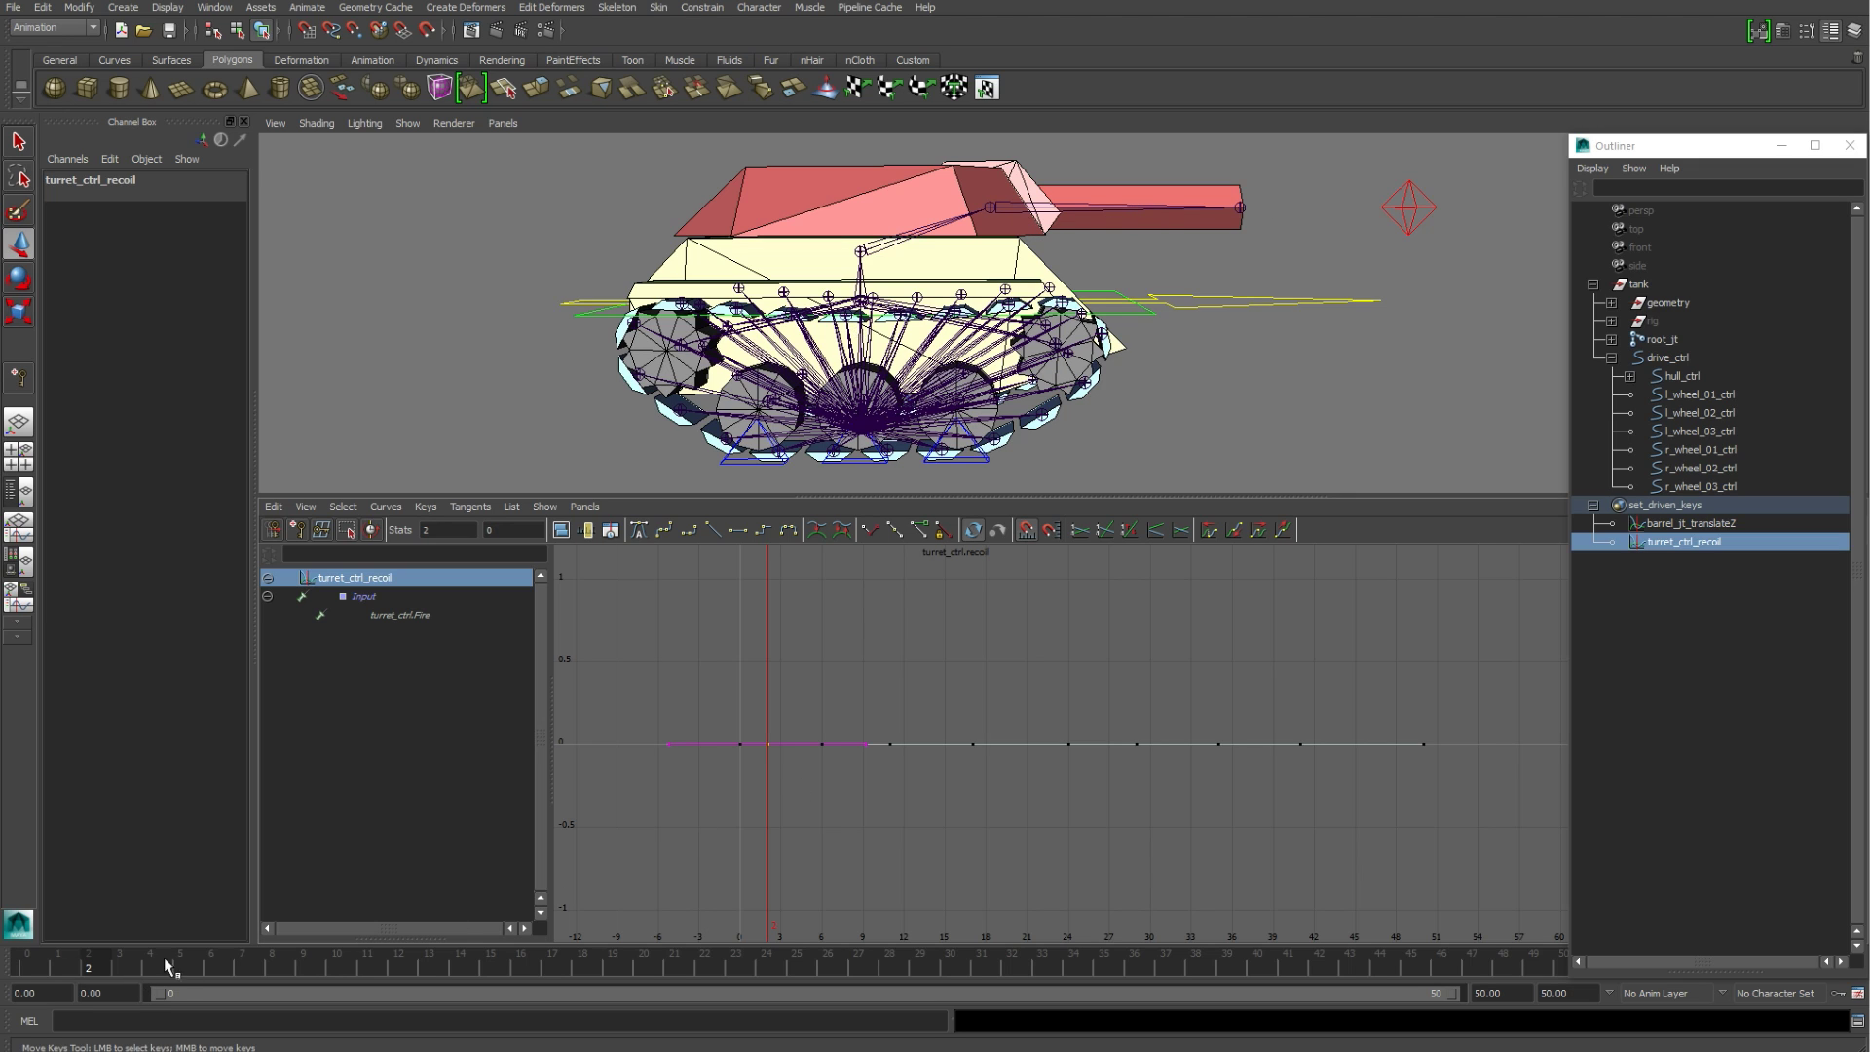
drag(109, 966, 183, 968)
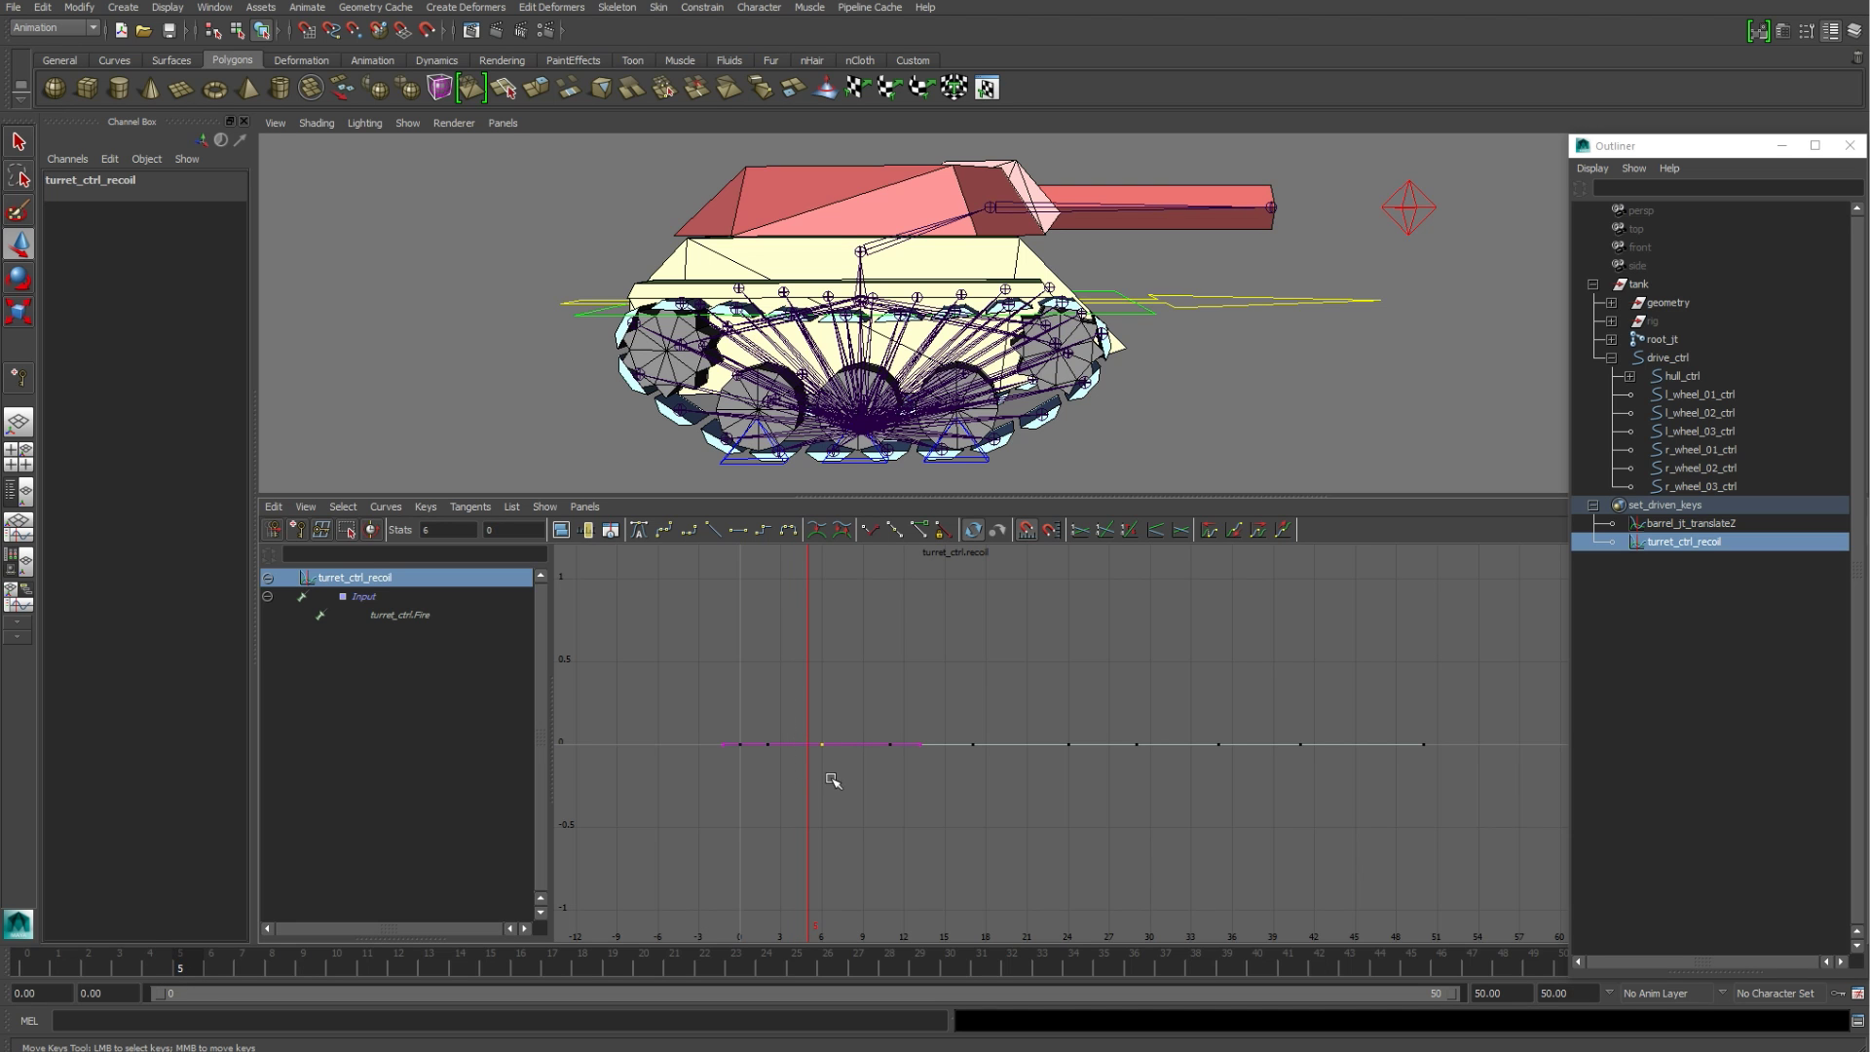
shift+middle_drag(814, 742, 816, 693)
drag(324, 967, 367, 968)
drag(858, 684, 912, 824)
drag(363, 965, 303, 965)
shift+middle_drag(892, 763, 876, 765)
shift+middle_drag(877, 765, 874, 779)
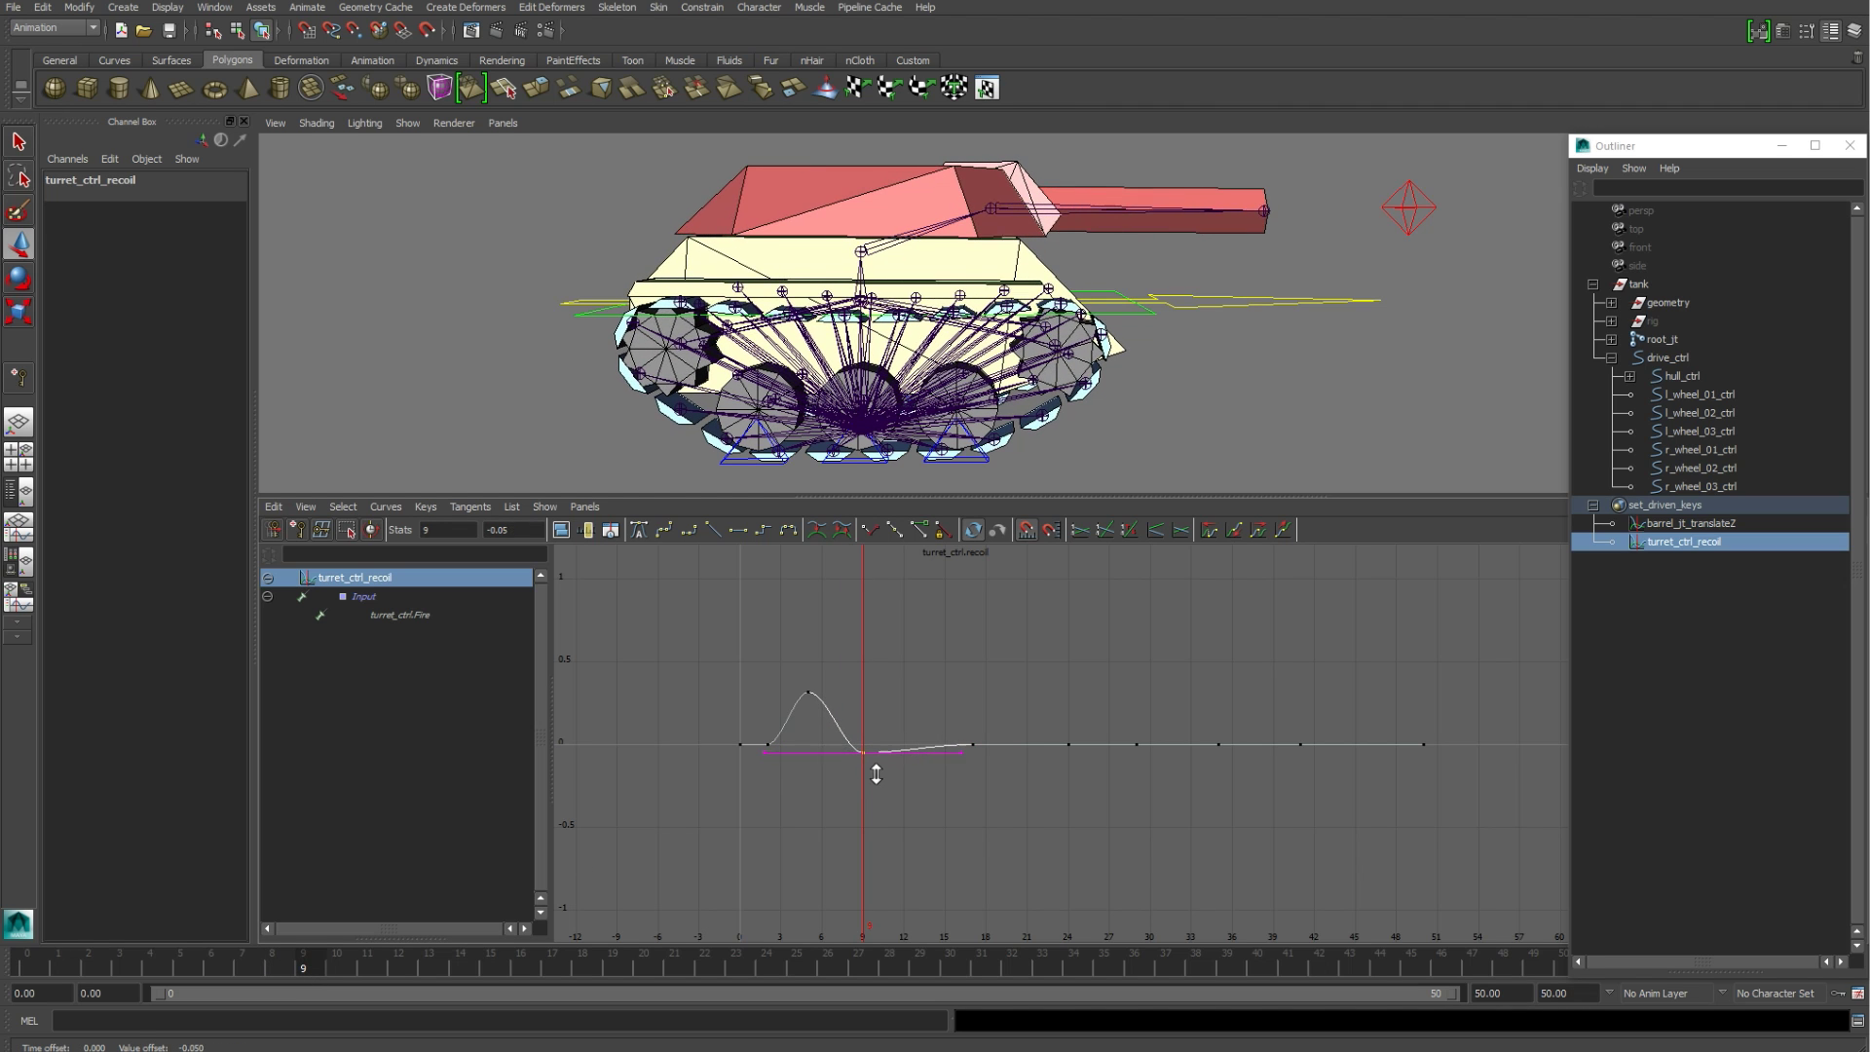
Step: Offset the following recoil keys alternately above and below zero with fading amplitude, starting at 16 with about 0.04
drag(915, 707, 984, 776)
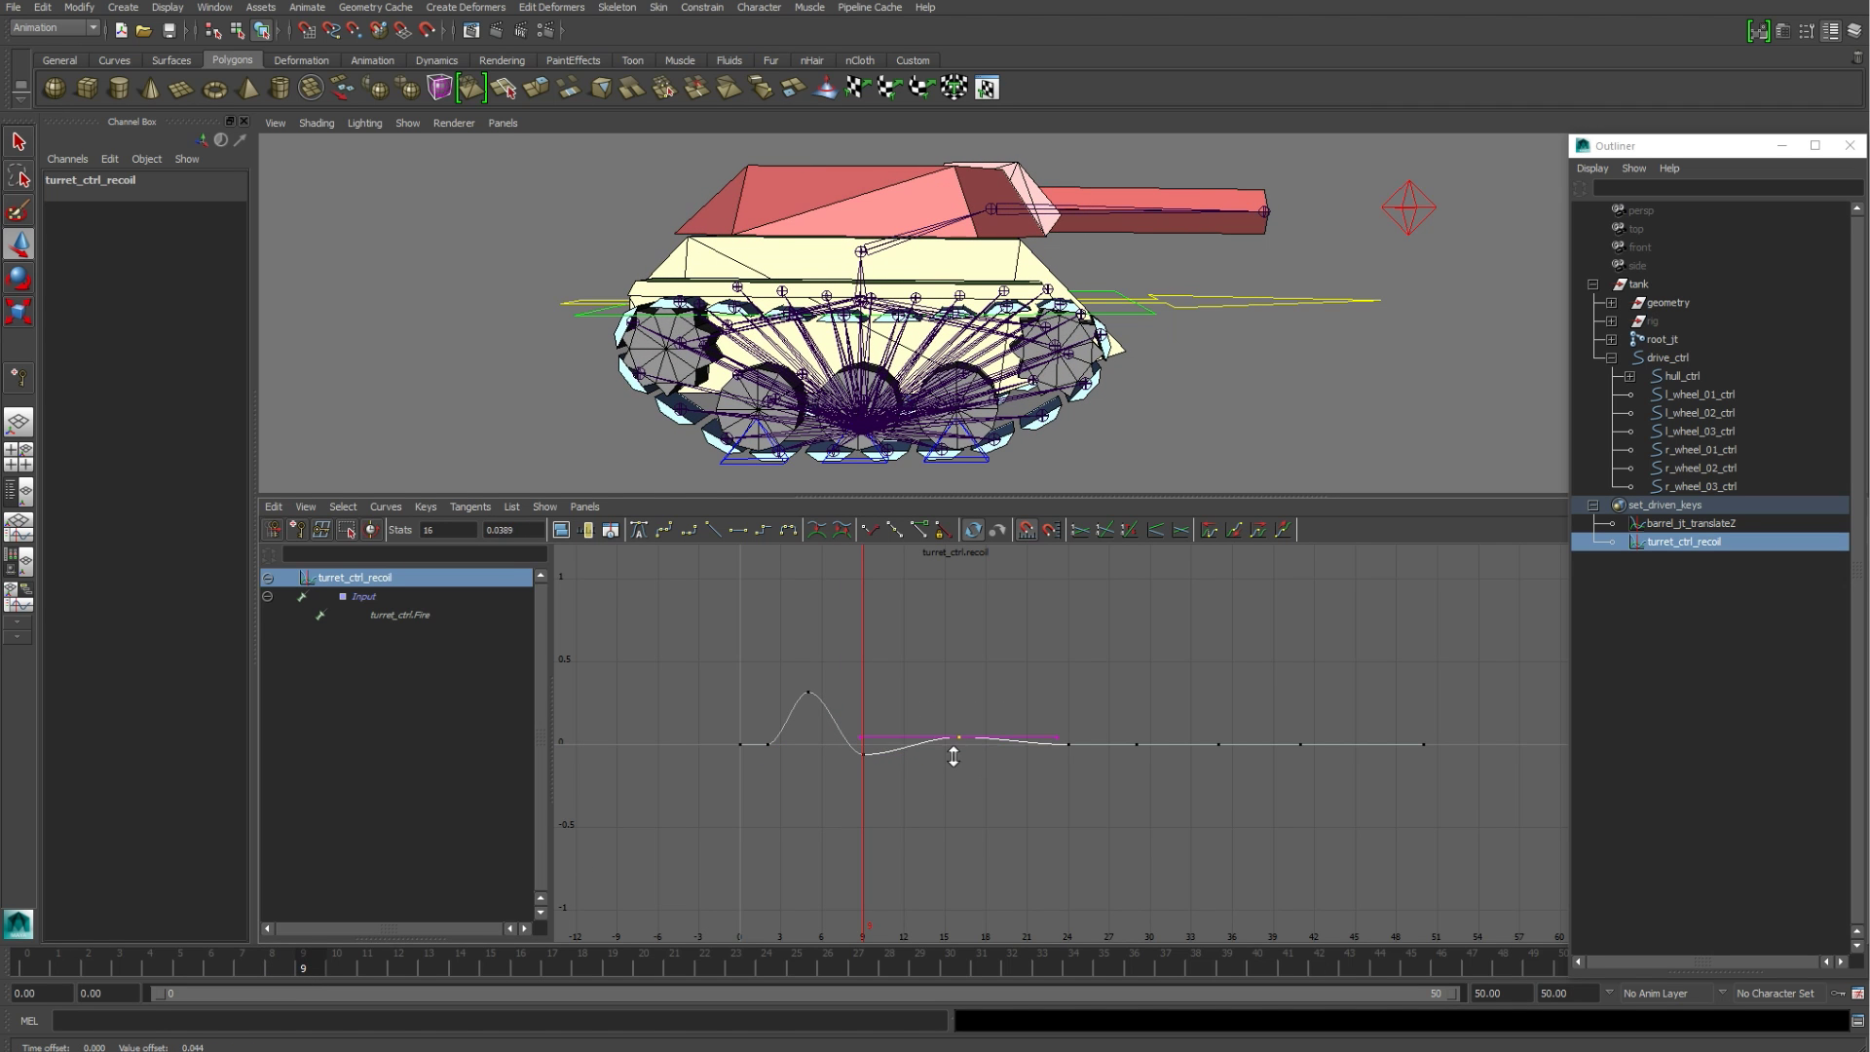
drag(1061, 721, 1144, 770)
drag(979, 707, 1002, 770)
key(f)
key(a)
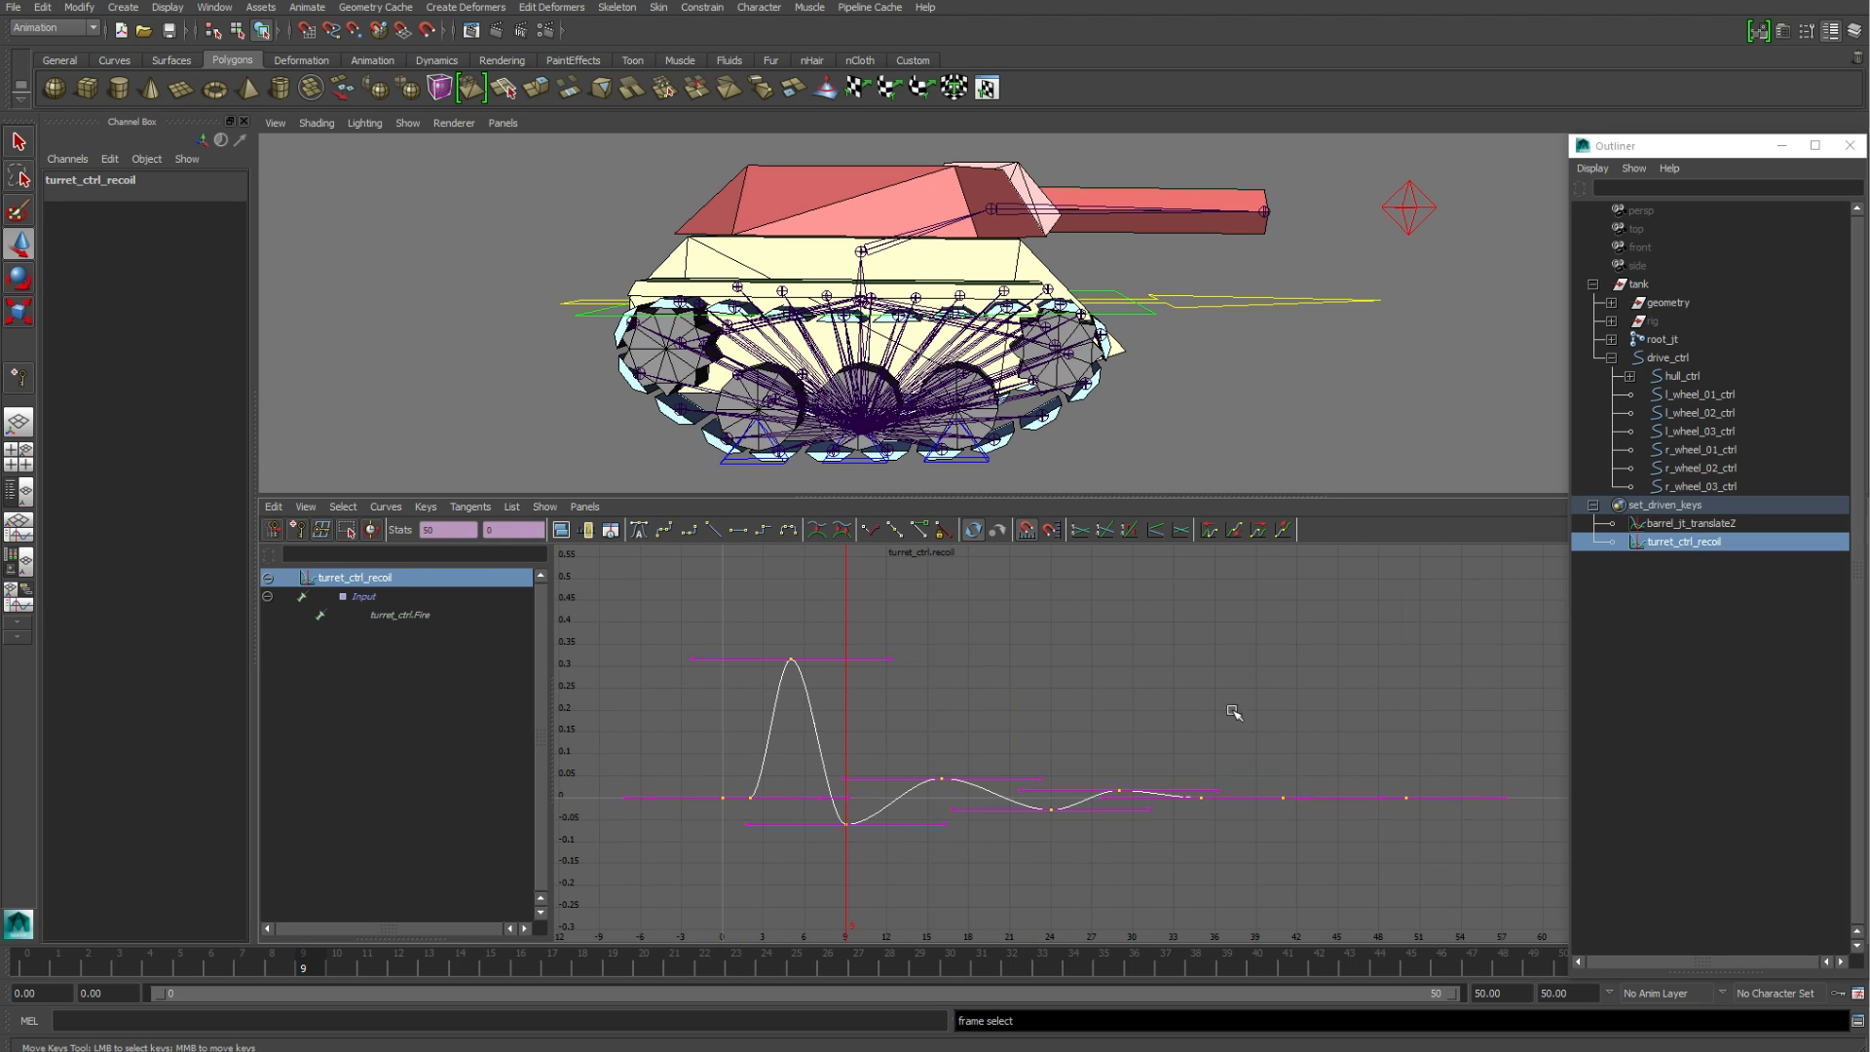
drag(1312, 821, 1247, 774)
click(1284, 797)
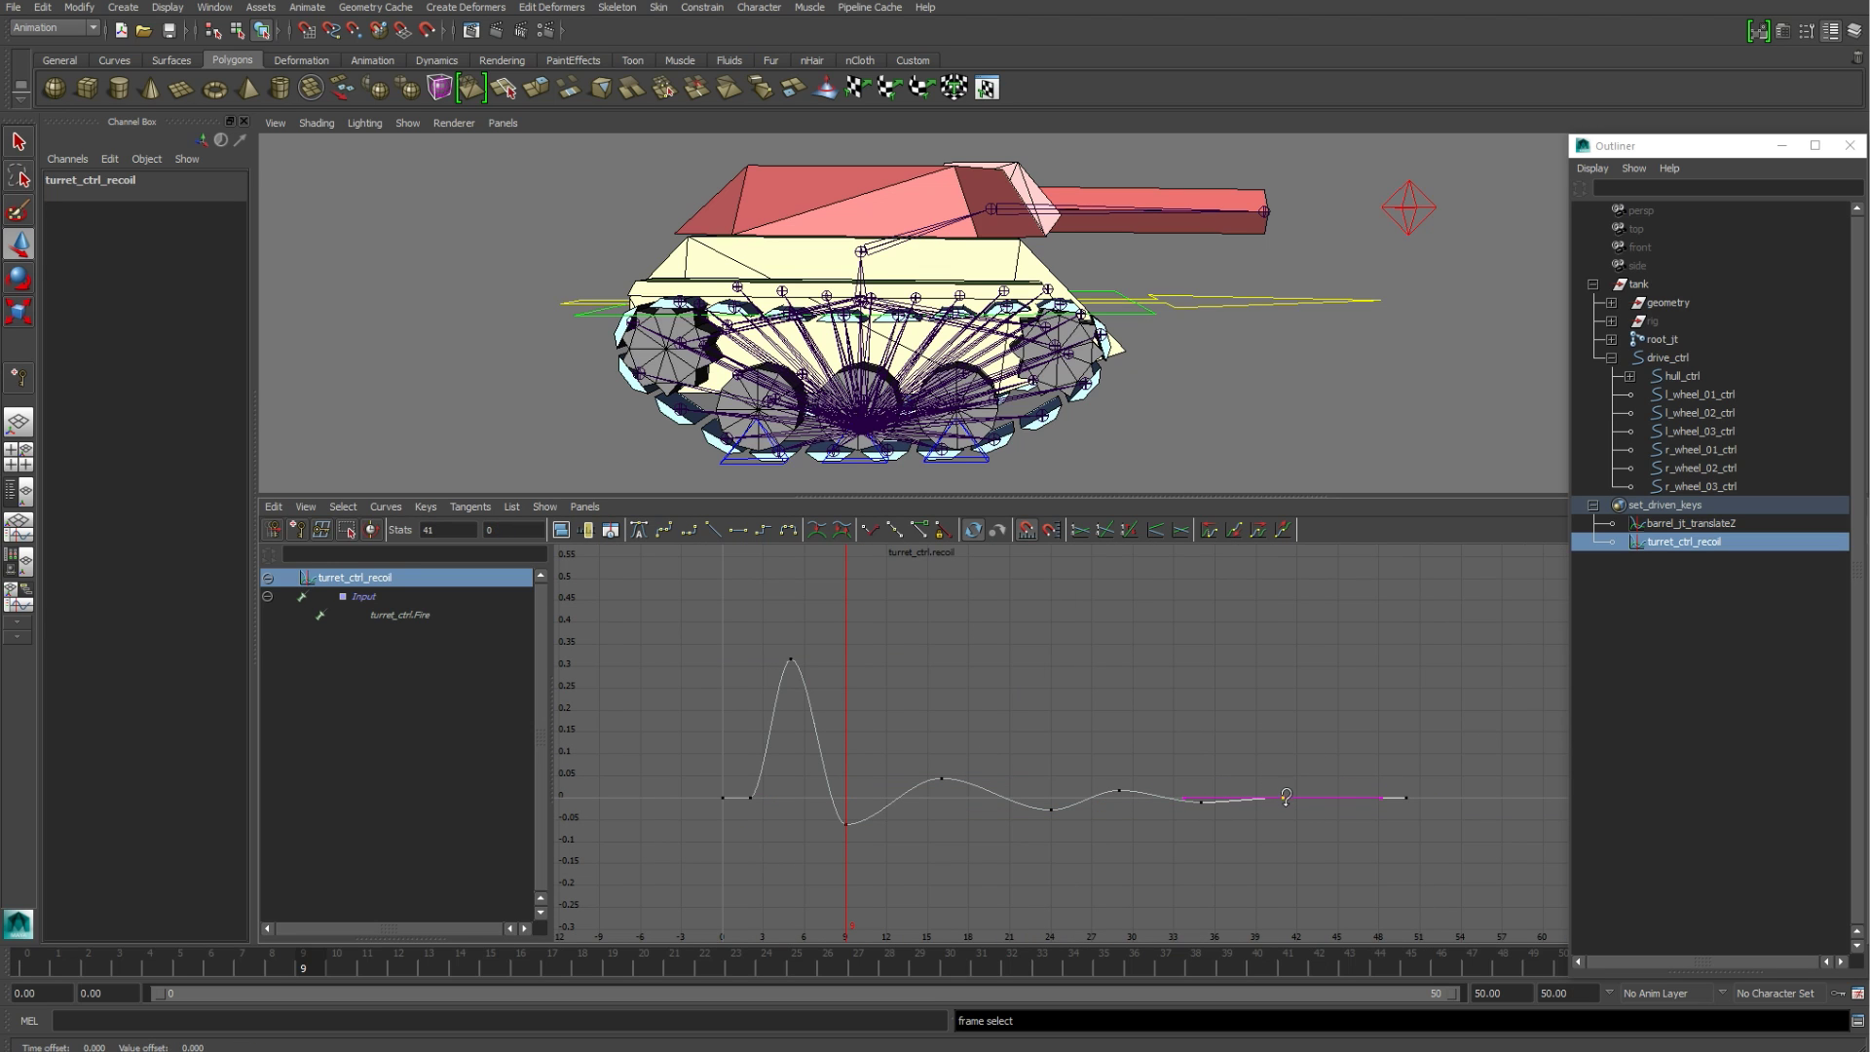
Step: Retime the later recoil keys to 14, 20, 27, 34 and 42 for an evenly spaced, fading oscillation
drag(1000, 787, 1076, 839)
drag(1041, 796, 1038, 801)
shift+middle_drag(1023, 838, 1010, 838)
drag(1097, 775, 1132, 813)
shift+middle_drag(1126, 813, 1112, 813)
drag(1303, 806, 1303, 807)
drag(1186, 787, 1214, 823)
drag(993, 794, 1019, 844)
drag(1135, 854, 1129, 851)
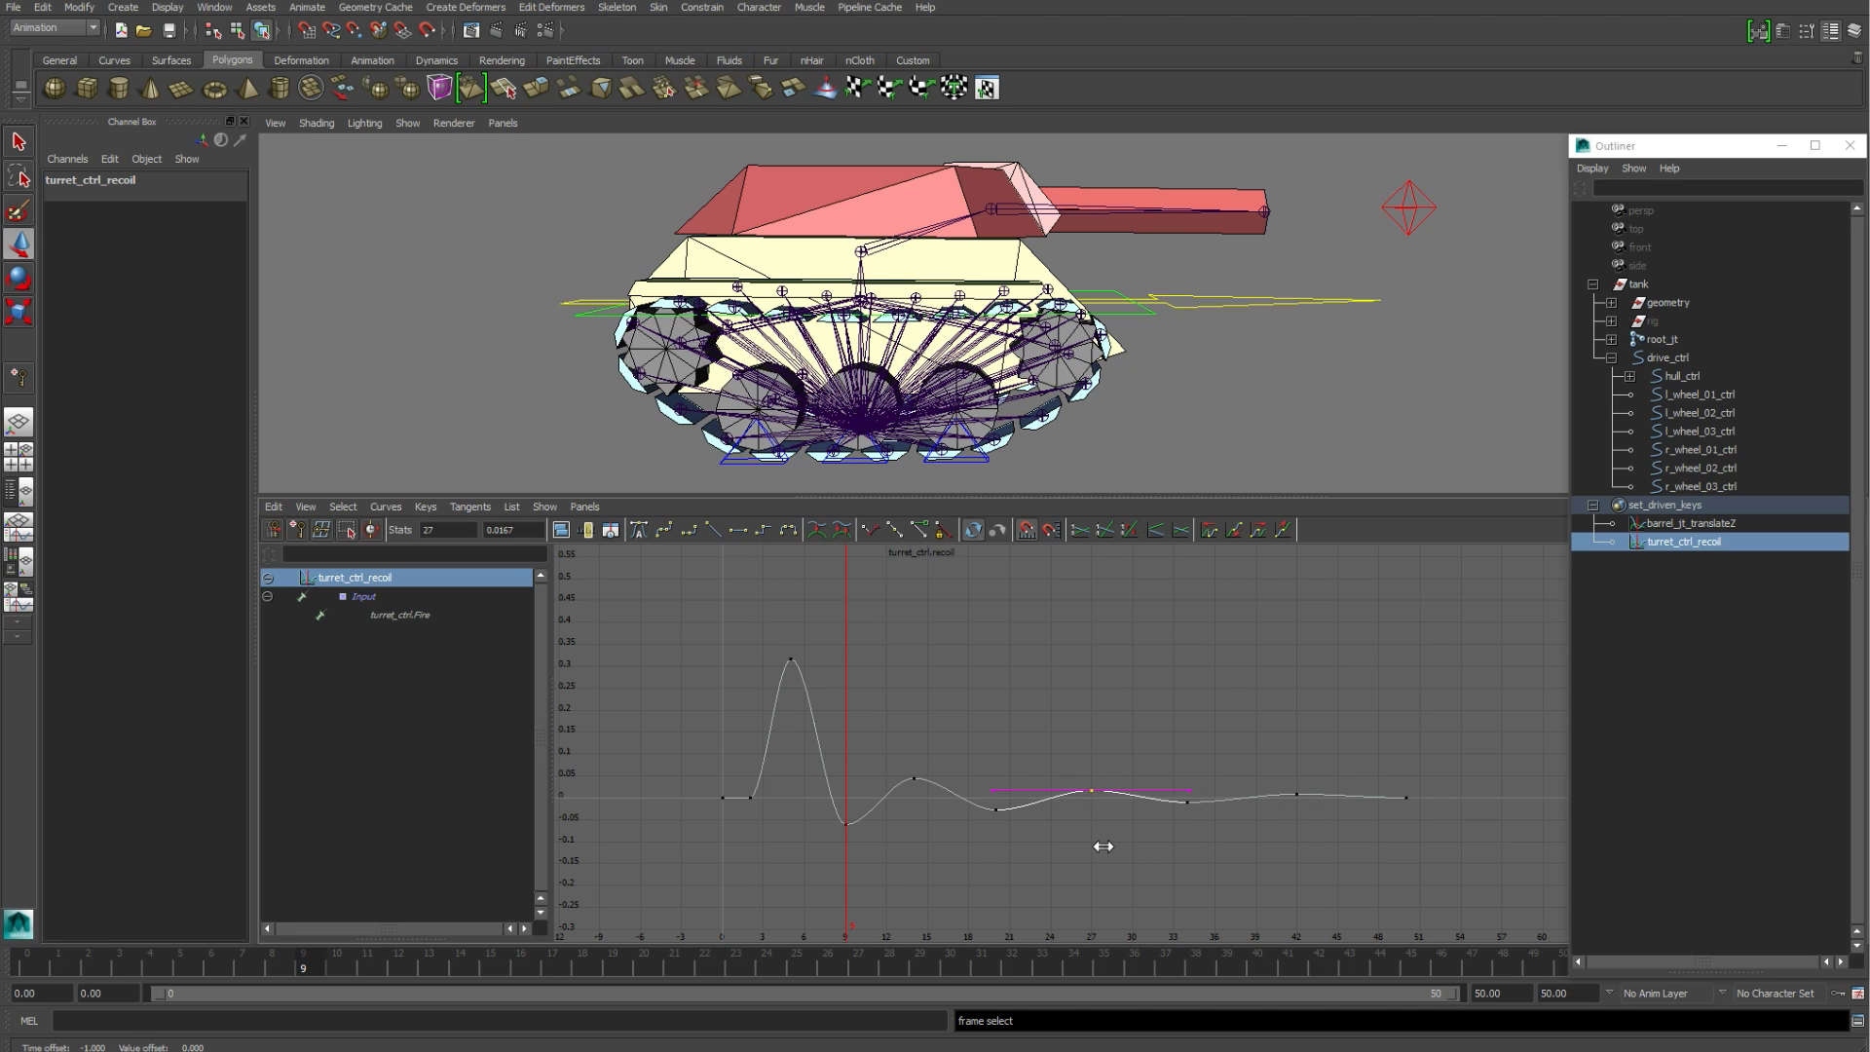
Step: Play the animation to check the hull's recoil oscillation
click(1365, 384)
key(alt+v)
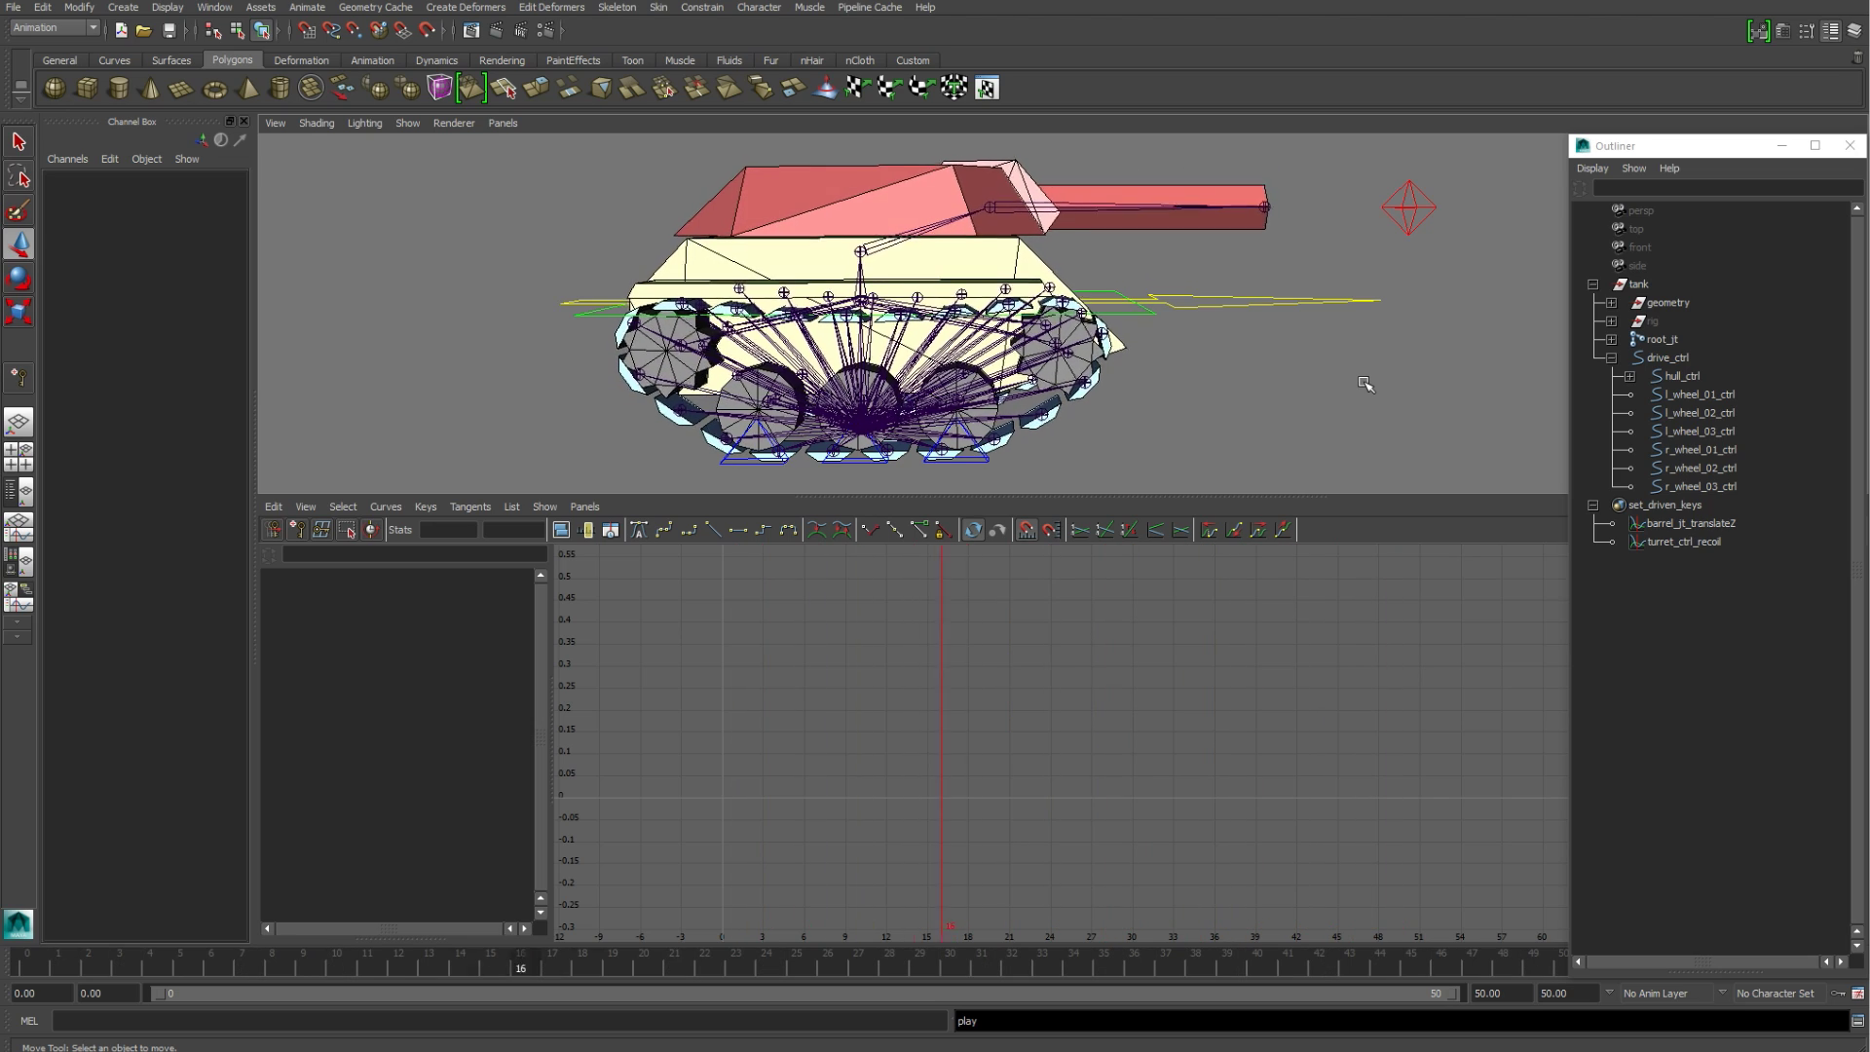
key(alt+v)
Step: Refine the turret_ctrl_recoil curve by moving the keys at 9, 14 and 20 to 10, 15 and 21, raising the middle one slightly
click(1699, 541)
click(845, 824)
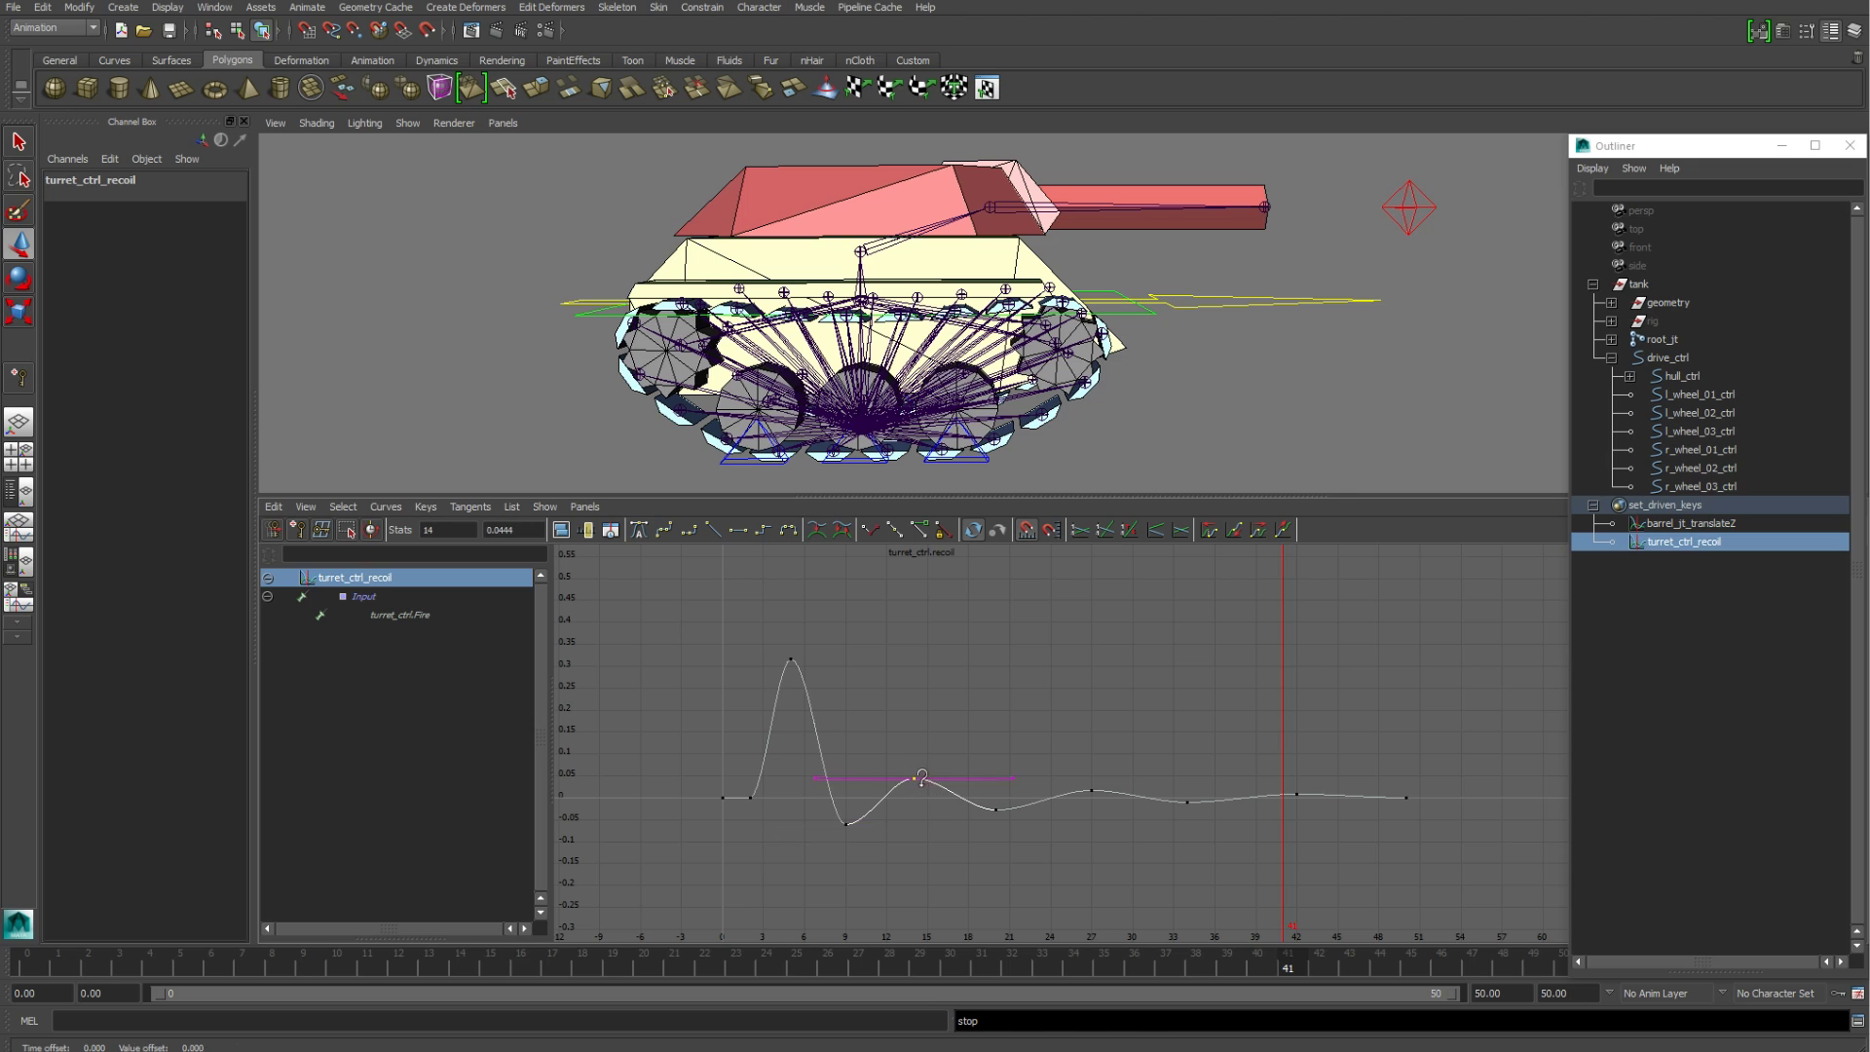
drag(1023, 805, 1024, 805)
drag(889, 764, 937, 787)
shift+middle_drag(935, 777, 938, 777)
drag(836, 849, 859, 810)
shift+middle_drag(849, 848, 865, 848)
drag(980, 864, 1018, 794)
shift+middle_drag(1021, 857, 1032, 858)
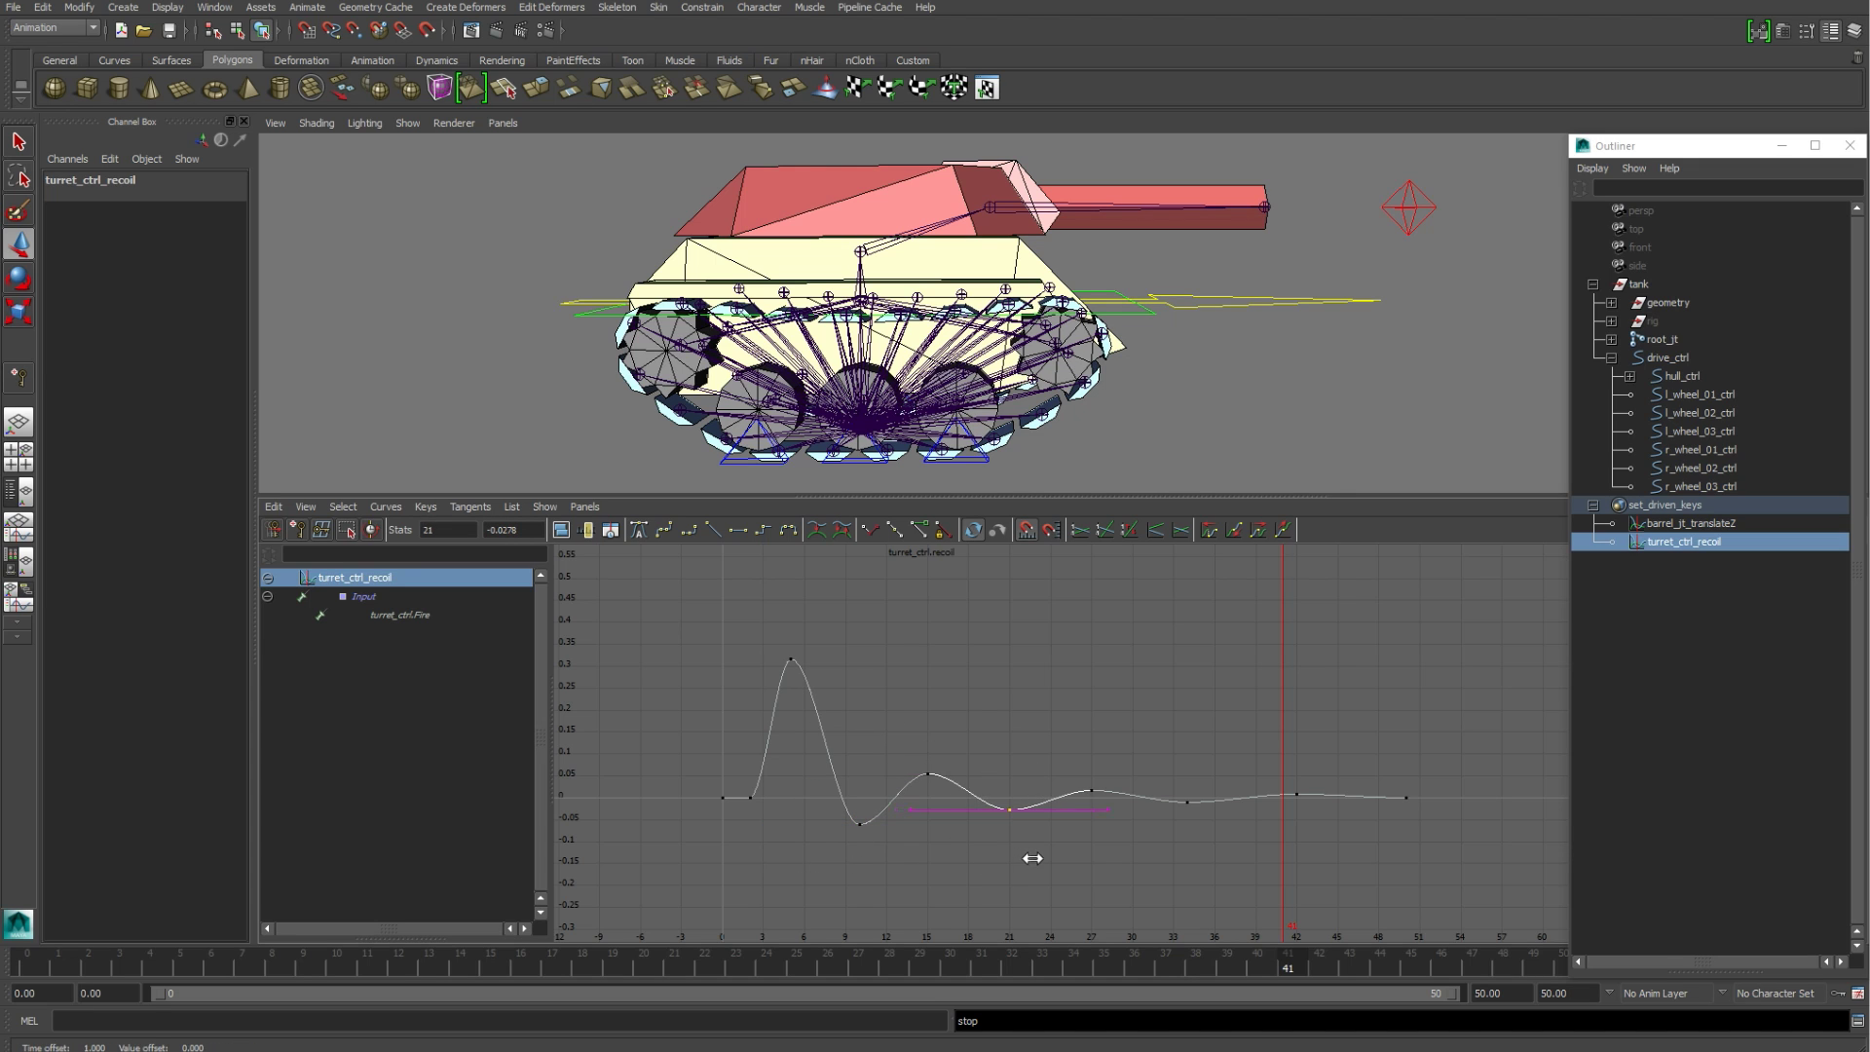
drag(1108, 799, 1201, 828)
shift+middle_drag(1193, 856, 1193, 856)
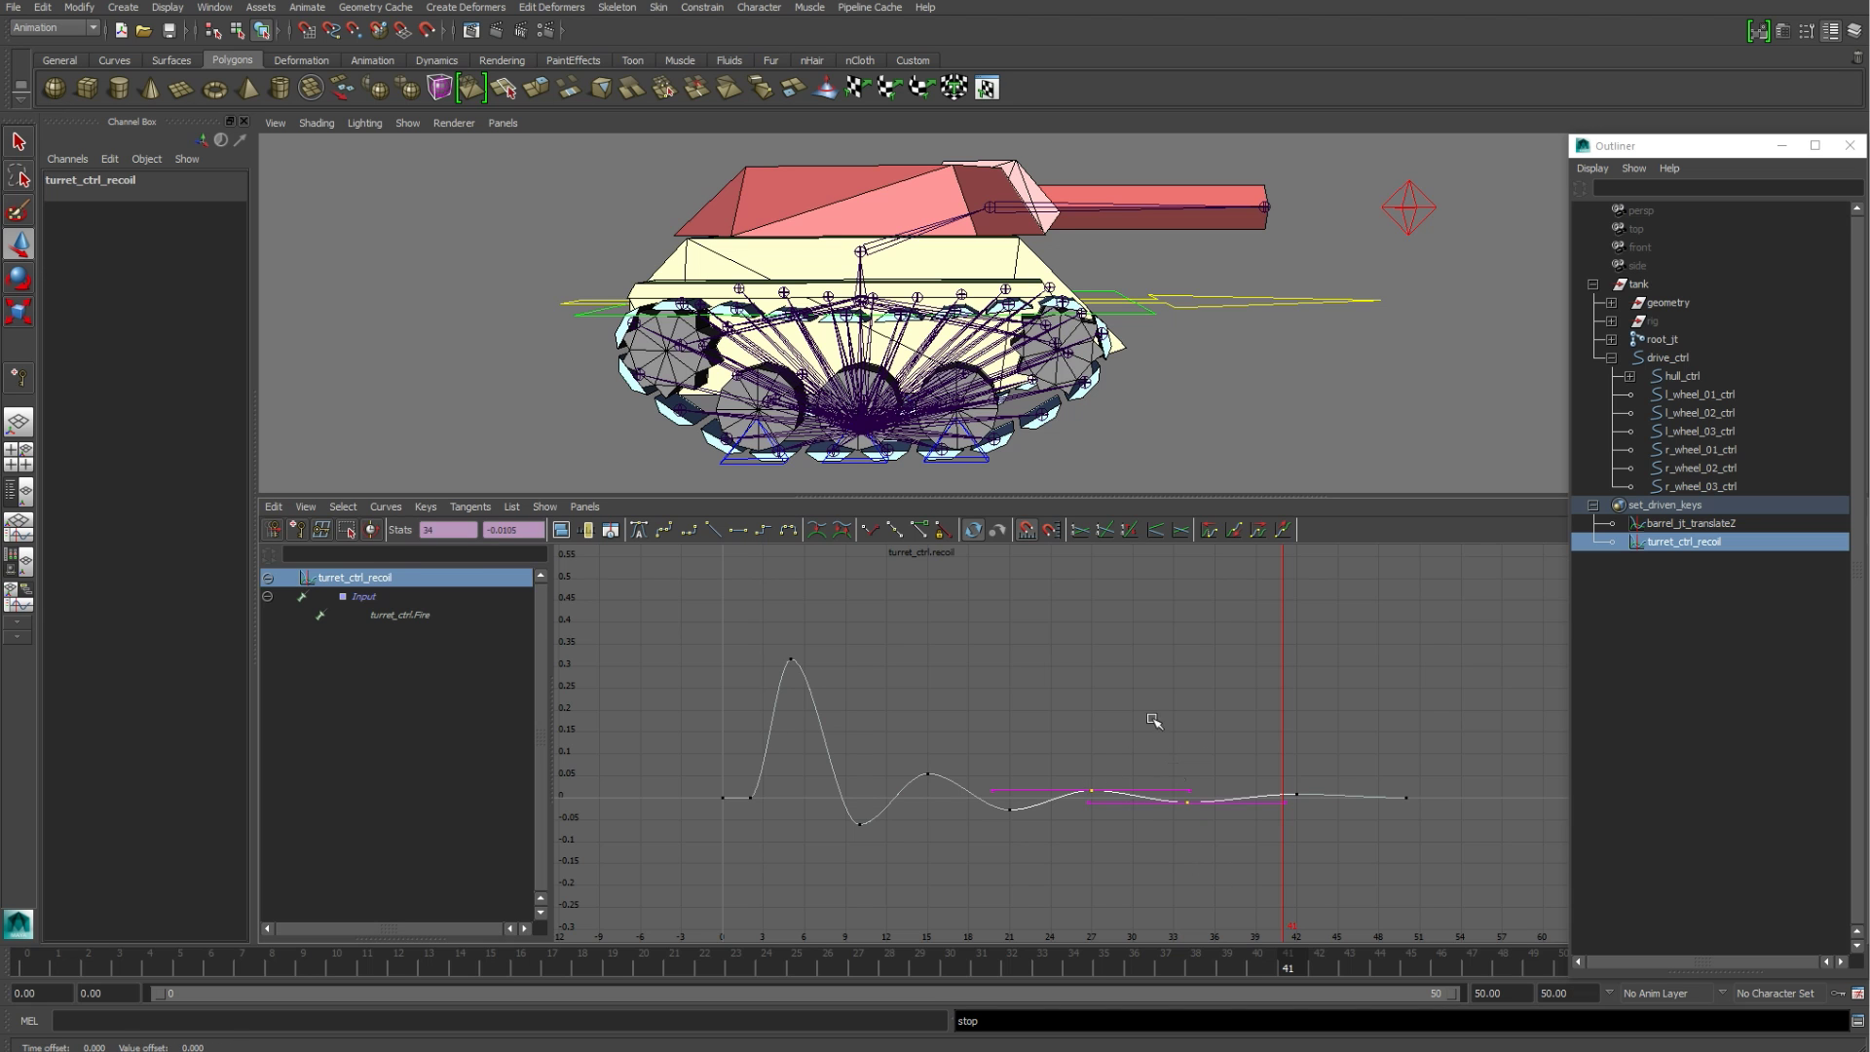
Step: Replay the animation to review the refined recoil timing
click(1329, 440)
key(alt+v)
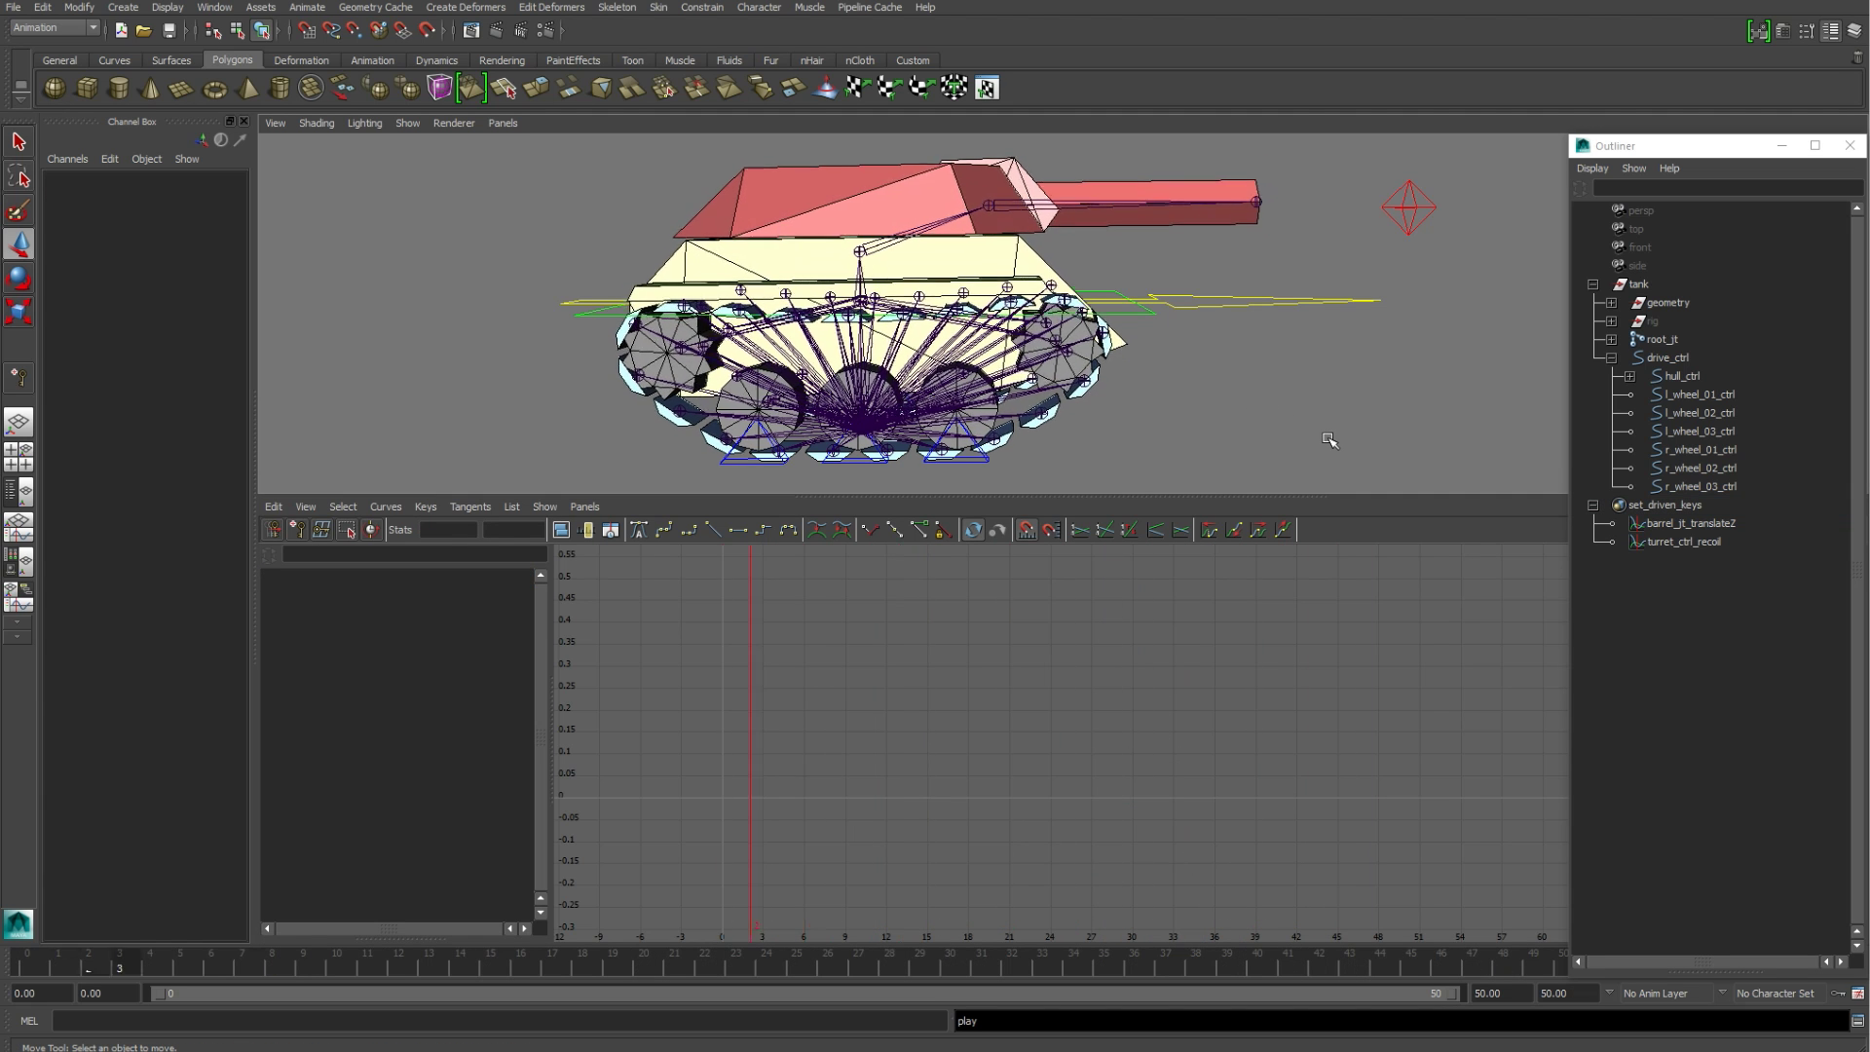
key(alt+v)
Step: Return to the single perspective view and collapse the set_driven_keys set
click(454, 371)
click(18, 421)
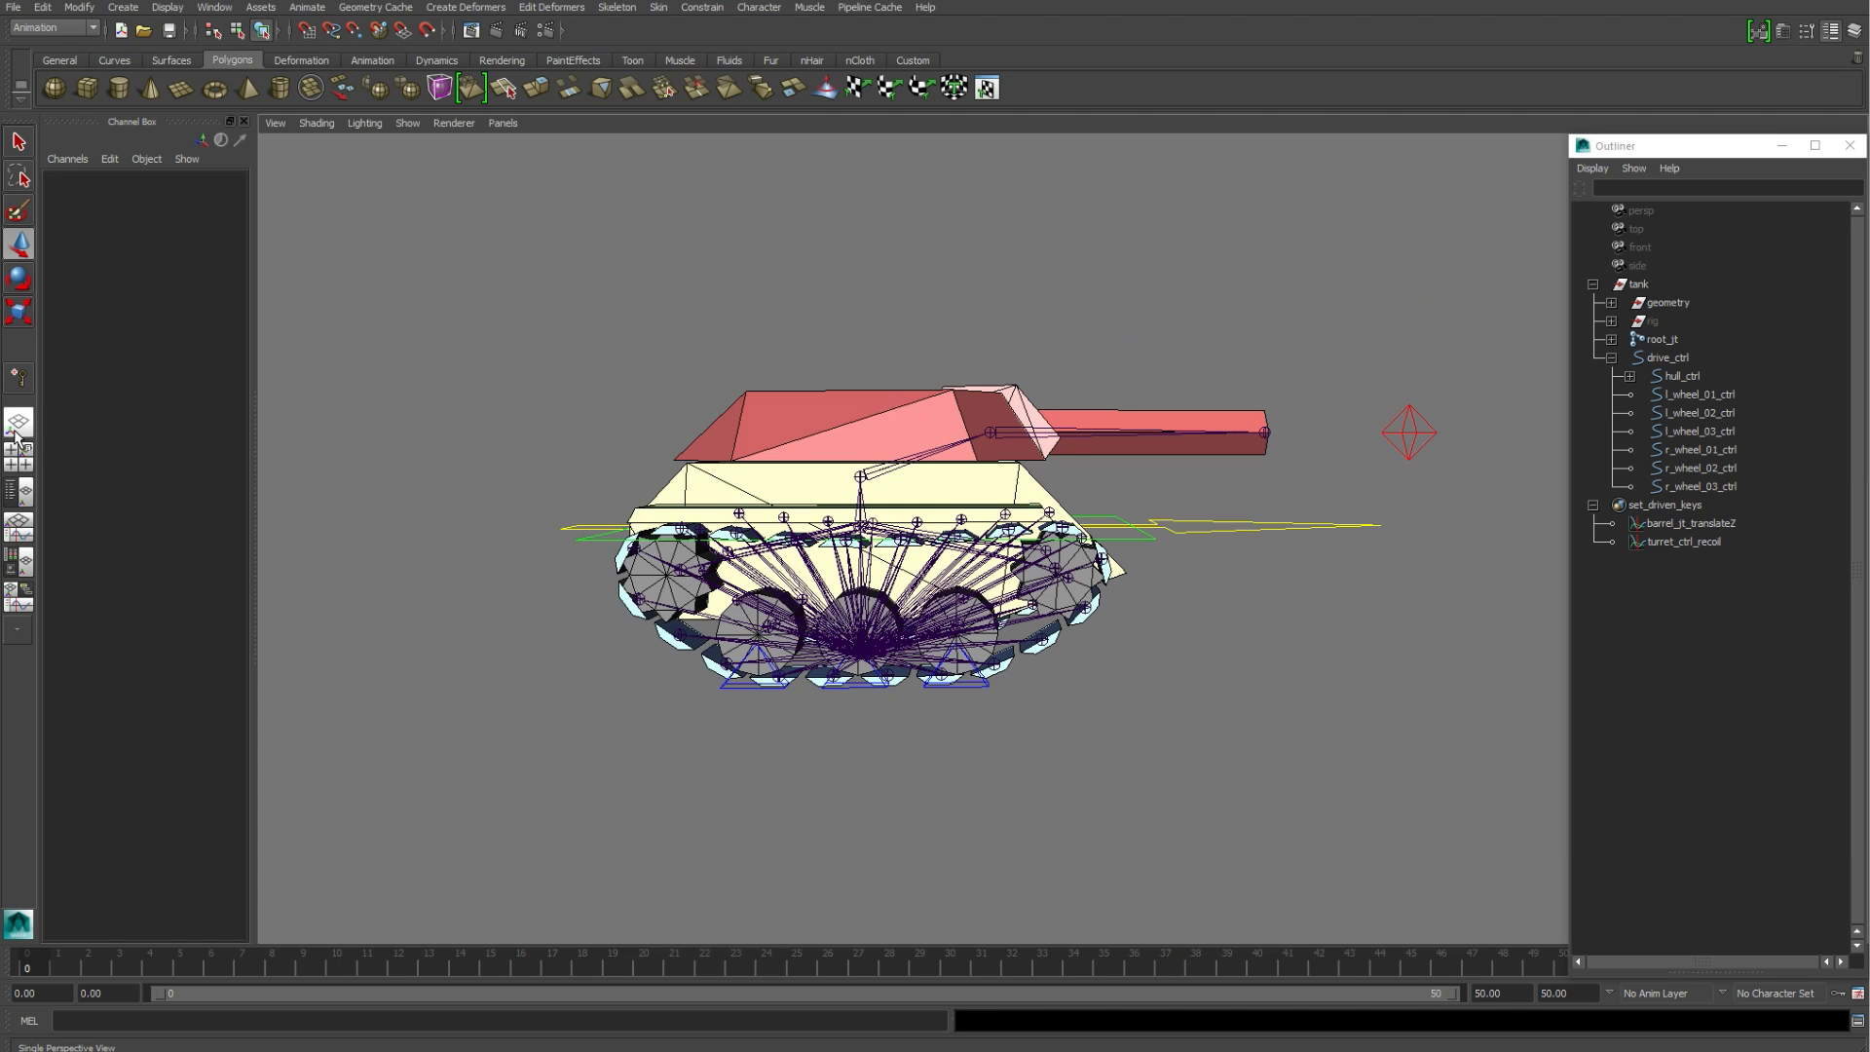
click(1593, 505)
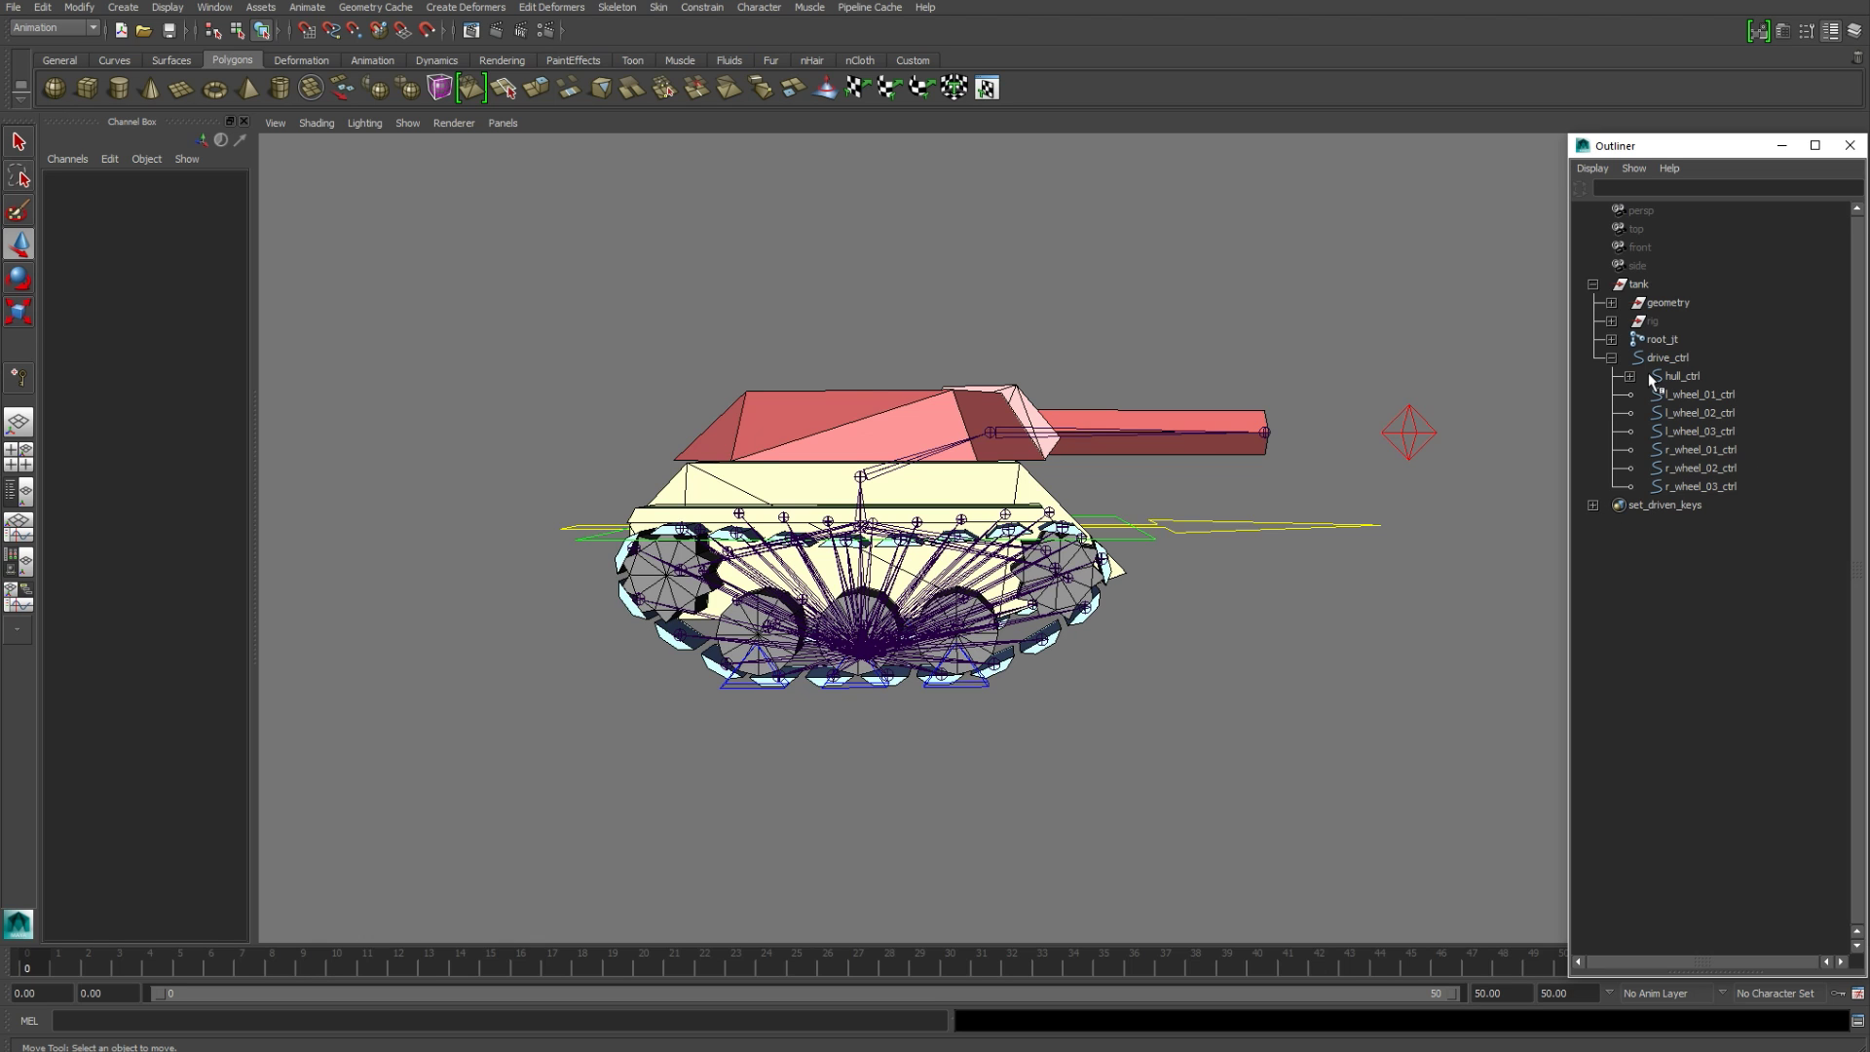
Step: Create a set named controls containing drive_ctrl, hull_ctrl, turret_ctrl and all six left and right wheel controls
click(1697, 486)
shift+click(1694, 395)
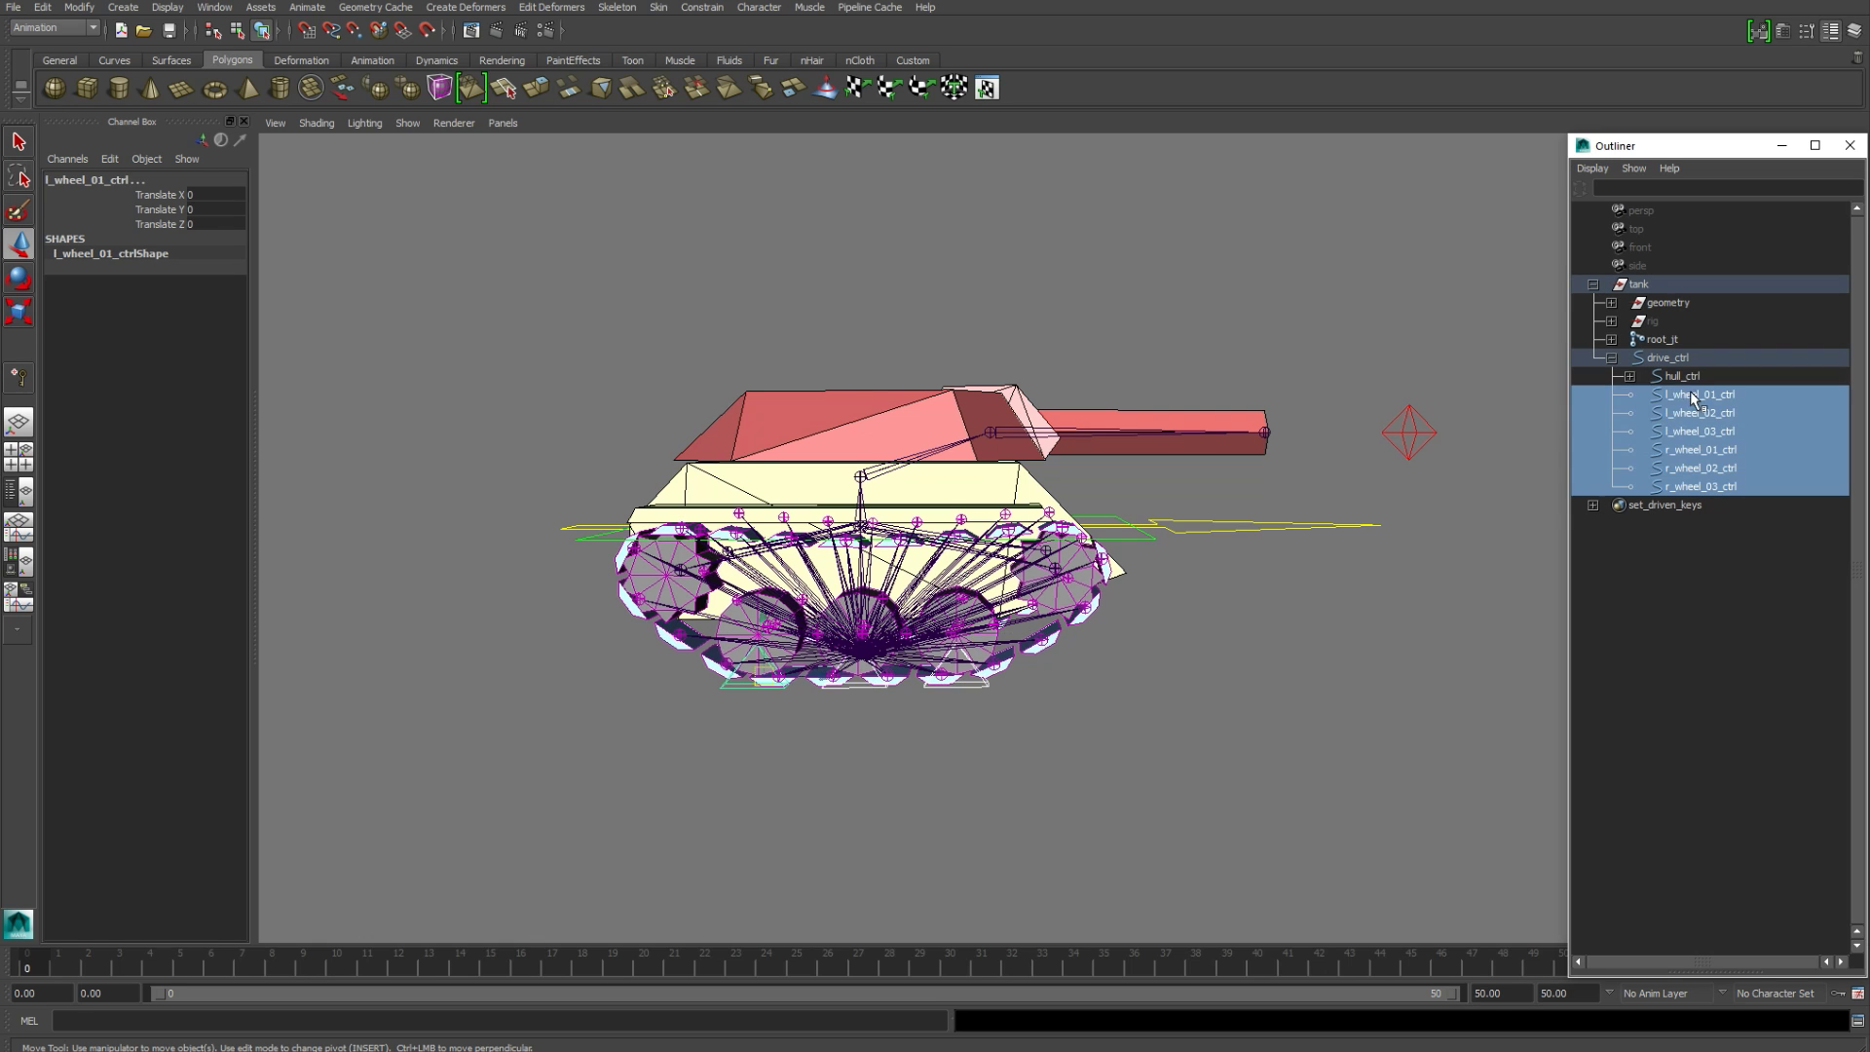
click(1630, 376)
ctrl+click(1683, 393)
ctrl+click(1675, 377)
ctrl+click(1667, 359)
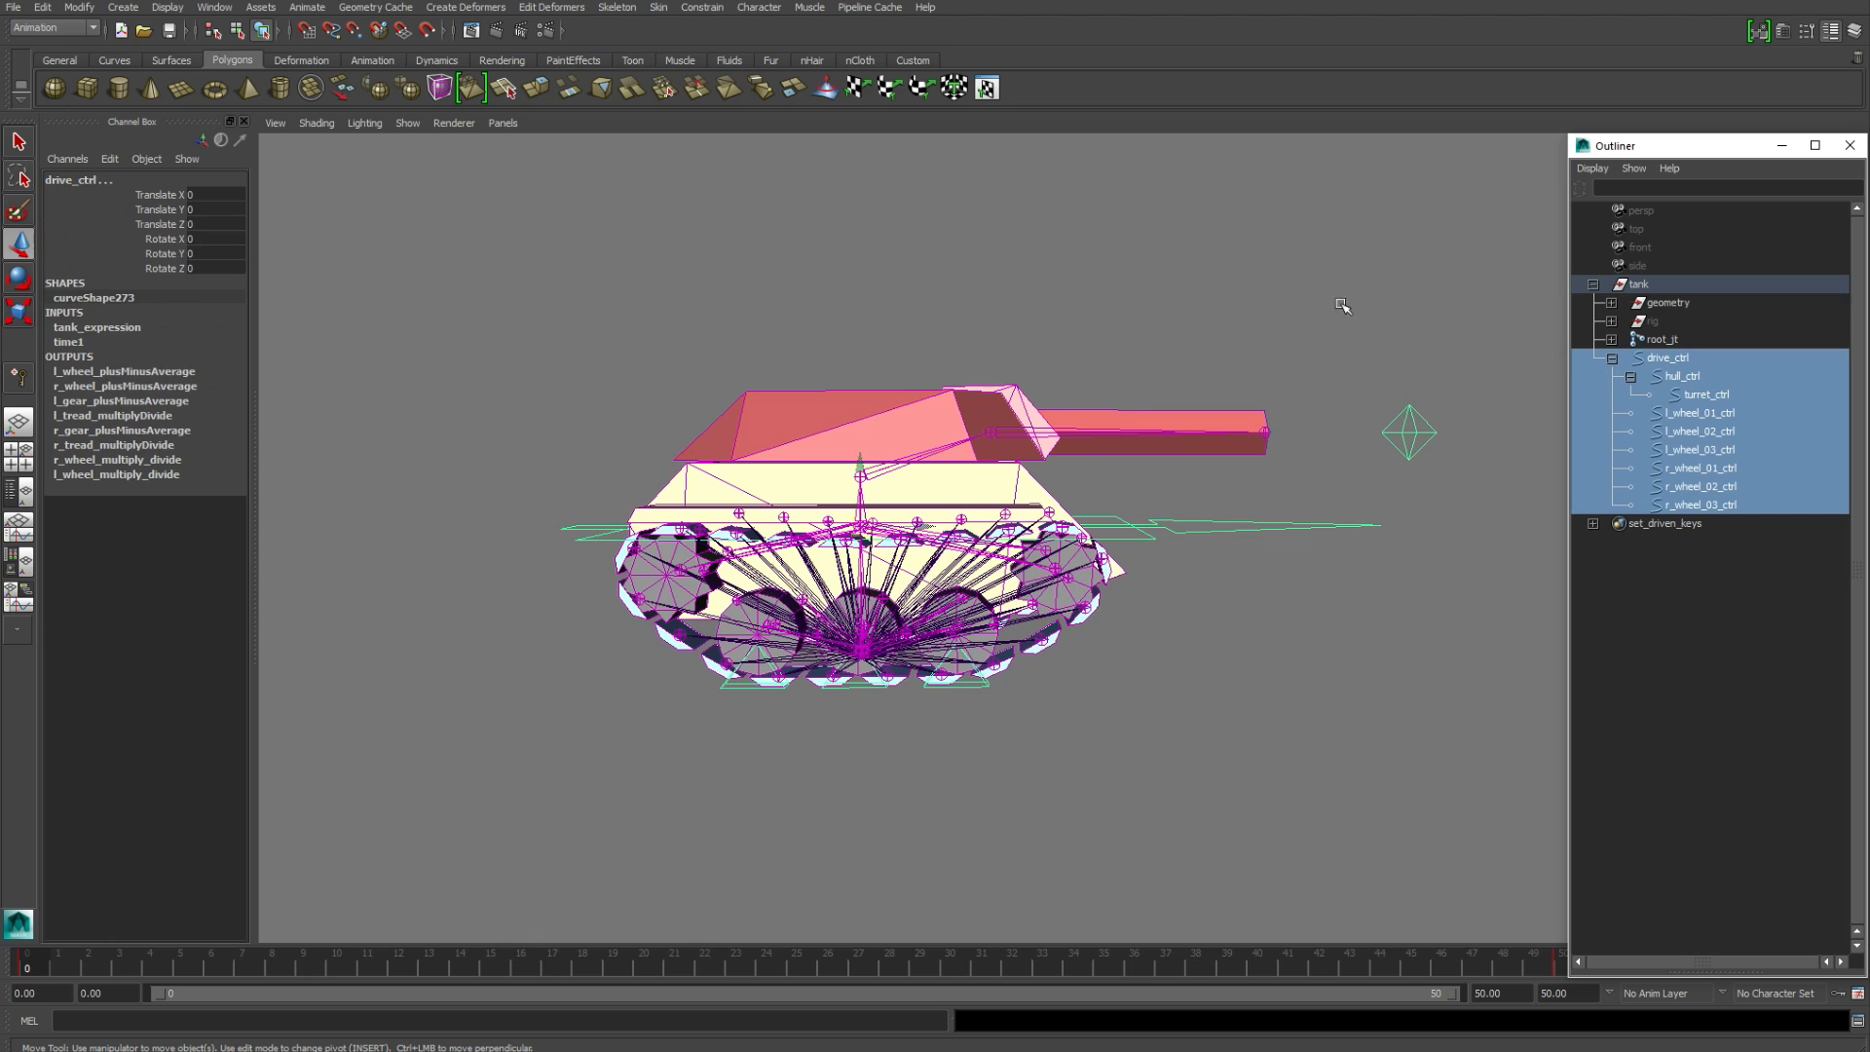
click(122, 7)
mouse_move(195, 376)
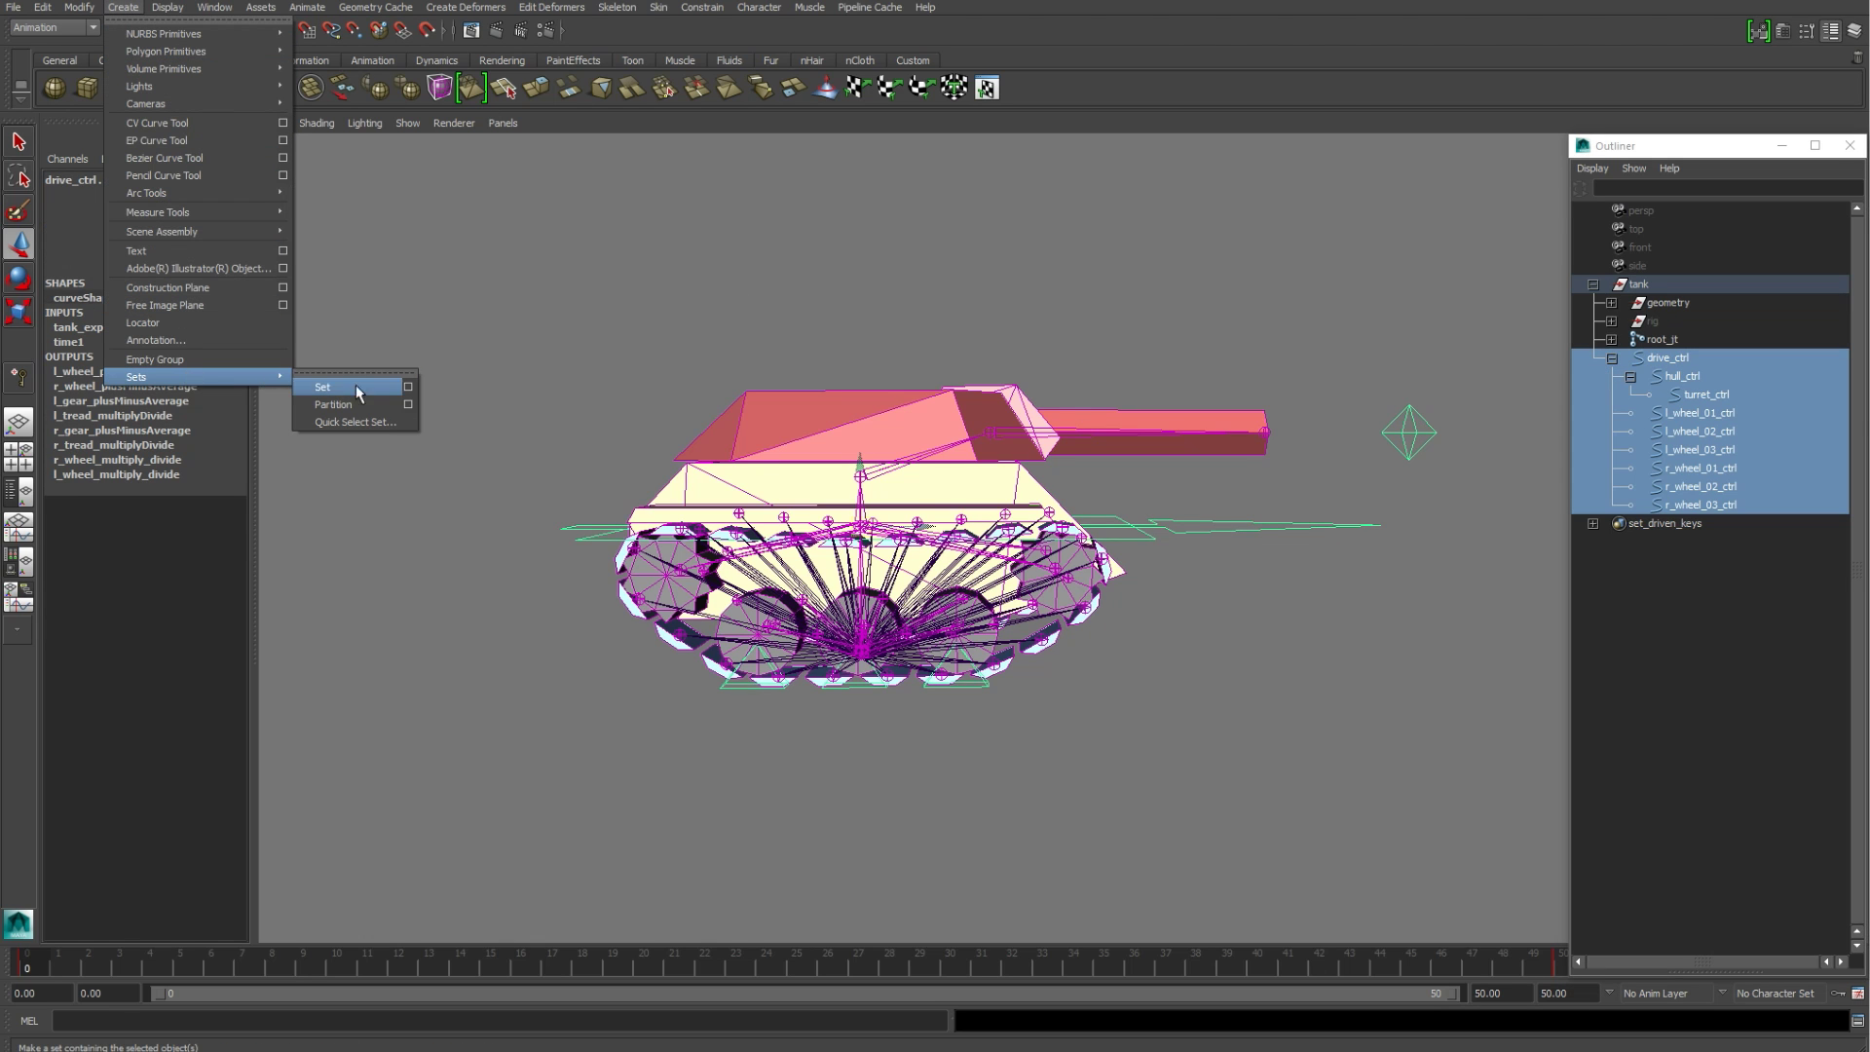
click(409, 388)
text(controls)
click(693, 855)
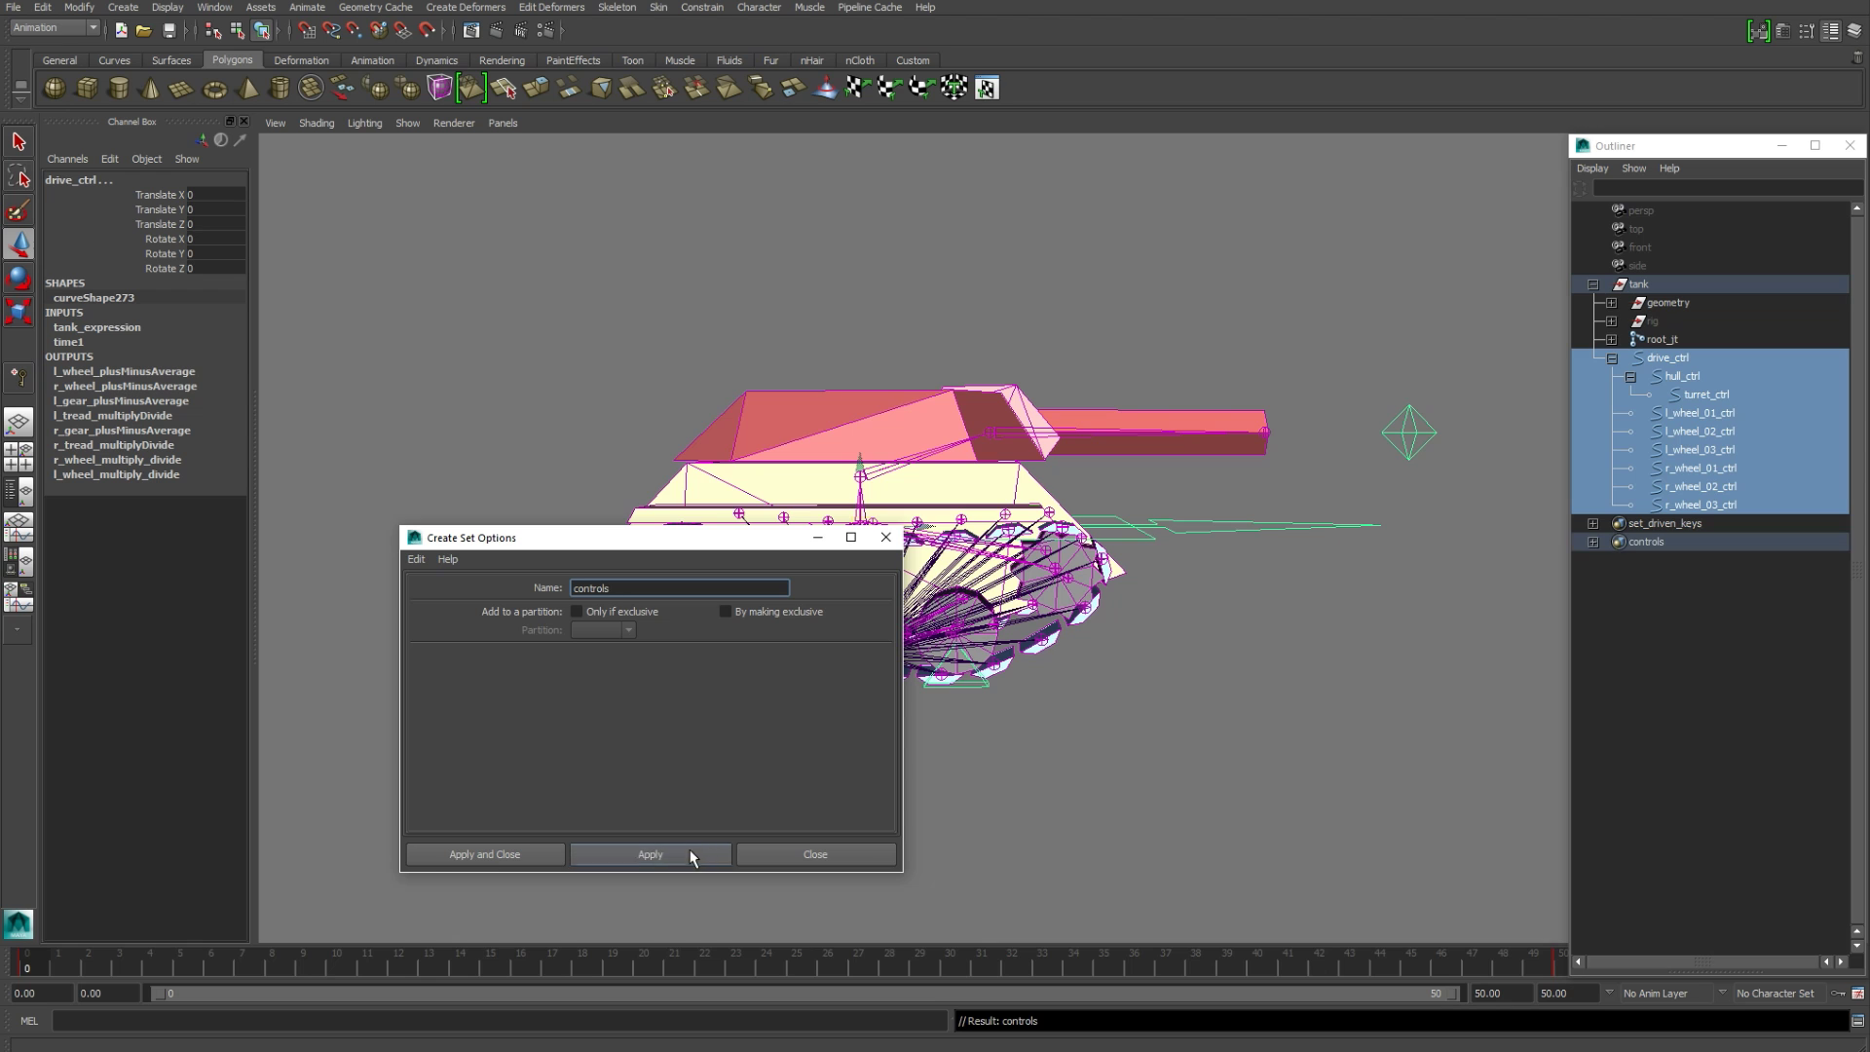
click(846, 857)
Step: Hide the root_jt skeleton and collapse the tank hierarchy in the Outliner
click(1695, 684)
click(1612, 358)
click(1659, 340)
key(ctrl+h)
click(1593, 284)
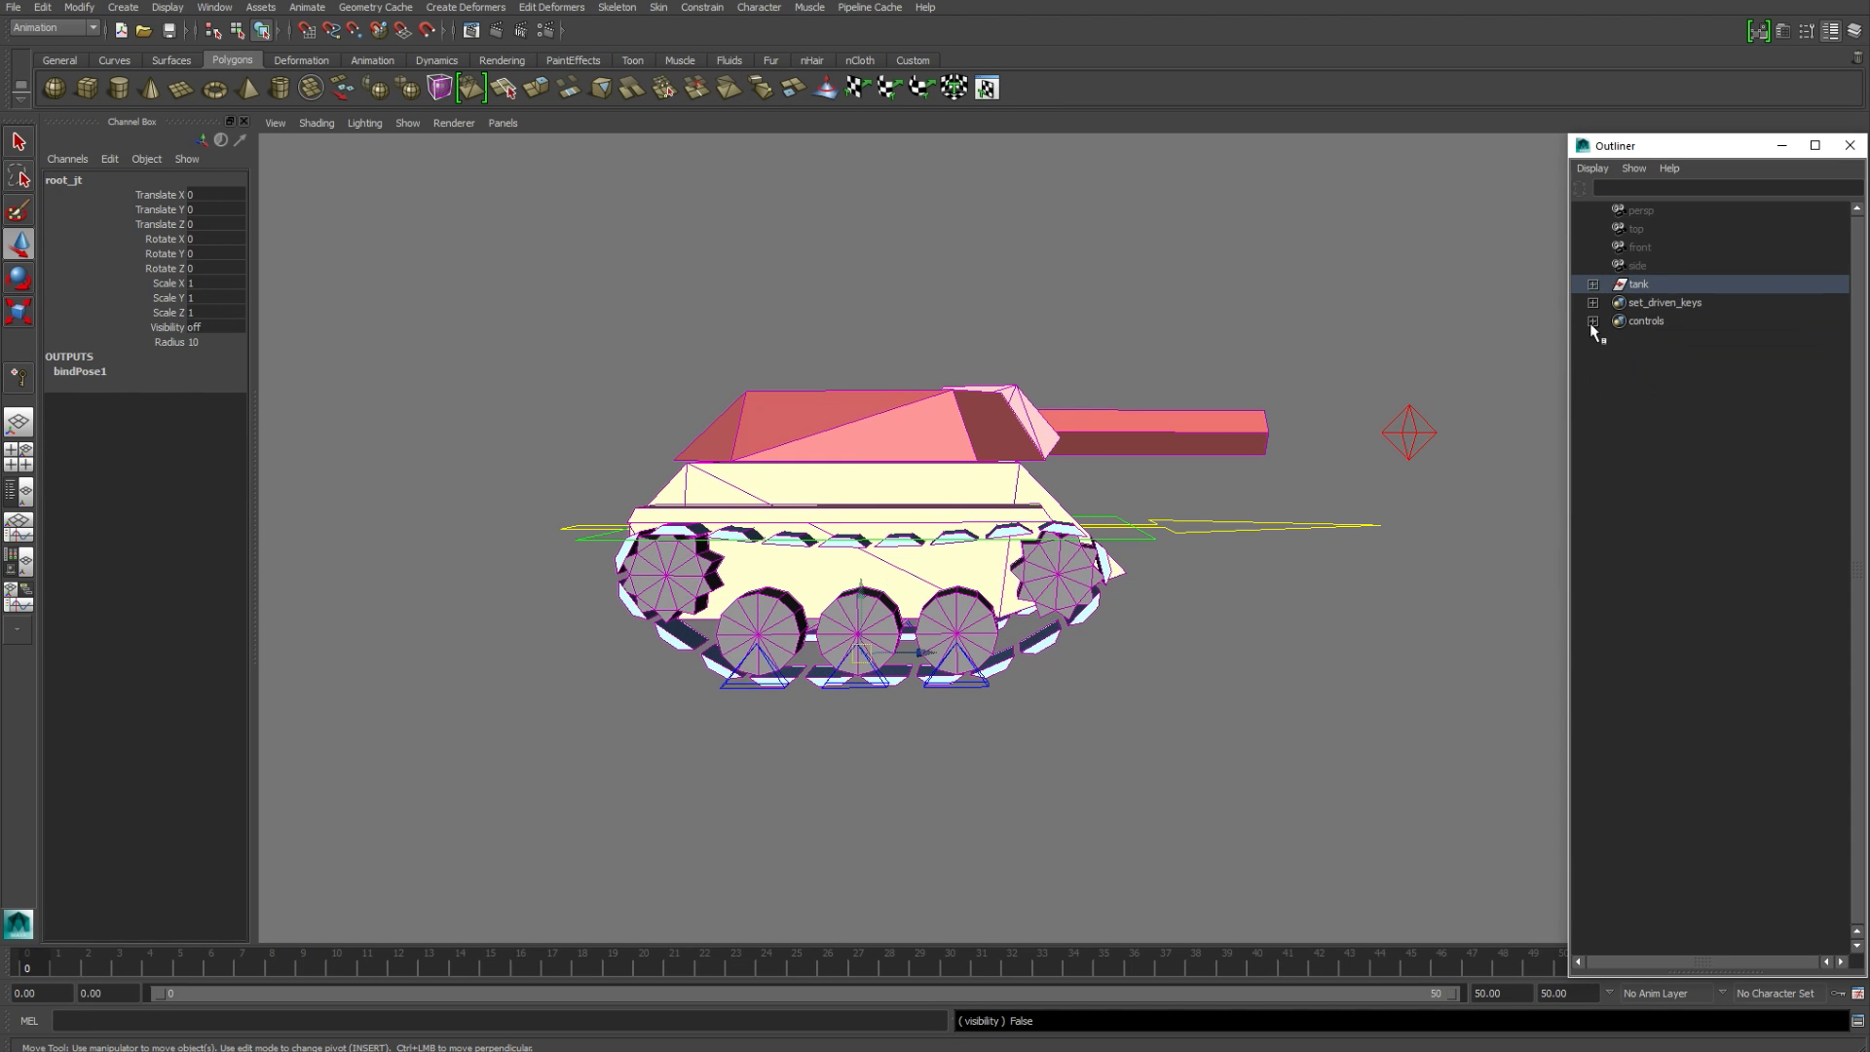
click(1295, 303)
Step: Draw a large polygon ground plane under the tank and increase its width and height subdivisions
alt+drag(1366, 524, 1334, 572)
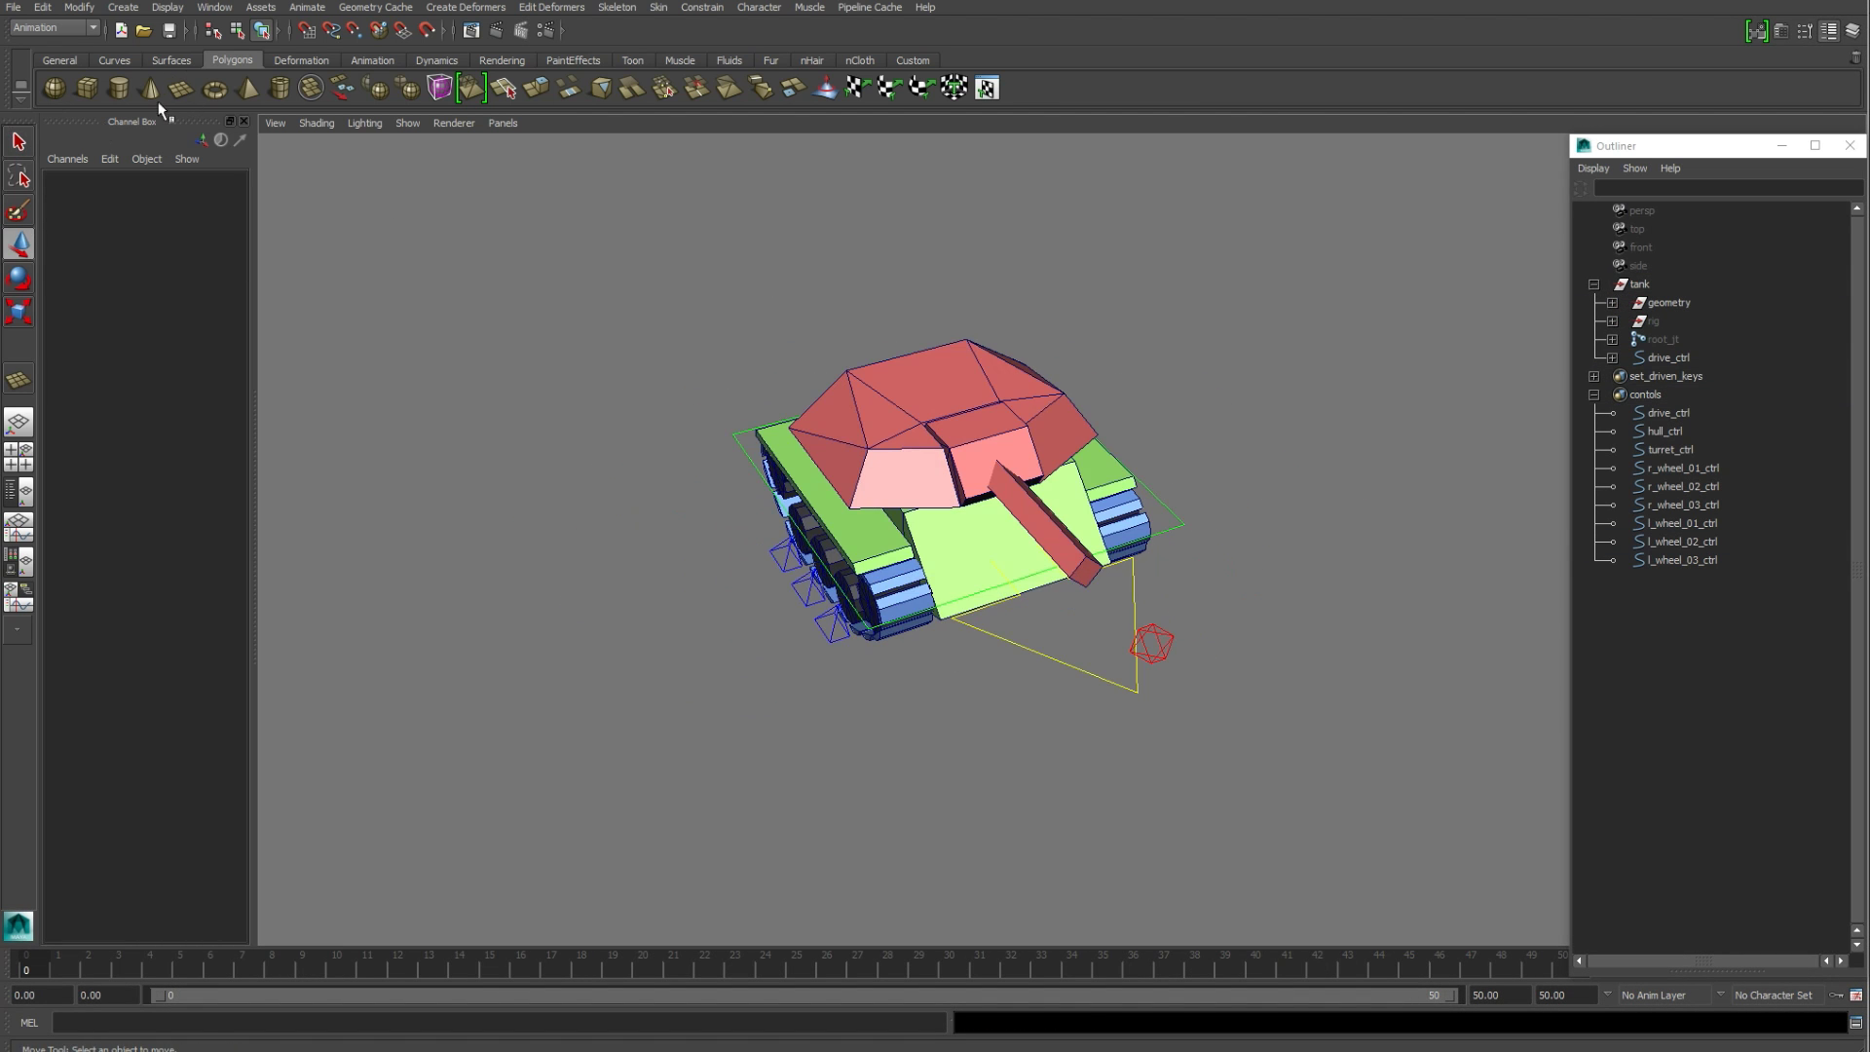
click(181, 89)
drag(494, 225, 1665, 861)
click(95, 384)
drag(175, 430, 171, 447)
middle_drag(412, 646, 631, 654)
Step: Switch the plane to vertex editing with soft selection and raise a smooth bump beneath the front of the tank
alt+drag(915, 740, 1019, 703)
right_drag(1020, 703, 972, 705)
alt+middle_drag(972, 705, 1127, 546)
alt+drag(1126, 546, 1020, 543)
double_click(19, 312)
click(177, 807)
click(453, 327)
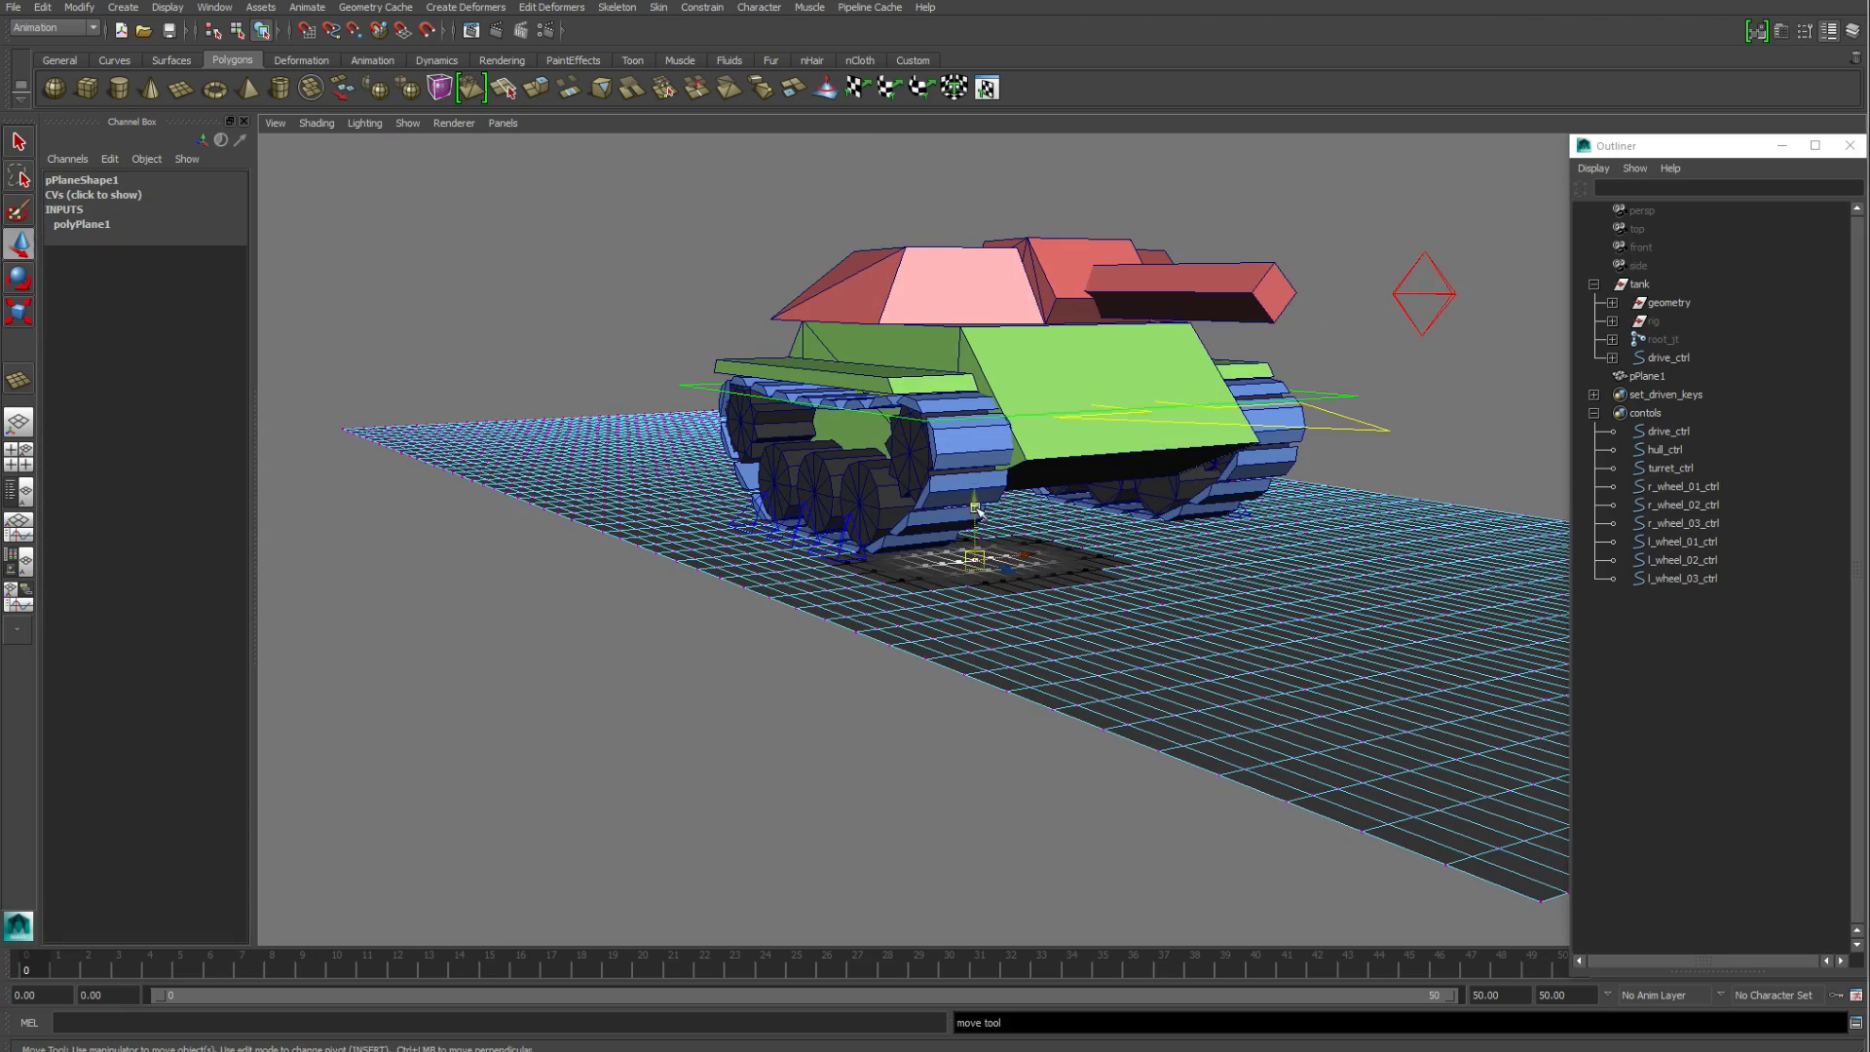
drag(977, 509, 985, 464)
alt+drag(926, 526, 956, 534)
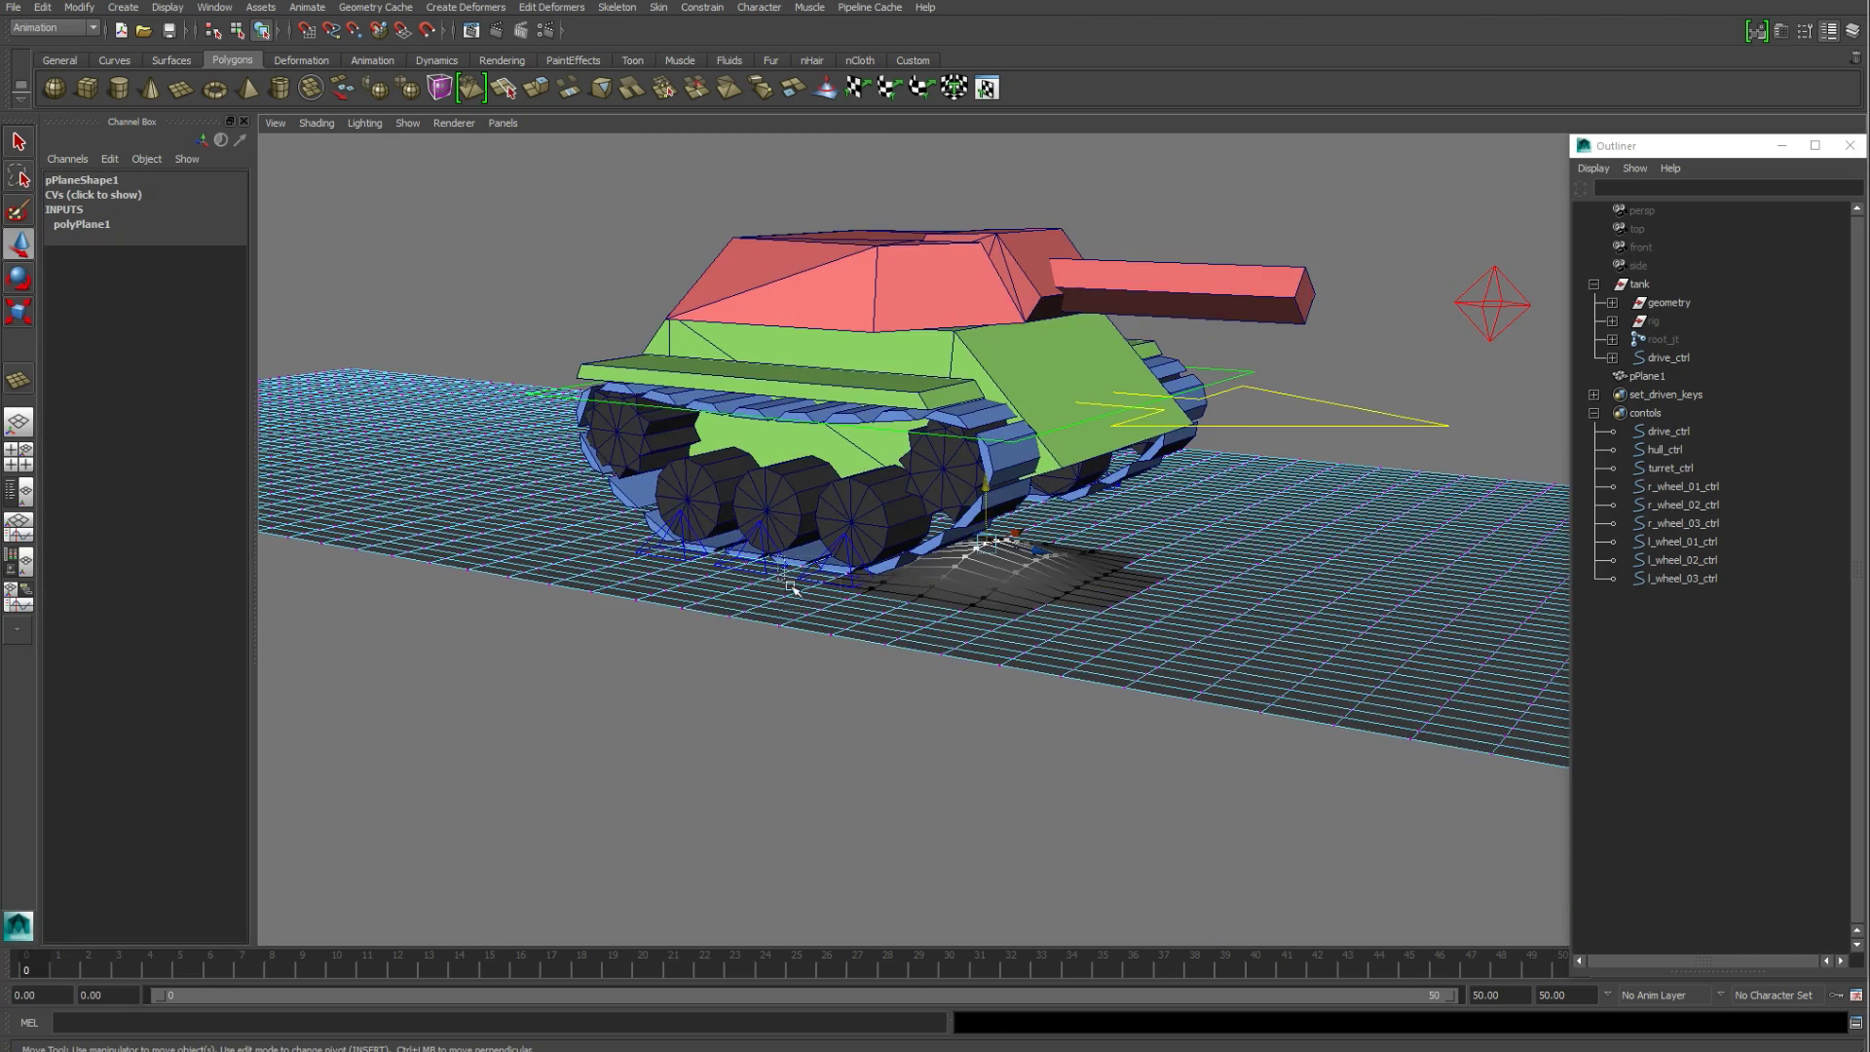
Step: Sculpt more soft bumps along the length of the plane to form uneven terrain, and return to object selection
drag(777, 571, 817, 541)
drag(647, 540, 765, 572)
drag(690, 483, 689, 460)
alt+middle_drag(584, 487, 687, 448)
drag(370, 452, 396, 425)
alt+drag(1422, 555, 1096, 580)
drag(1266, 718, 1266, 718)
middle_drag(1189, 617, 693, 584)
alt+drag(694, 584, 930, 608)
drag(877, 608, 953, 638)
drag(913, 551, 874, 490)
click(1211, 592)
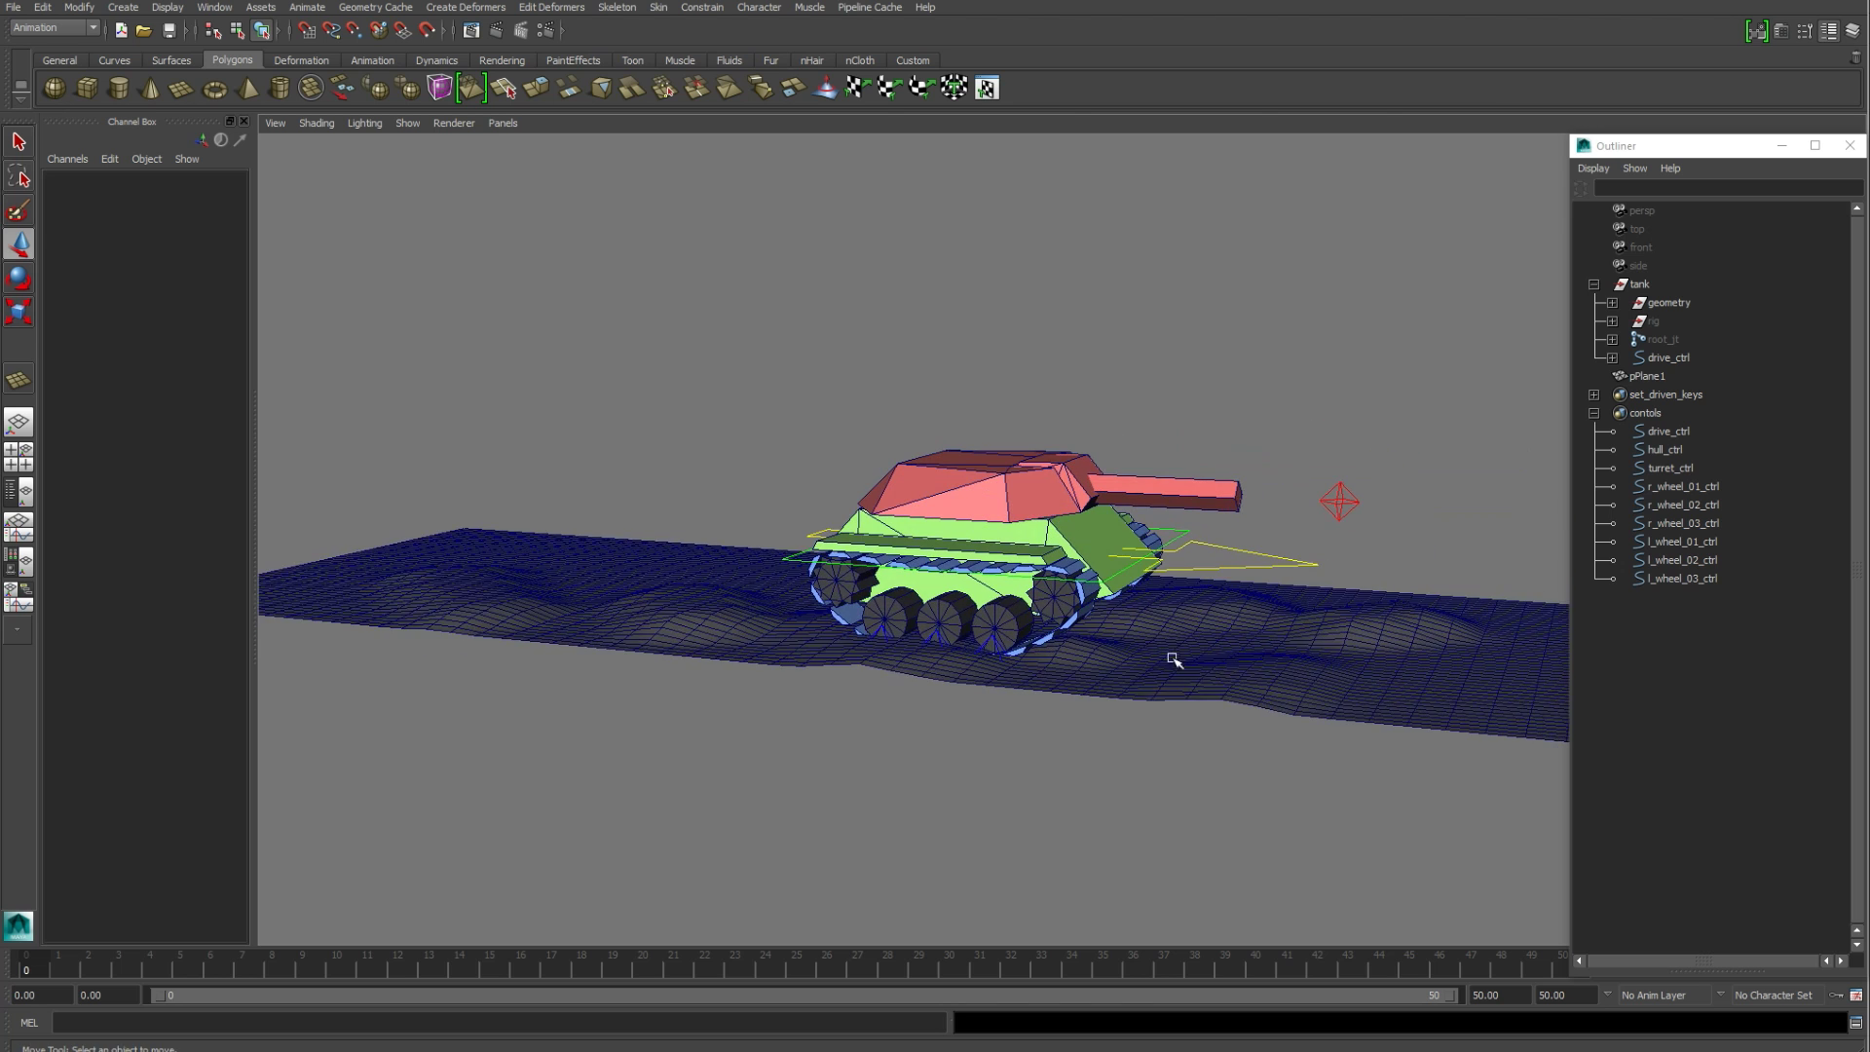
click(874, 490)
click(1266, 531)
Step: Constrain l_wheel_03_ctrl to the terrain plane with a Geometry constraint of weight 1
scroll(1227, 589, up, 5)
alt+drag(1170, 581, 1091, 548)
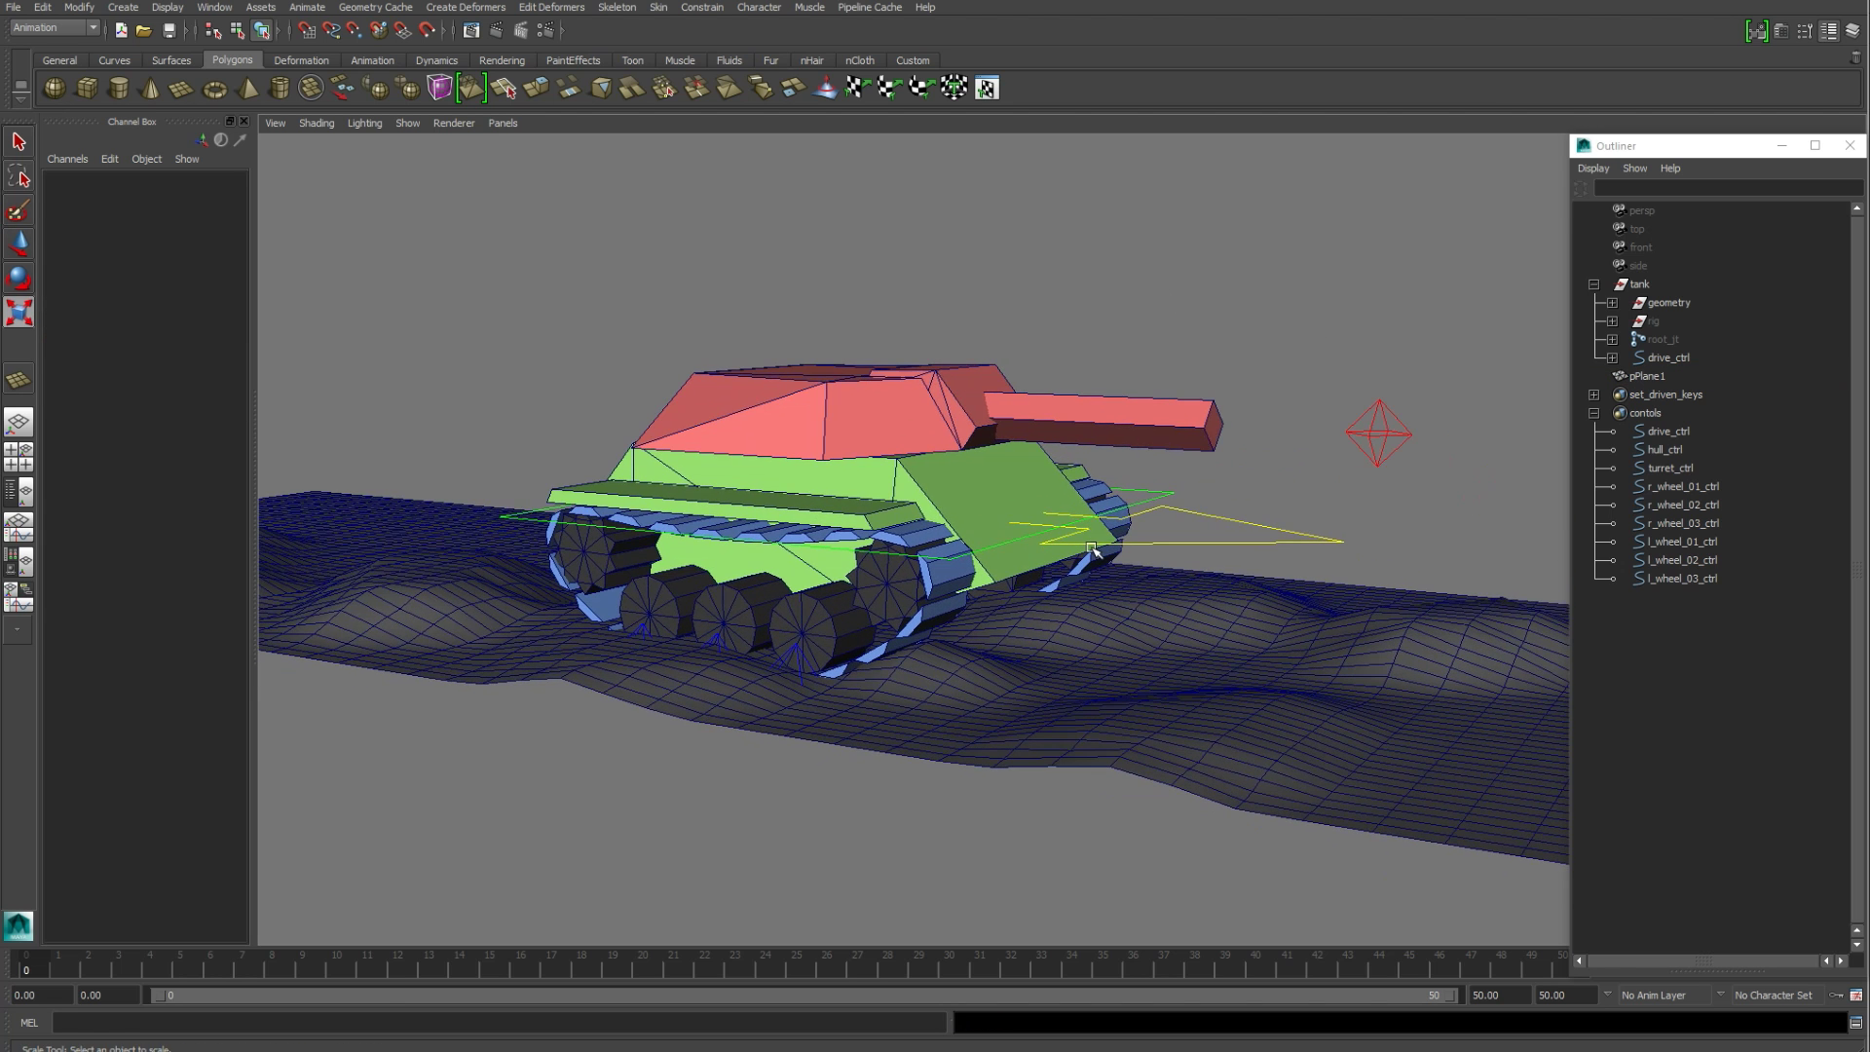
click(703, 8)
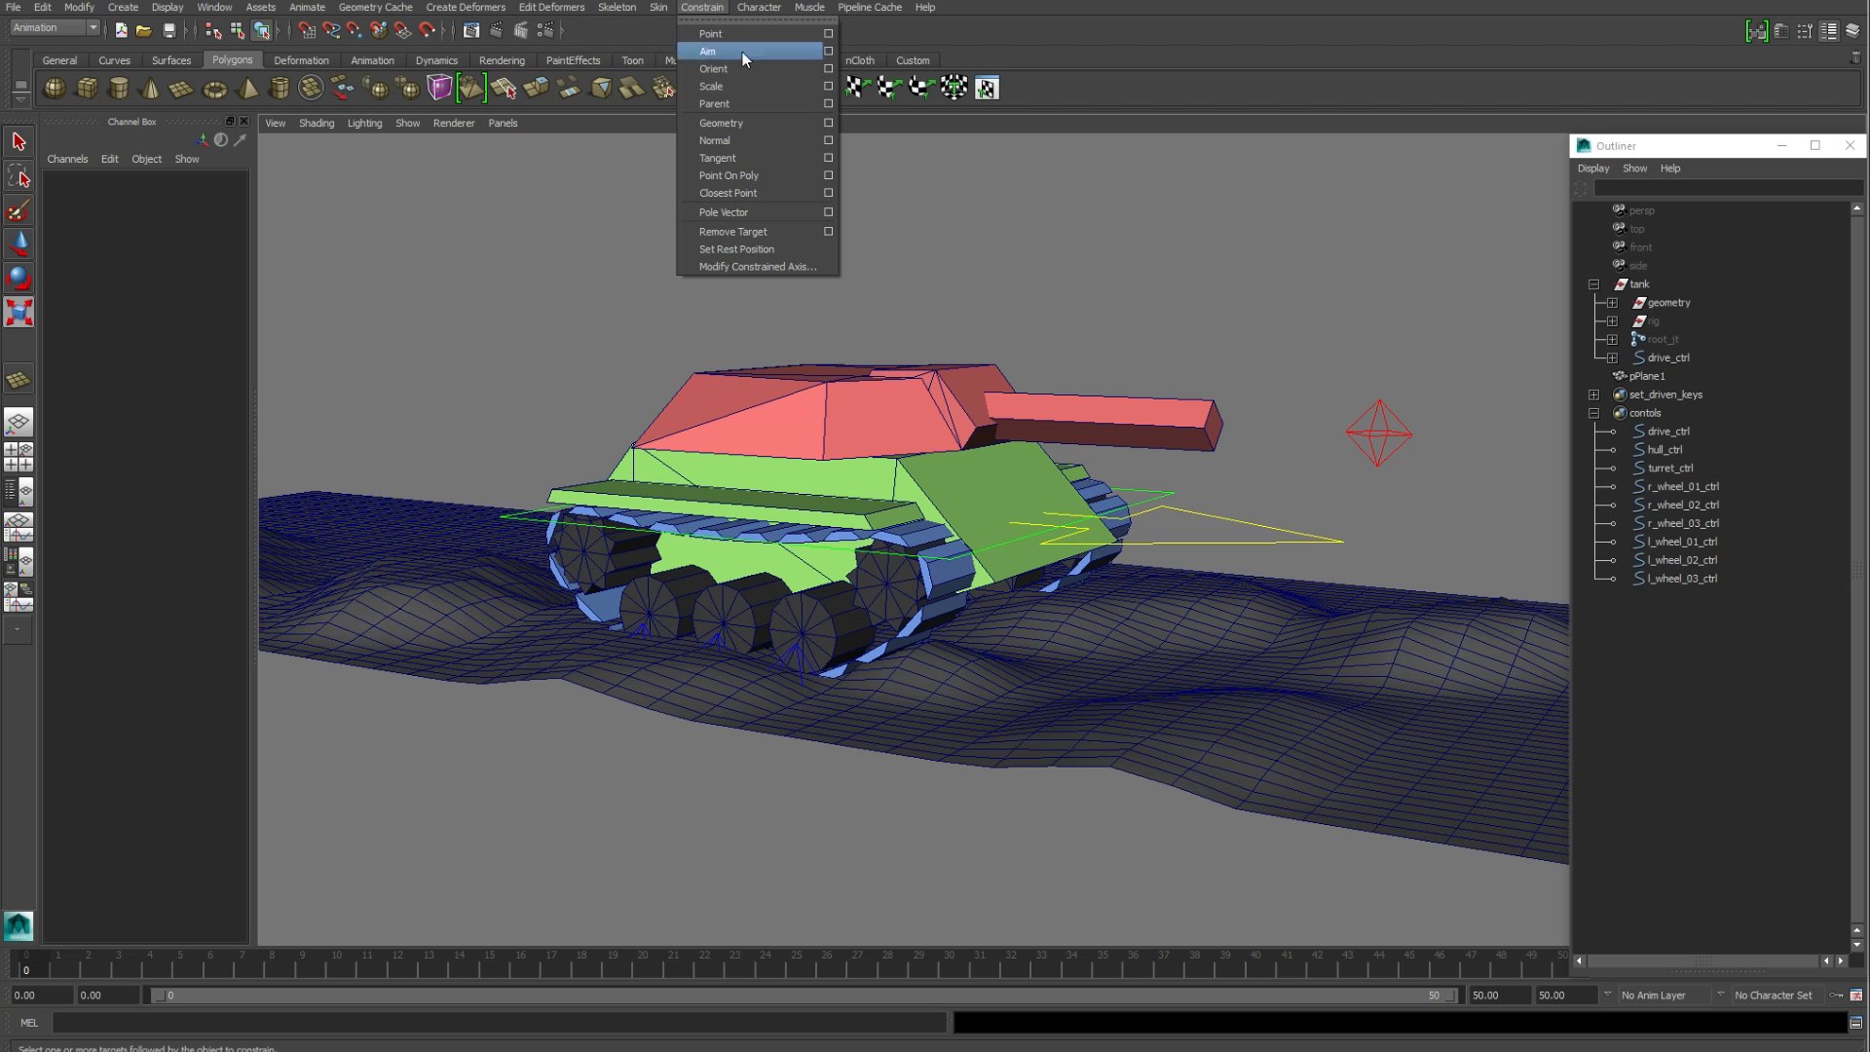
click(827, 118)
alt+drag(923, 549, 1014, 672)
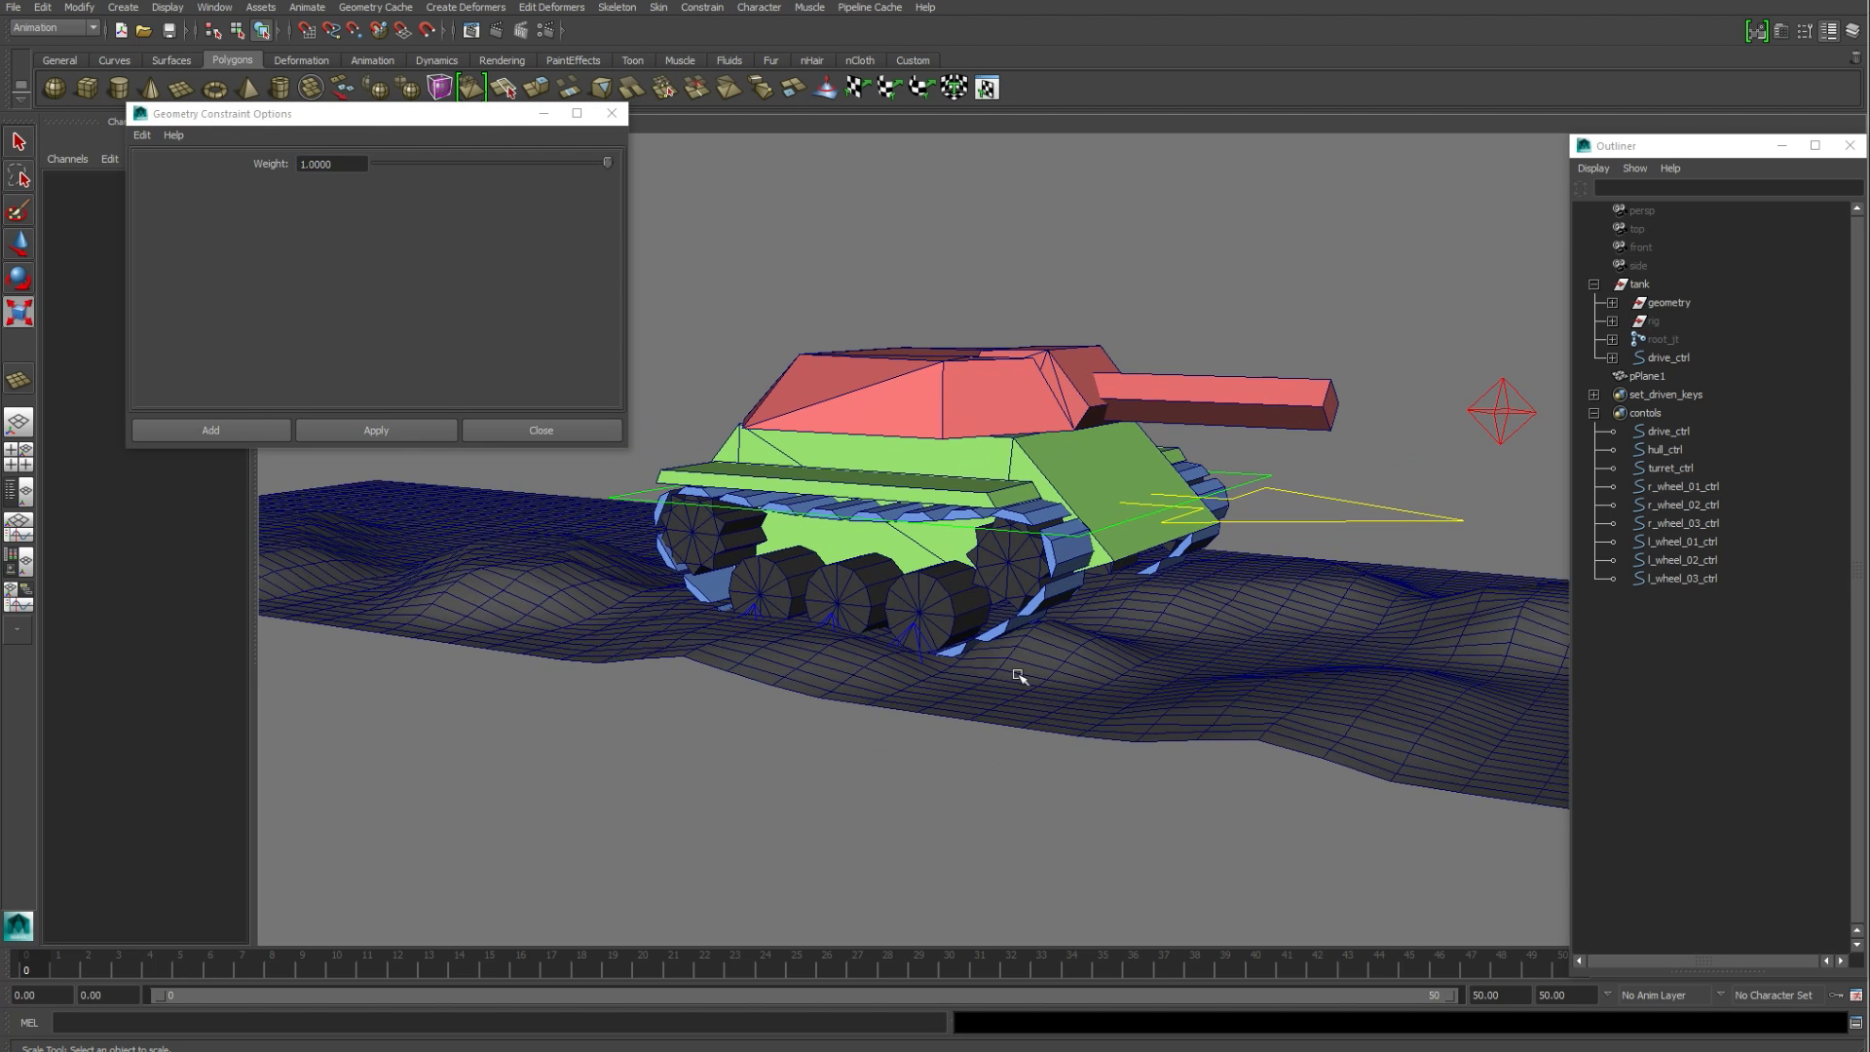
click(961, 662)
key(q)
shift+click(918, 638)
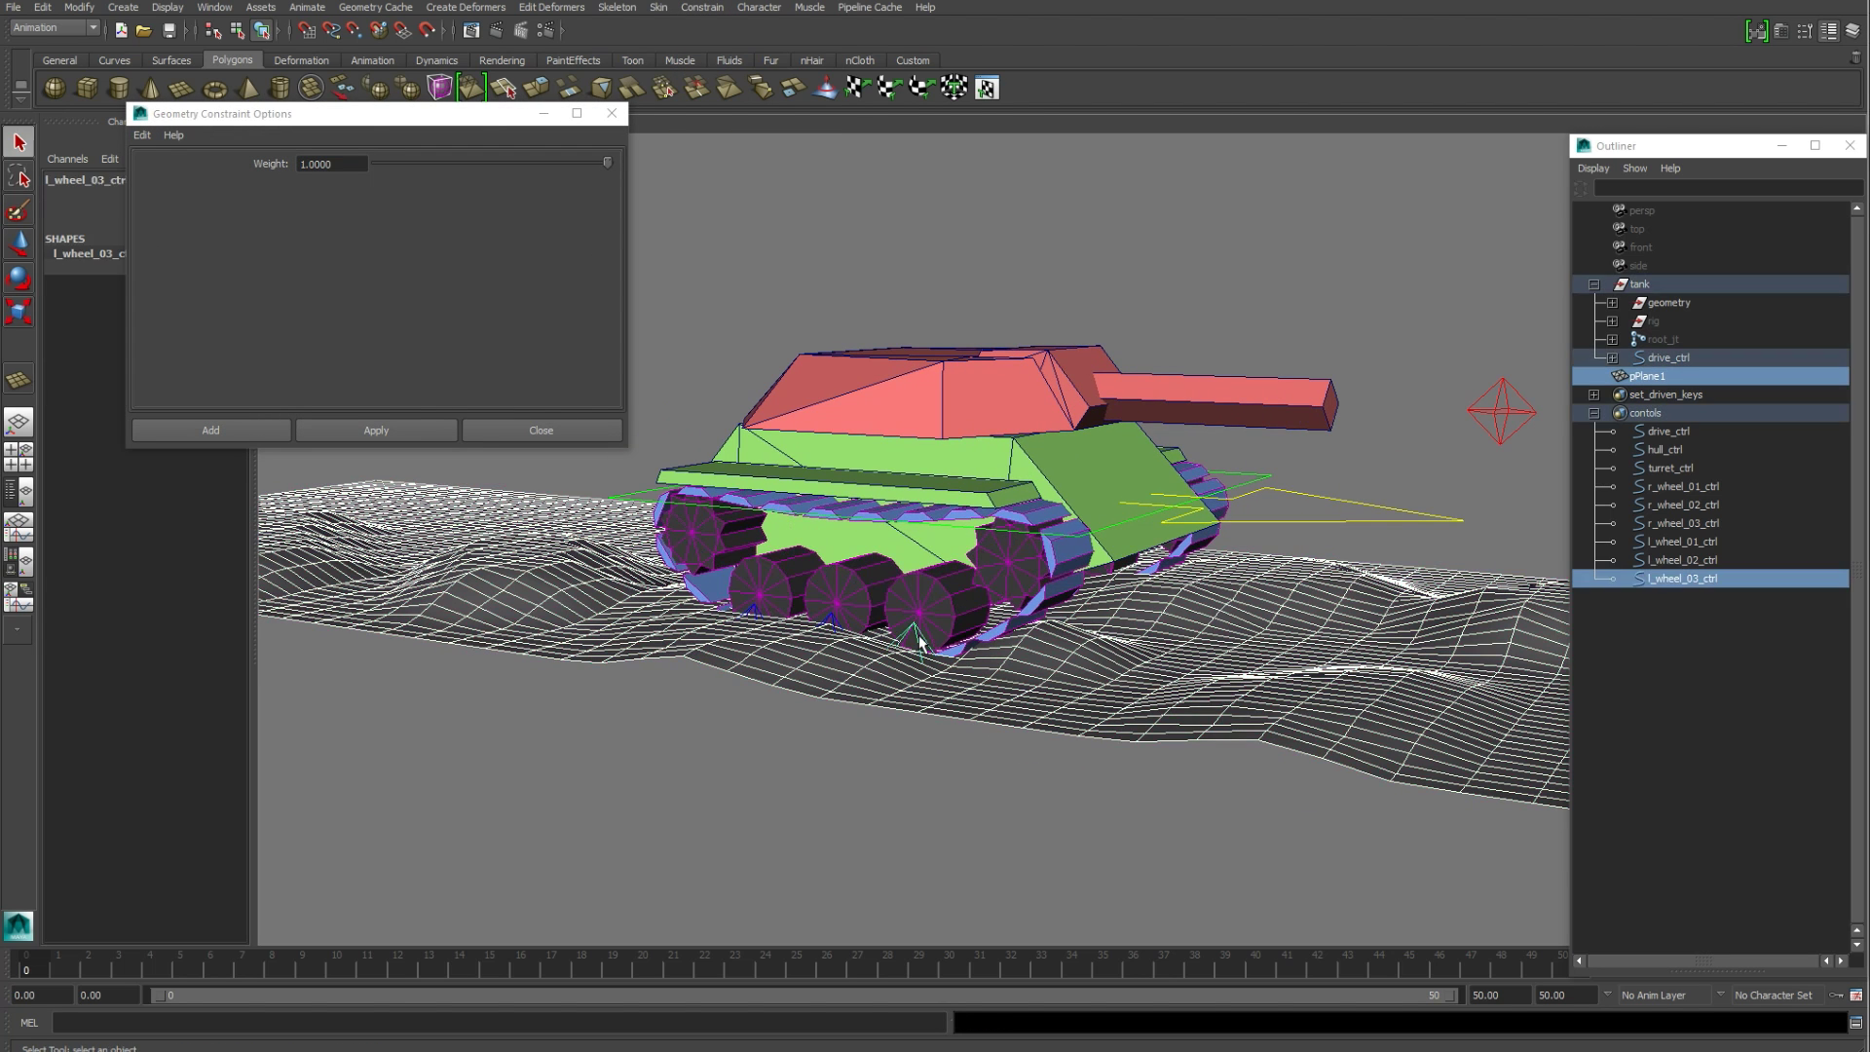
click(376, 429)
Step: Apply the same Geometry constraint from the terrain plane to l_wheel_02_ctrl and l_wheel_01_ctrl
click(1083, 705)
shift+click(831, 616)
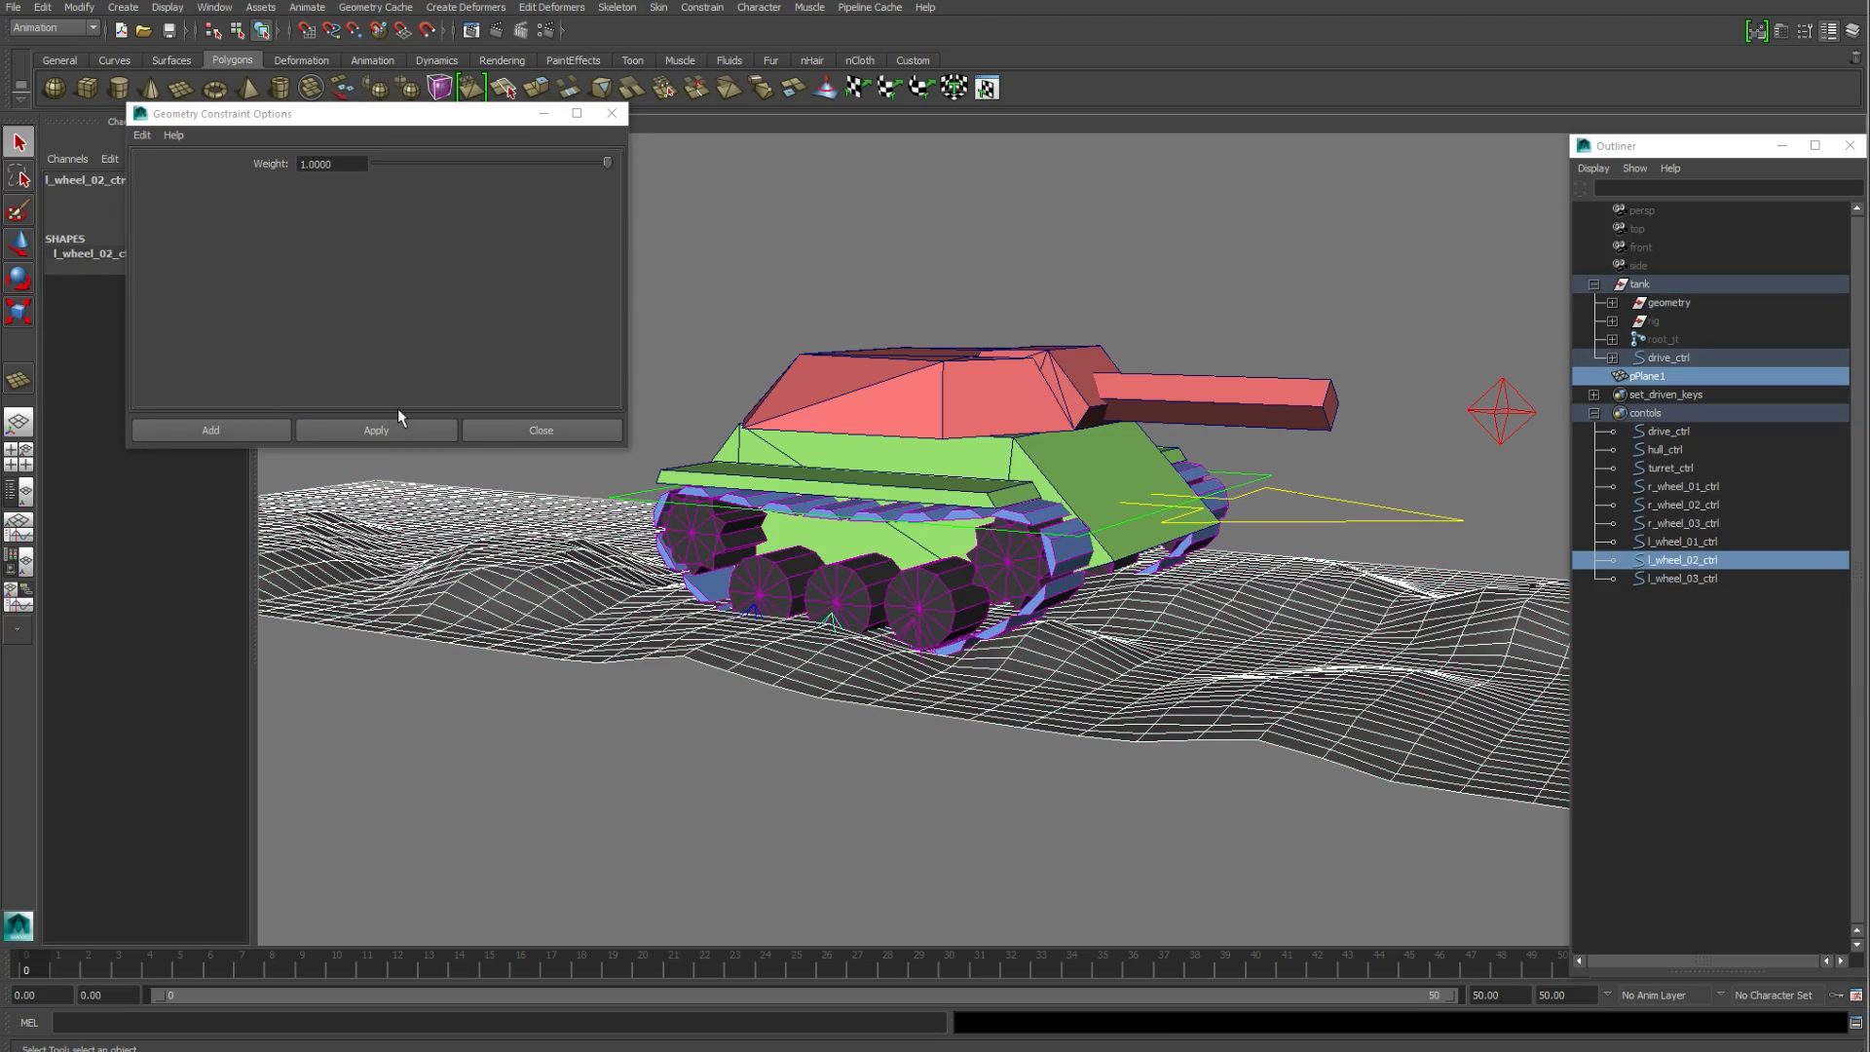
click(376, 428)
click(1059, 697)
shift+click(752, 611)
click(404, 432)
Step: Geometry-constrain r_wheel_03_ctrl, r_wheel_02_ctrl and r_wheel_01_ctrl to the terrain plane and close the constraint options
scroll(1069, 497, down, 2)
alt+drag(1068, 497, 1027, 526)
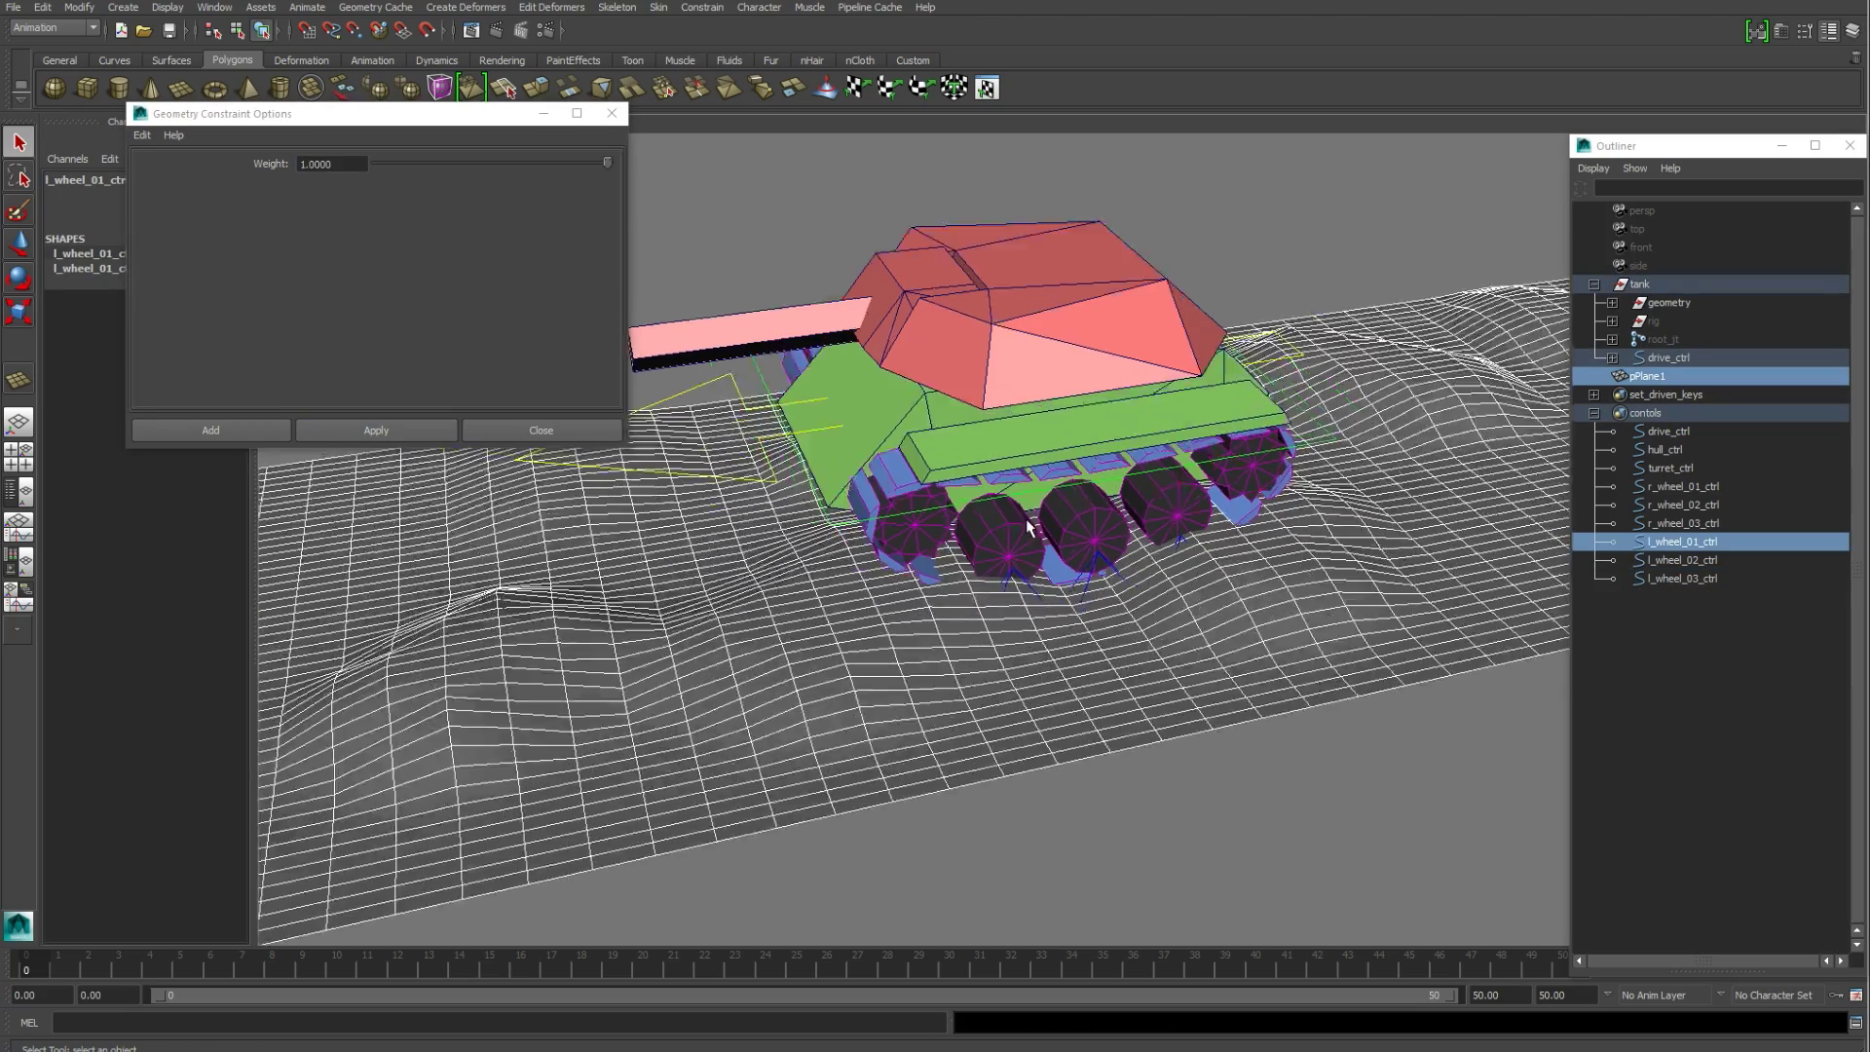
click(1019, 613)
shift+click(1013, 576)
click(389, 434)
click(1007, 679)
shift+click(1098, 565)
click(392, 435)
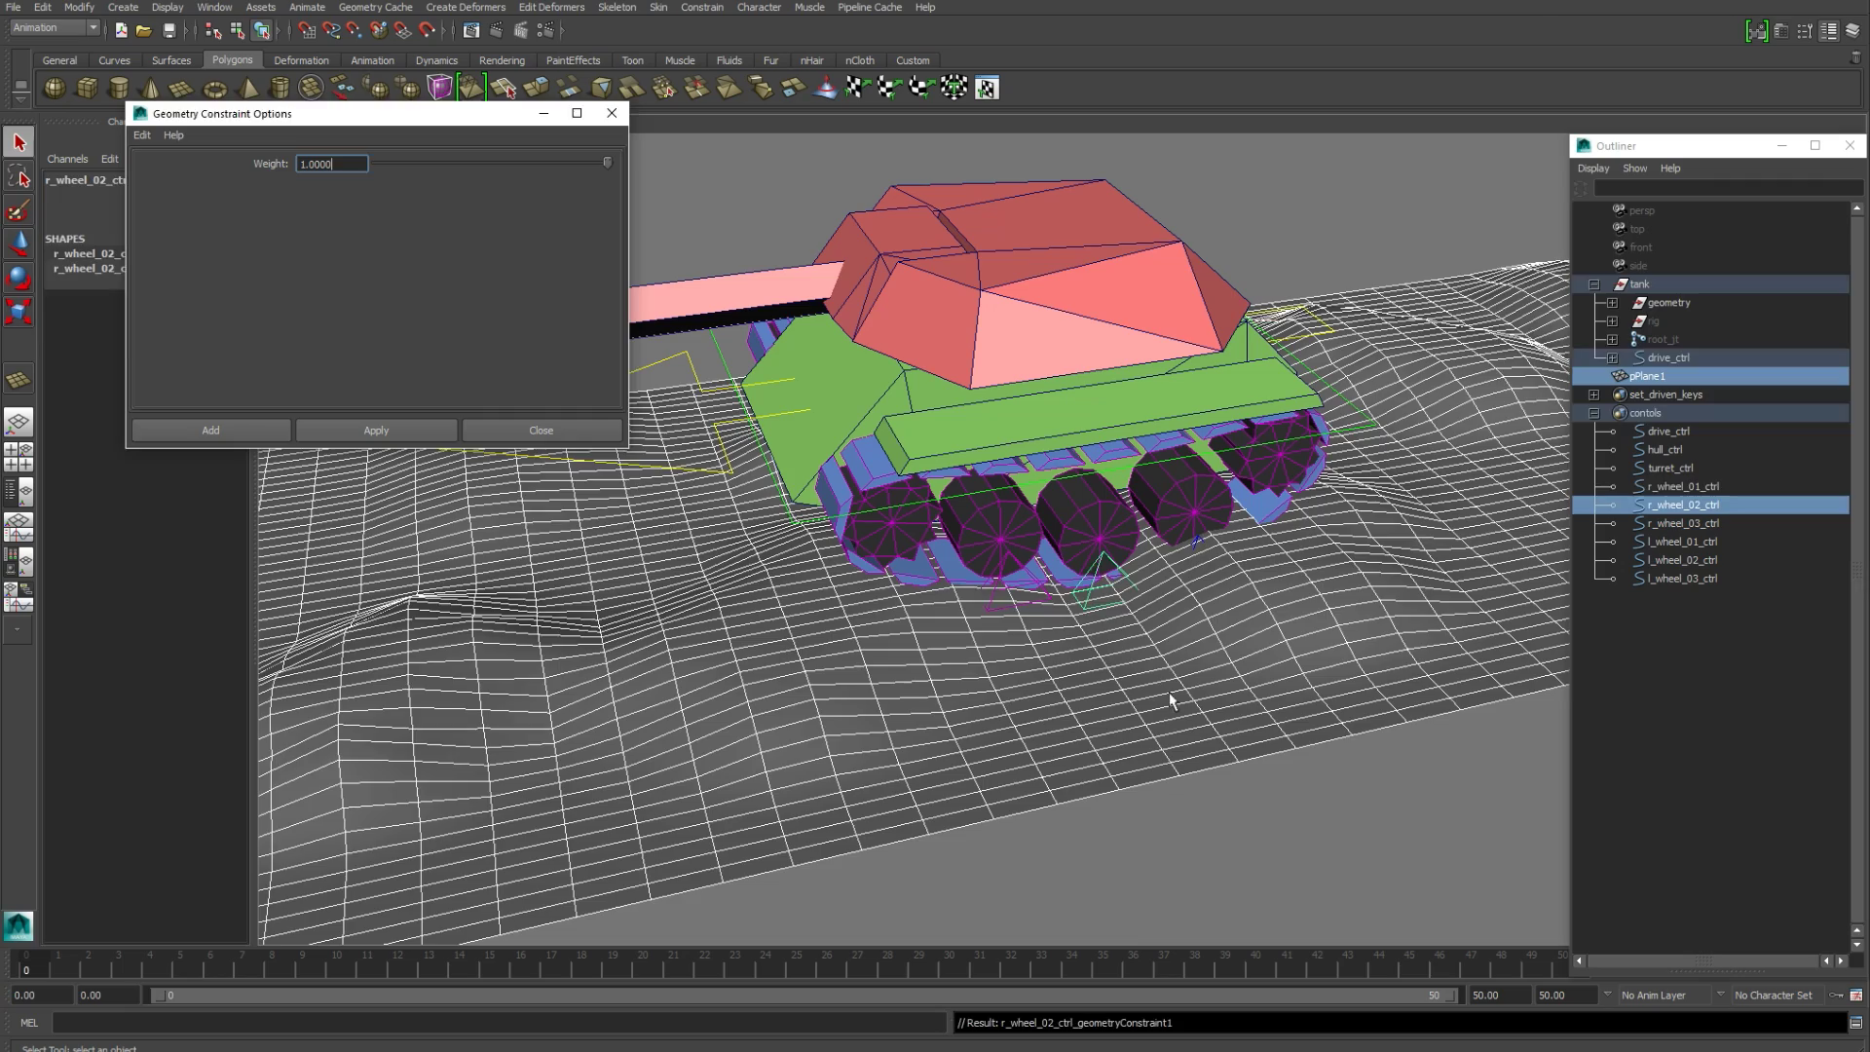
click(1091, 642)
shift+click(1198, 535)
click(415, 434)
click(611, 113)
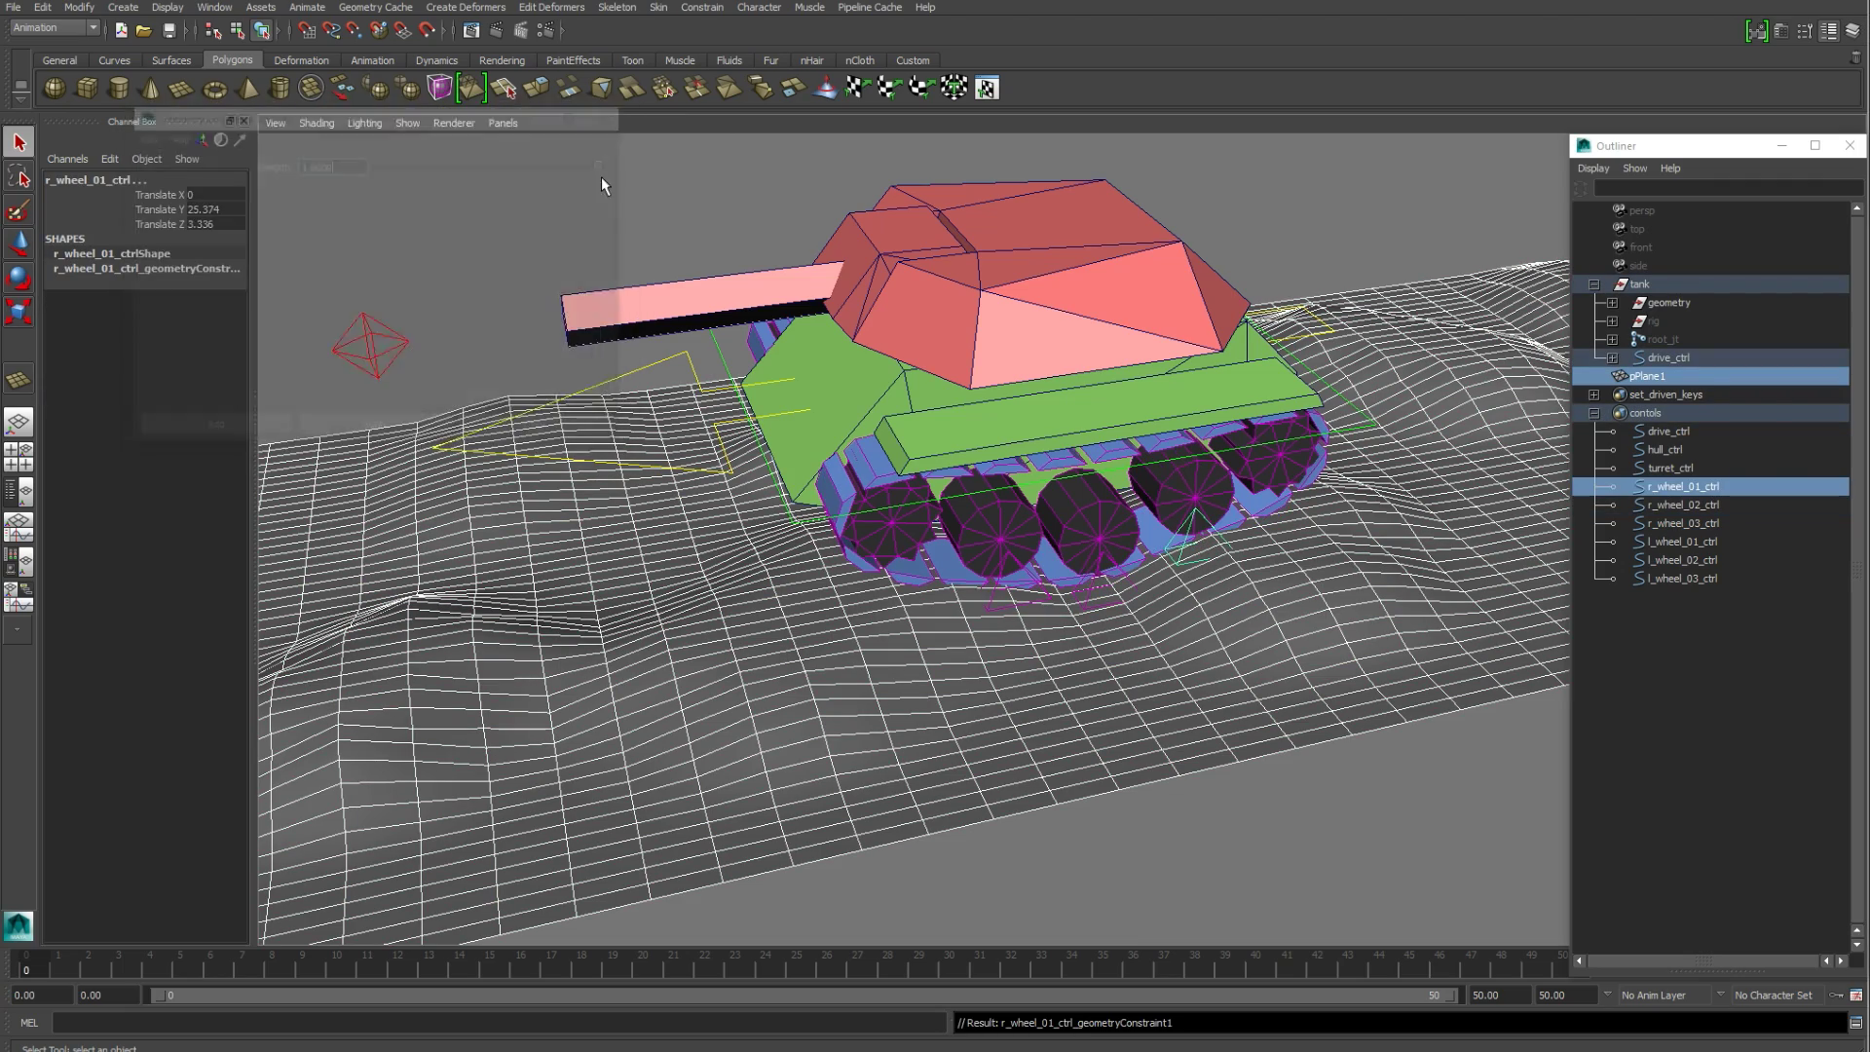
click(602, 182)
Step: Select every control in the controls set and set a key on them at frame 0
scroll(598, 374, down, 1)
alt+drag(598, 374, 1157, 486)
click(1340, 502)
key(w)
alt+drag(1156, 677, 1110, 721)
shift+click(1682, 578)
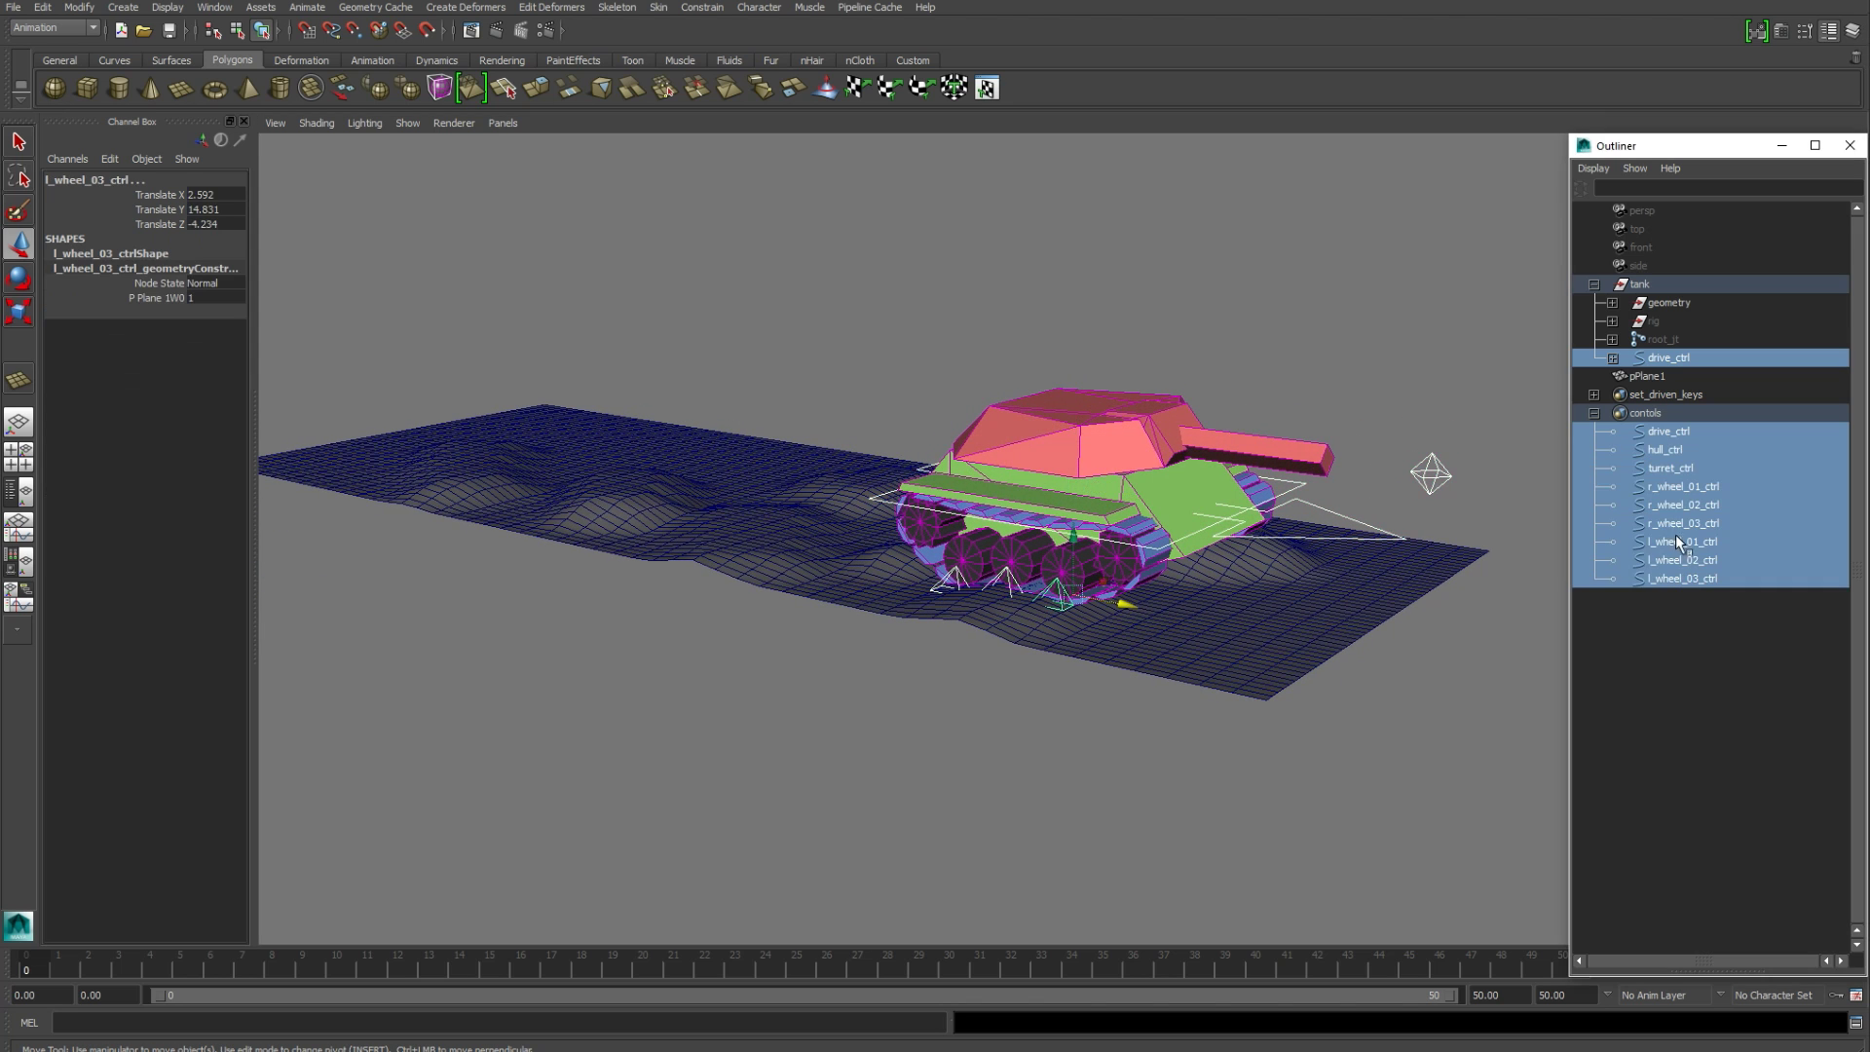
key(s)
Step: Extend the animation's end time to frame 100
click(1499, 994)
text(100)
key(Return)
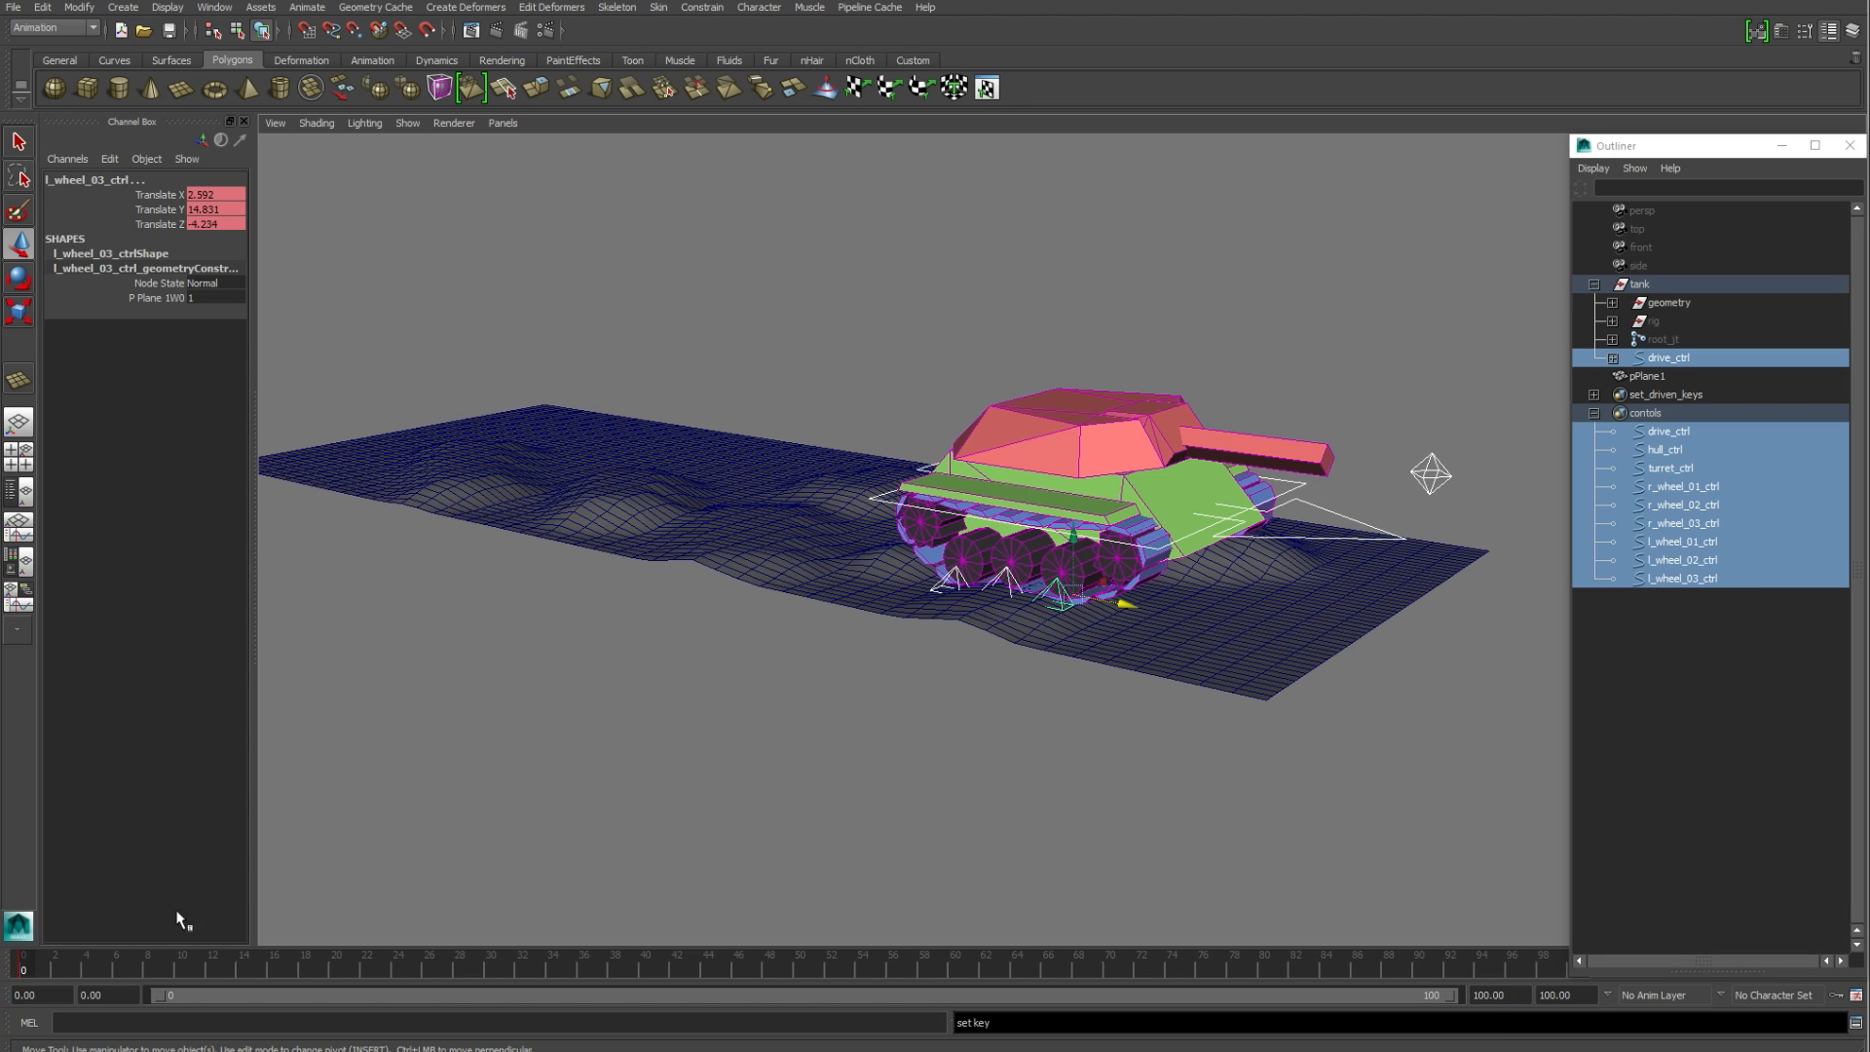
Step: At frame 40, move drive_ctrl backward along the terrain to about -525 in Translate Z
drag(658, 983, 646, 977)
alt+drag(768, 882, 954, 727)
drag(1352, 507, 720, 455)
alt+drag(1079, 561, 1048, 564)
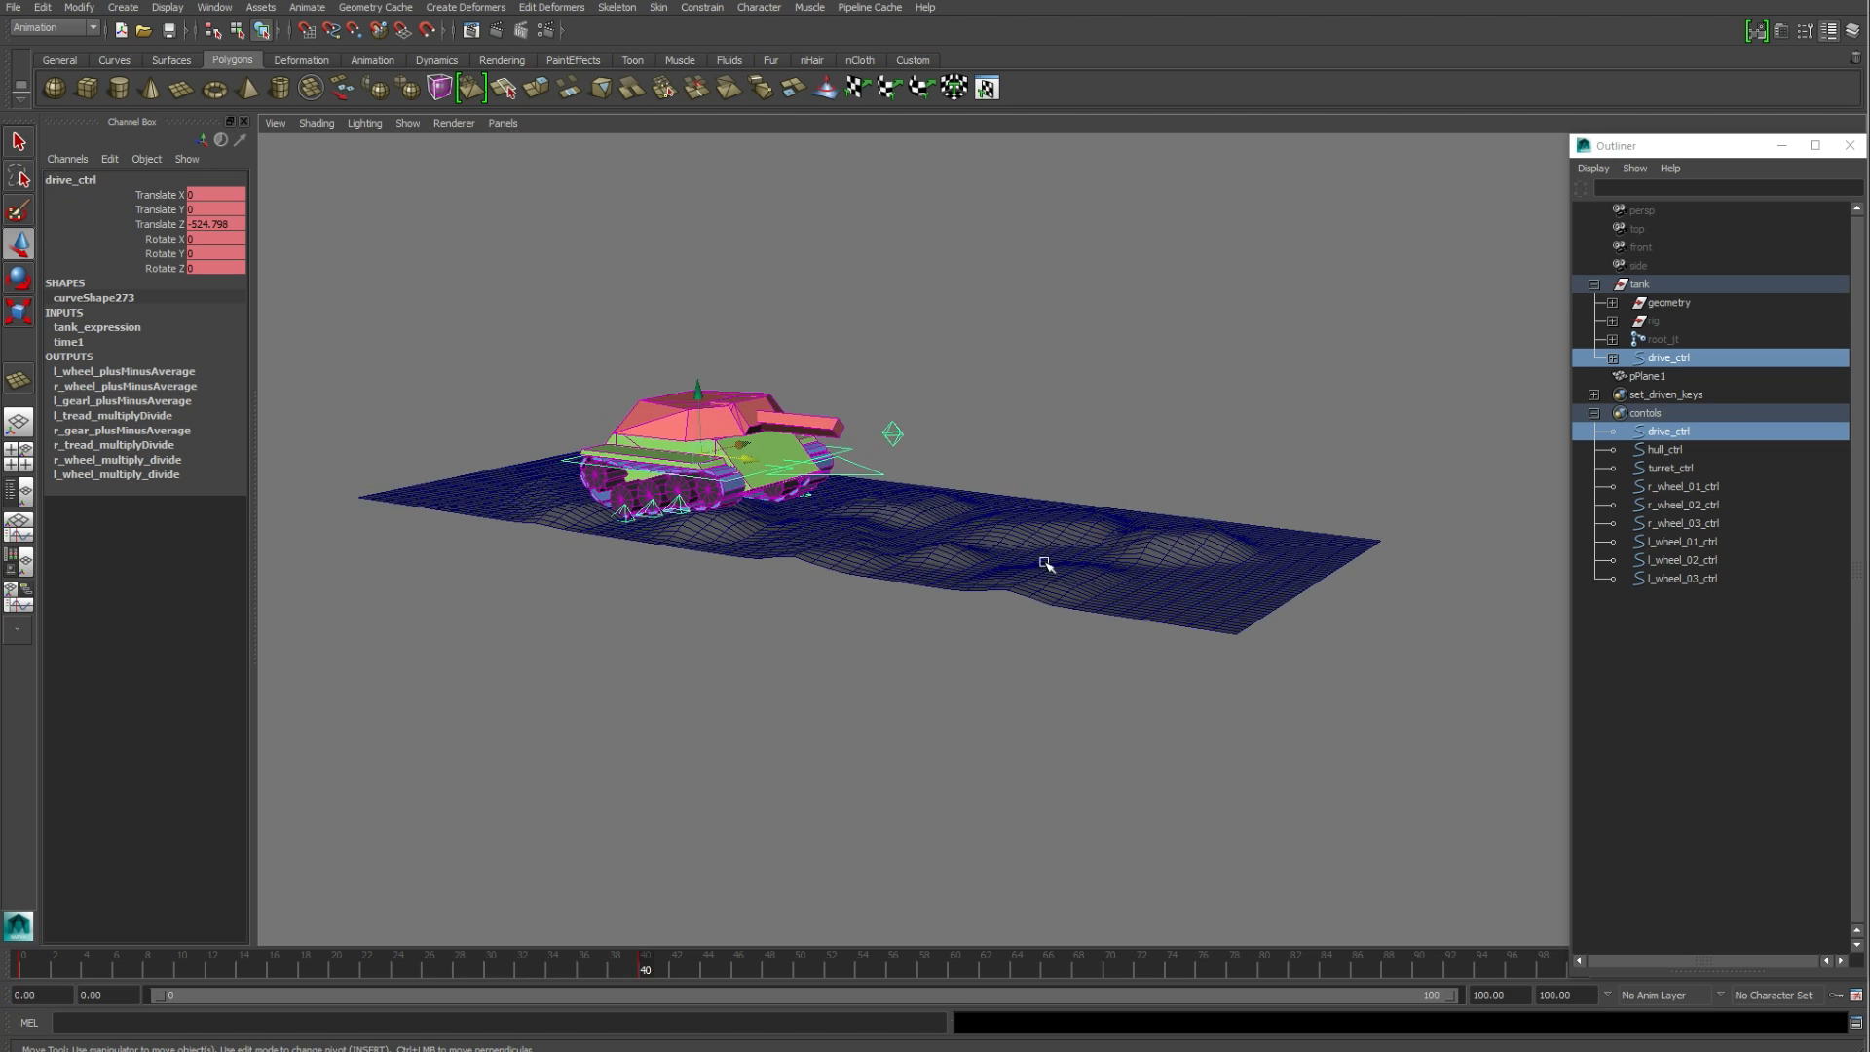
alt+right_drag(1047, 564, 816, 811)
Step: Swing turret_ctrl around the tank to about -434, 67, -399 at frame 65 and key its Fire attribute
click(839, 395)
drag(647, 971, 997, 987)
alt+drag(1032, 282, 974, 320)
drag(908, 422, 533, 390)
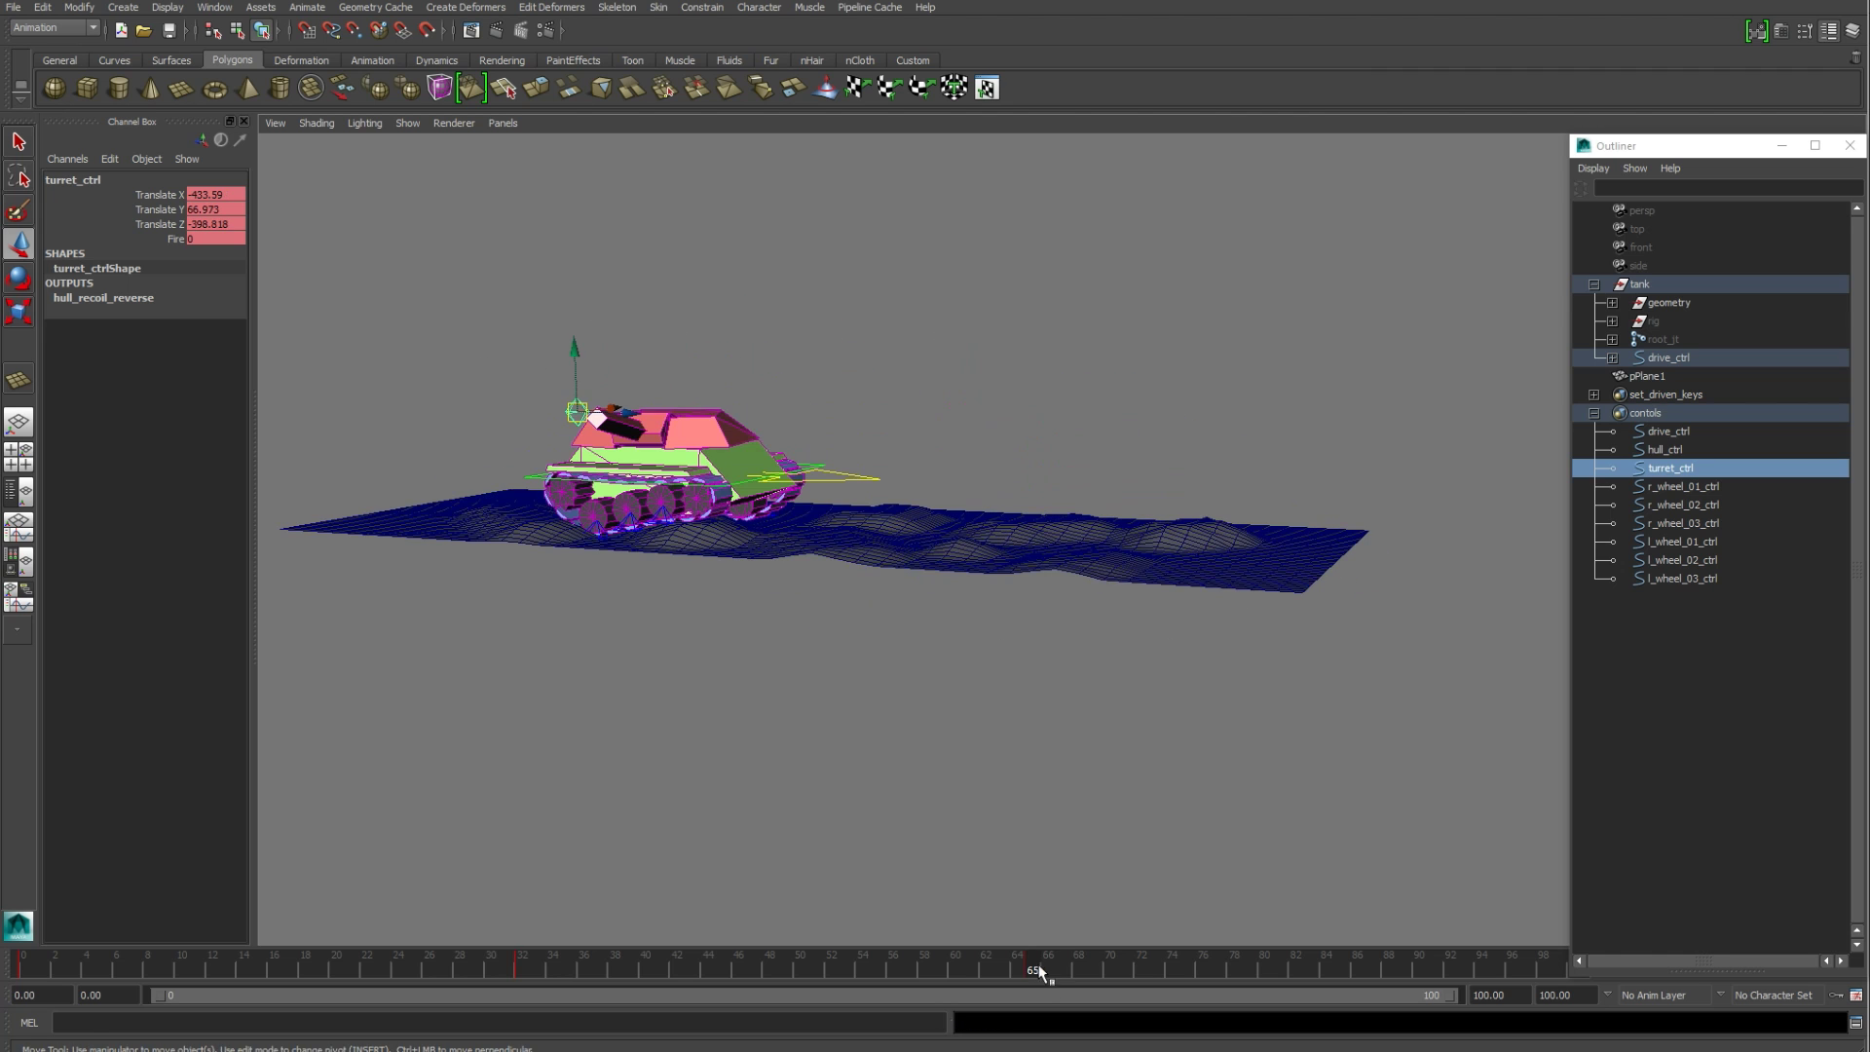
drag(1037, 967, 1638, 958)
click(175, 238)
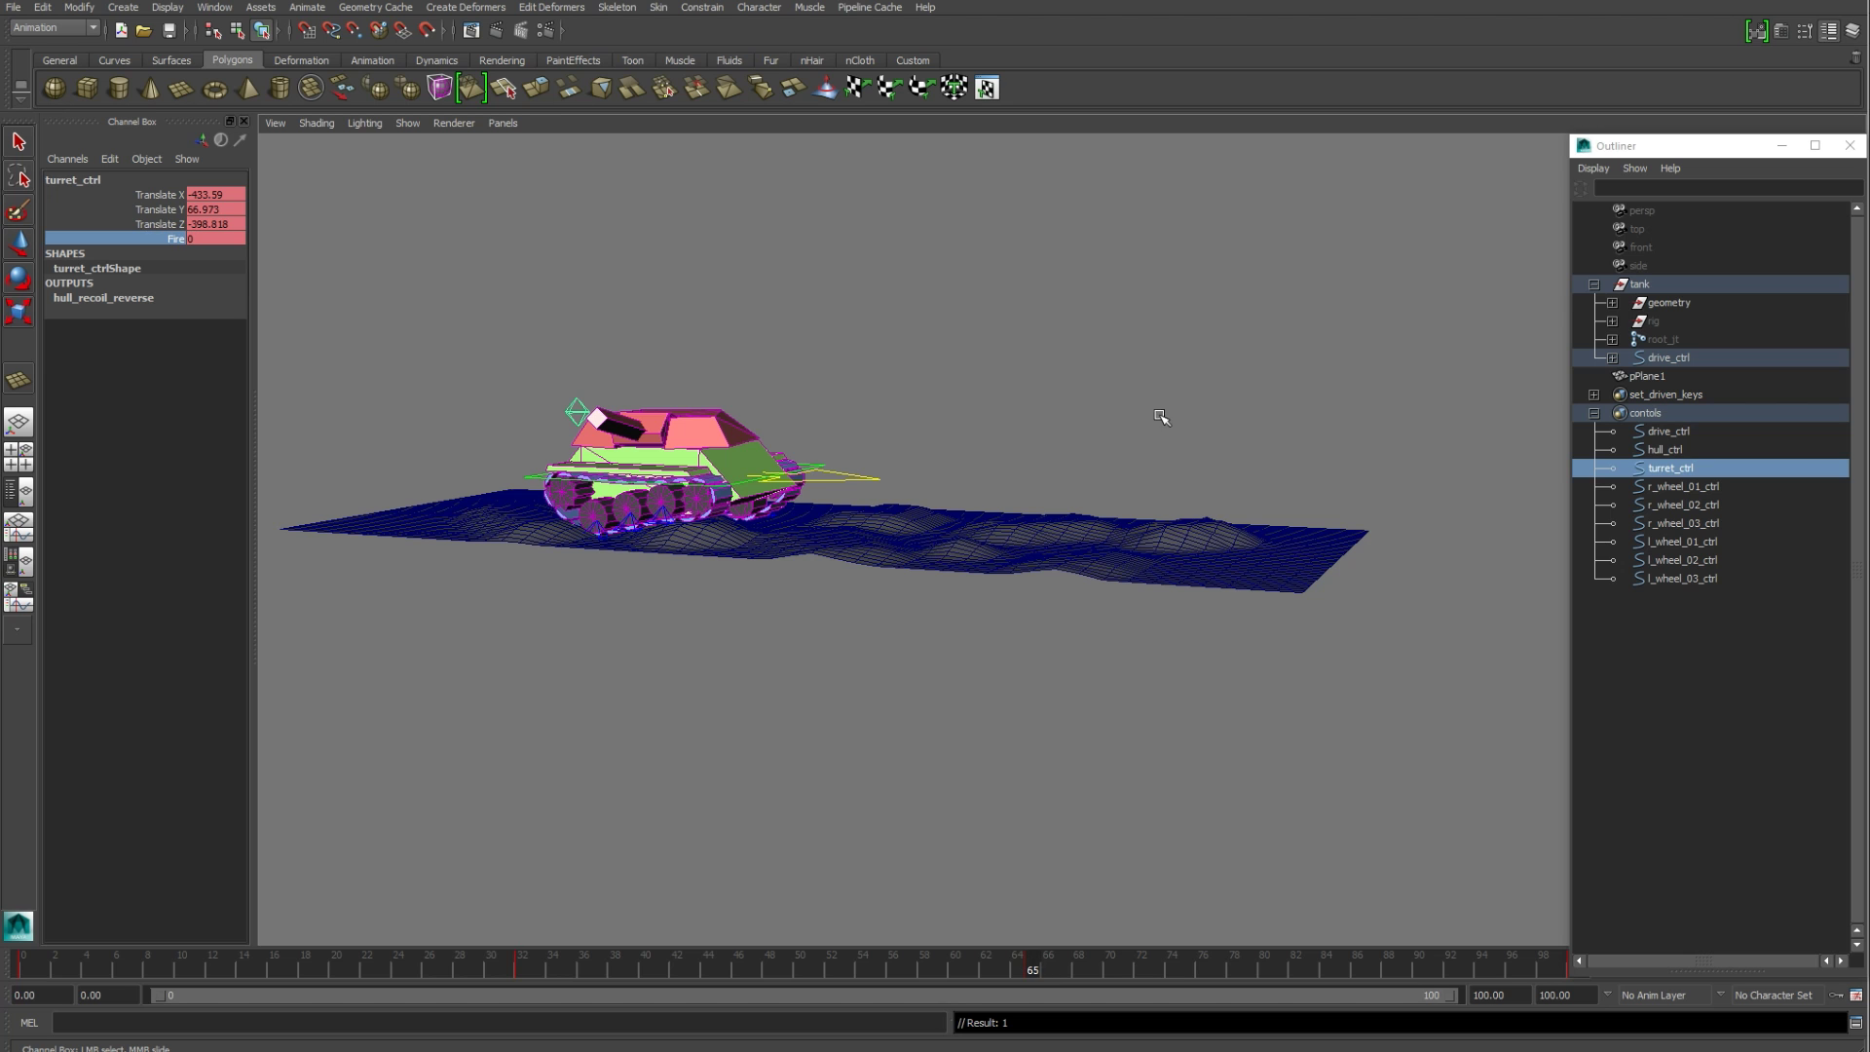
click(1189, 390)
Step: Play the animation to check the tank's travel over the terrain and its turret motion
scroll(1162, 420, up, 1)
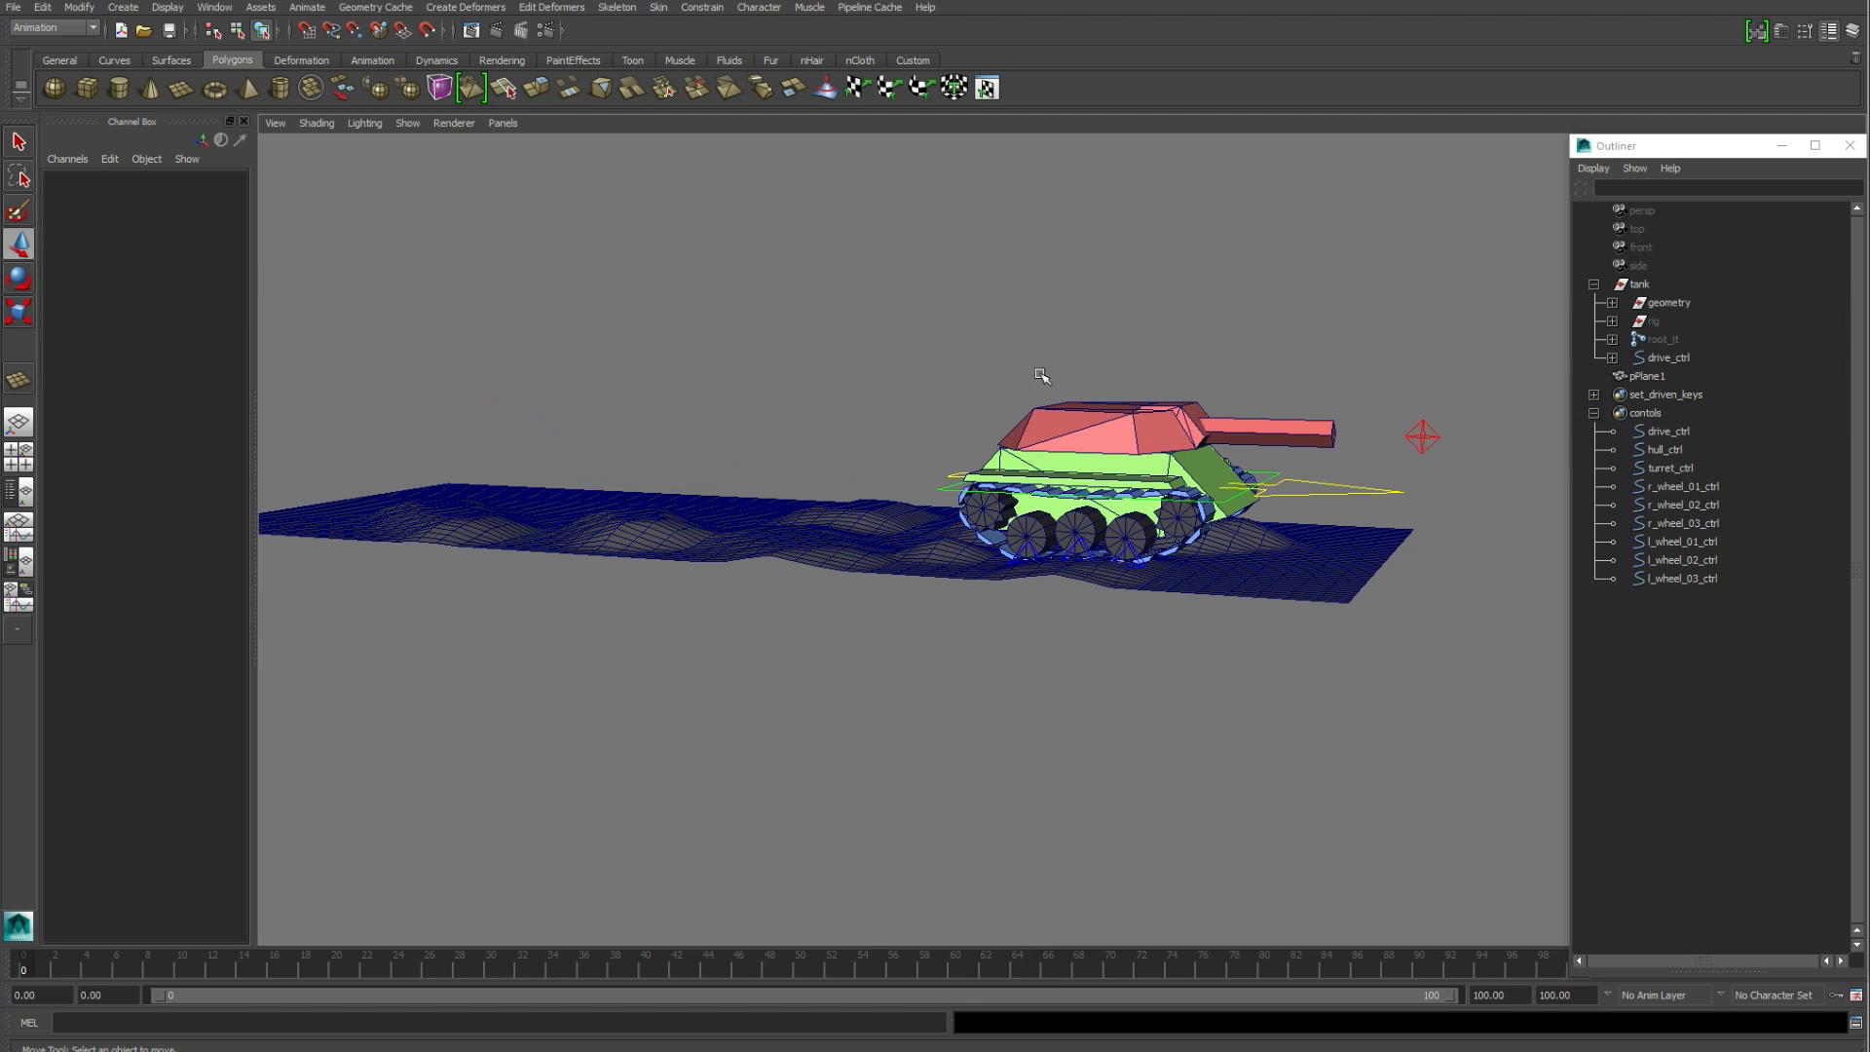
scroll(1125, 445, up, 1)
alt+drag(1126, 445, 1077, 572)
alt+middle_drag(1111, 547, 1111, 585)
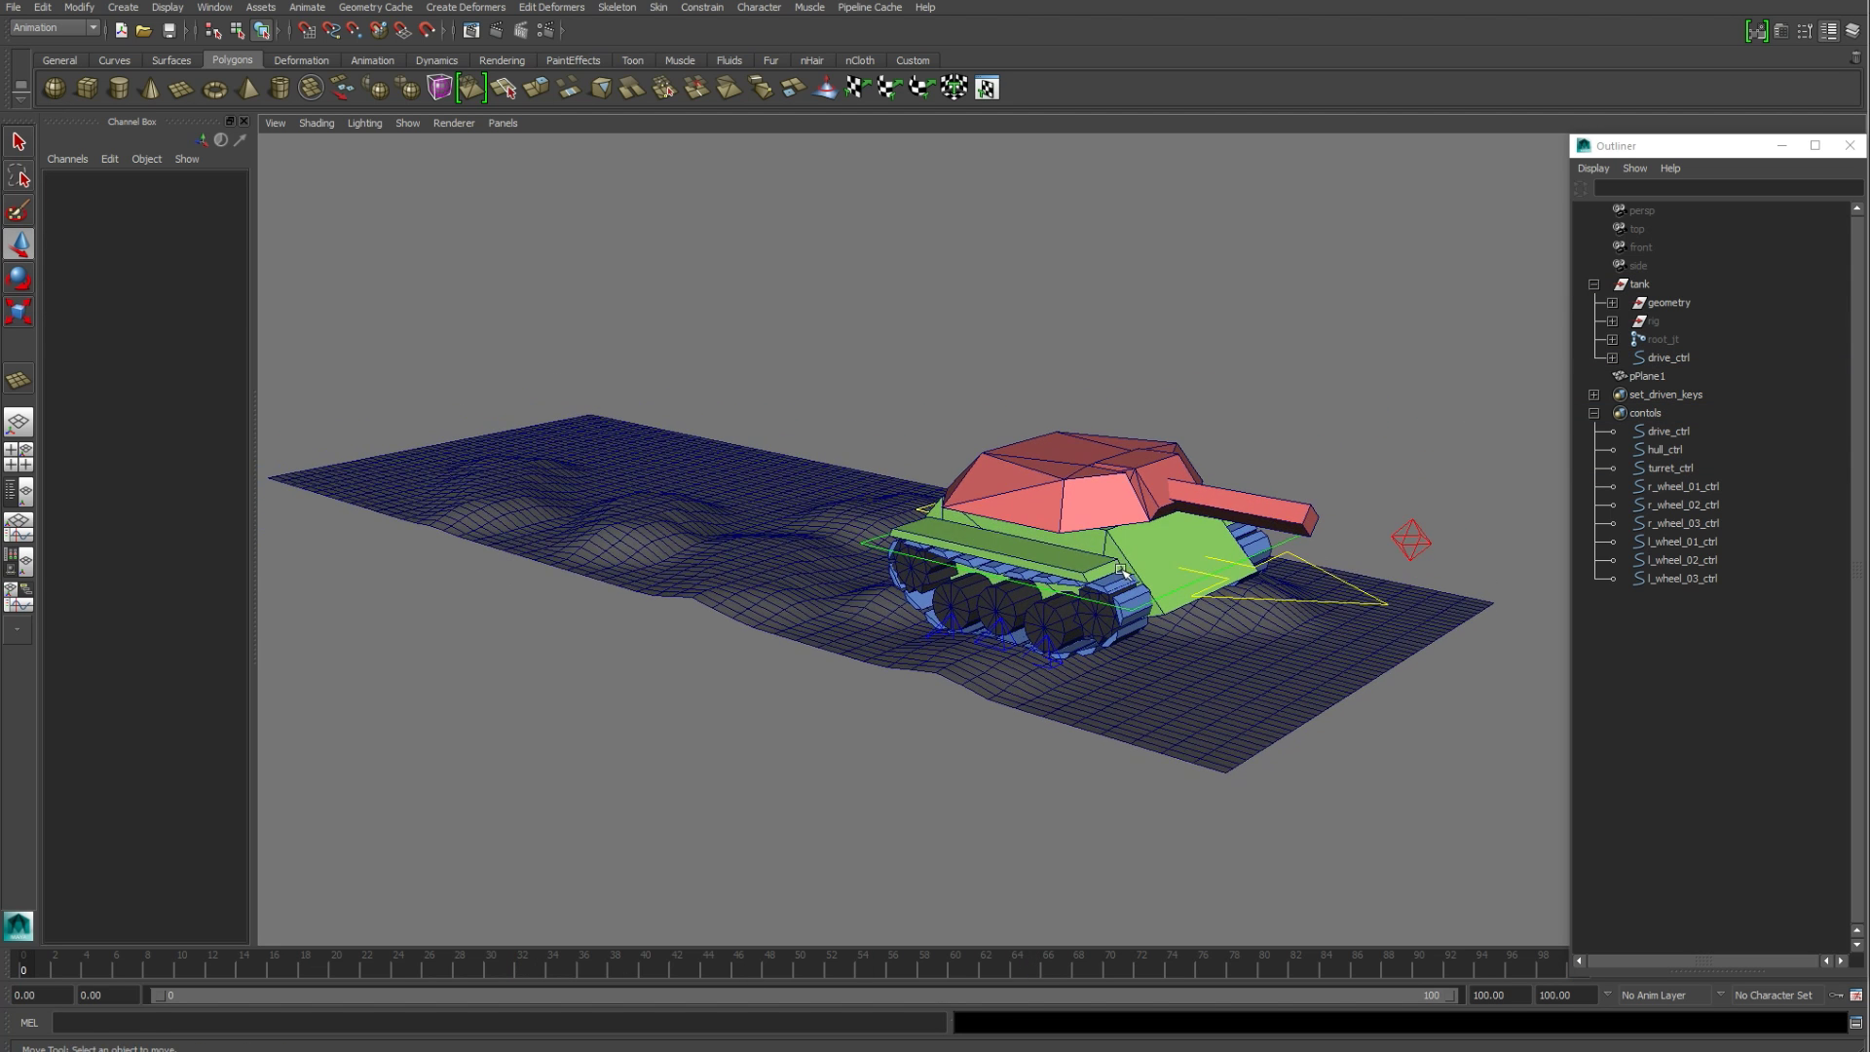
key(alt+v)
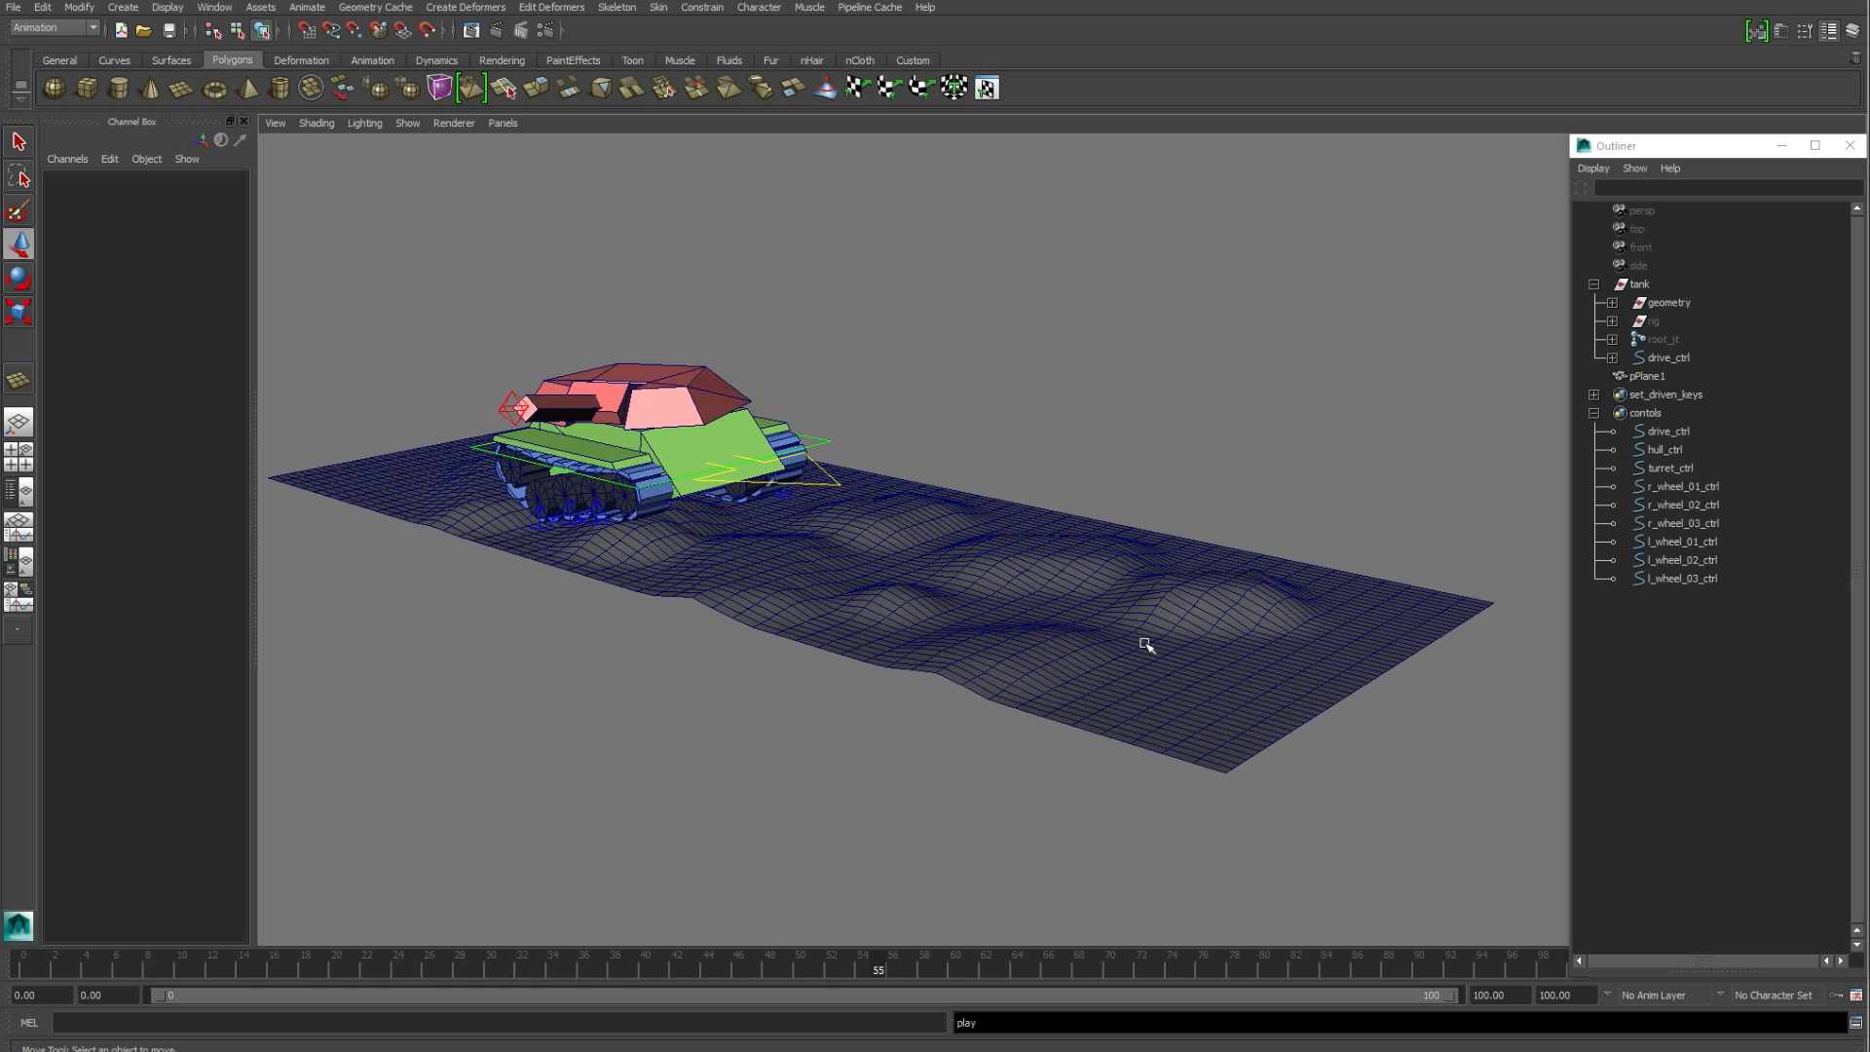
key(alt+v)
Step: Rotate hull_ctrl to about -4.9 in X at frame 0
click(828, 436)
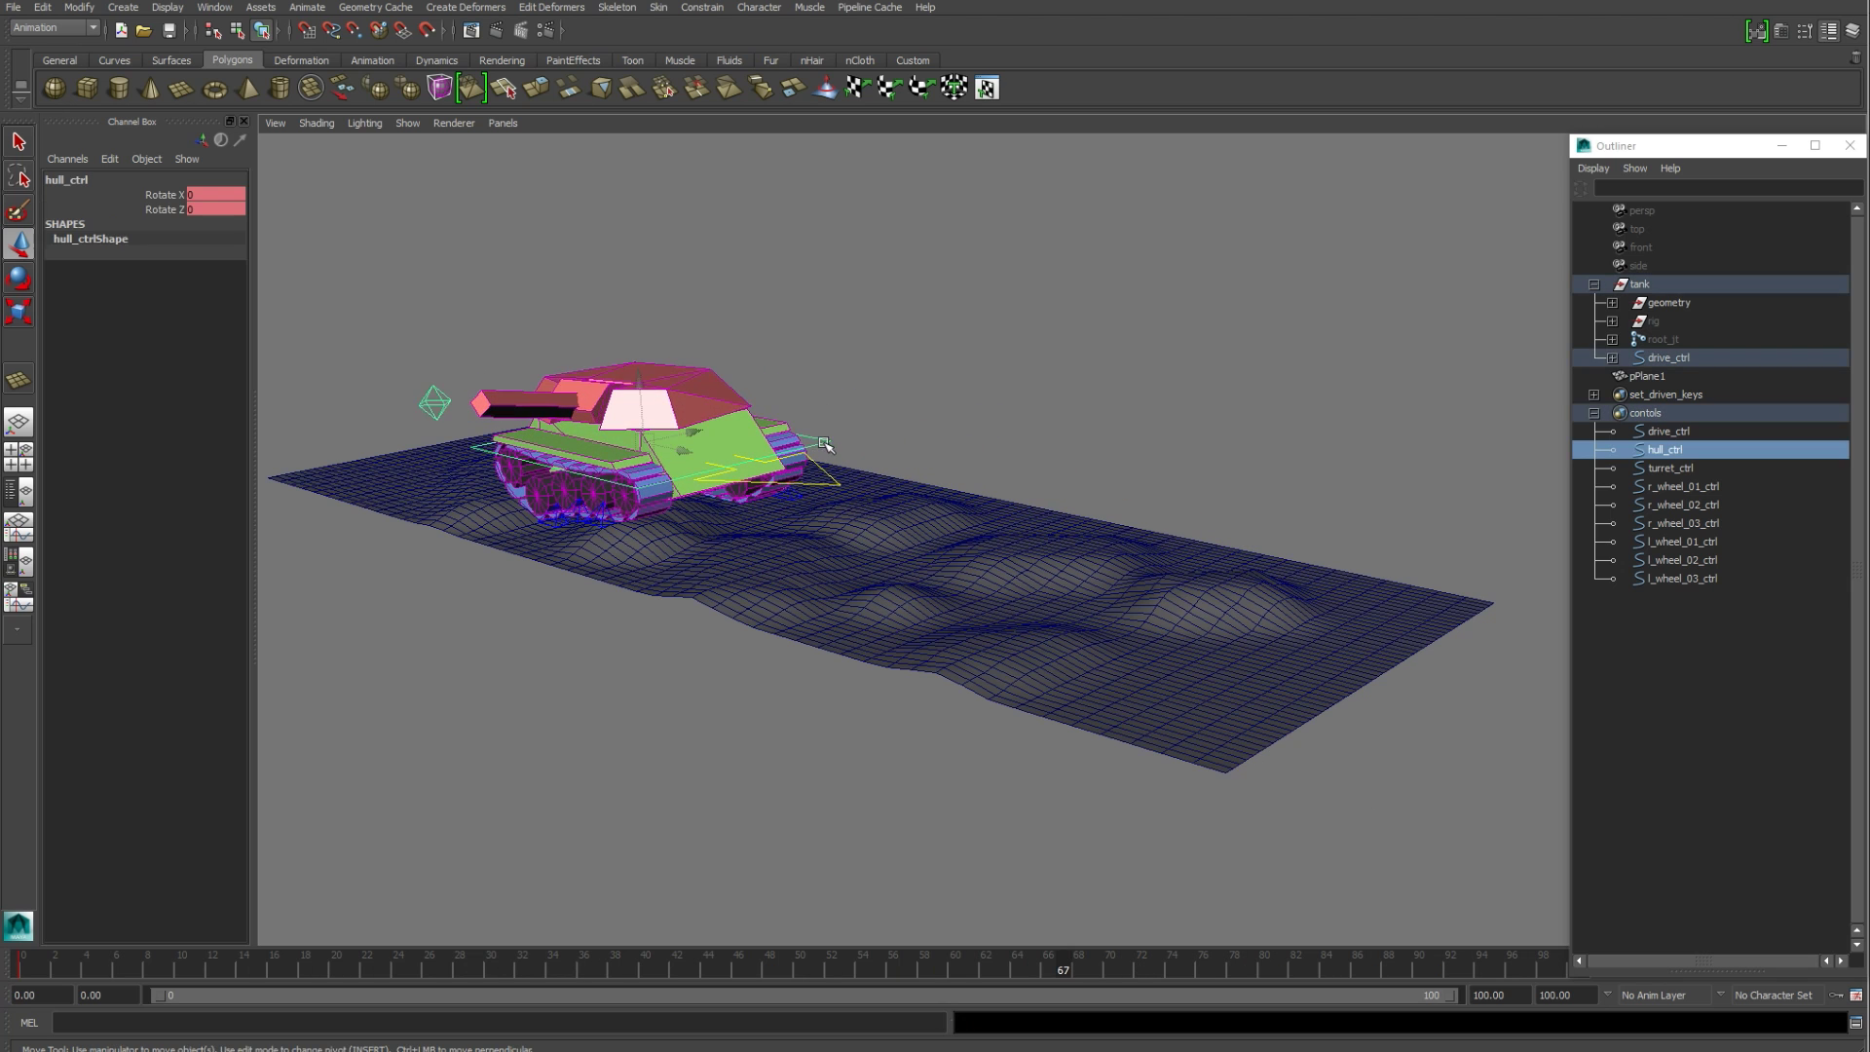
key(alt+shift+v)
key(e)
drag(1098, 534, 1127, 505)
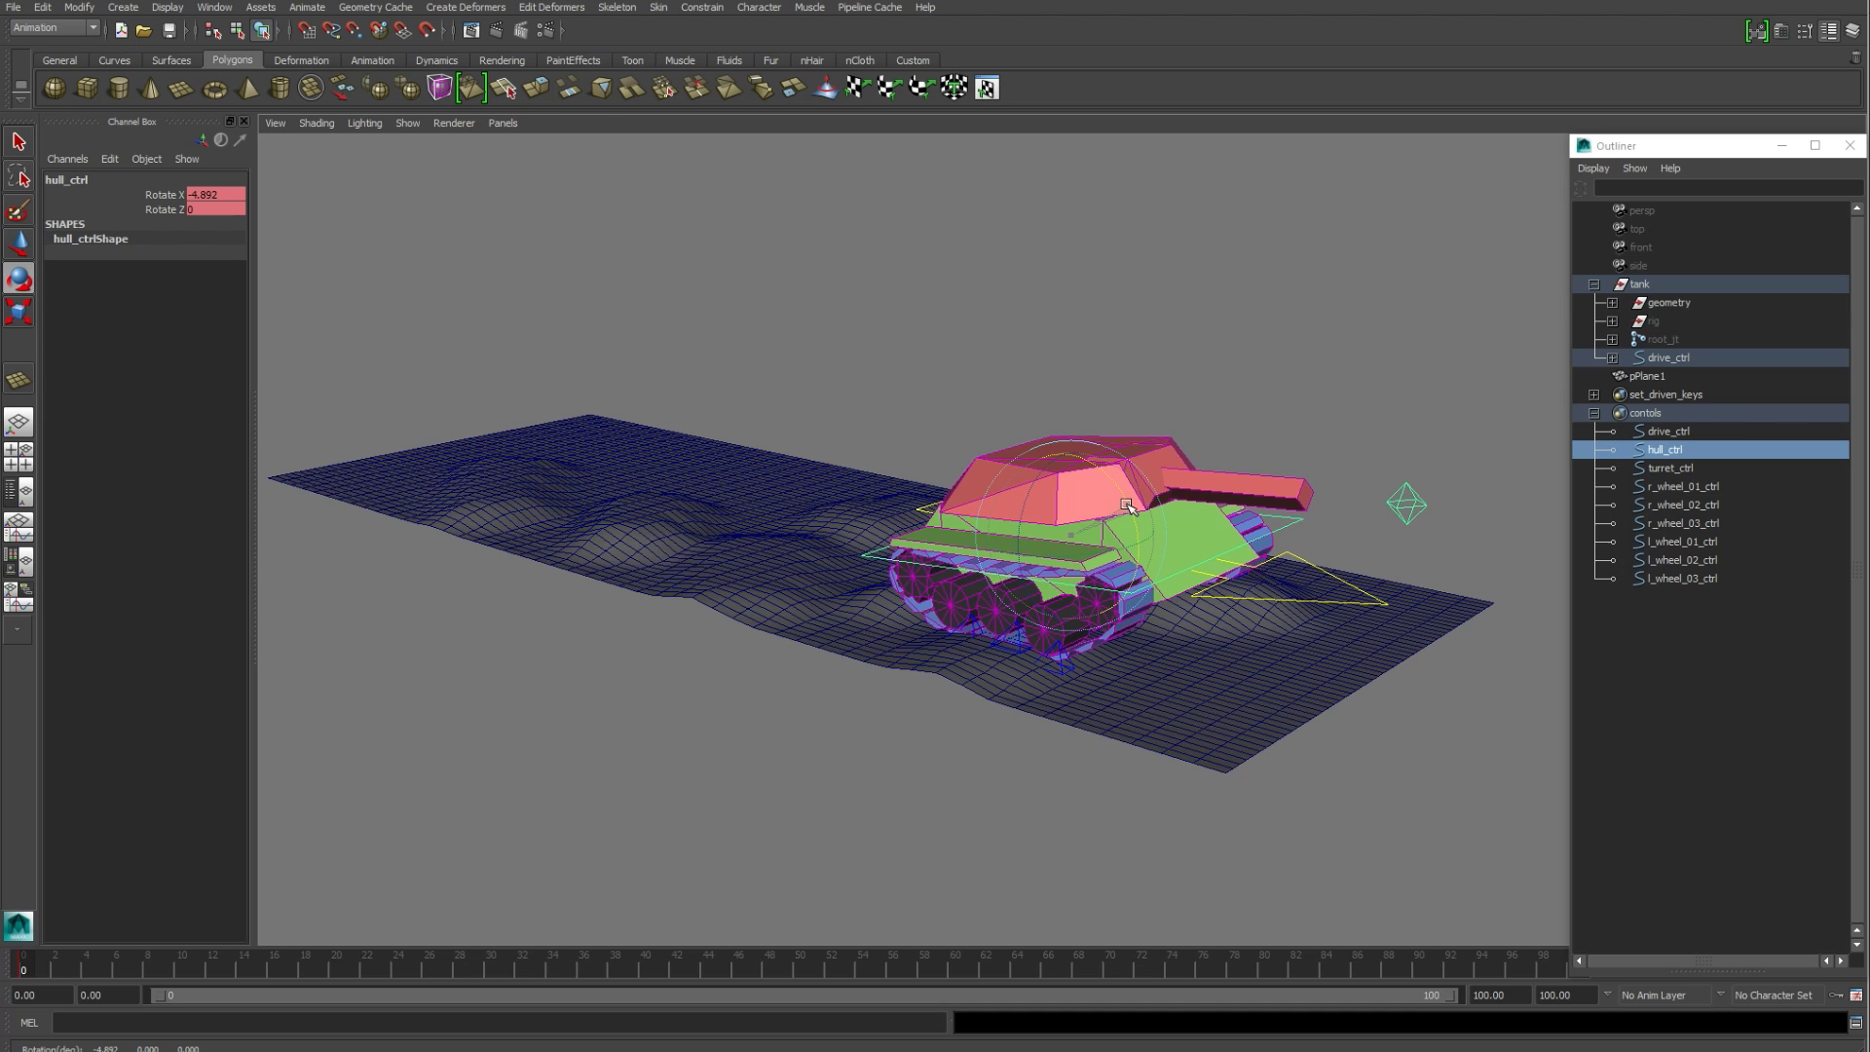
Step: Key varied hull_ctrl rotations at frames 14, 23, 34 and 46, with about -0.5 in X and -4.8 in Z at frame 46
drag(35, 962, 243, 967)
key(e)
drag(923, 424, 964, 475)
key(s)
drag(246, 969, 383, 972)
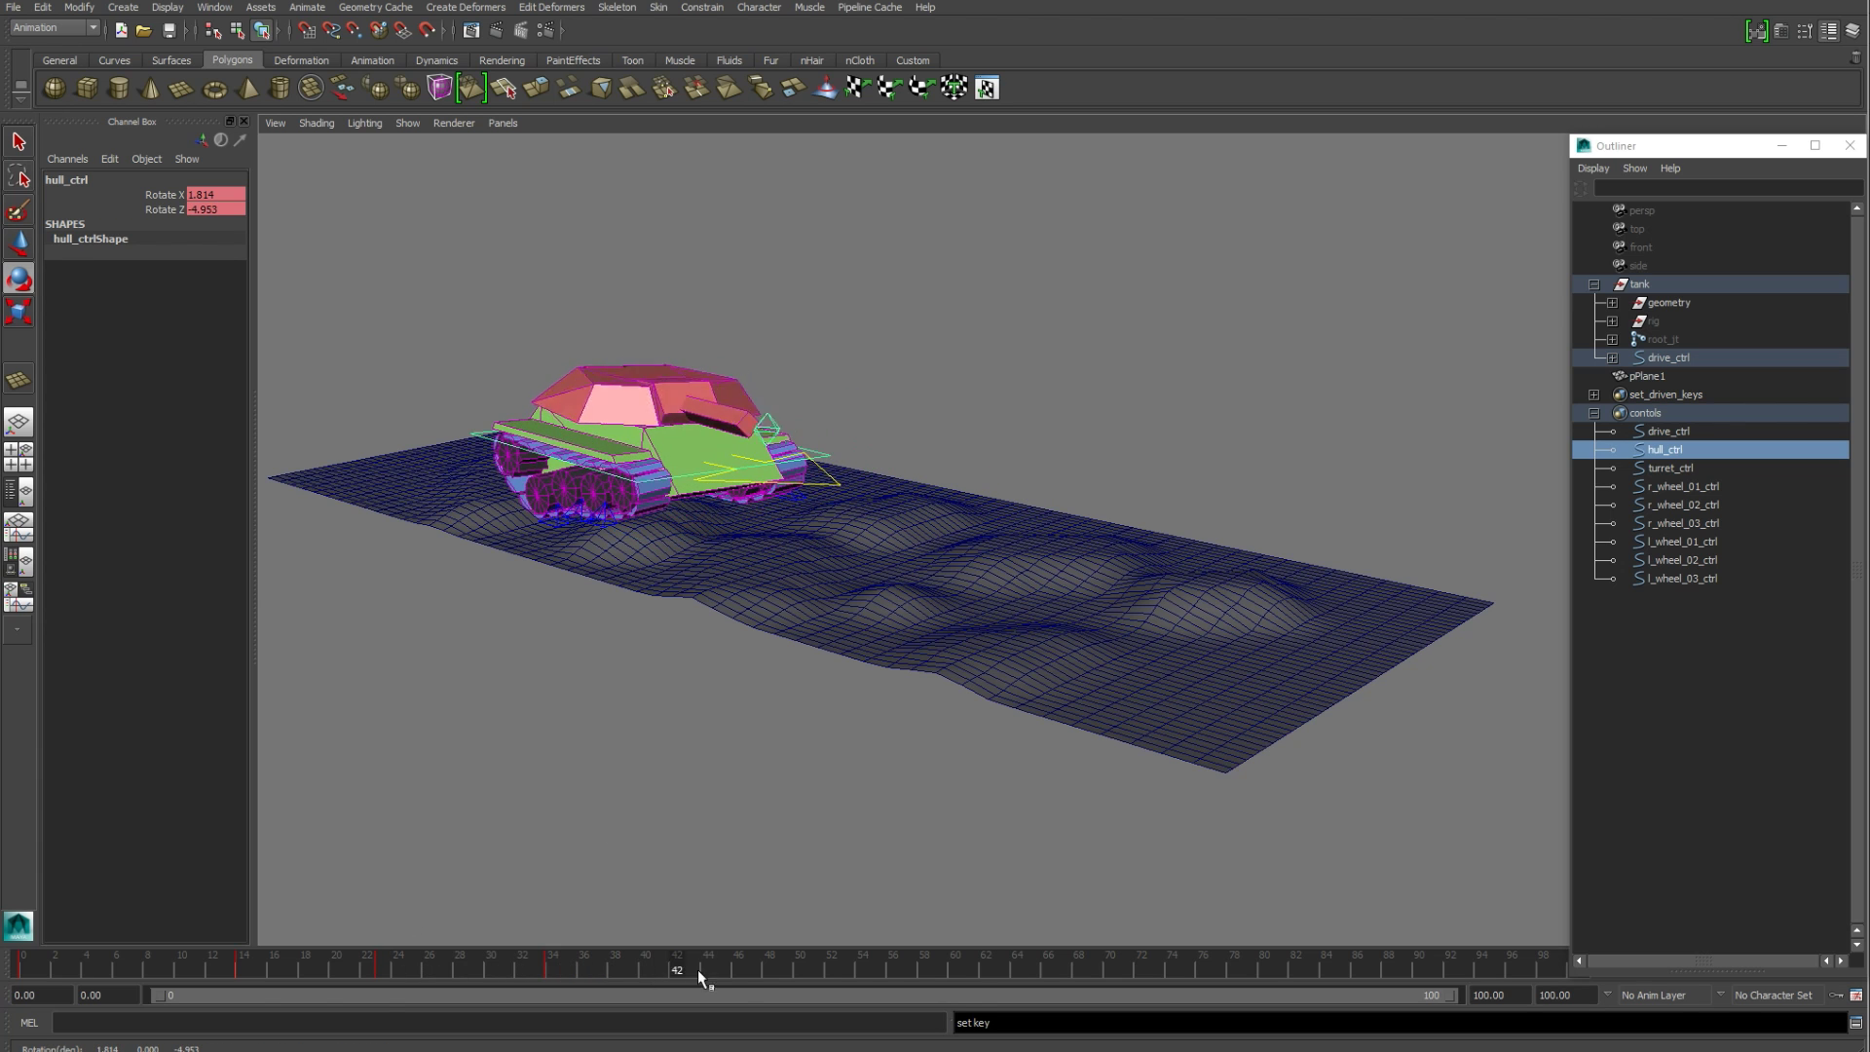
drag(643, 418, 648, 423)
key(s)
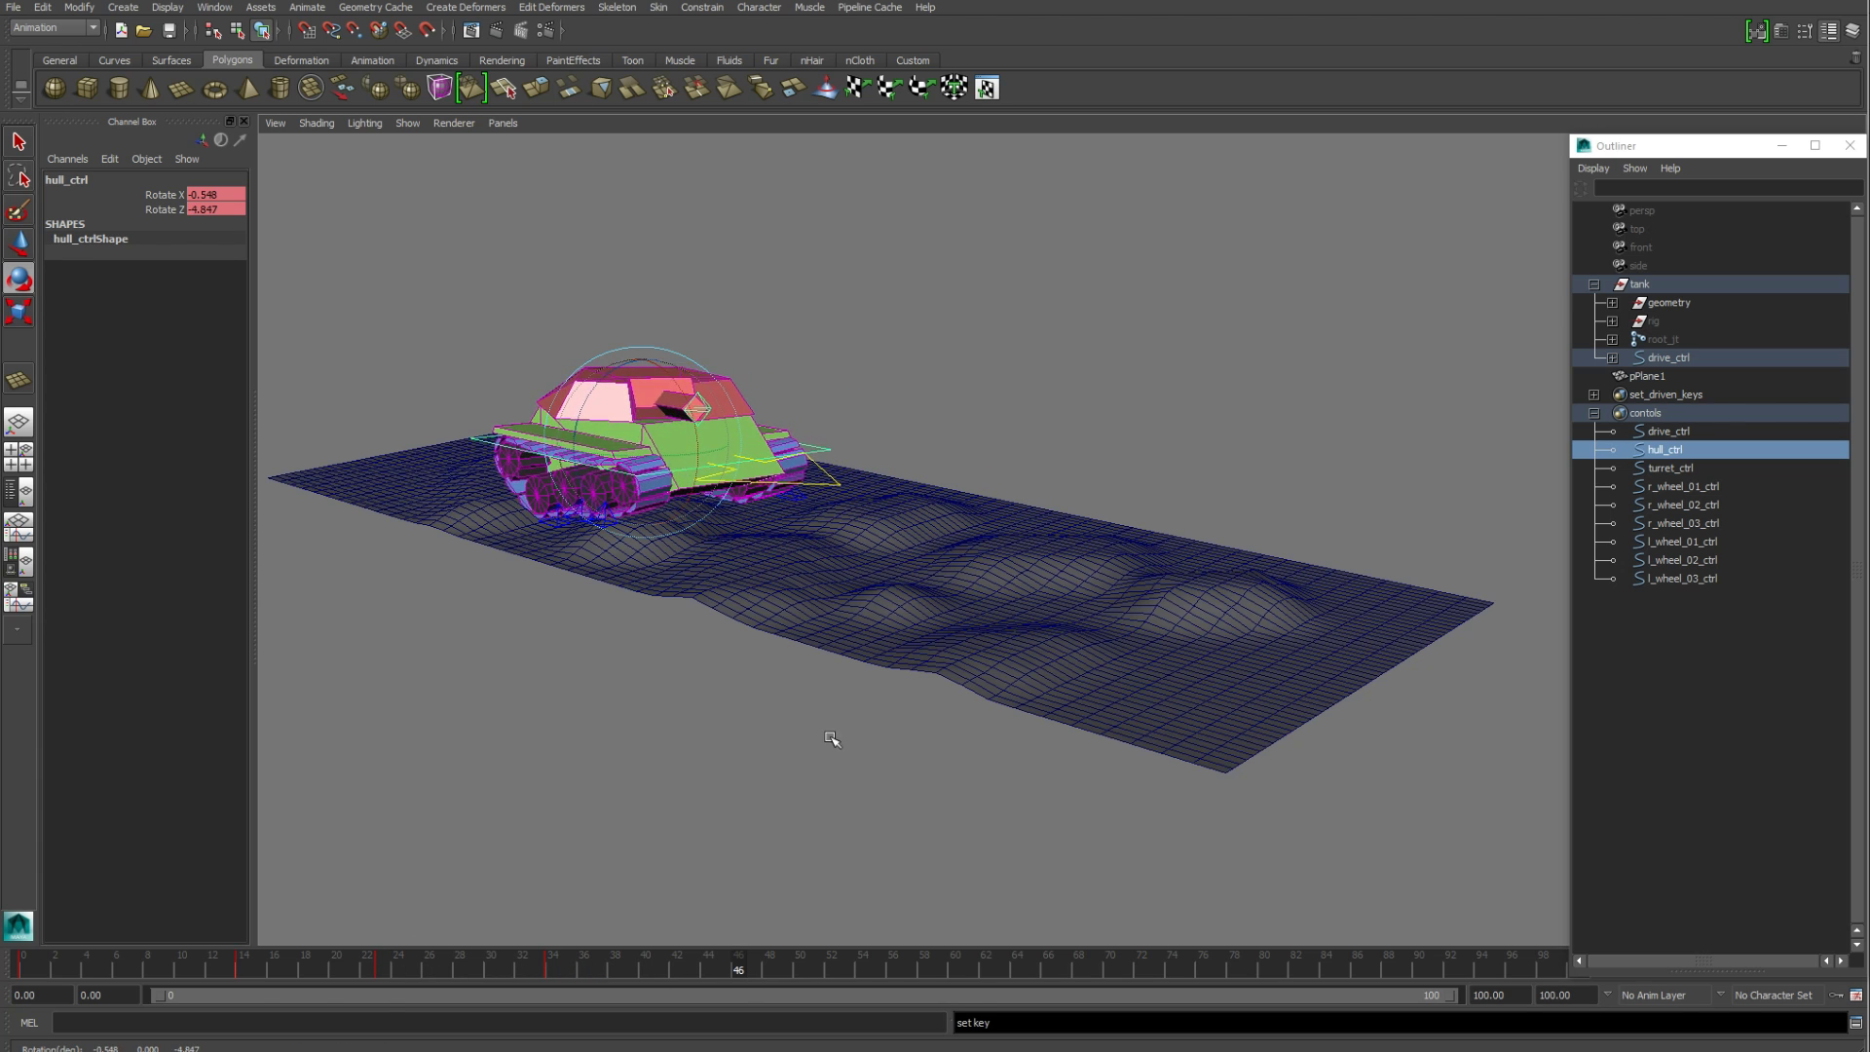
Step: Replay the animation from the start to review the hull's rocking, and collapse the controls set
key(alt+shift+v)
key(alt+v)
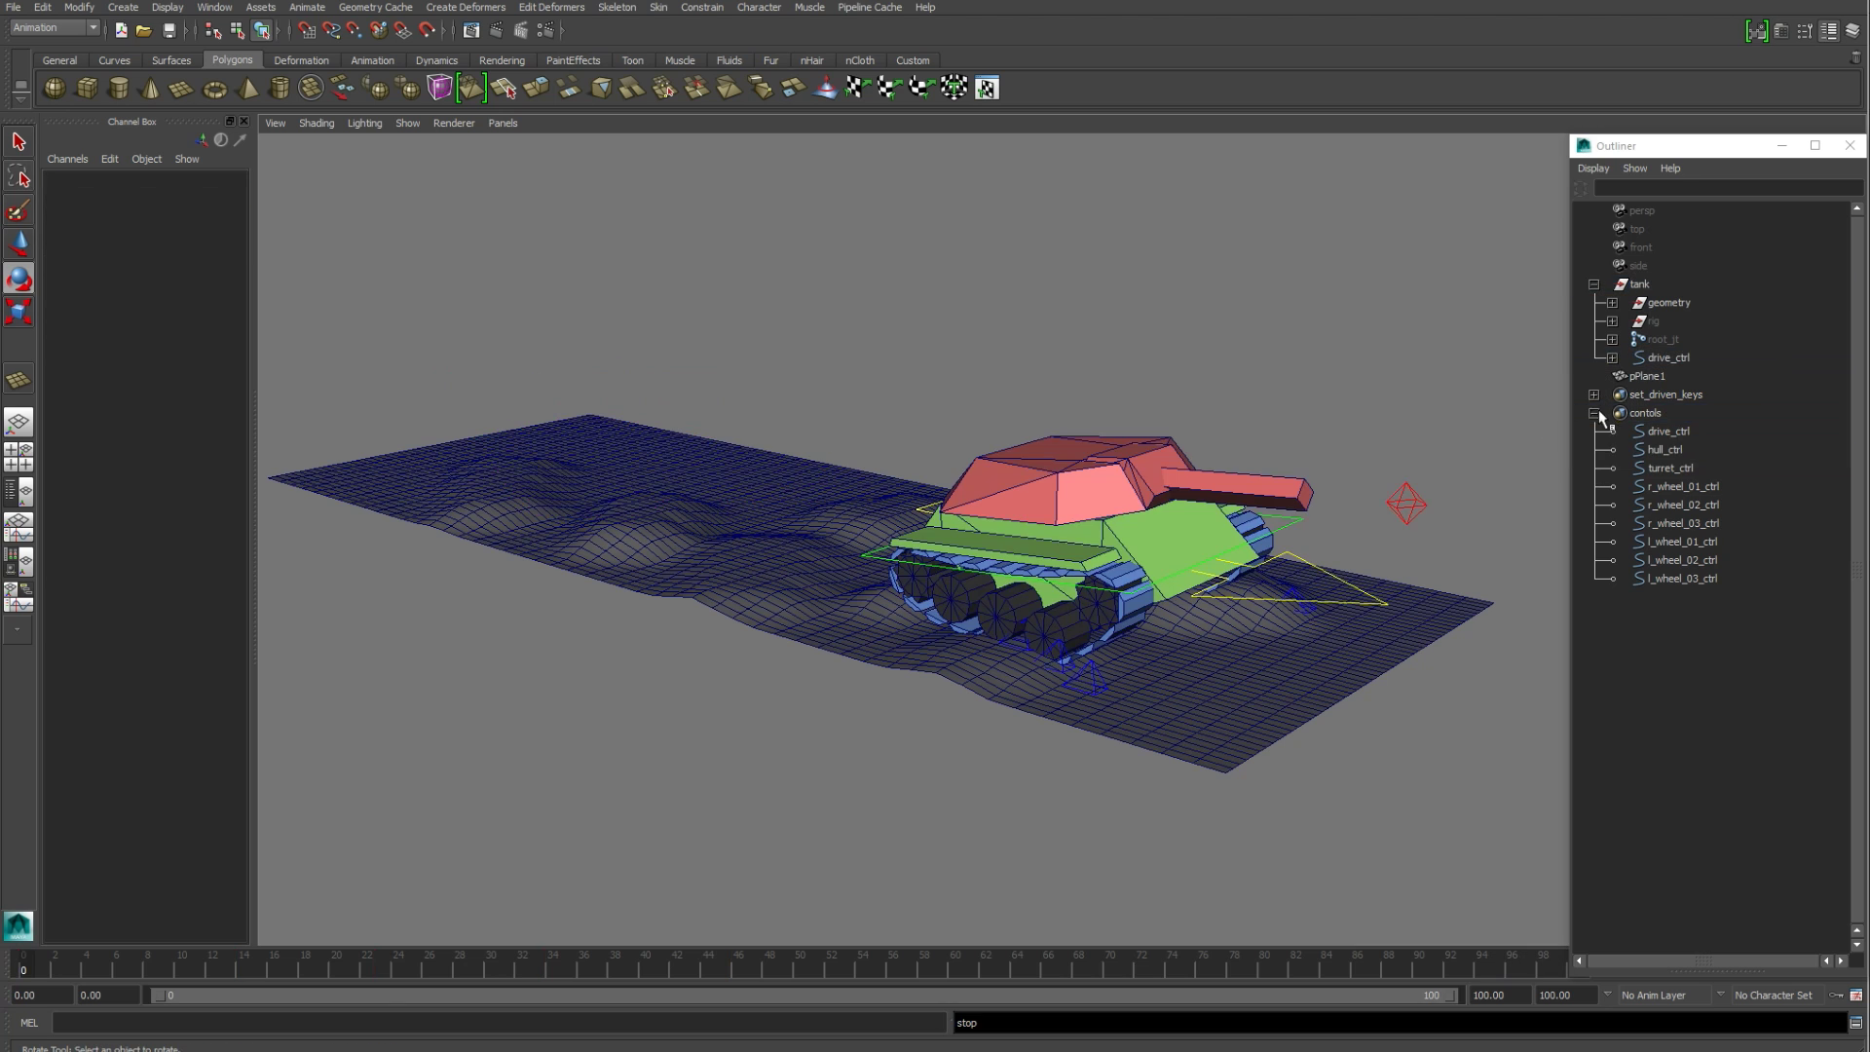
click(1595, 414)
Step: Bake the simulation on root_jt and the hierarchy below, using all keyable channels, the Time Slider range and a sample step of 1
click(1682, 338)
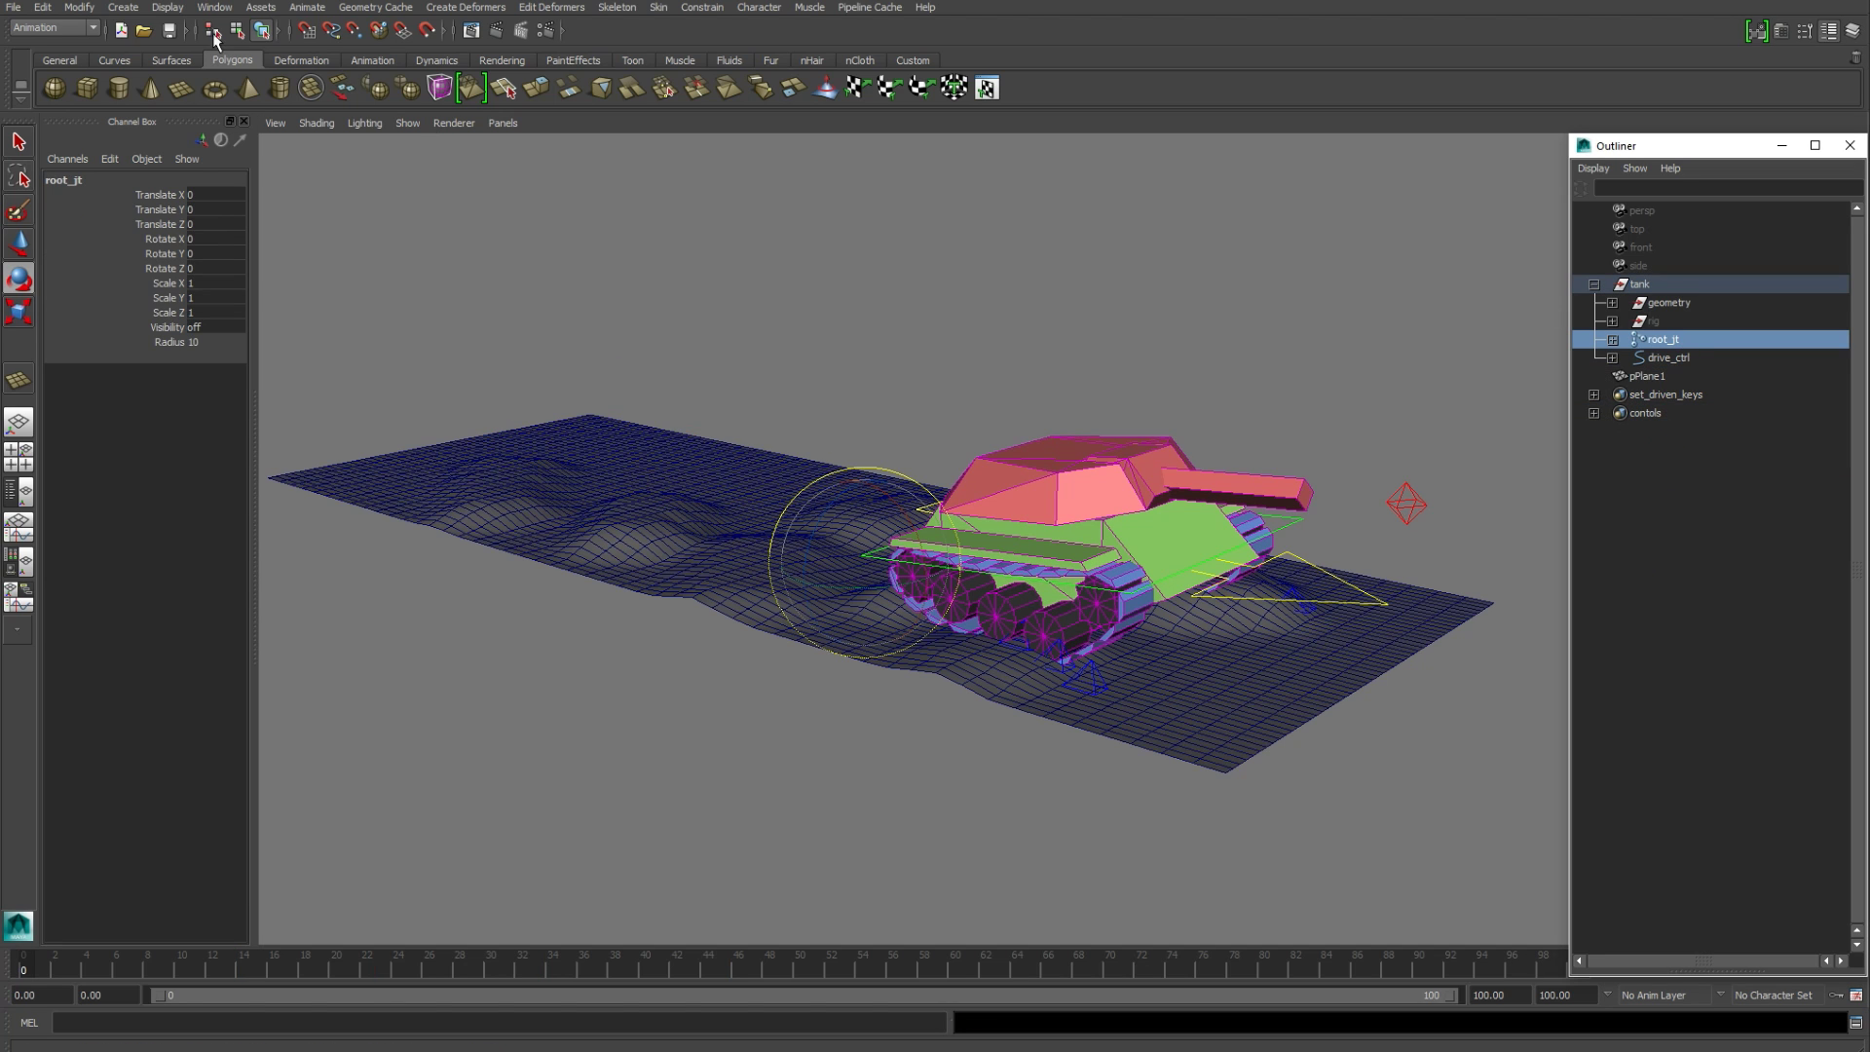
click(52, 11)
mouse_move(109, 164)
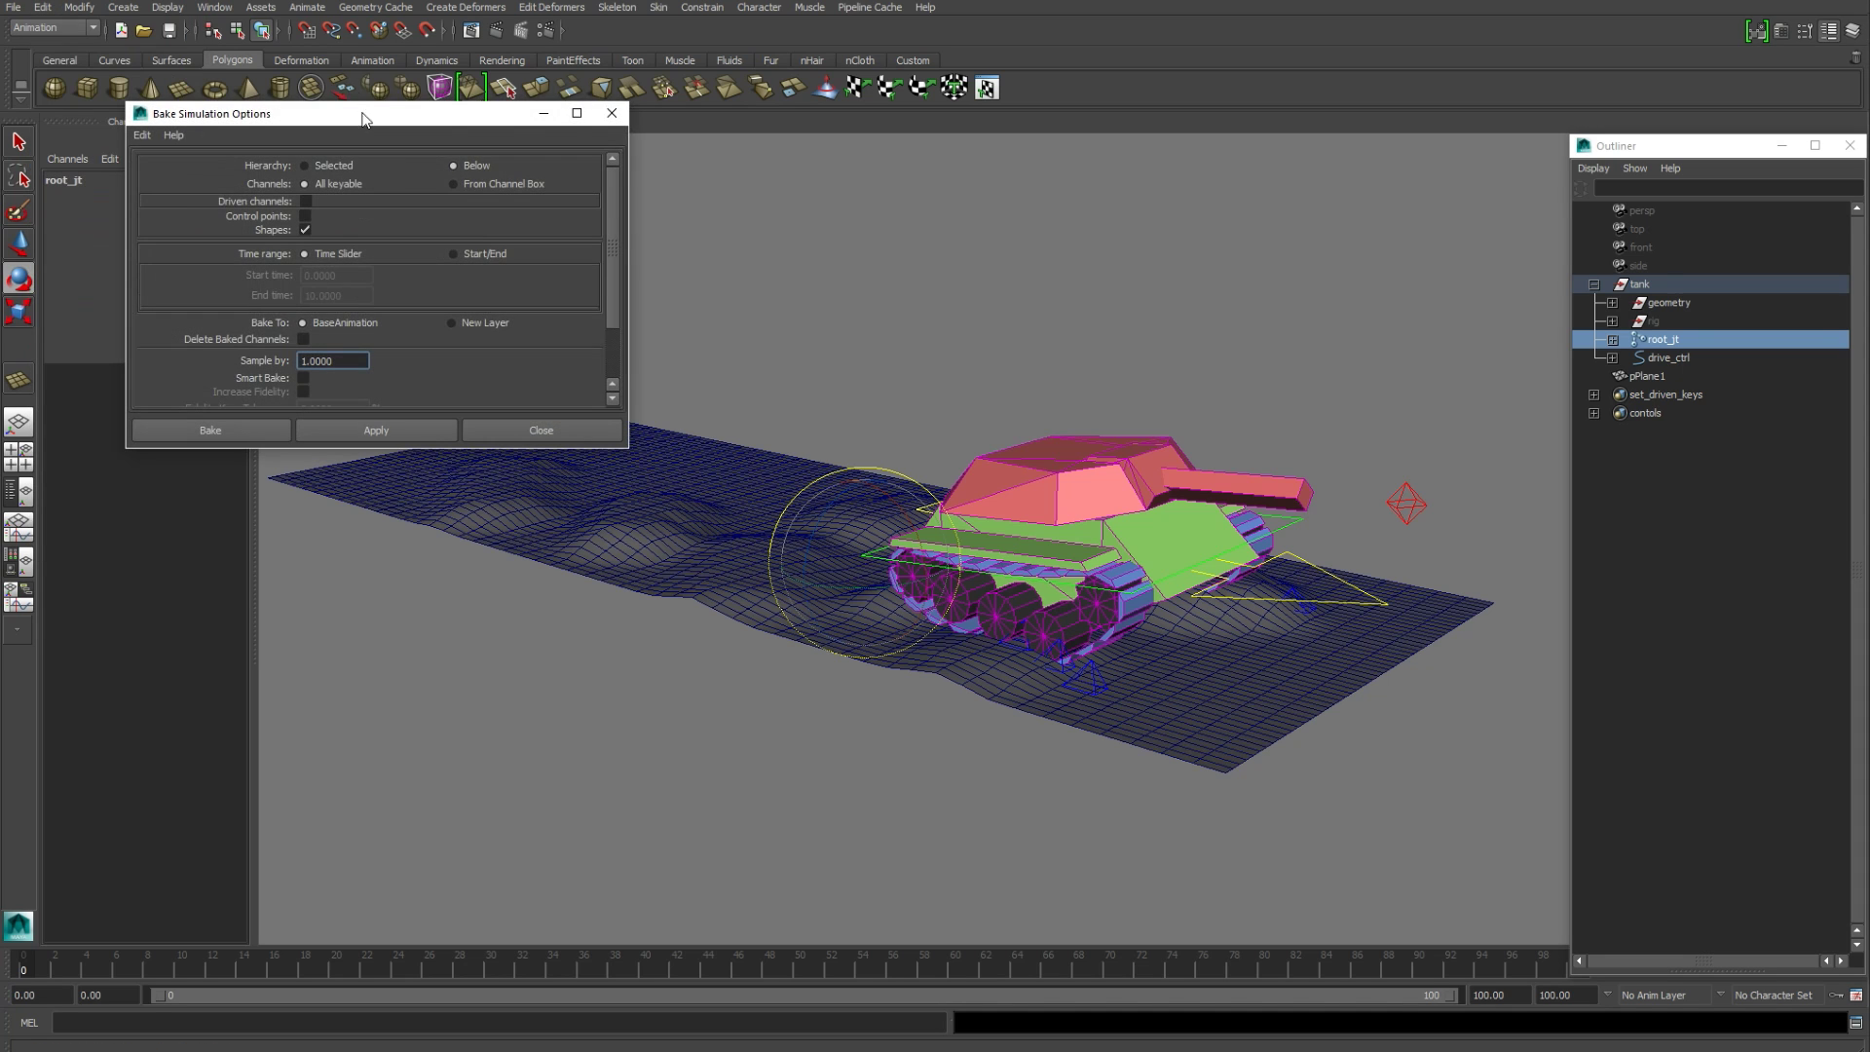
drag(366, 119, 373, 532)
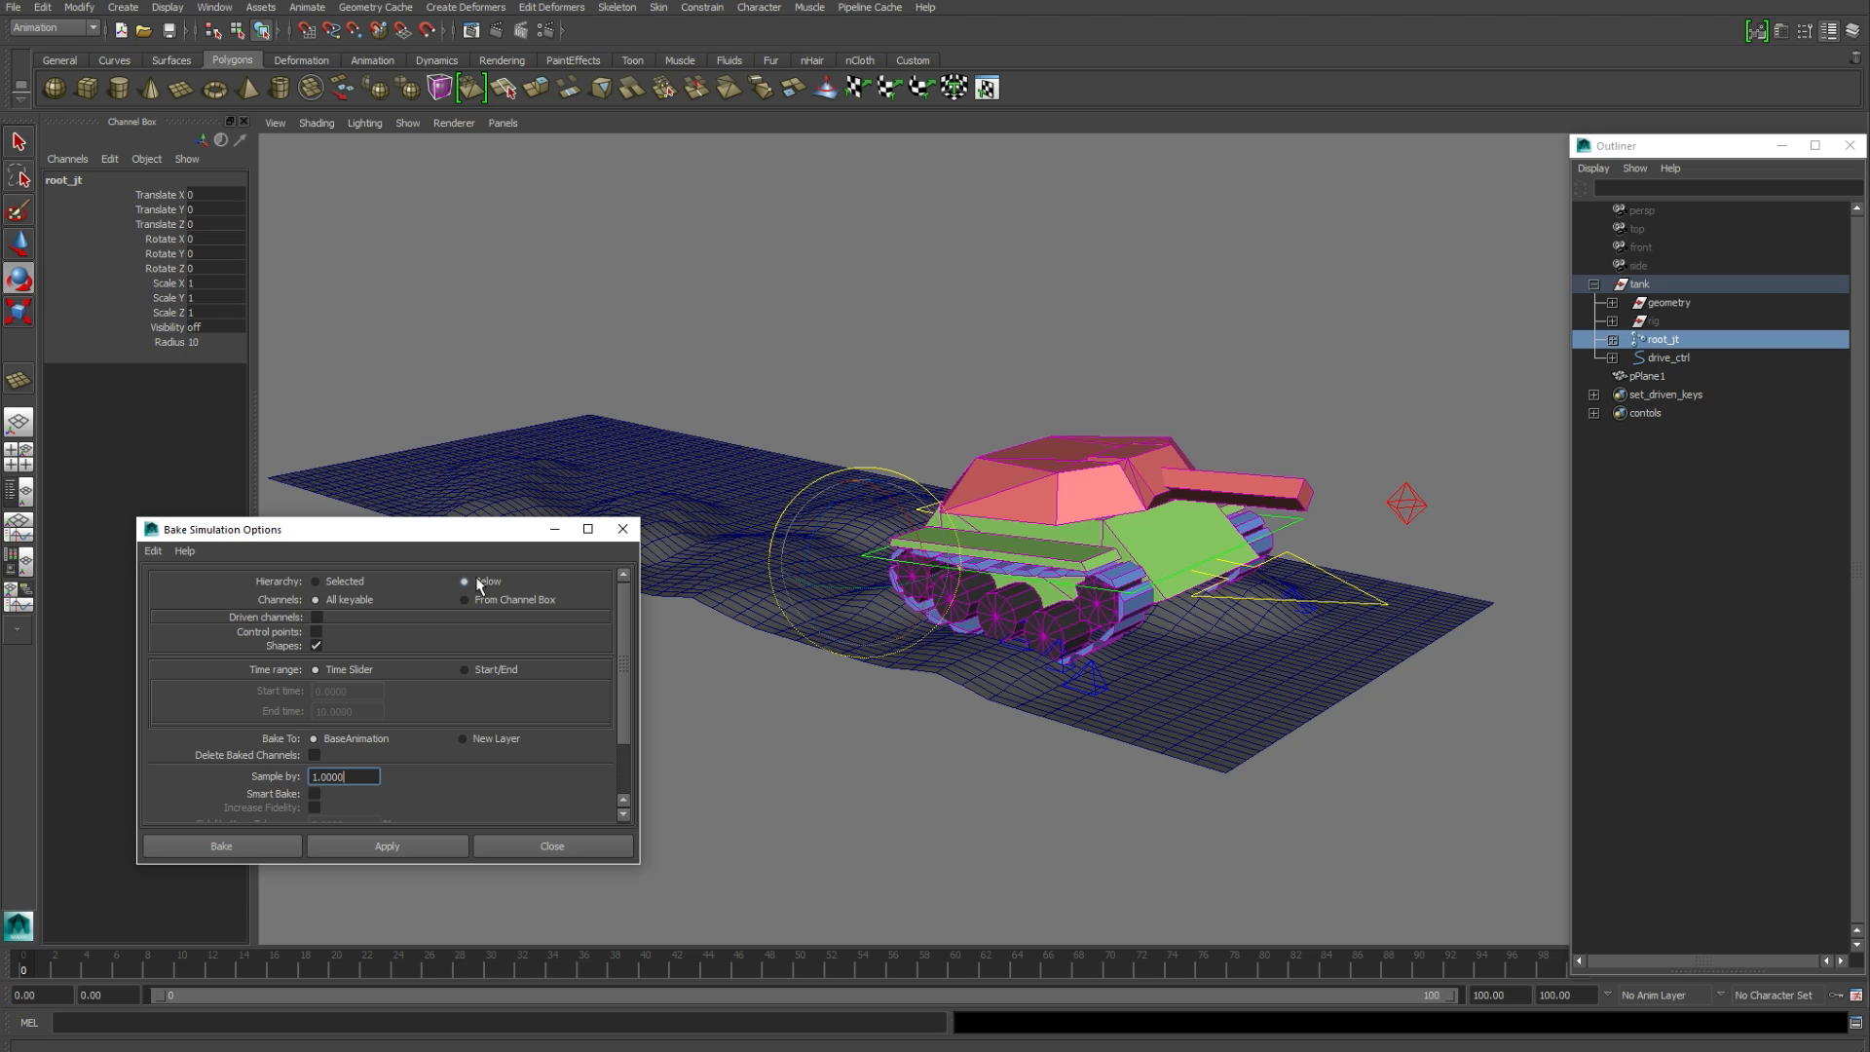
click(391, 851)
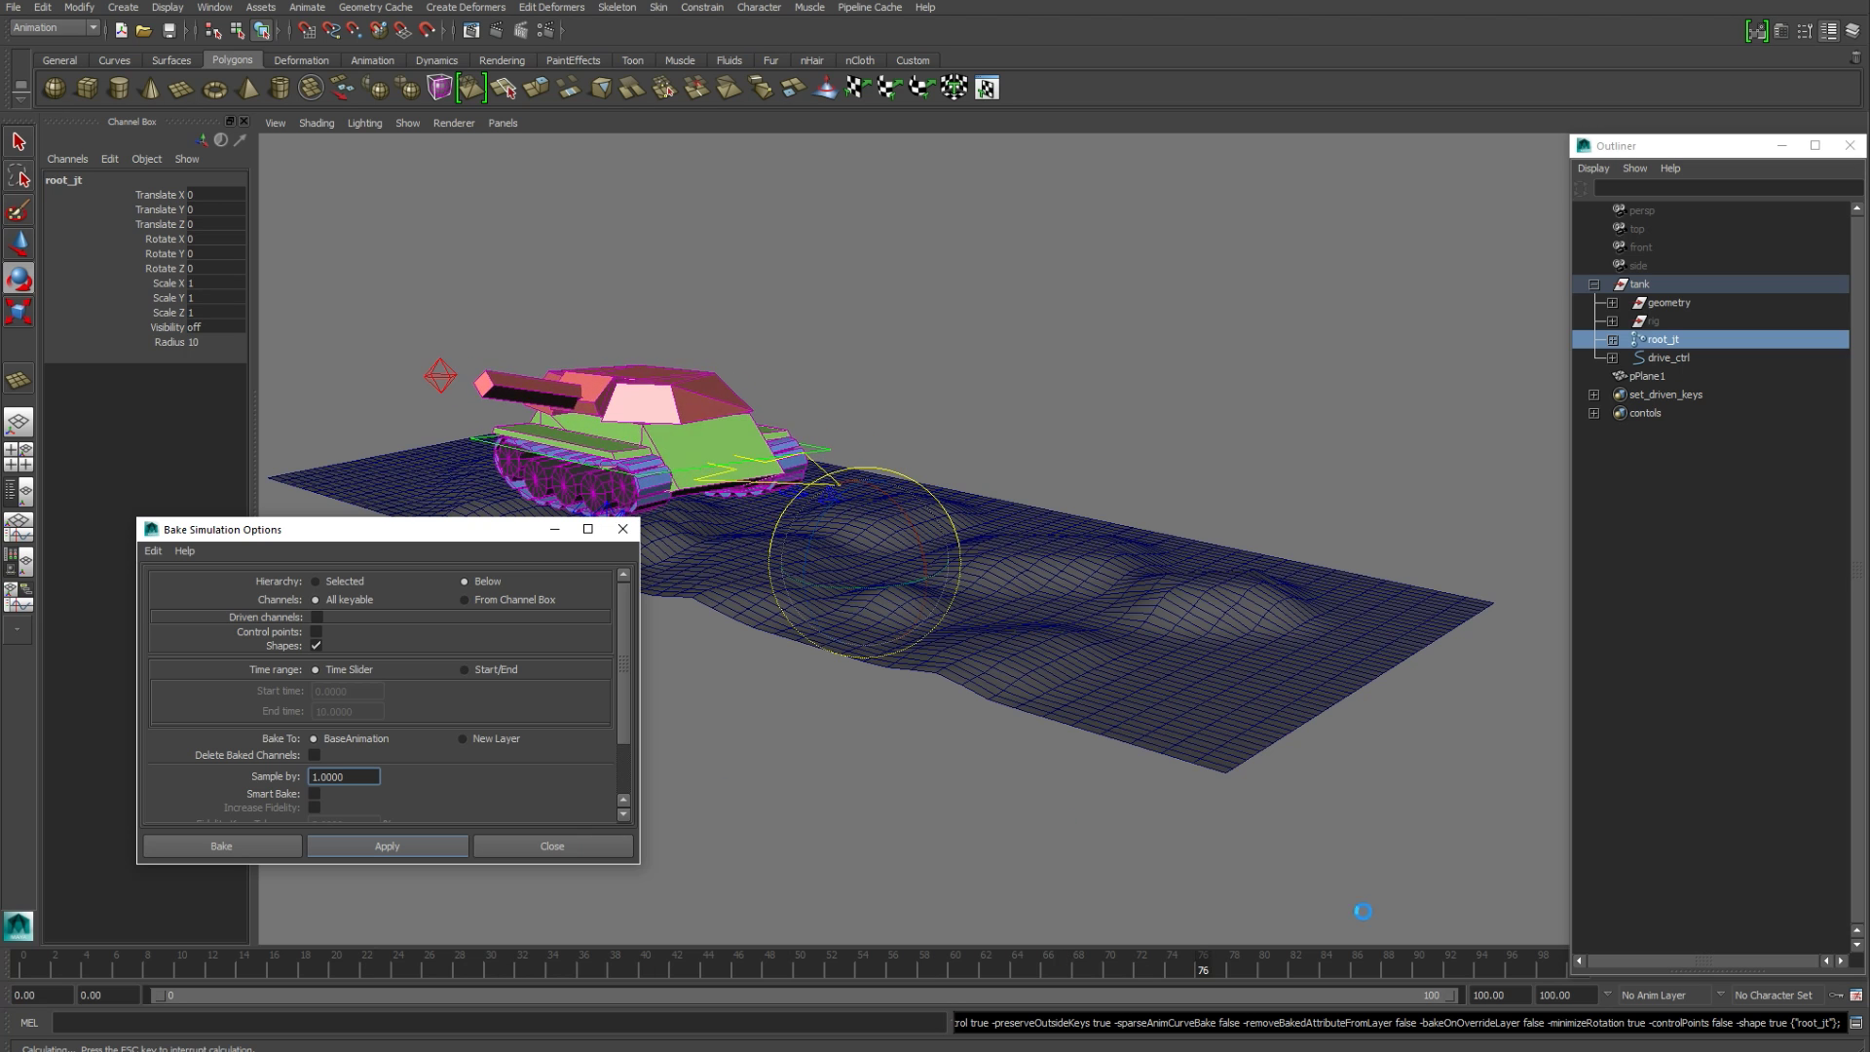
click(623, 528)
click(1246, 324)
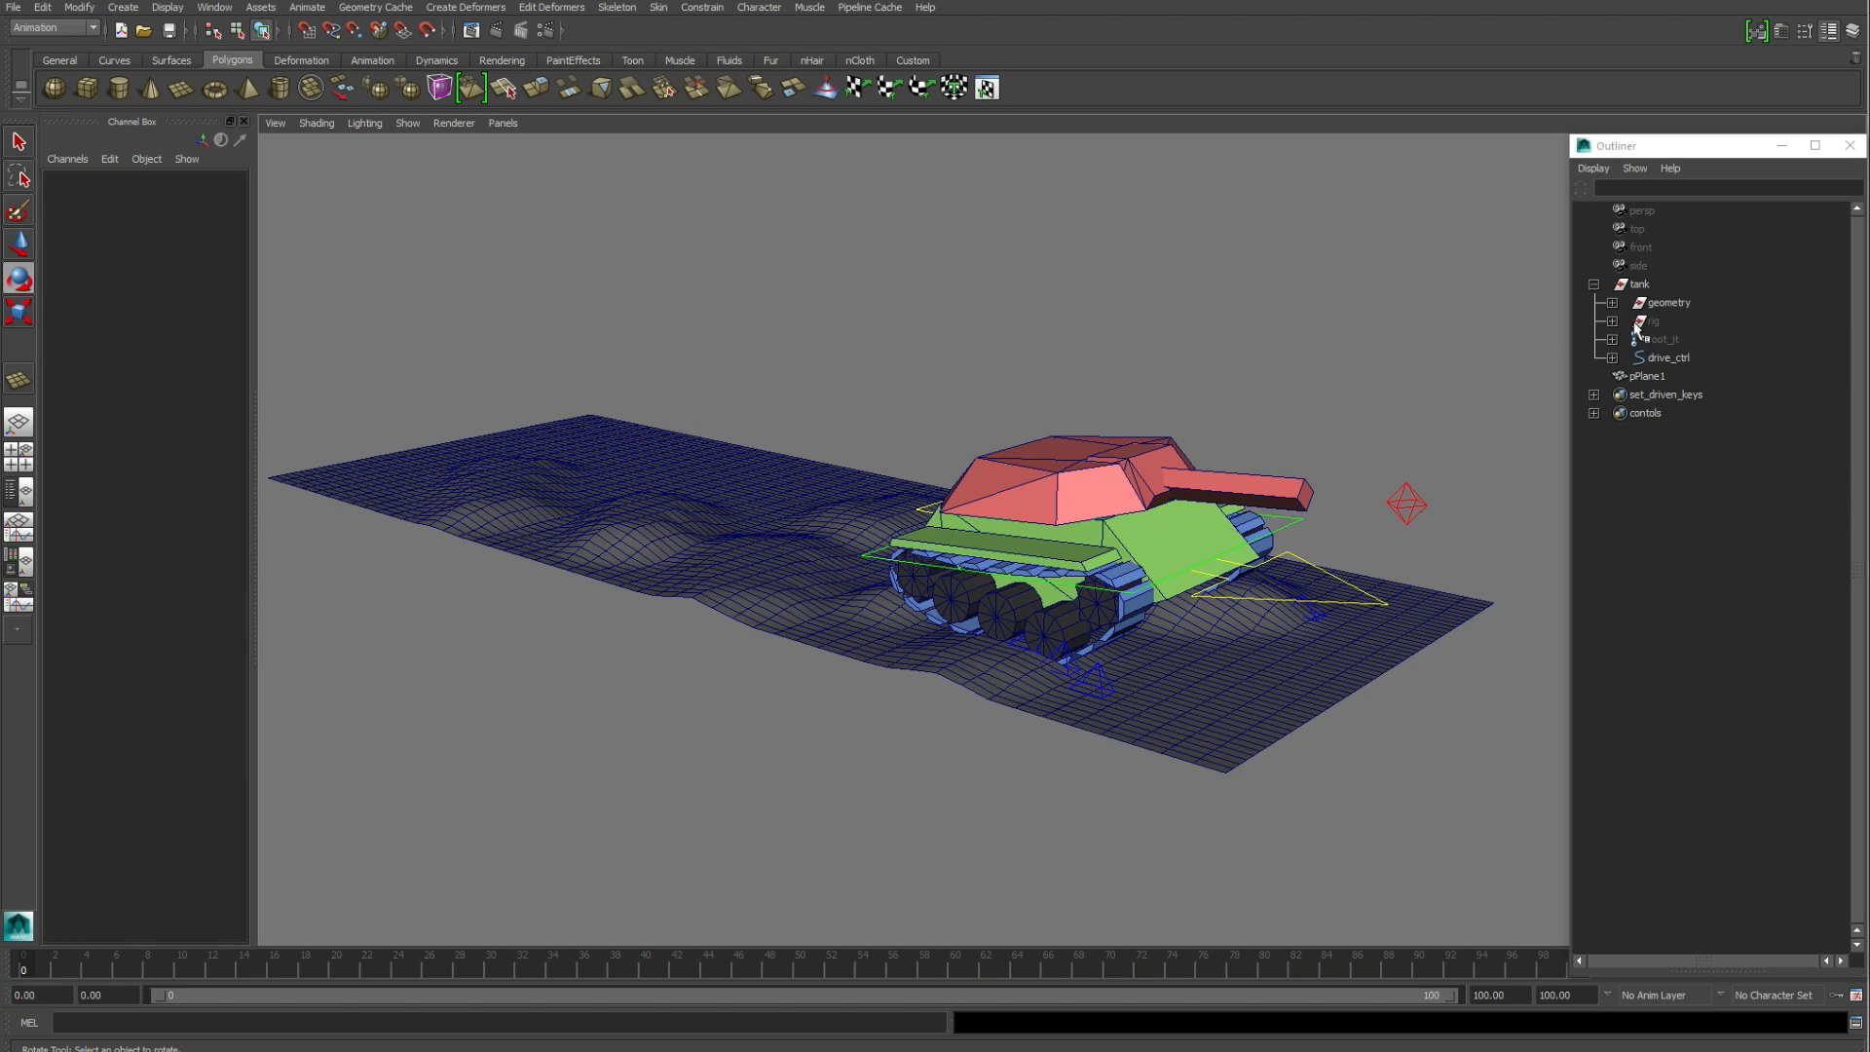
Step: Move geometry and root_jt out of the tank group to the top level of the scene, and collapse the group
click(1669, 303)
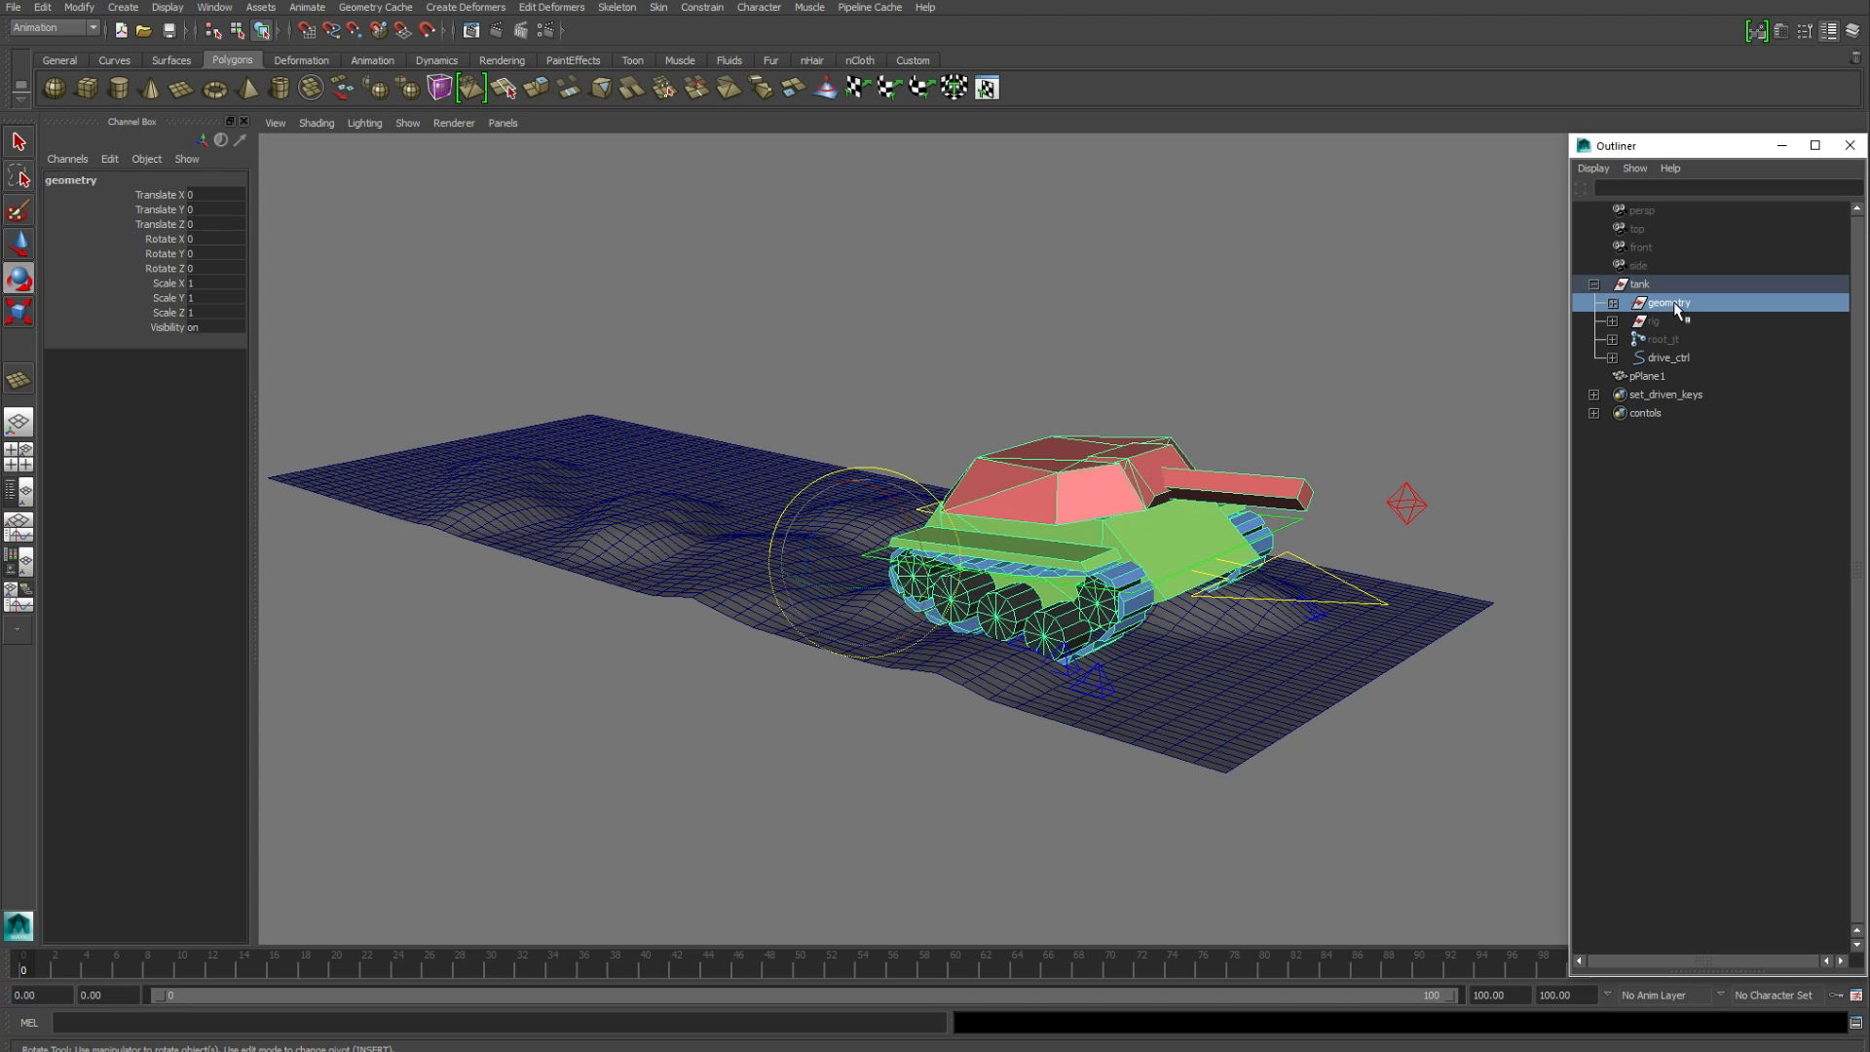
ctrl+click(1662, 339)
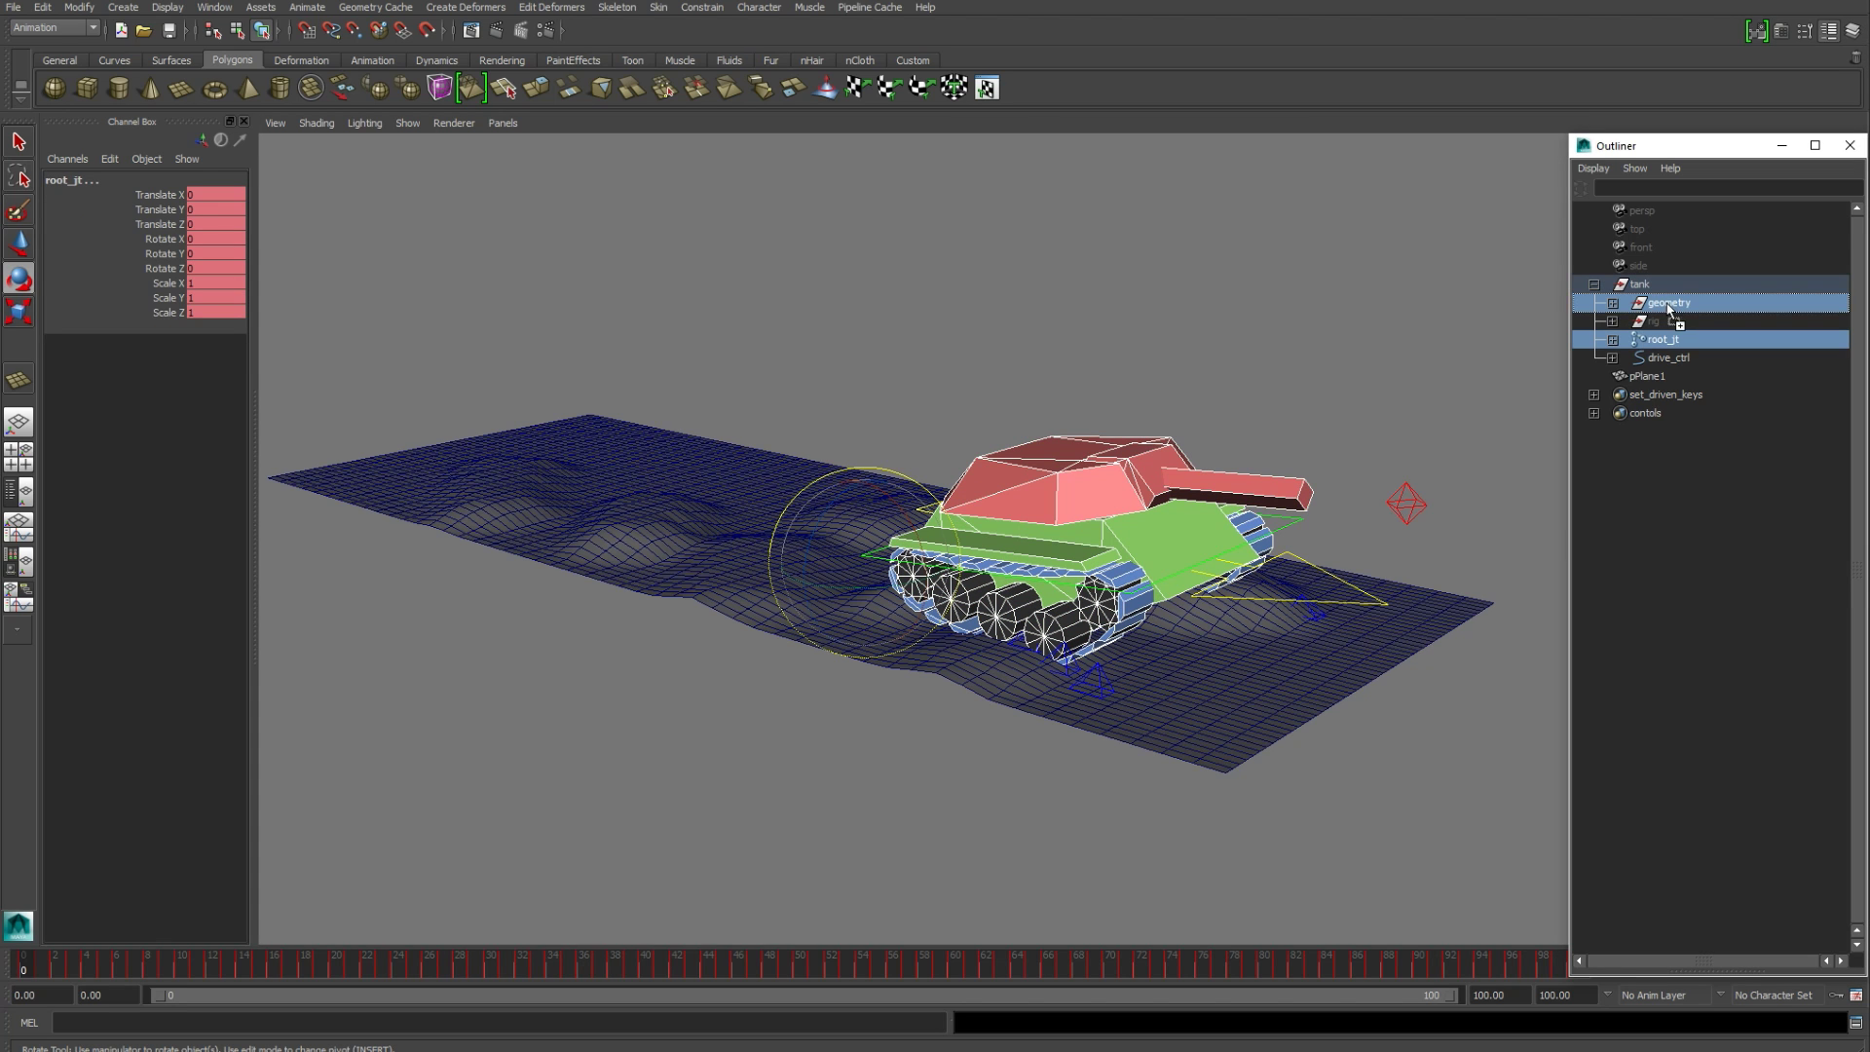
middle_drag(1654, 276, 1658, 271)
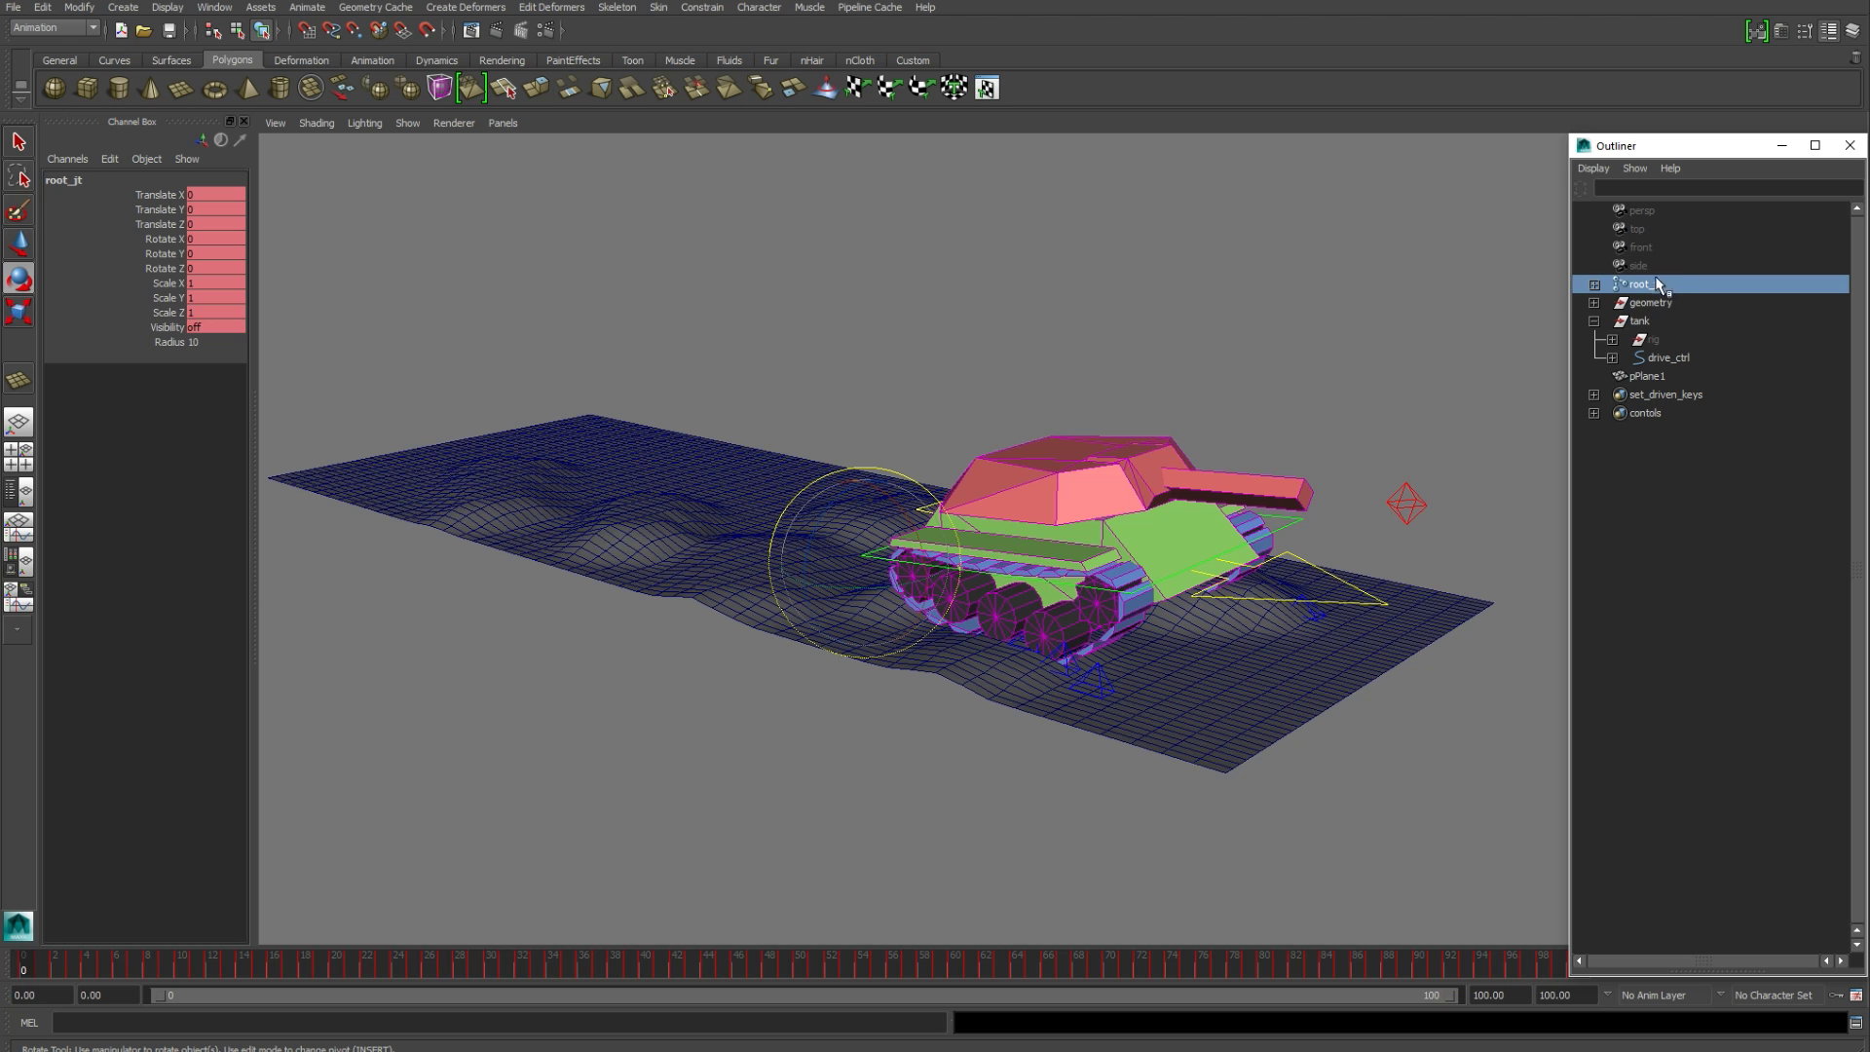
click(1593, 320)
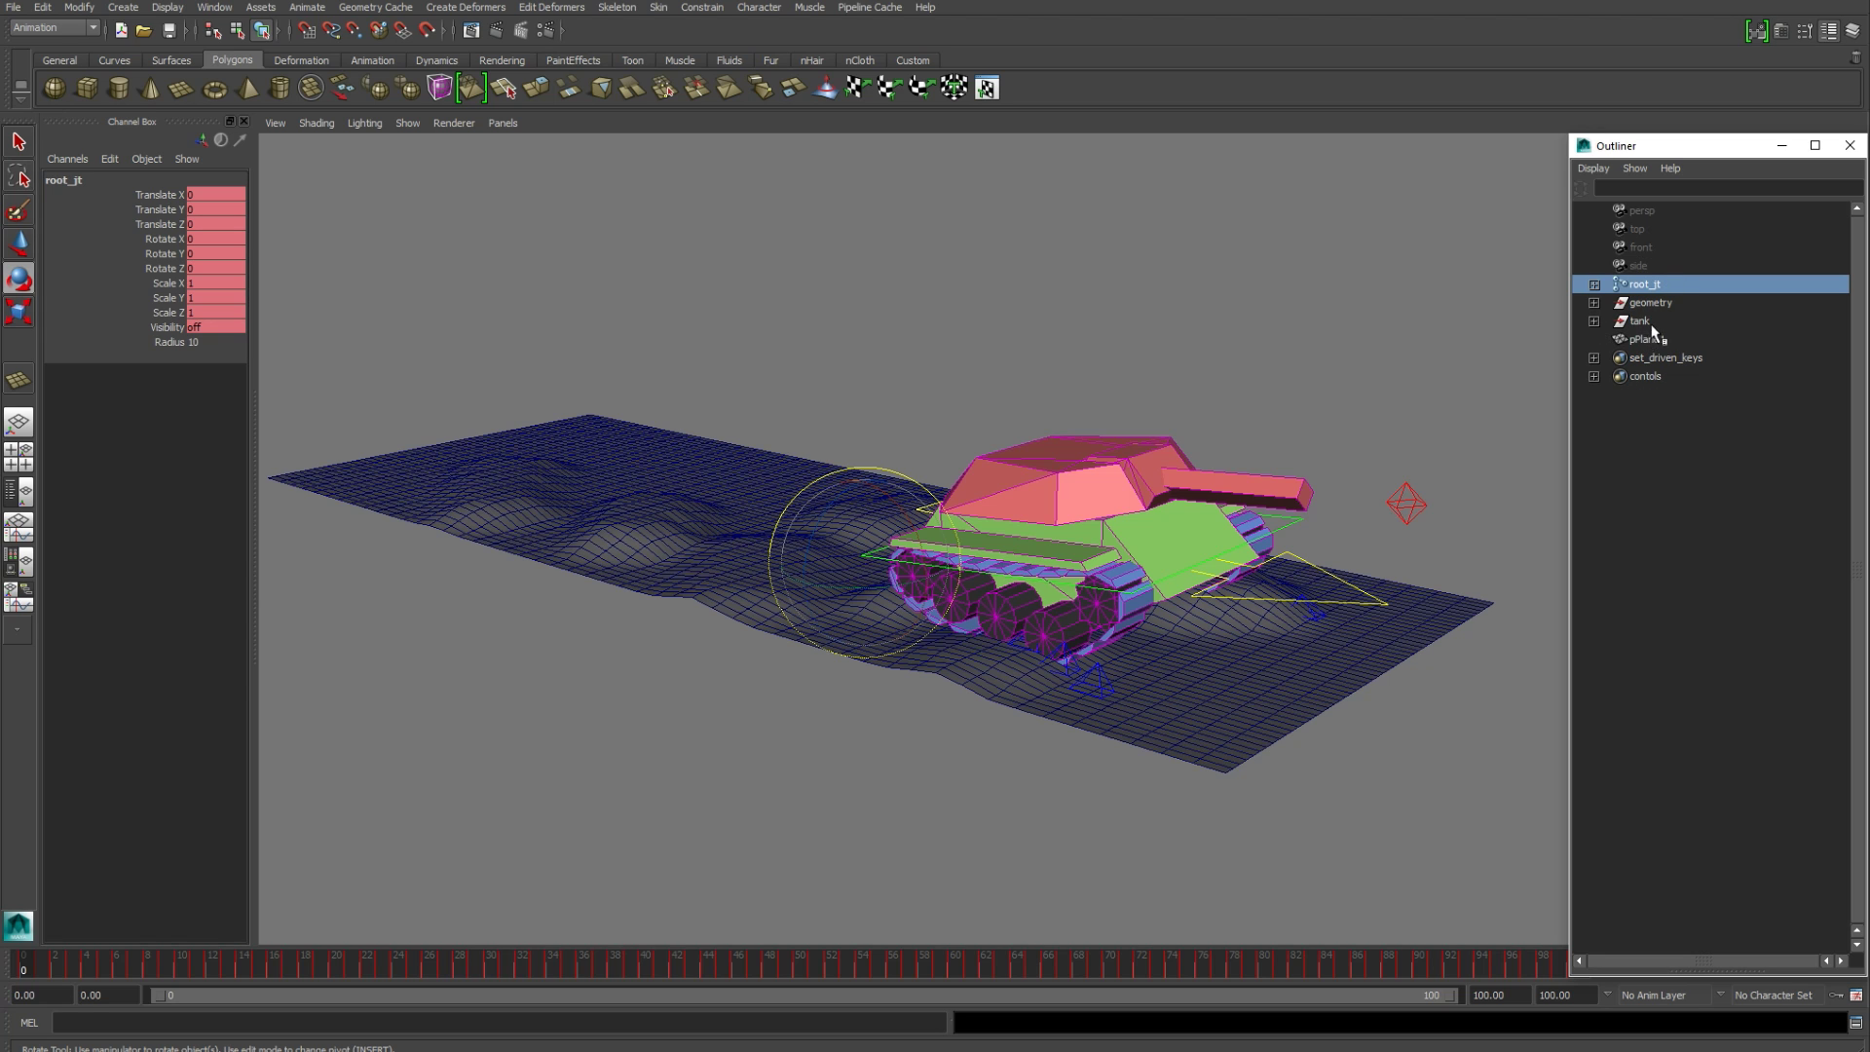
click(1643, 321)
shift+click(1646, 375)
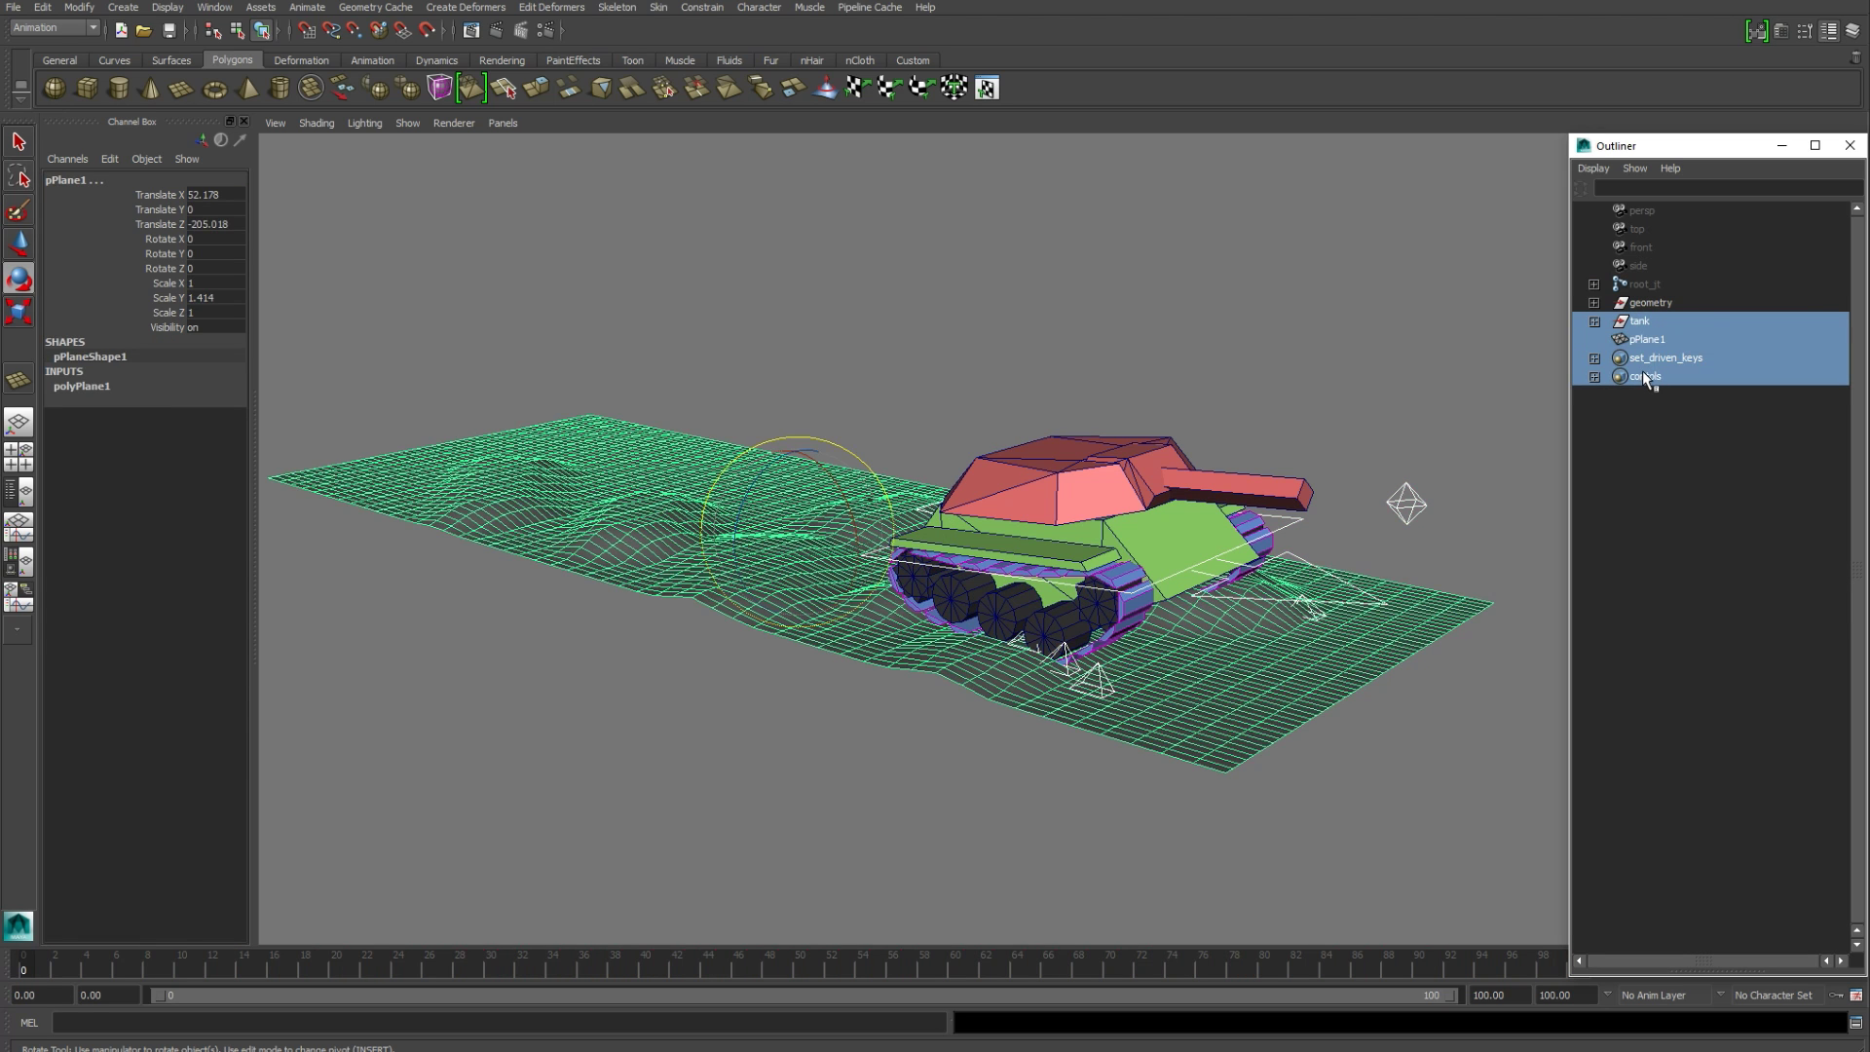
key(Delete)
key(ctrl+z)
Step: Delete the tank group together with the contols and set_driven_keys sets
click(1640, 323)
ctrl+click(1646, 357)
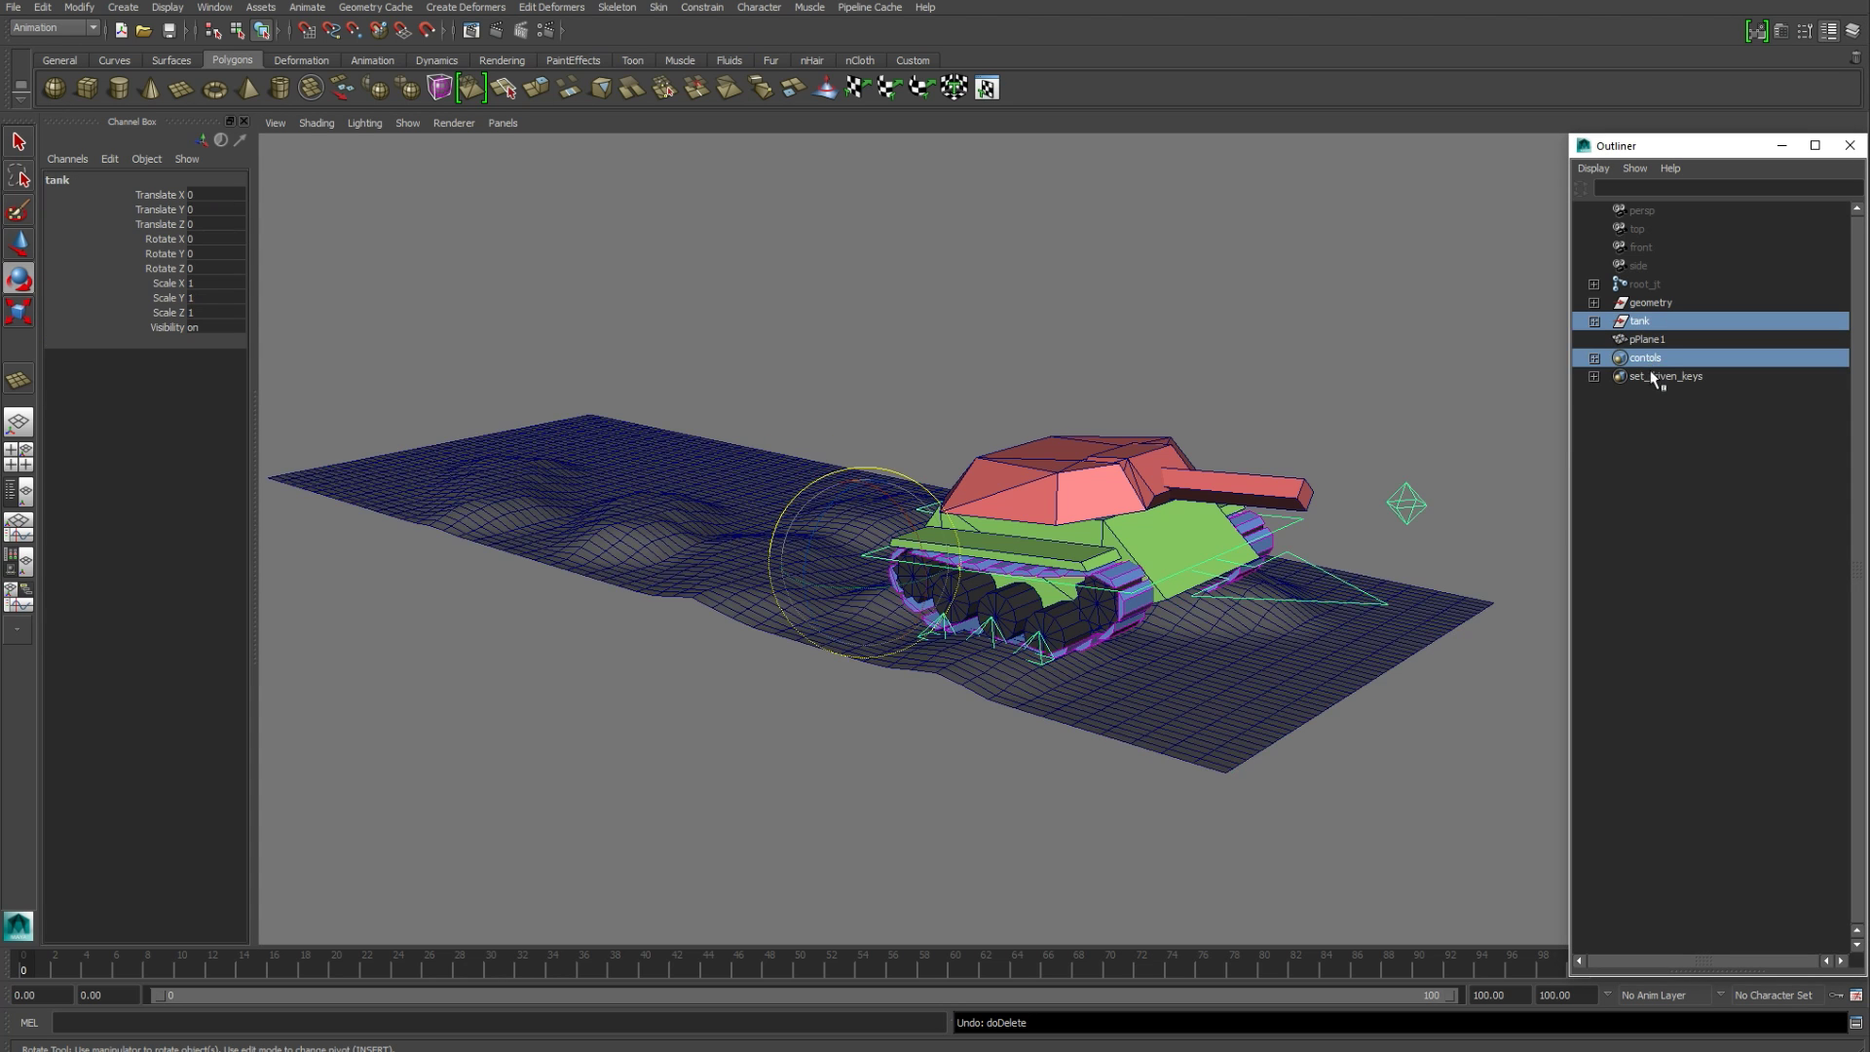
ctrl+click(1656, 376)
key(Delete)
Step: Lower the terrain plane to about -6.27 in Y, and play the baked animation before returning to frame 0
click(960, 530)
key(w)
key(alt+v)
click(981, 286)
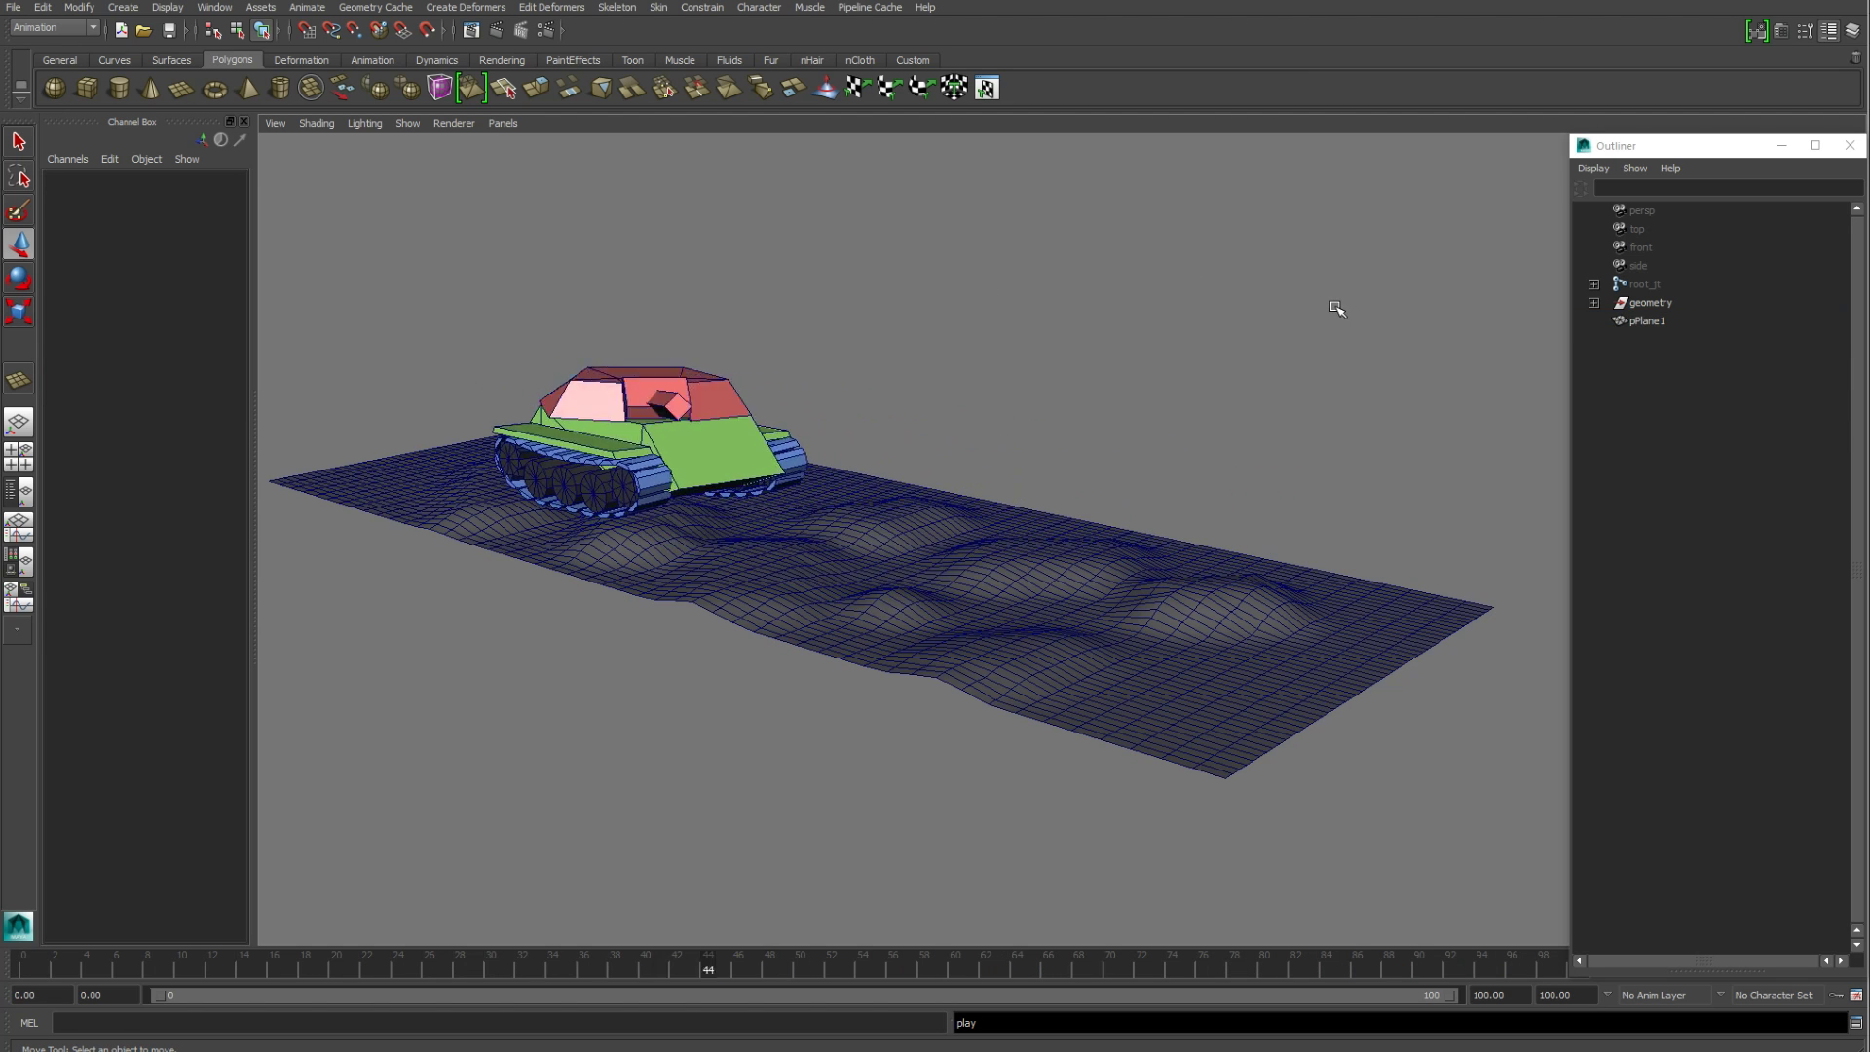
key(alt+v)
mouse_move(1257, 960)
mouse_down()
mouse_move(1443, 966)
mouse_move(5, 794)
mouse_move(27, 974)
mouse_move(845, 969)
mouse_move(19, 969)
mouse_up()
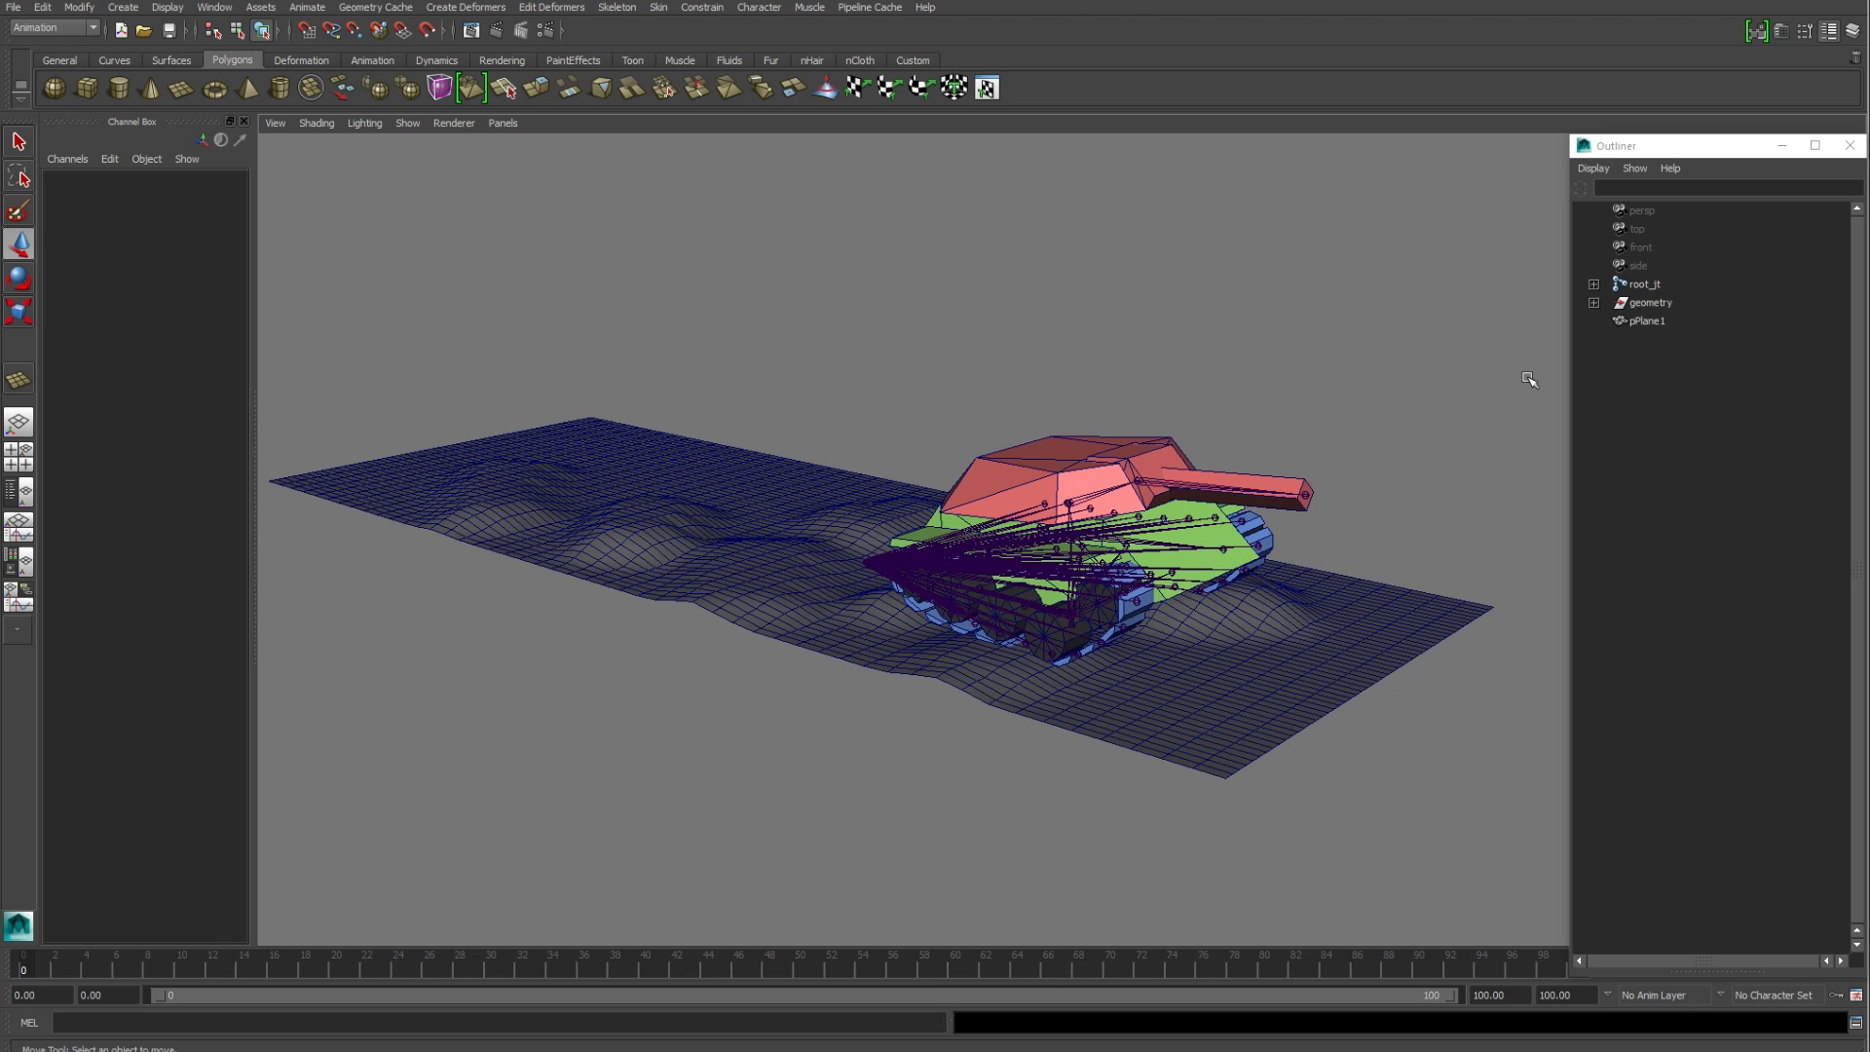
Step: Select root_jt, geometry and pPlane1, examine the export options for the selection with the FBX export file type, and clear the selection
click(1656, 285)
shift+click(1652, 304)
shift+click(1653, 318)
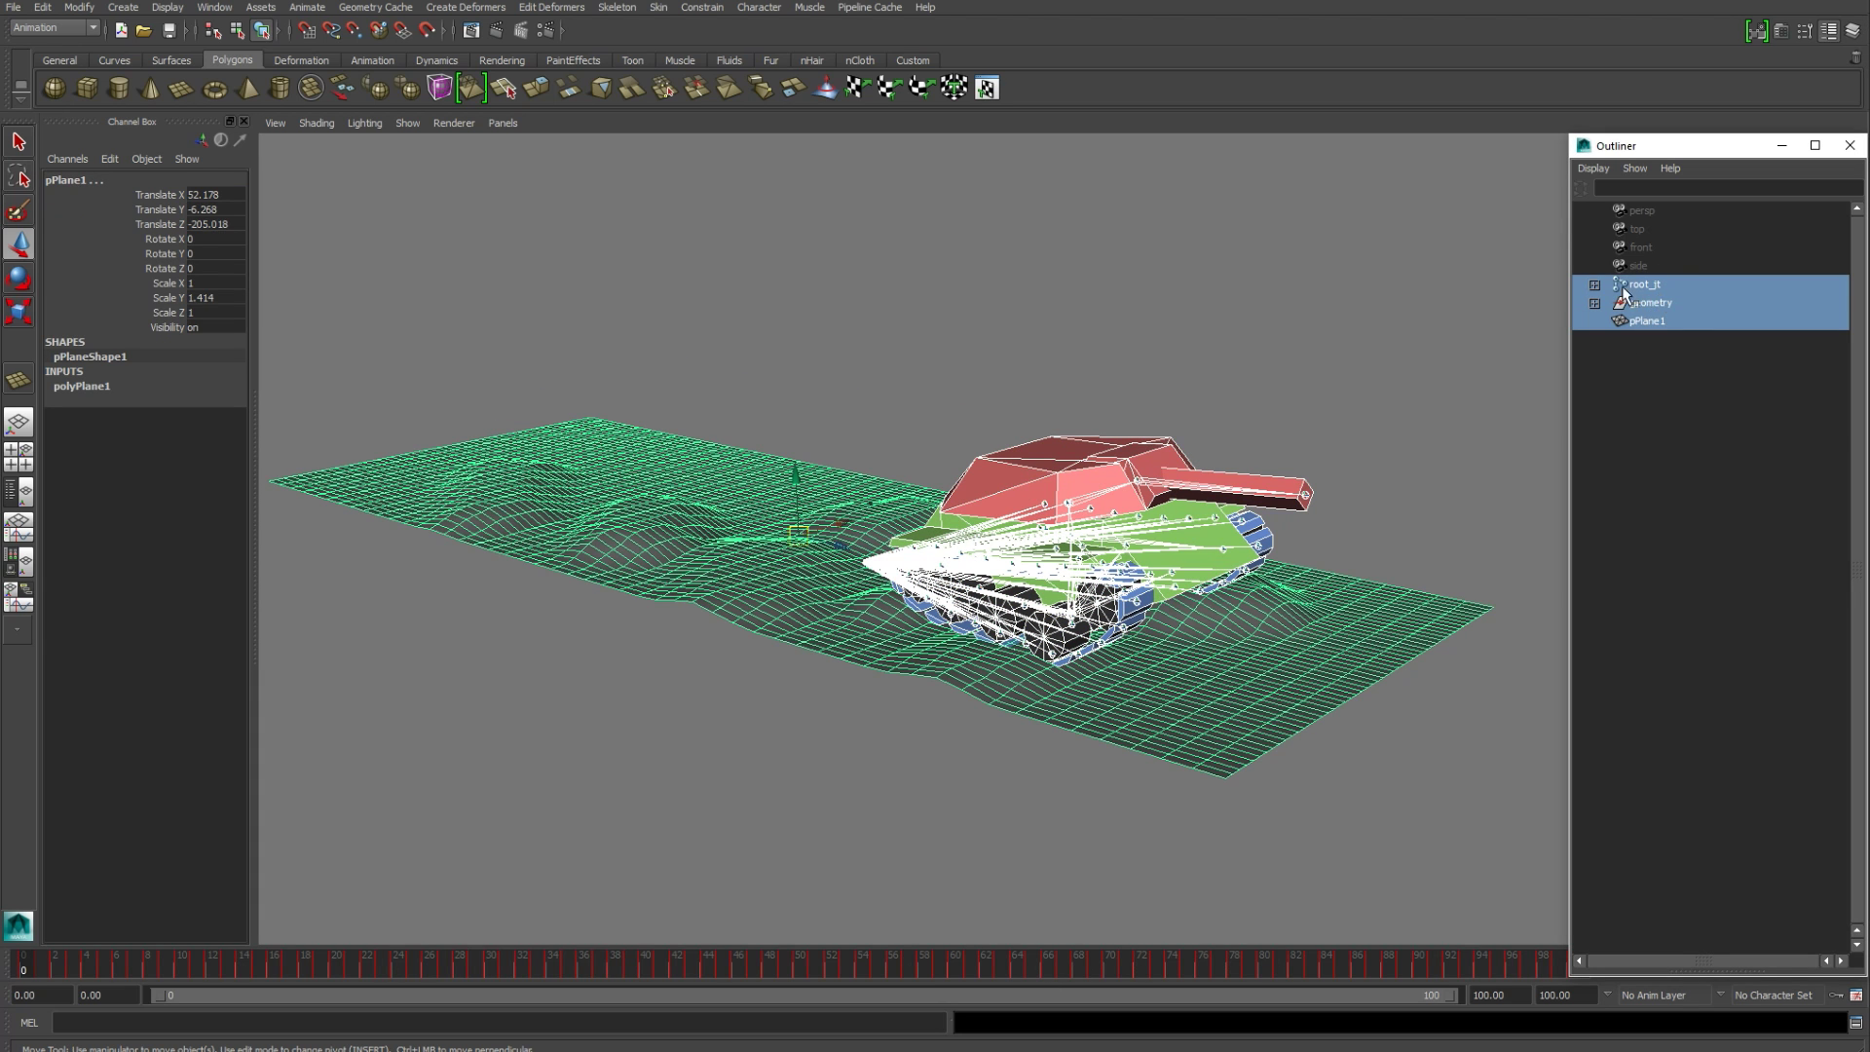
click(24, 10)
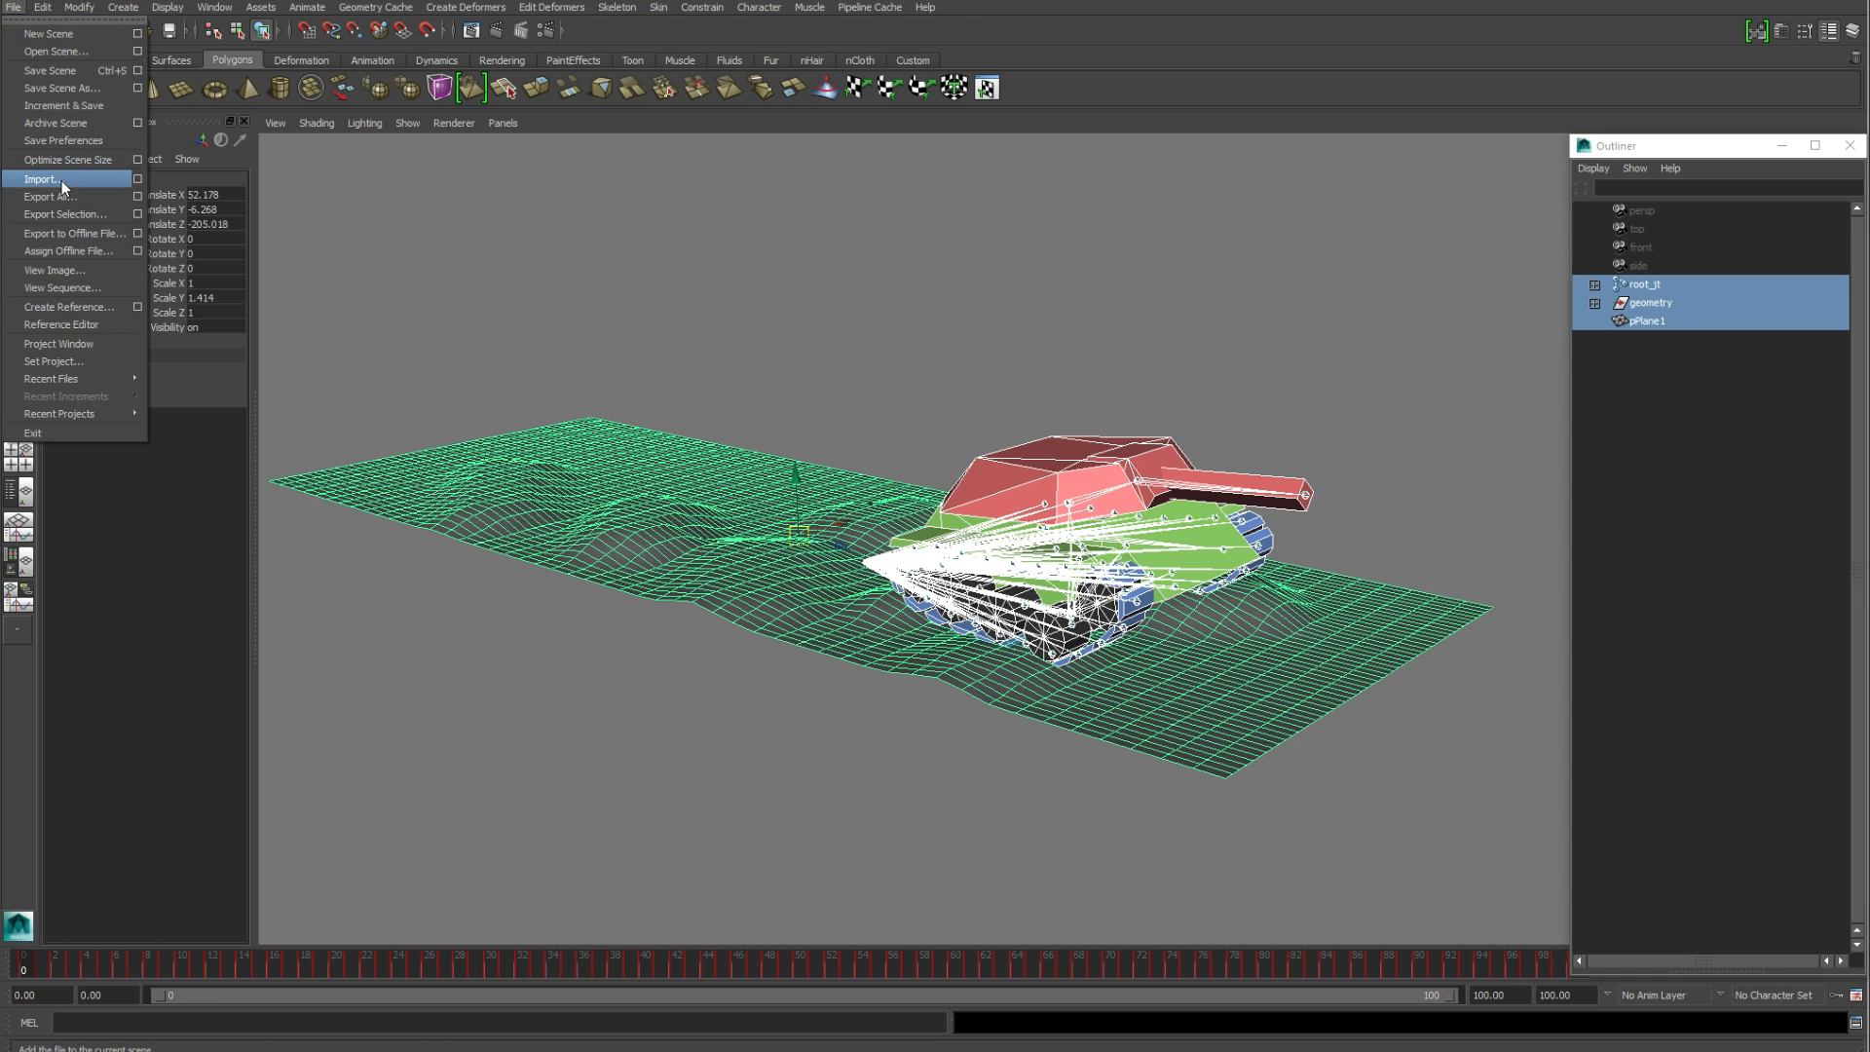
click(140, 212)
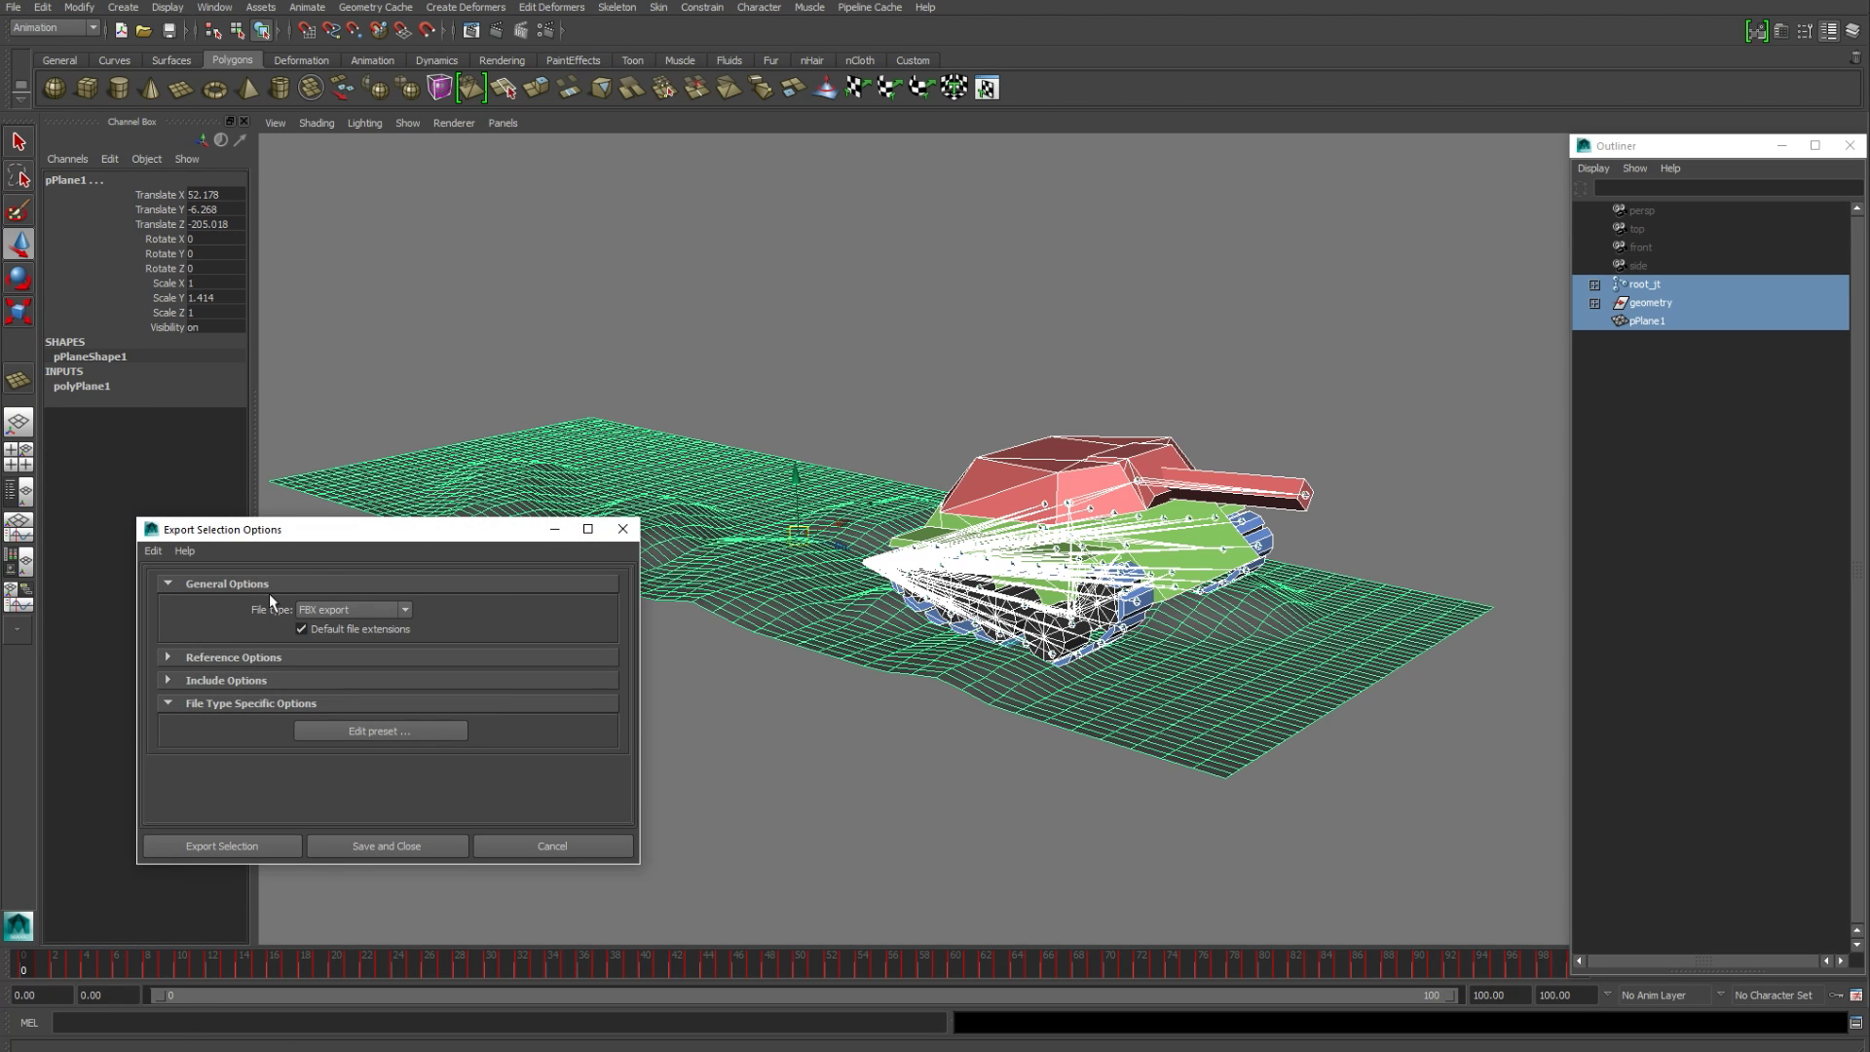
click(623, 528)
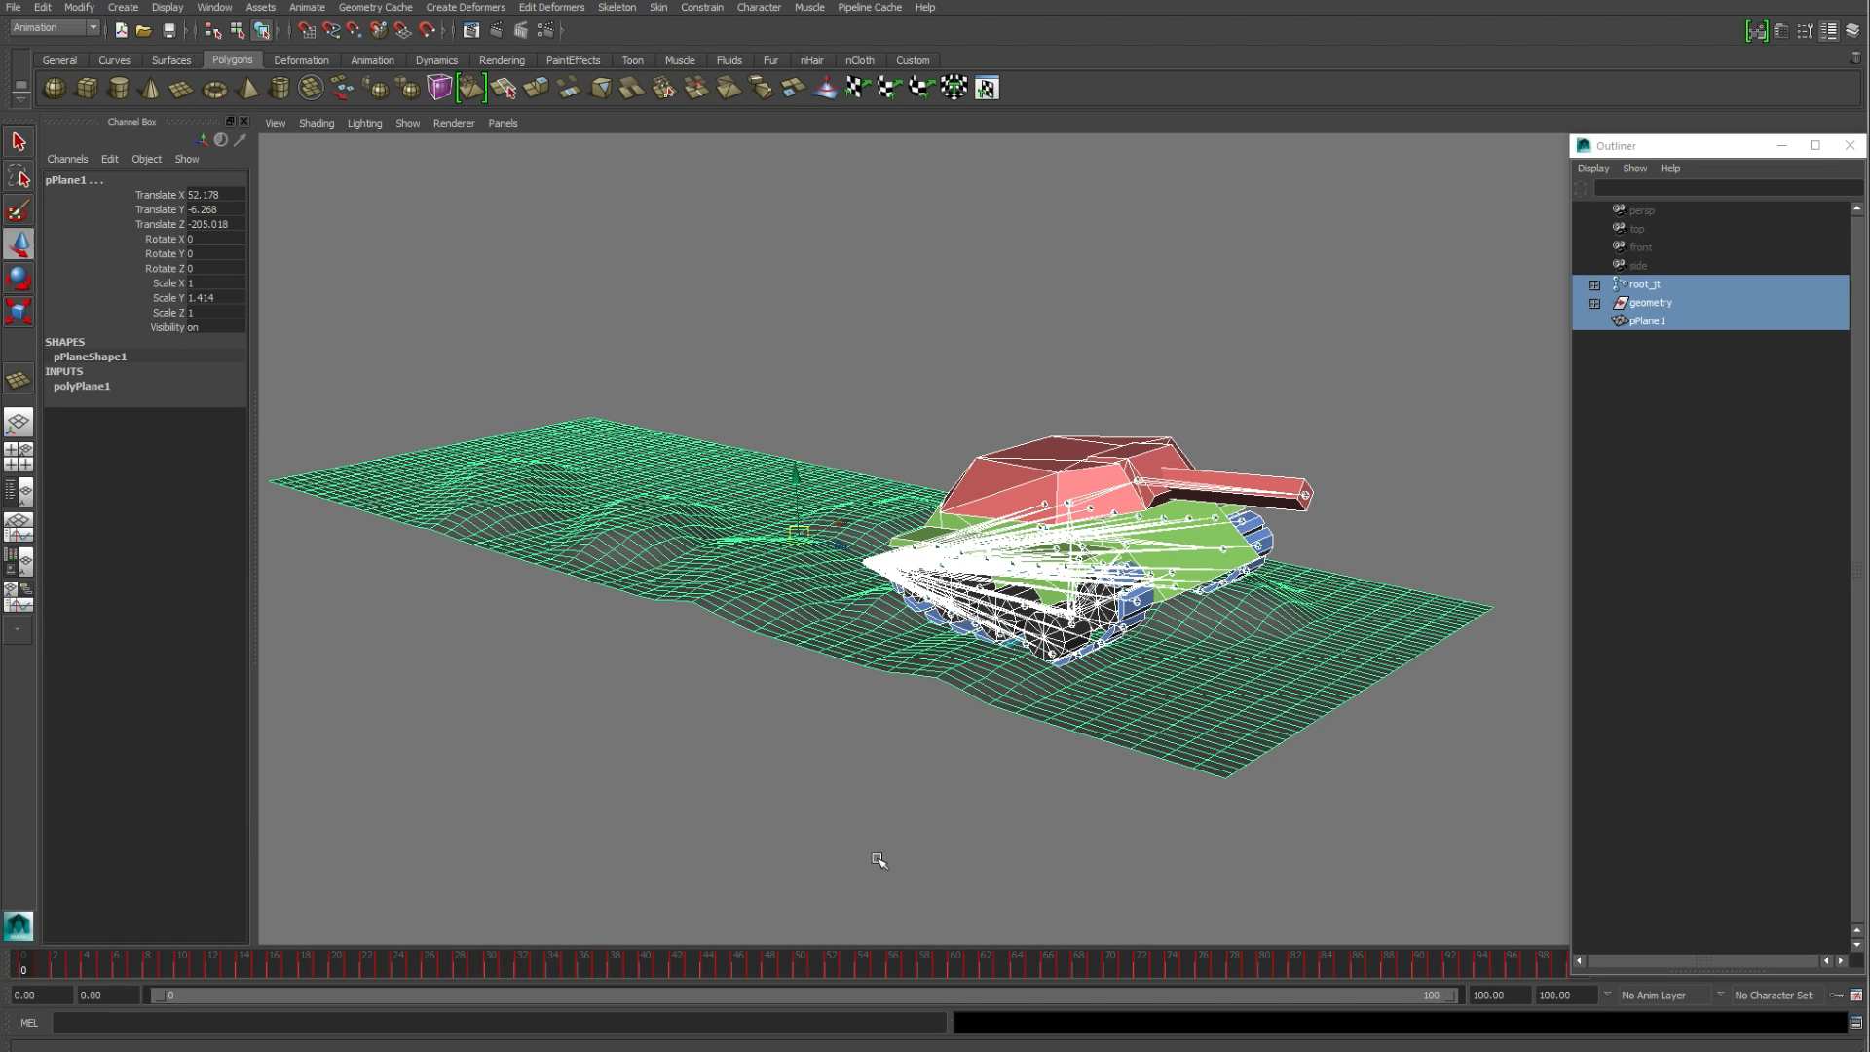
click(618, 755)
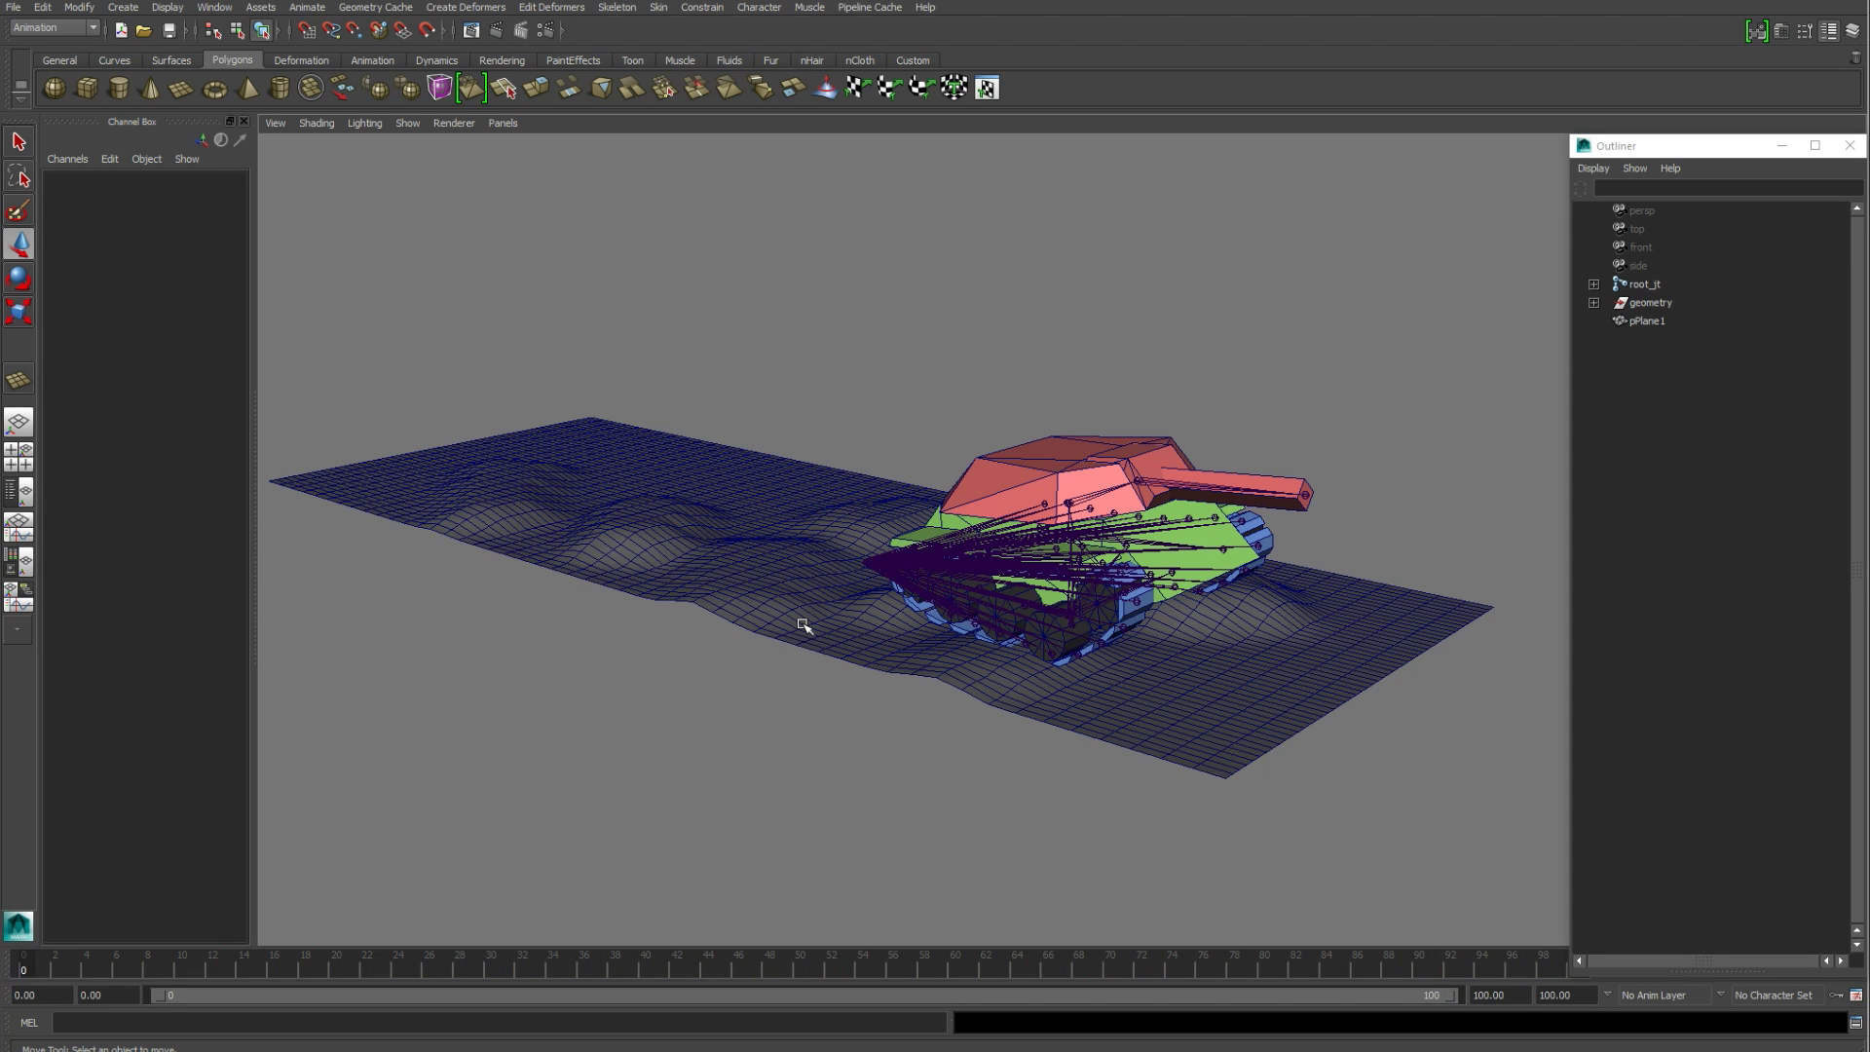